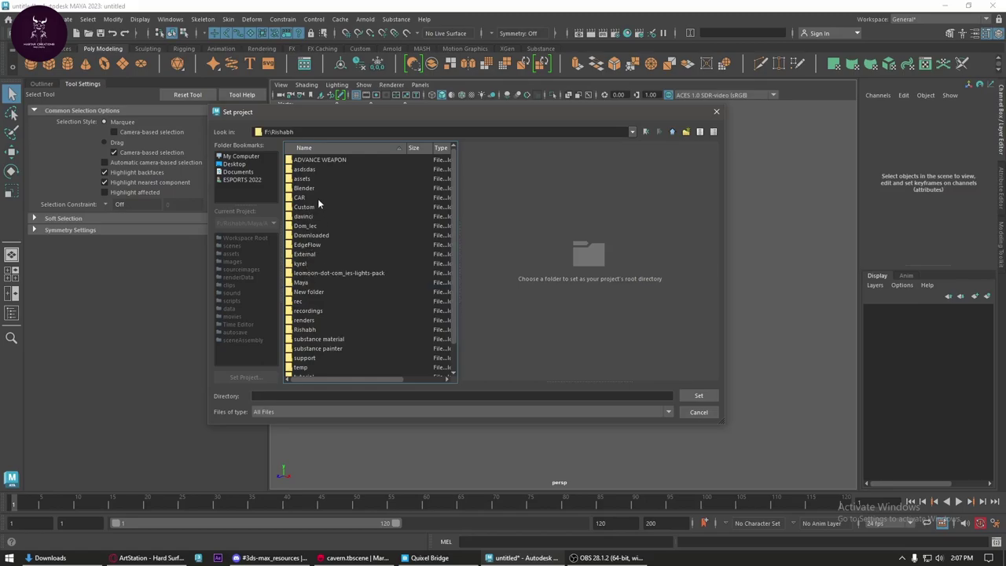
- Set Dom_lec\maya\Batch_5pm as the current Maya project
double_click(318, 225)
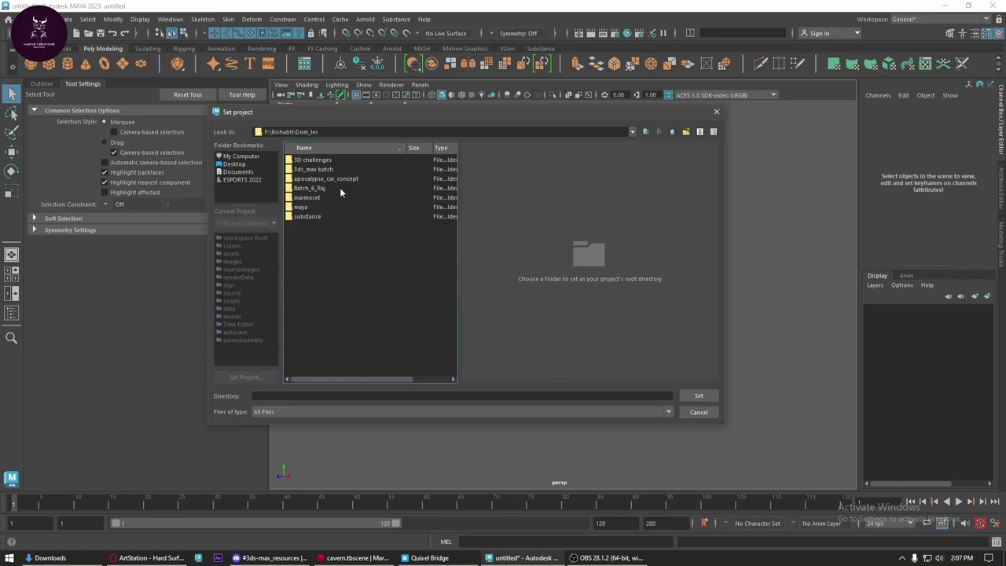
double_click(302, 207)
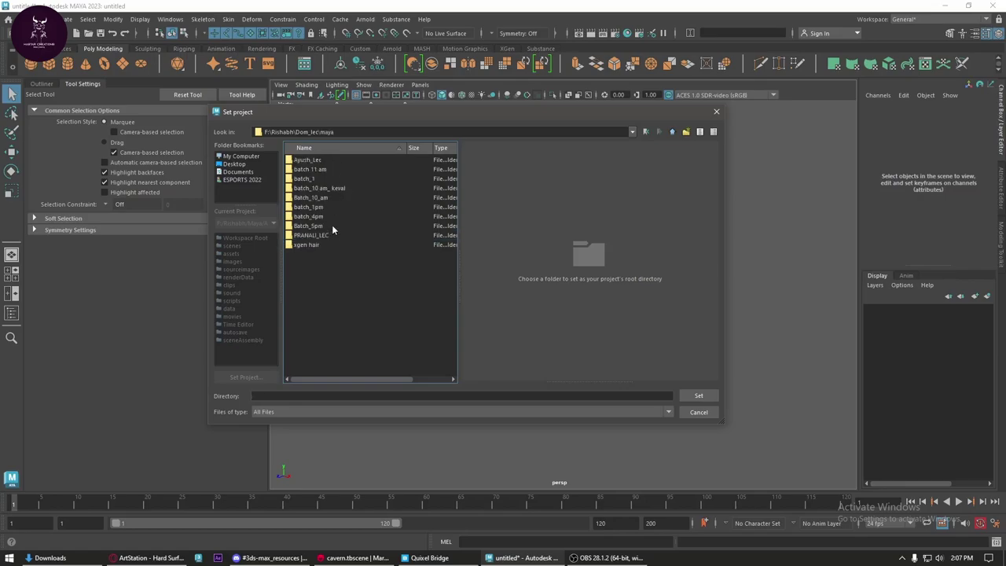
click(332, 224)
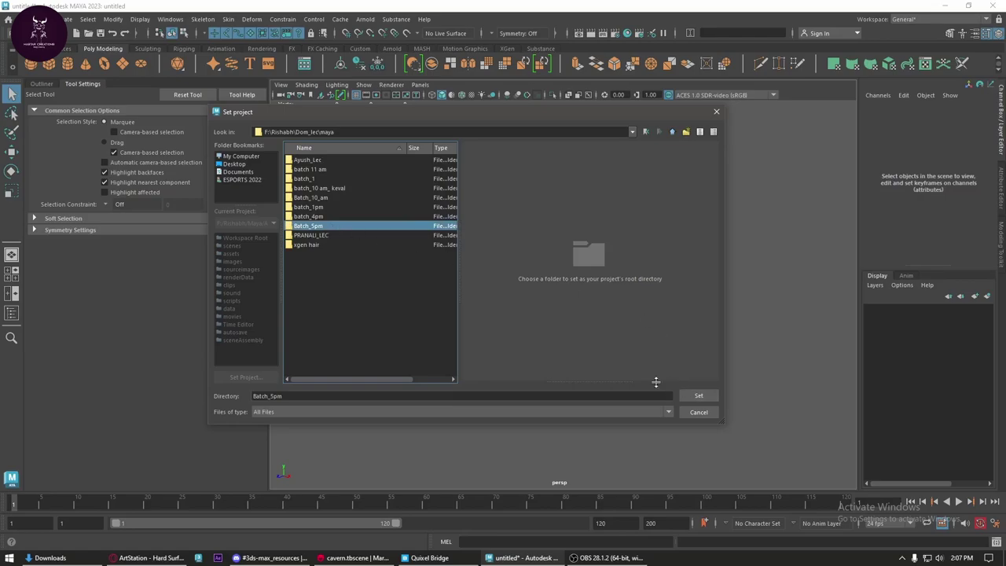
click(700, 396)
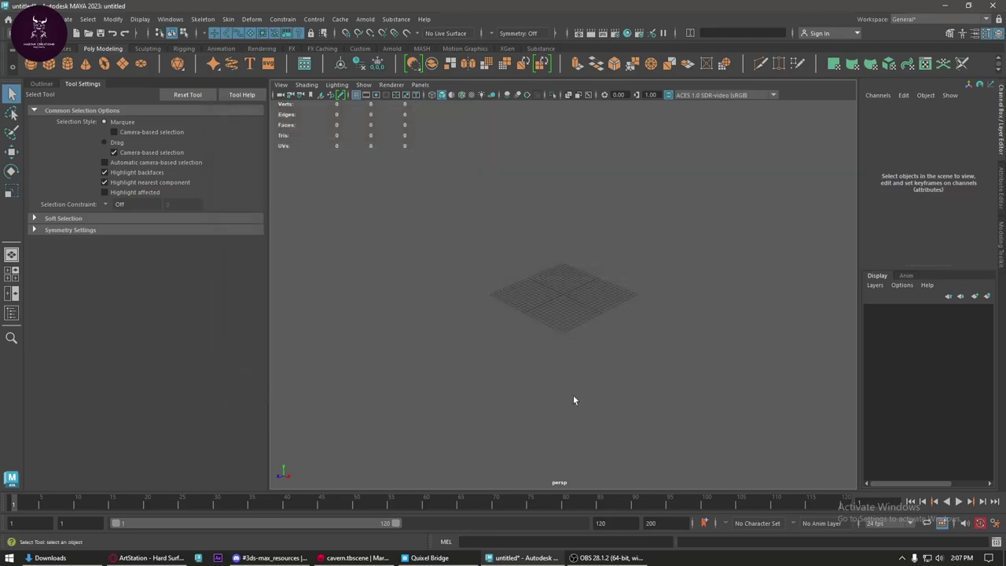
- Open the 'phaser 5 laser gun.ma' scene without saving the untitled scene
key(ctrl+o)
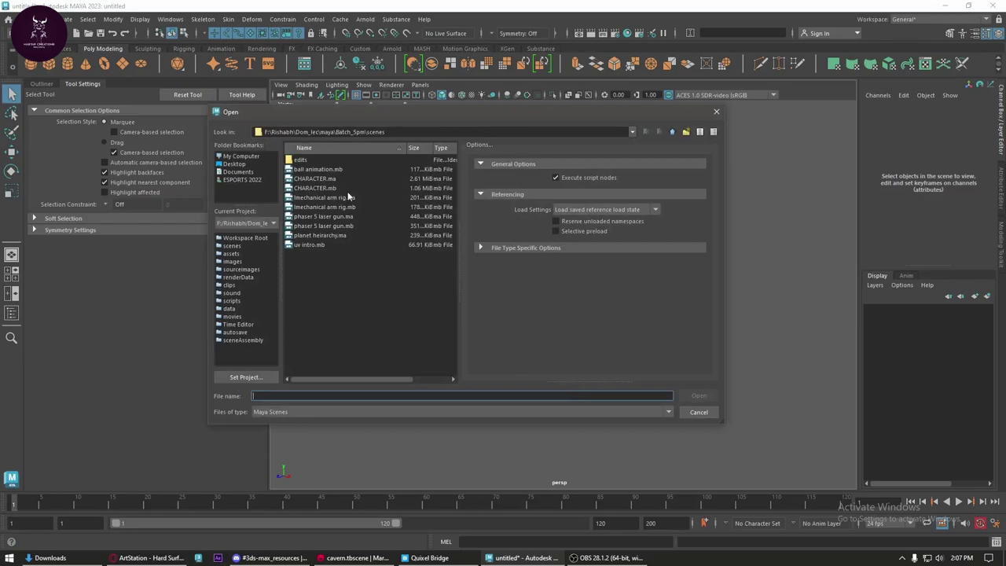
click(343, 217)
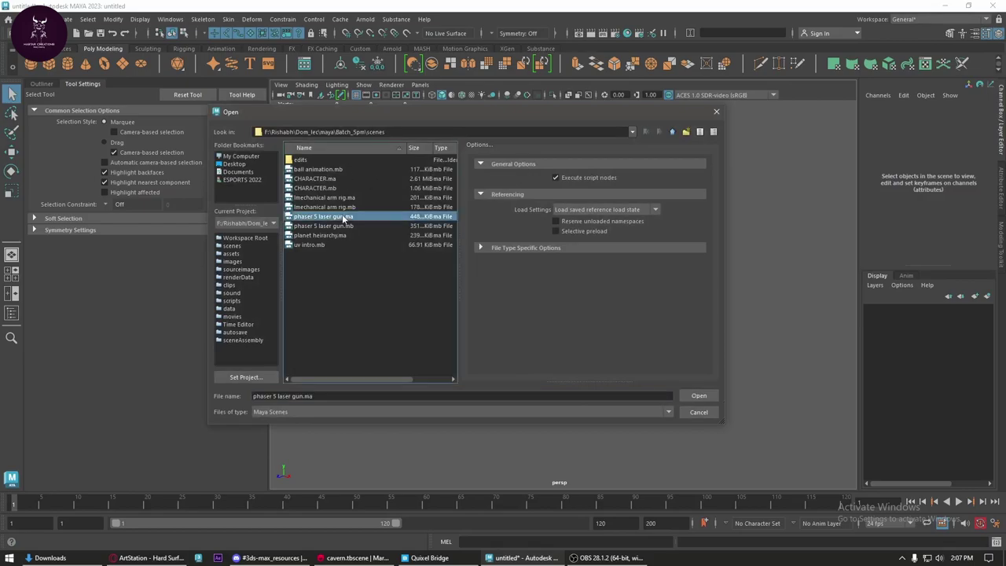
click(698, 397)
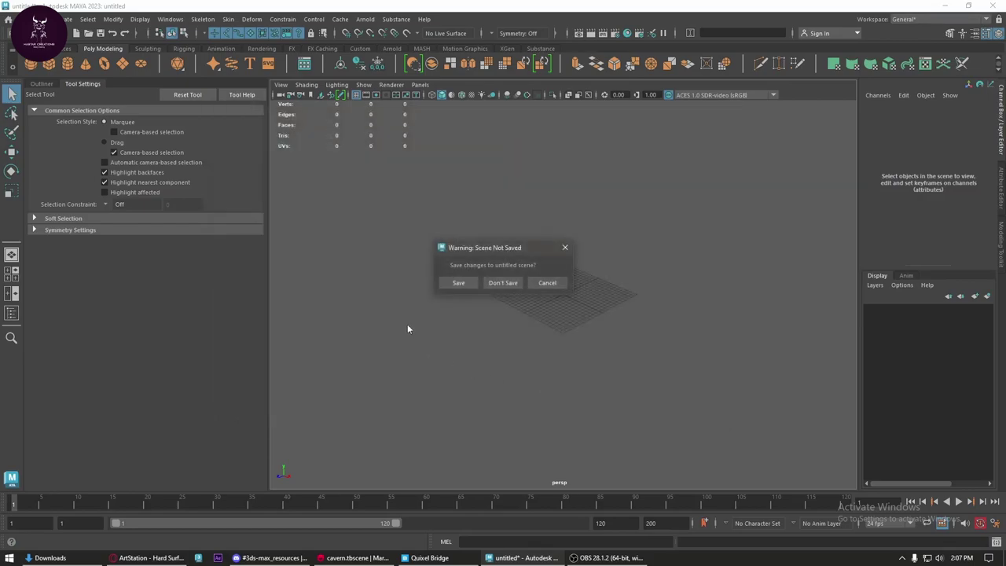
click(503, 283)
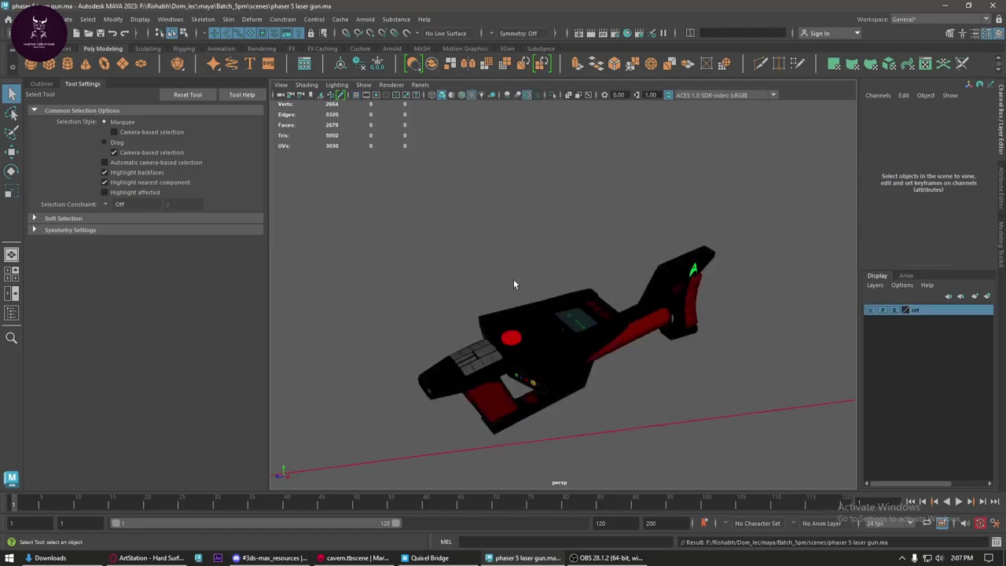
- Turn off viewport textures so the gun shows in plain grey, and orbit around it
mouse_move(514, 284)
alt+mouse_down()
mouse_move(541, 318)
mouse_move(641, 350)
mouse_move(508, 287)
mouse_move(605, 280)
alt+mouse_up()
key(w)
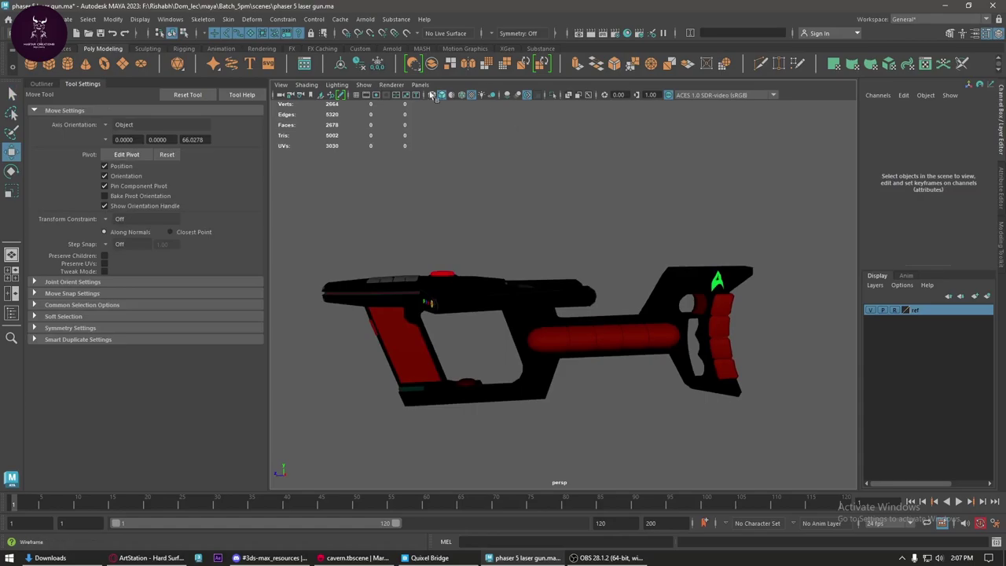
click(459, 96)
mouse_move(549, 307)
alt+mouse_down()
mouse_move(579, 321)
mouse_move(562, 337)
mouse_move(434, 276)
alt+mouse_up()
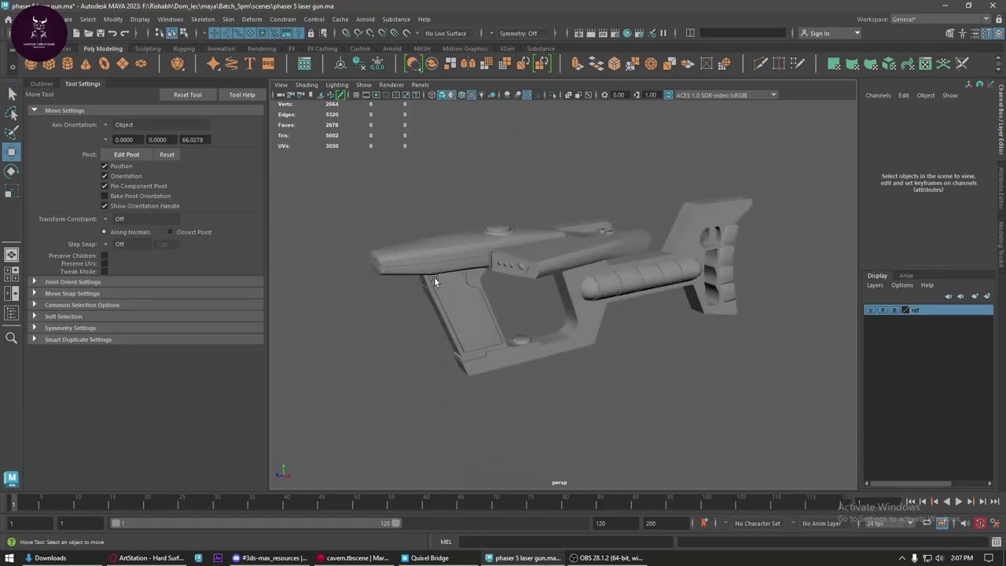
scroll(596, 265, up, 3)
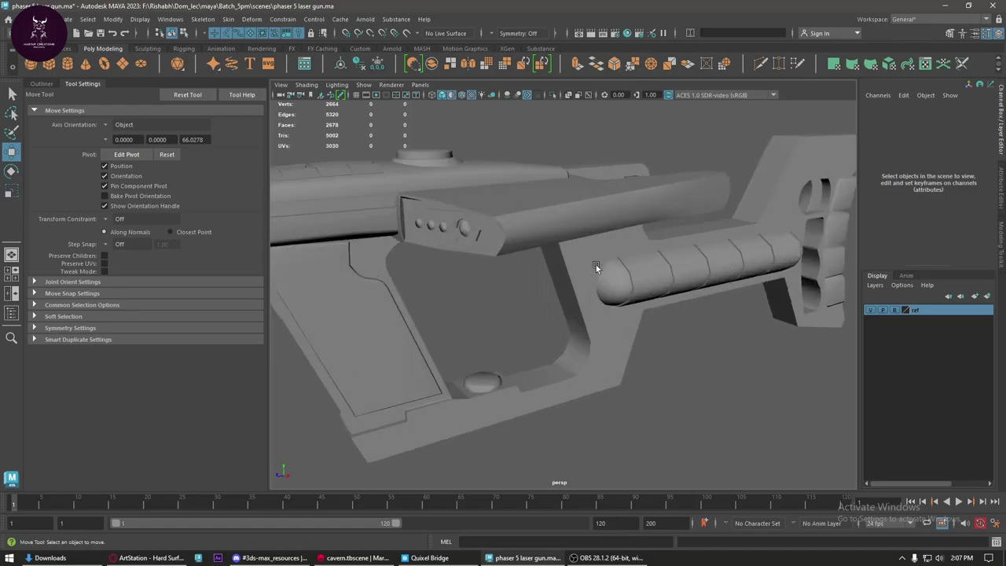
scroll(612, 278, down, 2)
mouse_move(612, 278)
alt+mouse_down()
mouse_move(512, 293)
mouse_move(506, 341)
mouse_move(645, 322)
mouse_move(550, 272)
alt+mouse_up()
scroll(582, 260, up, 2)
scroll(581, 260, down, 2)
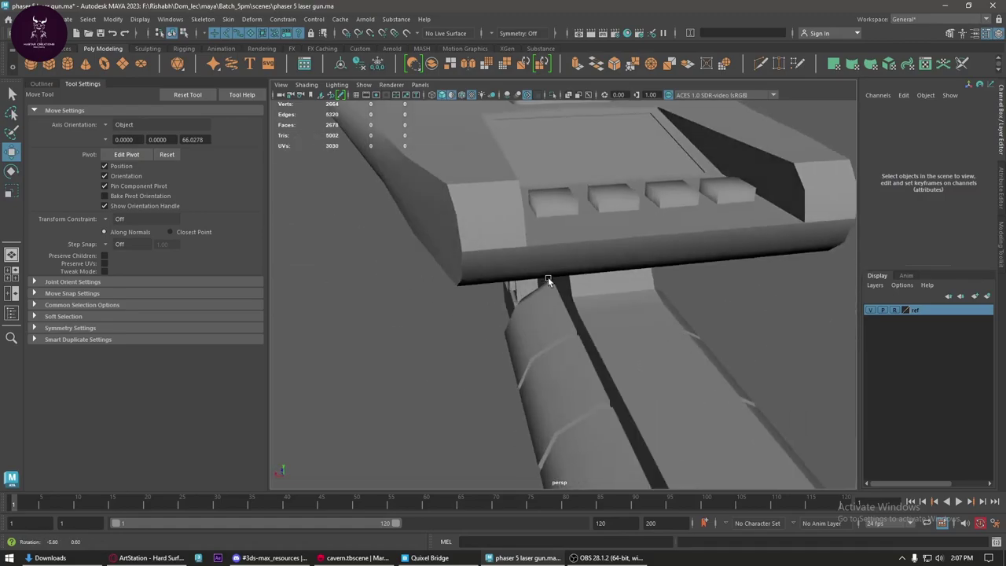
- Select the gun_geo mesh and inspect it from several angles, then bring up the Open dialog
click(560, 204)
scroll(551, 311, down, 2)
alt+drag(542, 318, 660, 276)
scroll(661, 276, down, 2)
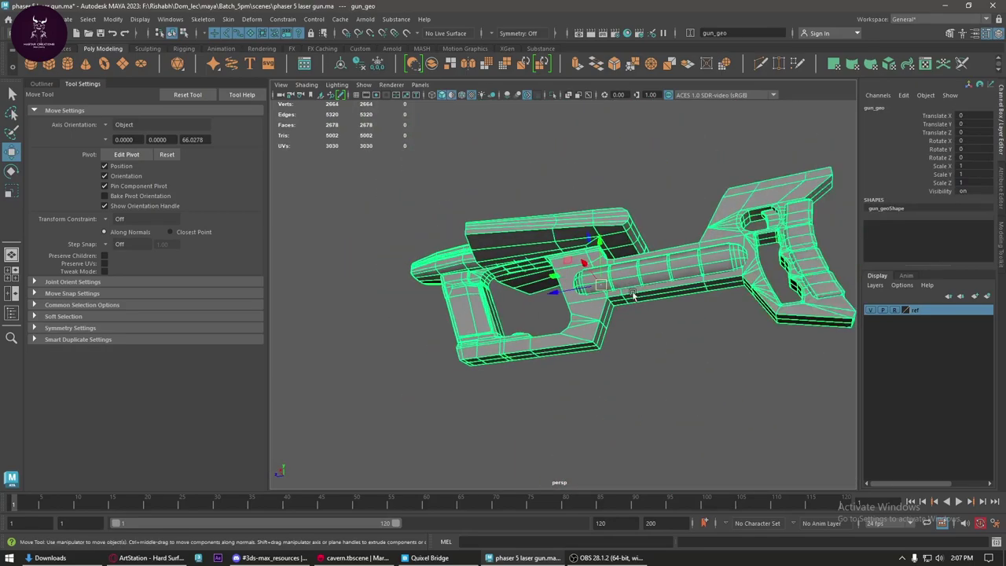
scroll(608, 352, down, 2)
scroll(556, 316, up, 3)
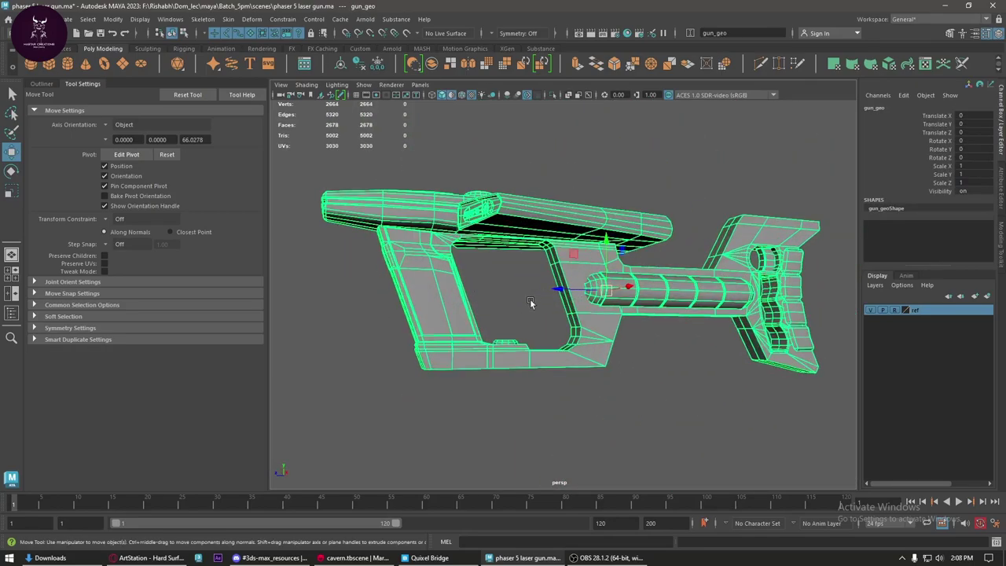
mouse_move(585, 303)
alt+mouse_down()
mouse_move(568, 273)
mouse_move(595, 330)
mouse_move(642, 314)
alt+mouse_up()
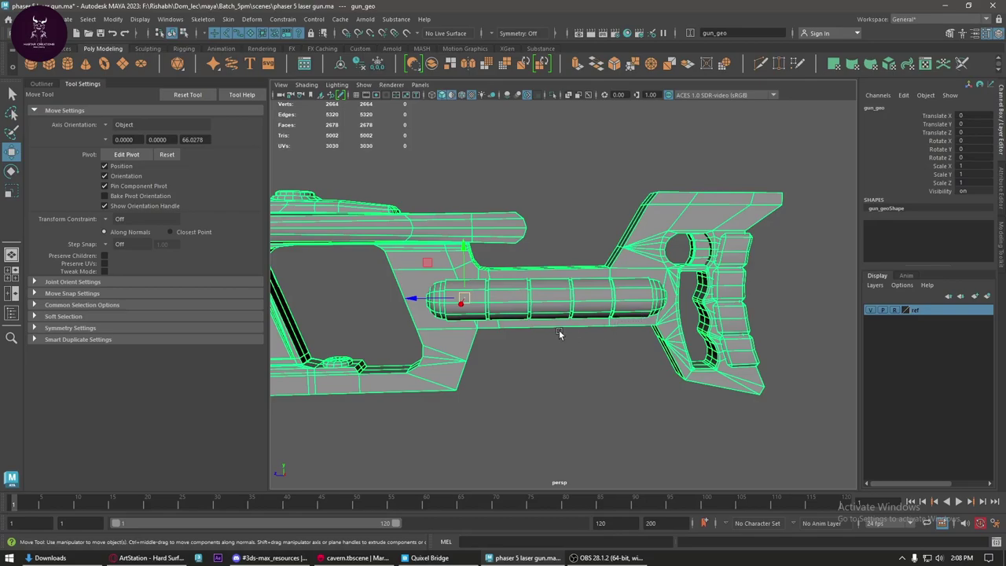
alt+drag(559, 329, 617, 399)
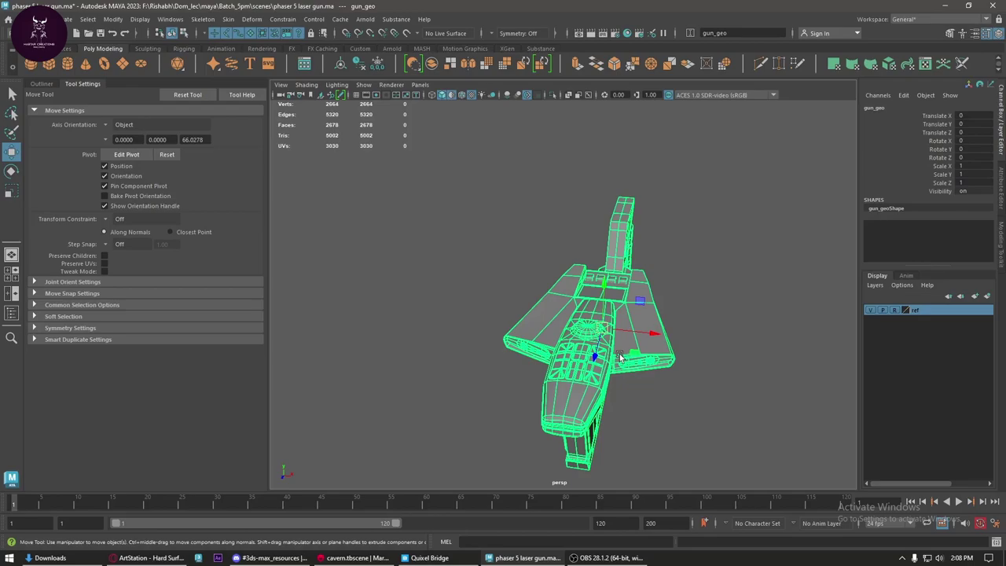
mouse_move(619, 356)
alt+mouse_down()
mouse_move(599, 344)
mouse_move(633, 311)
mouse_move(618, 282)
mouse_move(581, 267)
mouse_move(626, 271)
mouse_move(557, 337)
mouse_move(503, 307)
alt+mouse_up()
scroll(598, 344, up, 5)
scroll(649, 339, up, 2)
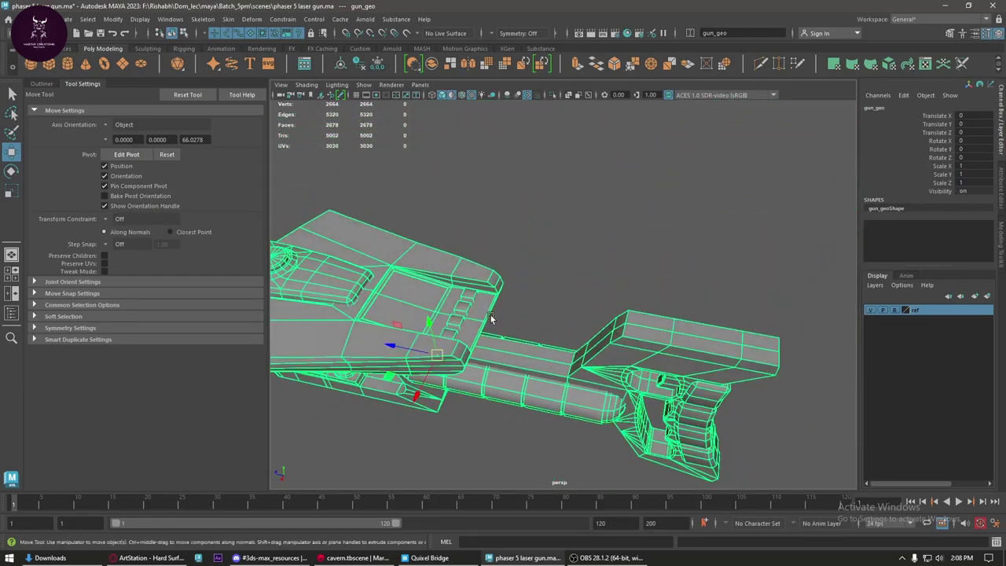
key(ctrl+o)
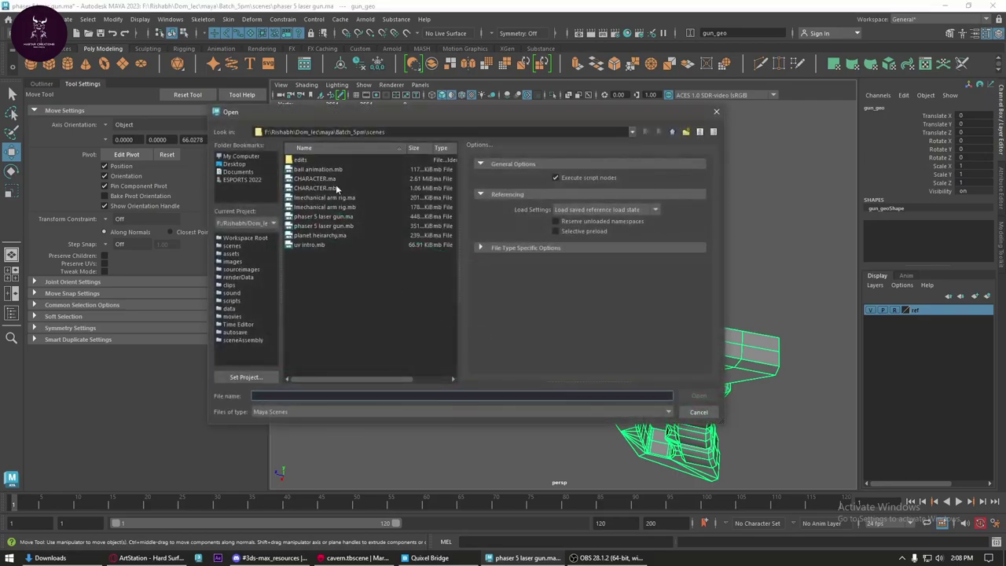
- Browse up to Dom_lec, look through its folders, and close the Open dialog without loading anything
click(673, 132)
click(673, 132)
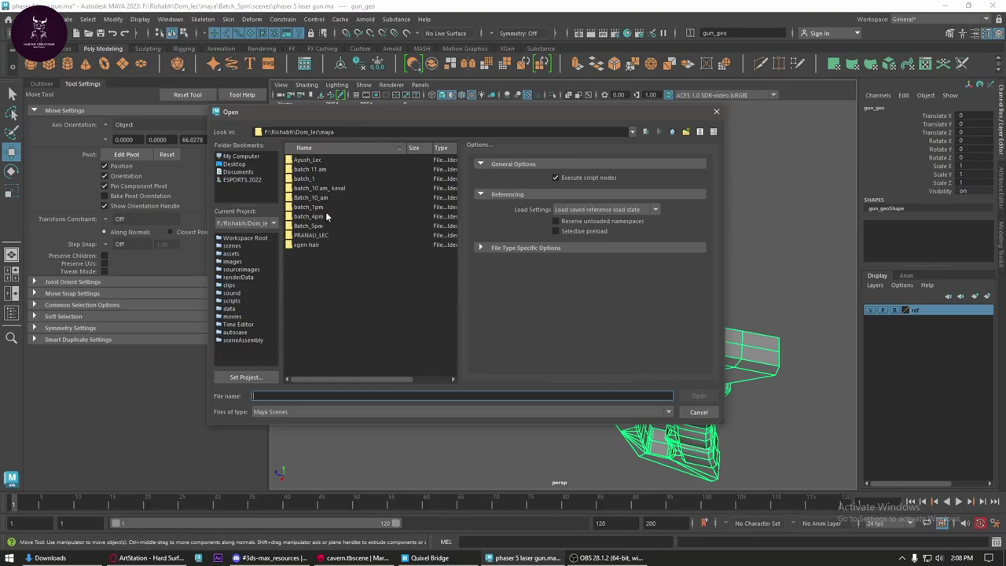
click(672, 132)
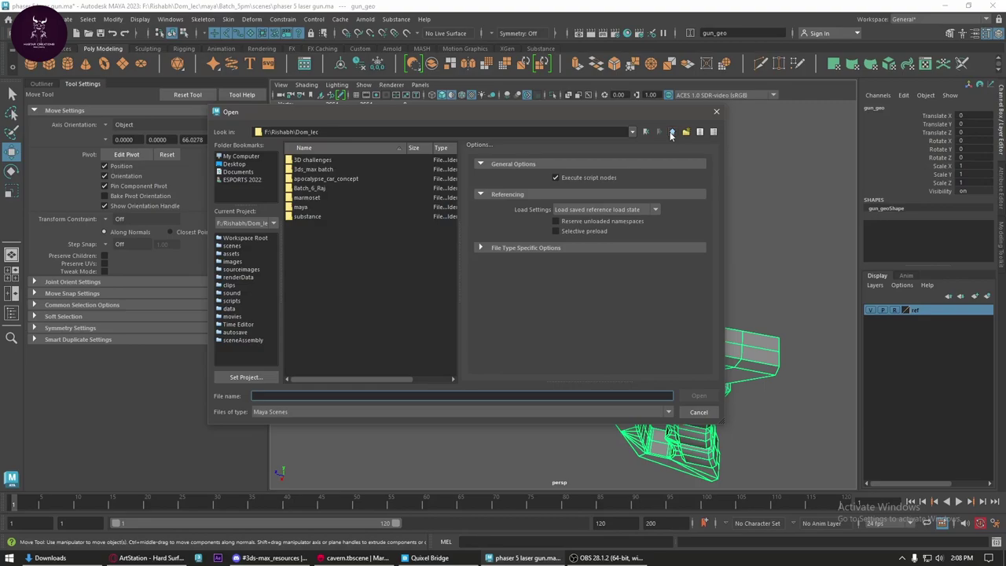
click(350, 180)
click(322, 190)
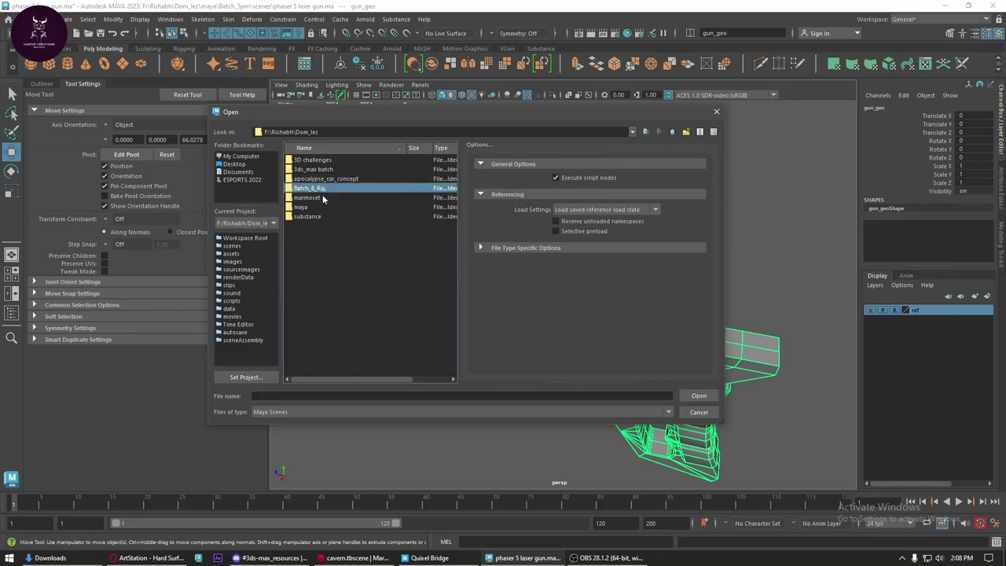
click(323, 197)
double_click(325, 206)
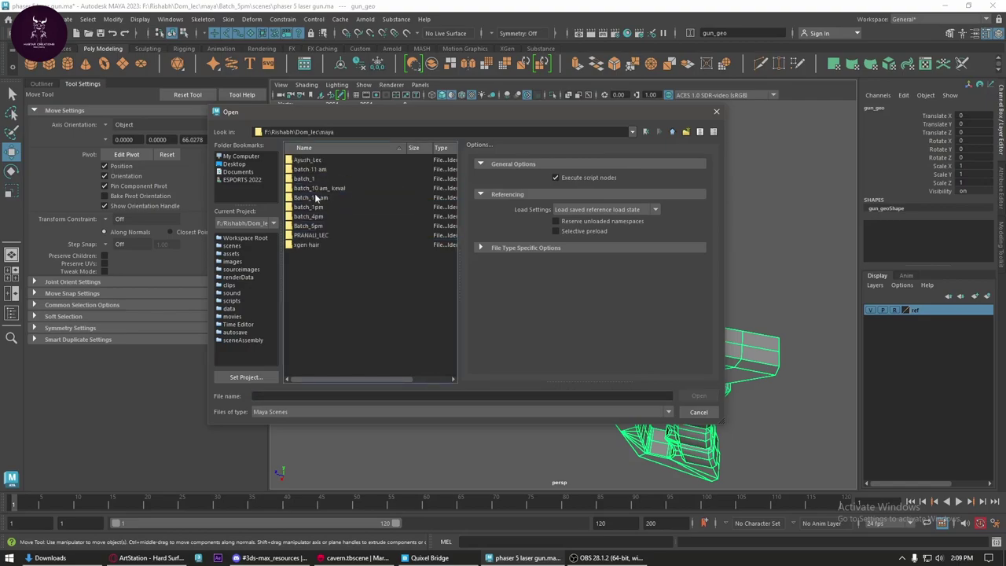
click(717, 111)
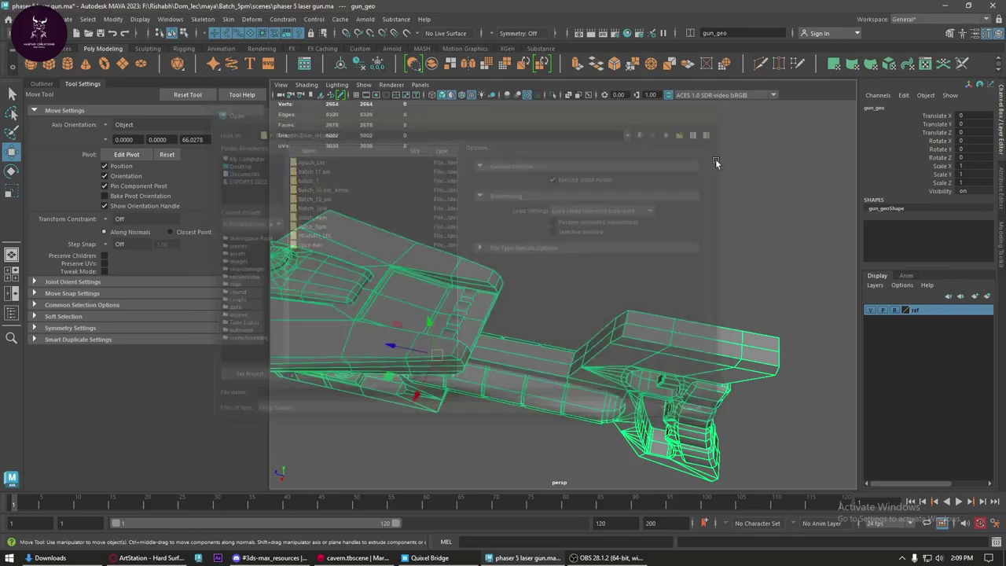
- Switch to the side orthographic view and hide the ref blueprint layer
alt+drag(517, 387, 447, 342)
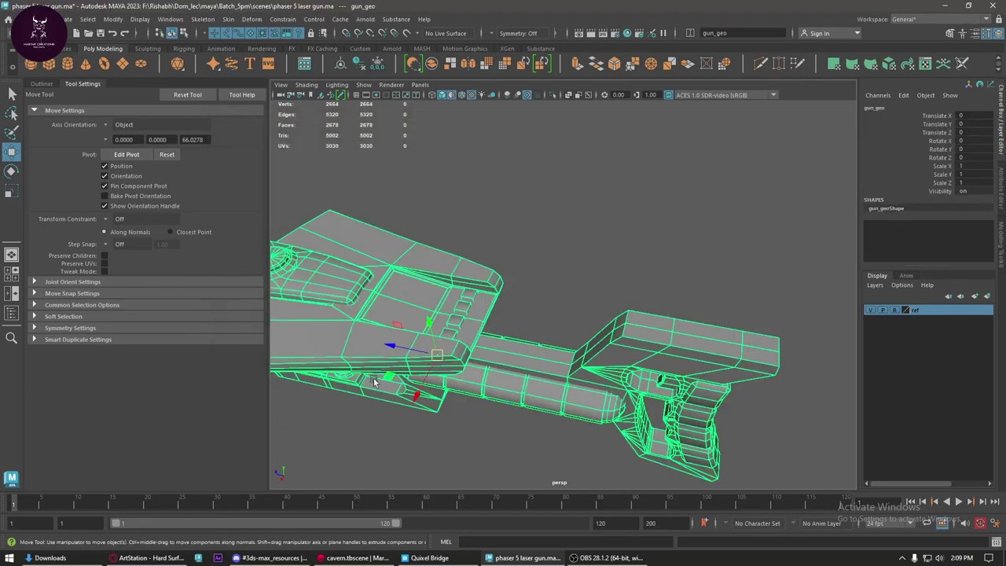
mouse_move(375, 381)
alt+mouse_down()
mouse_move(438, 316)
mouse_move(440, 345)
alt+mouse_up()
key(space)
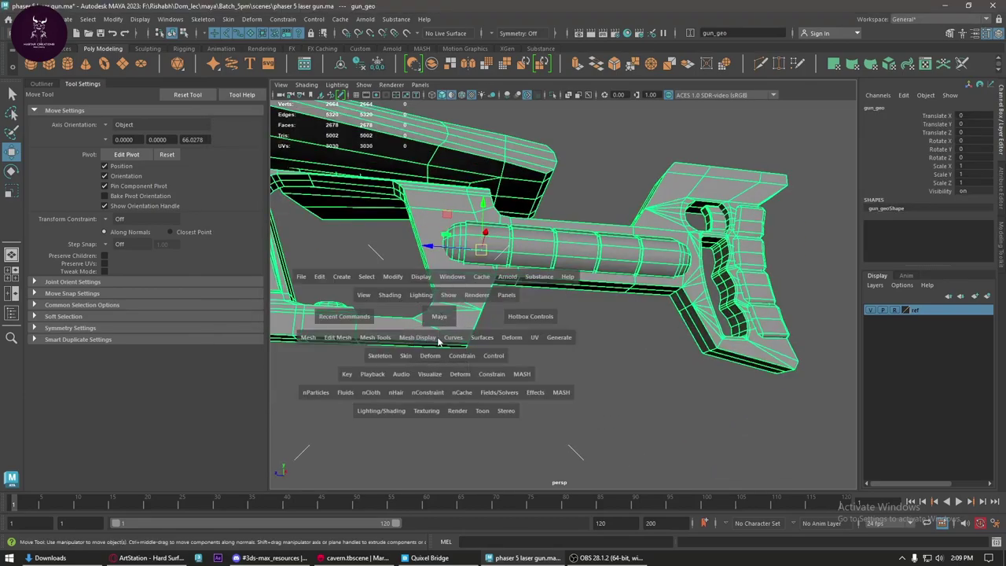
key(space)
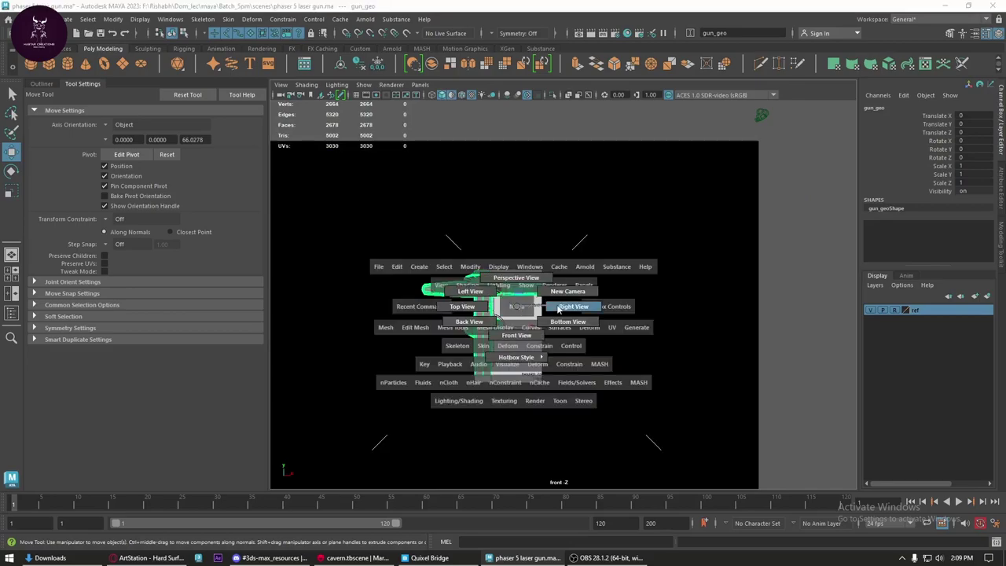
drag(517, 310, 558, 311)
scroll(543, 314, up, 3)
scroll(604, 315, up, 2)
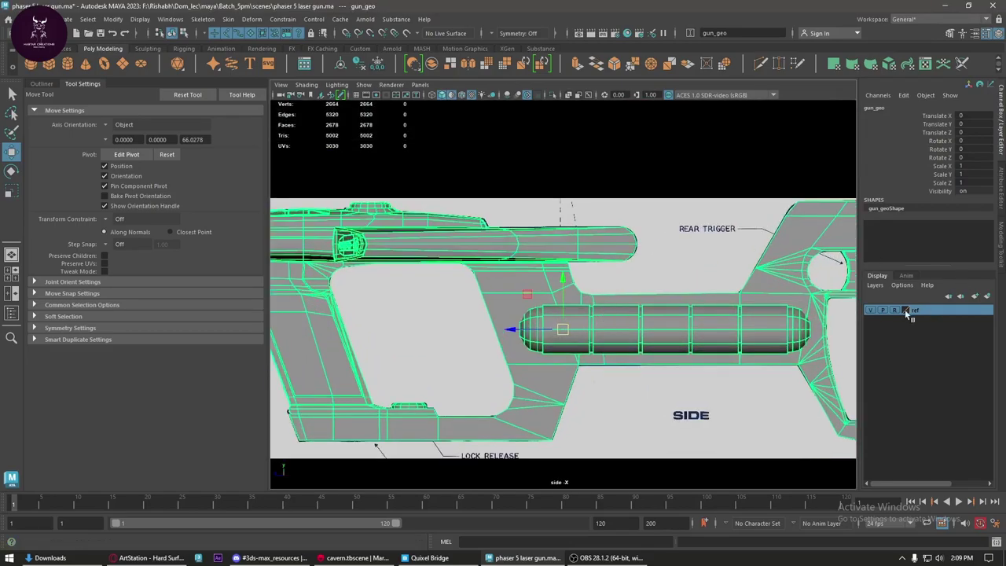
click(871, 310)
scroll(652, 318, down, 1)
scroll(652, 319, down, 1)
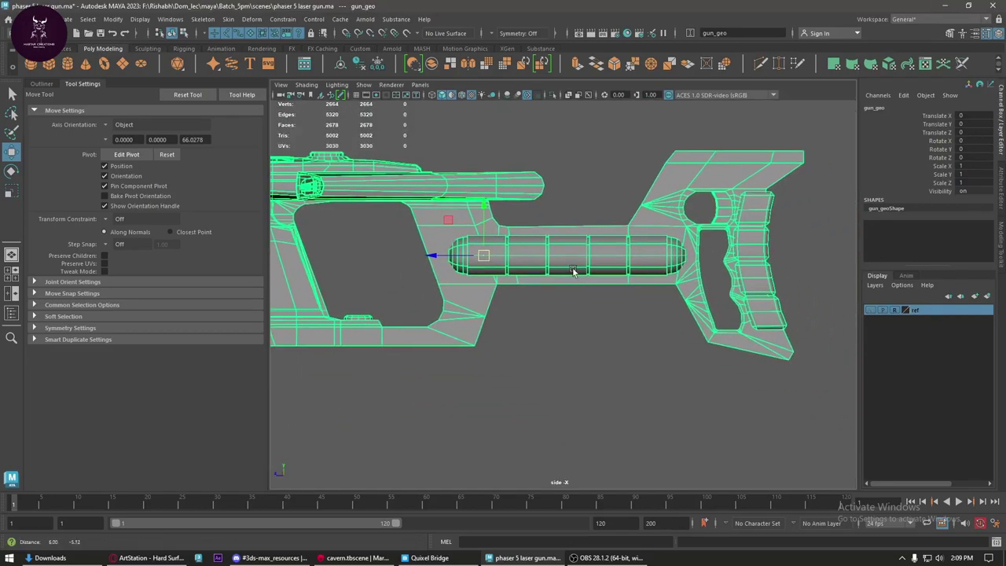
- Select the gun mesh and move its pivot just beneath the lower frame
click(573, 247)
scroll(601, 350, down, 2)
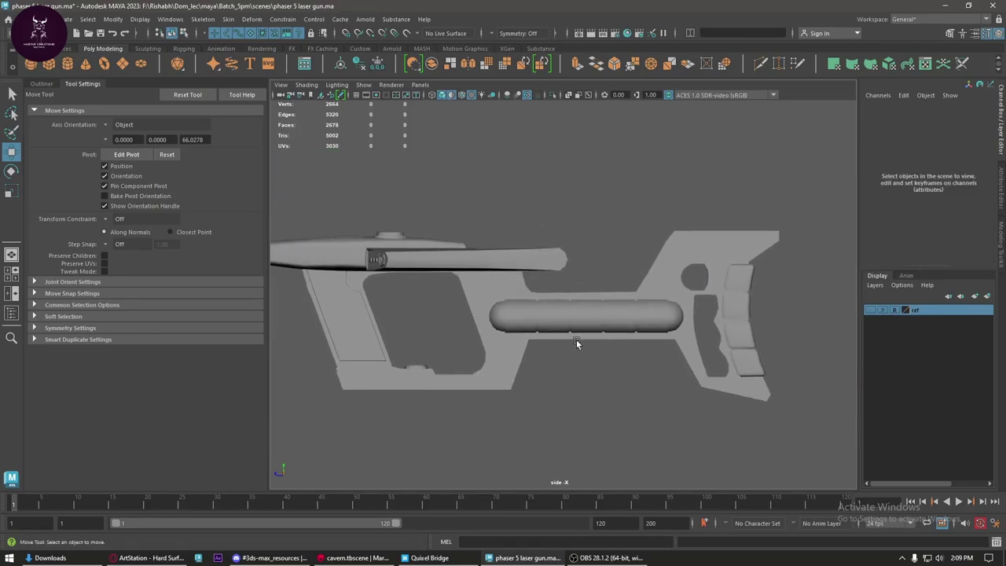
scroll(576, 343, down, 1)
click(583, 338)
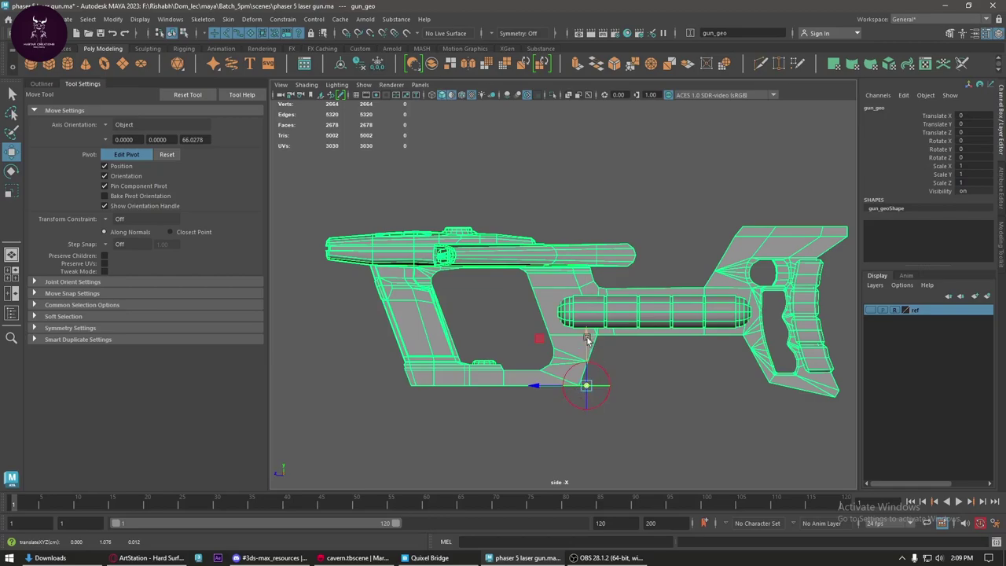
drag(587, 339, 835, 401)
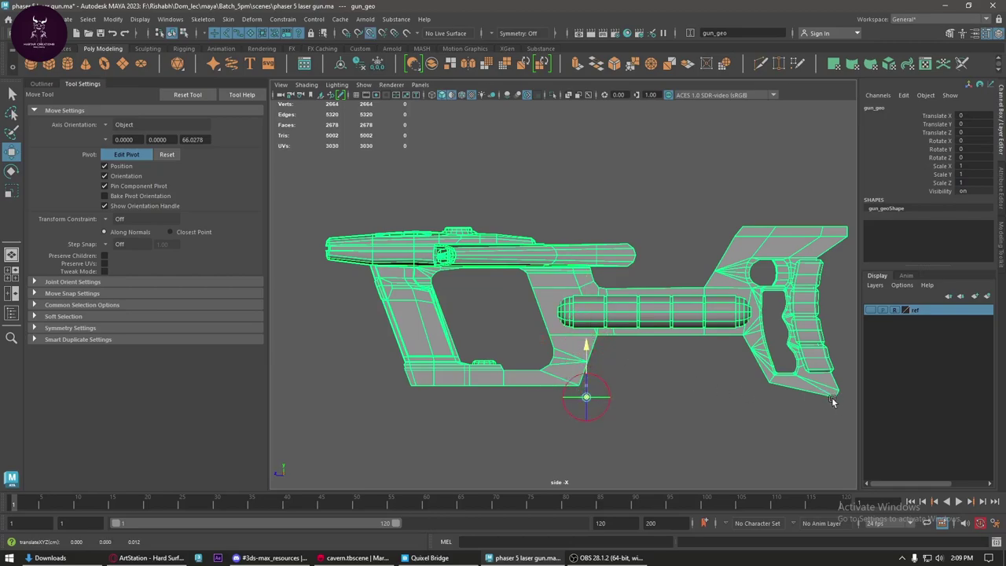
alt+middle_drag(679, 401, 651, 383)
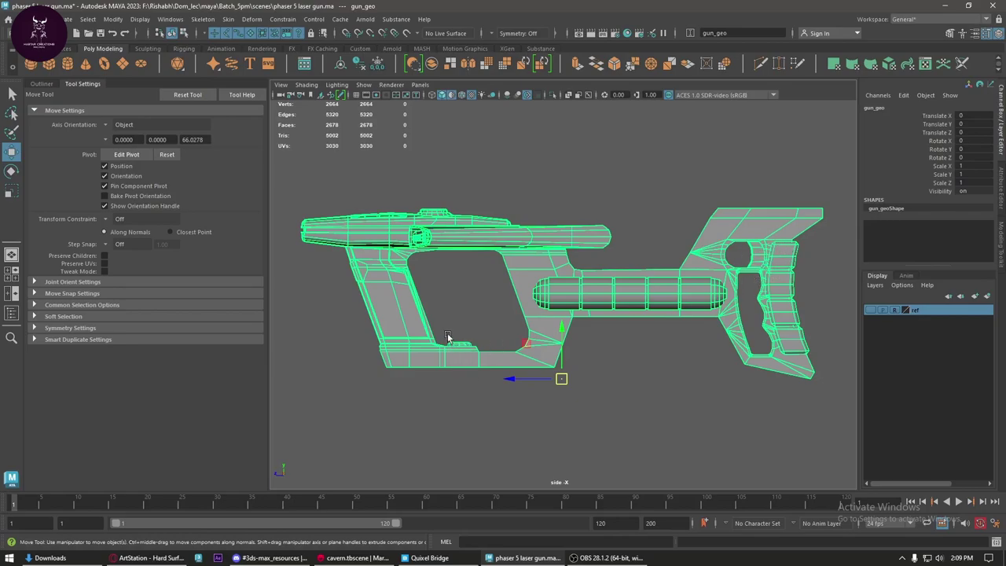
click(481, 293)
drag(482, 294, 471, 258)
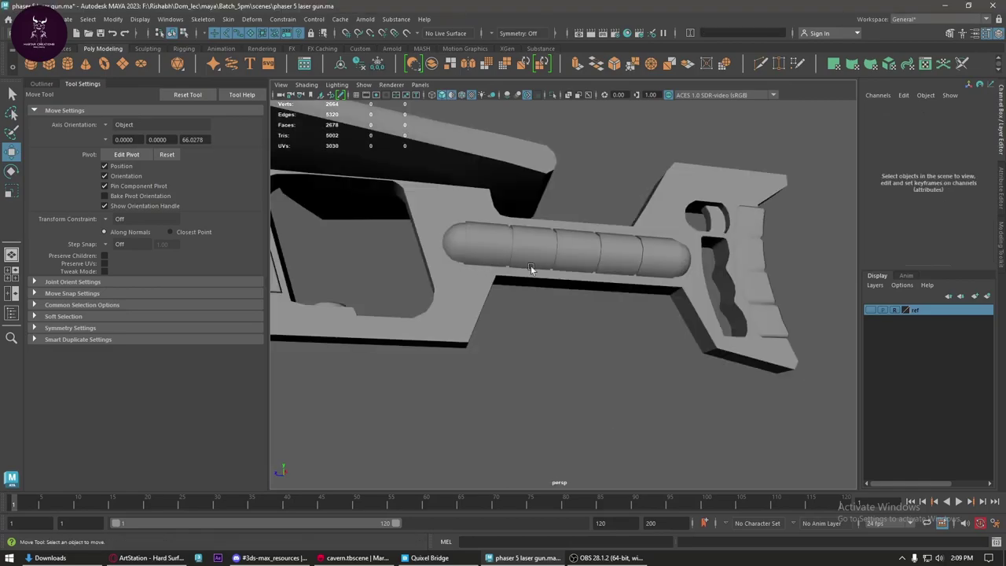
alt+drag(531, 270, 457, 327)
alt+middle_drag(457, 327, 521, 361)
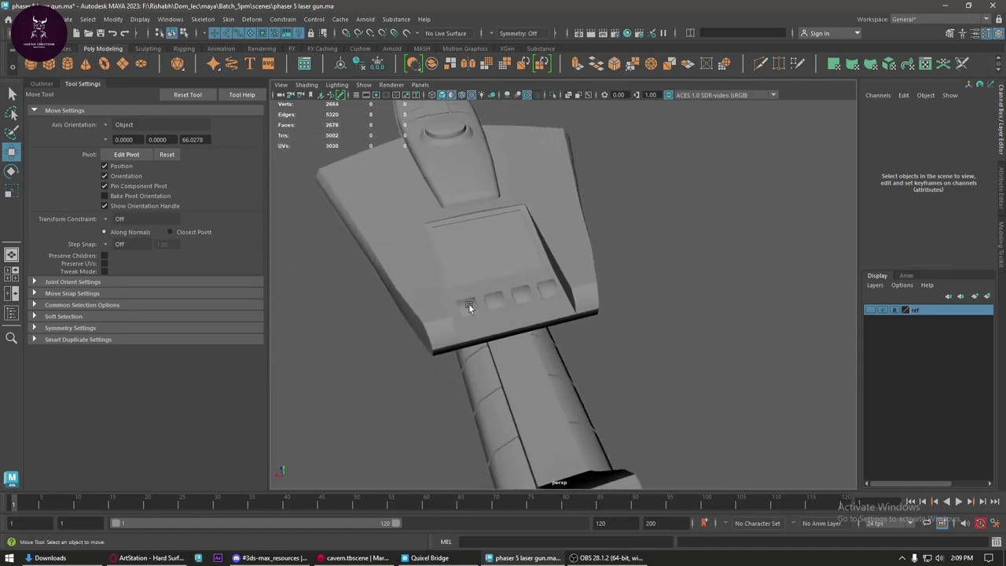
mouse_move(412, 197)
alt+mouse_down()
mouse_move(595, 163)
mouse_move(540, 232)
mouse_move(465, 273)
mouse_move(496, 340)
mouse_move(537, 329)
alt+mouse_up()
alt+middle_drag(536, 329, 576, 310)
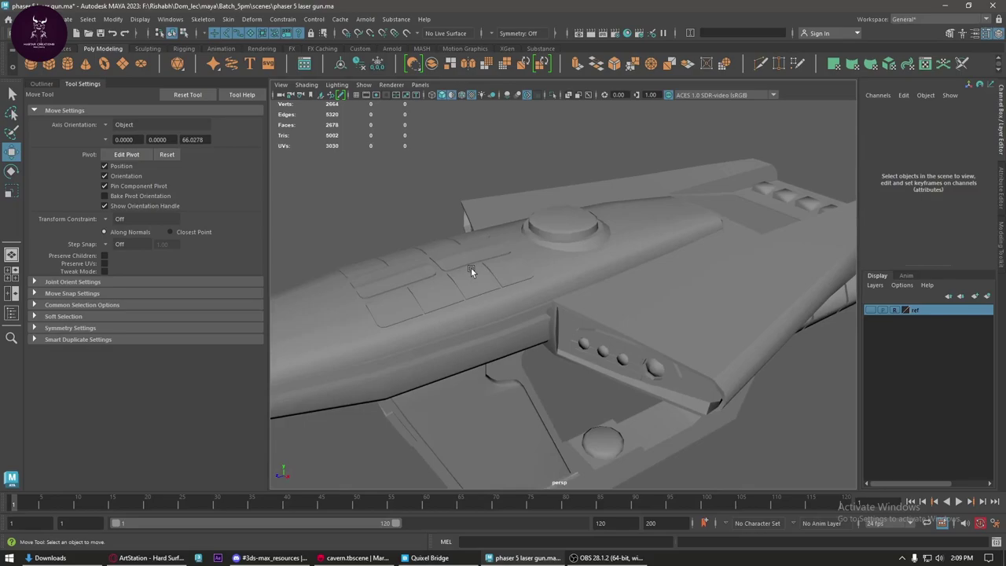
mouse_move(471, 267)
alt+mouse_down()
mouse_move(581, 282)
mouse_move(596, 303)
mouse_move(594, 227)
mouse_move(468, 233)
alt+mouse_up()
click(594, 228)
key(space)
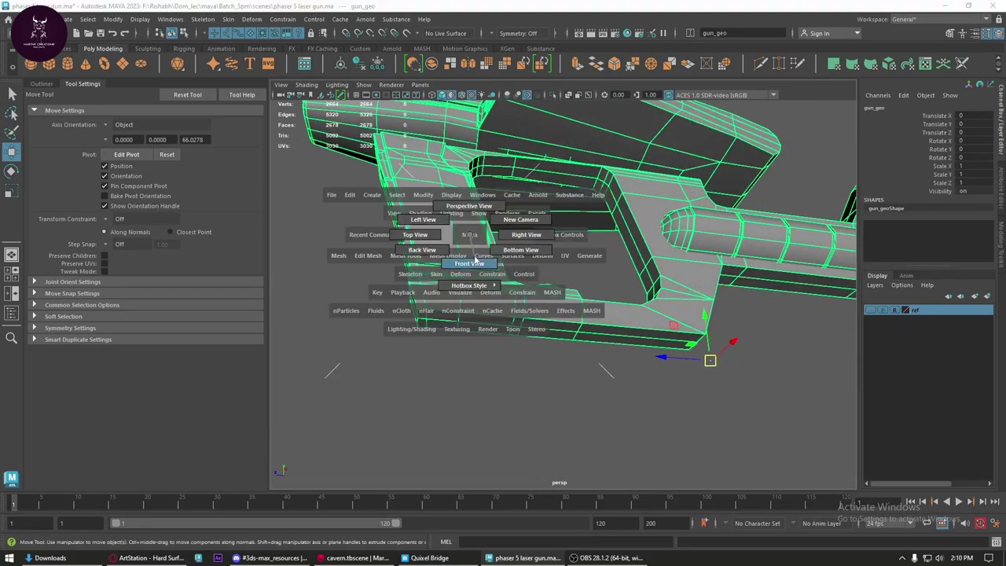
click(538, 233)
scroll(533, 287, up, 2)
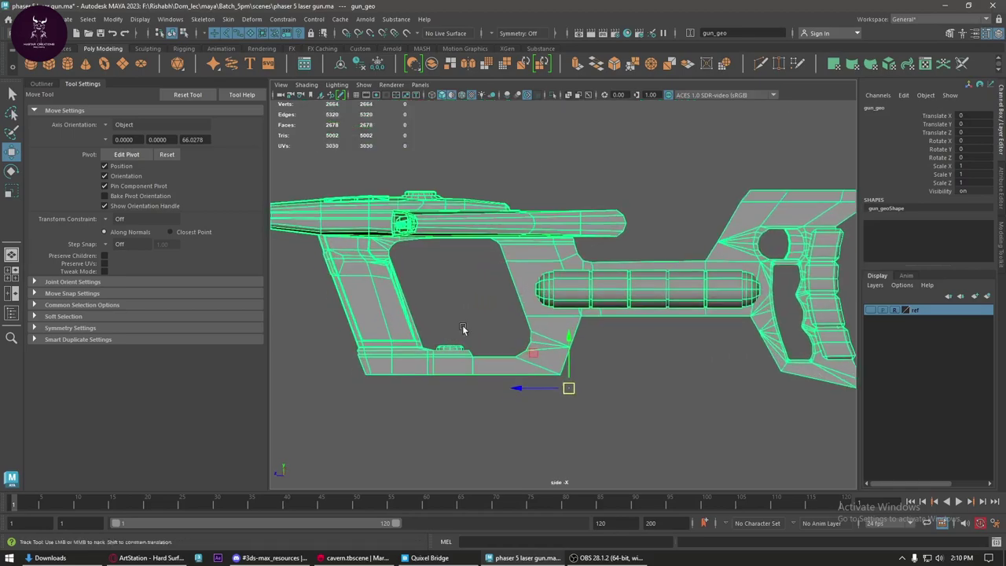
scroll(536, 292, up, 2)
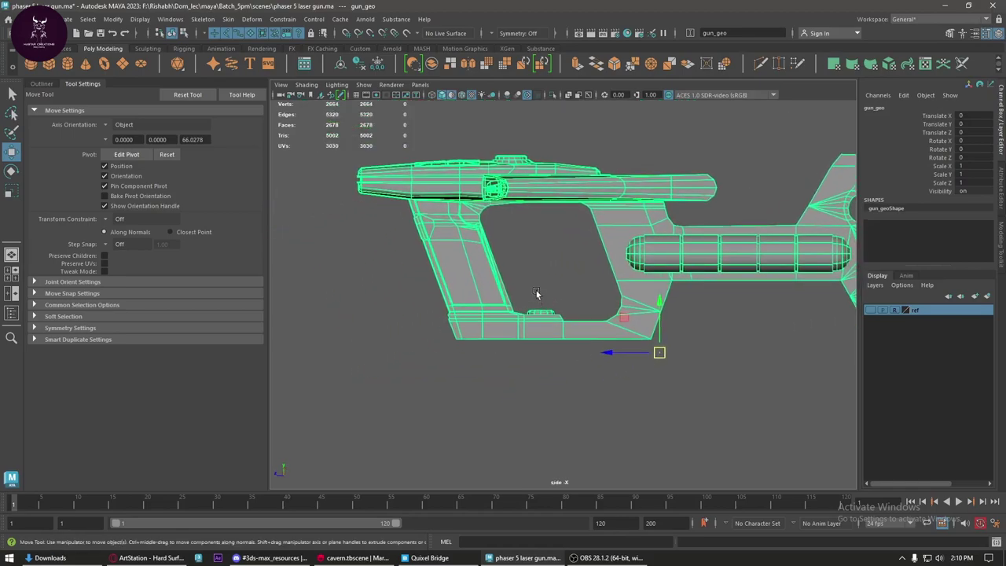
- Create a polygon cube block beneath the gun's front handle
click(42, 65)
drag(471, 278, 519, 385)
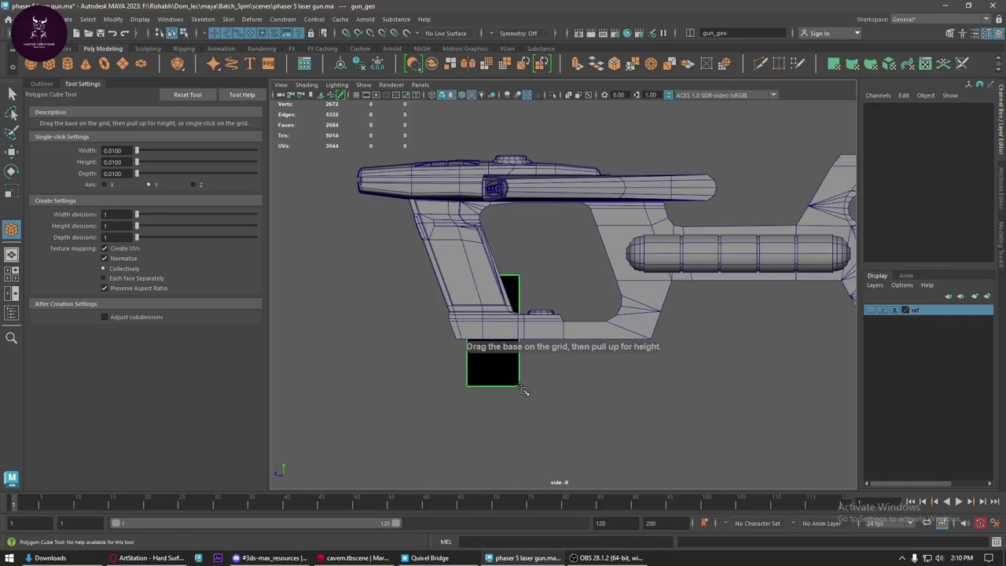
drag(507, 287, 507, 260)
scroll(515, 315, up, 1)
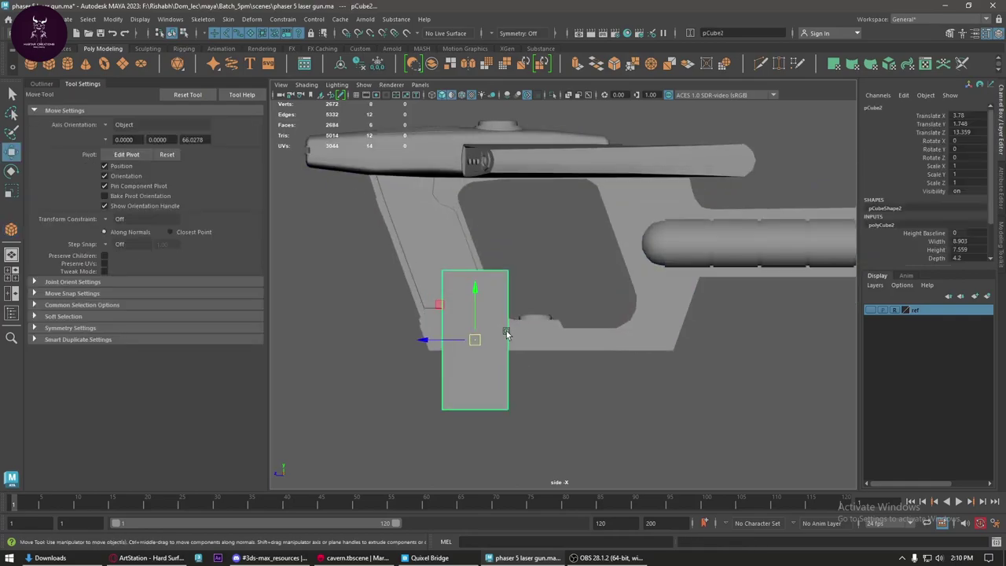
scroll(525, 256, up, 2)
- Move the cube's top and bottom vertices so the block slants like the handle
right_drag(542, 228, 490, 228)
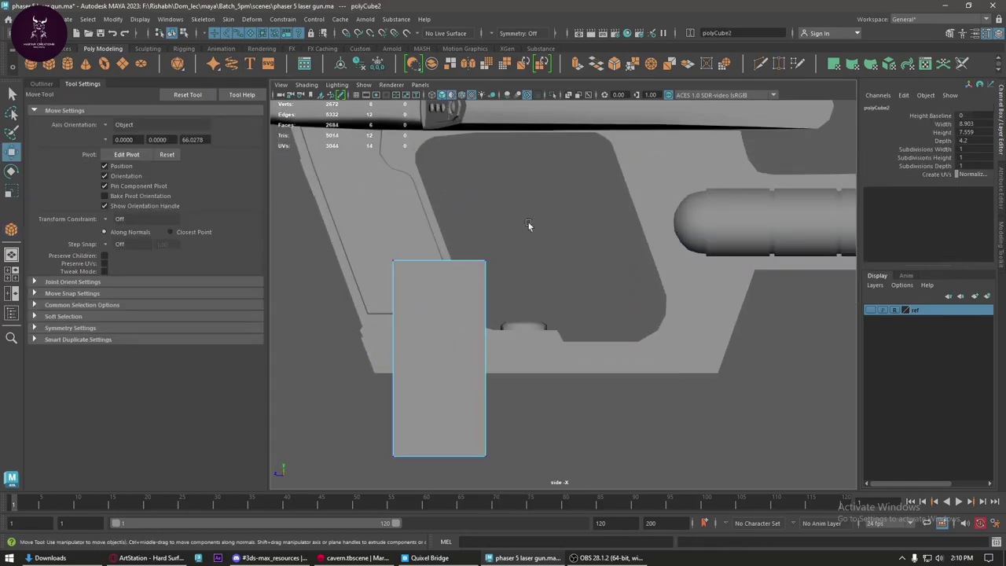
click(395, 261)
drag(398, 262, 353, 261)
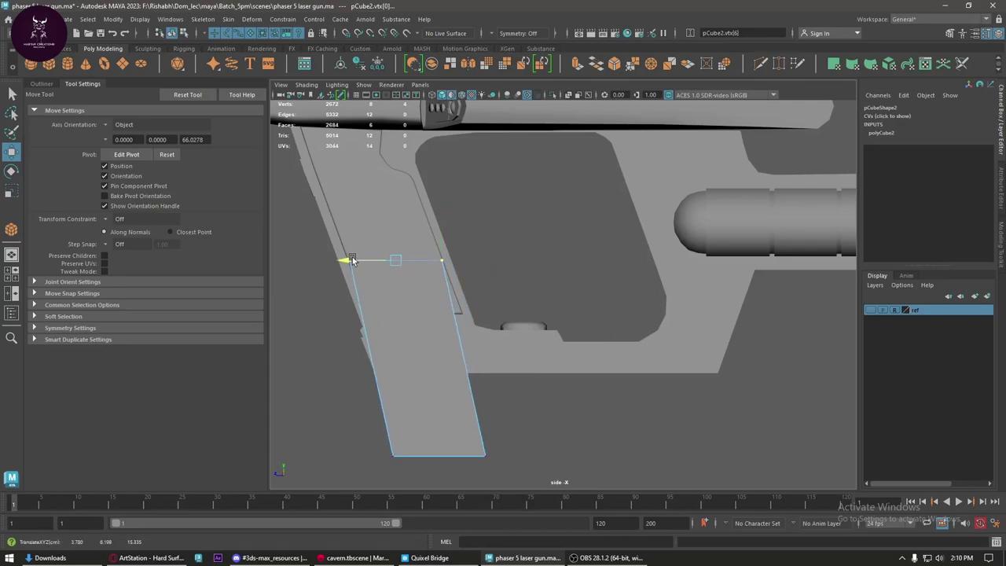
drag(517, 404, 348, 486)
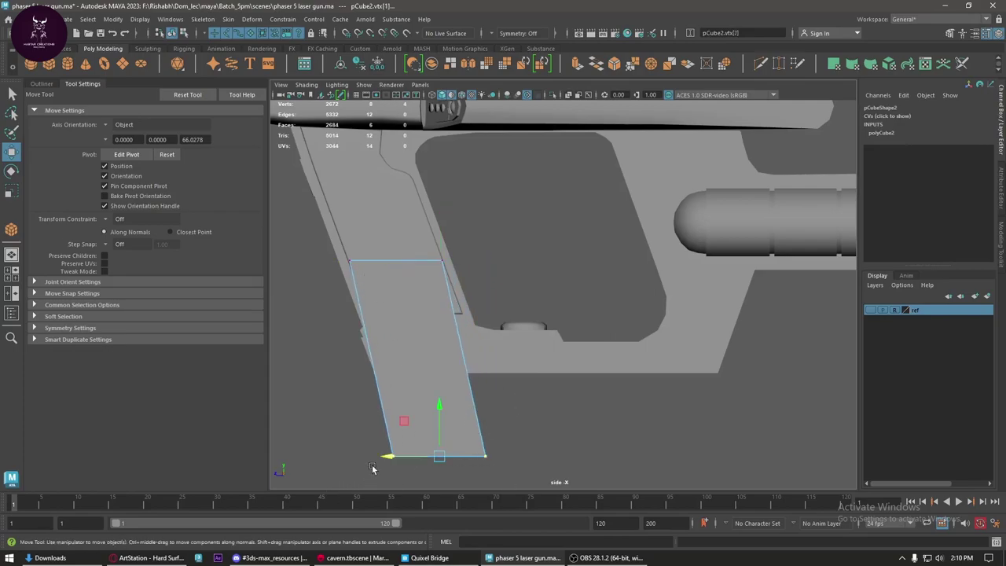
drag(399, 457, 425, 457)
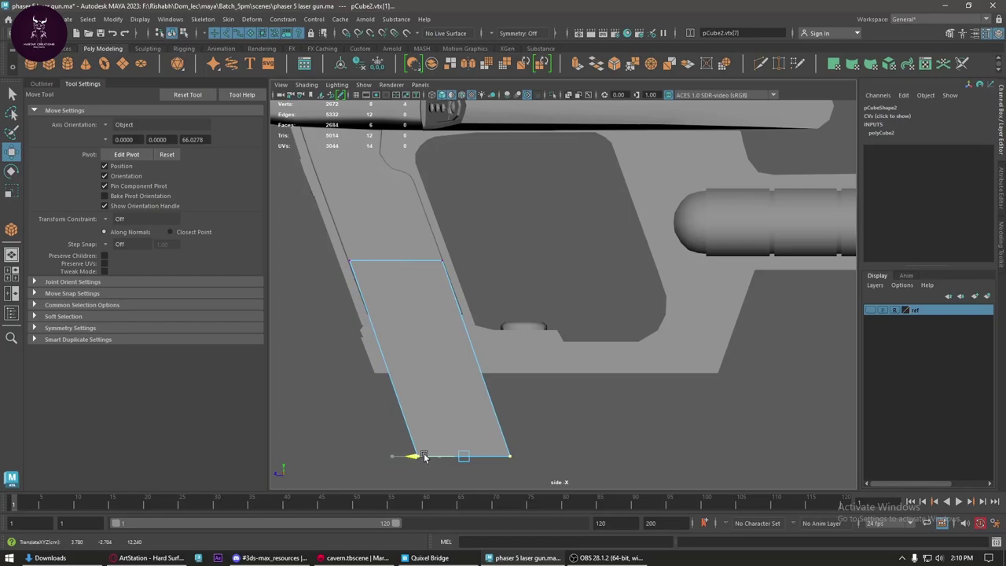
alt+middle_drag(534, 431, 531, 384)
drag(582, 376, 327, 462)
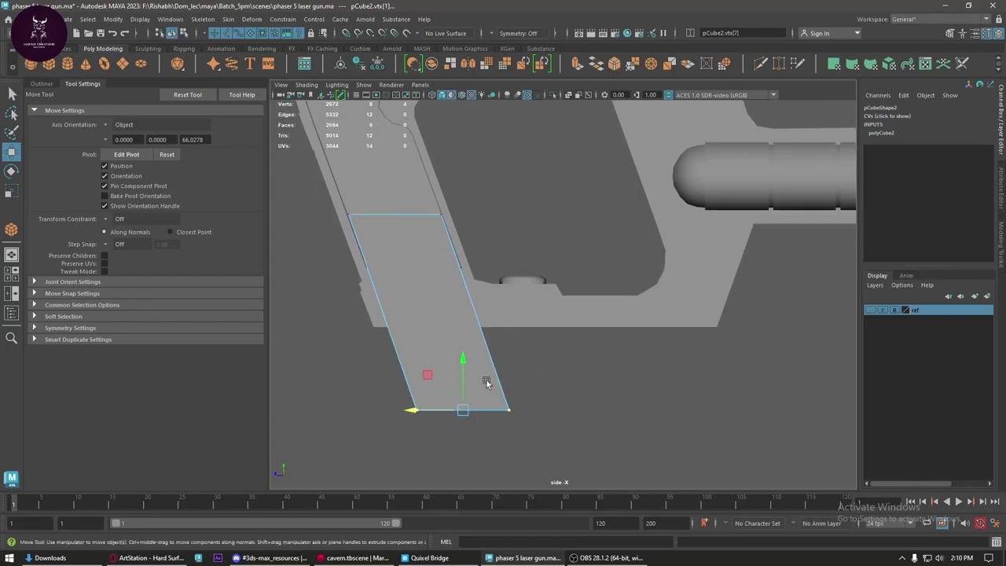
- Extrude the block's bottom edge and pull it downward
alt+middle_drag(465, 371, 487, 325)
right_drag(472, 251, 482, 281)
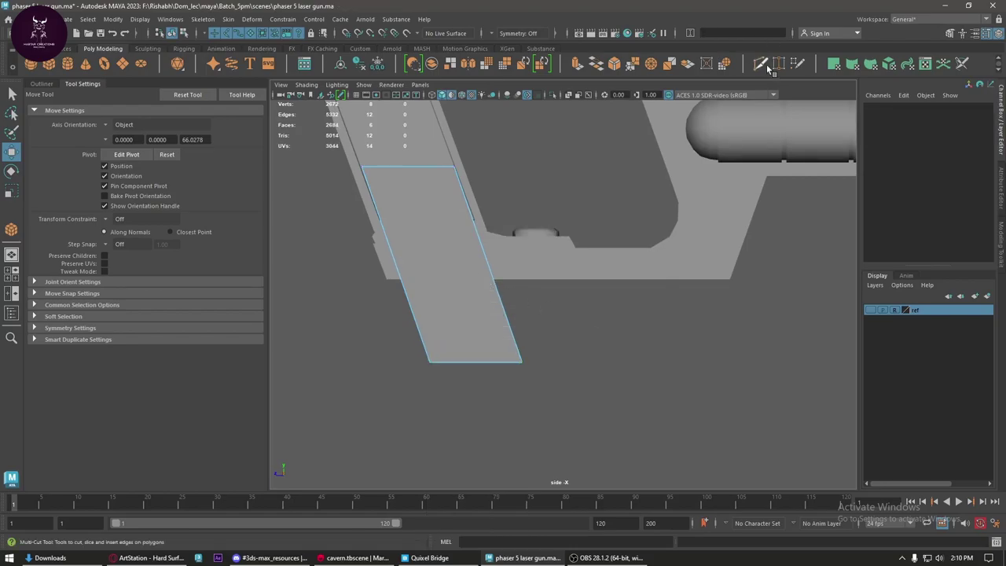
drag(588, 332, 379, 432)
drag(531, 285, 238, 356)
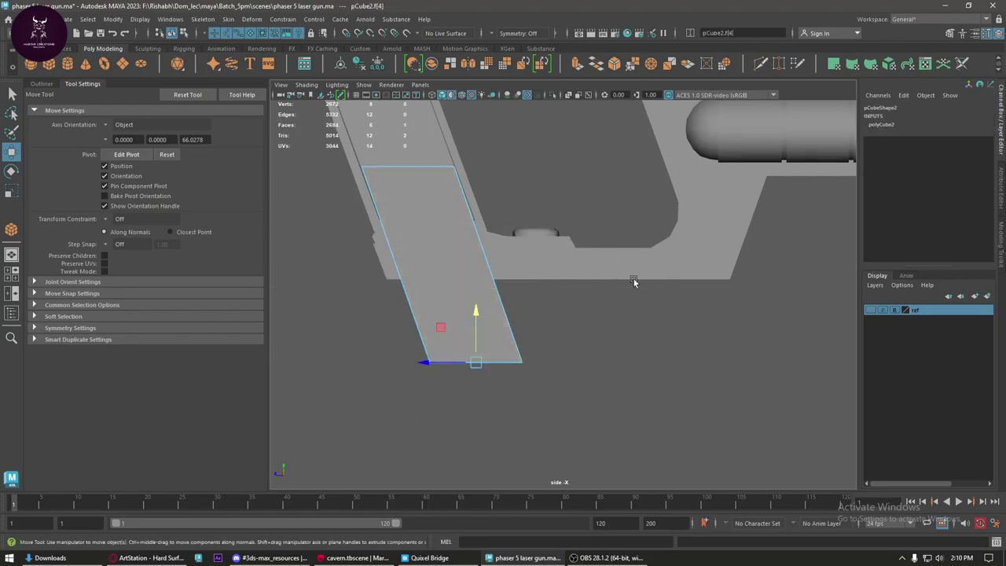
right_drag(633, 280, 634, 310)
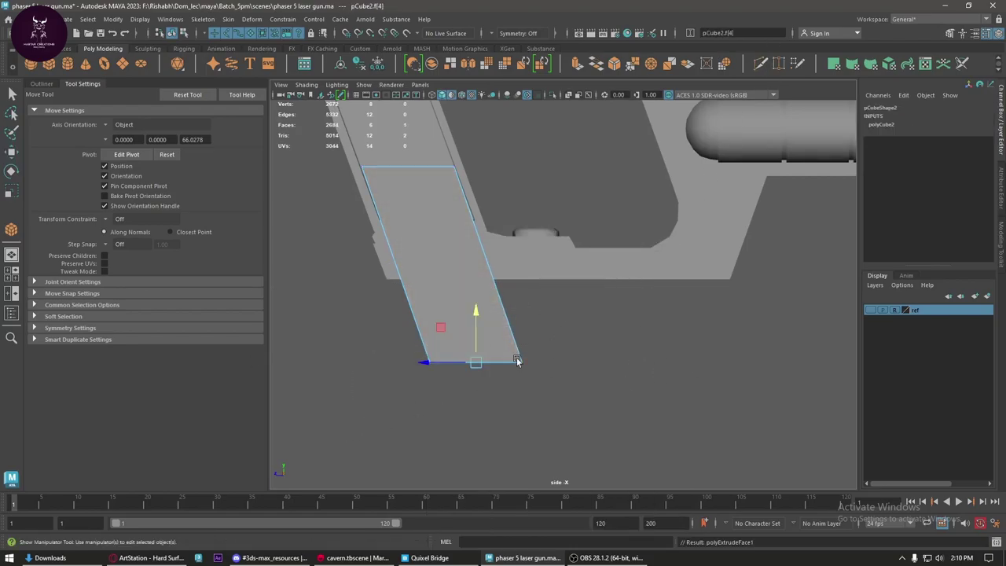
drag(756, 322, 796, 339)
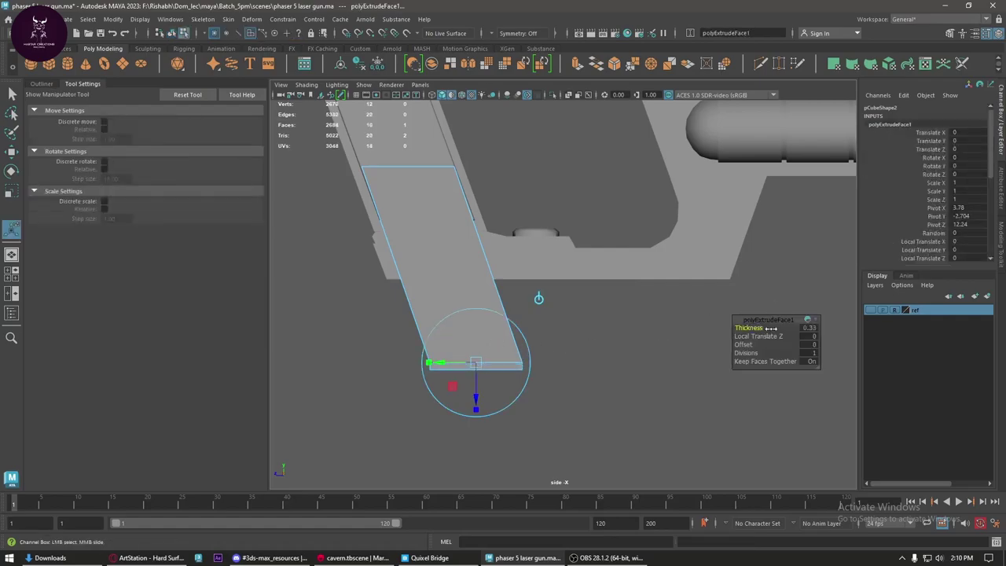
key(w)
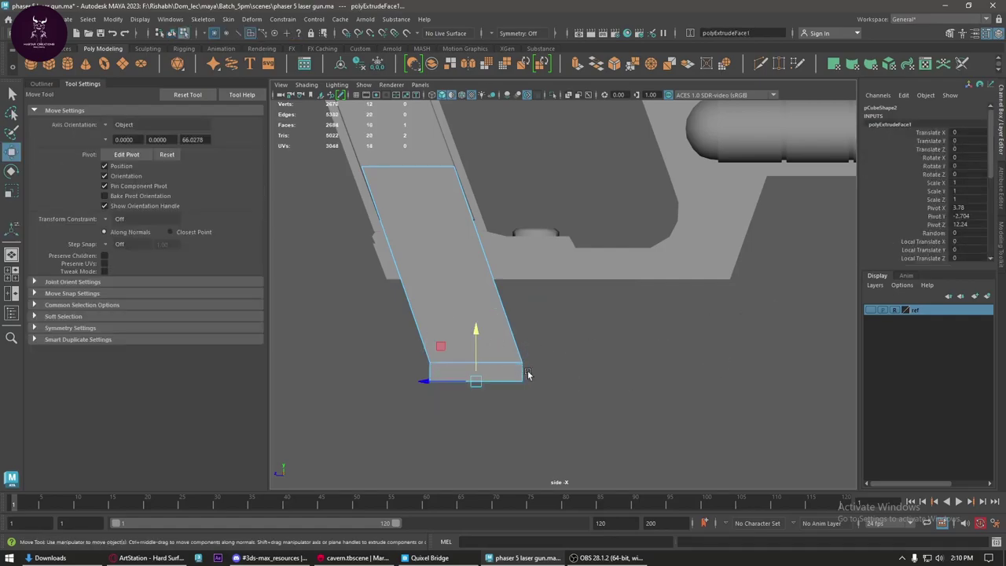
- Extrude the block's bottom faces with a thickness of 0.28 to form the lip
drag(546, 363, 405, 375)
click(562, 366)
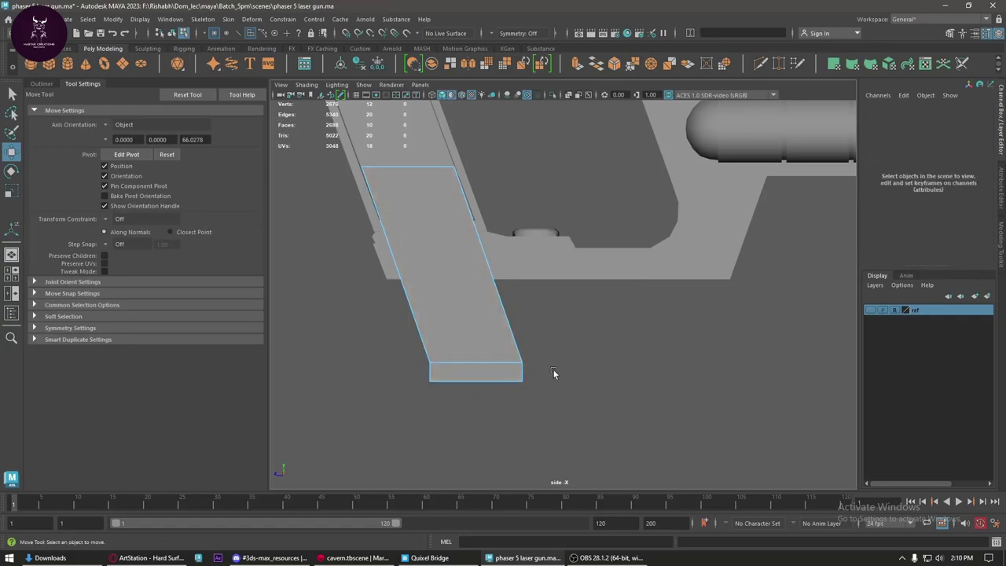
drag(554, 367, 353, 382)
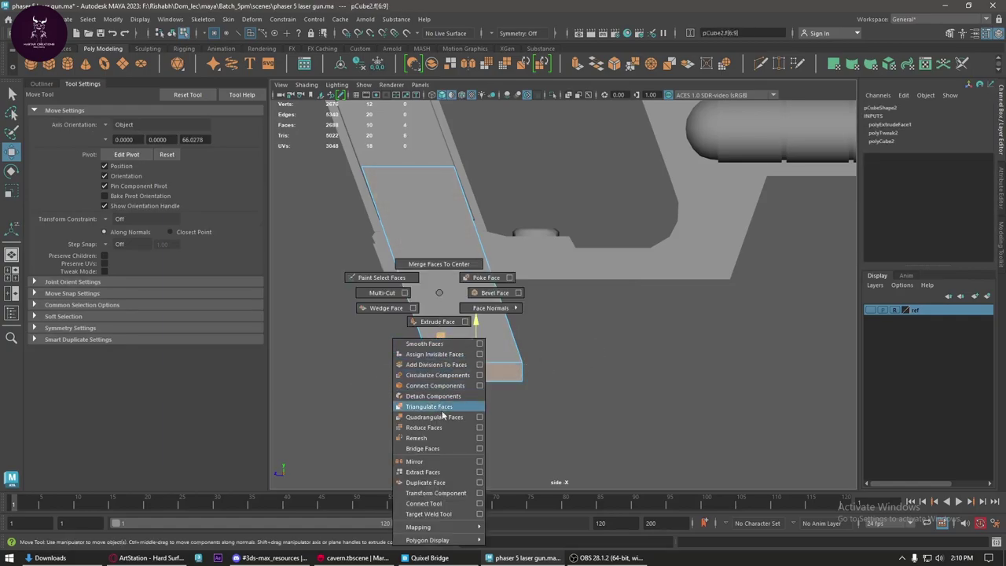
right_drag(441, 347, 437, 322)
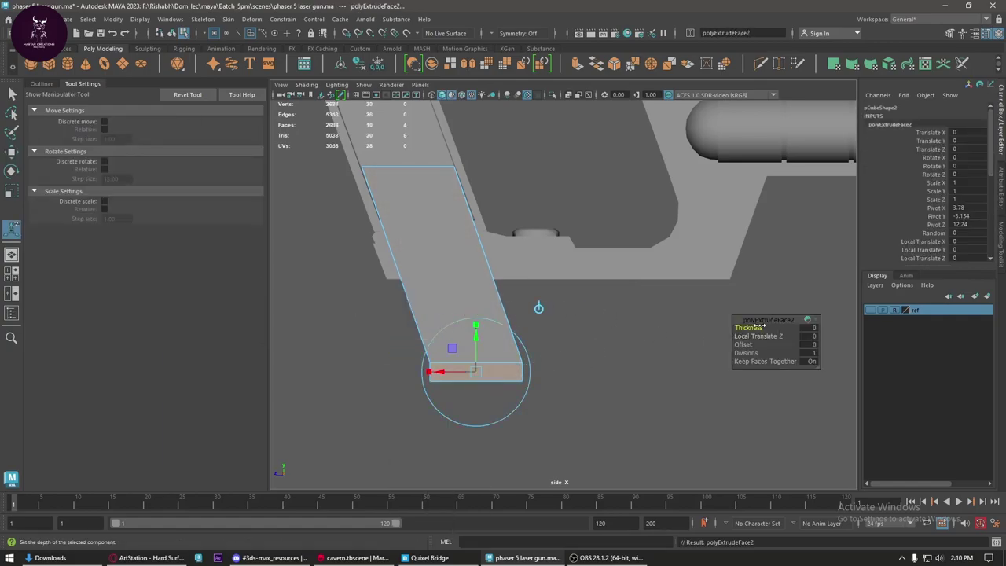
drag(778, 329, 768, 329)
key(w)
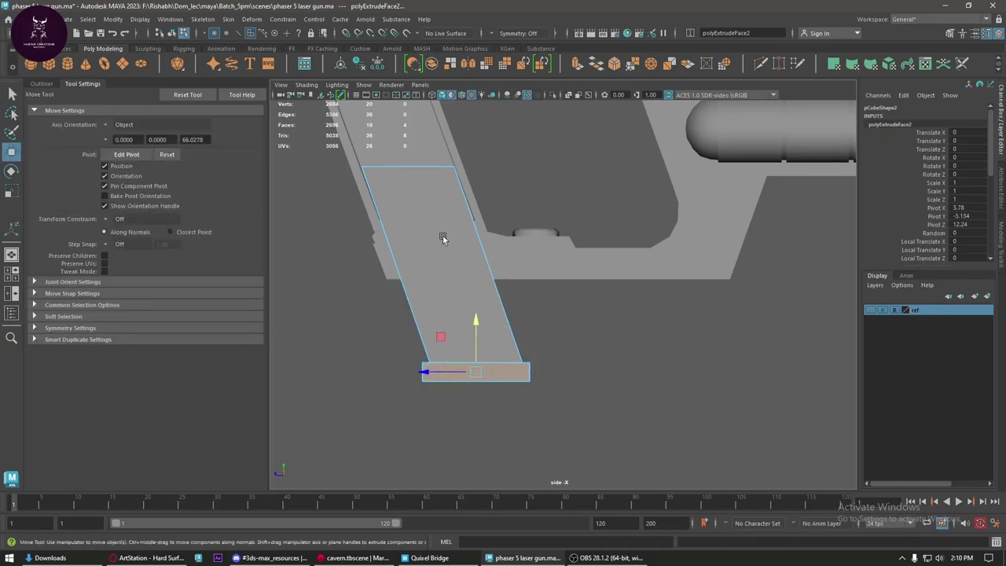
right_drag(442, 237, 487, 215)
key(space)
- In front view, set the block's Translate X to 0 and Scale X to 0.192
drag(445, 292, 450, 338)
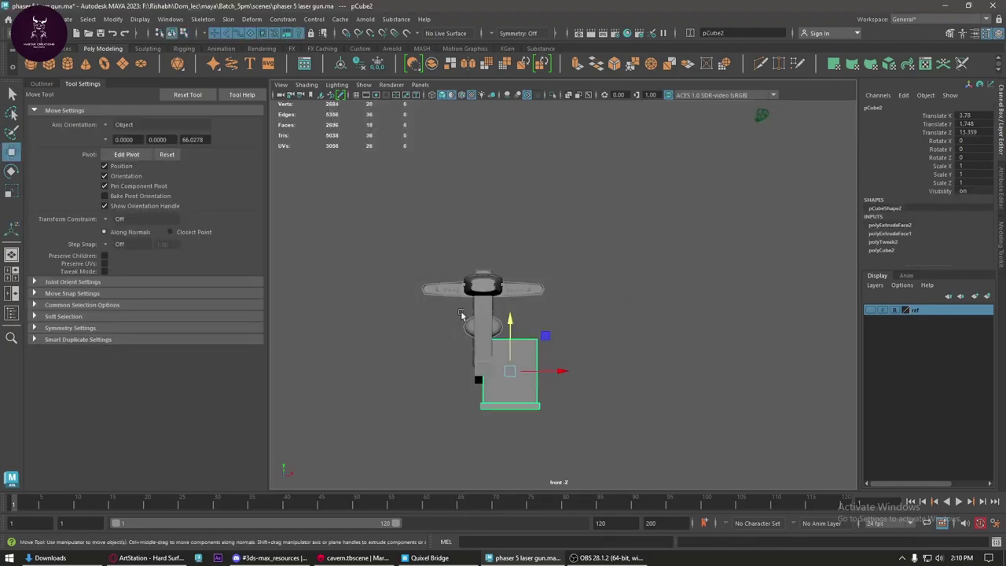
drag(548, 391, 473, 381)
key(r)
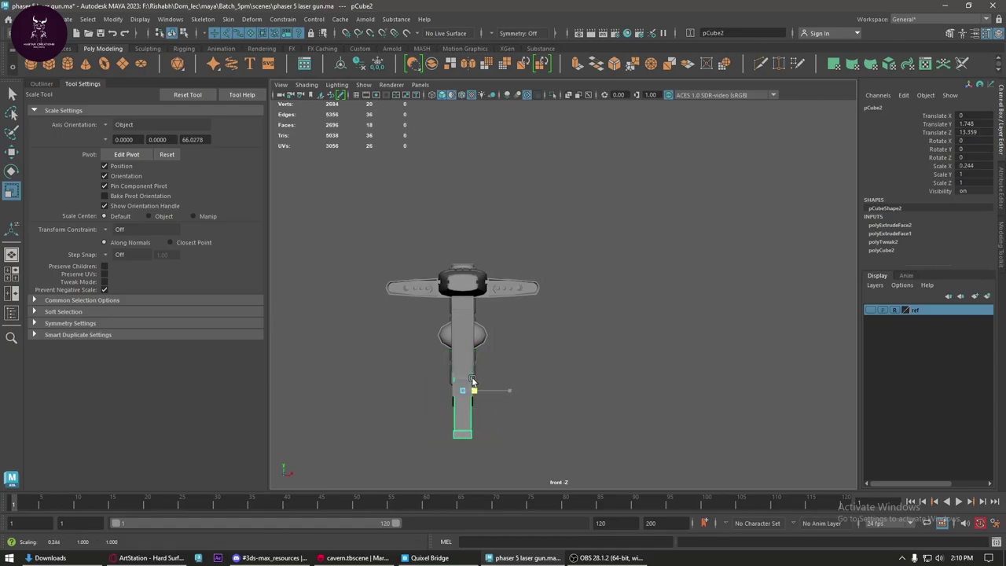
mouse_move(464, 389)
alt+mouse_down()
mouse_move(481, 354)
mouse_move(545, 332)
alt+mouse_up()
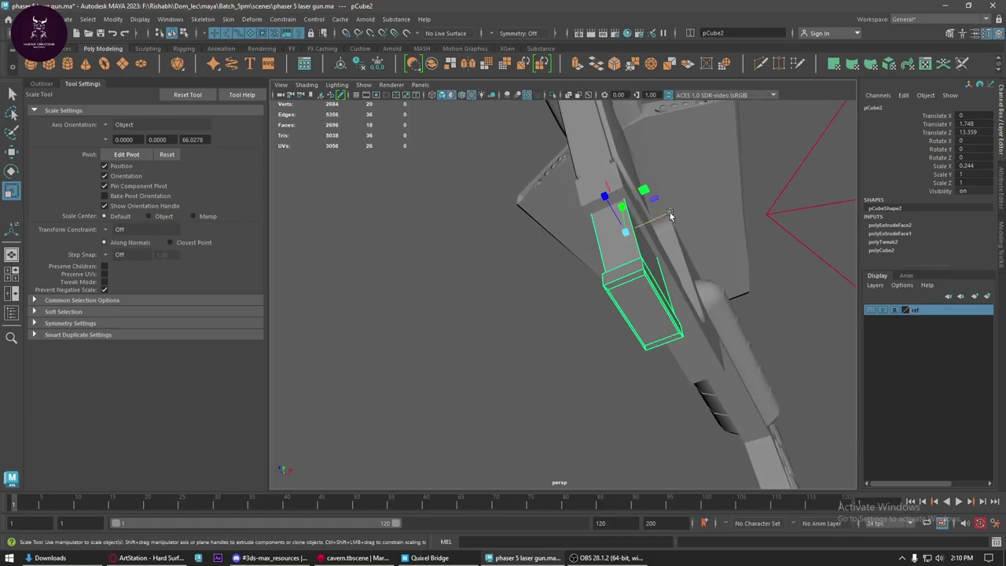
mouse_move(670, 218)
mouse_down()
mouse_move(660, 214)
mouse_move(545, 347)
mouse_up()
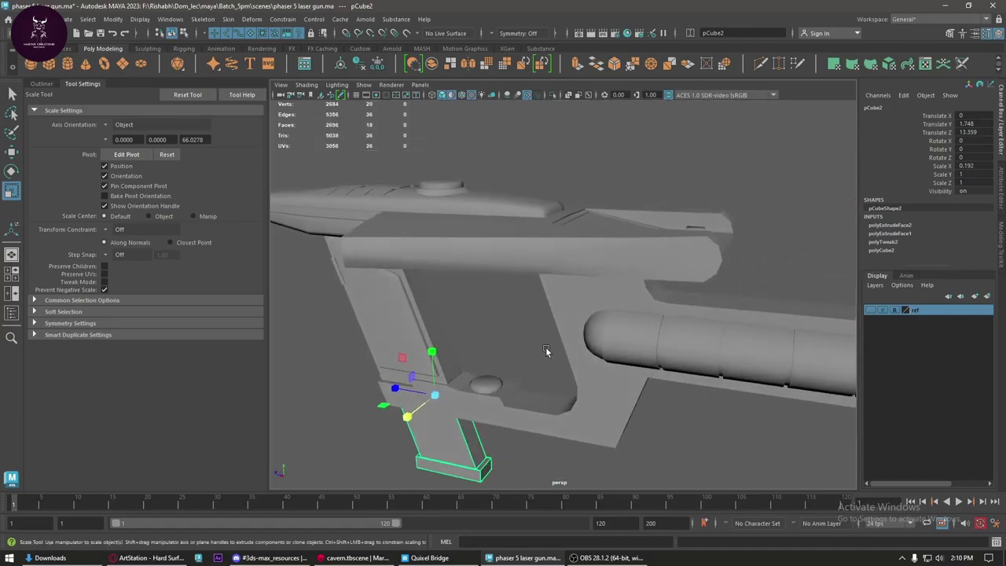
key(w)
alt+drag(528, 424, 511, 420)
- Return to the side view and add the whole gun mesh to the selection
key(space)
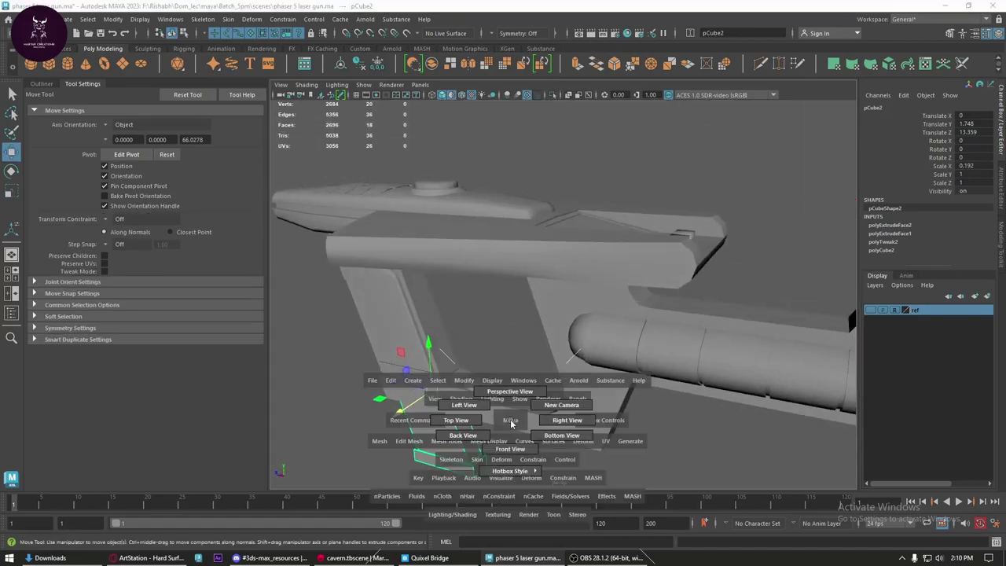
click(557, 421)
scroll(598, 369, down, 5)
scroll(683, 275, down, 5)
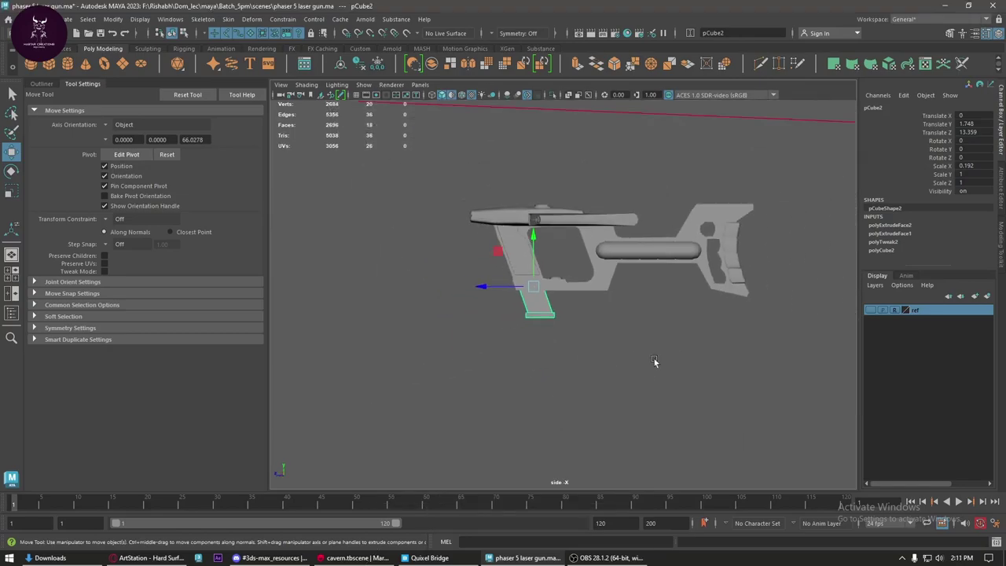
drag(730, 198, 368, 410)
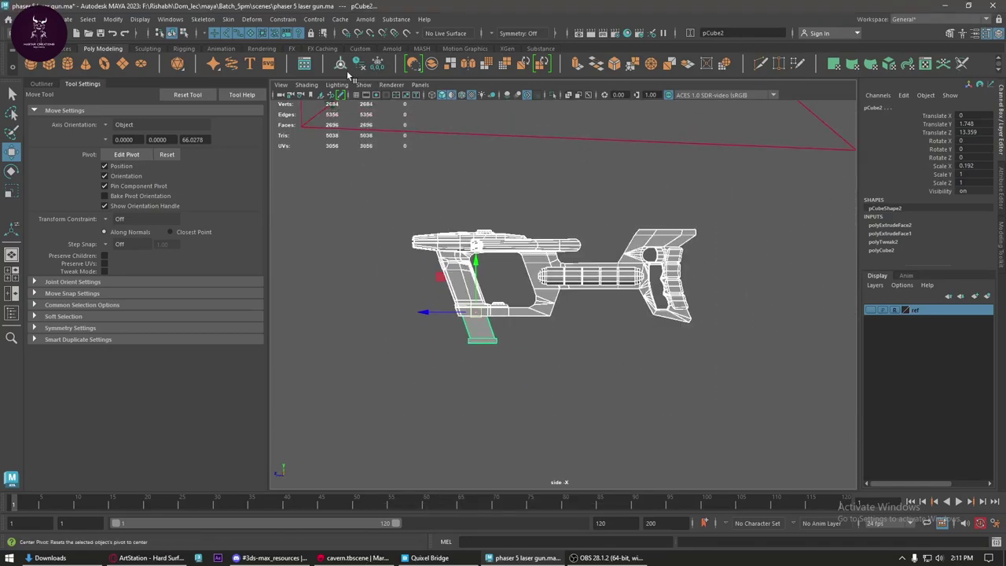
- Combine the block and gun into a single gun_geo1 mesh, shown smooth-shaded
click(431, 63)
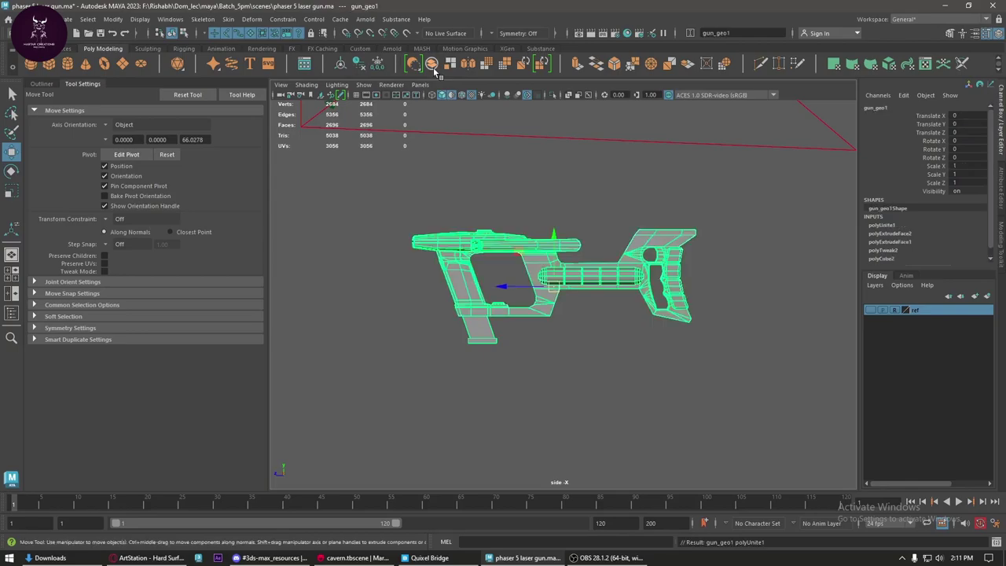
click(461, 201)
key(5)
scroll(540, 359, up, 1)
click(541, 358)
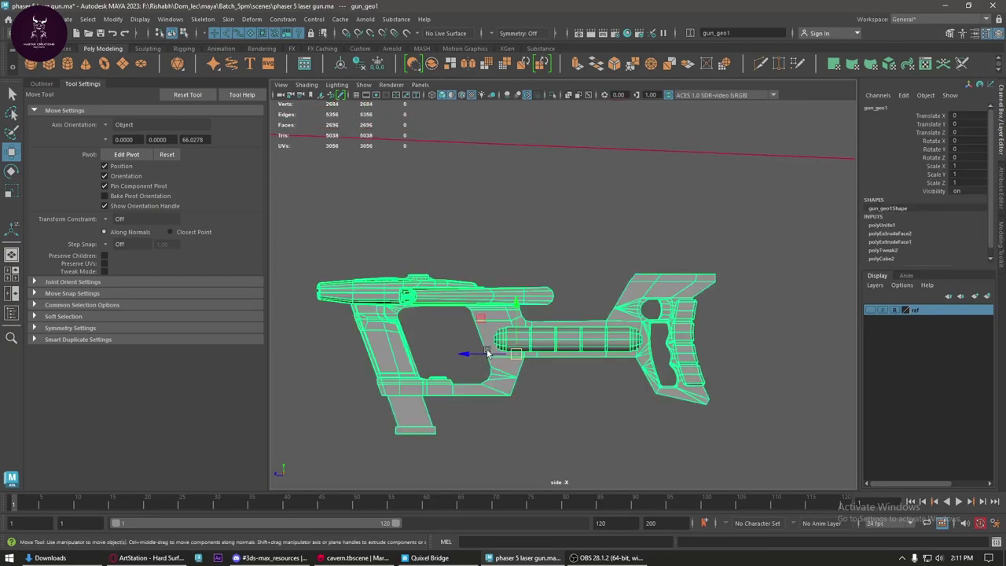
click(482, 232)
- Save the scene as 'phaser 5 laser gun_rig.mb'
key(ctrl+shift+s)
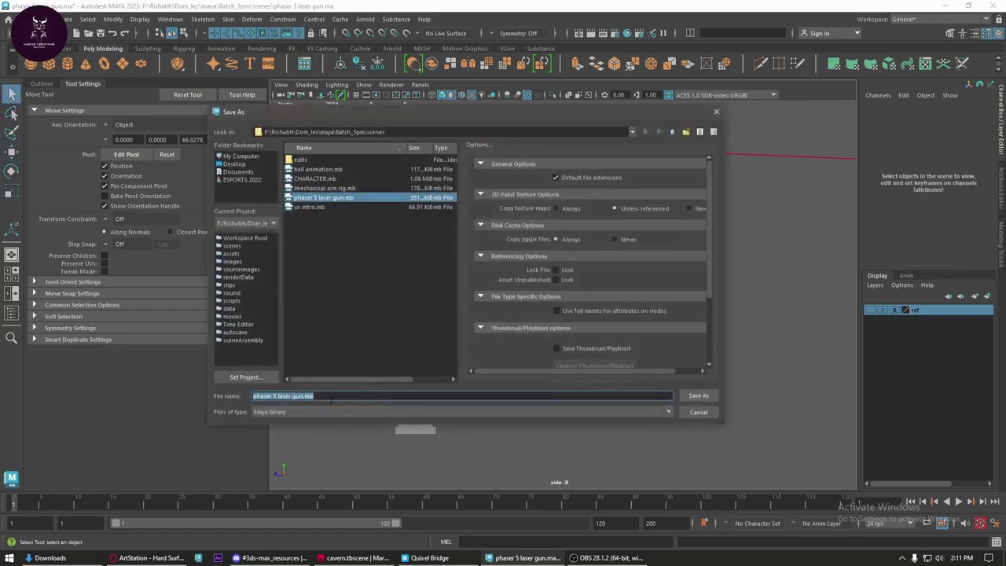
click(331, 399)
key(BackSpace)
key(BackSpace)
key(BackSpace)
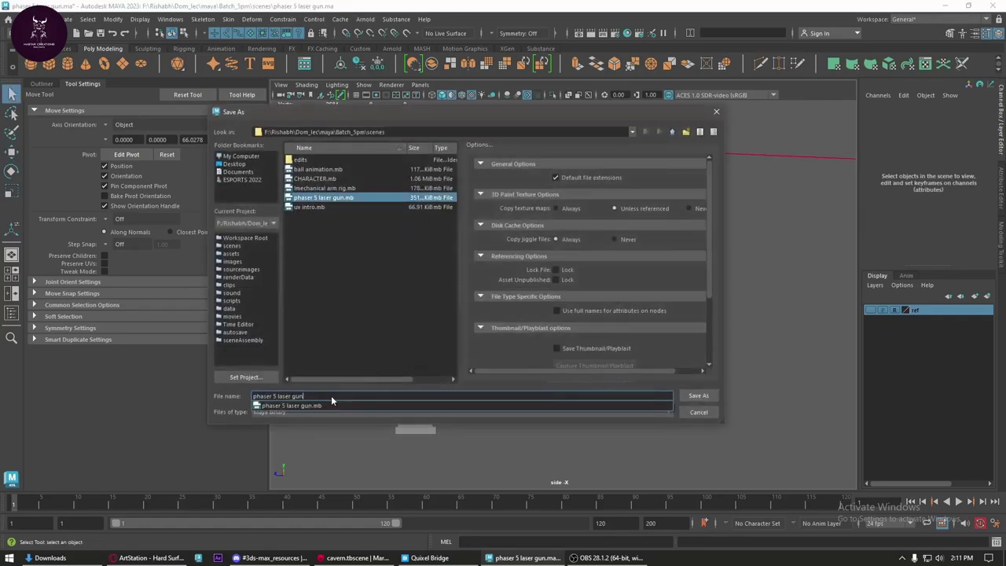
text(_rig)
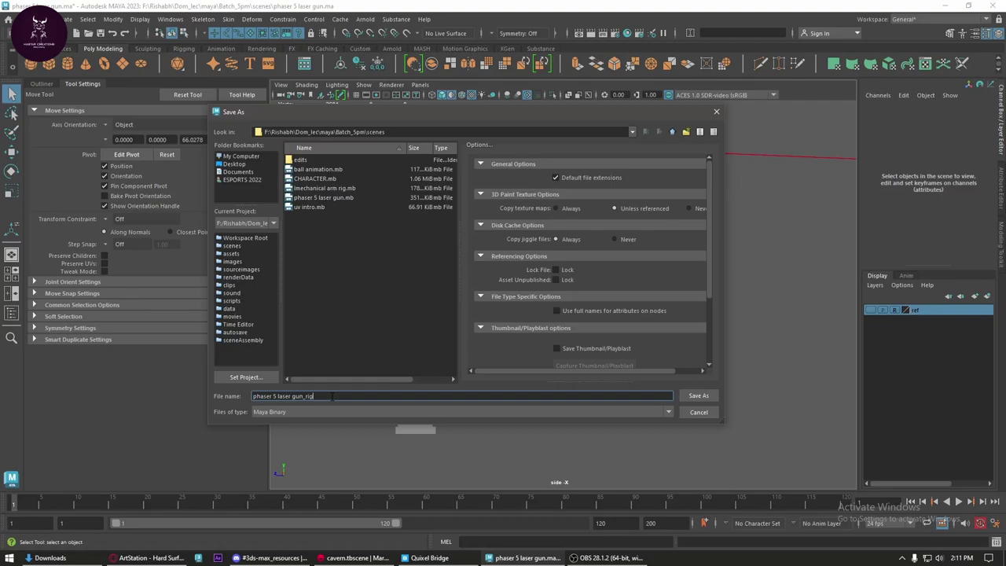
key(Return)
scroll(605, 276, up, 2)
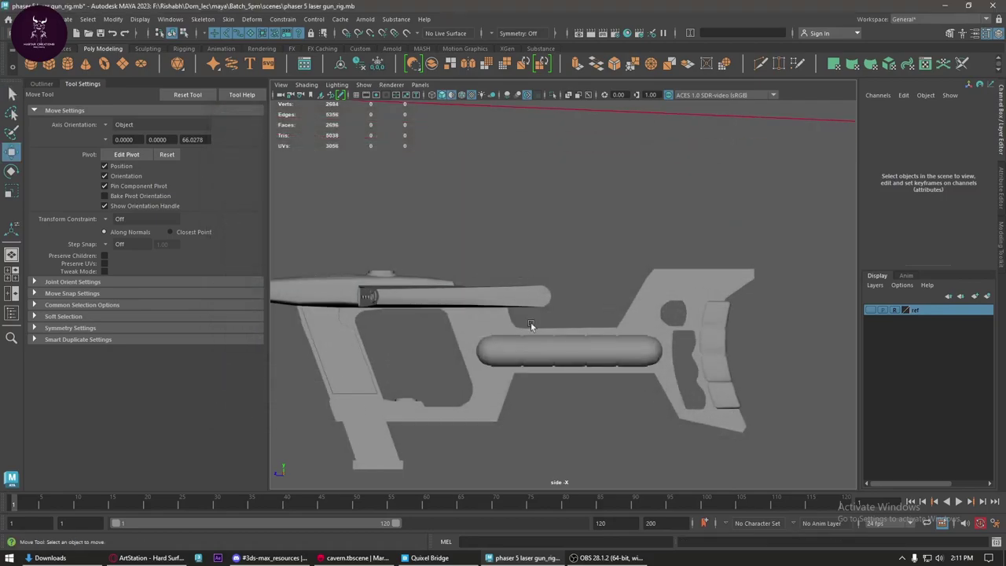
scroll(605, 277, up, 3)
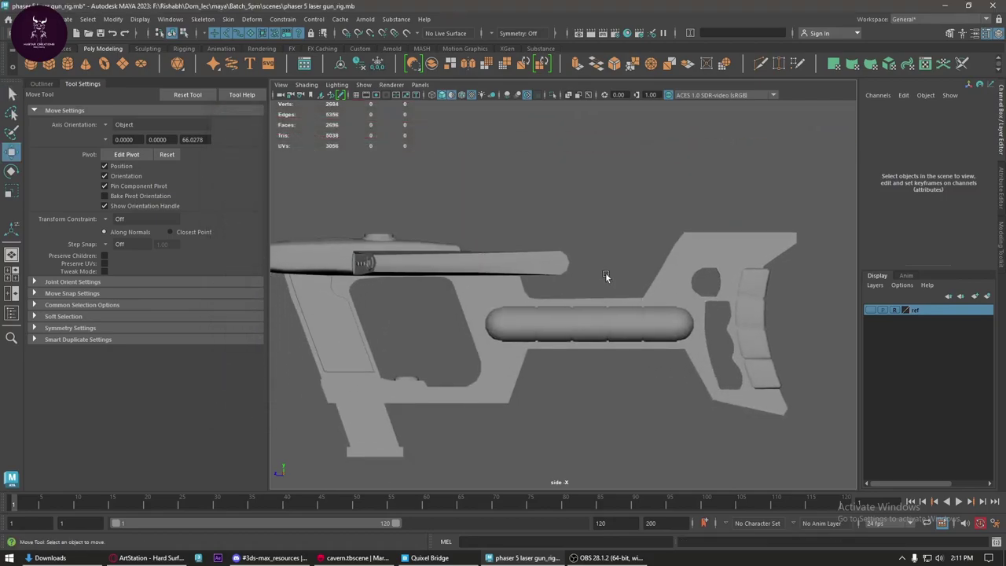
- Switch to the Rigging shelf, activate the Joint Tool, and turn on wireframe on shaded
click(184, 49)
click(610, 558)
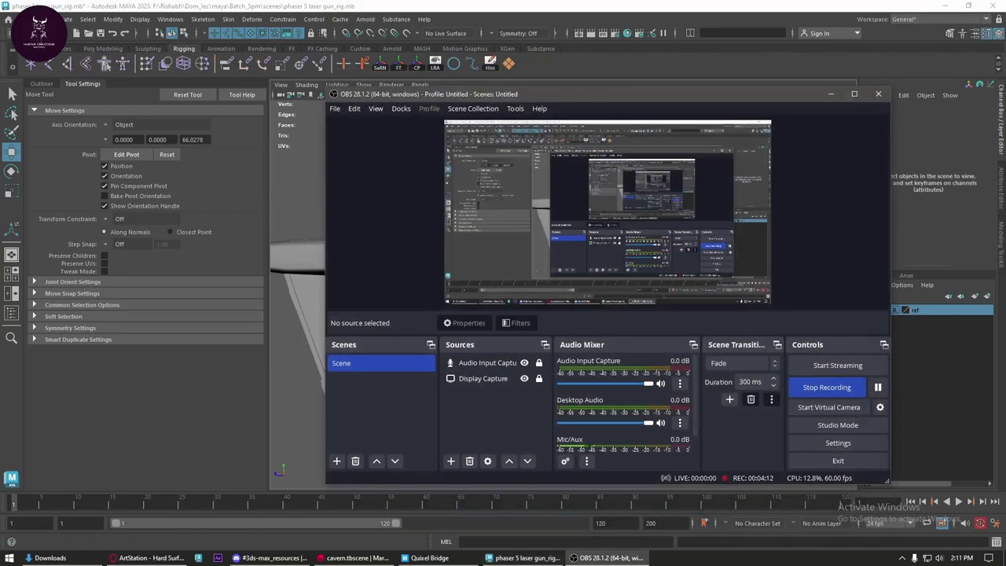
click(583, 493)
alt+middle_drag(501, 159, 519, 115)
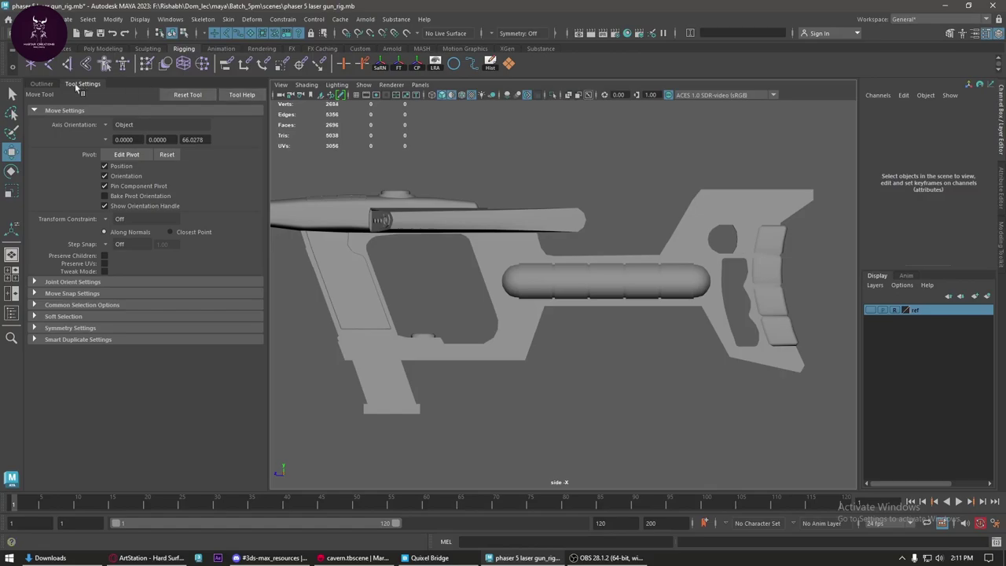
click(31, 64)
scroll(770, 259, up, 2)
scroll(772, 260, up, 1)
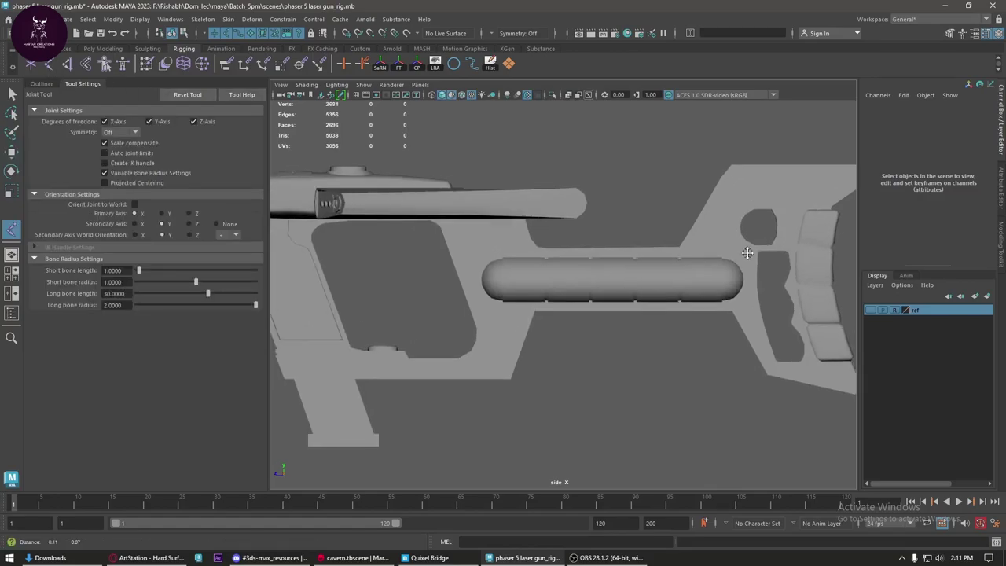
scroll(629, 272, up, 2)
scroll(498, 281, up, 2)
scroll(437, 274, up, 1)
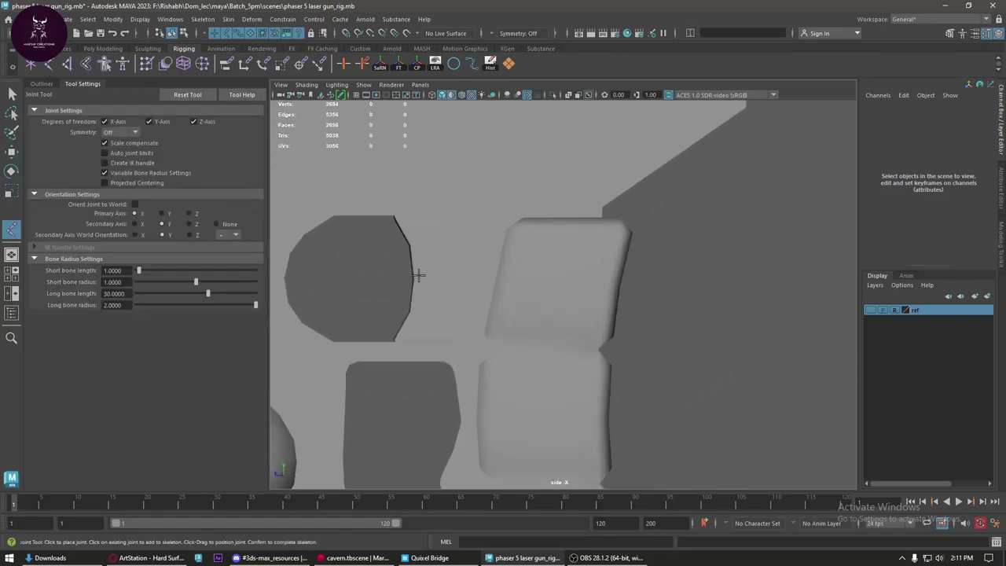
click(462, 94)
scroll(397, 277, up, 1)
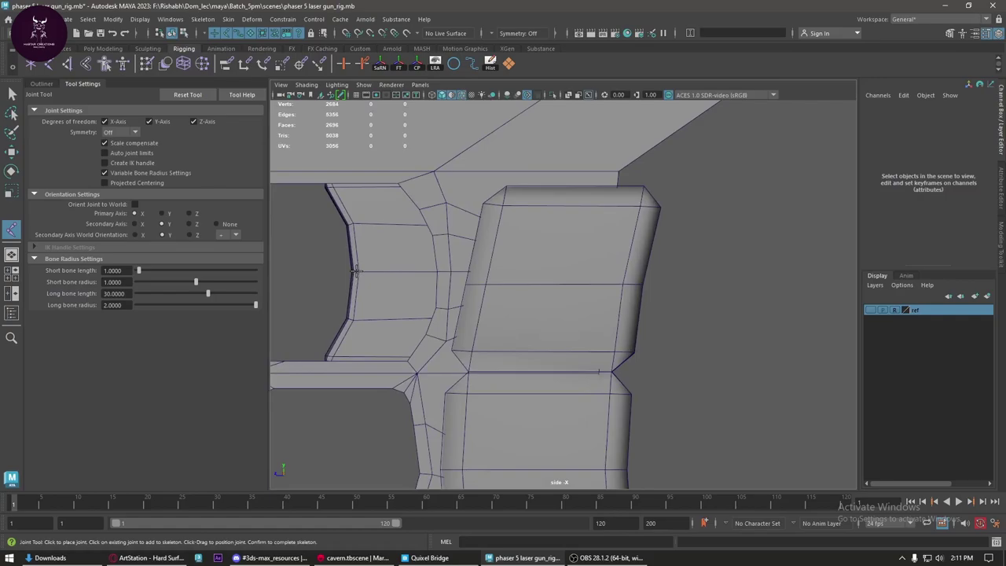
- Enable Snap to Projected Center and place joint1 centred in the gun's rear hole
click(350, 270)
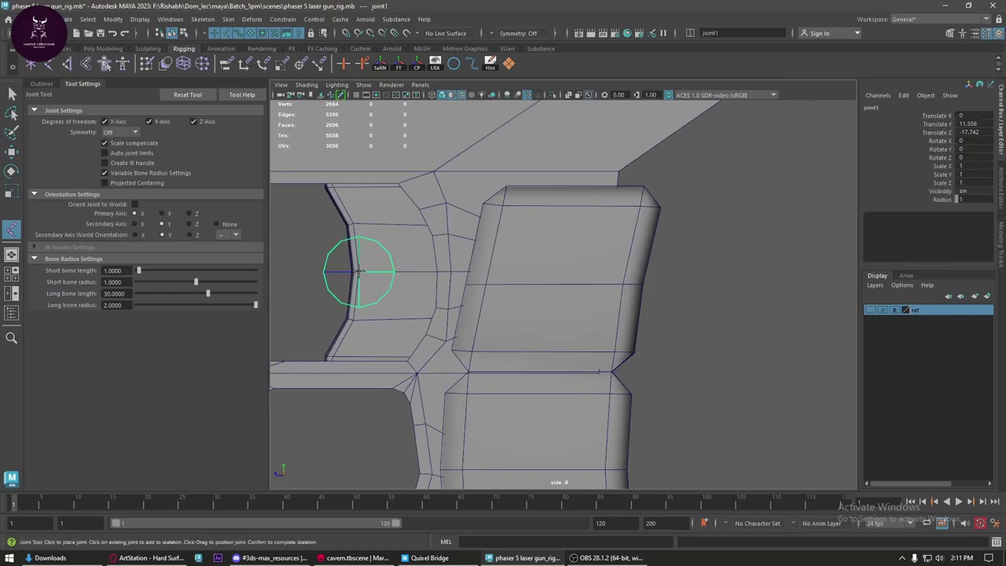
key(ctrl+z)
click(382, 36)
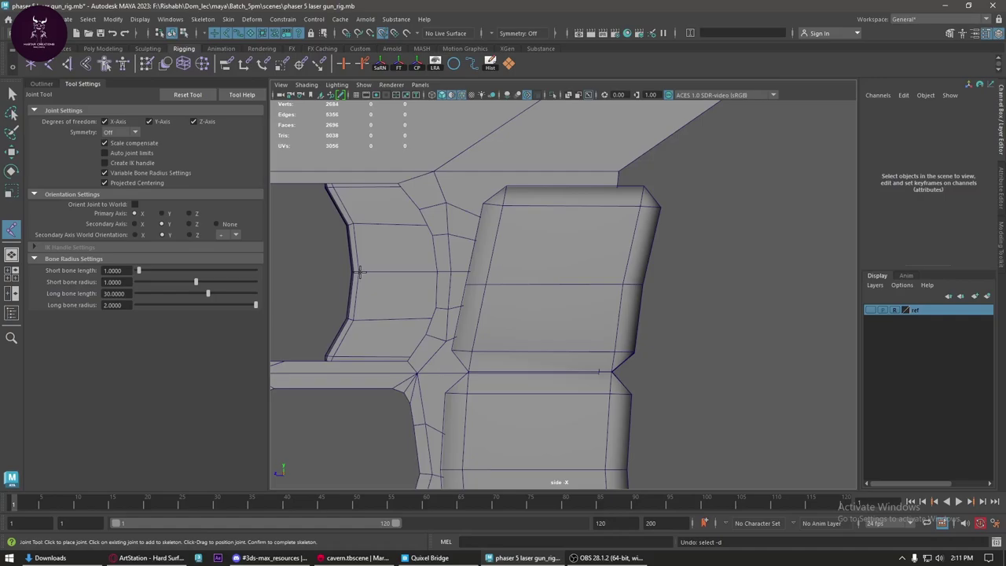
click(358, 271)
scroll(404, 288, down, 5)
- Add joint2 and move it down into the angled front grip
scroll(472, 315, down, 2)
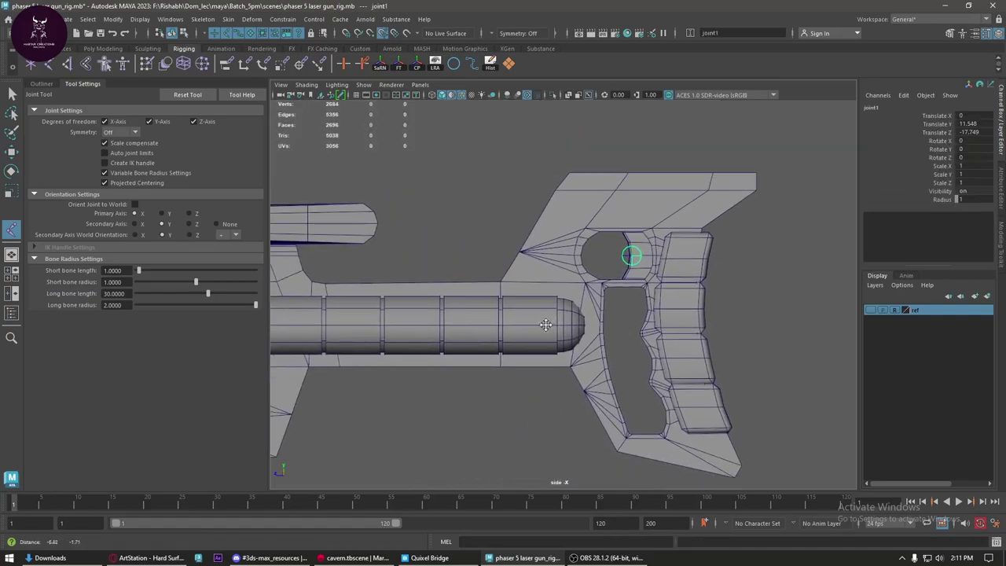
key(w)
alt+middle_drag(519, 328, 576, 282)
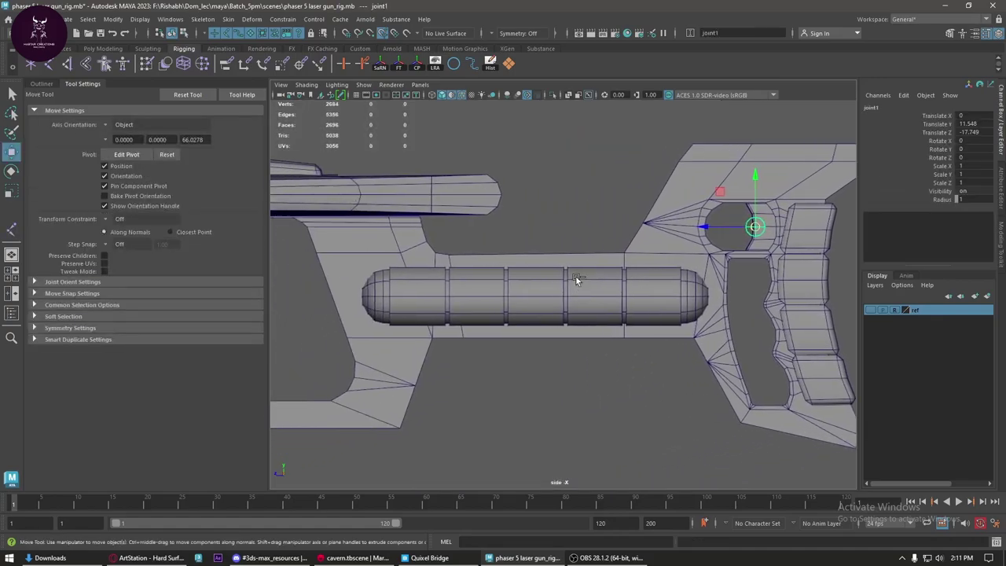
drag(550, 291, 409, 348)
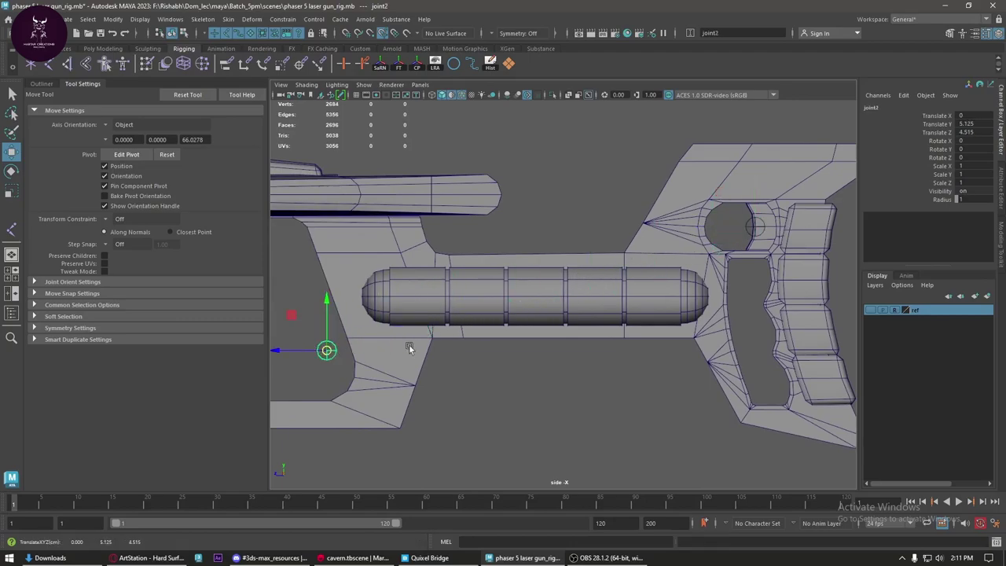
alt+middle_drag(409, 349, 625, 274)
mouse_move(624, 274)
mouse_down()
mouse_move(421, 285)
mouse_move(428, 300)
mouse_move(425, 287)
mouse_up()
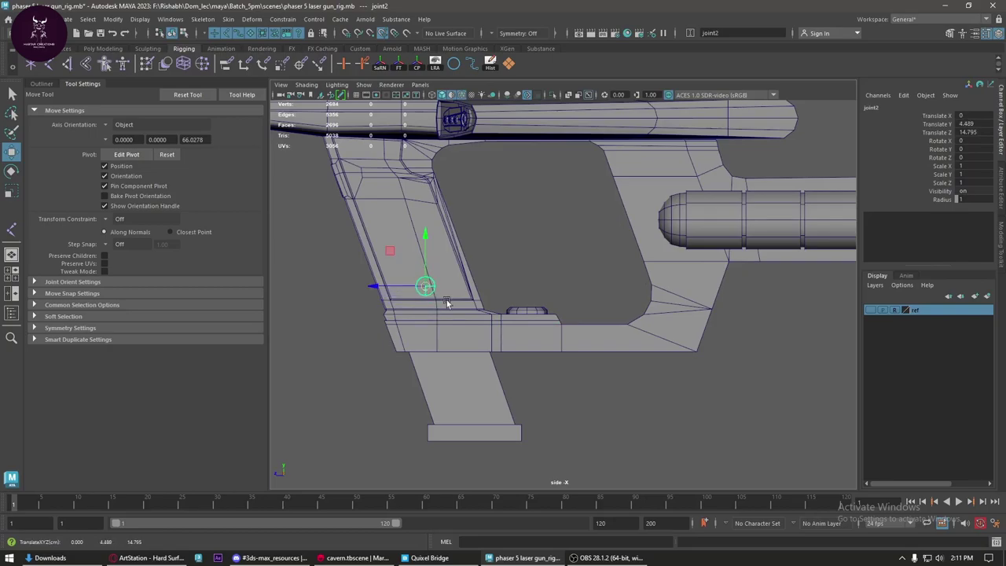
- Add joint3 on the round cap atop the upper barrel at Y 15.376
mouse_move(521, 255)
alt+middle_down()
mouse_move(567, 244)
mouse_move(496, 361)
mouse_move(508, 367)
alt+middle_up()
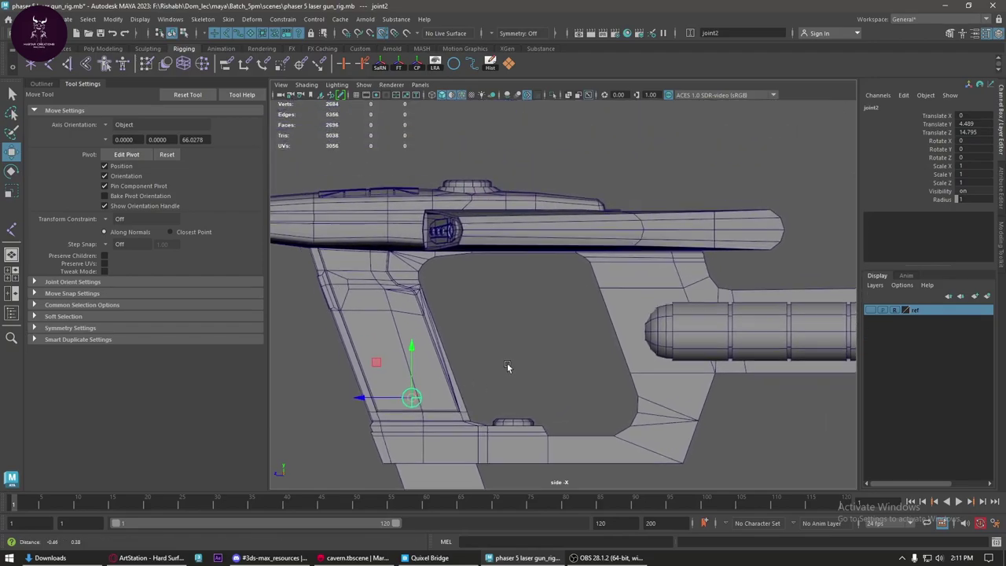
click(412, 397)
mouse_move(411, 397)
mouse_down()
mouse_move(454, 300)
mouse_move(468, 174)
mouse_up()
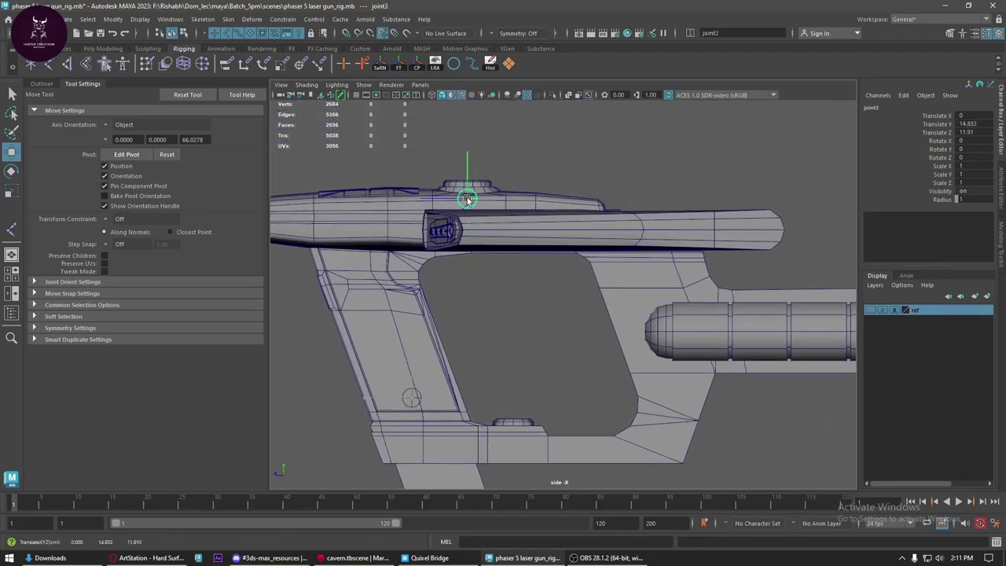
scroll(470, 186, up, 2)
alt+middle_drag(470, 186, 517, 331)
scroll(517, 327, up, 2)
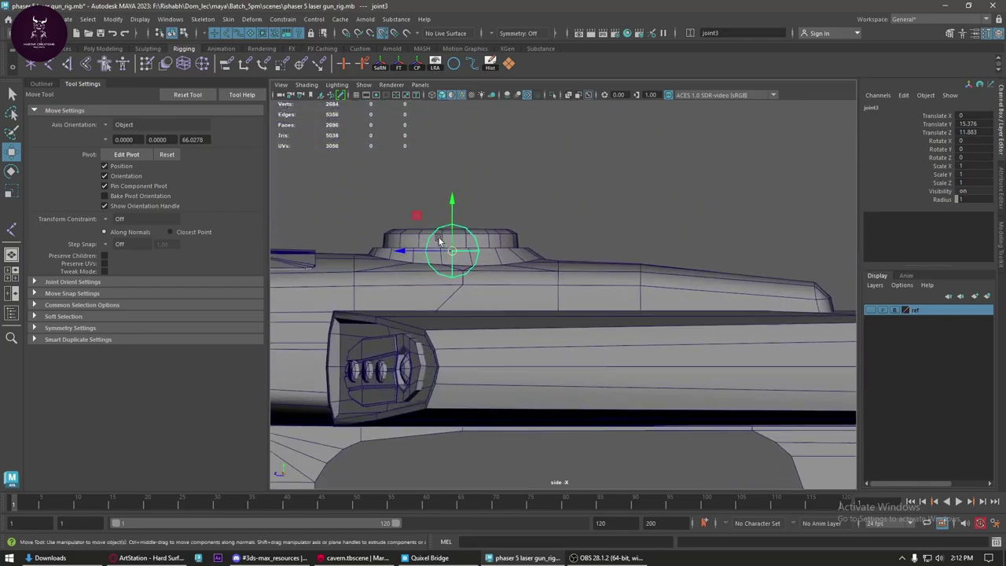
key(space)
drag(460, 249, 461, 220)
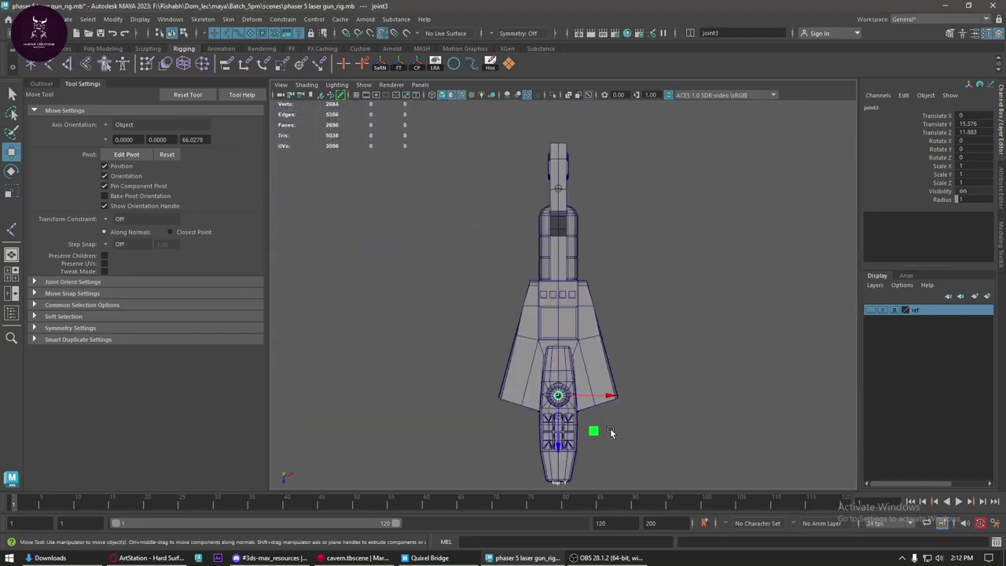
- From the Top view, centre joint3 on the round top cap (Translate Y 15.784, Z 11.915)
scroll(629, 288, up, 2)
scroll(629, 287, up, 2)
scroll(589, 354, up, 3)
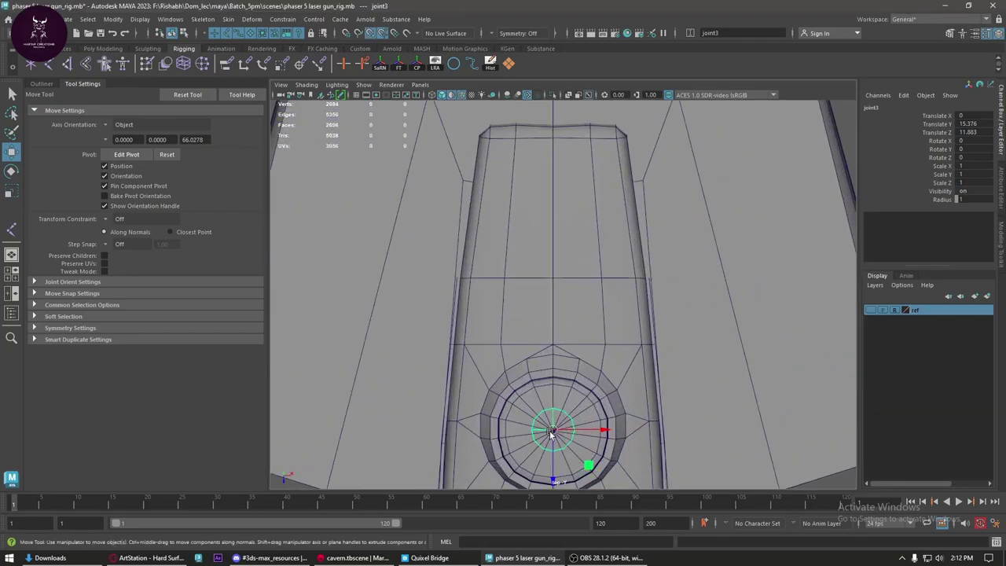
drag(552, 432, 609, 429)
key(space)
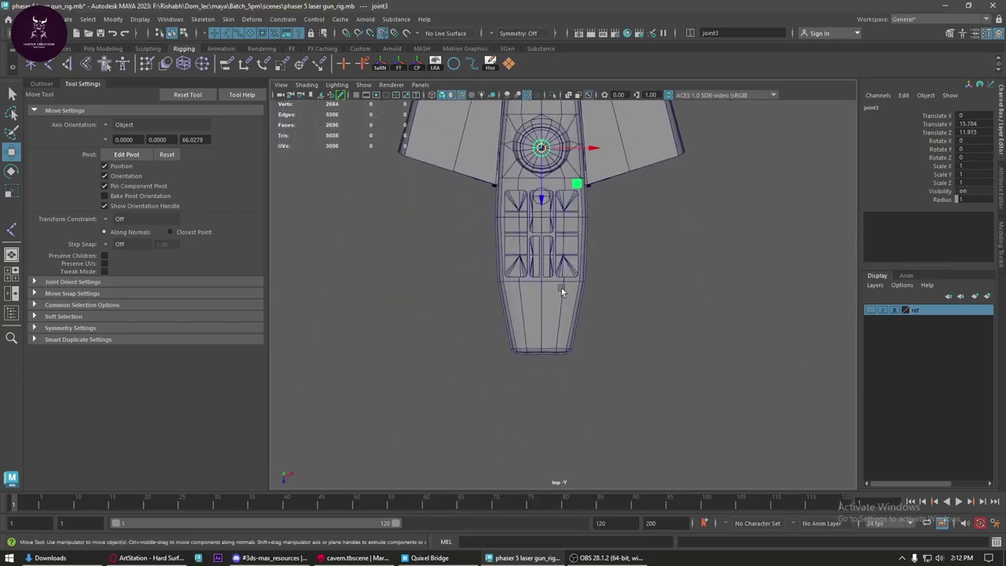
alt+middle_drag(561, 287, 546, 363)
- Return to the perspective view and select gun_geo1
key(space)
mouse_move(543, 338)
mouse_down()
mouse_move(540, 348)
mouse_move(617, 326)
mouse_move(689, 321)
mouse_move(678, 328)
mouse_up()
click(677, 327)
key(space)
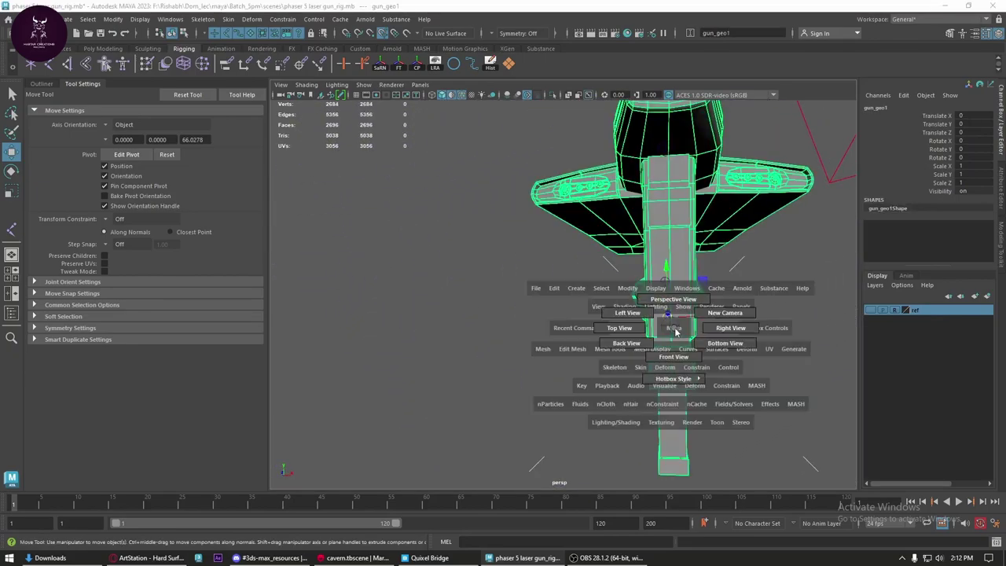
- Frame the whole gun in side view and nudge the trigger joint up slightly
mouse_move(675, 332)
mouse_down()
mouse_move(674, 357)
mouse_move(696, 348)
mouse_up()
key(space)
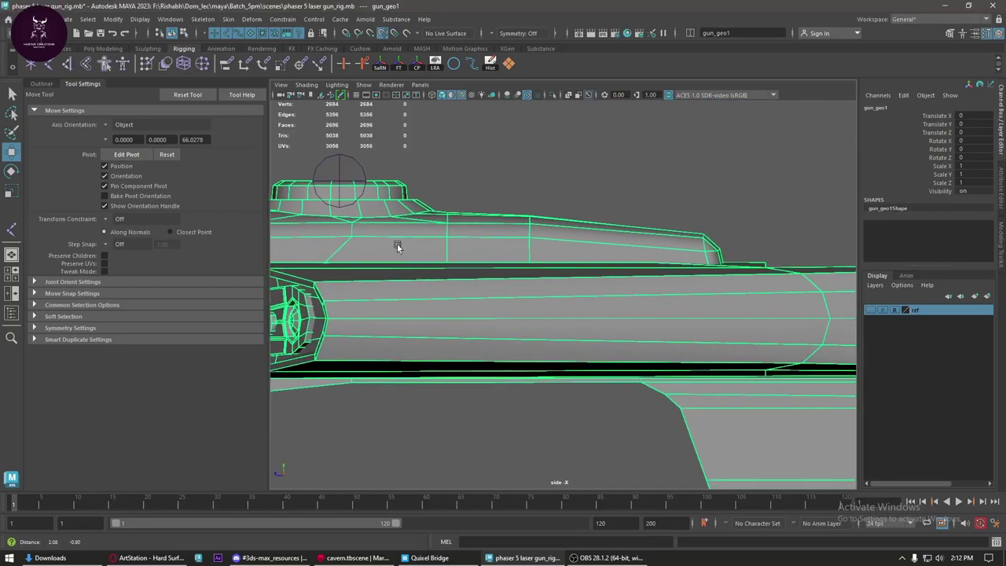
scroll(397, 246, down, 3)
scroll(397, 246, down, 2)
alt+middle_drag(397, 246, 716, 254)
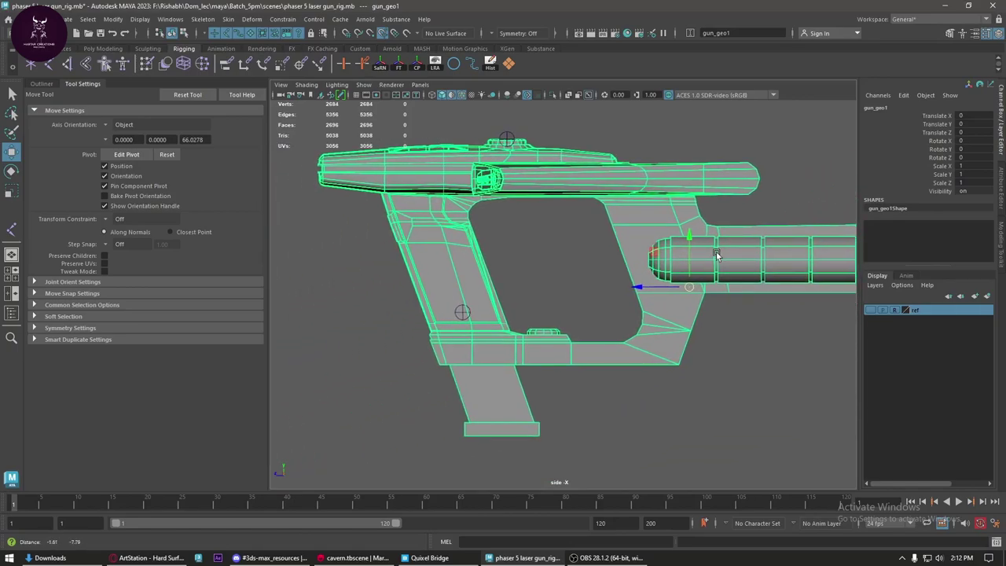
scroll(421, 319, up, 2)
click(423, 320)
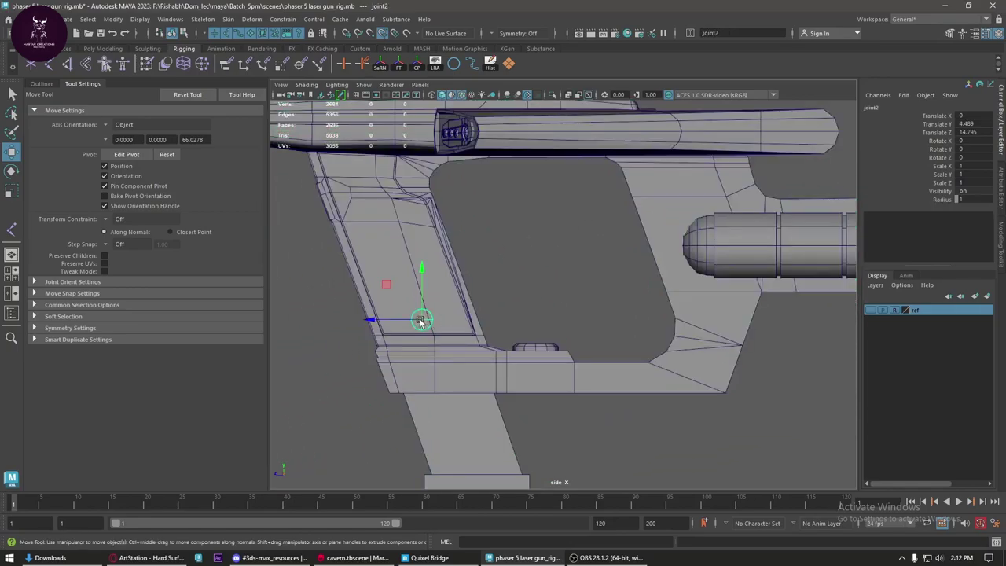
click(539, 354)
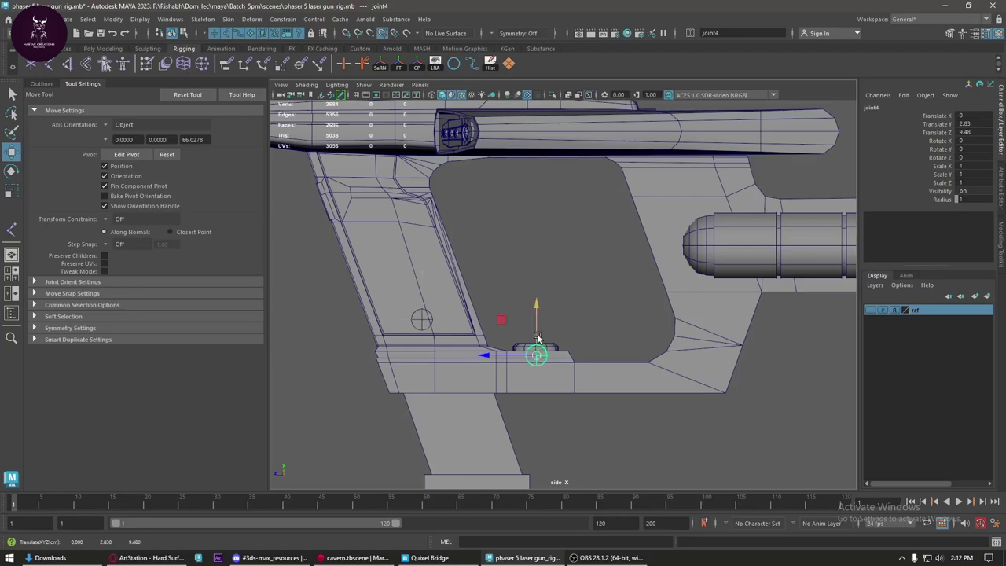
drag(539, 355, 537, 326)
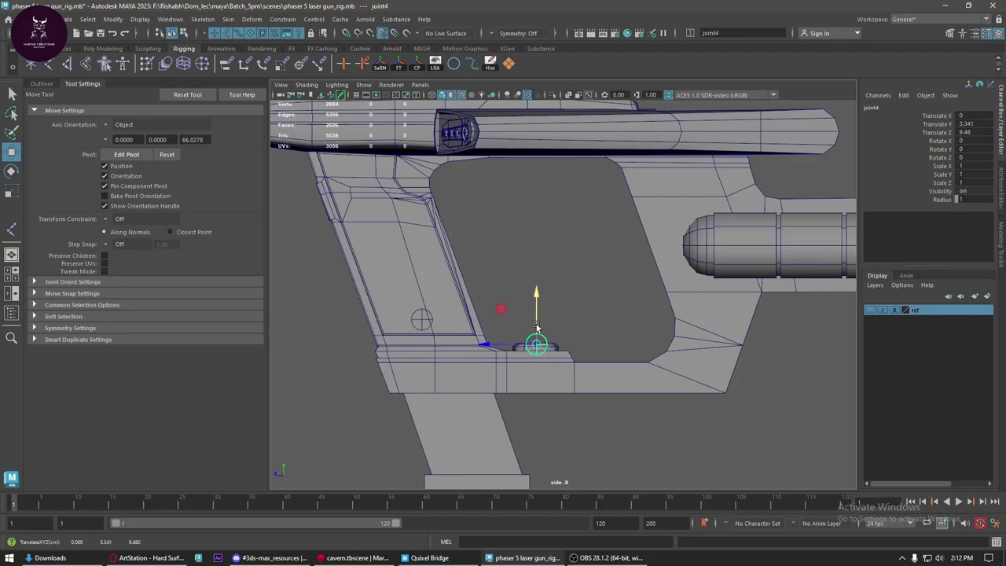
- Place joint5 on the long rounded cylinder in the gun's midsection
scroll(627, 319, down, 2)
alt+middle_drag(600, 320, 508, 369)
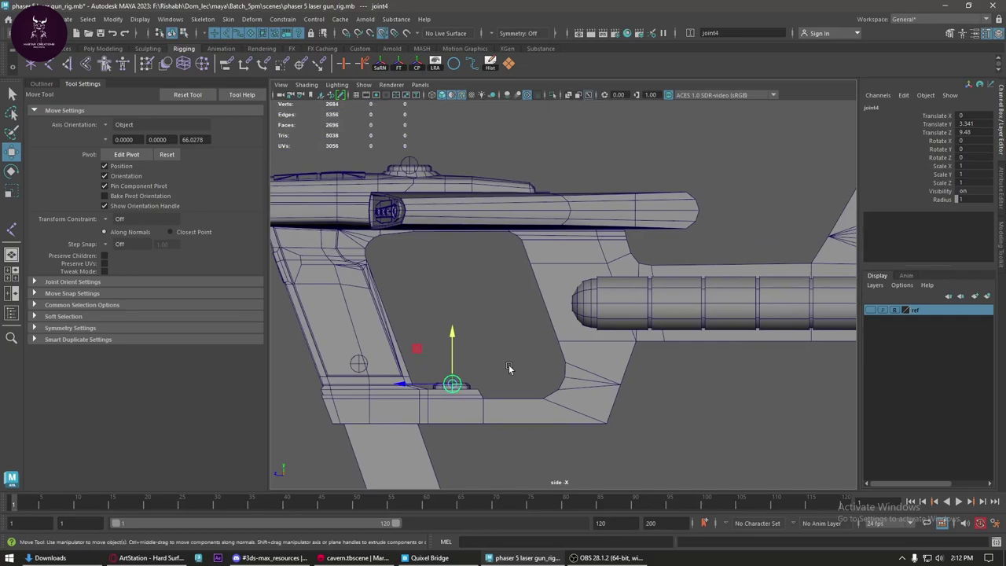
alt+middle_drag(614, 376, 514, 383)
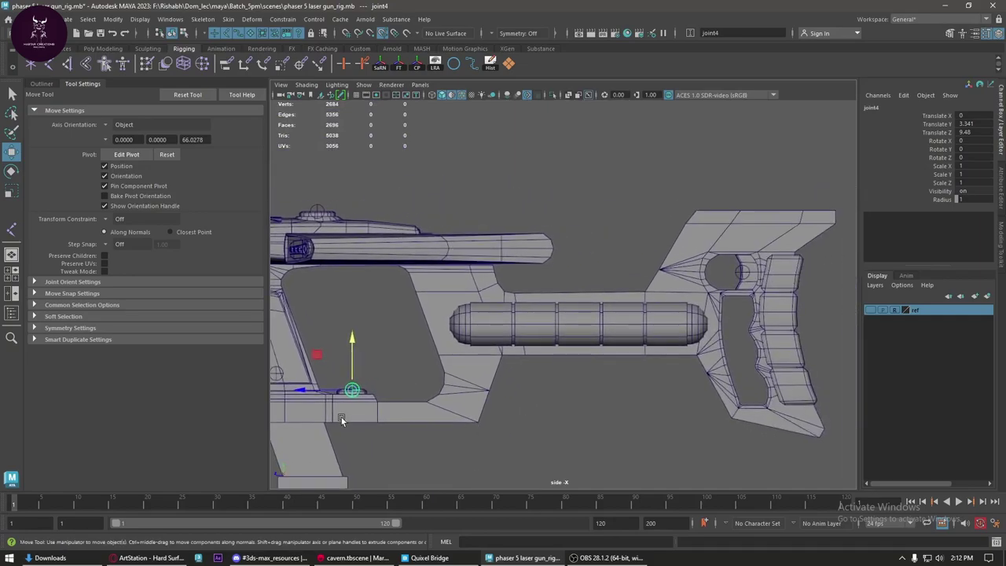
key(ctrl+d)
mouse_move(353, 391)
mouse_down()
mouse_move(506, 323)
mouse_move(581, 330)
mouse_up()
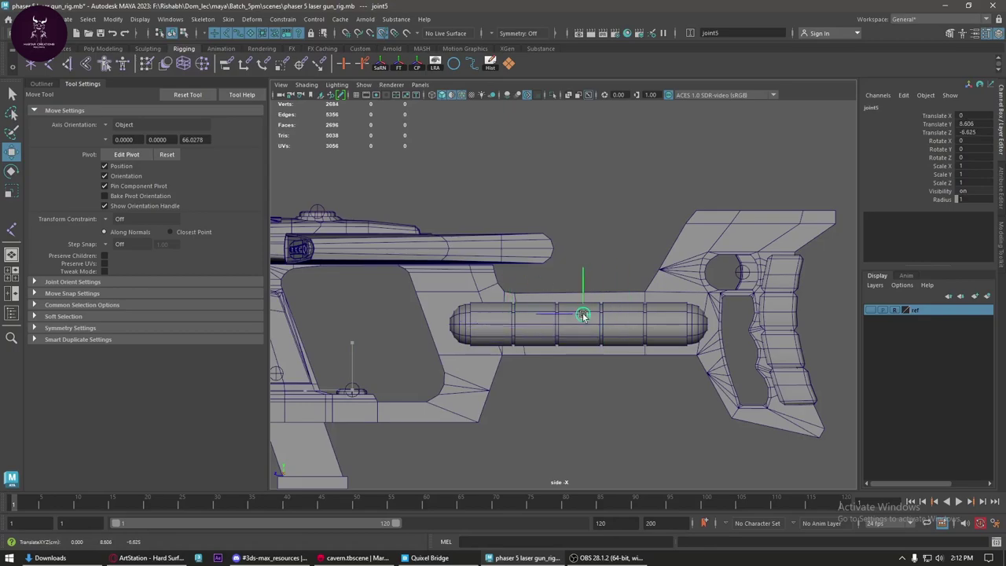
alt+middle_drag(670, 351, 598, 352)
alt+middle_drag(499, 353, 589, 354)
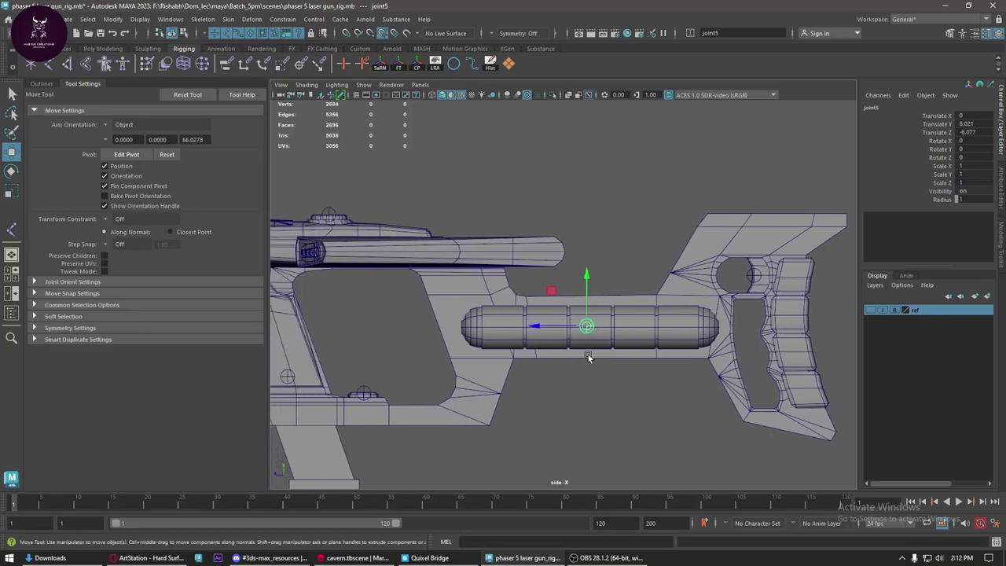
drag(563, 327, 555, 330)
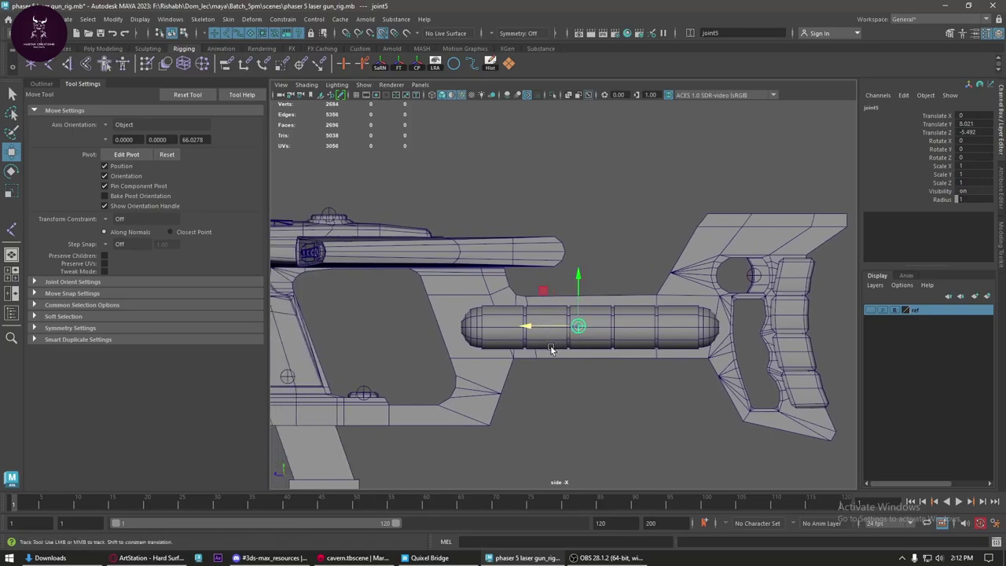
alt+middle_drag(554, 330, 574, 320)
drag(574, 321, 568, 318)
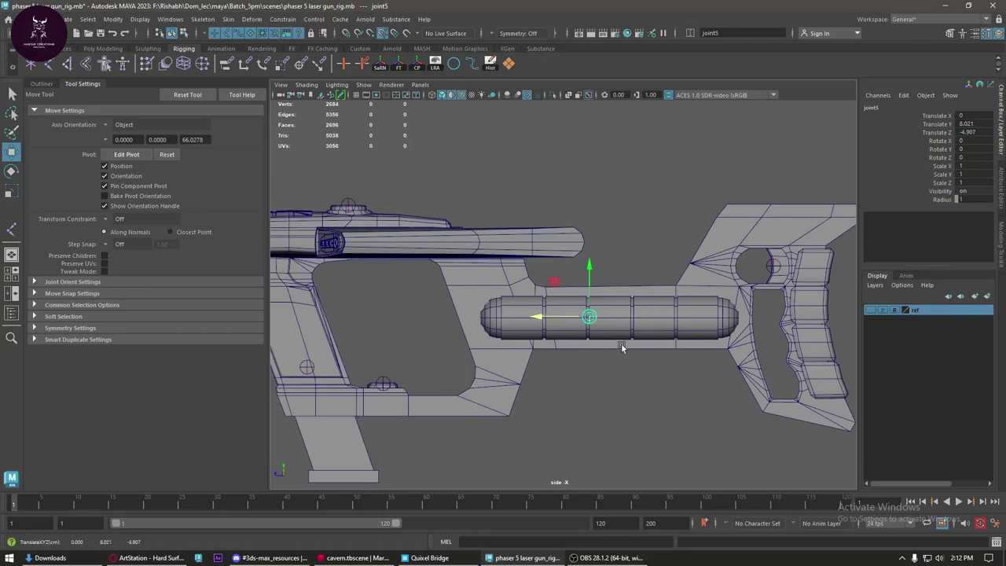
- Fine-tune joint5 to Translate Y 8.021, Z -4.761 and recentre the gun in view
alt+middle_drag(784, 333, 731, 325)
alt+middle_drag(615, 333, 752, 330)
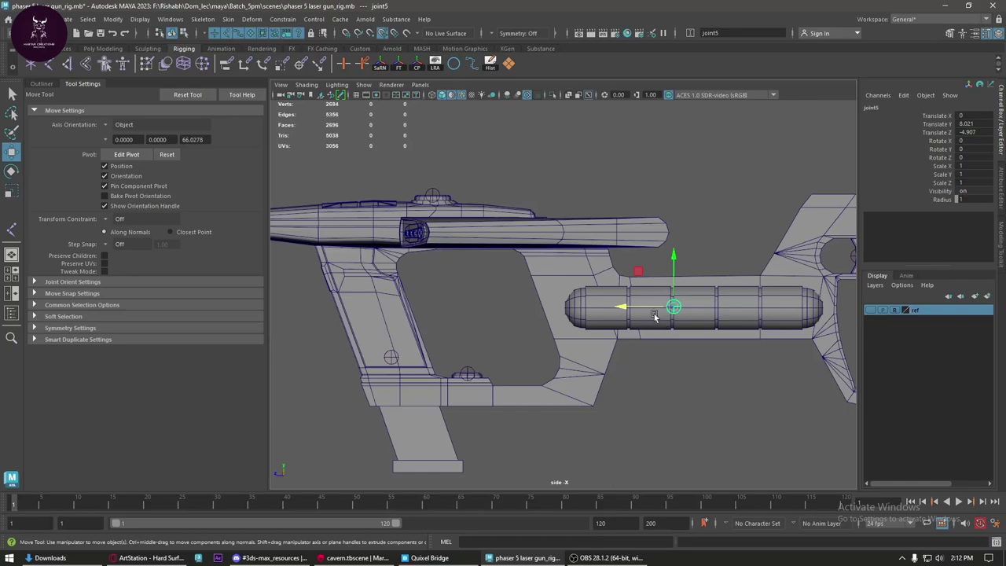
drag(649, 309, 645, 308)
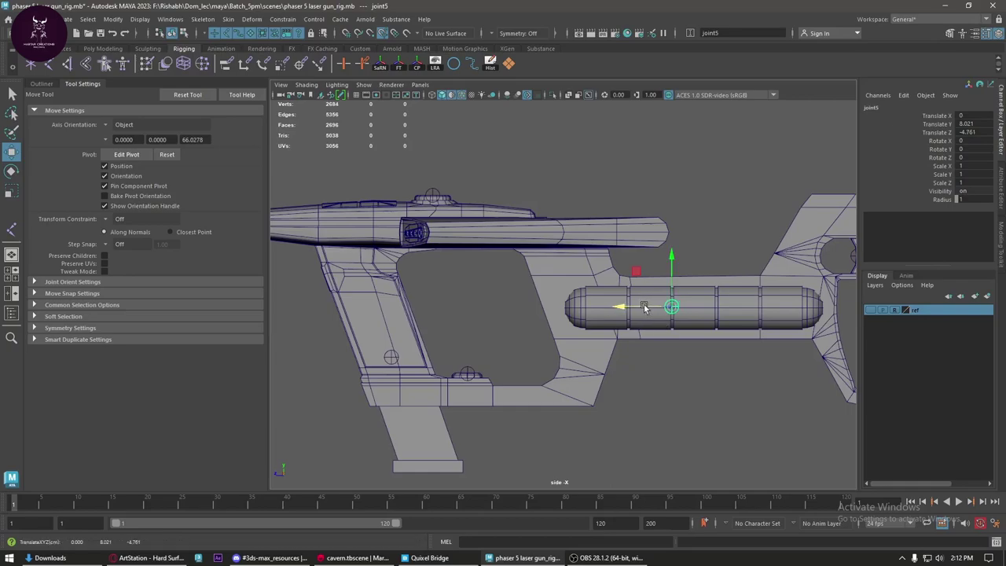
scroll(645, 308, down, 1)
scroll(621, 354, down, 1)
scroll(616, 362, down, 1)
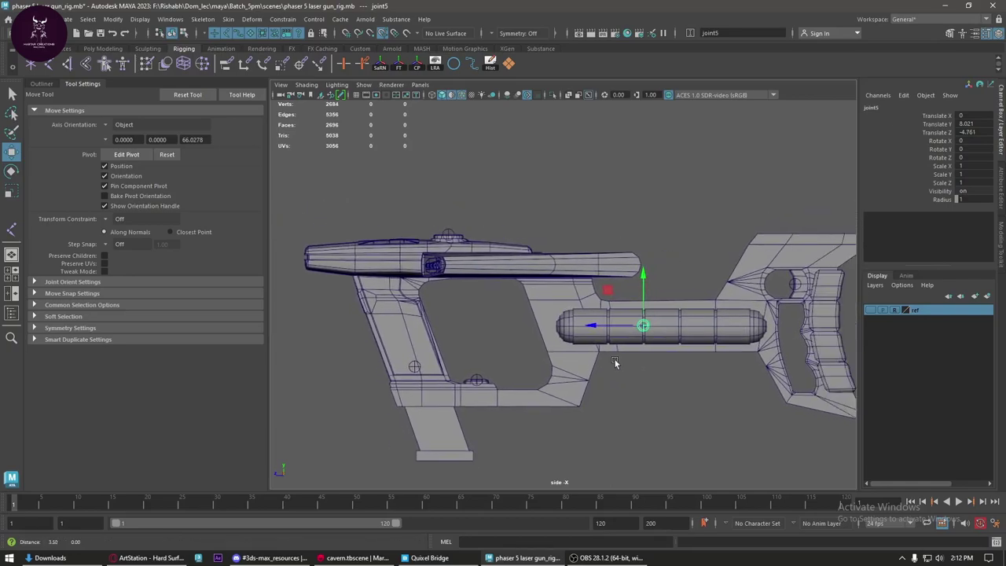
alt+middle_drag(615, 363, 571, 362)
- In the Outliner, rename joint1 to trigger_jnt and joint2 to magazine_jnt
click(44, 83)
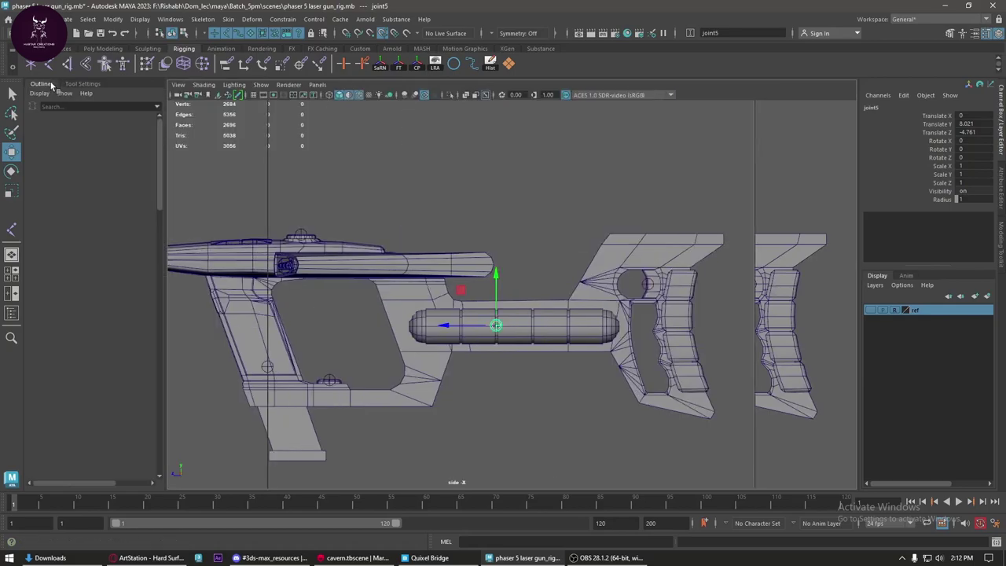
click(61, 264)
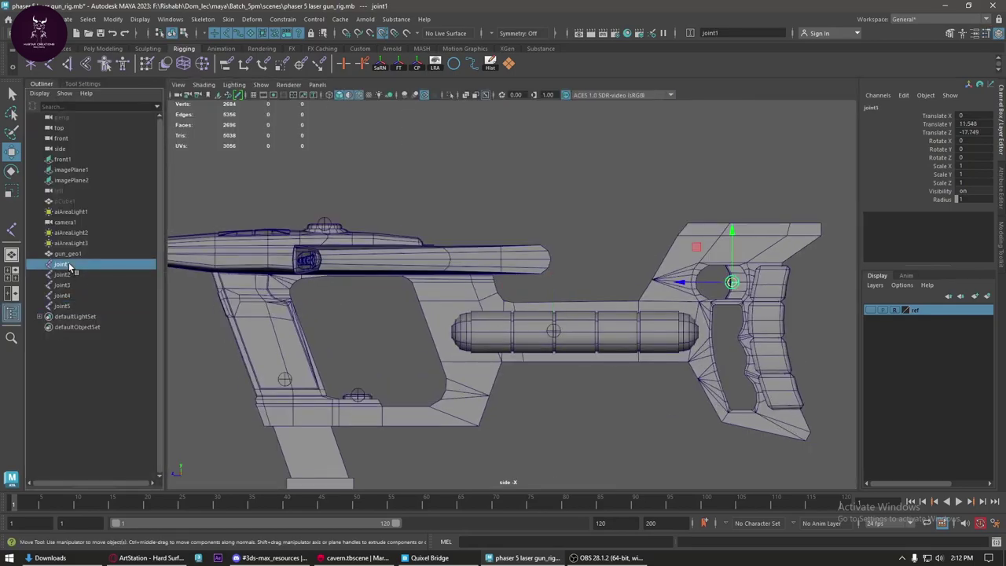
double_click(69, 266)
text(trigger_)
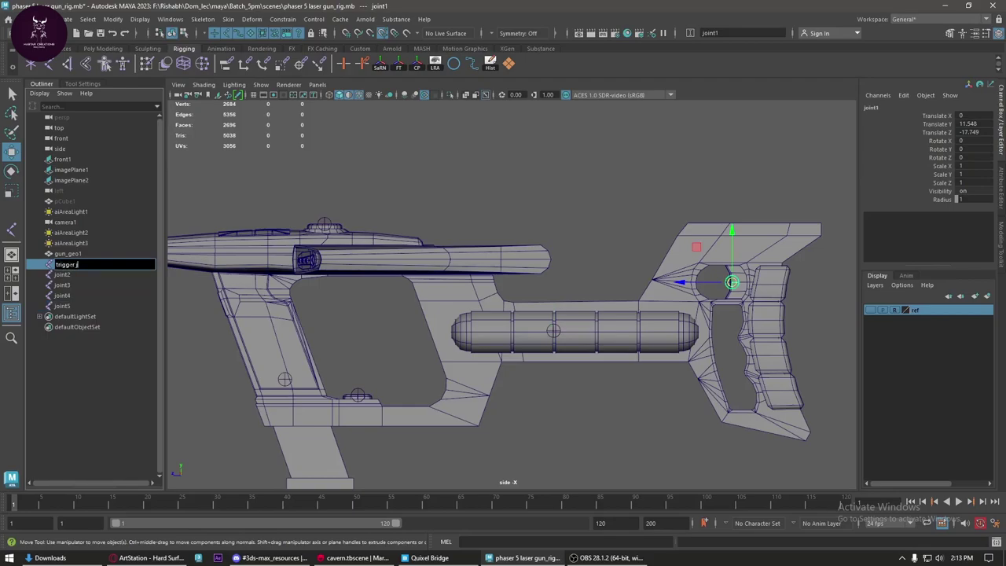
key(Return)
click(63, 274)
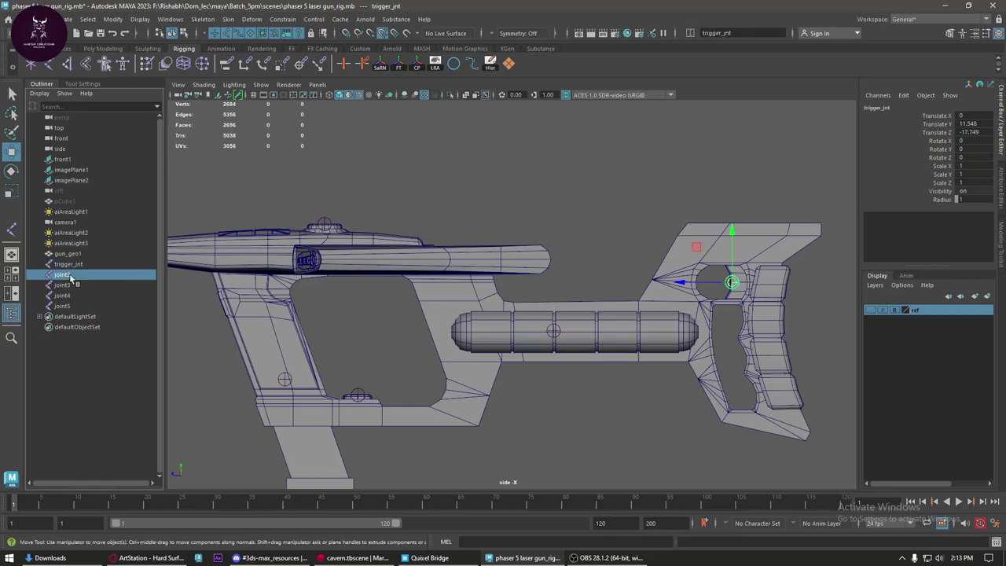
double_click(63, 274)
text(magazine_jn)
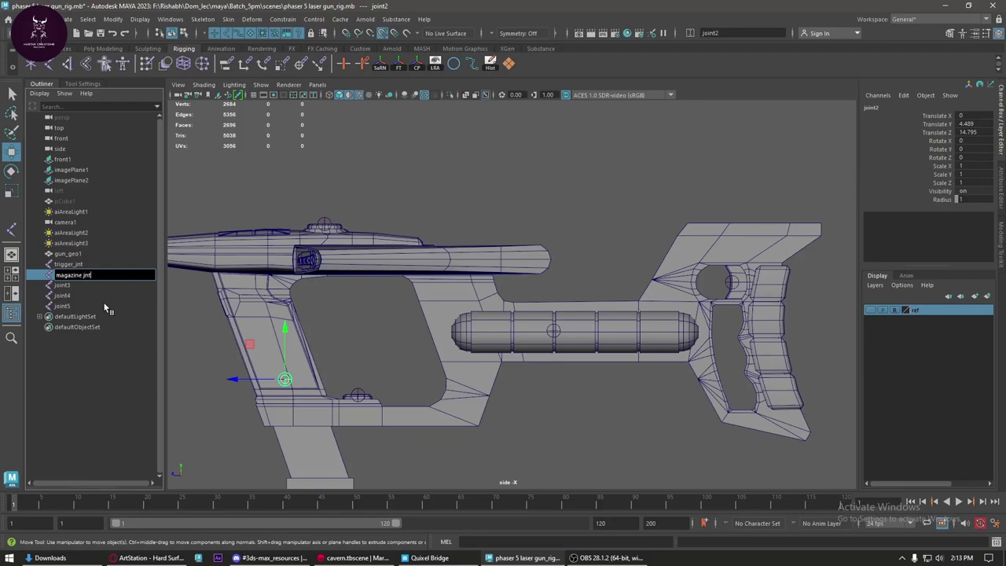
key(Return)
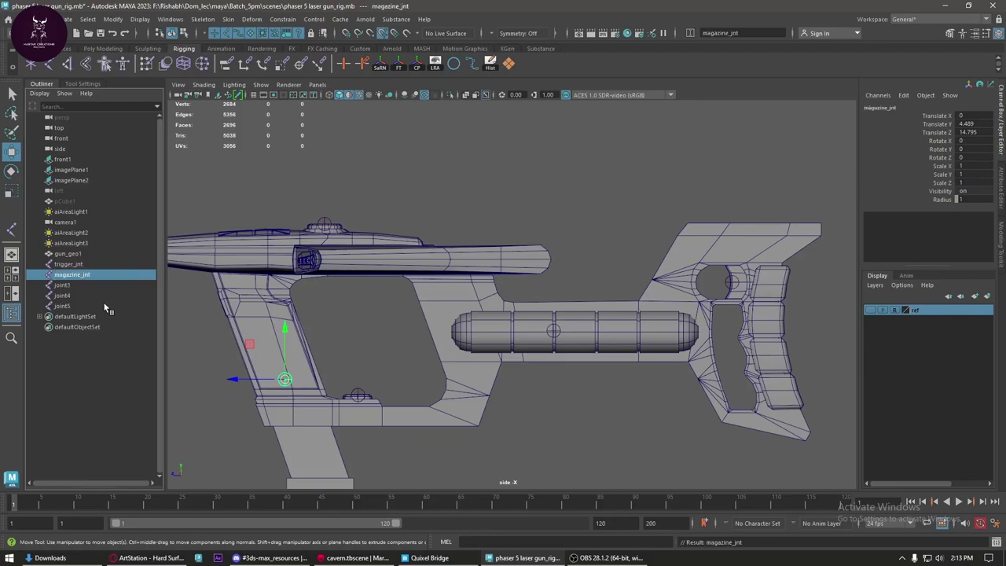
- Rename joint3 to rotation_dial_jnt and joint4 to button_jnt
double_click(97, 288)
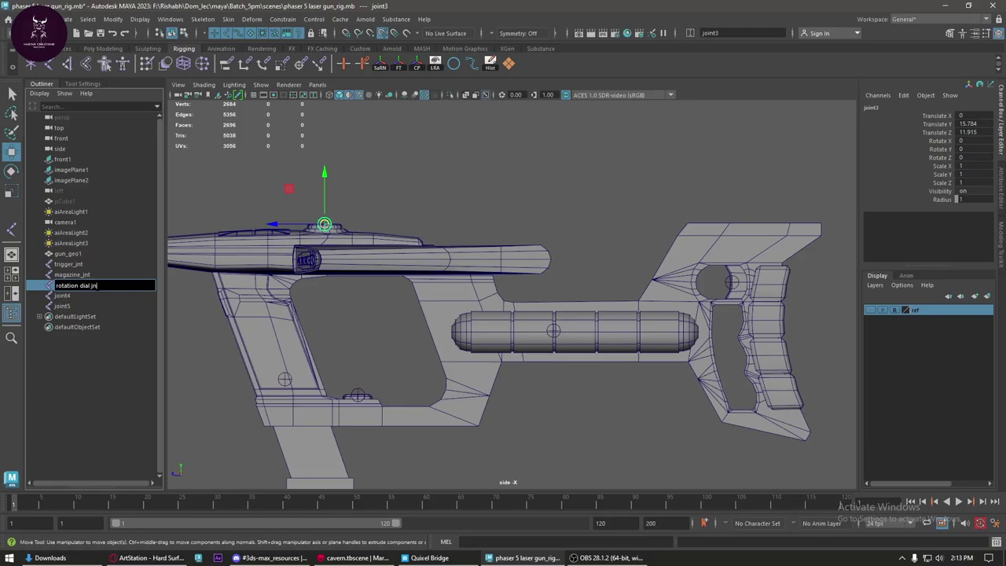
key(Return)
double_click(69, 295)
text(button_)
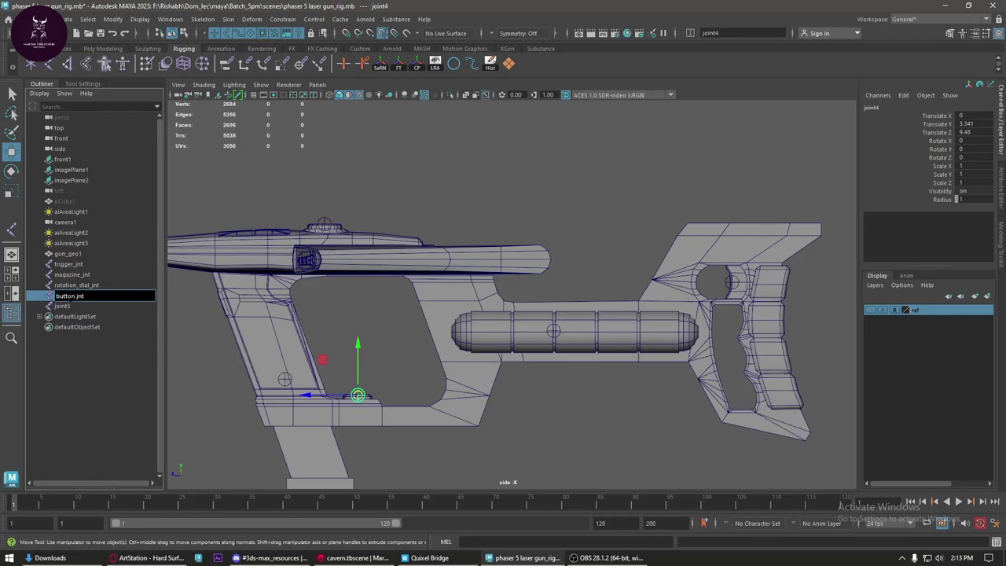
key(Return)
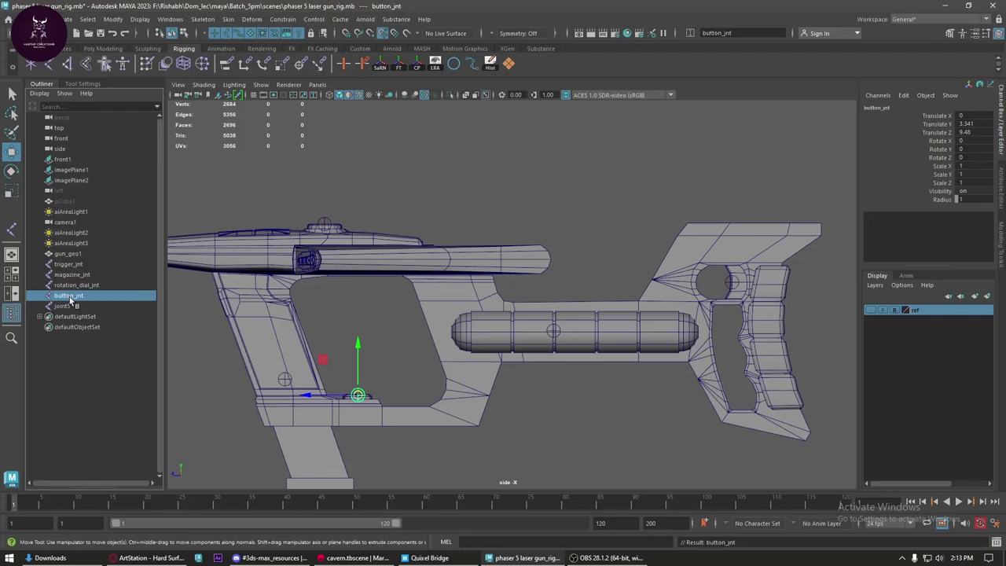
- Select the four named joints plus joint5 and parent them under joint5 with P
click(561, 204)
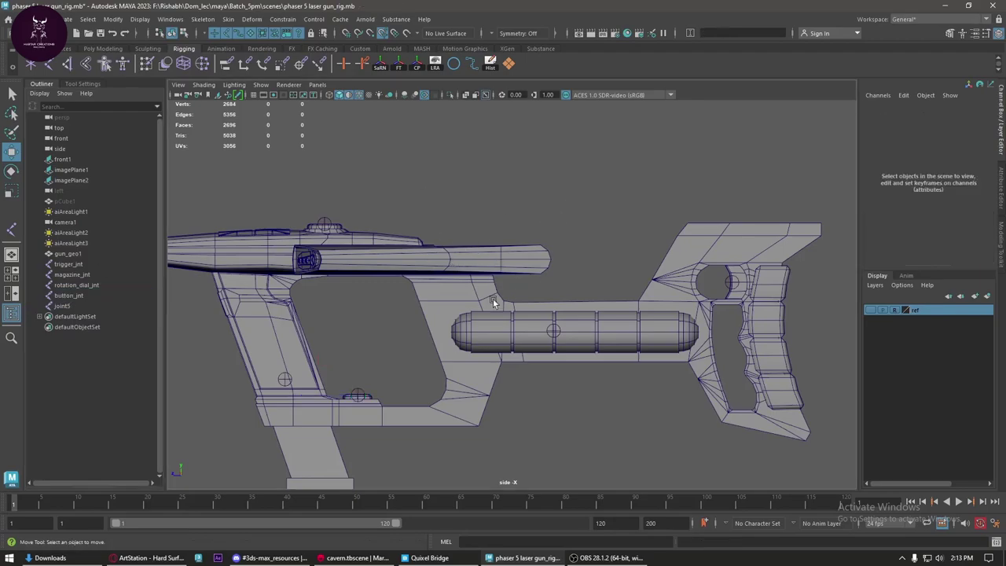
key(space)
drag(493, 298, 479, 302)
mouse_move(489, 355)
alt+mouse_down()
mouse_move(523, 348)
mouse_move(418, 291)
alt+mouse_up()
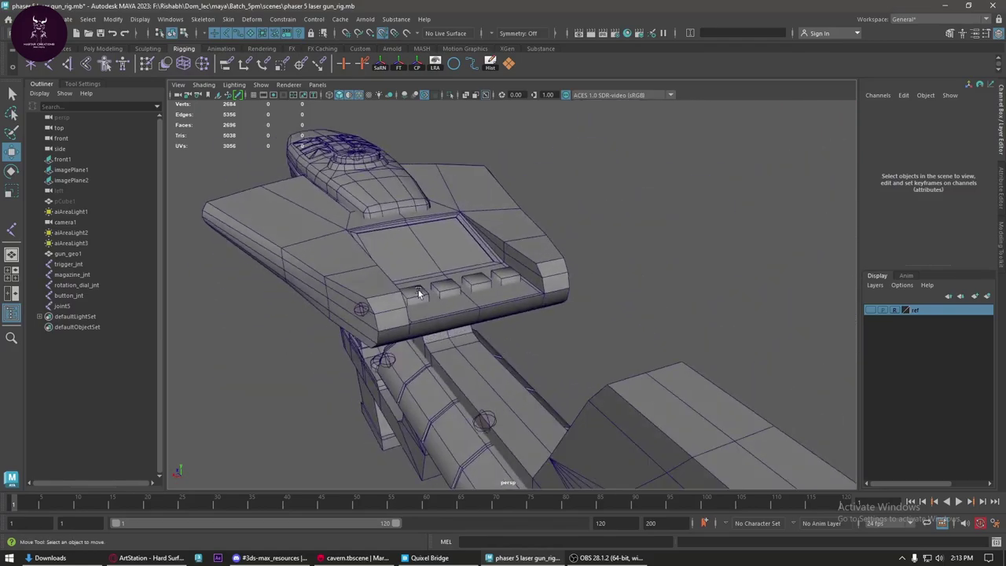
mouse_move(496, 261)
alt+mouse_down()
mouse_move(433, 320)
mouse_move(488, 293)
mouse_move(529, 292)
mouse_move(523, 315)
mouse_move(559, 329)
alt+mouse_up()
key(space)
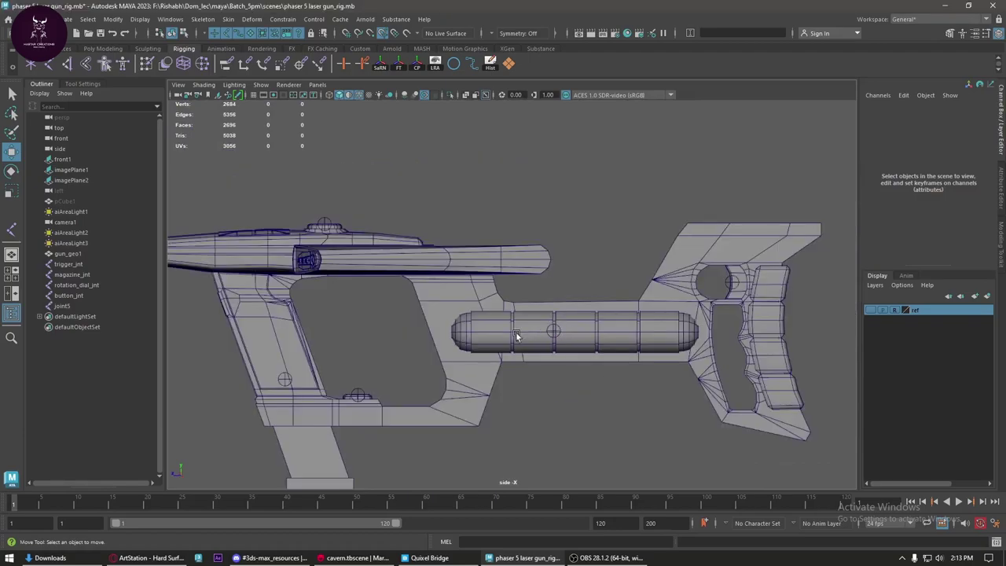
drag(236, 440, 509, 297)
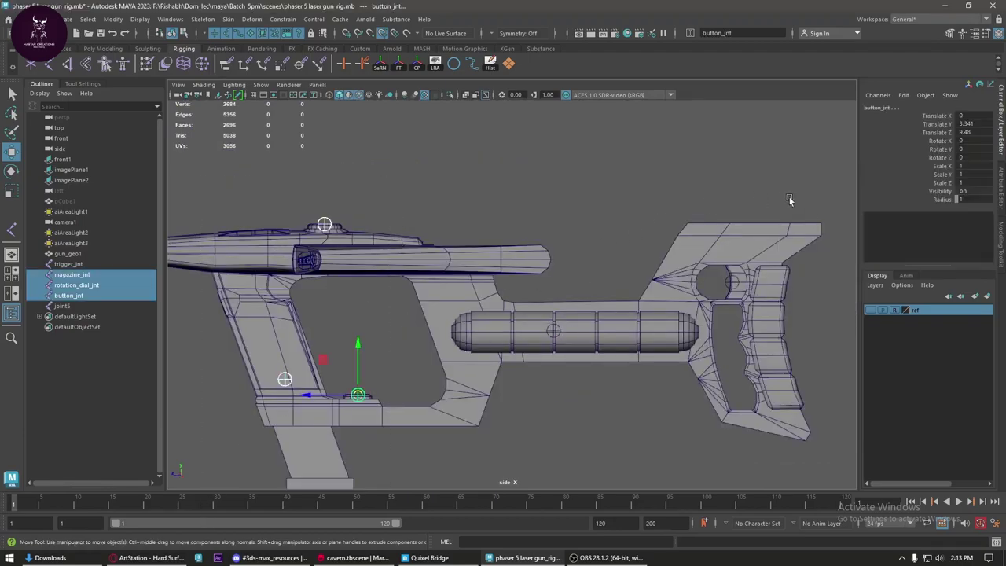
shift+drag(790, 228, 688, 310)
shift+drag(575, 319, 531, 348)
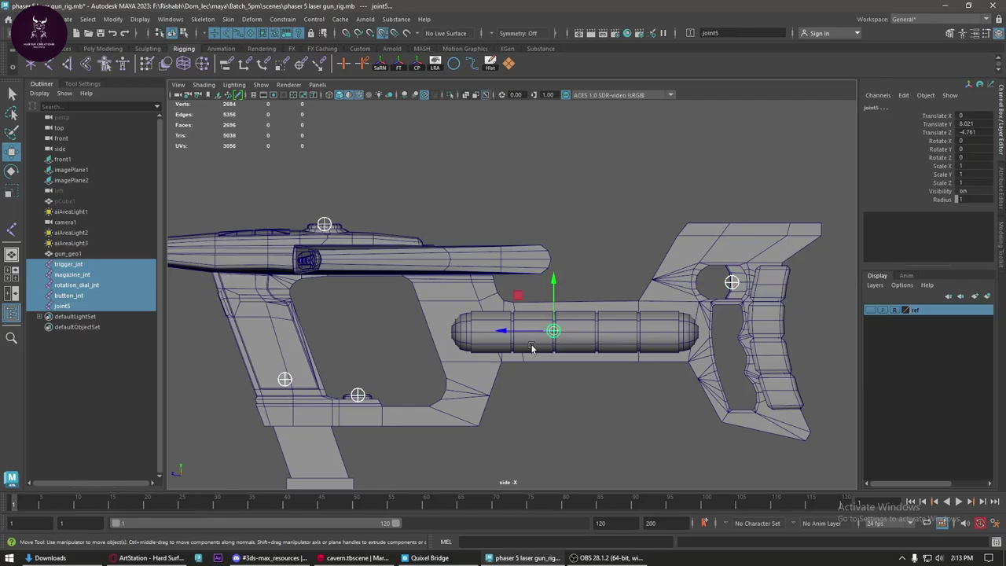
key(p)
- Rename joint5 to body in the Outliner
click(649, 415)
alt+middle_drag(520, 409, 557, 378)
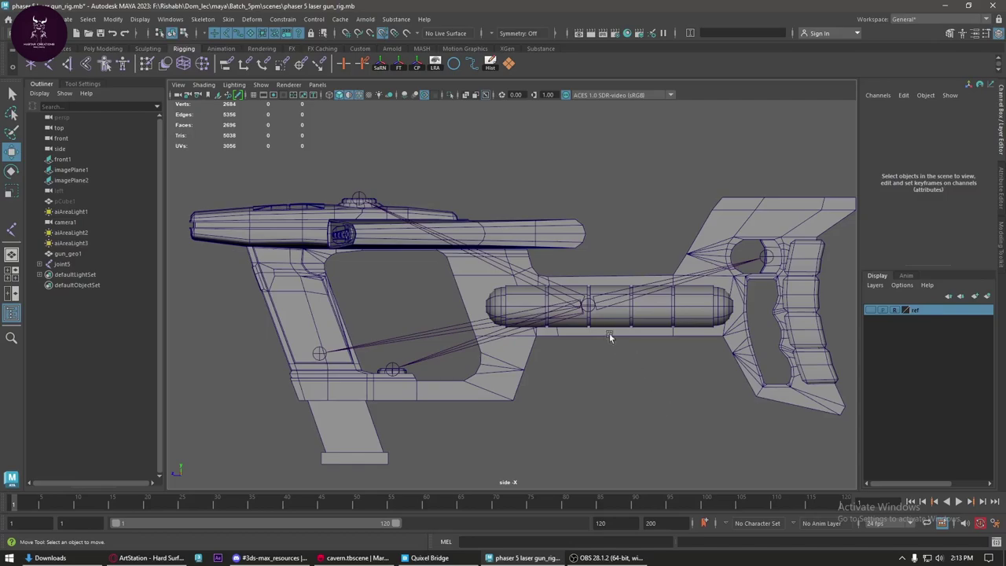
click(41, 265)
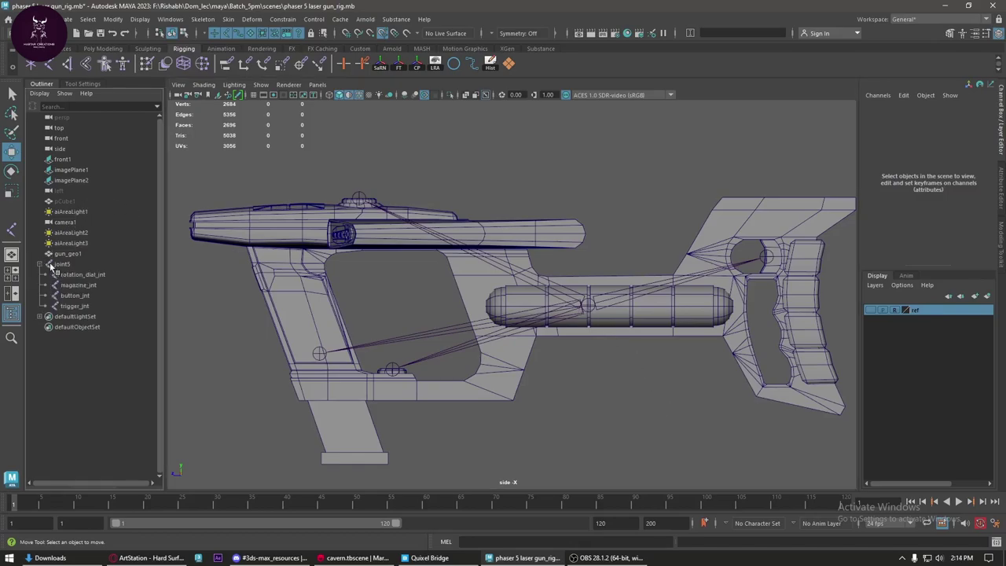
double_click(66, 266)
text(body)
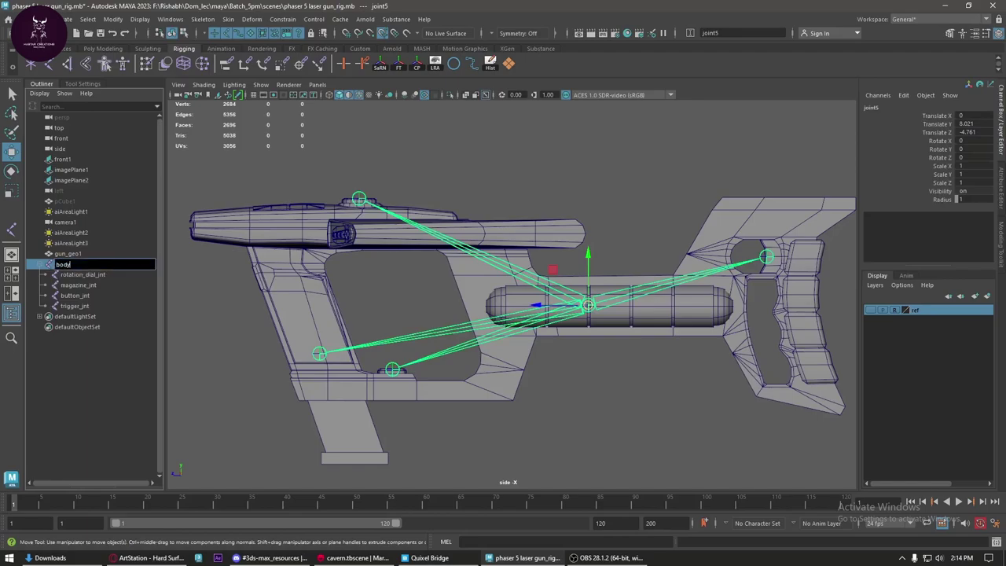
key(Return)
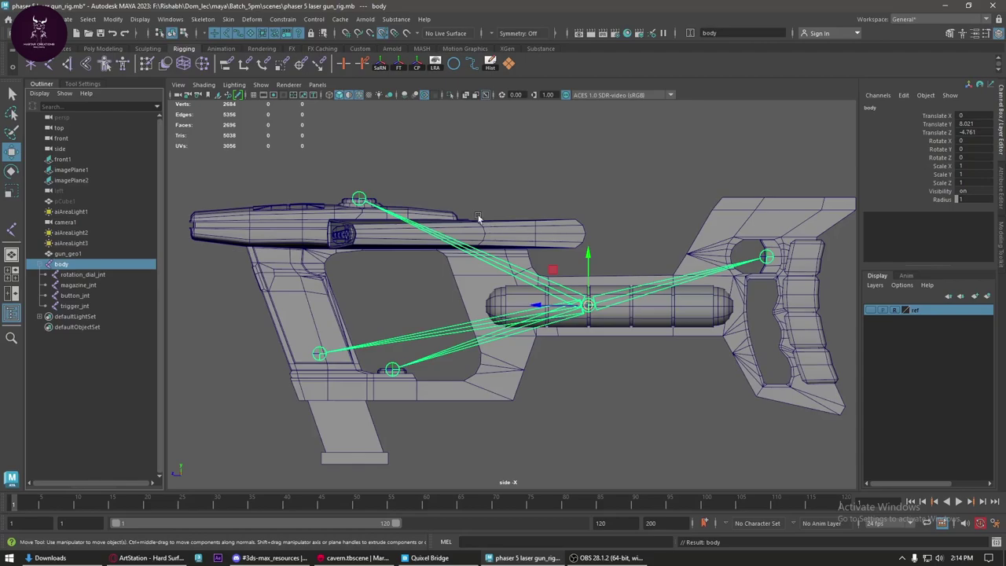
click(50, 66)
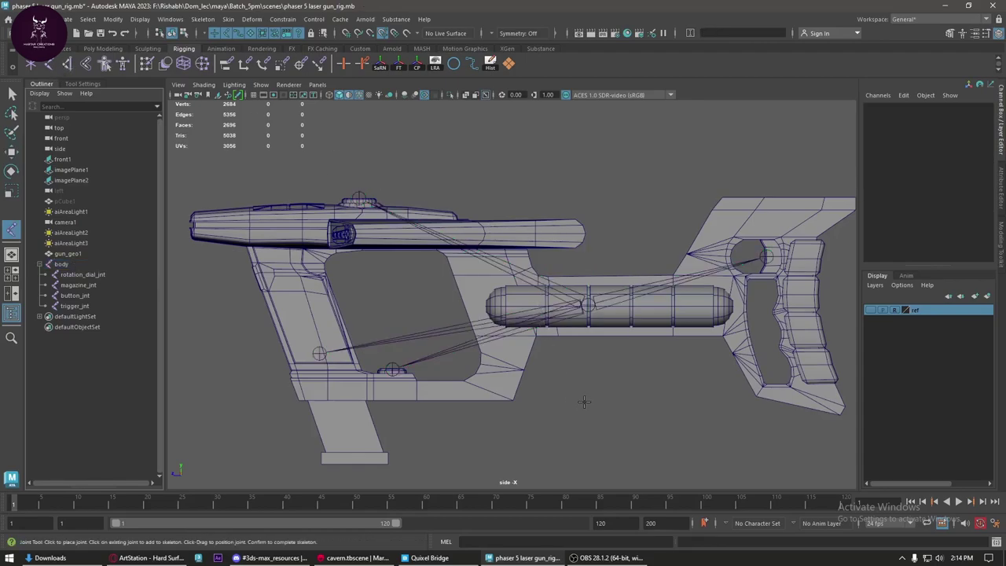
- Create a new joint1 below the gun's midsection and raise it slightly
click(584, 402)
key(w)
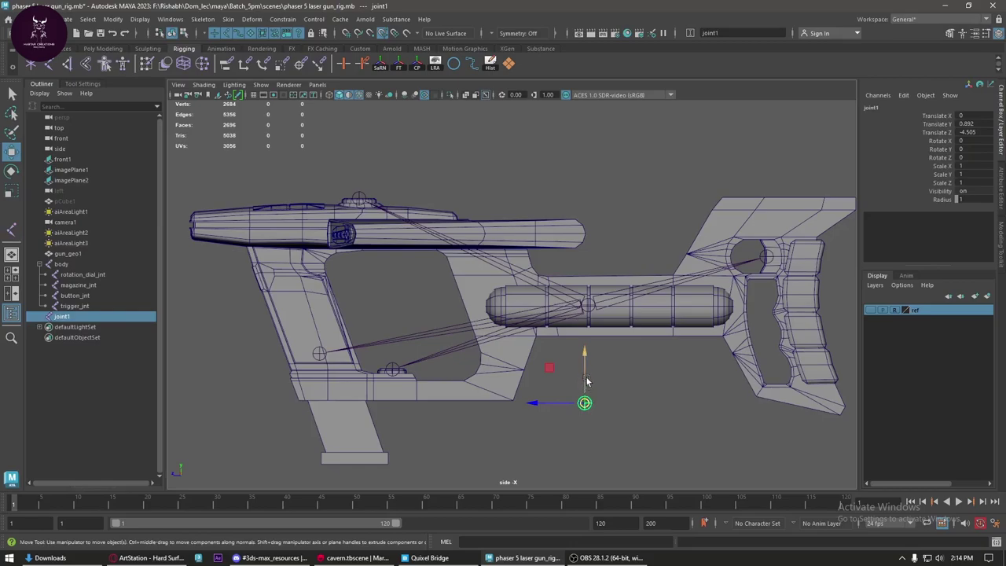
drag(587, 381, 486, 383)
key(space)
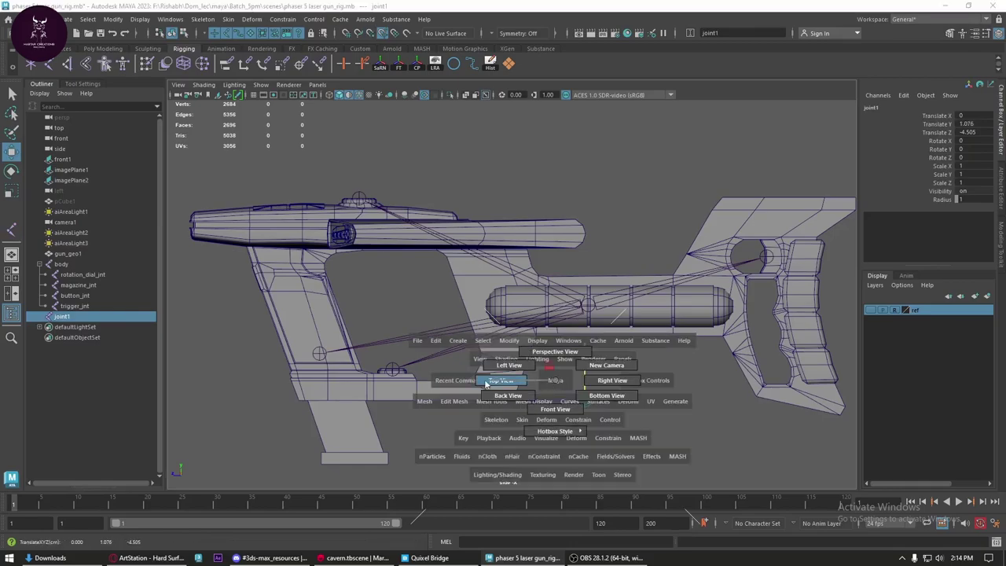
scroll(530, 259, down, 2)
scroll(530, 259, down, 2)
scroll(556, 343, down, 2)
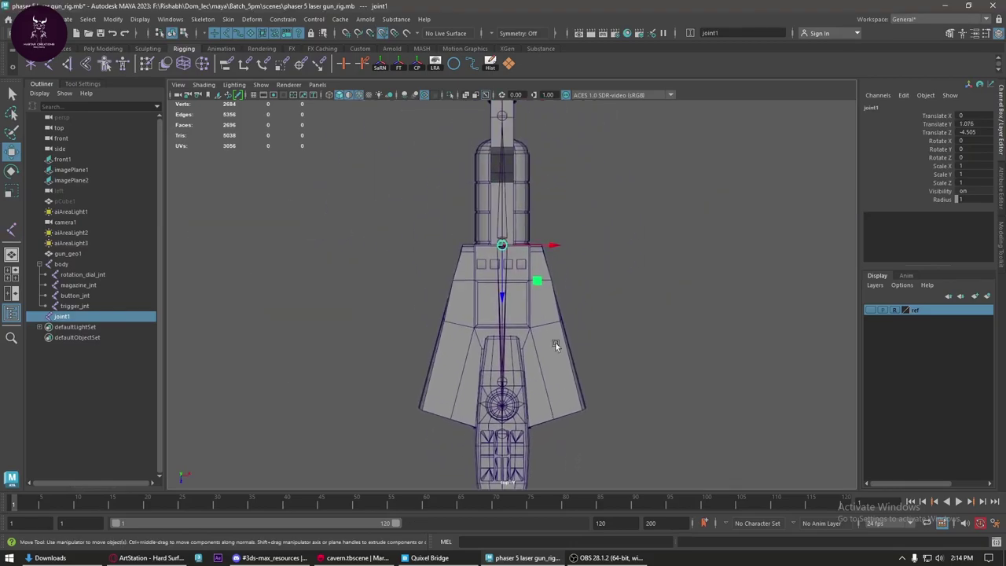
key(space)
drag(551, 256, 548, 234)
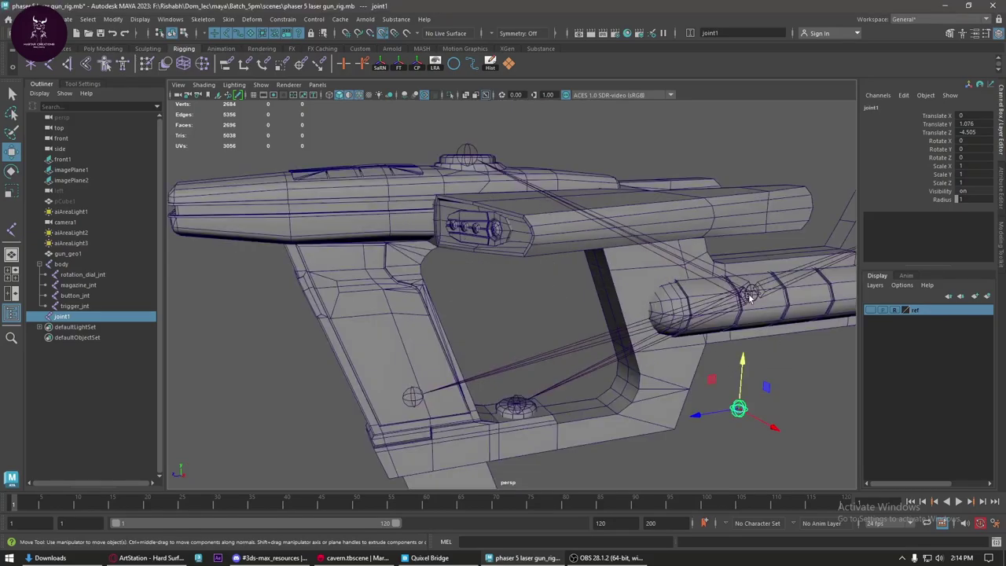
- Parent the body joint under the new joint1
click(751, 297)
shift+click(739, 408)
key(p)
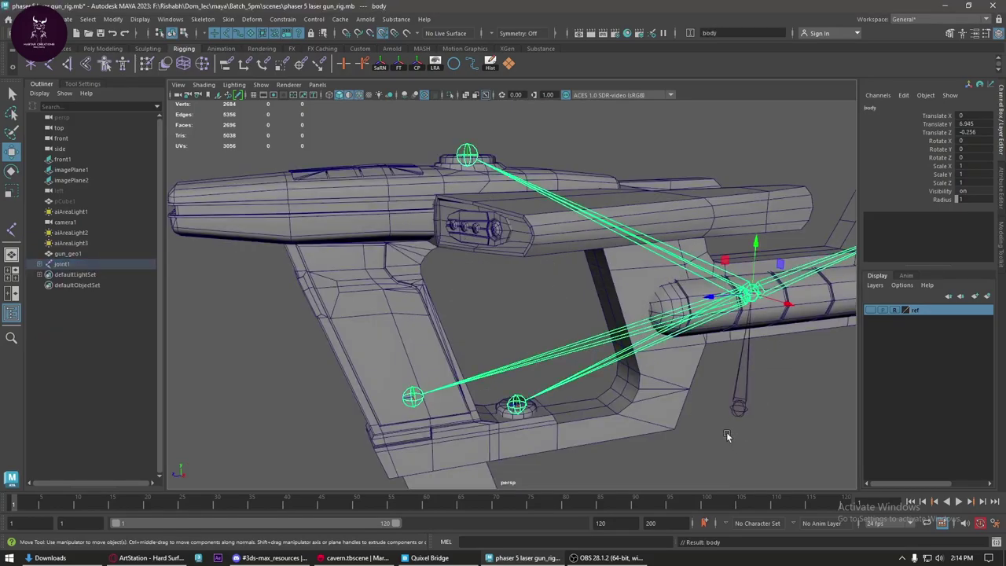
scroll(727, 436, down, 5)
alt+drag(727, 436, 673, 409)
drag(774, 177, 437, 294)
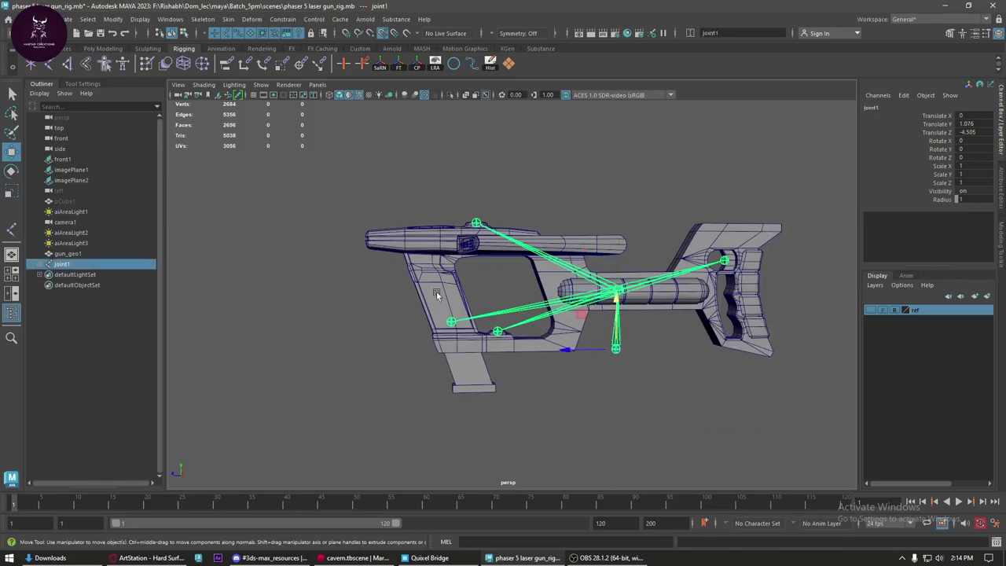
- Freeze transforms on the whole joint chain and rename joint1 to root_jnt
click(38, 265)
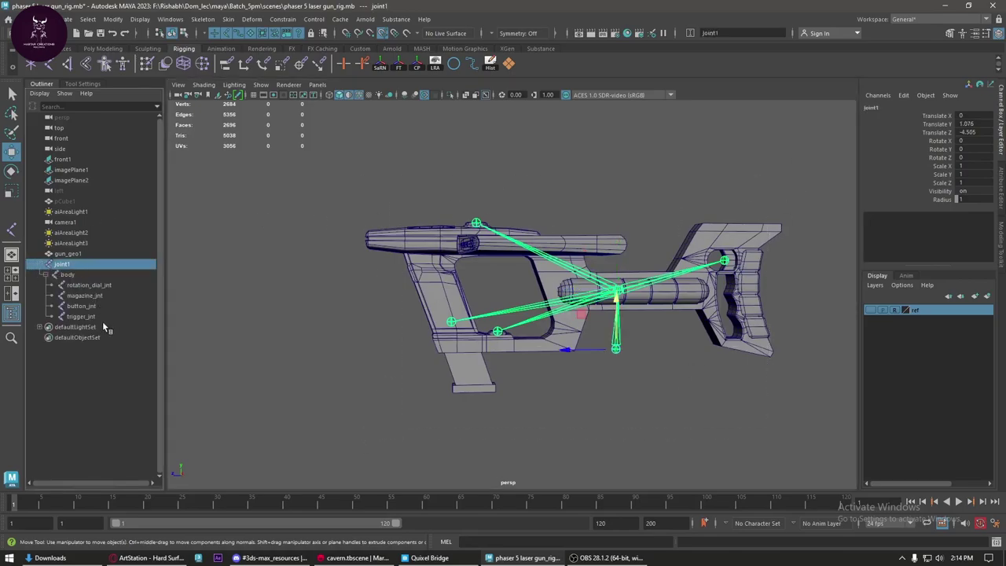
shift+click(106, 318)
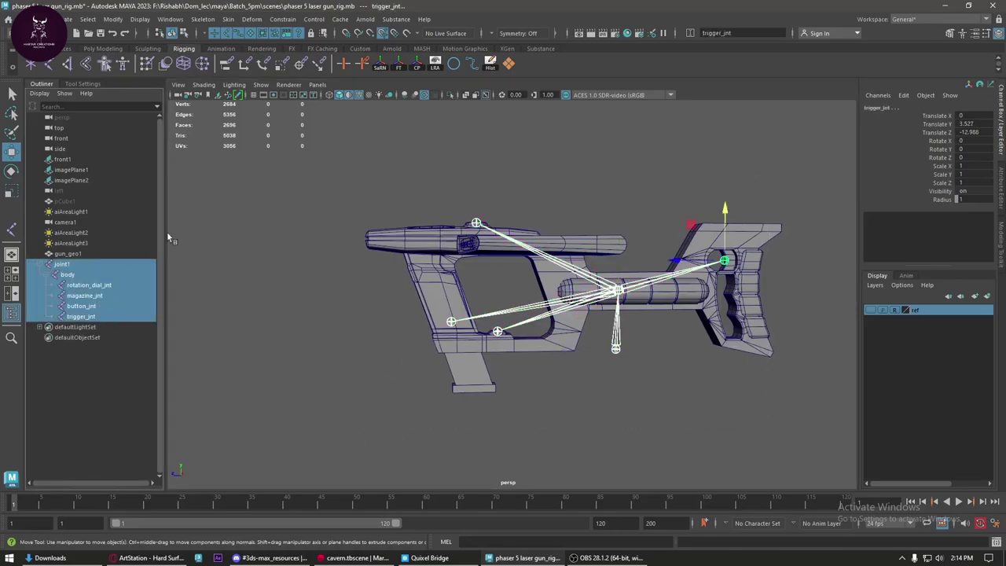
click(403, 70)
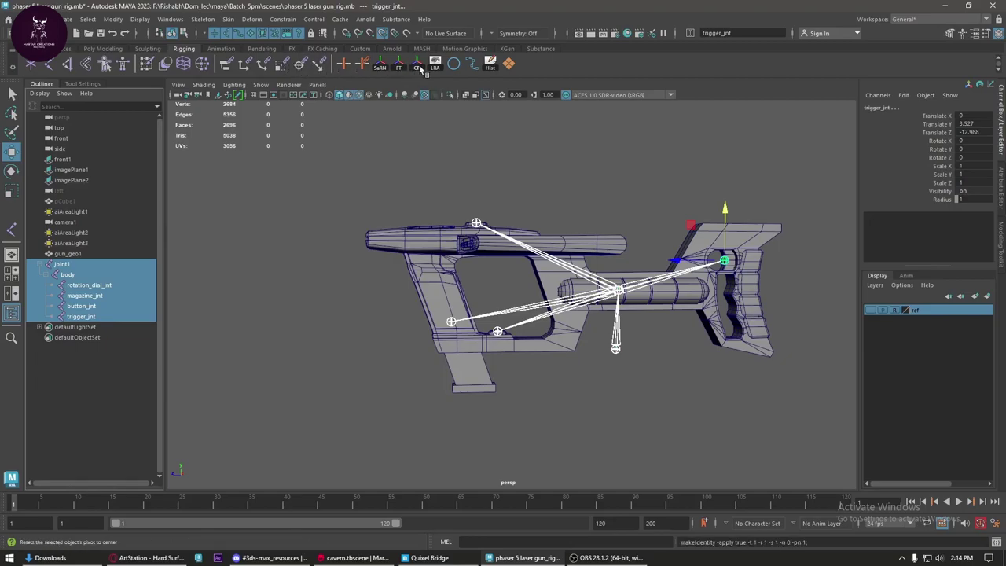
click(68, 254)
double_click(65, 264)
text(root_jn)
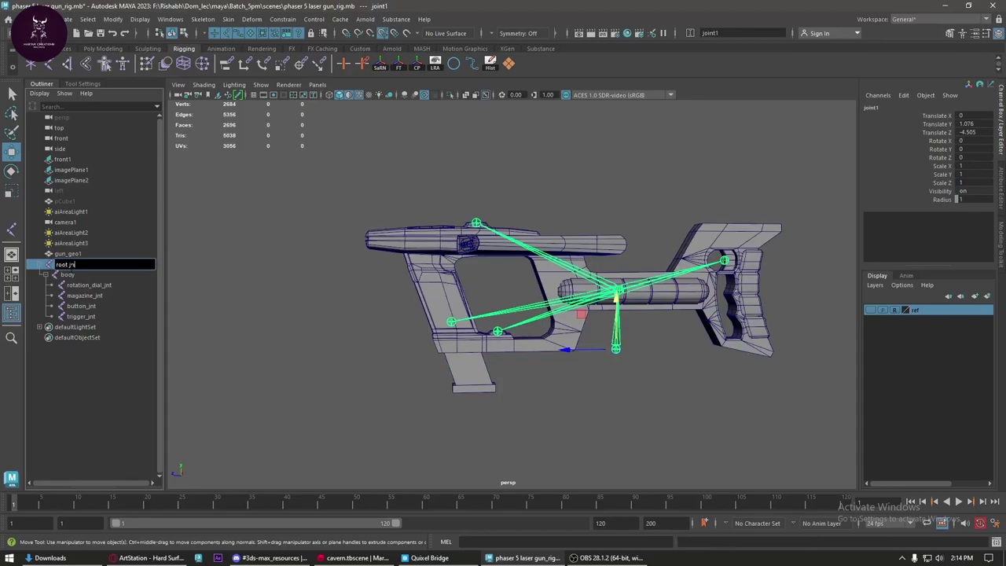
text(t)
key(Return)
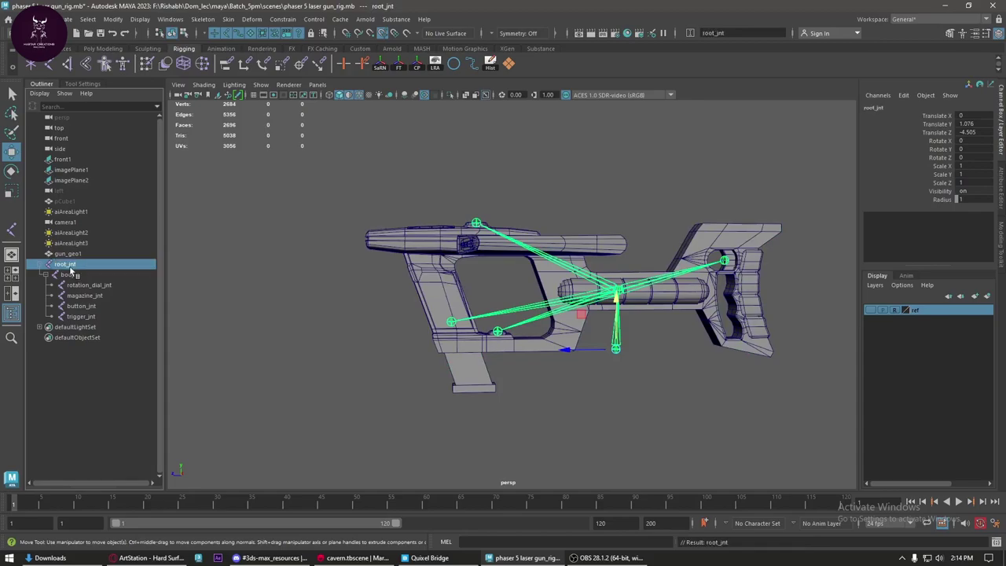
click(751, 423)
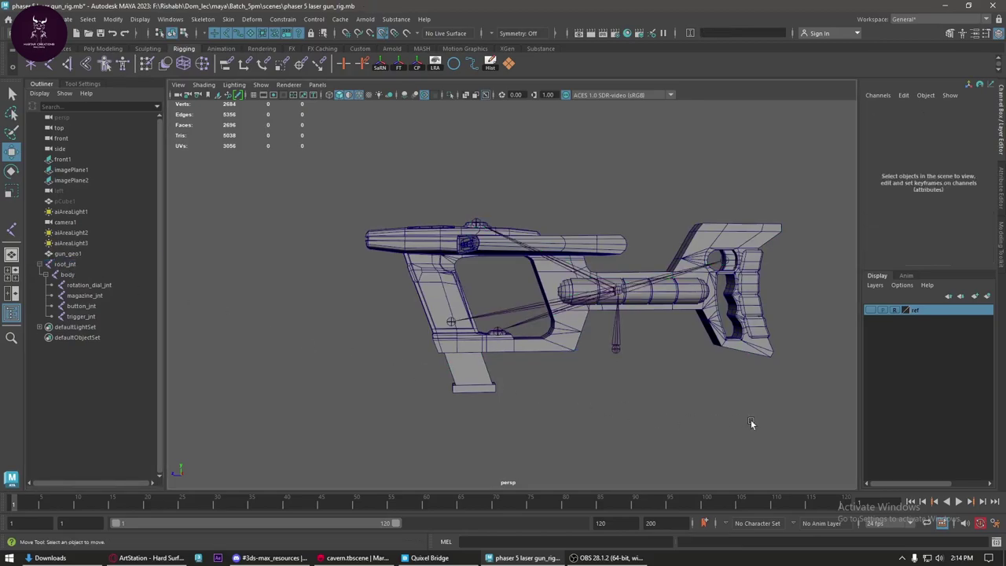
- Select root_jnt and gun_geo1, then apply Bind Skin with Joint hierarchy and Closest distance
alt+drag(625, 319, 317, 297)
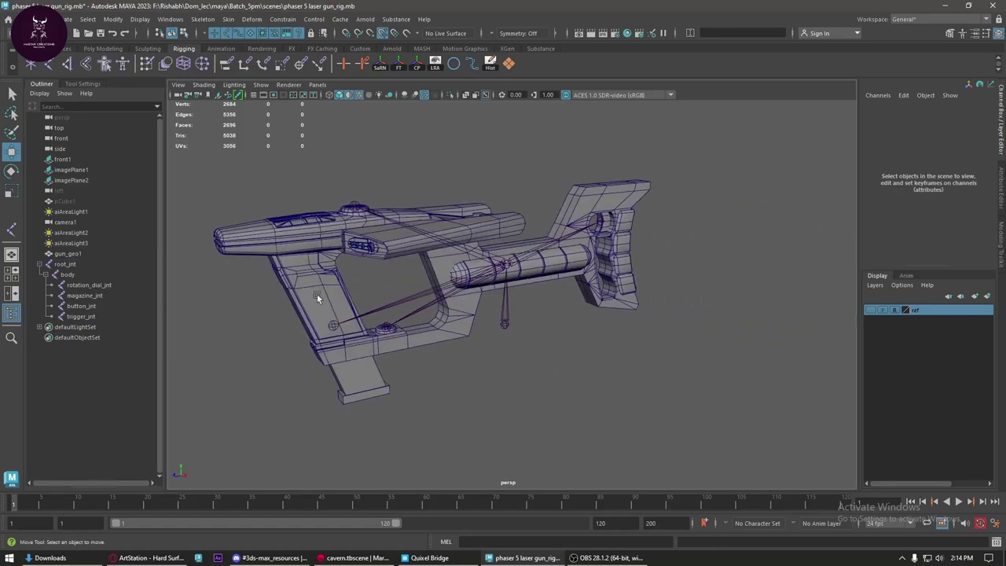
click(65, 264)
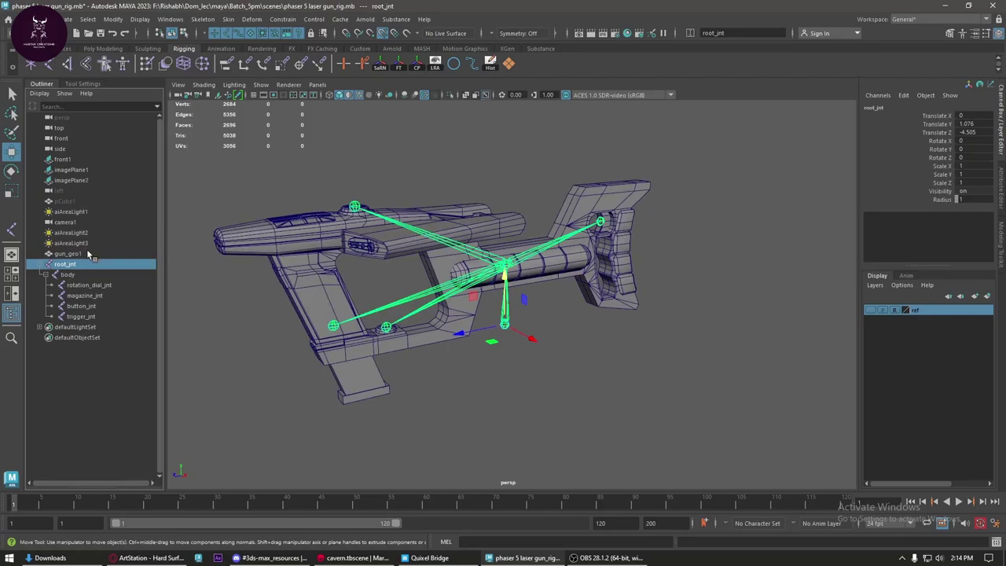
click(67, 254)
alt+drag(295, 254, 338, 196)
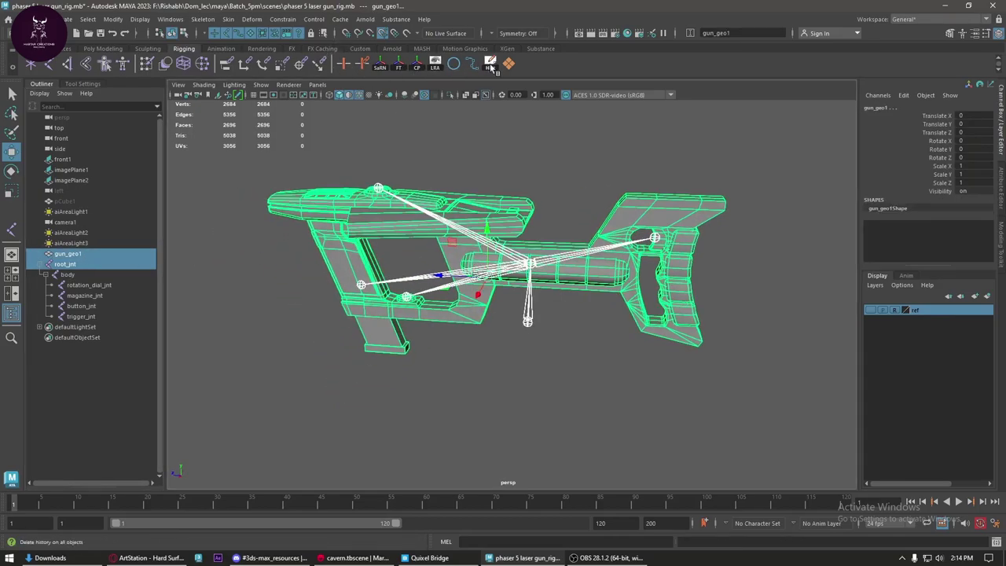
alt+drag(443, 184, 541, 182)
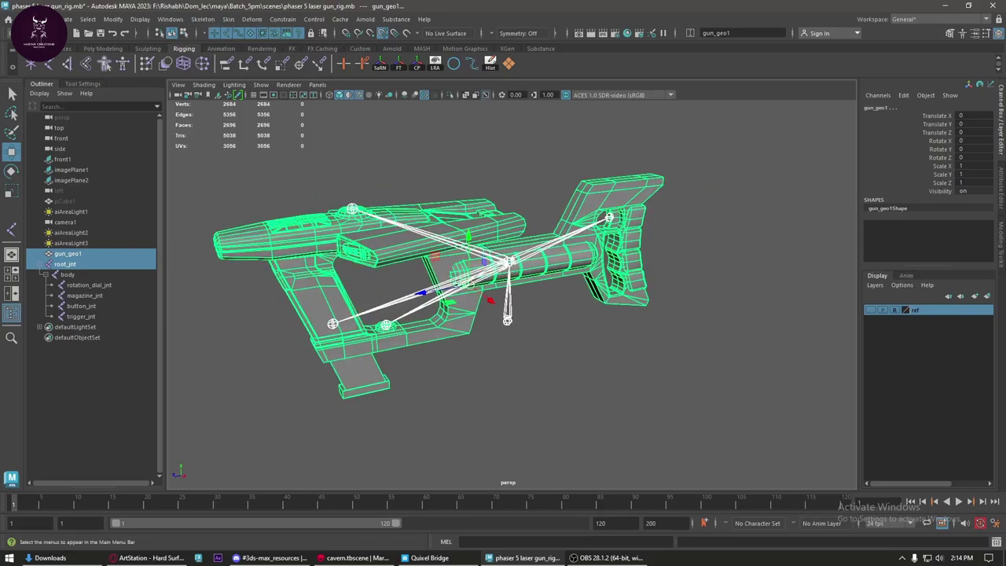
click(35, 33)
click(228, 19)
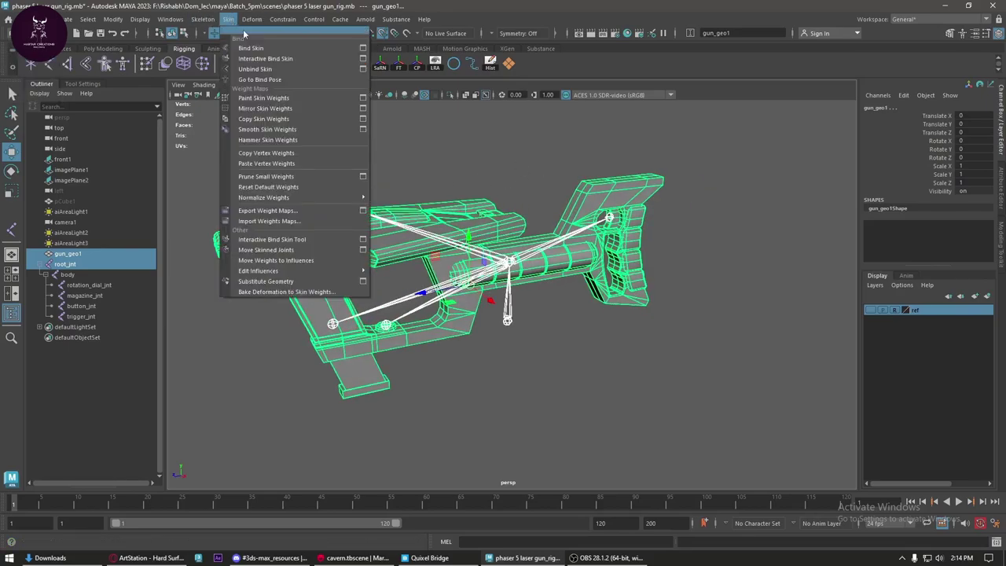
click(361, 49)
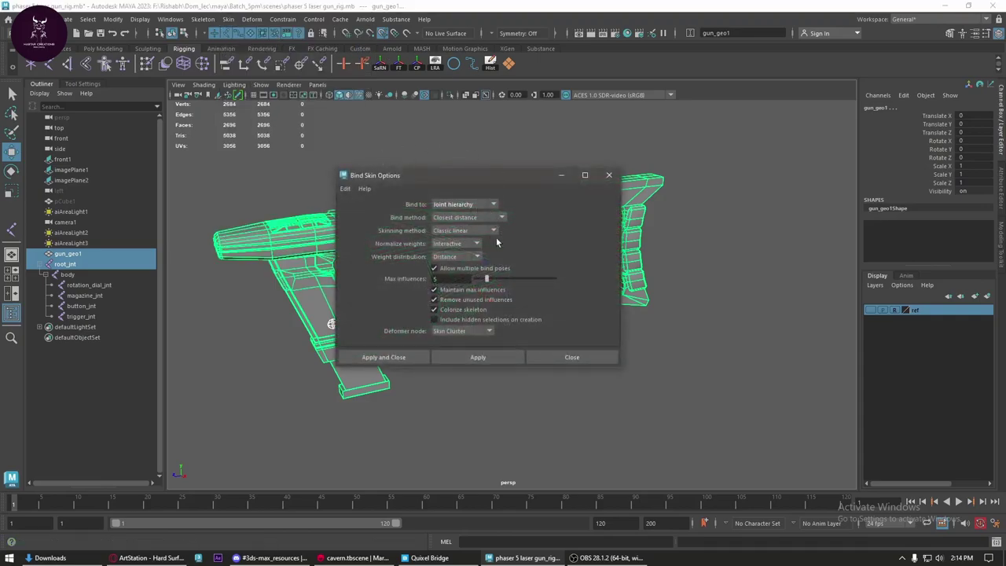
click(384, 357)
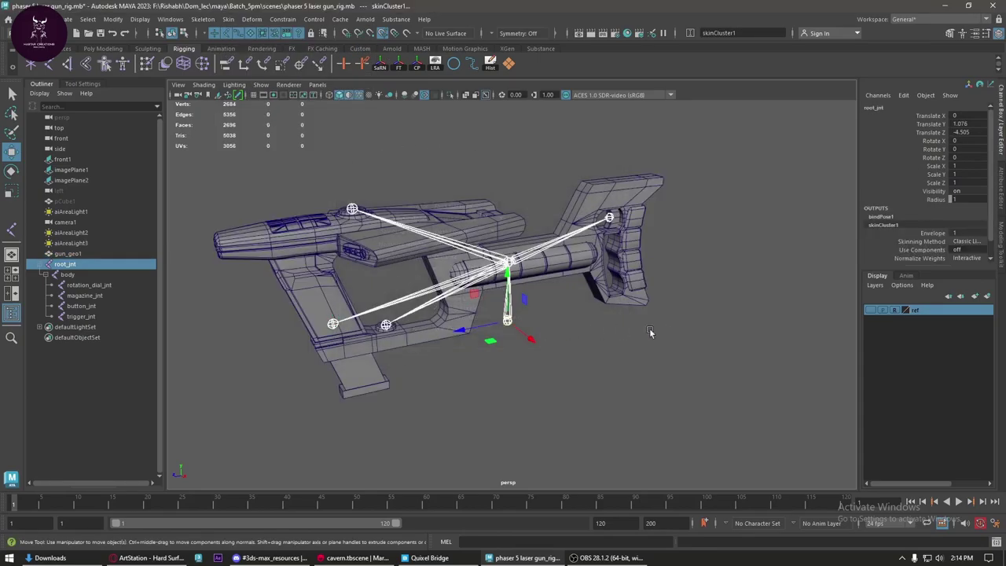
- Rotate the body joint to test the skin deformation, then undo the rotation
scroll(493, 257, up, 5)
click(504, 241)
key(e)
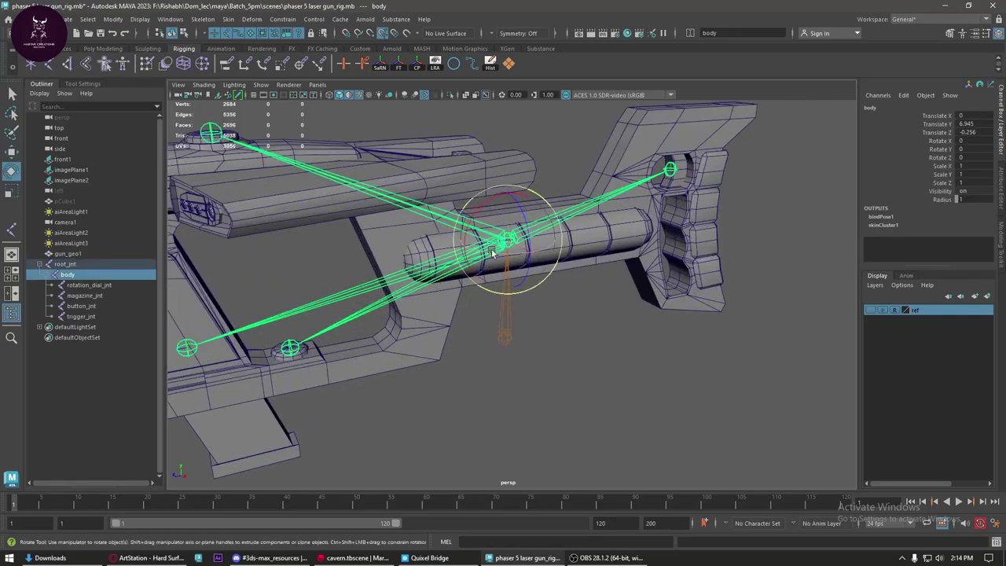
drag(476, 222, 504, 189)
key(ctrl+z)
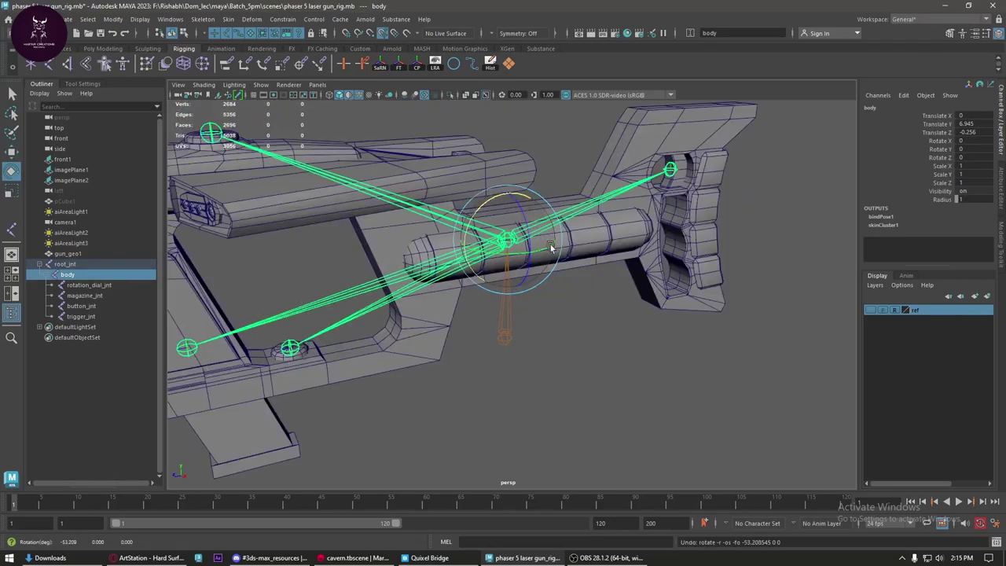
scroll(550, 299, down, 3)
key(Up)
scroll(550, 370, up, 2)
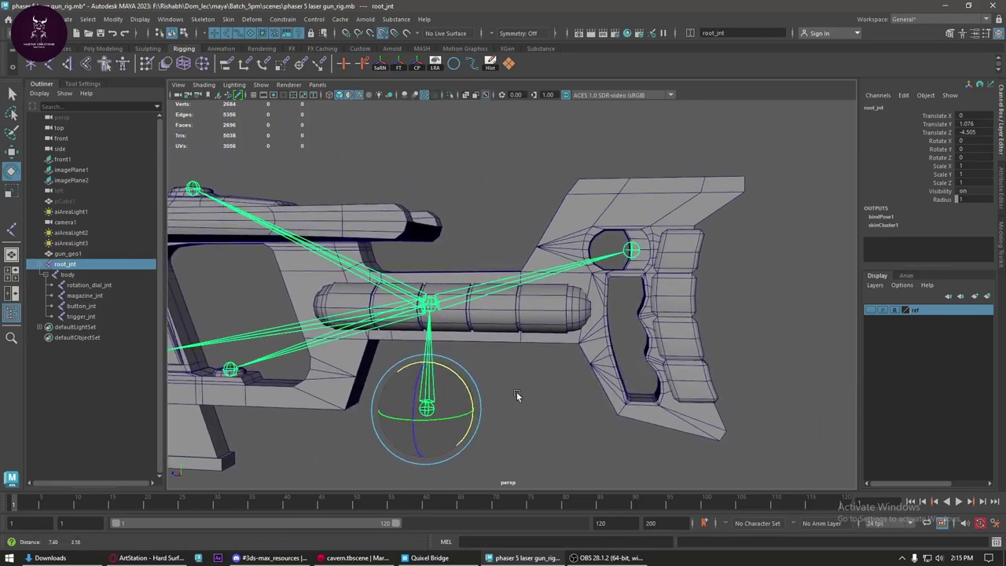
- Select gun_geo1 and open the Paint Skin Weights Tool from its marking menu
click(565, 349)
scroll(582, 275, up, 3)
scroll(595, 206, up, 2)
key(w)
click(595, 206)
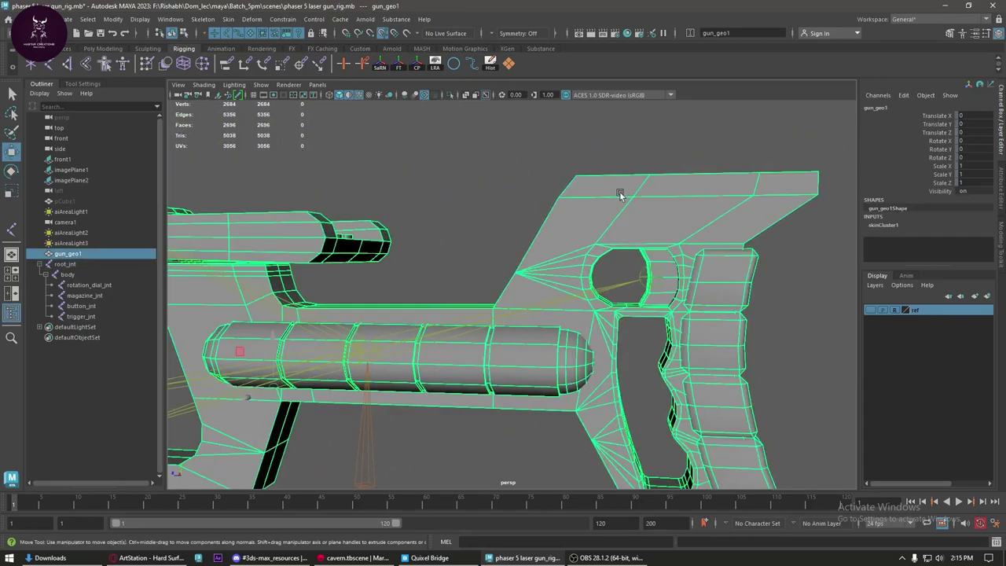
right_drag(595, 206, 556, 178)
scroll(693, 264, up, 2)
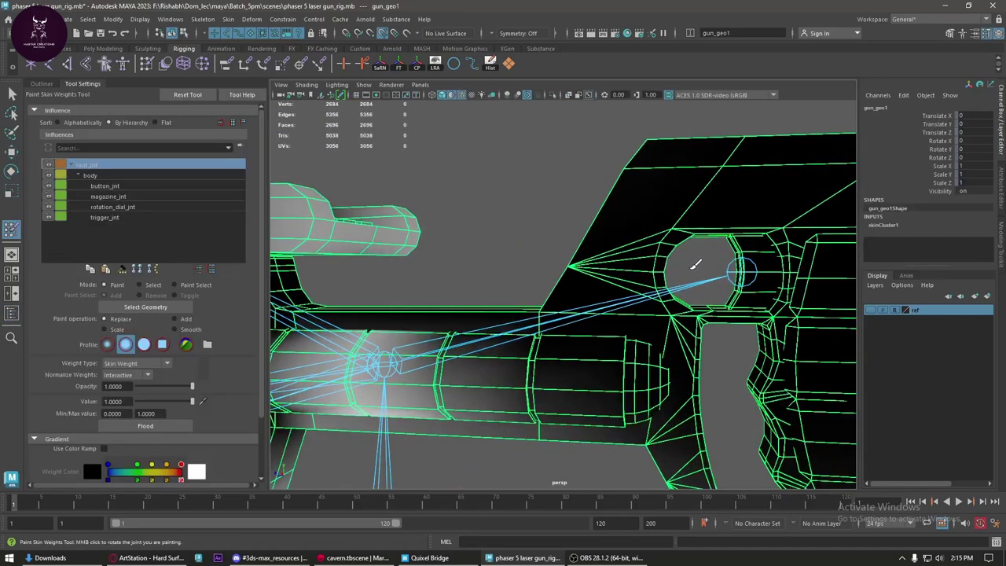
scroll(547, 265, up, 3)
scroll(550, 251, up, 2)
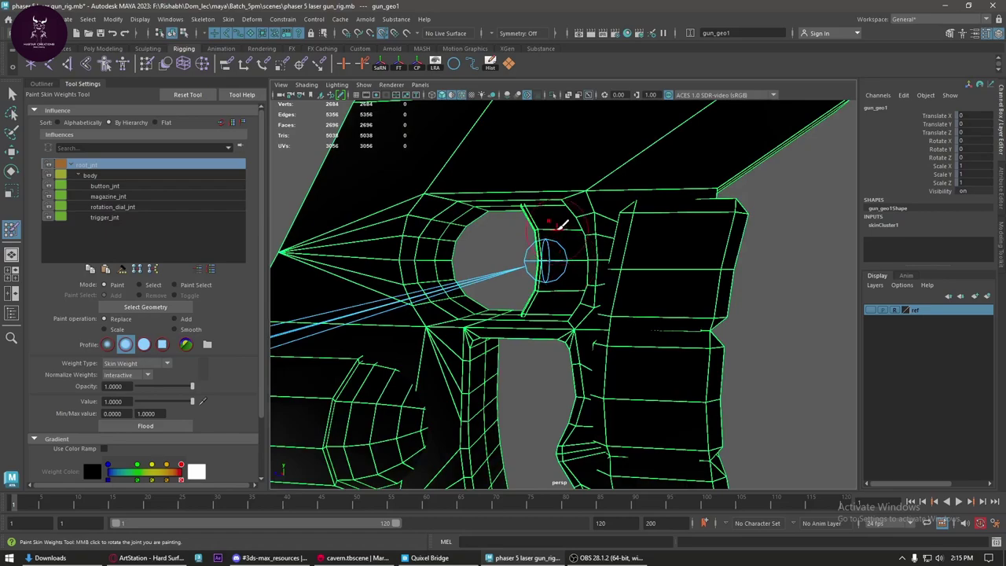
- In face mode, select the trigger, small disc button and magazine faces on gun_geo1
key(w)
right_drag(542, 211, 548, 218)
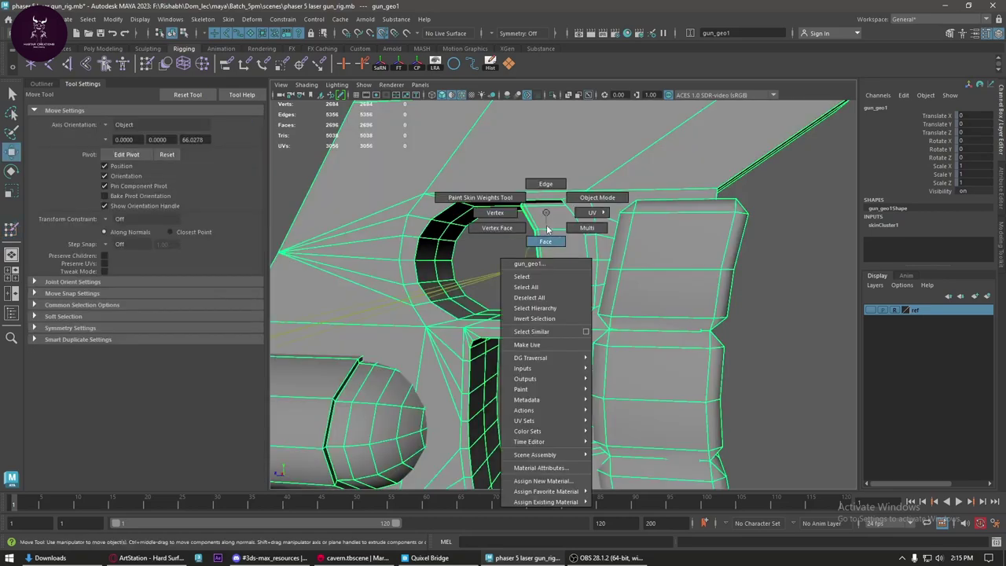
click(548, 219)
scroll(548, 219, down, 3)
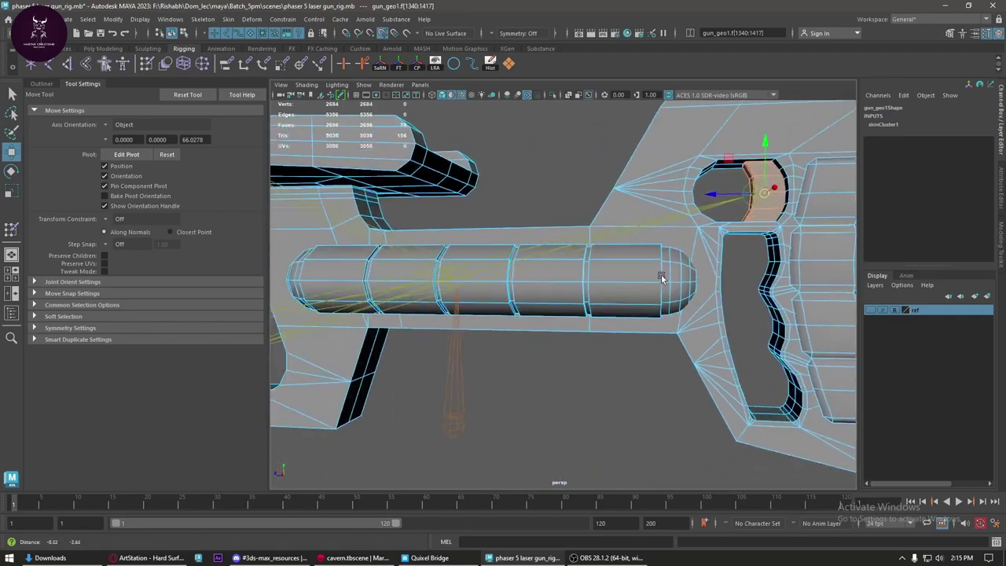
mouse_move(548, 219)
alt+mouse_down()
mouse_move(650, 299)
mouse_move(523, 337)
alt+mouse_up()
scroll(515, 334, up, 4)
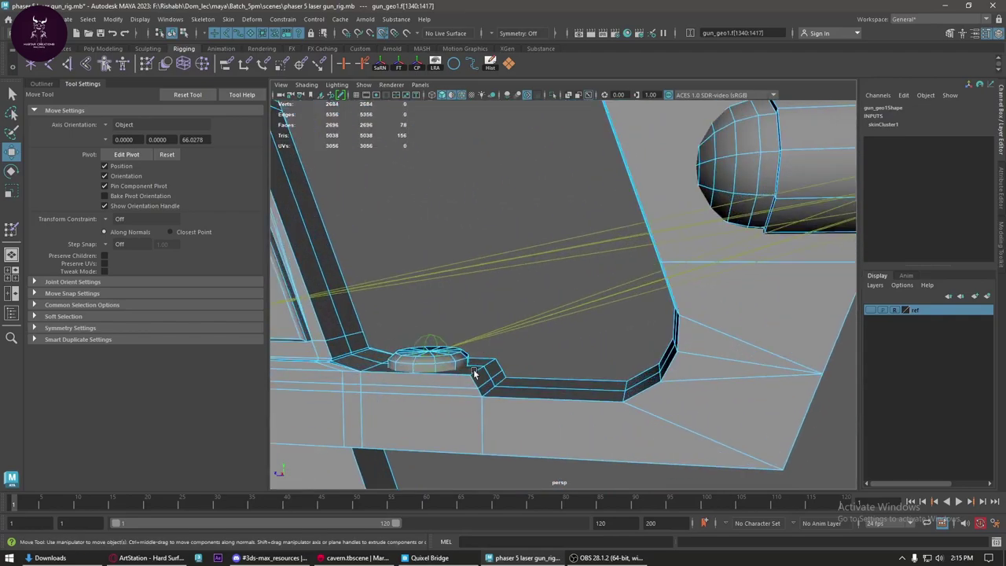
shift+click(394, 366)
scroll(474, 400, down, 4)
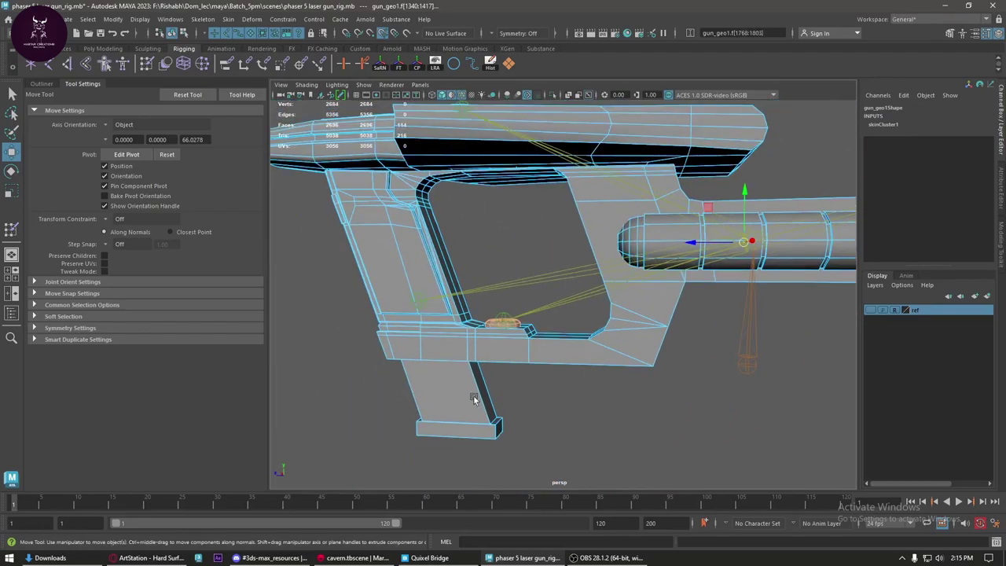
shift+click(472, 415)
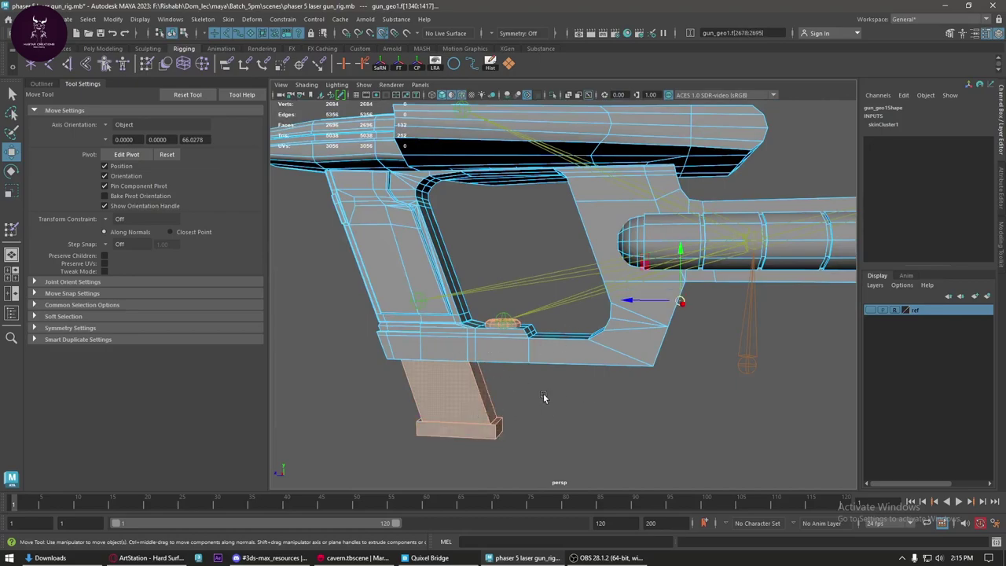
- Add the top band of faces and the cap's slot face to the selection
mouse_move(545, 422)
alt+mouse_down()
mouse_move(514, 396)
mouse_move(530, 401)
alt+mouse_up()
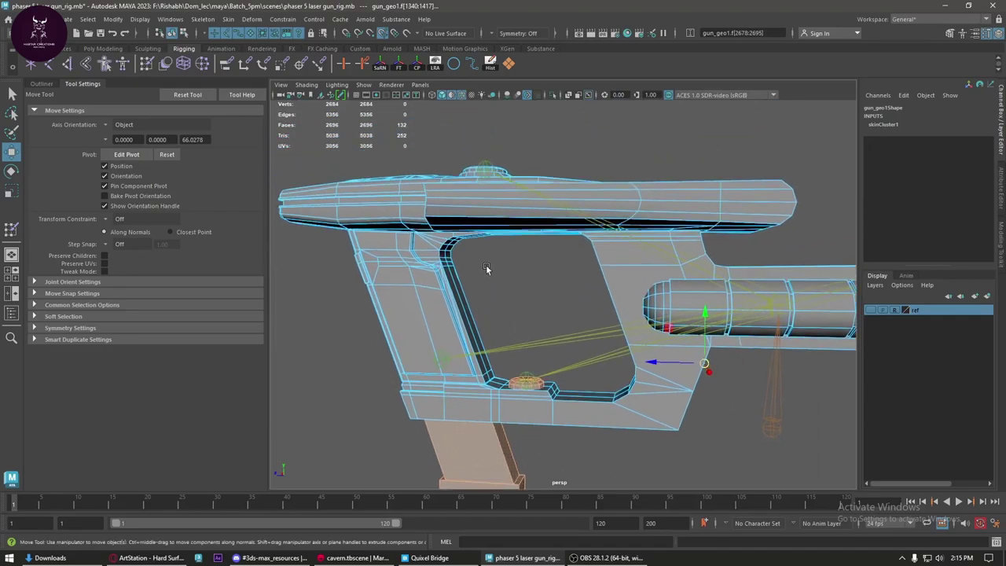
alt+drag(486, 269, 515, 318)
shift+double_click(442, 131)
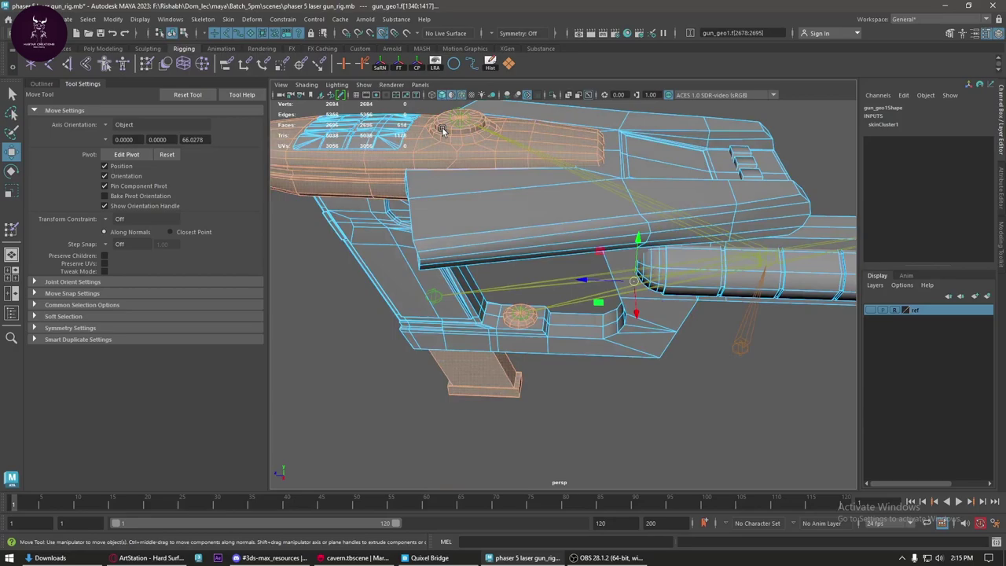
key(f)
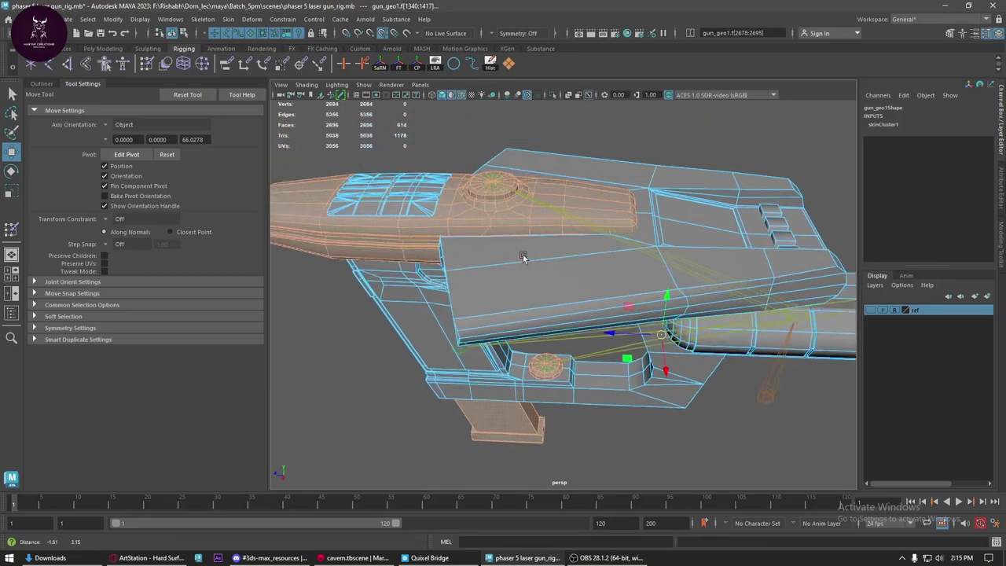
mouse_move(534, 261)
alt+mouse_down()
mouse_move(490, 243)
mouse_move(530, 252)
mouse_move(551, 238)
alt+mouse_up()
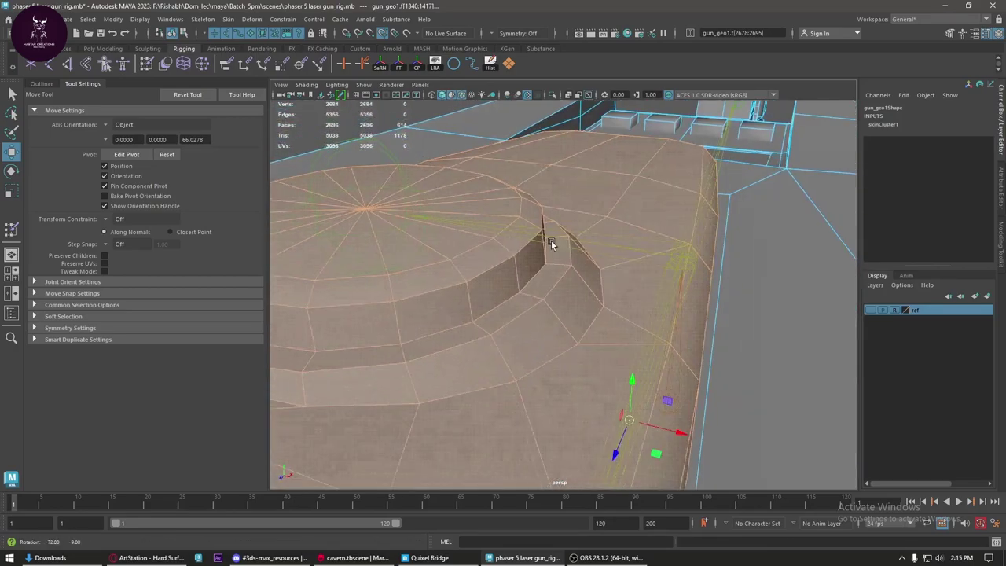
click(512, 283)
mouse_move(513, 283)
alt+mouse_down()
mouse_move(591, 272)
mouse_move(545, 272)
alt+mouse_up()
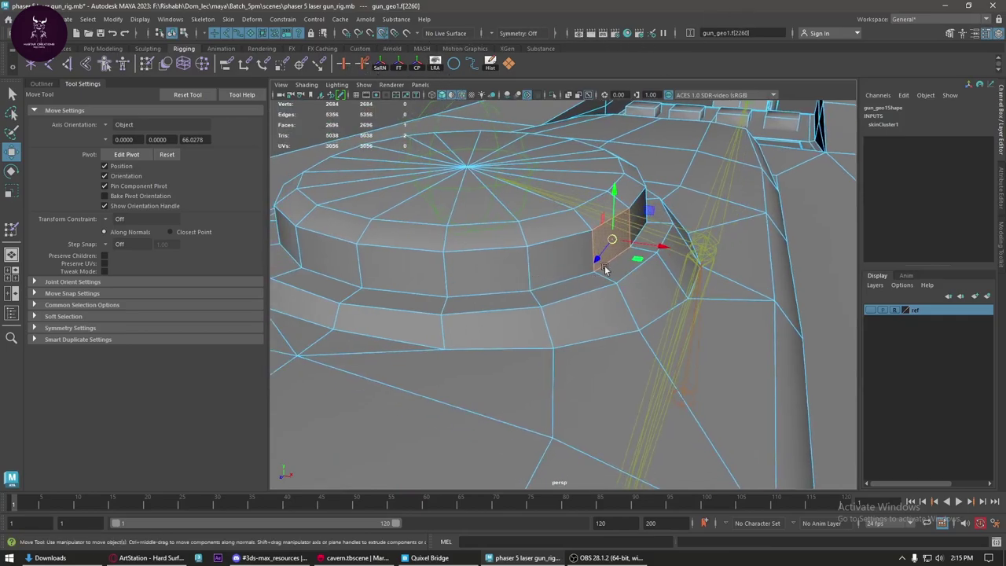
- Orbit closely around the round cap's rim, then show the Poly Modeling shelf
alt+drag(603, 266, 634, 283)
mouse_move(580, 333)
alt+mouse_down()
mouse_move(545, 314)
mouse_move(510, 323)
alt+mouse_up()
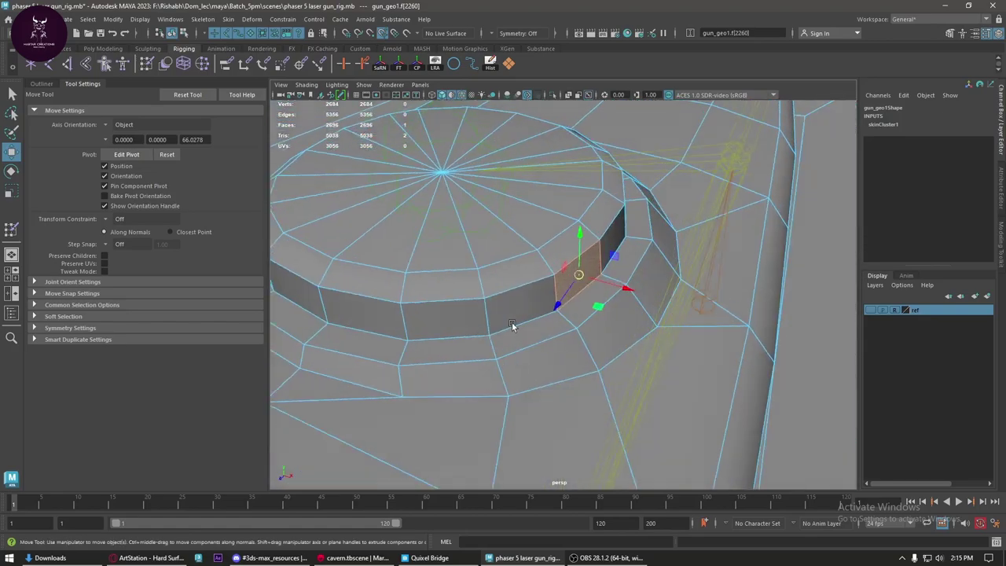
alt+drag(401, 189, 441, 220)
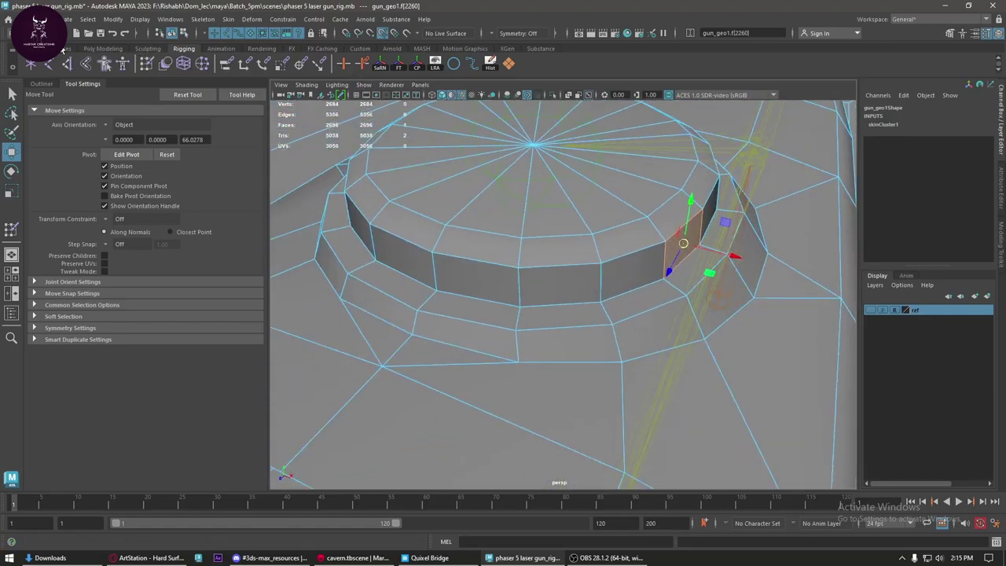
click(109, 49)
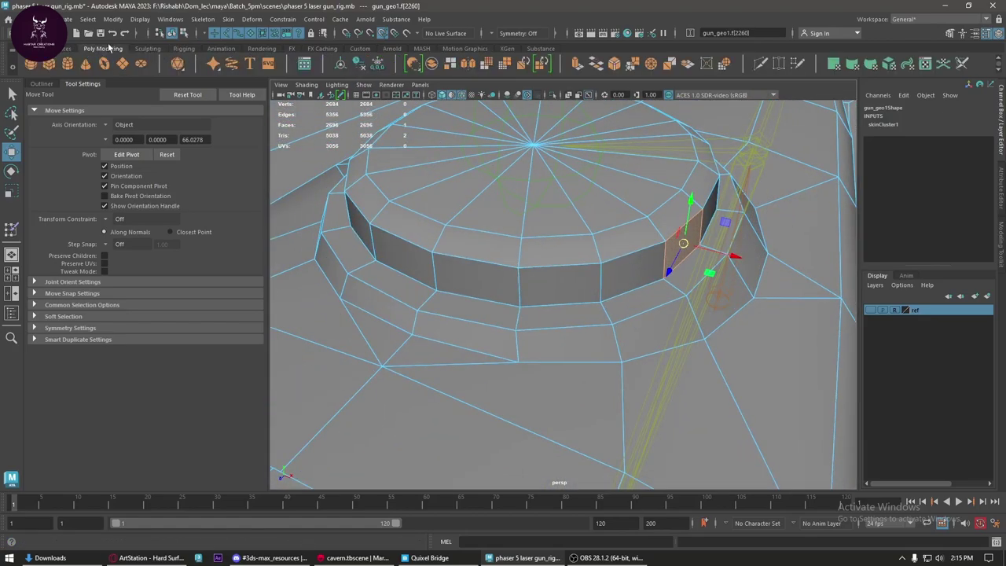
- Insert an edge loop around the cap base and extrude the rim face loop
click(759, 63)
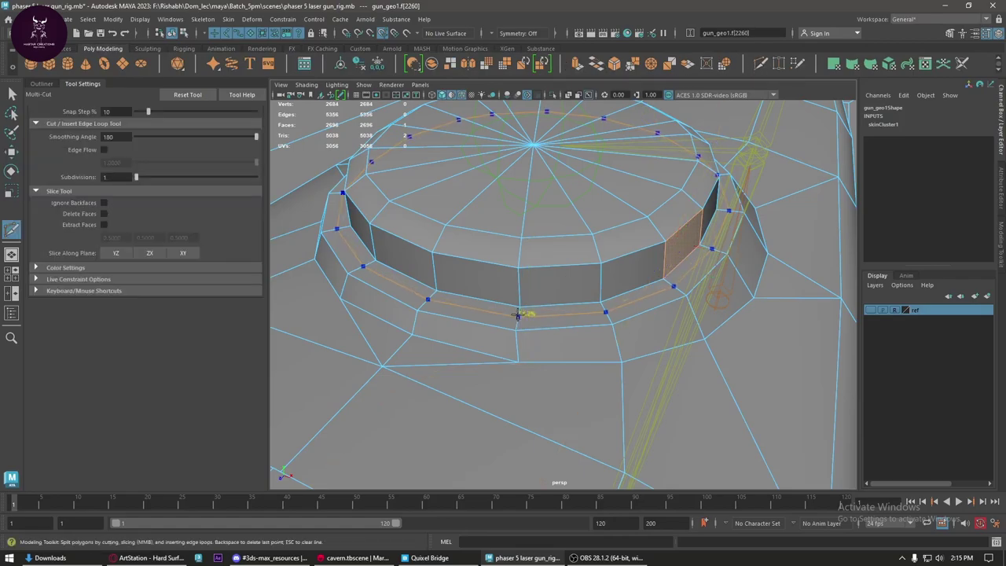
ctrl+click(518, 315)
key(w)
click(488, 304)
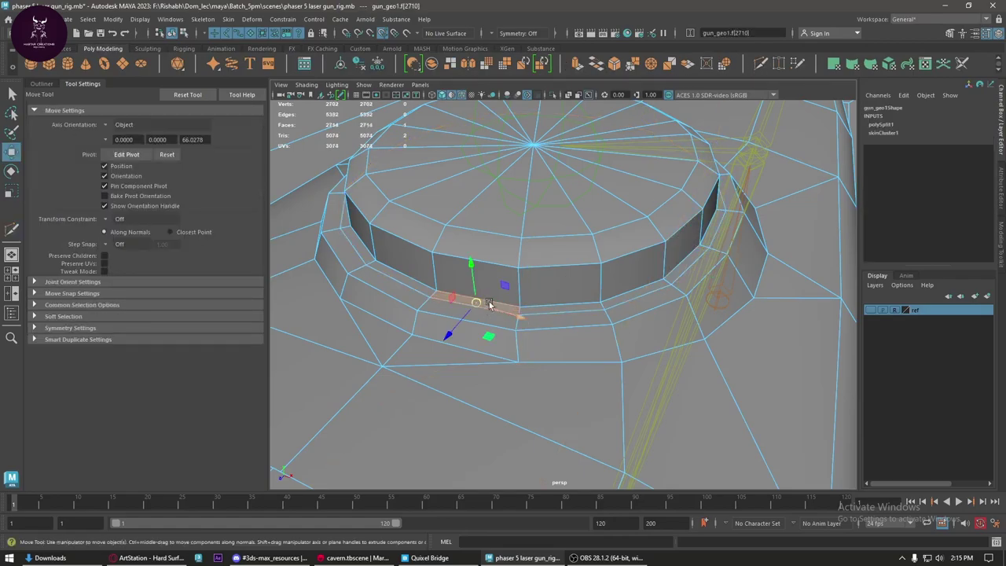
shift+double_click(551, 310)
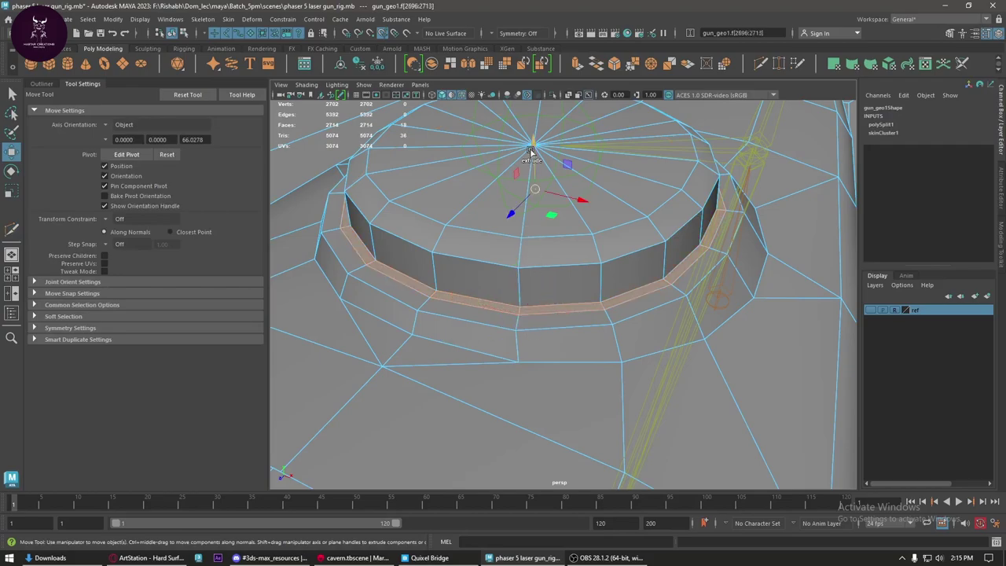
key(ctrl+e)
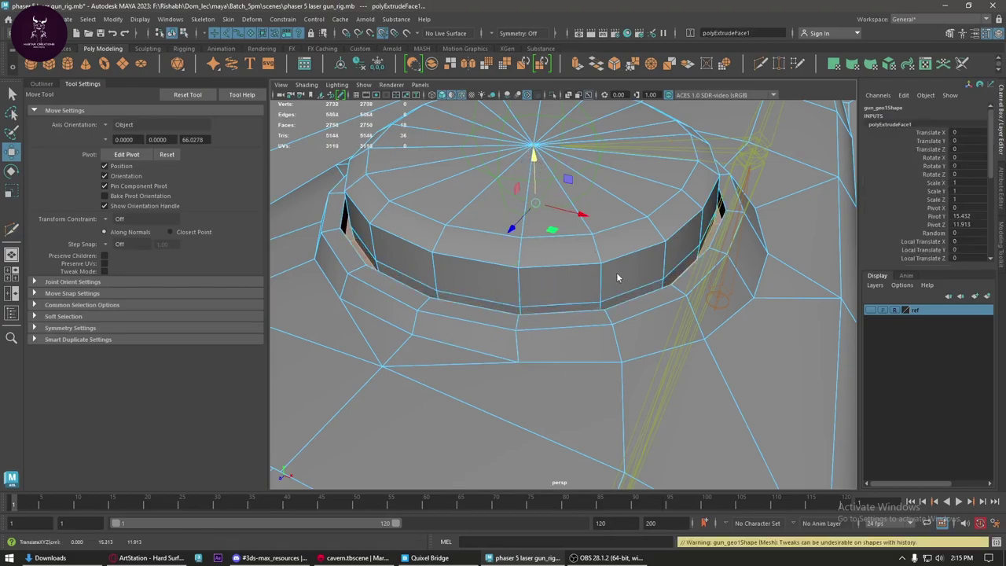
- Delete the band's bottom edges and soften the ring of vertical band edges
key(F10)
double_click(573, 307)
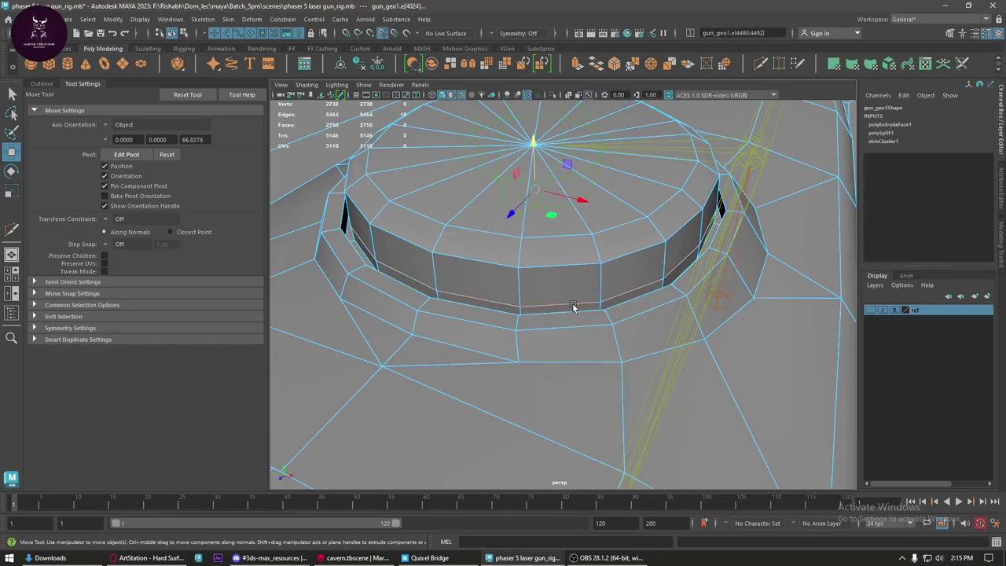
key(Delete)
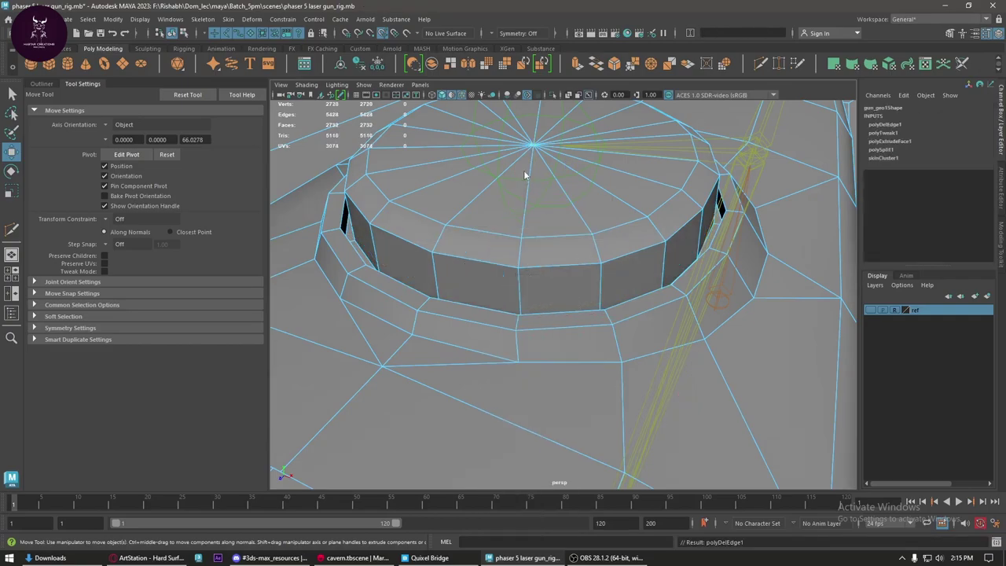
click(521, 284)
shift+double_click(600, 284)
shift+right_drag(601, 284, 668, 300)
- Select the cap's top, bevel ring and side faces
right_click(540, 204)
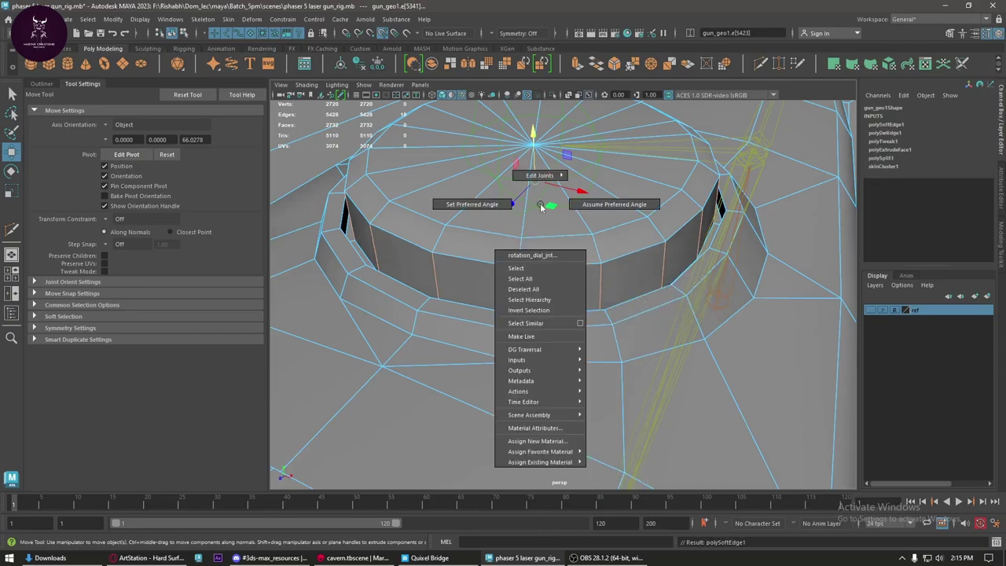
right_click(560, 250)
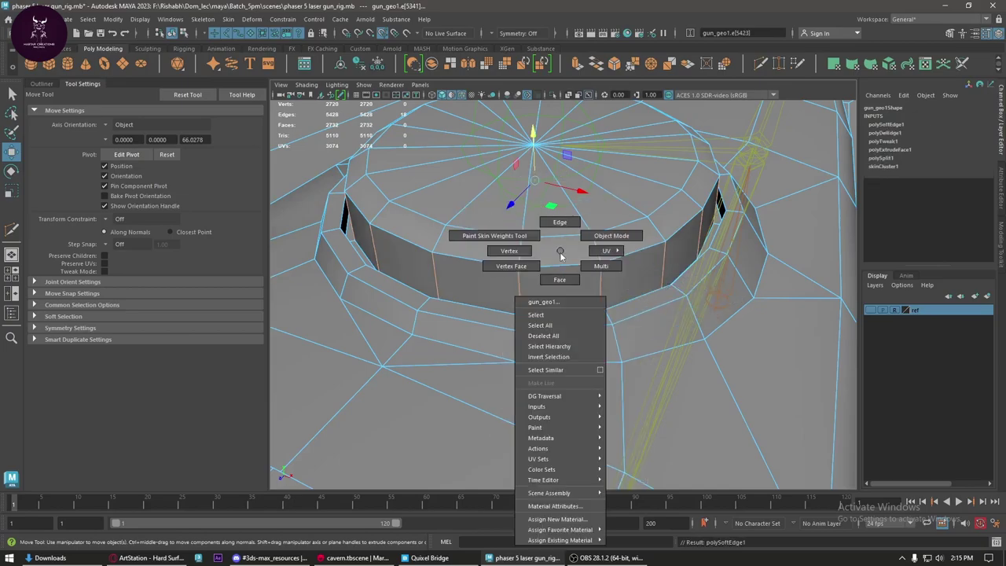
click(563, 280)
click(559, 210)
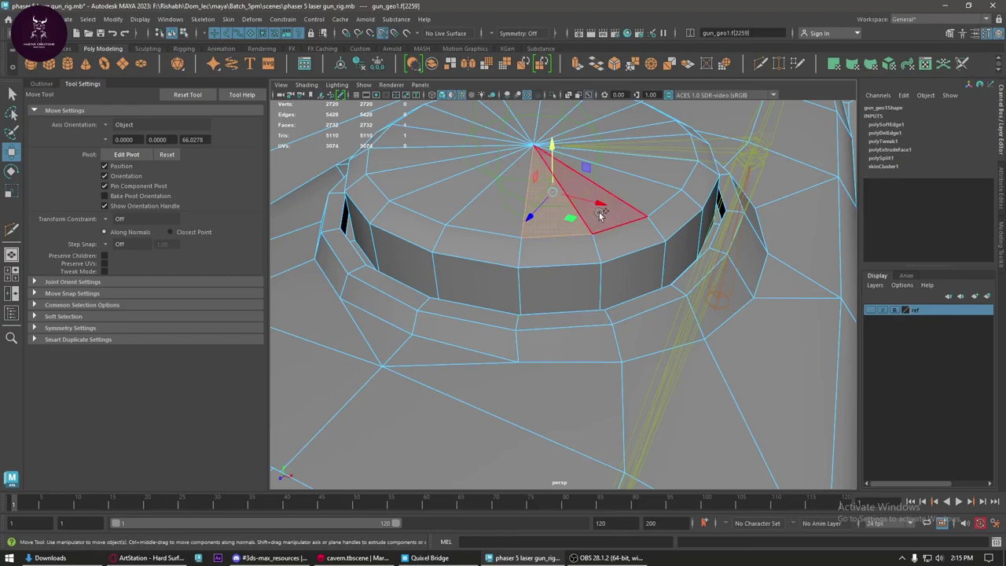
shift+drag(632, 183, 508, 246)
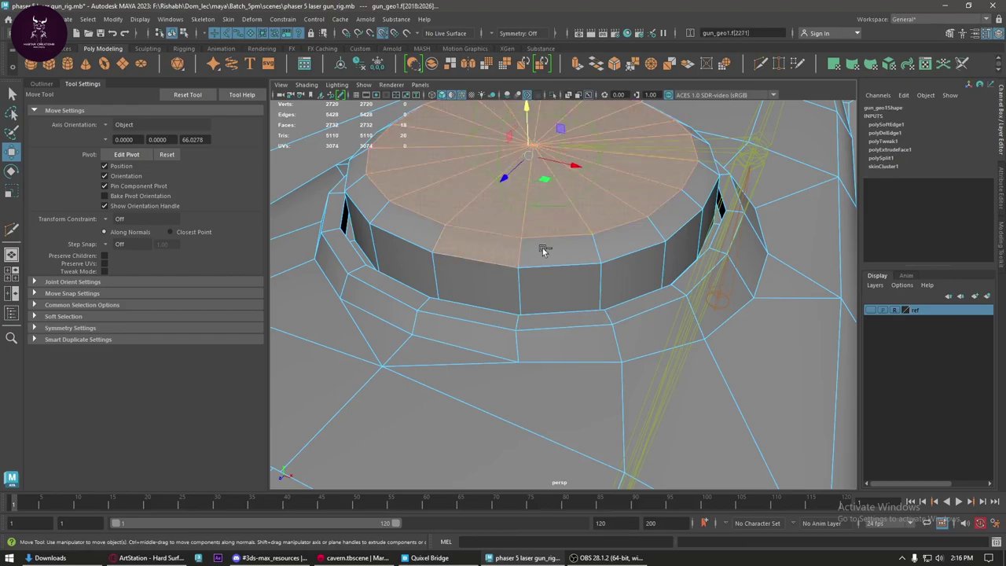
shift+double_click(542, 248)
shift+double_click(549, 279)
scroll(573, 276, down, 5)
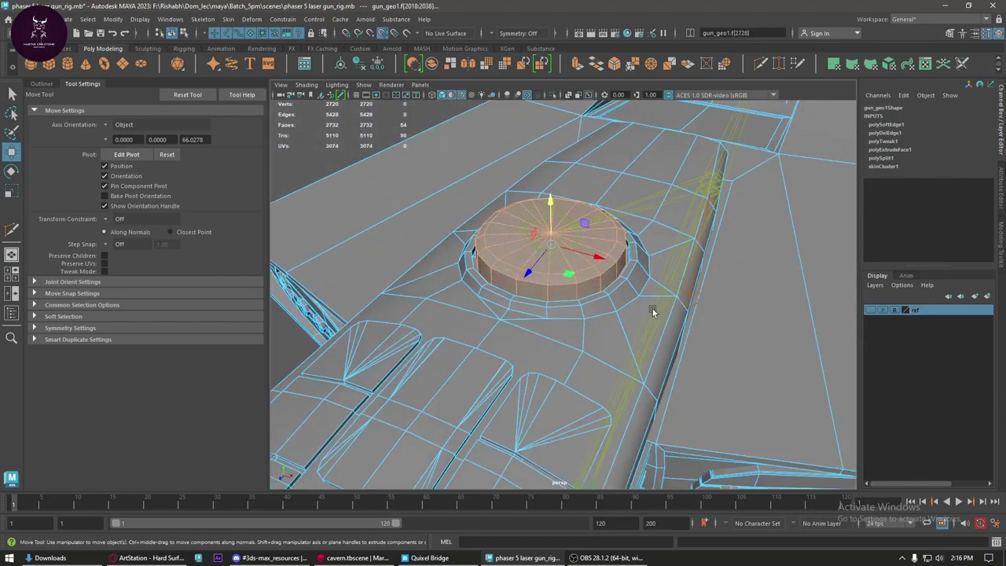
mouse_move(653, 312)
alt+mouse_down()
mouse_move(555, 309)
mouse_move(568, 262)
alt+mouse_up()
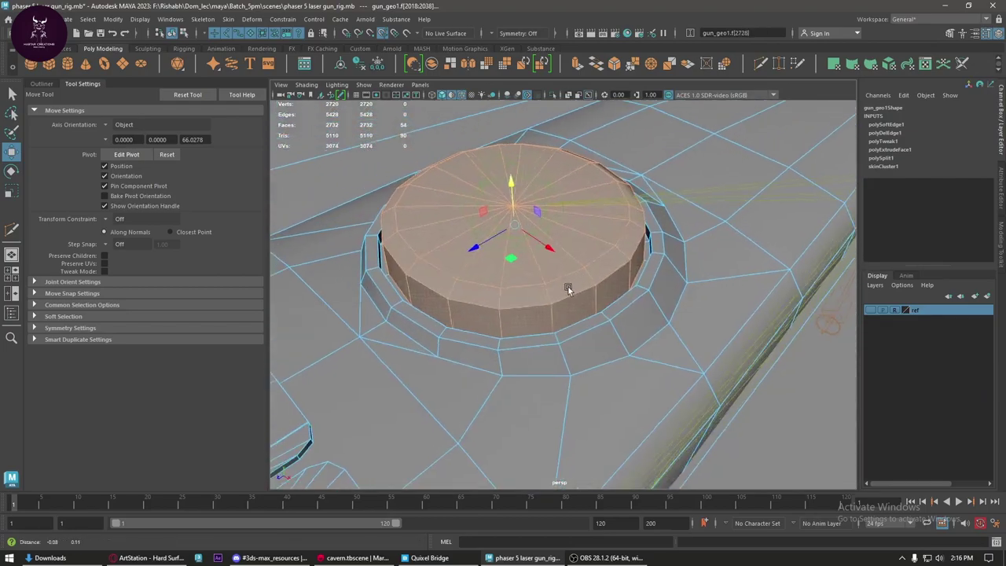
scroll(571, 244, up, 3)
shift+right_click(572, 243)
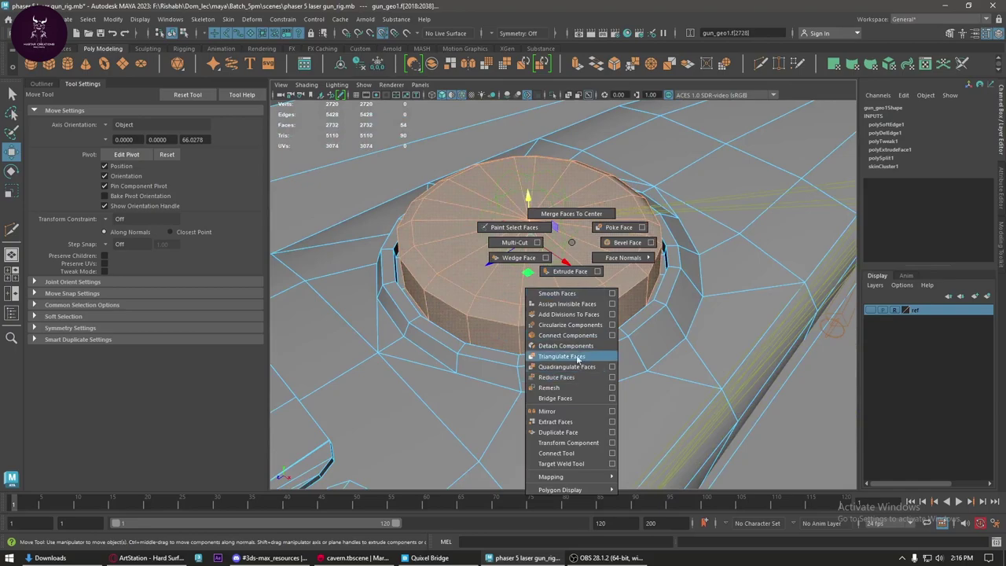
- Extract the cap faces, combine the cap with the gun body, and delete history
click(555, 422)
key(w)
right_drag(568, 311, 586, 287)
scroll(587, 287, down, 5)
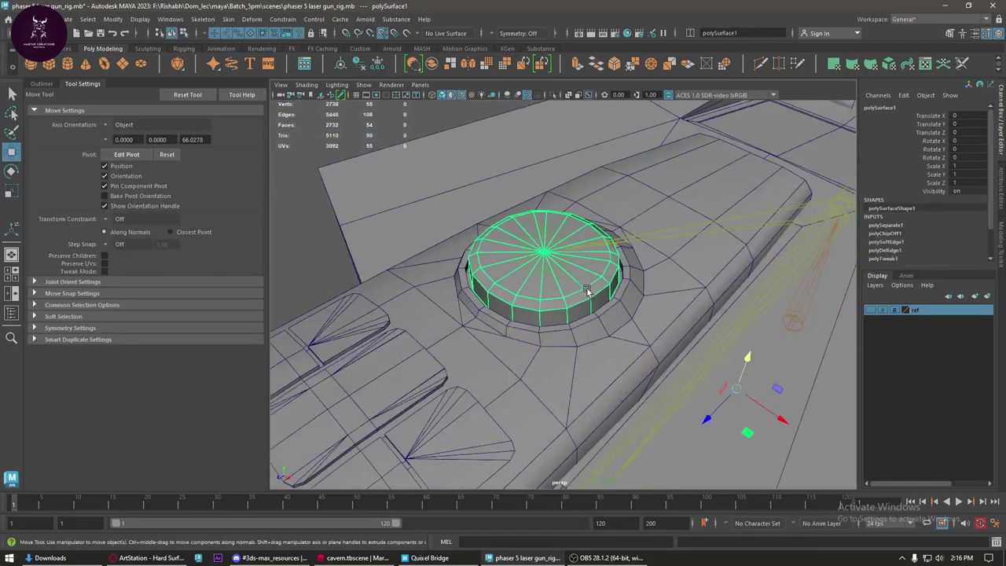
shift+click(596, 313)
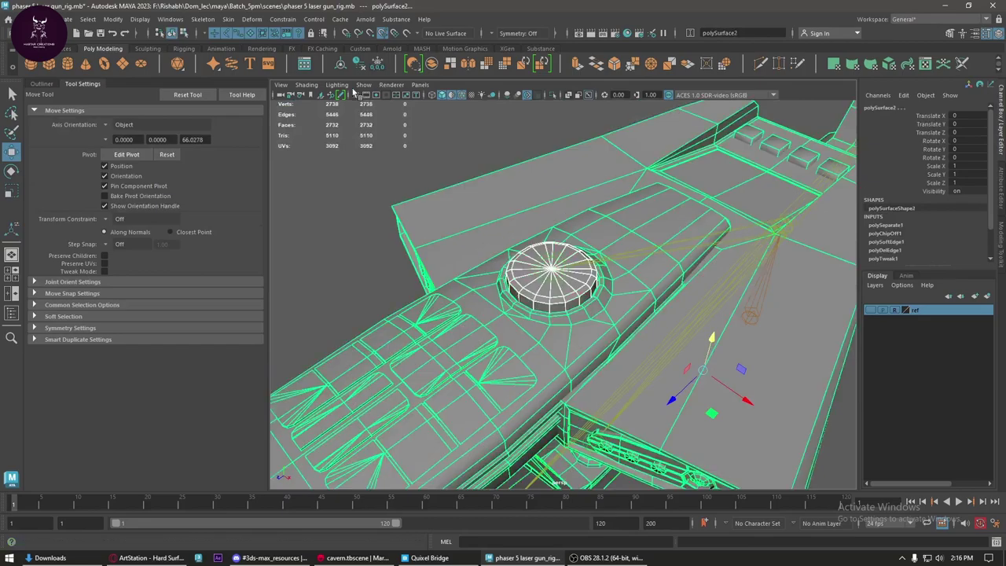
click(439, 70)
alt+drag(441, 157, 487, 210)
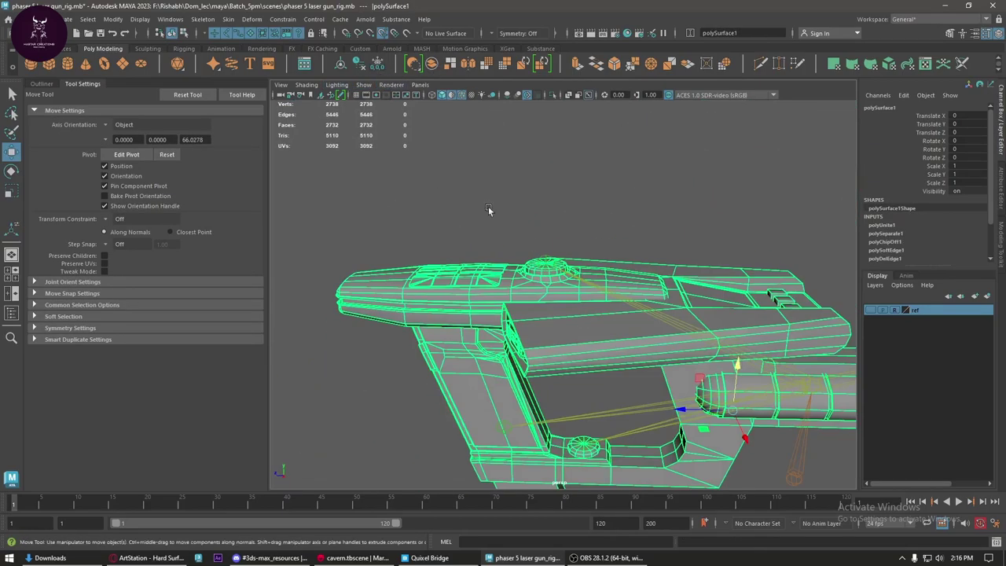
click(356, 68)
scroll(531, 272, up, 5)
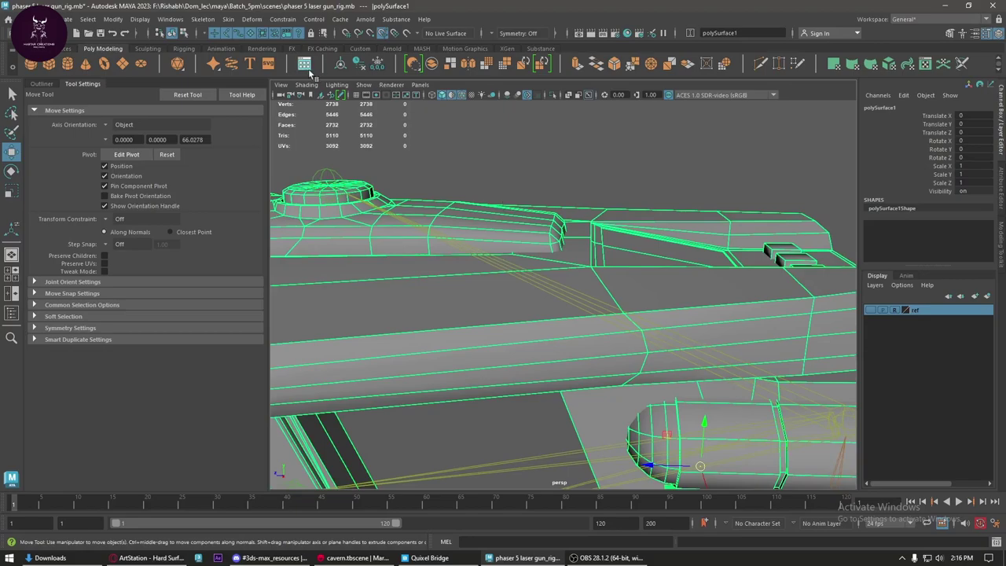
- Return the skeleton to its bind pose and select the root joint
click(228, 19)
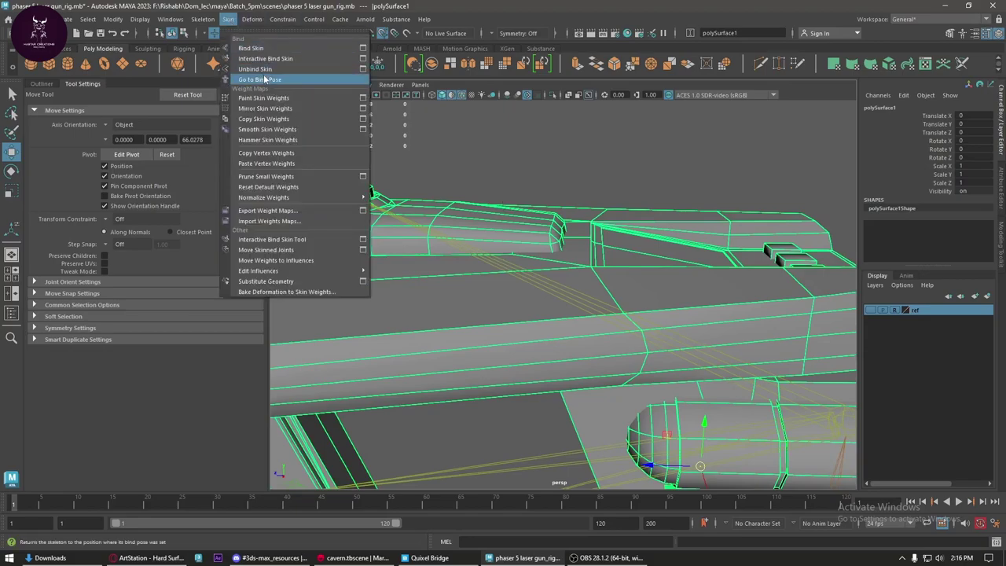
click(266, 80)
scroll(484, 250, down, 5)
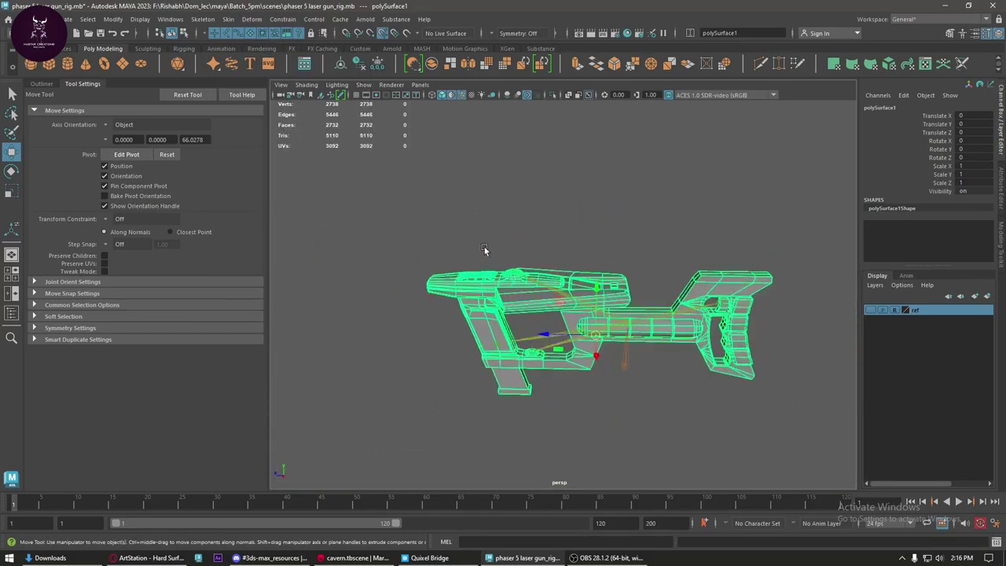
scroll(485, 250, up, 5)
scroll(528, 361, up, 5)
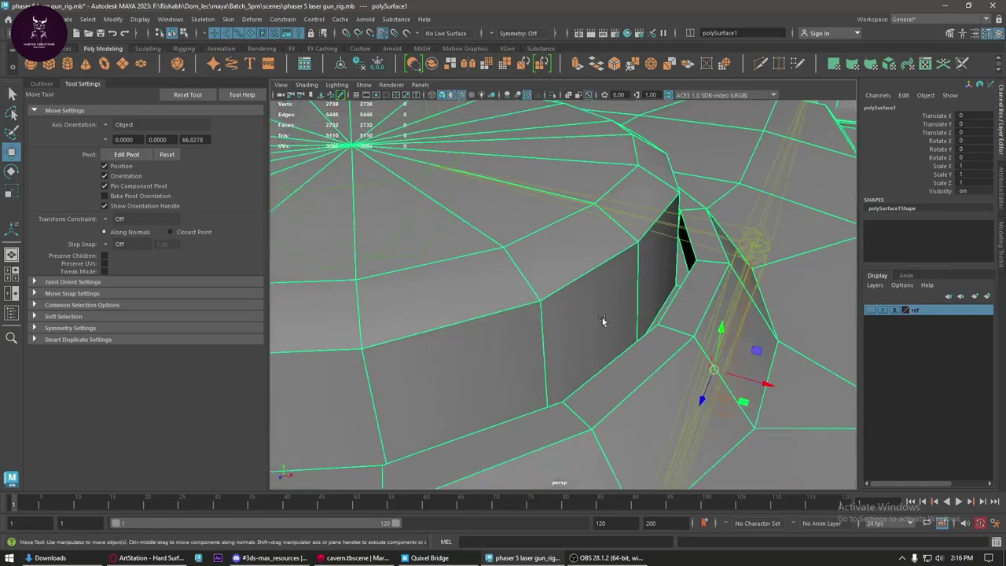
scroll(588, 358, down, 5)
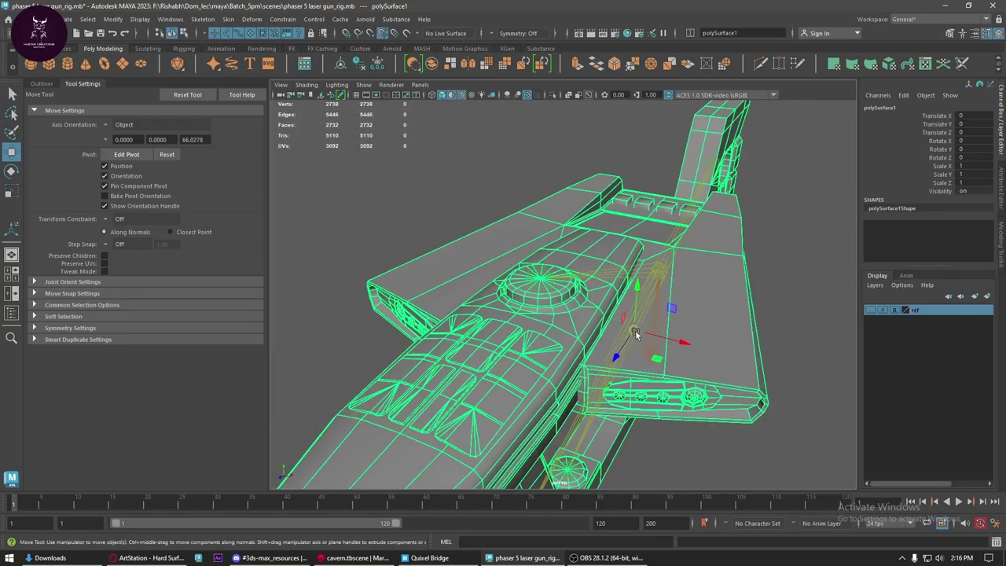
scroll(675, 327, down, 5)
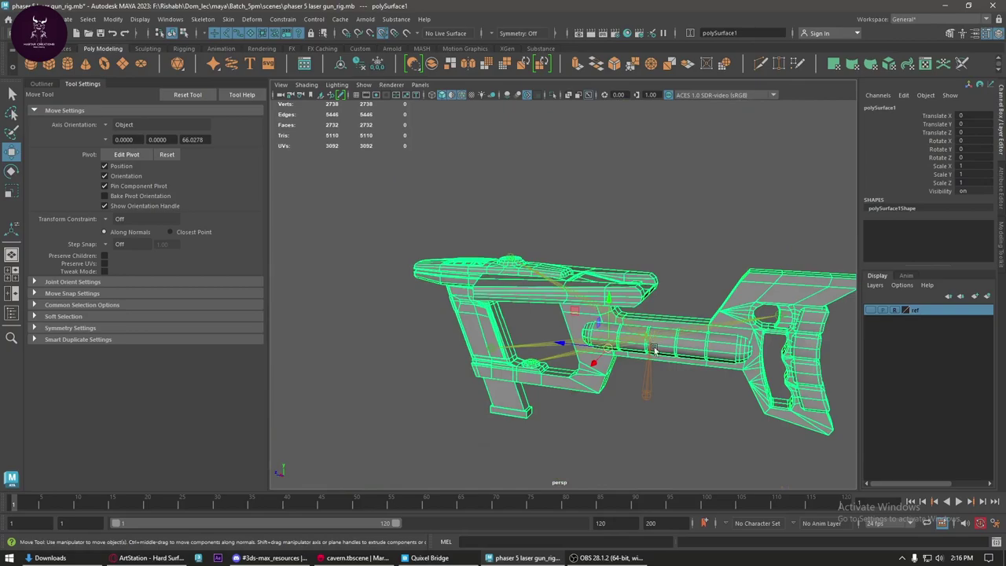
click(648, 396)
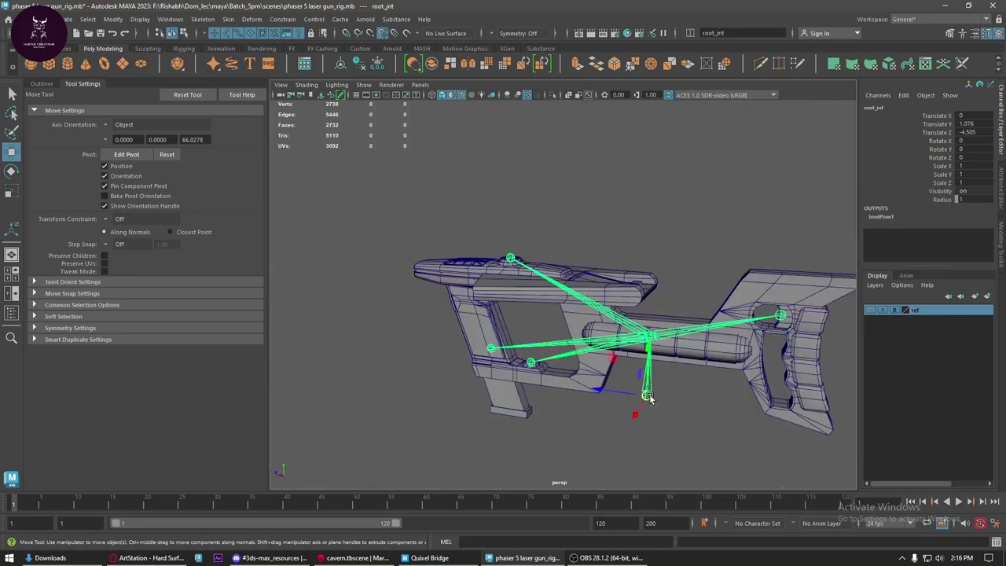
- Bind polySurface1 to the root_jnt skeleton with Skin > Bind Skin
click(768, 291)
mouse_move(768, 291)
alt+mouse_down()
mouse_move(730, 315)
mouse_move(667, 310)
alt+mouse_up()
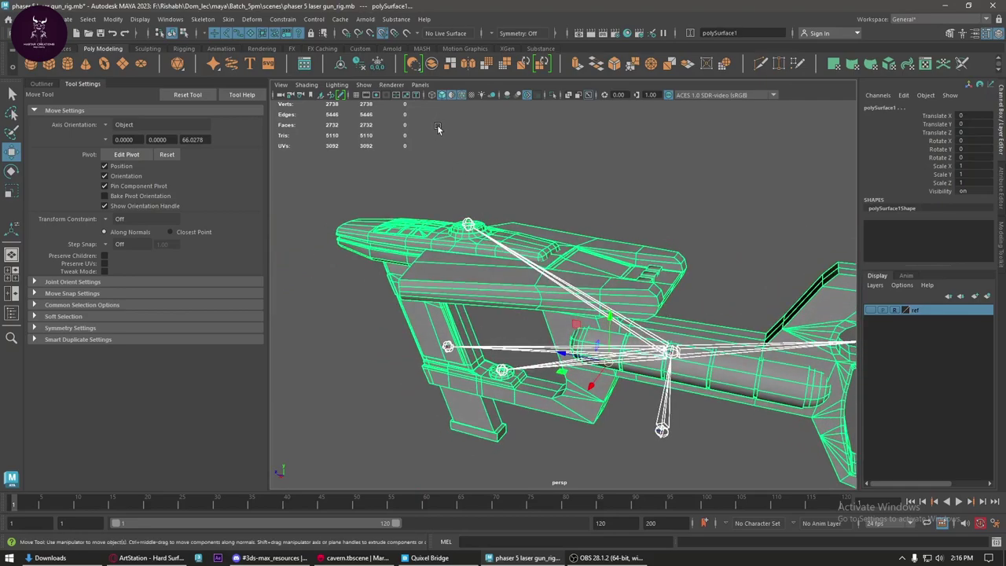
click(230, 19)
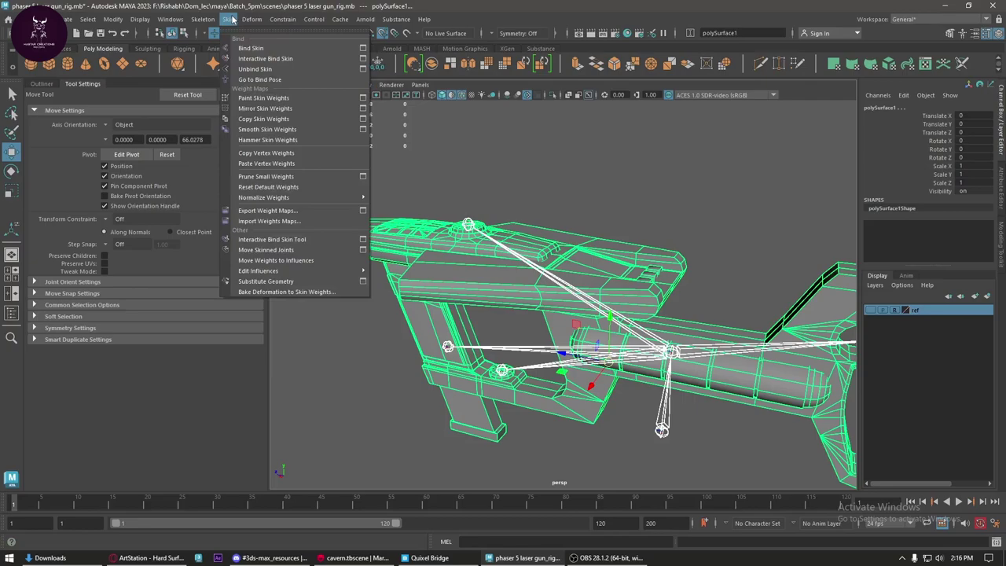
click(256, 51)
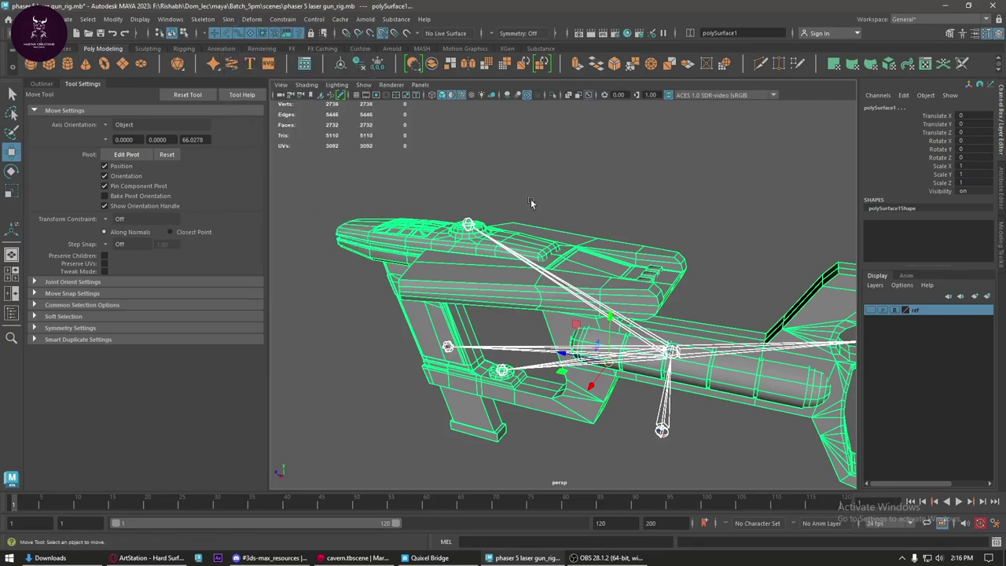
scroll(544, 273, up, 5)
mouse_move(545, 273)
alt+mouse_down()
mouse_move(418, 281)
mouse_move(494, 304)
alt+mouse_up()
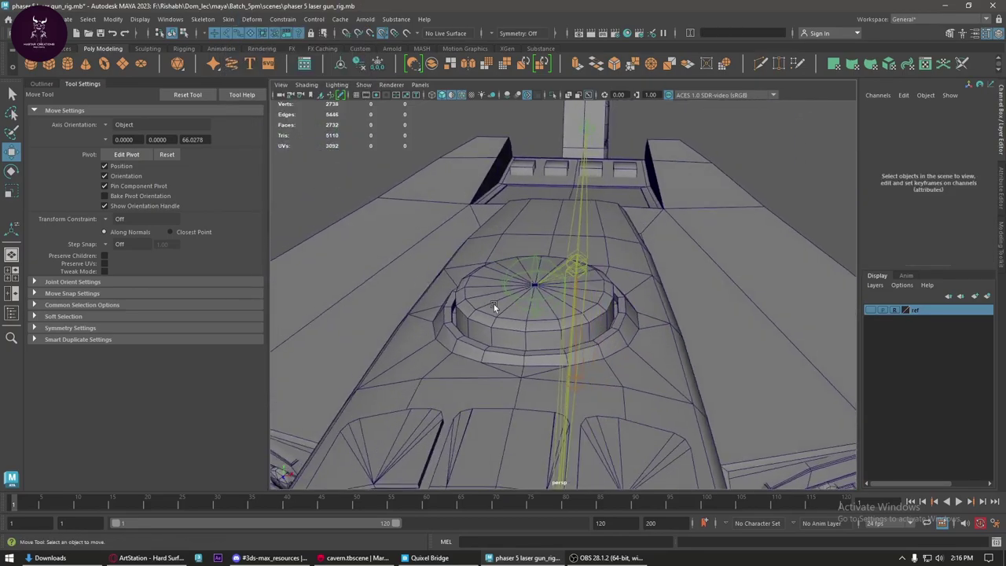
- Select the top cap faces and tilt them with the rotate tool
right_drag(491, 263, 534, 267)
alt+drag(484, 314, 511, 348)
key(e)
drag(416, 354, 452, 378)
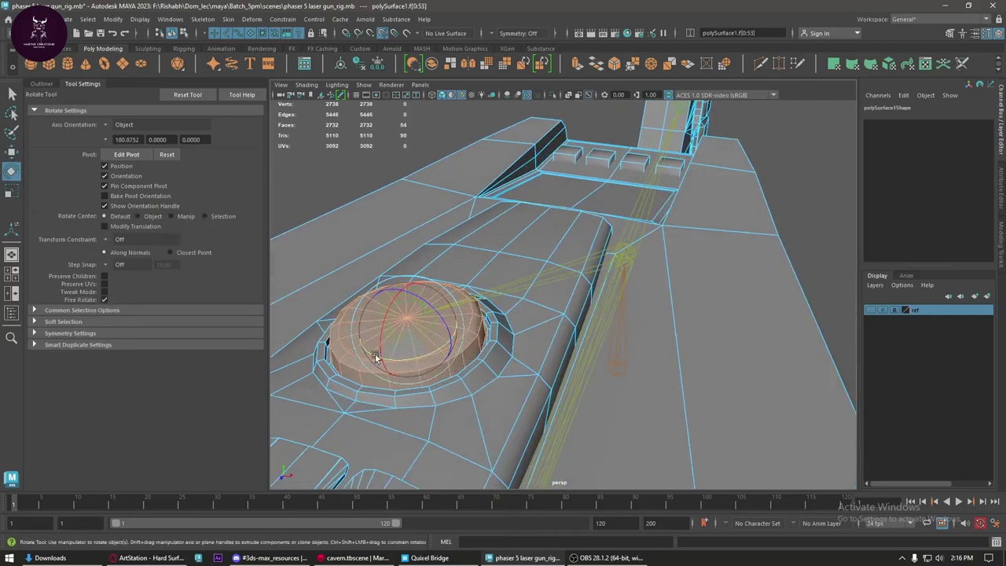
scroll(472, 381, up, 5)
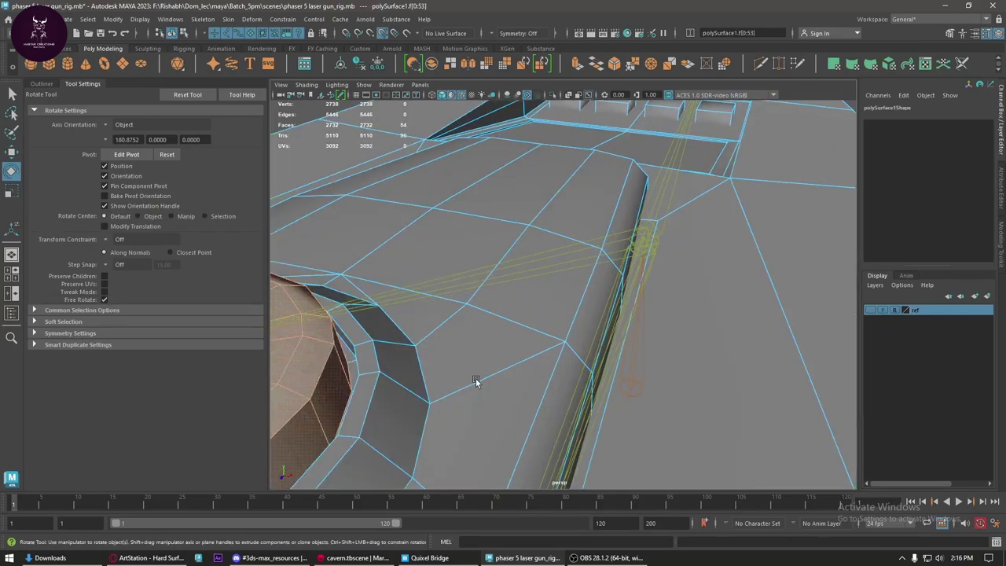
scroll(480, 385, up, 4)
scroll(535, 382, up, 3)
- Isolate the body and merge the opening's inner-rim edge loop to its centre
click(571, 378)
key(ctrl+1)
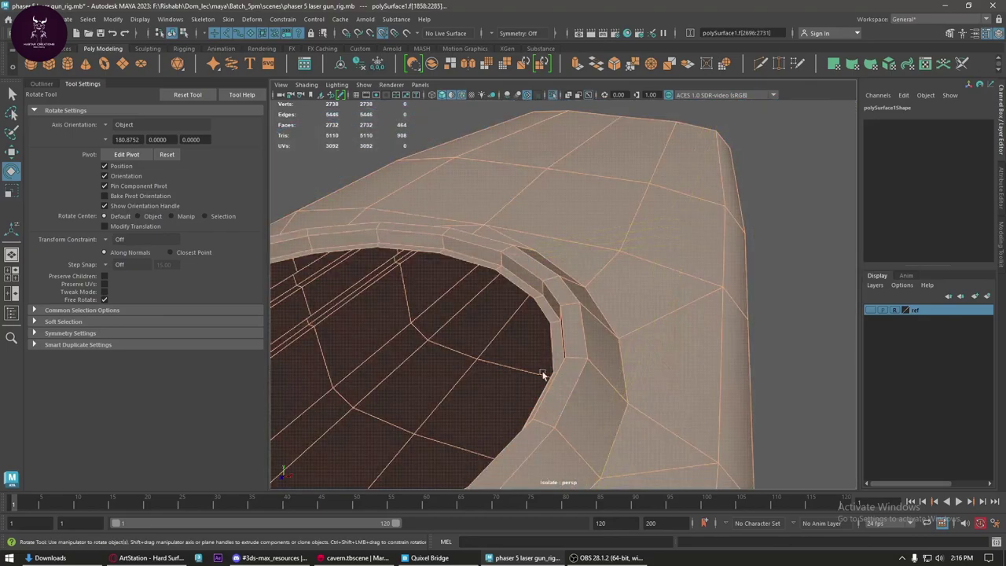
right_drag(540, 250, 528, 296)
click(528, 296)
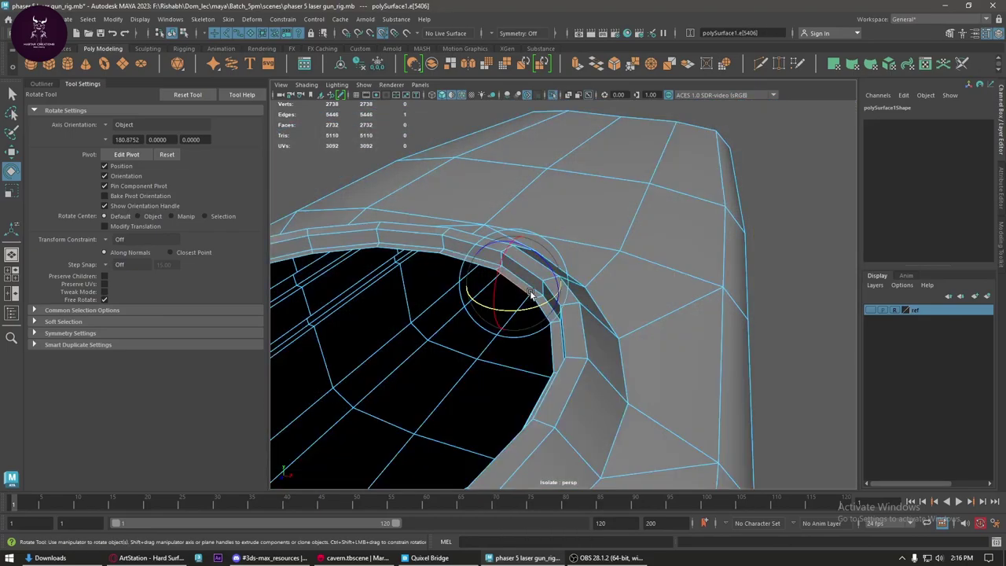
key(w)
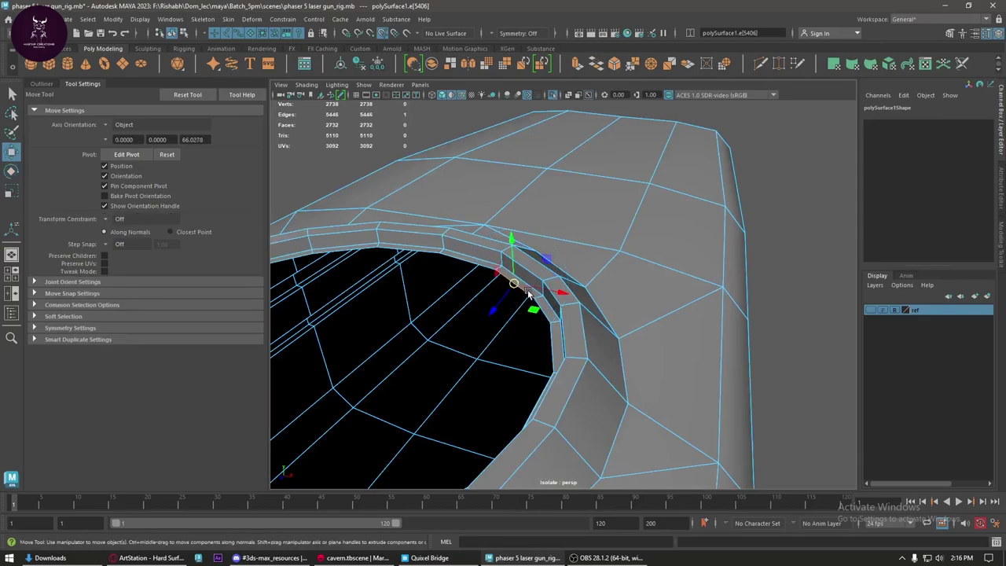
double_click(528, 297)
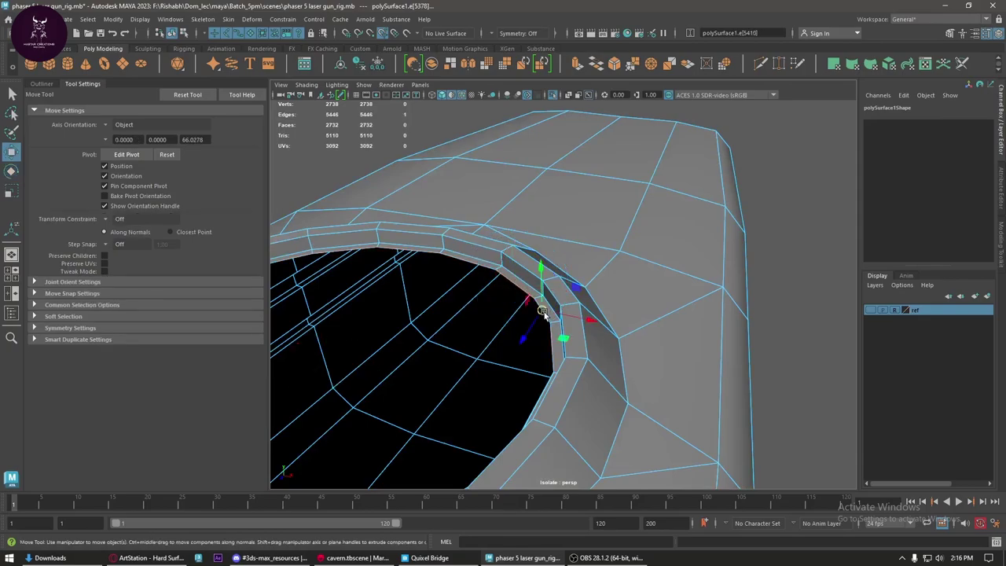
shift+right_drag(541, 314, 541, 240)
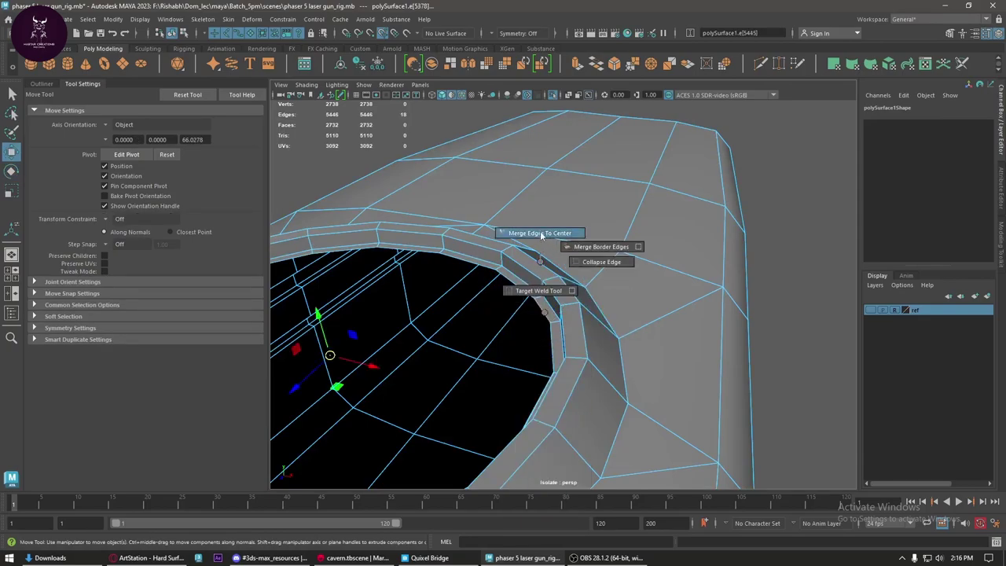
scroll(550, 276, down, 3)
right_drag(557, 277, 679, 199)
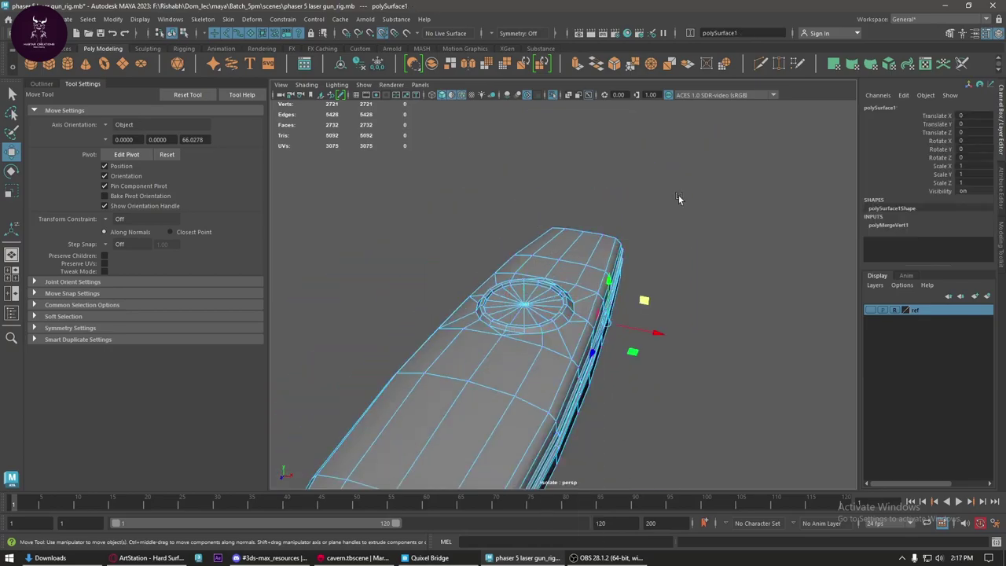
alt+drag(679, 199, 495, 252)
- Show the whole gun again and freeze polySurface1's transformations
click(499, 276)
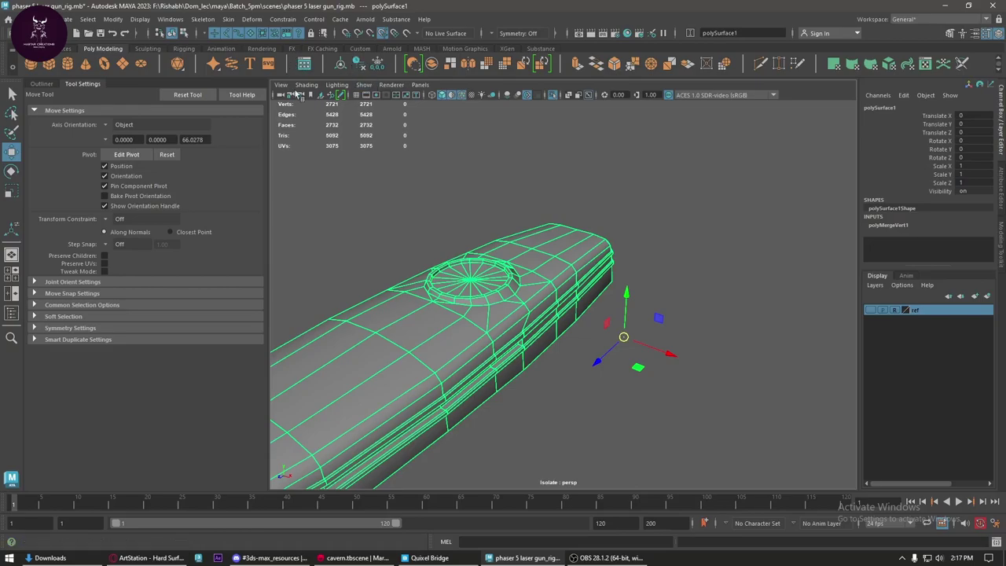
click(553, 95)
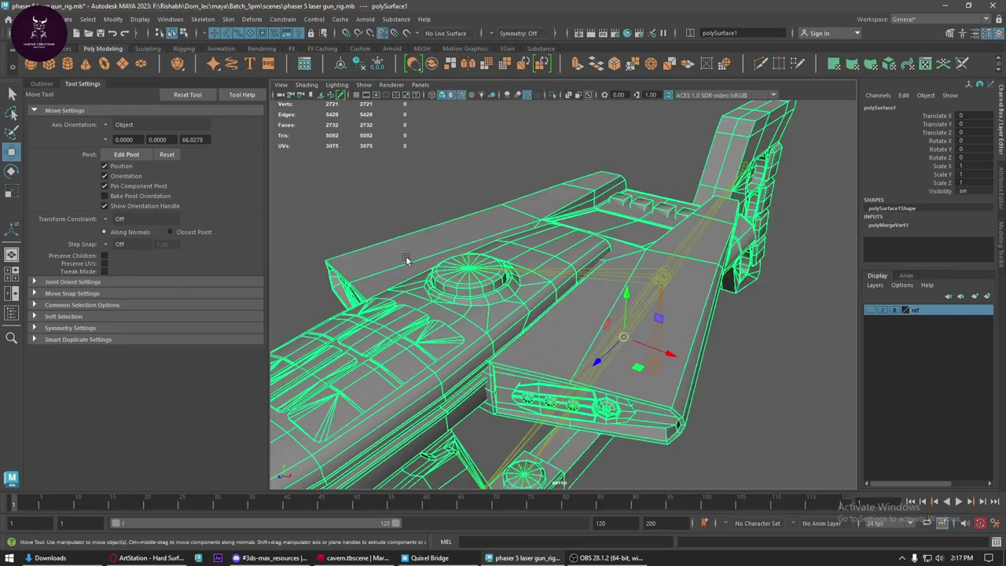
click(359, 63)
click(378, 65)
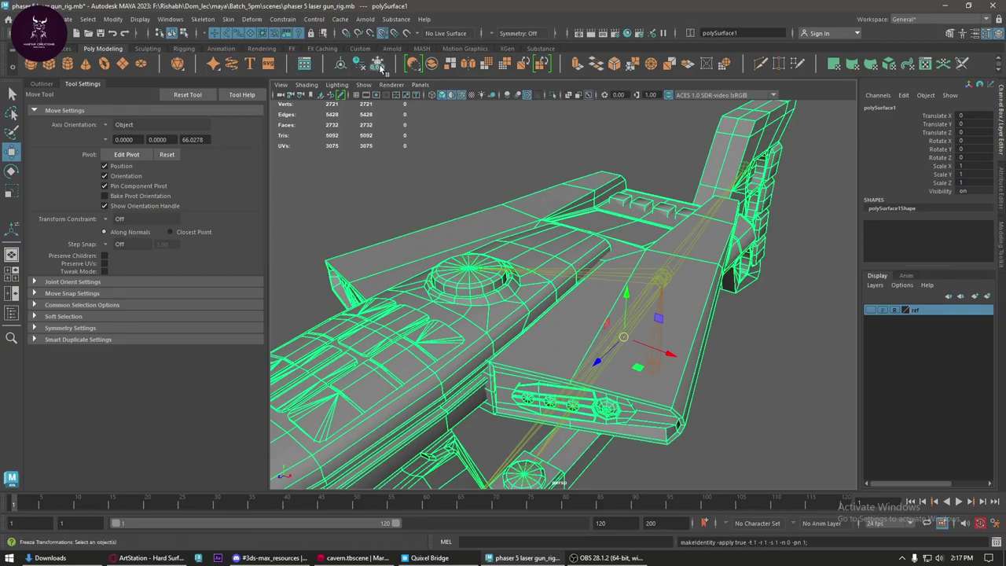
- Orbit around the gun toward the grip and select magazine_jnt
scroll(680, 301, down, 5)
alt+drag(680, 301, 635, 390)
click(636, 390)
scroll(715, 348, up, 6)
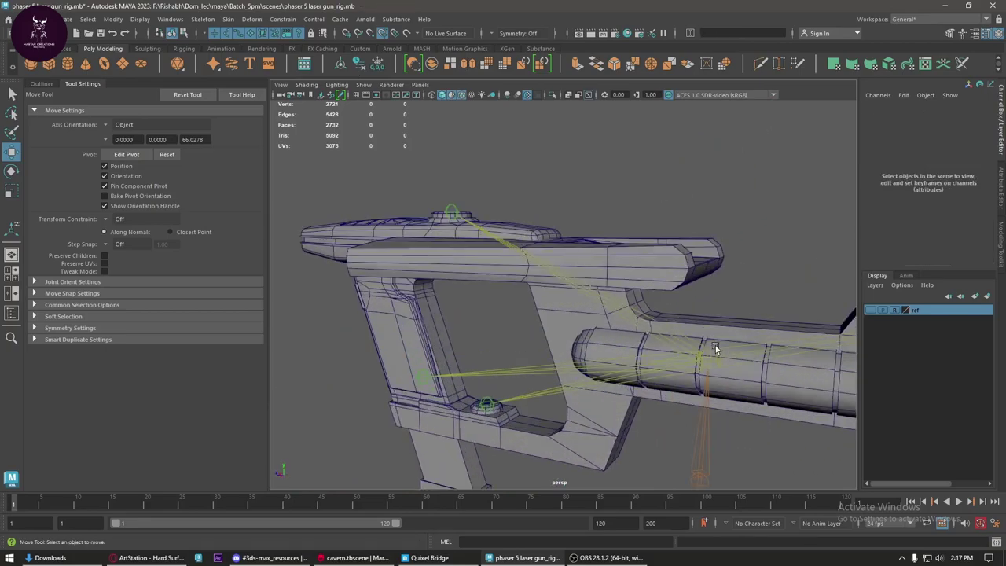
mouse_move(716, 348)
alt+mouse_down()
mouse_move(696, 280)
mouse_move(501, 359)
mouse_move(550, 359)
alt+mouse_up()
scroll(502, 359, down, 5)
scroll(567, 356, up, 5)
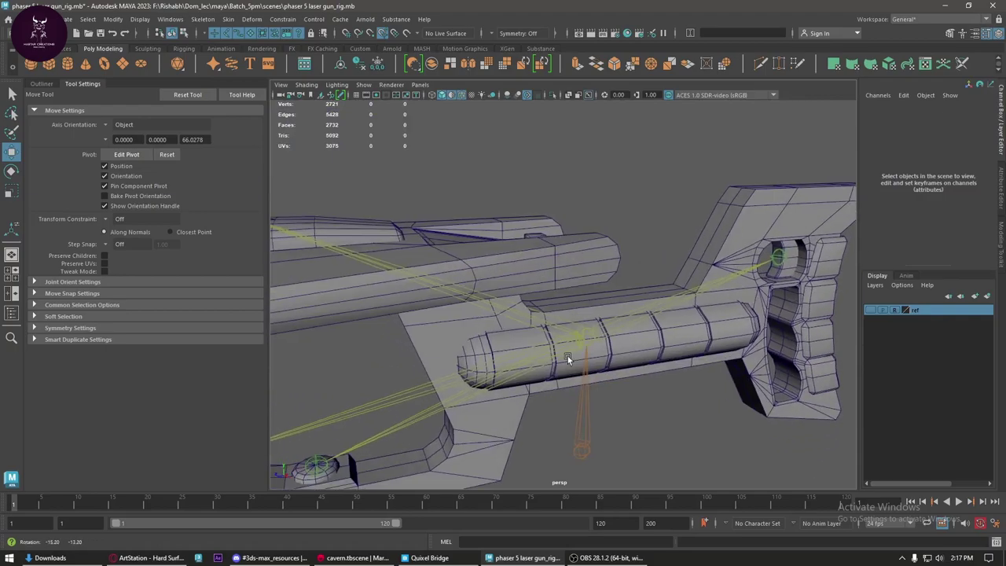
scroll(568, 356, down, 5)
scroll(642, 347, up, 4)
mouse_move(501, 368)
alt+mouse_down()
mouse_move(340, 299)
mouse_move(477, 303)
mouse_move(534, 273)
alt+mouse_up()
click(340, 295)
- In side view, rotate magazine_jnt on X to follow the magazine's slant
key(space)
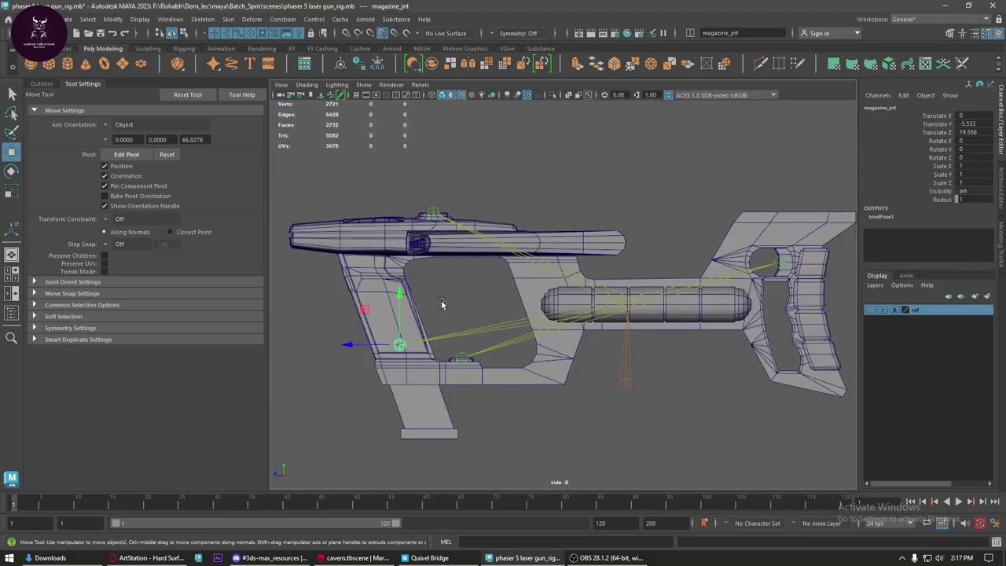
scroll(591, 232, up, 3)
scroll(555, 269, up, 2)
scroll(522, 306, up, 2)
scroll(516, 273, up, 1)
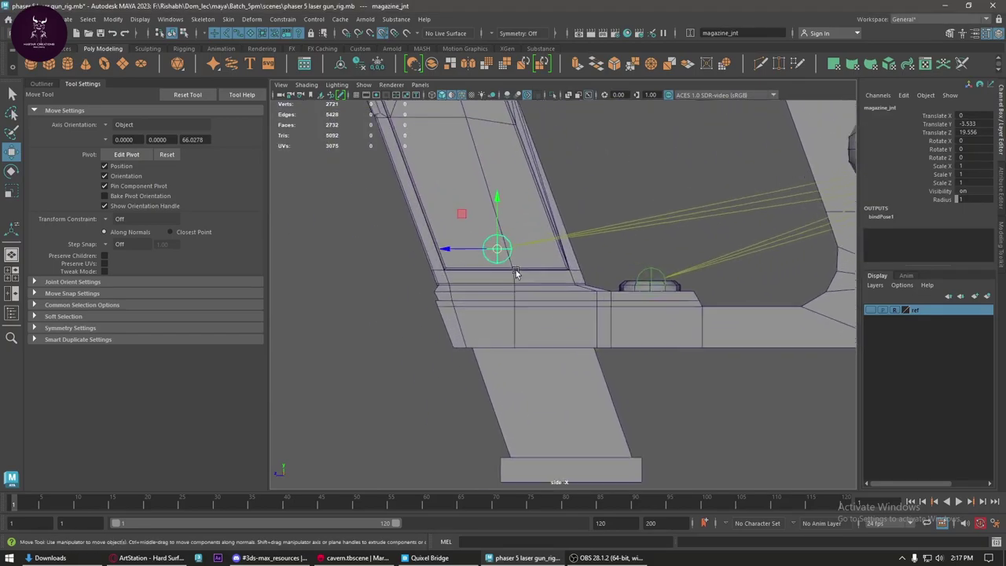
scroll(517, 273, up, 1)
key(e)
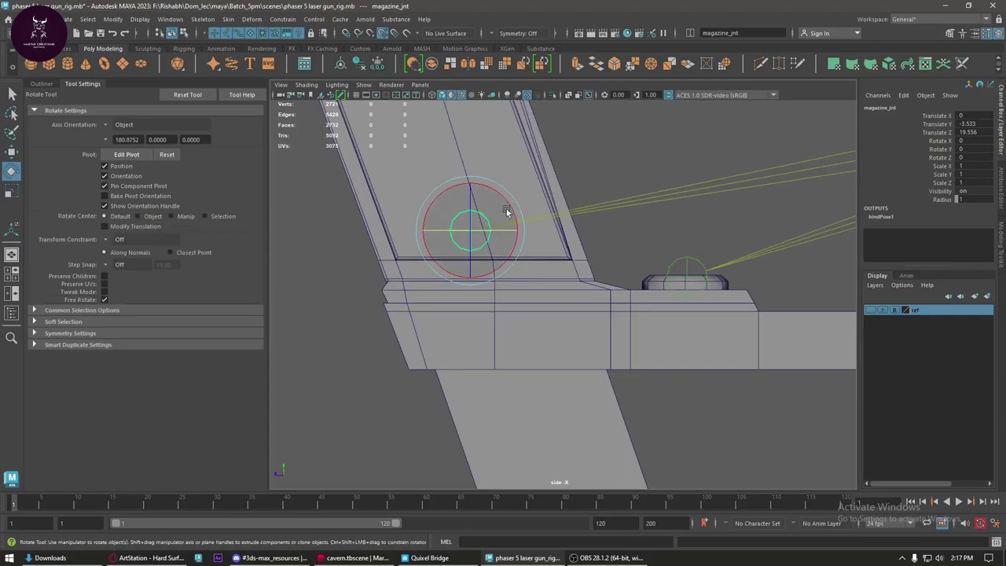
drag(508, 213, 505, 201)
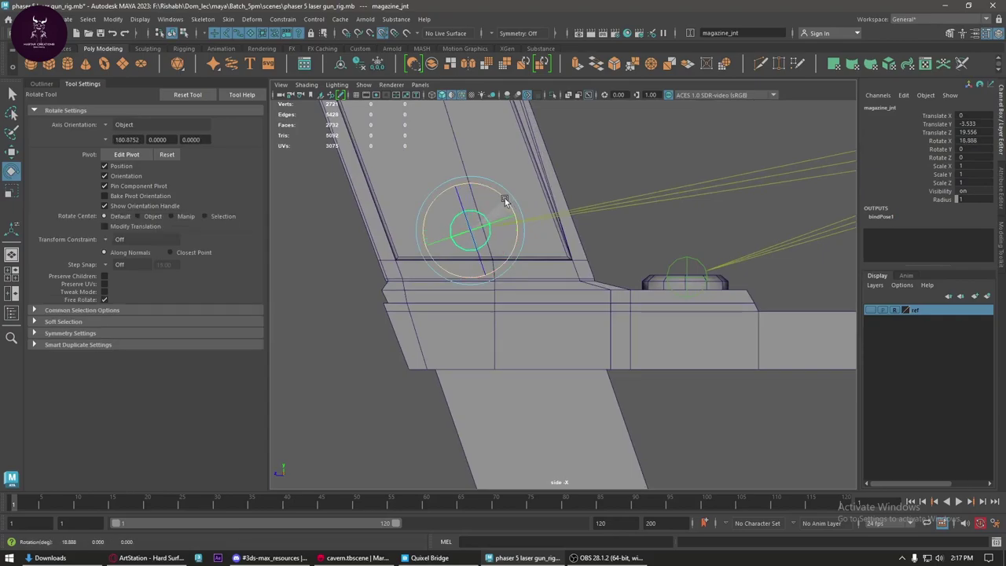
scroll(595, 360, down, 2)
- Fine-tune magazine_jnt to Rotate X 15.762, then clear the selection
key(w)
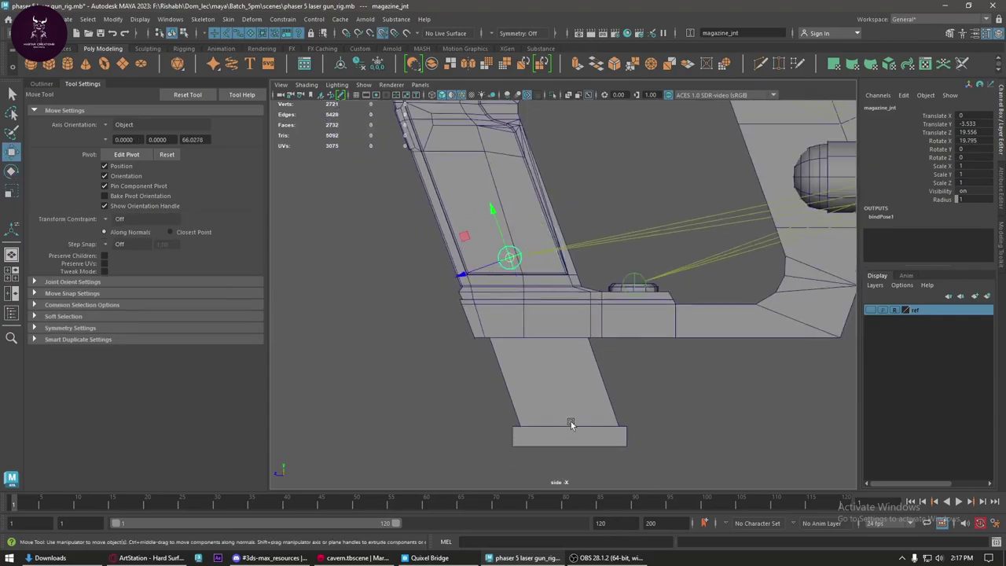
scroll(571, 424, down, 2)
scroll(615, 417, down, 1)
alt+middle_drag(489, 240, 420, 303)
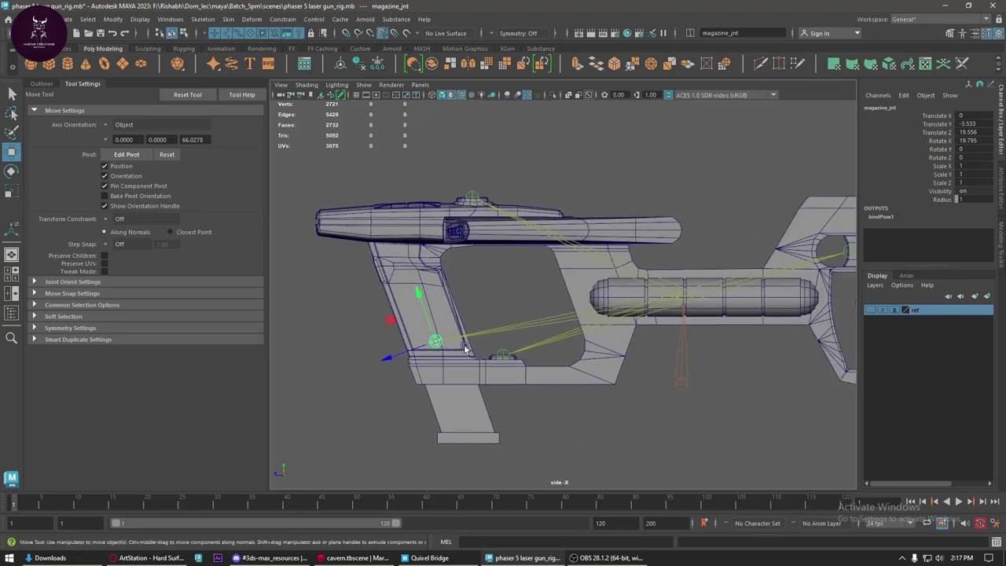
key(e)
drag(472, 315, 474, 316)
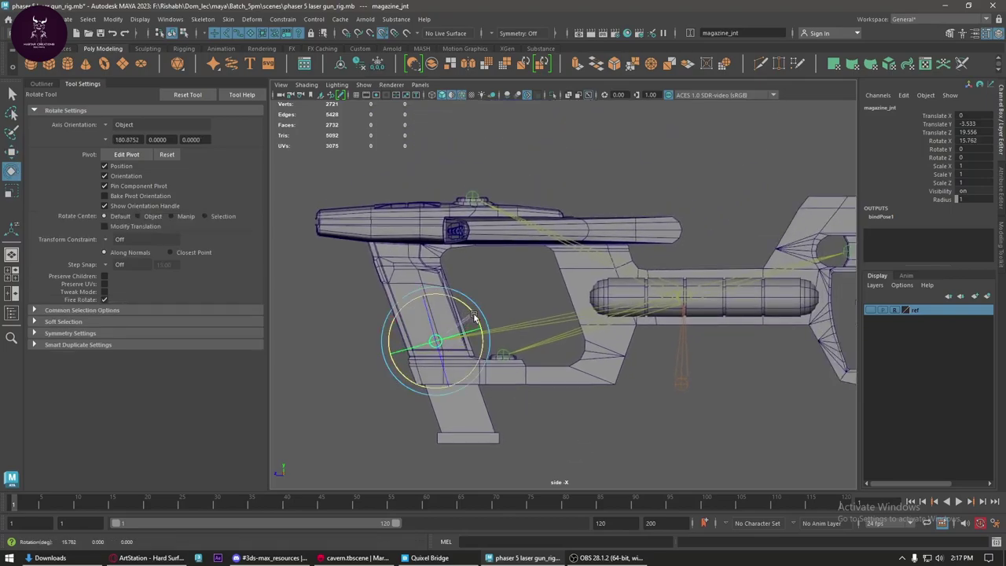
key(w)
mouse_move(473, 313)
alt+middle_down()
mouse_move(616, 407)
mouse_move(552, 433)
alt+middle_up()
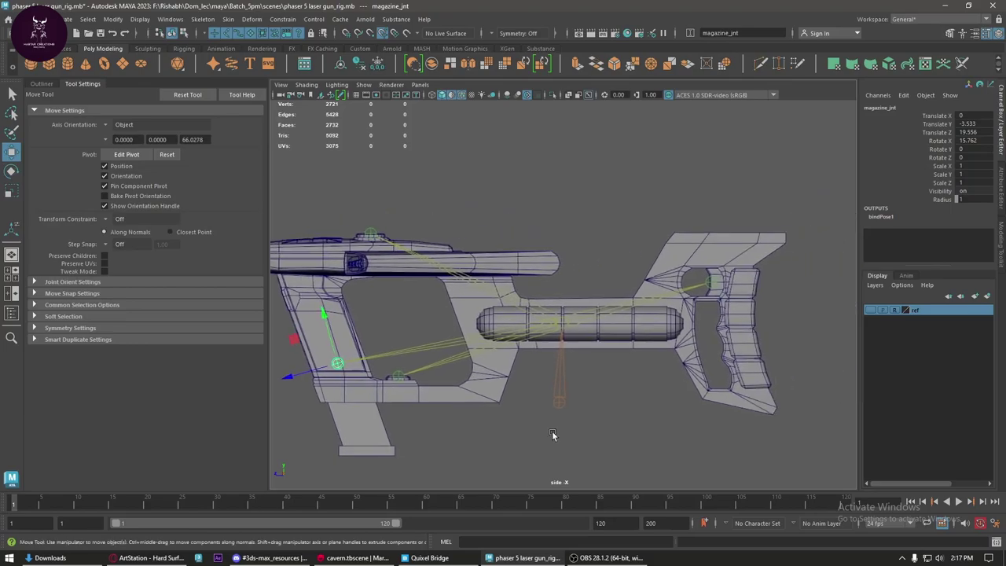
click(547, 407)
- Freeze the gun mesh, then bind it to the root_jnt joint chain, creating skinCluster1
click(671, 332)
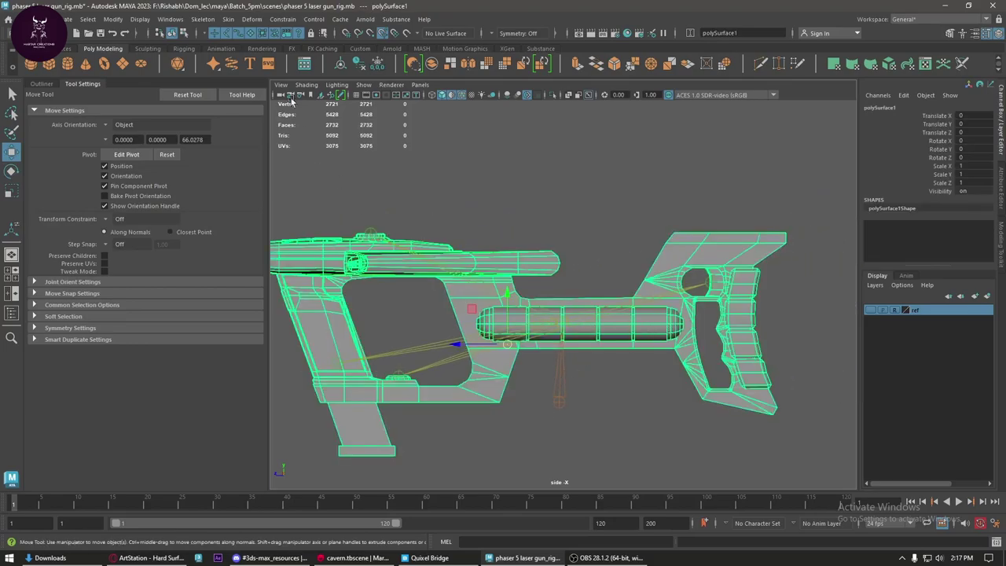
click(367, 67)
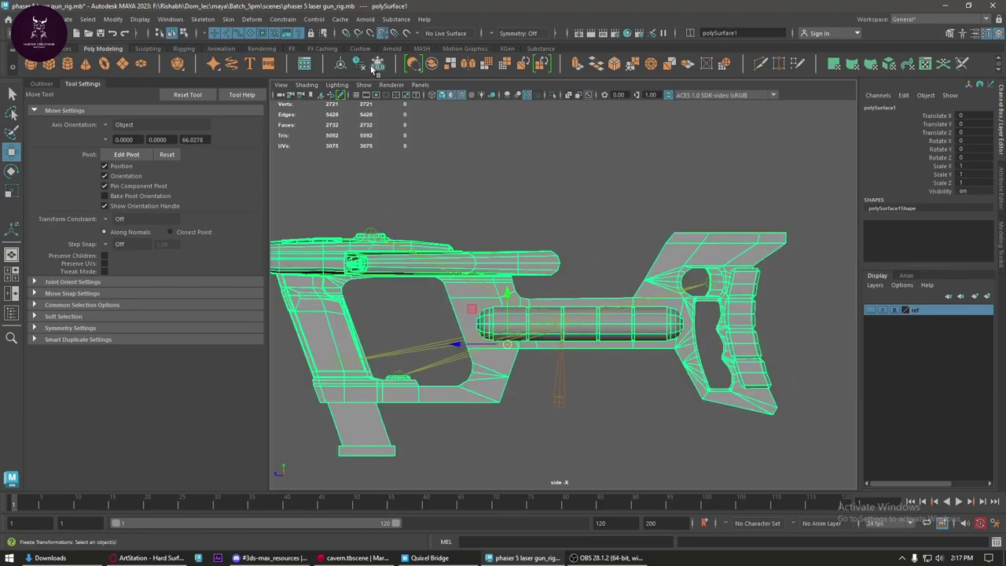
click(559, 400)
shift+click(649, 346)
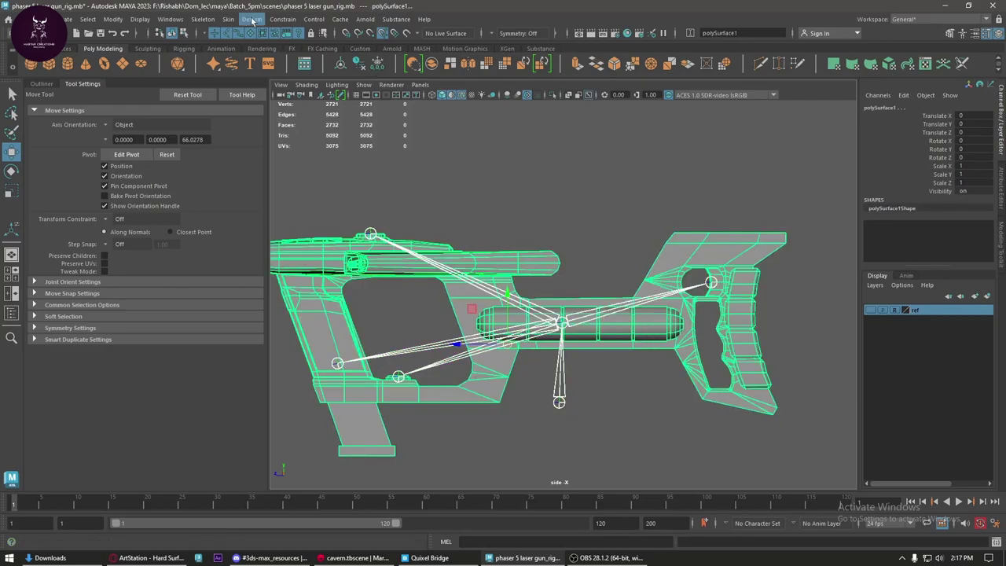
click(228, 19)
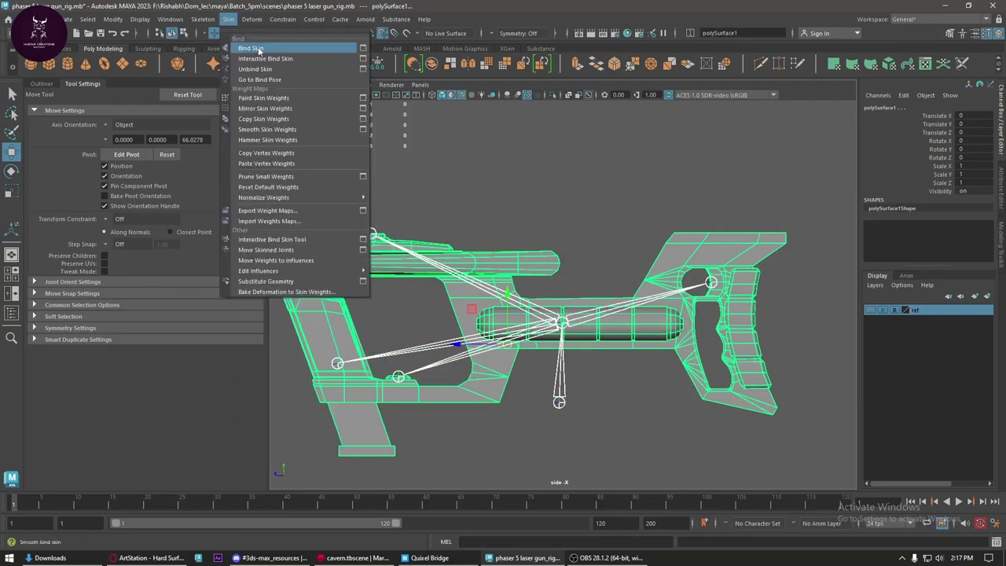
click(259, 50)
click(577, 204)
- Select the faces inside the stock hole and add the magazine faces
click(684, 264)
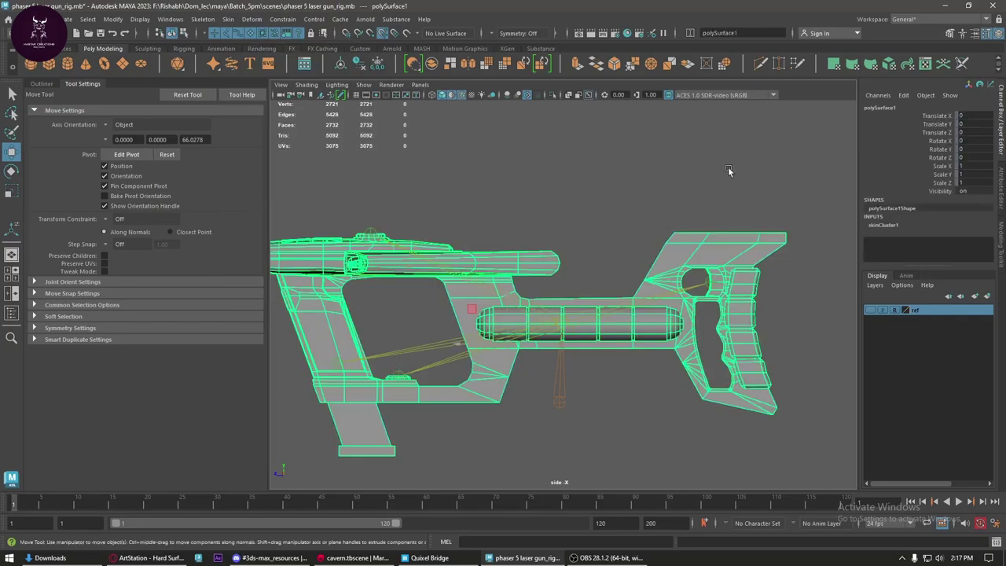
right_drag(728, 166, 730, 274)
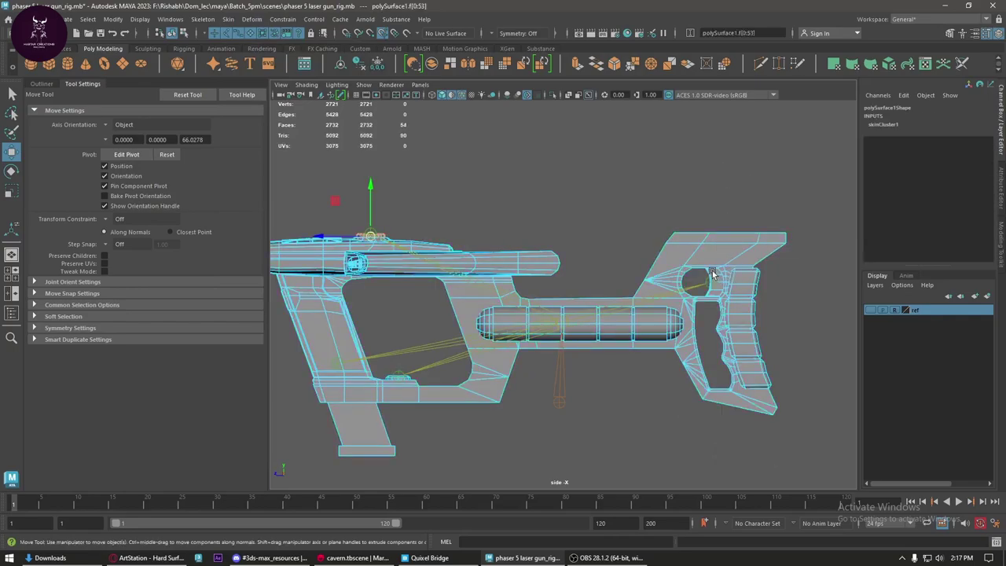
double_click(713, 274)
scroll(367, 397, up, 2)
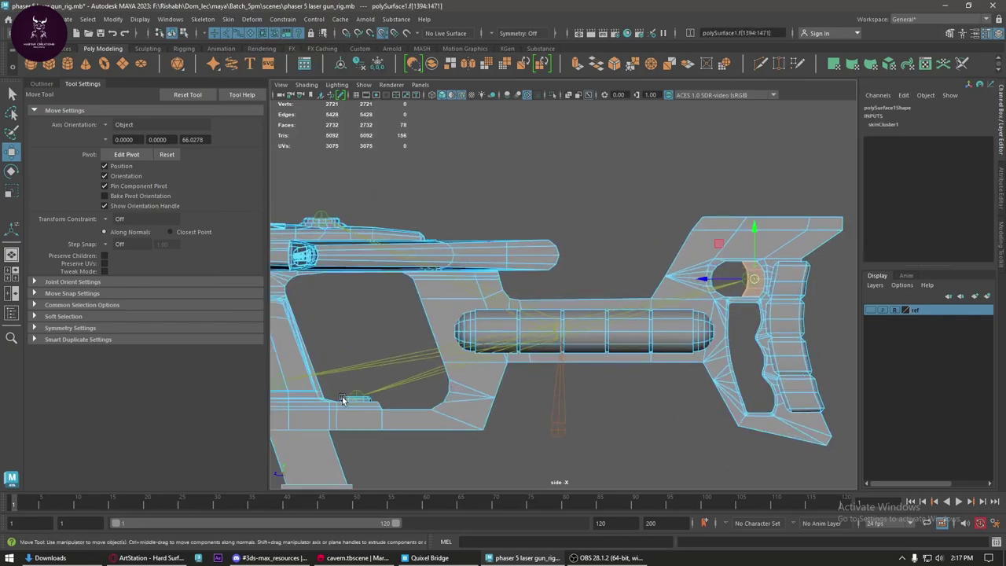
alt+middle_drag(365, 416, 496, 346)
shift+double_click(456, 400)
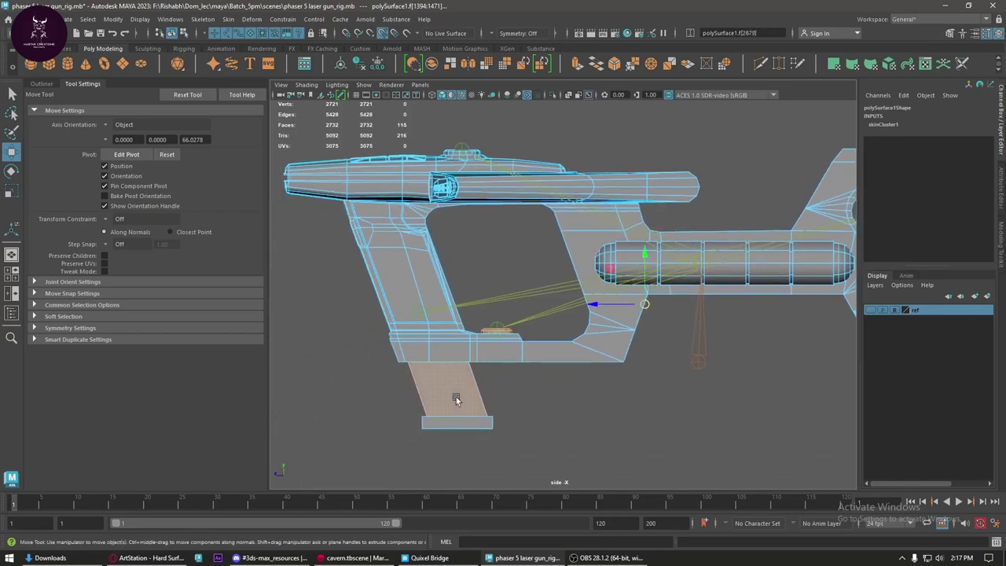
- Add the lower barrel tube faces to the selection
scroll(498, 240, up, 1)
scroll(498, 240, up, 1)
scroll(498, 240, up, 2)
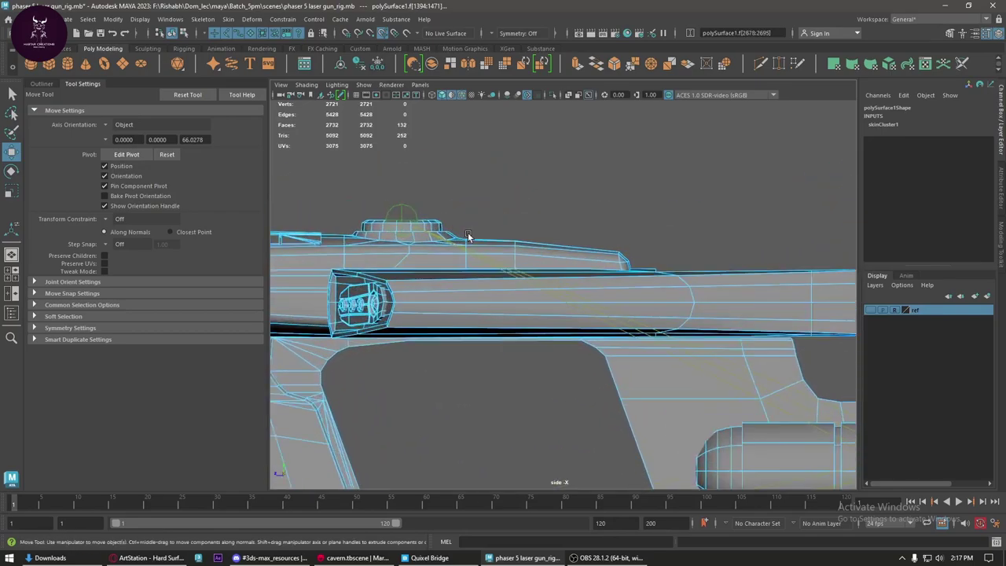
scroll(426, 214, up, 1)
scroll(417, 214, down, 3)
shift+double_click(607, 330)
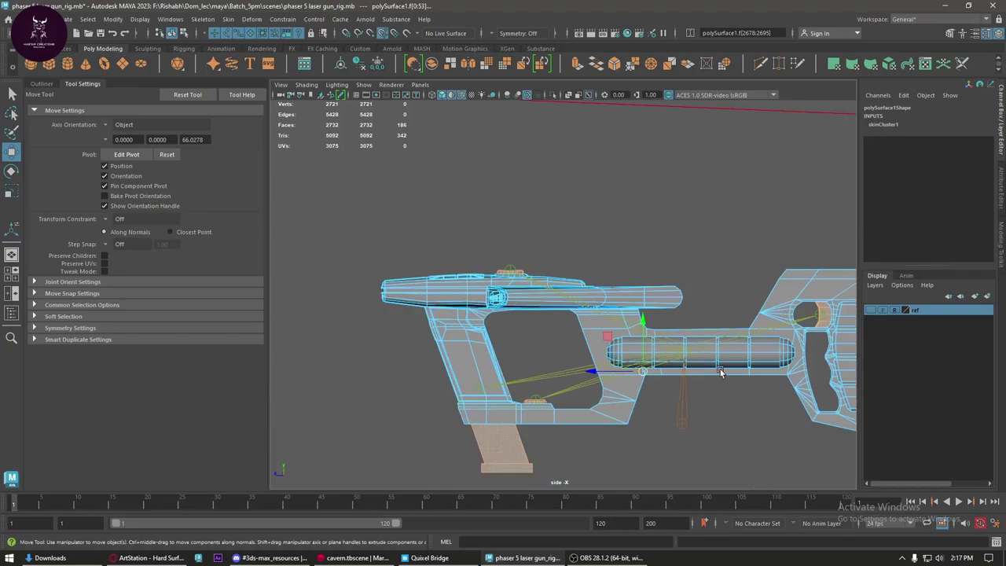
scroll(607, 330, down, 1)
alt+middle_drag(538, 278, 599, 276)
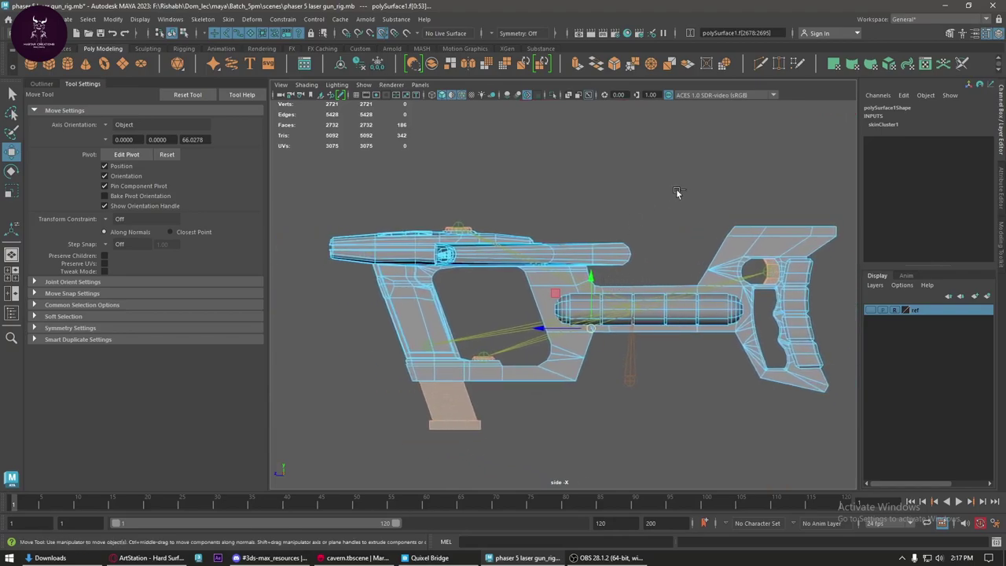
- Invert the face selection, convert it to vertices, and start the Paint Skin Weights Tool
key(ctrl+shift+i)
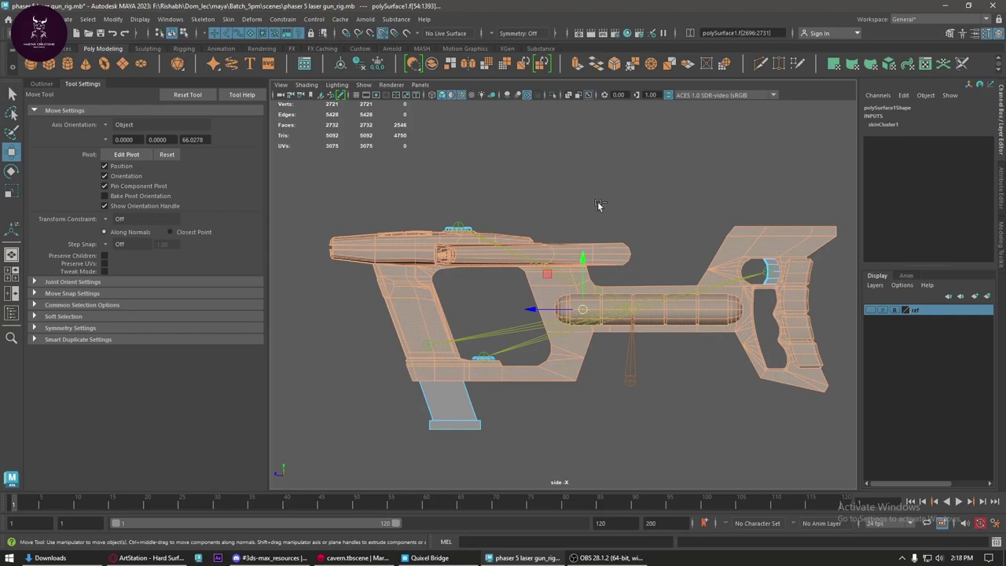
ctrl+right_click(597, 203)
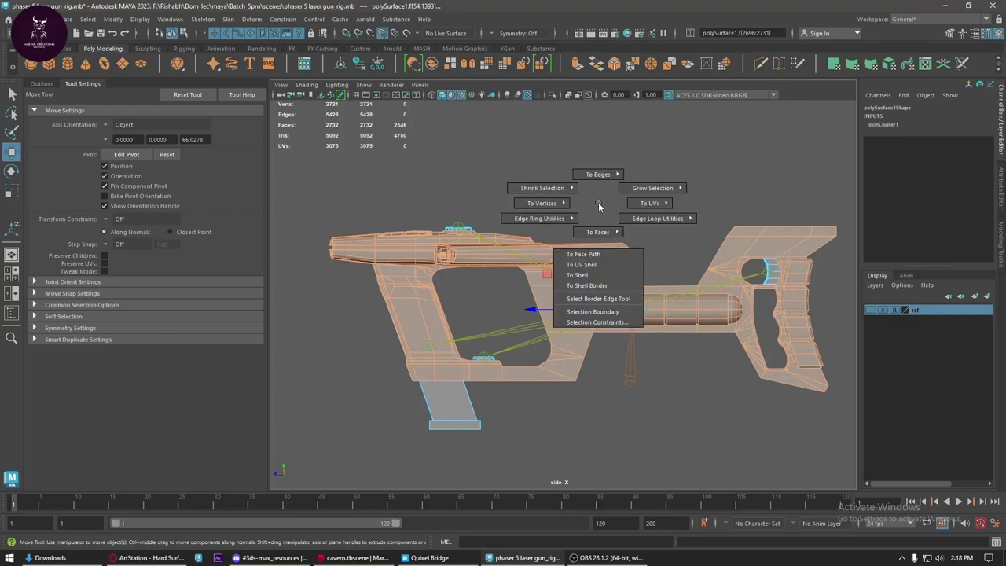
ctrl+right_drag(600, 206, 491, 210)
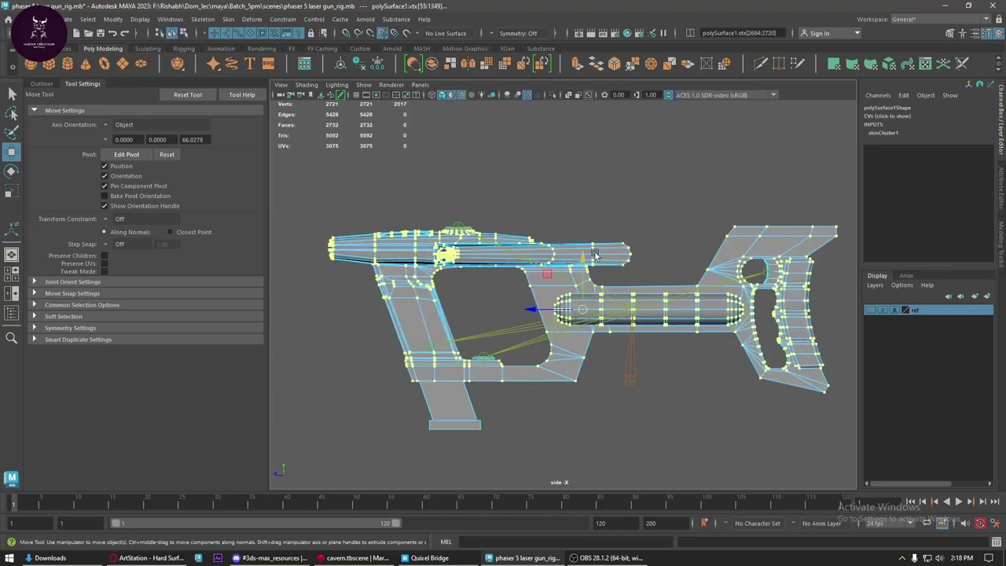
right_drag(595, 254, 541, 239)
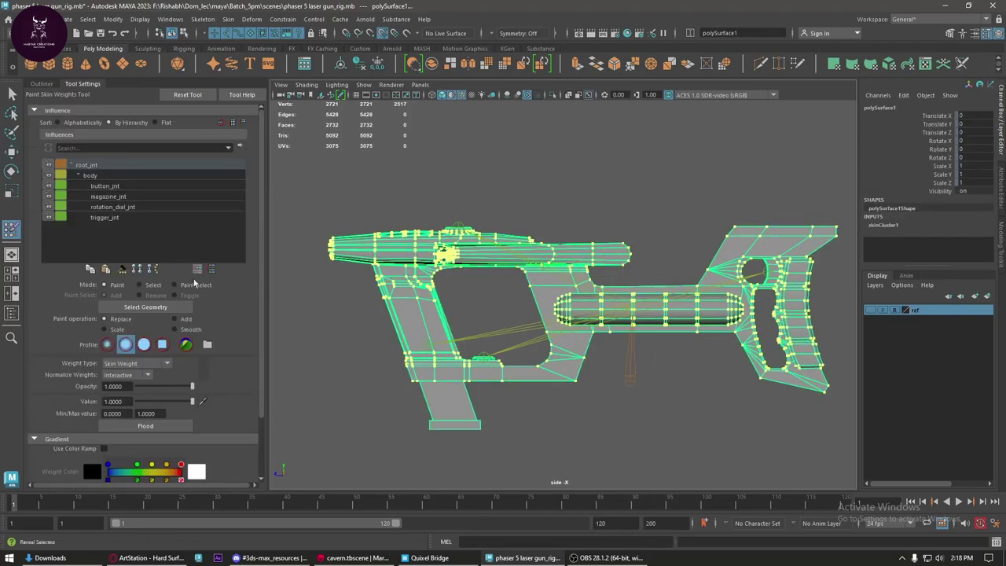
- In Paint mode, flood the selected vertices with weight 1.0 on the body influence
click(154, 285)
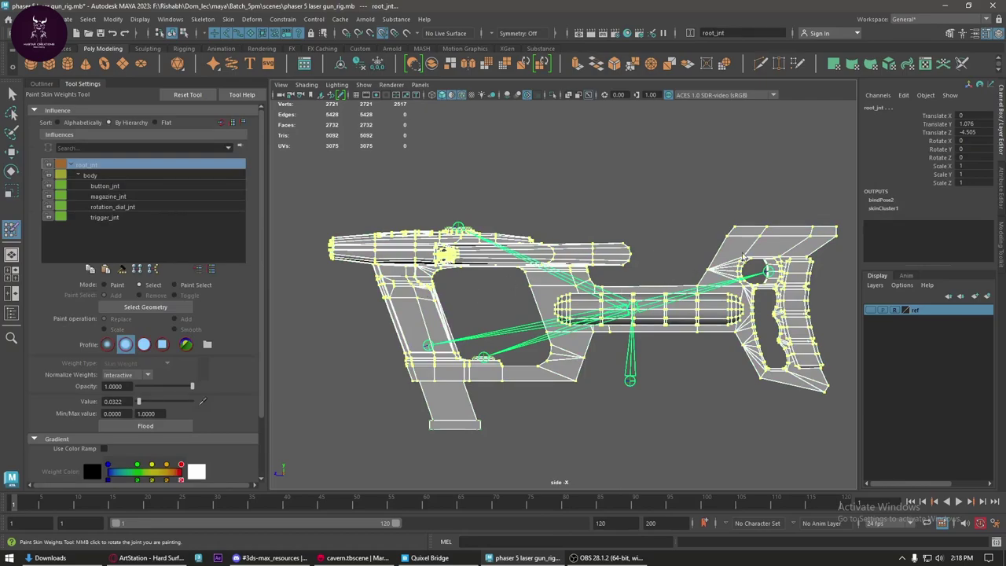
click(117, 285)
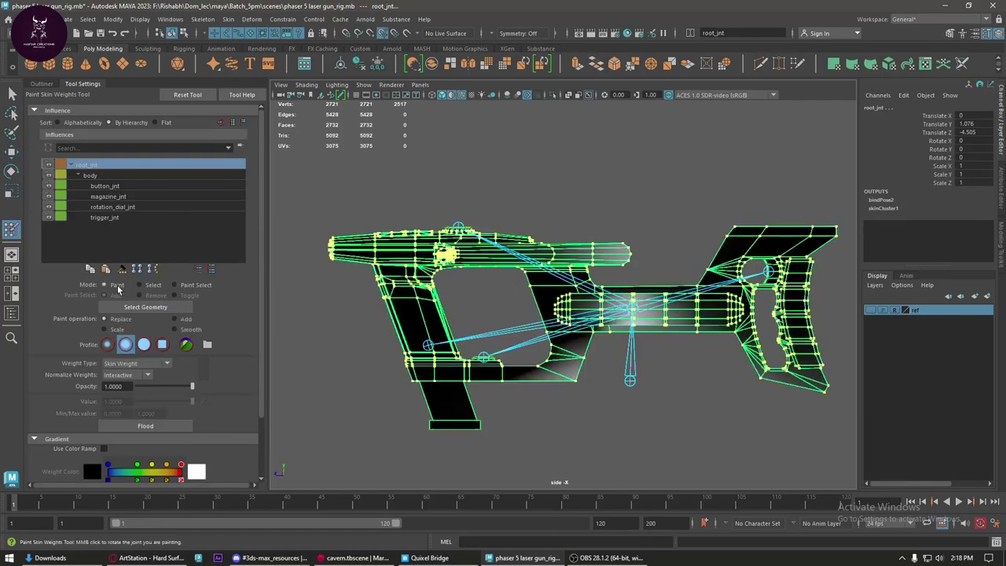
click(132, 175)
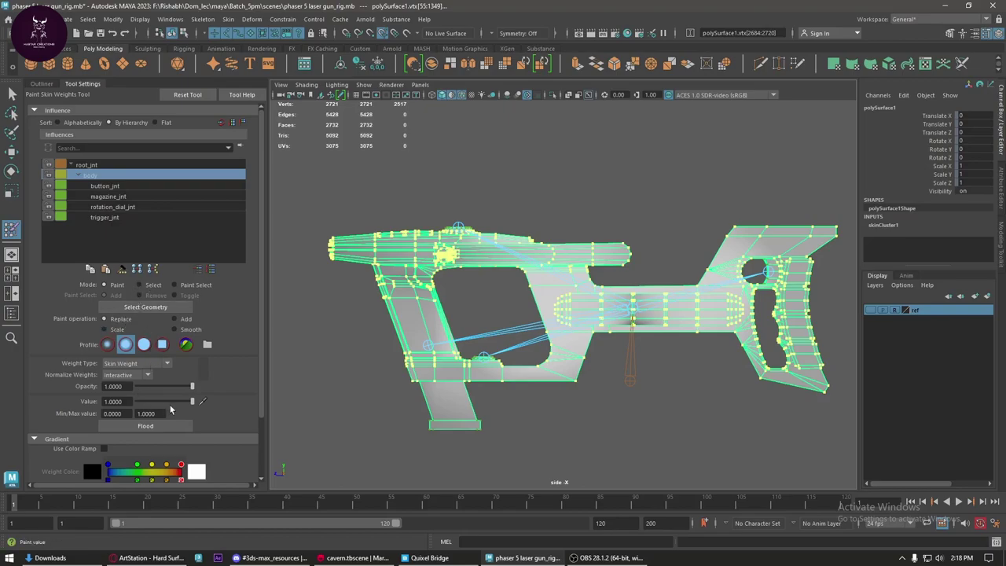
click(165, 428)
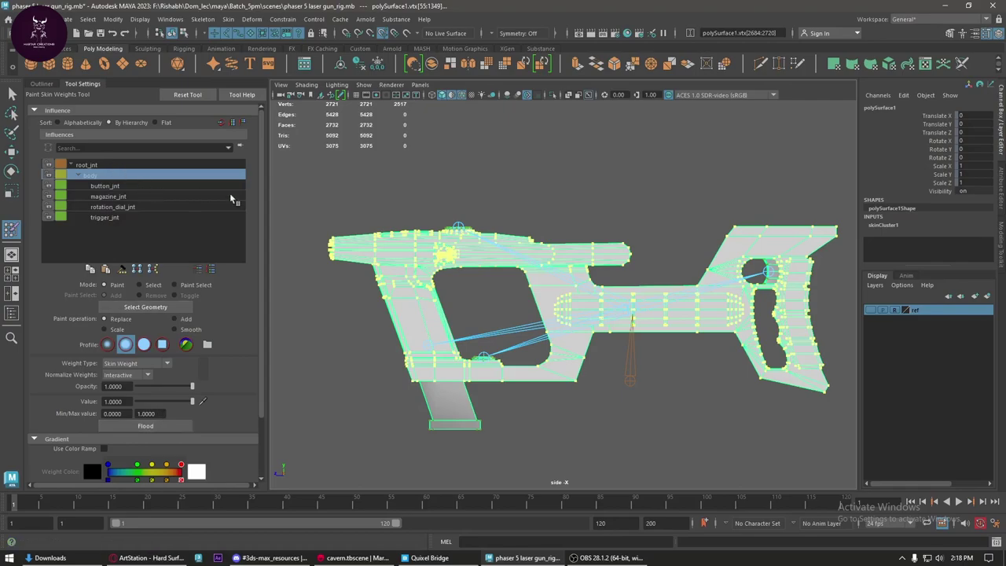
scroll(466, 217, up, 3)
- Select the gun mesh and frame its rear grip in the viewport
key(w)
scroll(630, 191, up, 2)
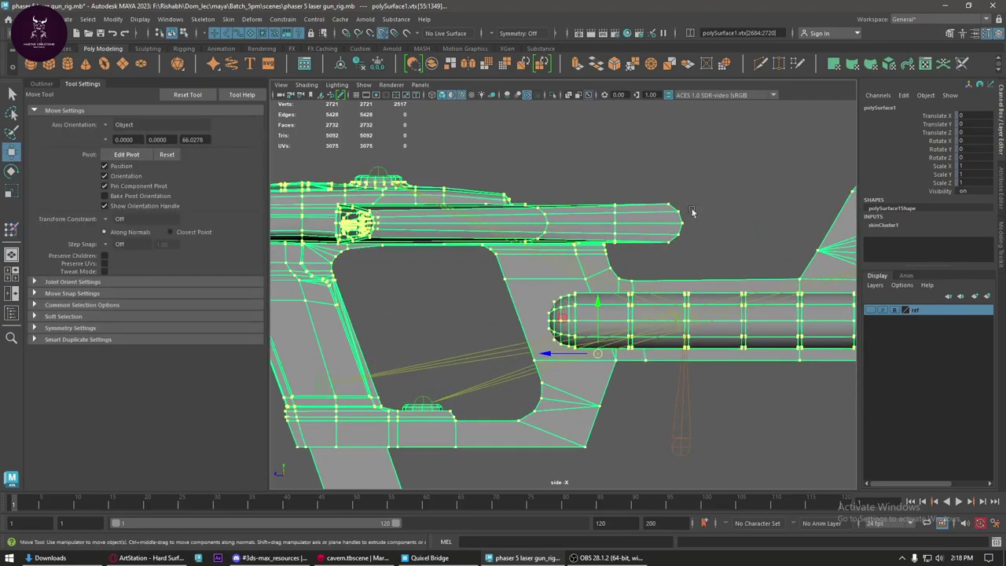
alt+middle_drag(630, 191, 418, 191)
right_drag(674, 203, 744, 168)
click(741, 212)
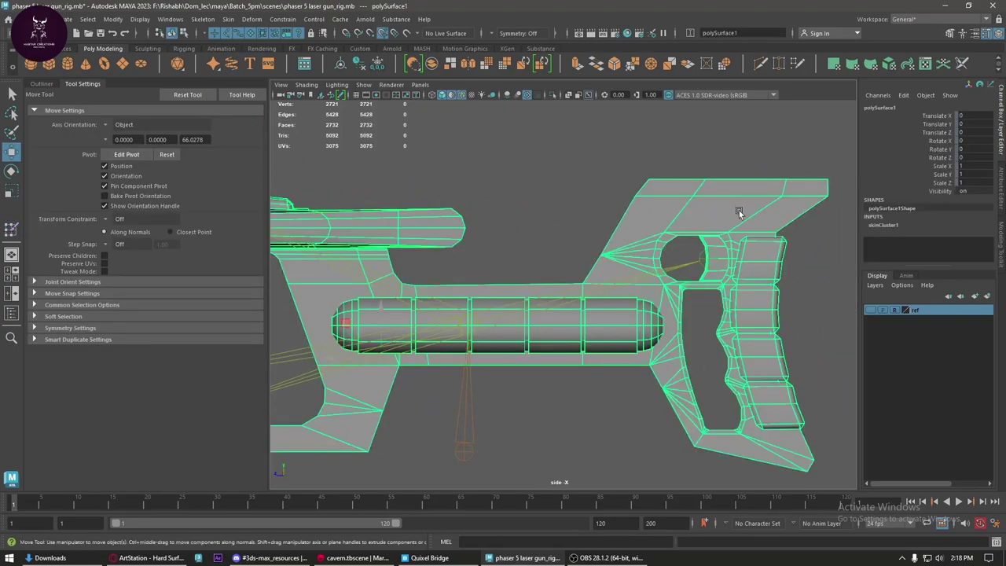
alt+middle_drag(741, 213, 585, 220)
scroll(584, 220, up, 2)
scroll(578, 189, up, 2)
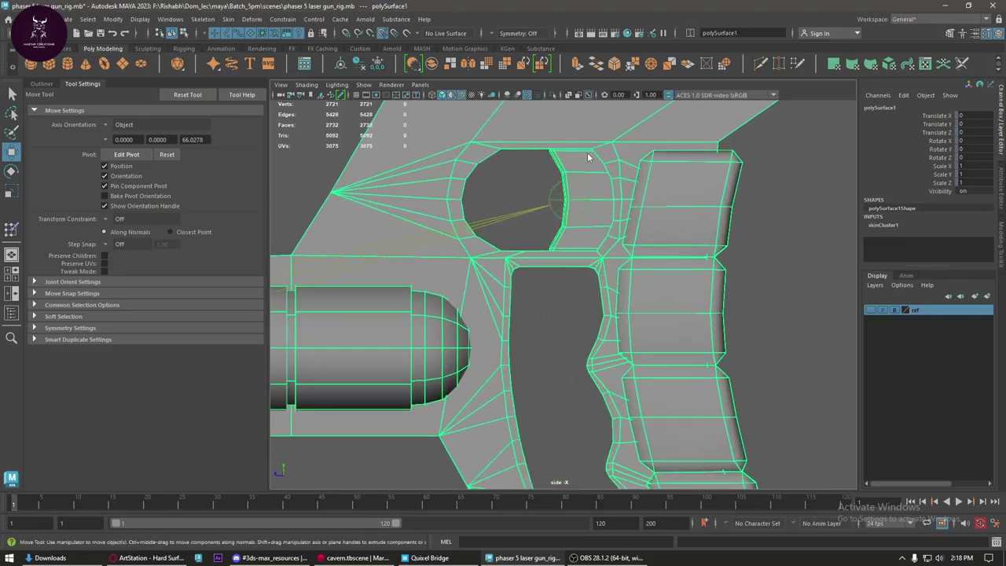
- Select the curved face strip beside the grip's hole and isolate it in view
right_drag(586, 177, 579, 159)
click(579, 165)
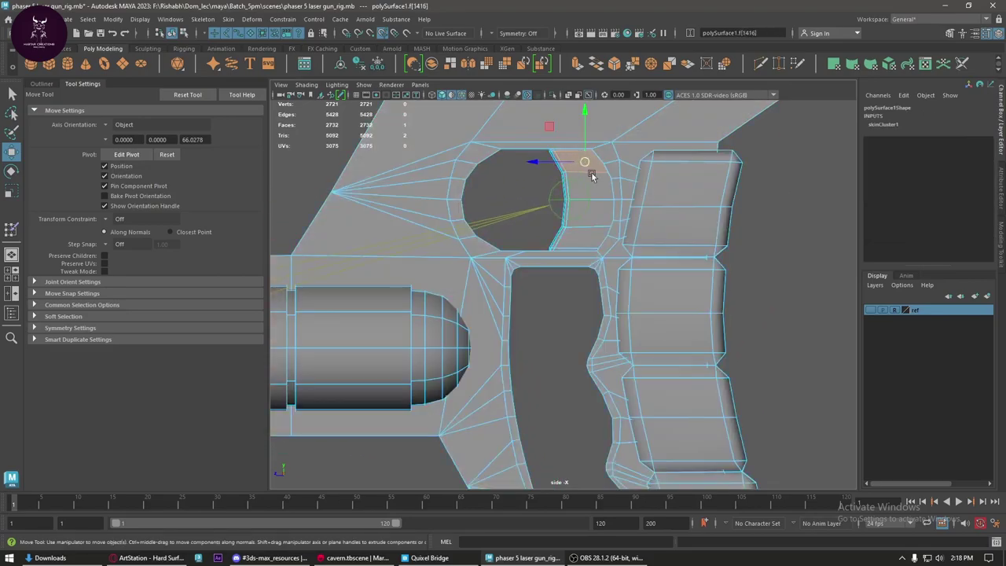
double_click(580, 165)
scroll(558, 161, up, 1)
scroll(555, 157, up, 1)
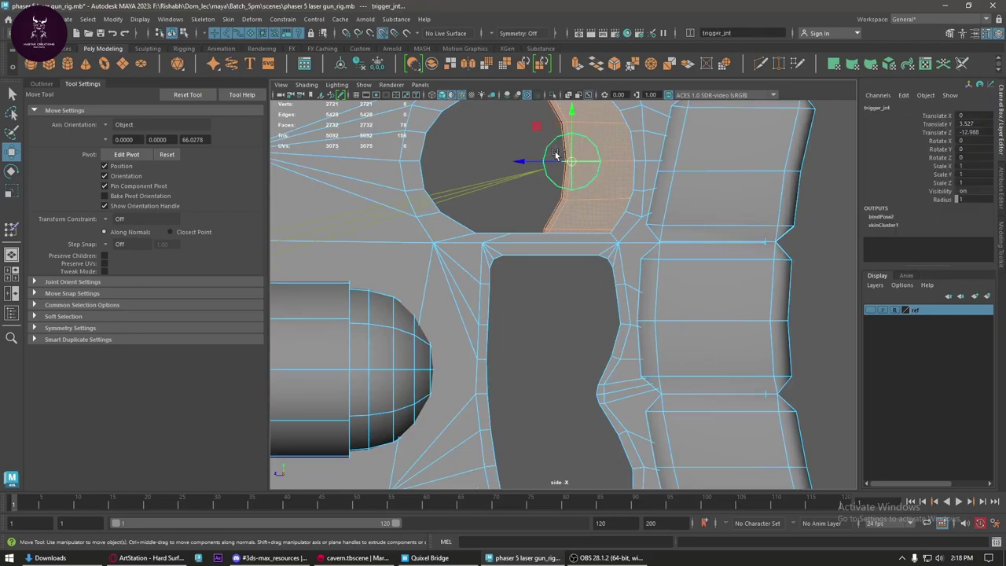
key(ctrl+1)
key(f)
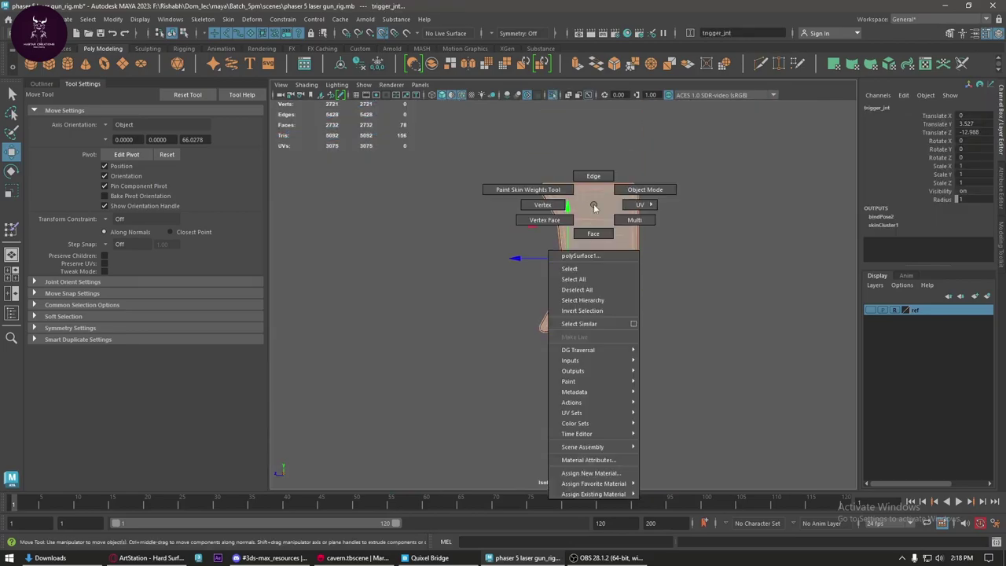
- Flood the strip with full 1.0 weight on trigger_jnt, then show the whole gun again
right_drag(594, 207, 522, 189)
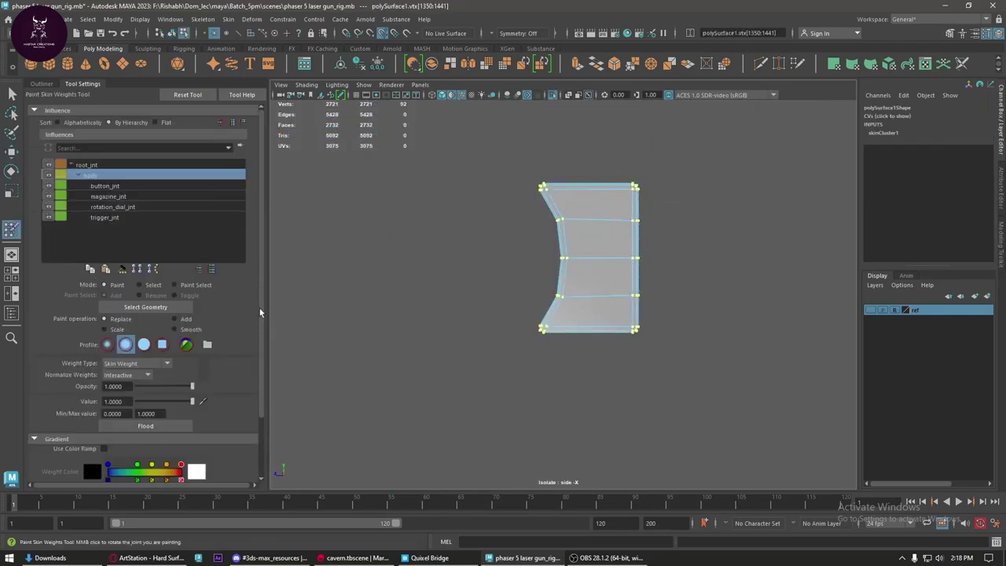
click(130, 220)
click(154, 427)
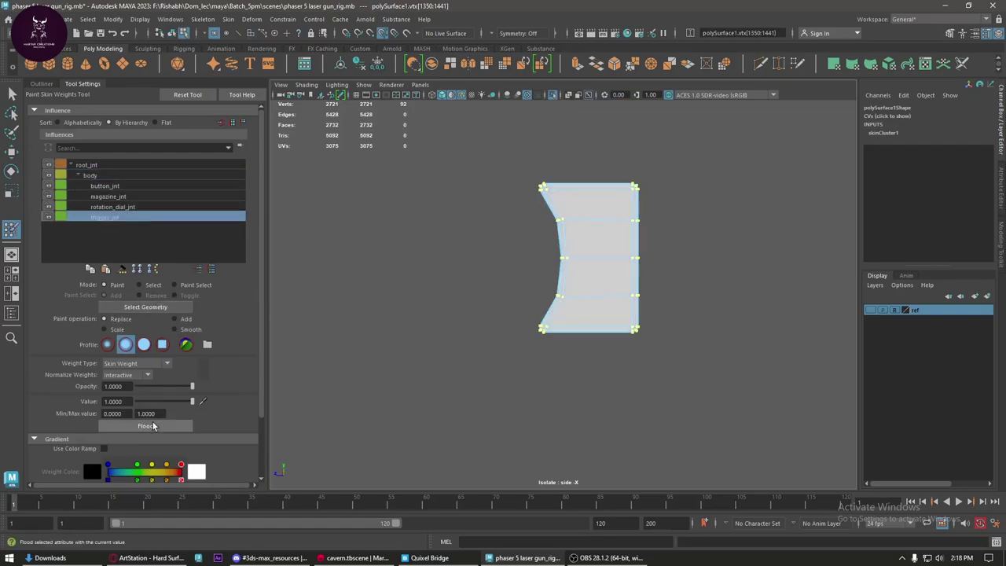
click(554, 95)
scroll(606, 269, down, 5)
scroll(542, 274, down, 3)
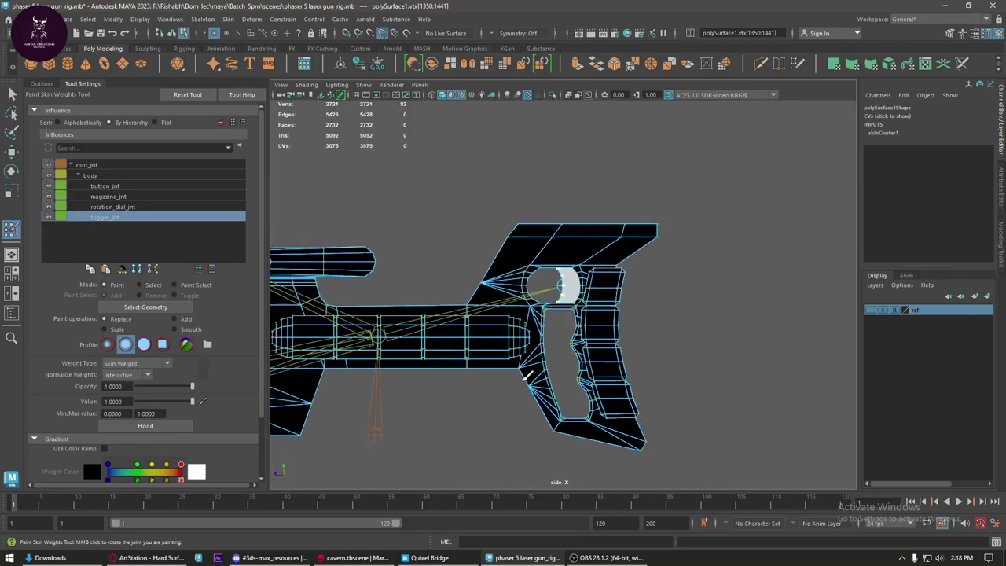
key(w)
scroll(508, 235, up, 4)
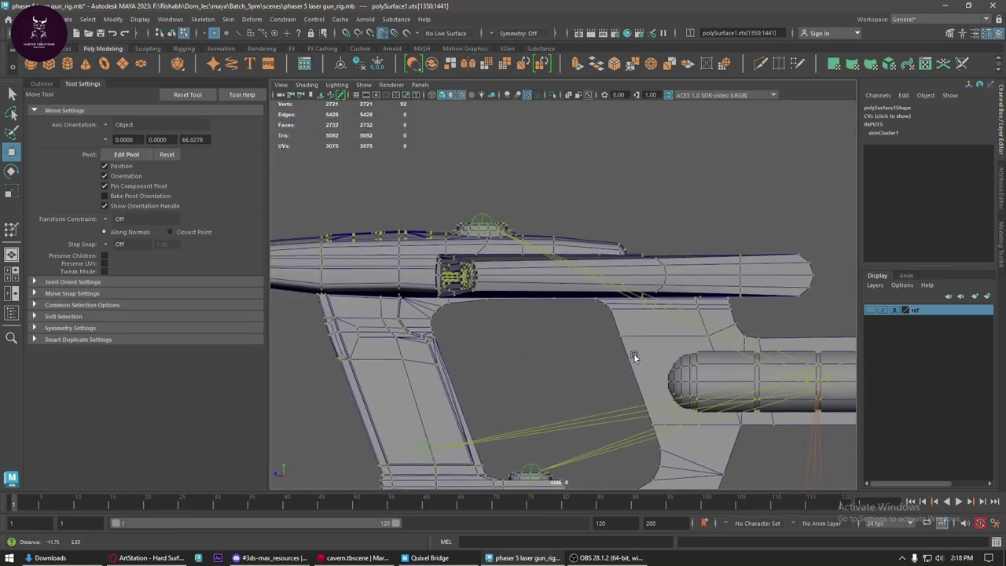
- Zoom to the dome on top of the gun and select its whole face shell
alt+middle_drag(633, 353, 488, 221)
scroll(488, 221, up, 4)
alt+middle_drag(394, 204, 593, 299)
click(580, 252)
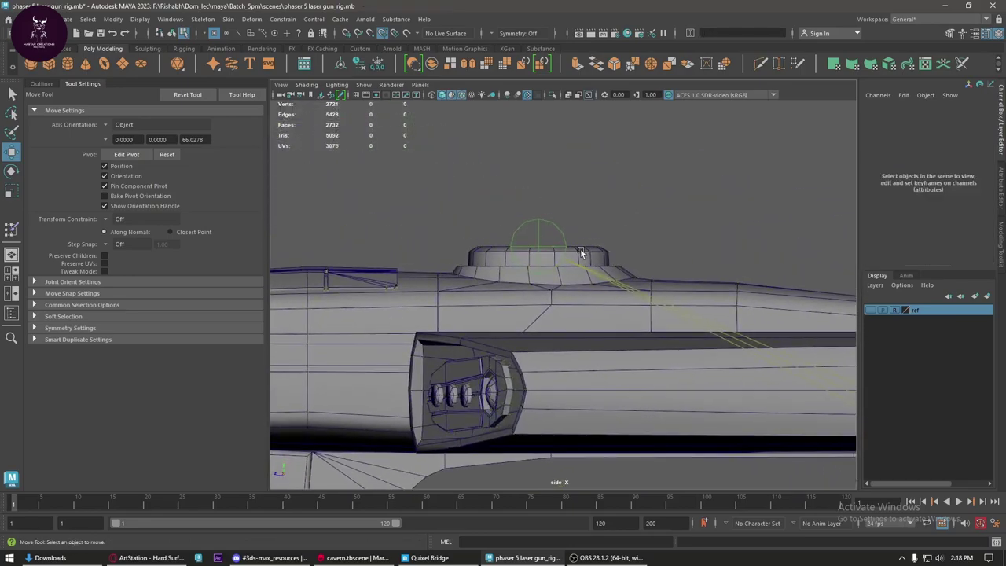
key(F11)
click(588, 255)
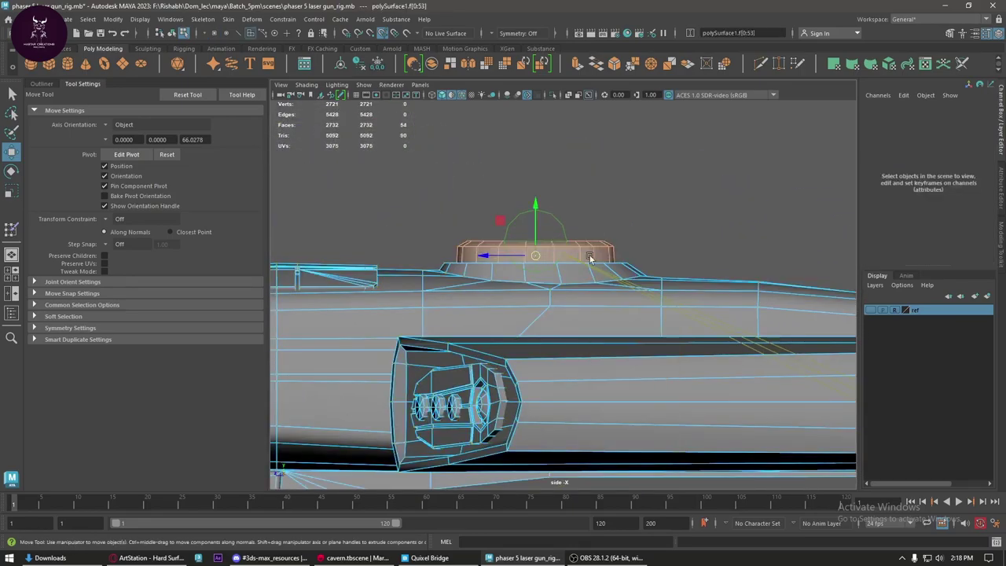
double_click(589, 258)
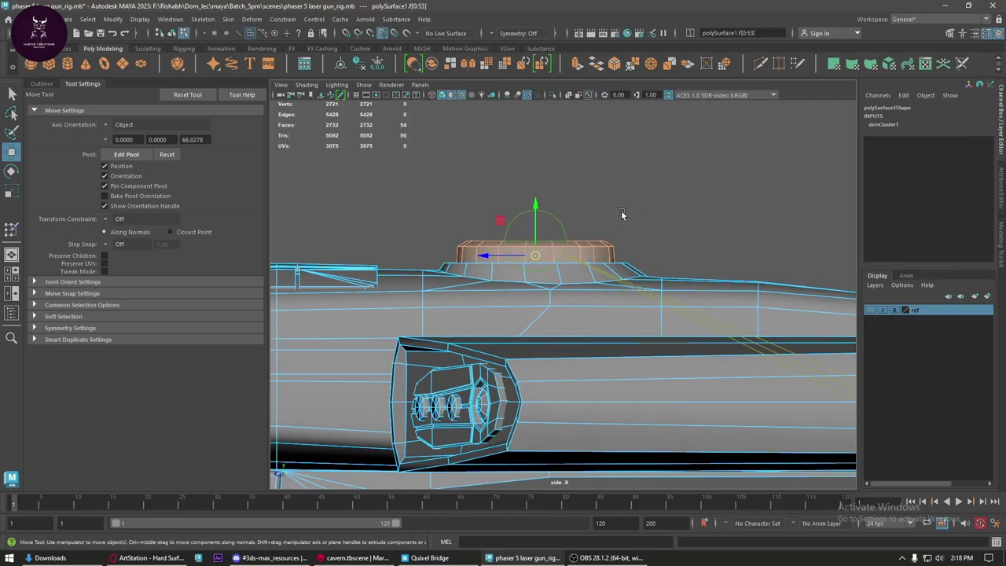
- Flood the dome cap with full 1.0 weight on rotation_dial_jnt
right_drag(598, 248, 558, 232)
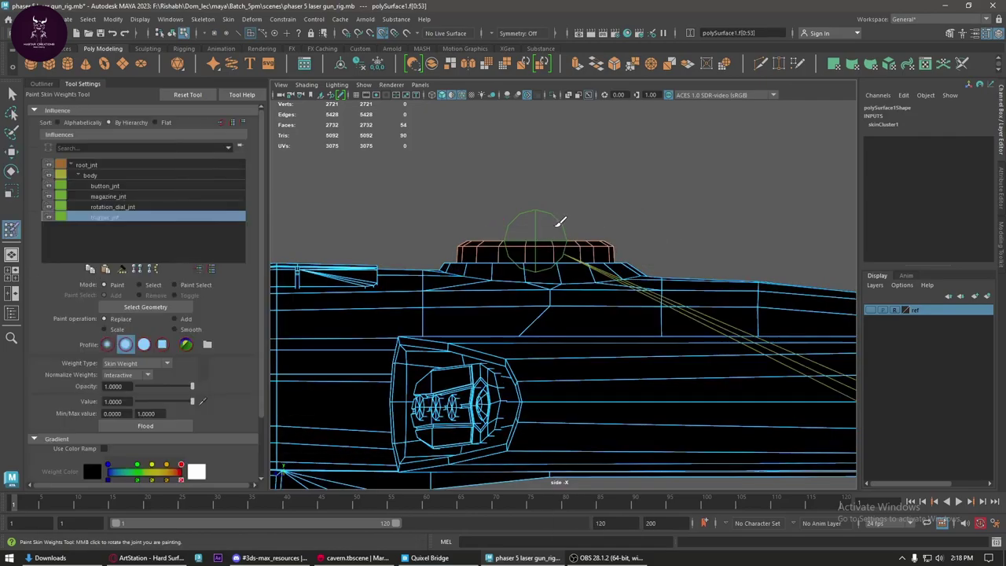
click(136, 208)
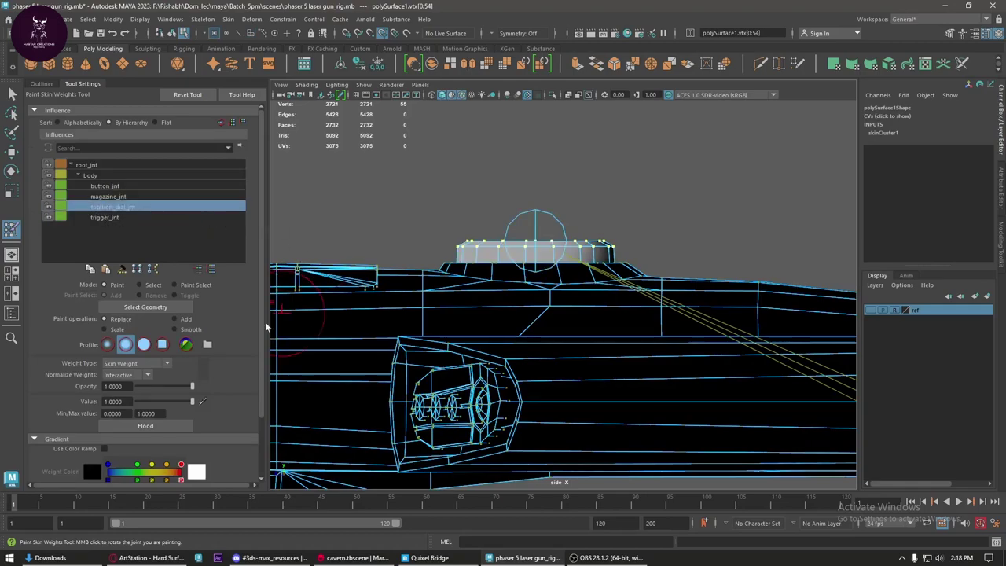
click(155, 428)
scroll(655, 236, down, 5)
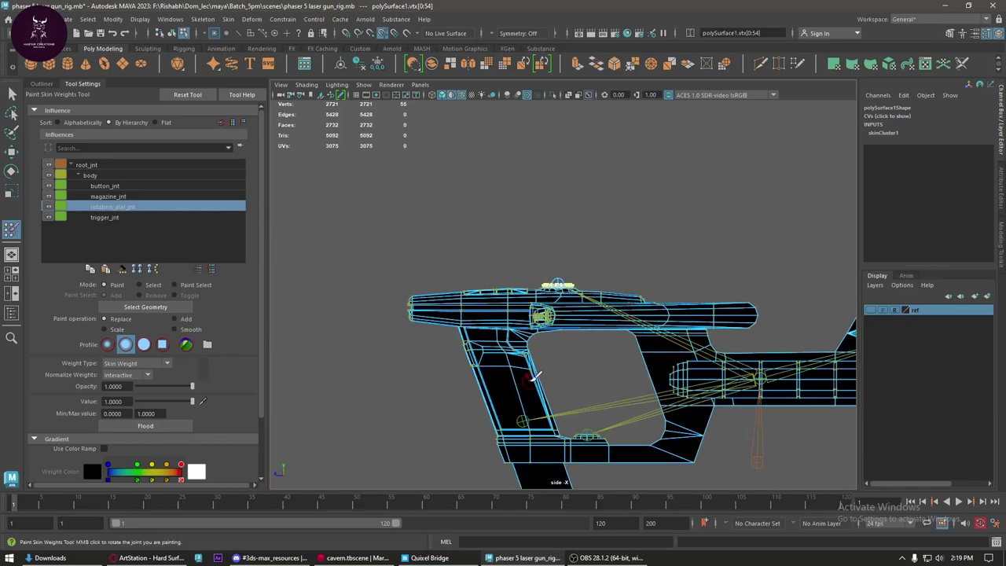
alt+middle_drag(521, 387, 521, 229)
scroll(521, 229, up, 5)
scroll(499, 254, up, 5)
- Give the magazine piece's faces full 1.0 weight on magazine_jnt
key(w)
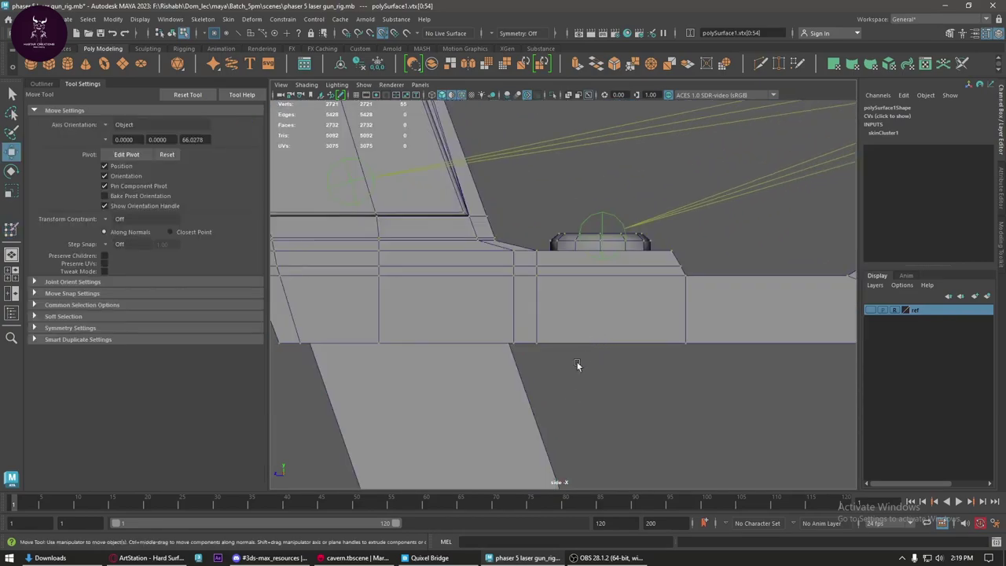
mouse_move(522, 275)
right_down()
mouse_move(520, 286)
mouse_move(444, 235)
right_up()
click(520, 286)
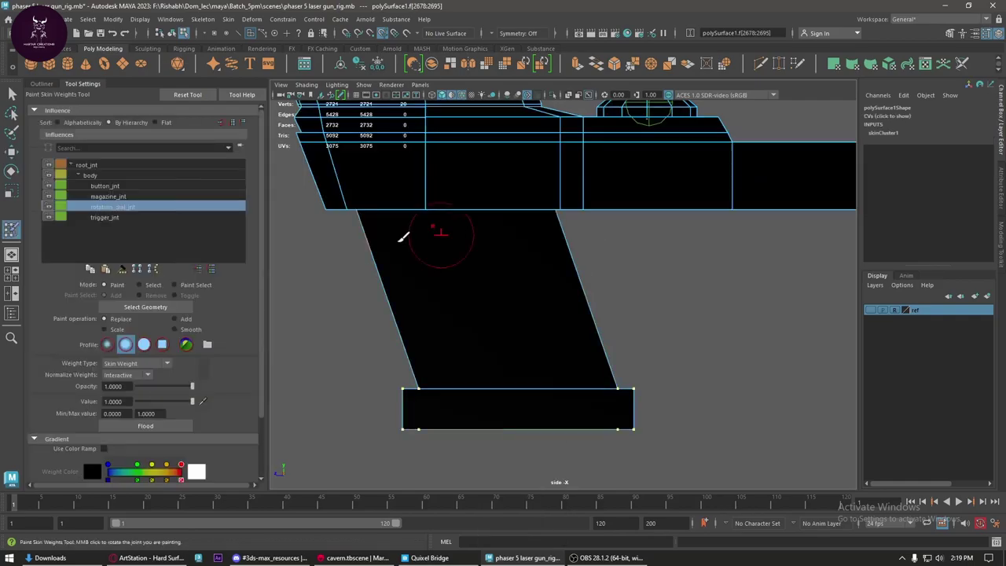
click(136, 197)
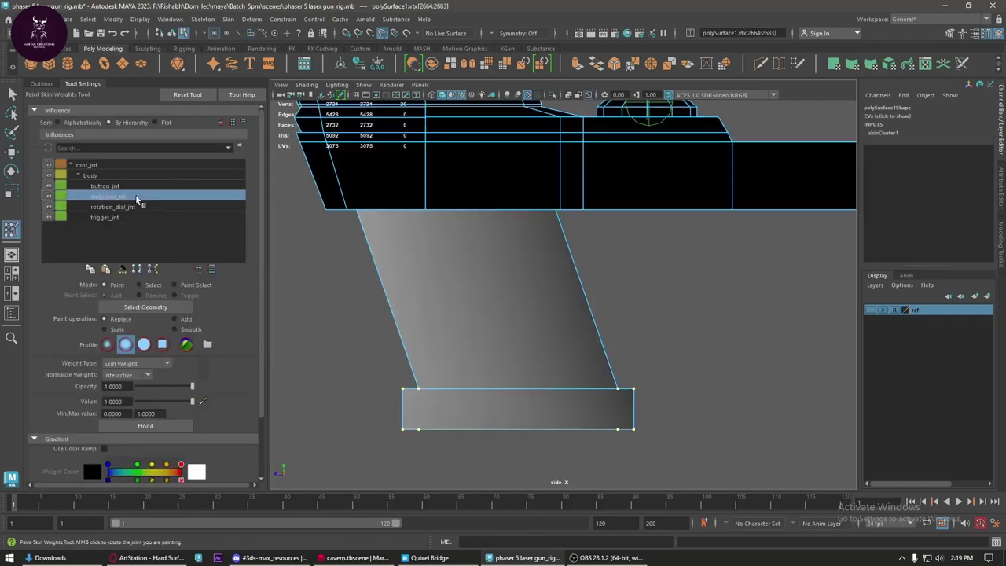
scroll(617, 271, down, 3)
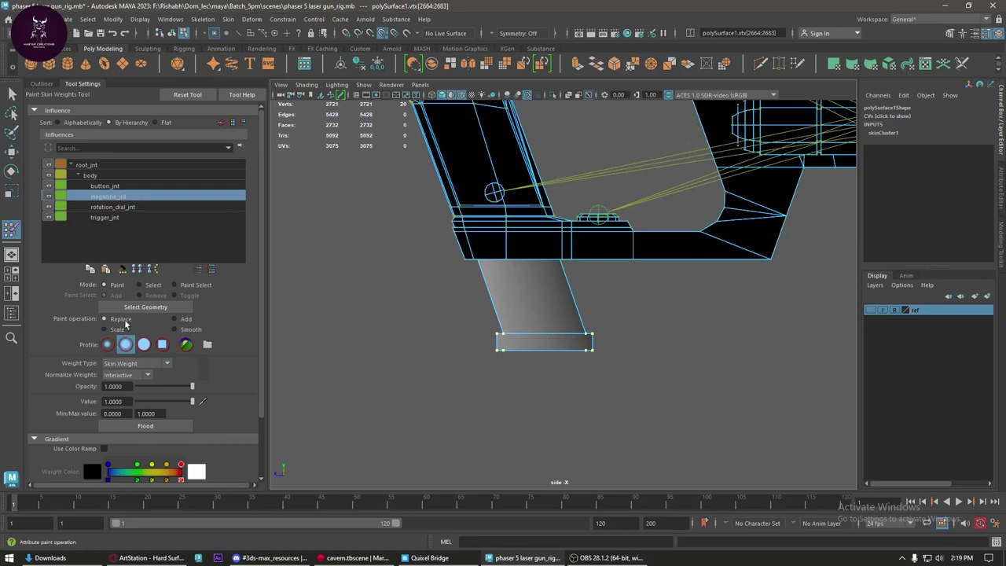
click(168, 428)
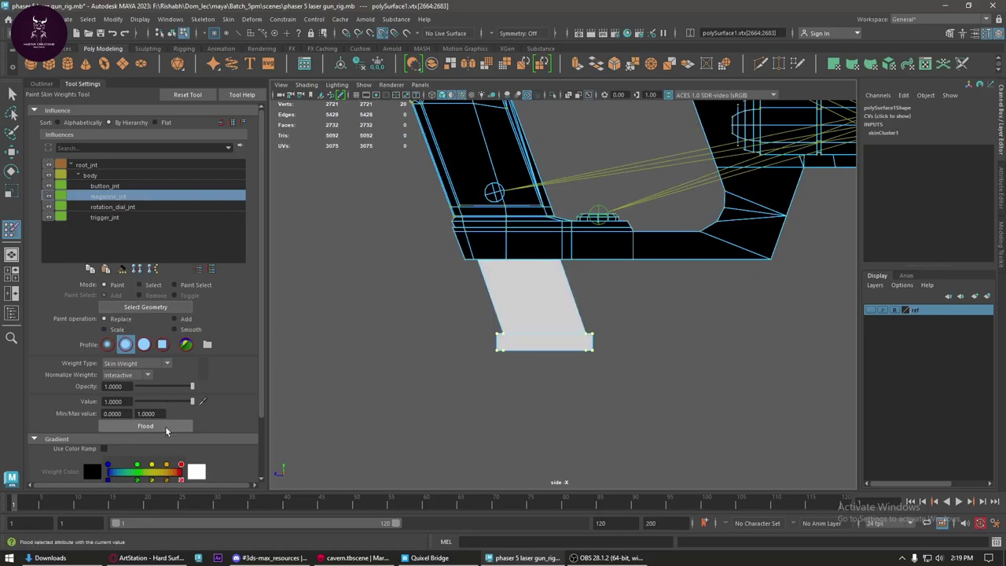
scroll(611, 202, up, 2)
scroll(692, 261, up, 3)
- Bring the small raised button into view and select its top faces
alt+middle_drag(691, 260, 579, 445)
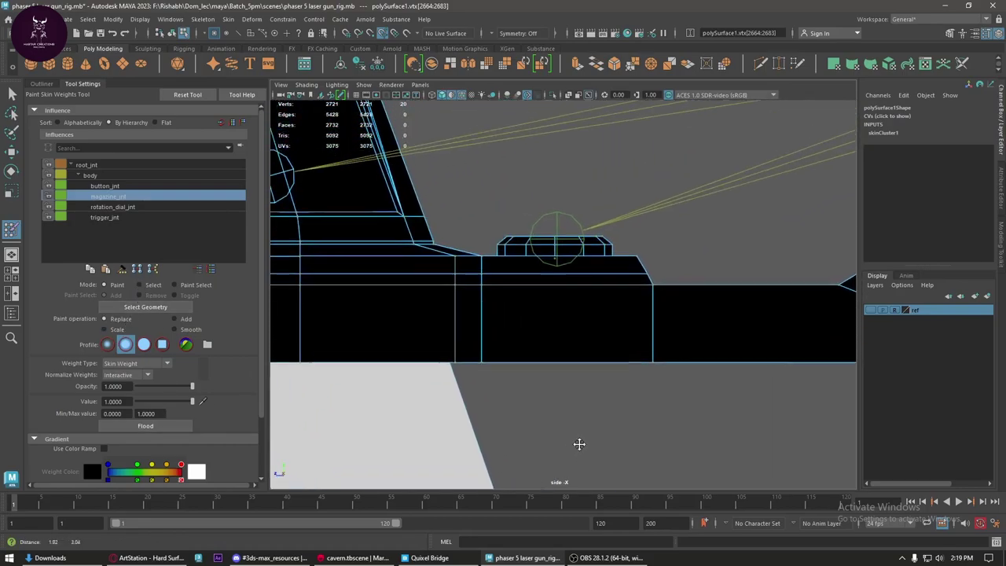
scroll(502, 256, up, 2)
key(w)
mouse_move(505, 212)
right_down()
mouse_move(507, 195)
mouse_move(511, 236)
right_up()
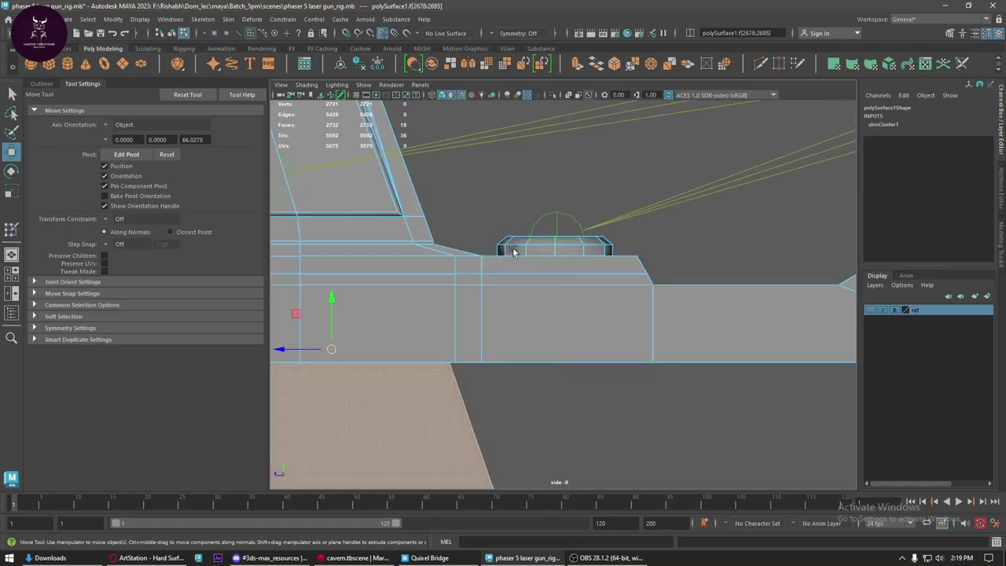
click(512, 250)
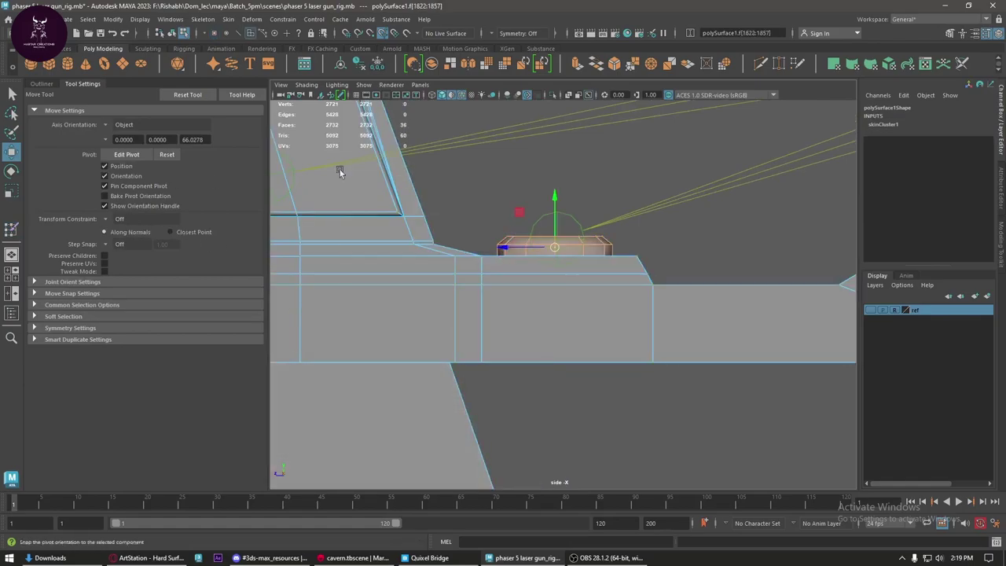
- Flood the button's 37 vertices with full 1.0 weight on button_jnt
right_drag(510, 233, 446, 206)
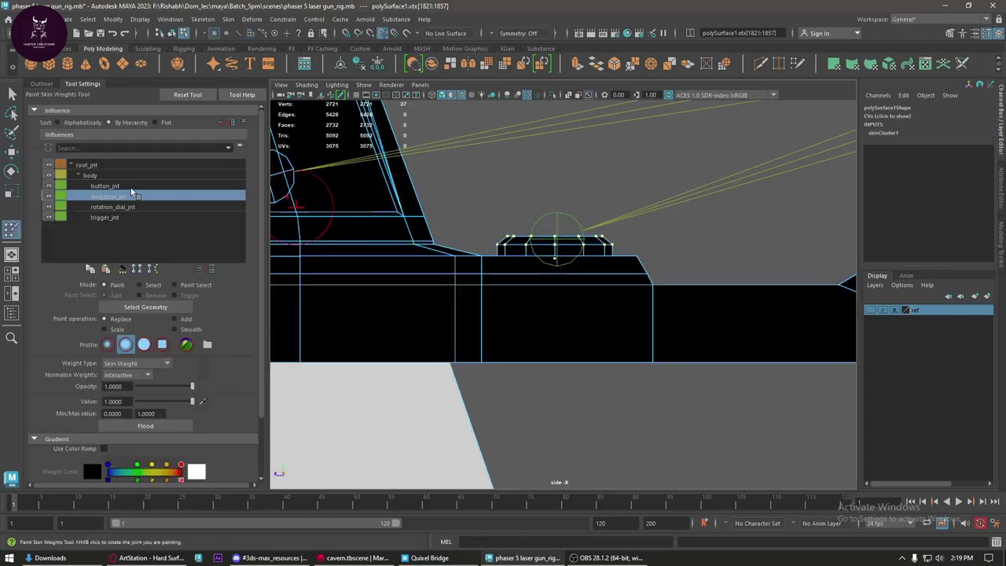
click(118, 186)
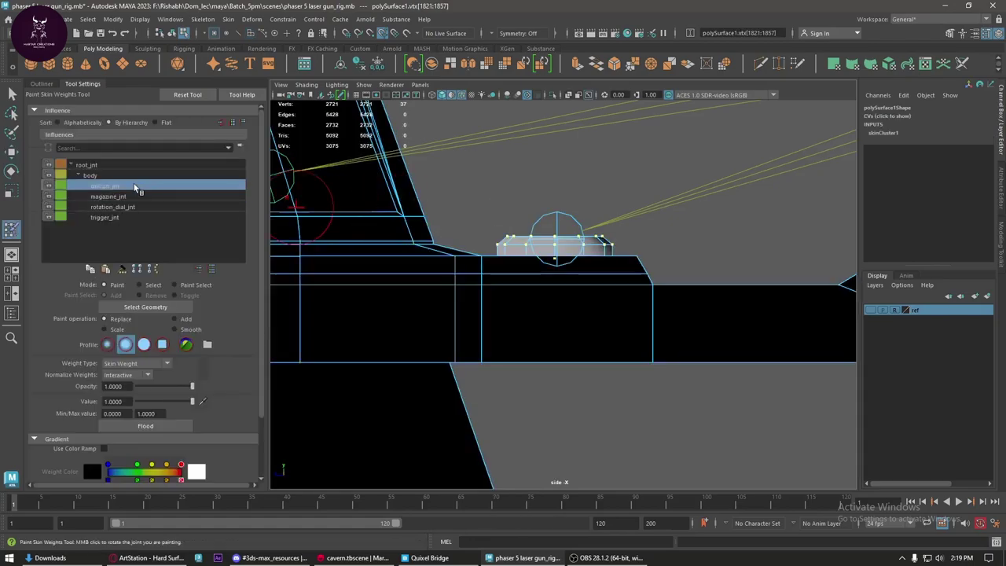
click(166, 426)
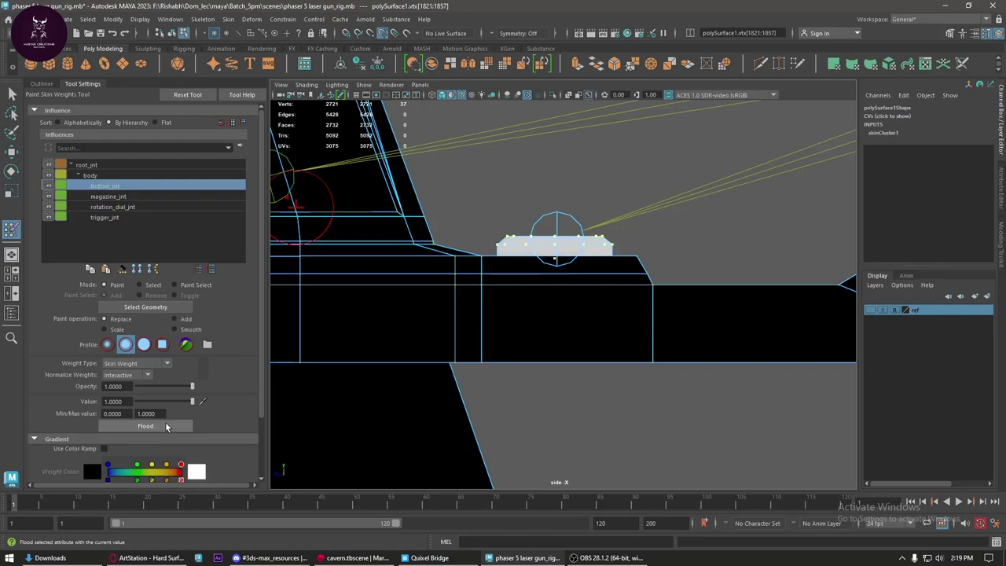
scroll(636, 291, down, 5)
scroll(658, 315, down, 3)
scroll(659, 320, down, 2)
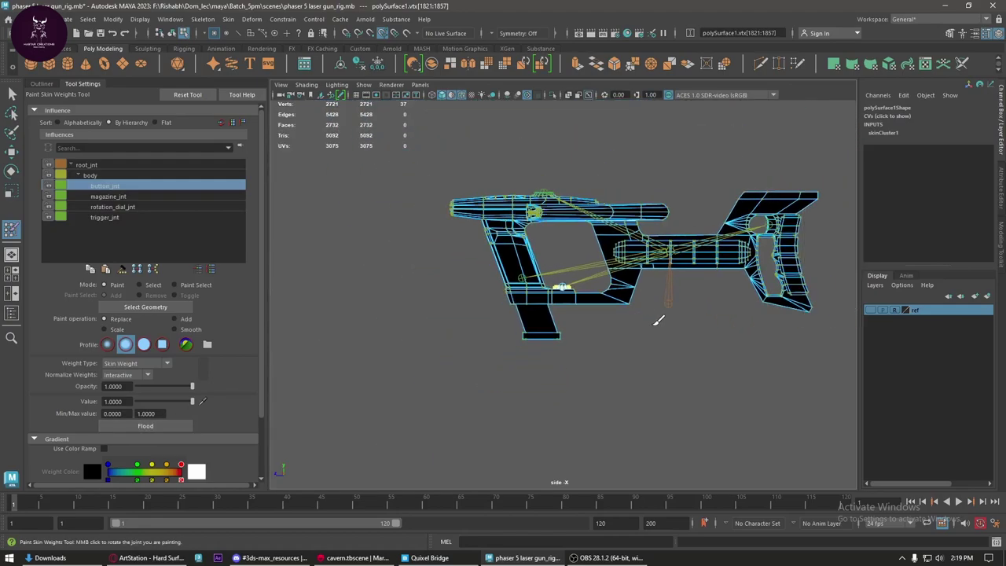
key(w)
scroll(551, 283, up, 4)
right_drag(502, 206, 574, 149)
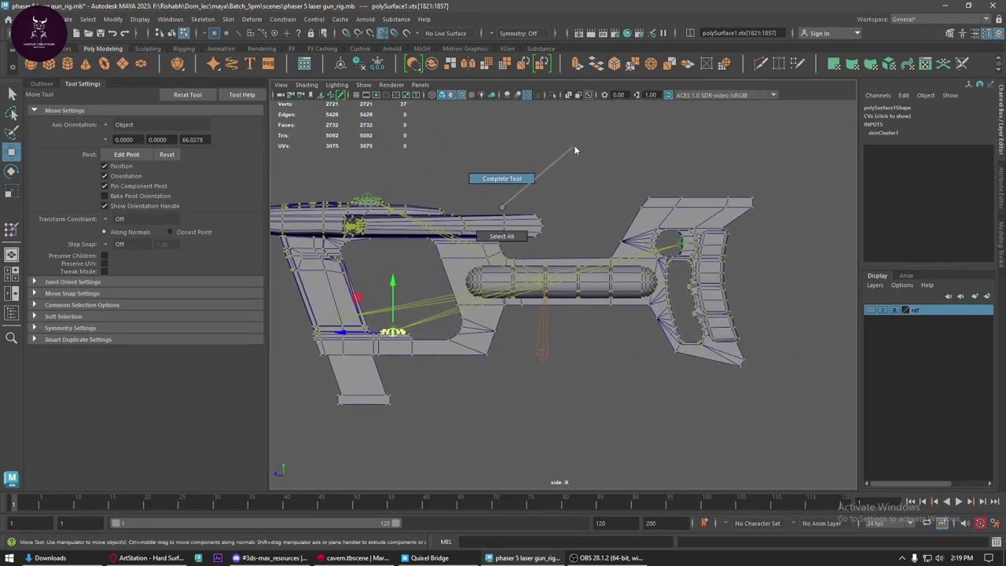
click(563, 259)
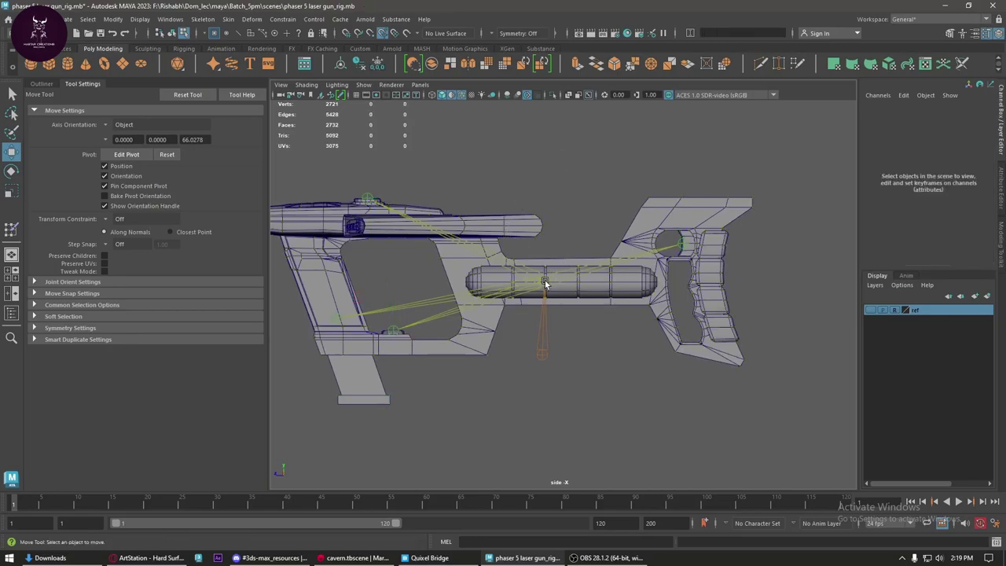
key(ctrl+z)
key(e)
right_drag(554, 246, 606, 171)
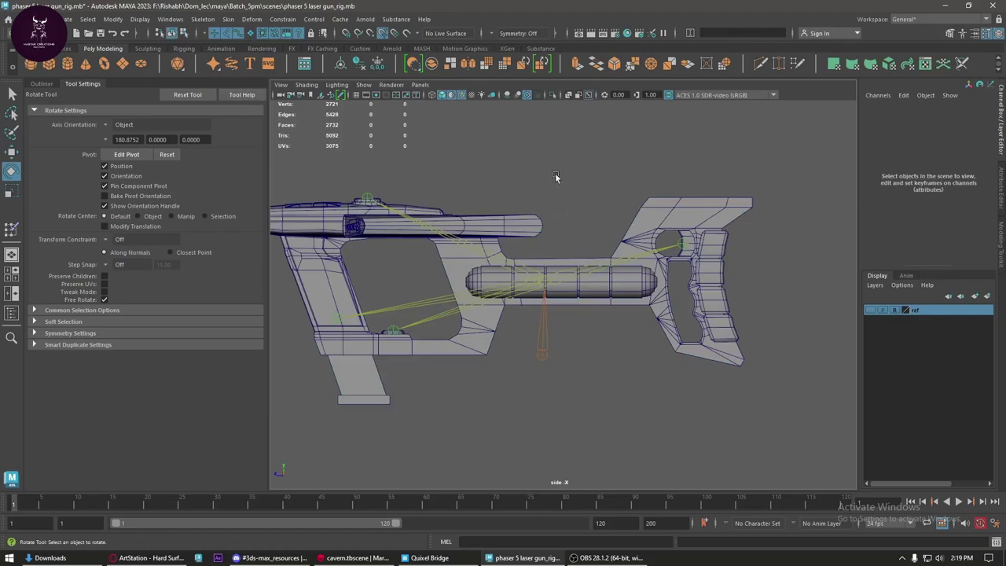
click(549, 280)
drag(574, 258, 582, 253)
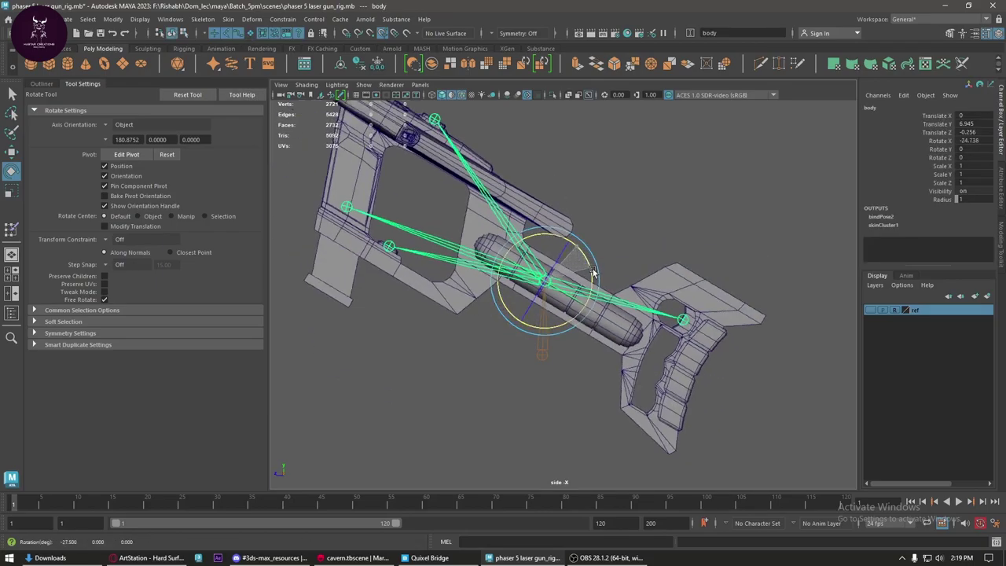
key(ctrl+z)
key(ctrl+z)
click(367, 199)
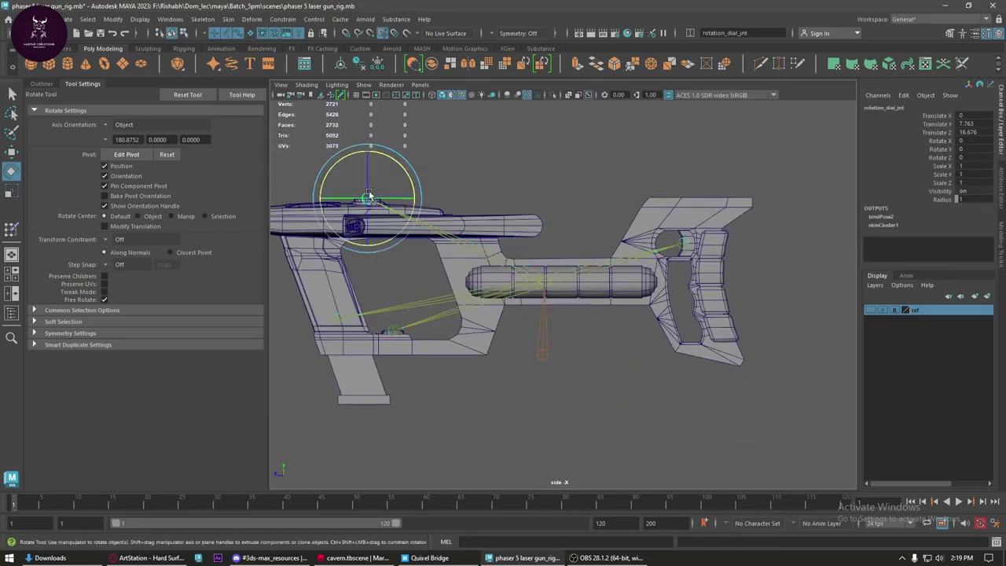
key(w)
drag(369, 180, 368, 193)
key(ctrl+z)
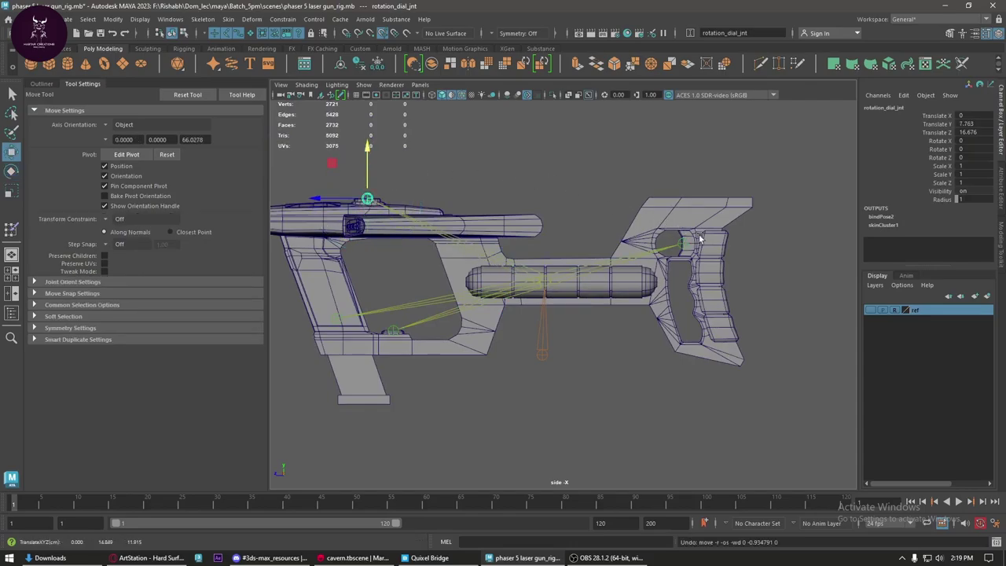
click(682, 242)
drag(668, 243, 684, 242)
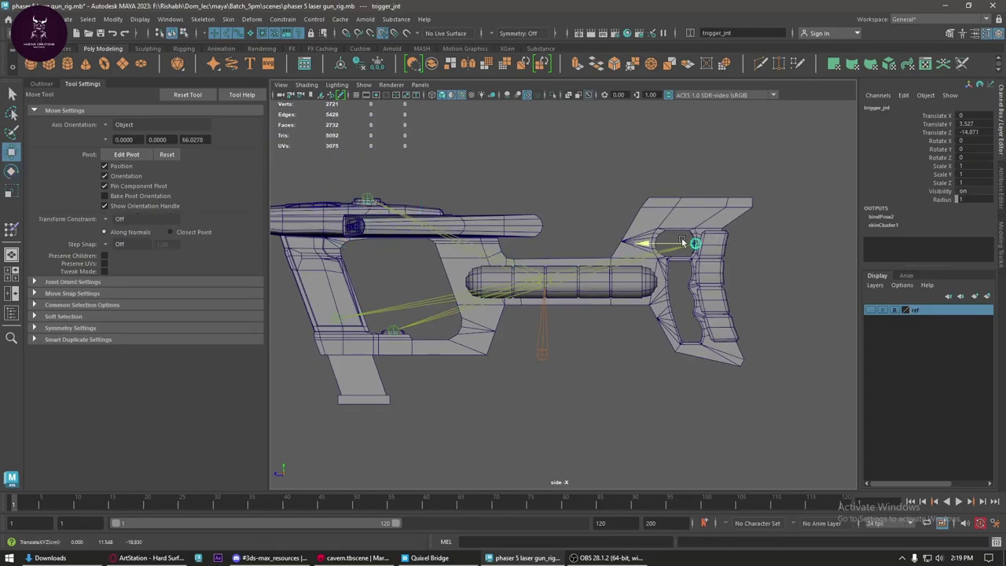
key(ctrl+z)
click(396, 336)
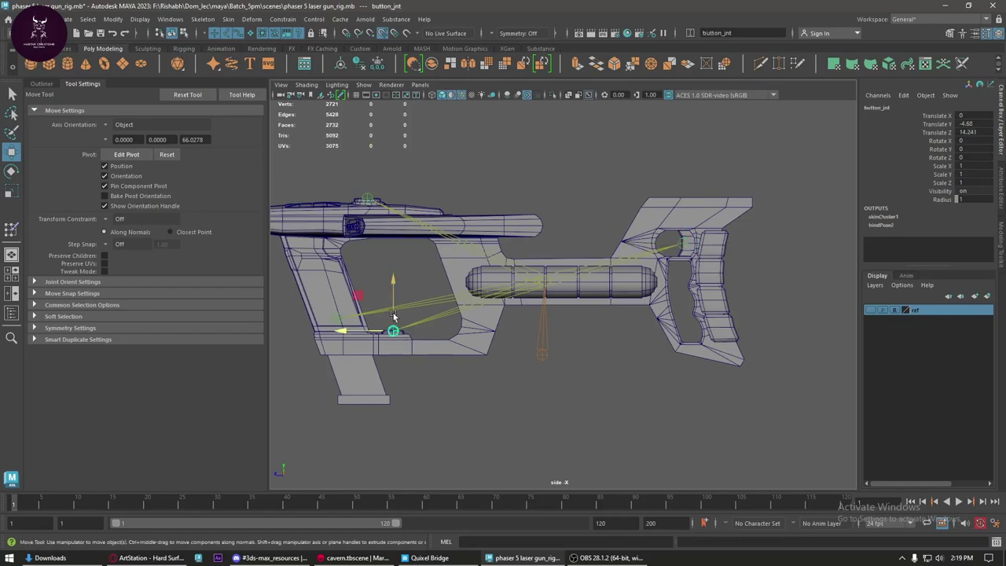
drag(393, 299, 393, 305)
key(ctrl+z)
click(364, 202)
key(e)
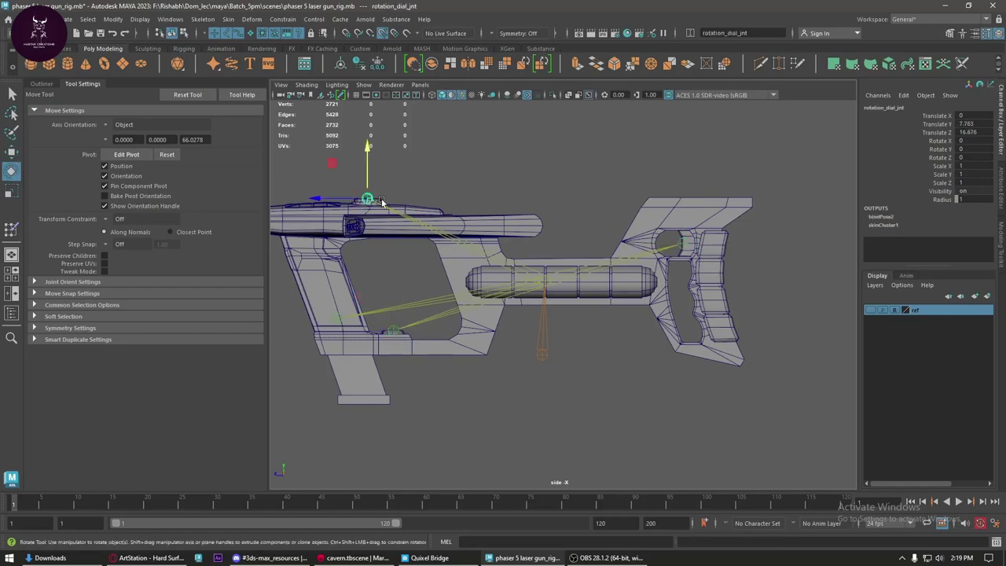
key(ctrl+z)
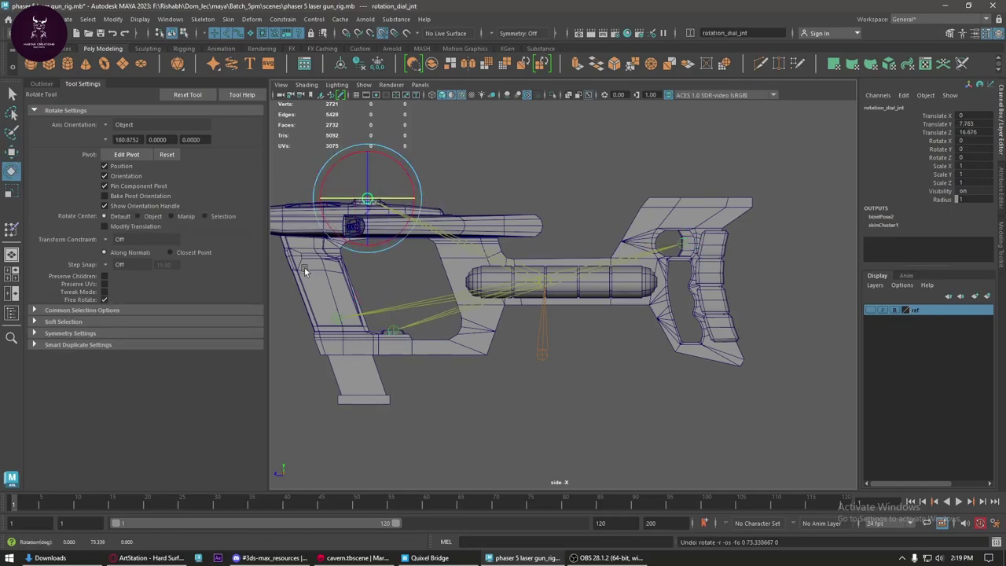
click(367, 372)
click(335, 315)
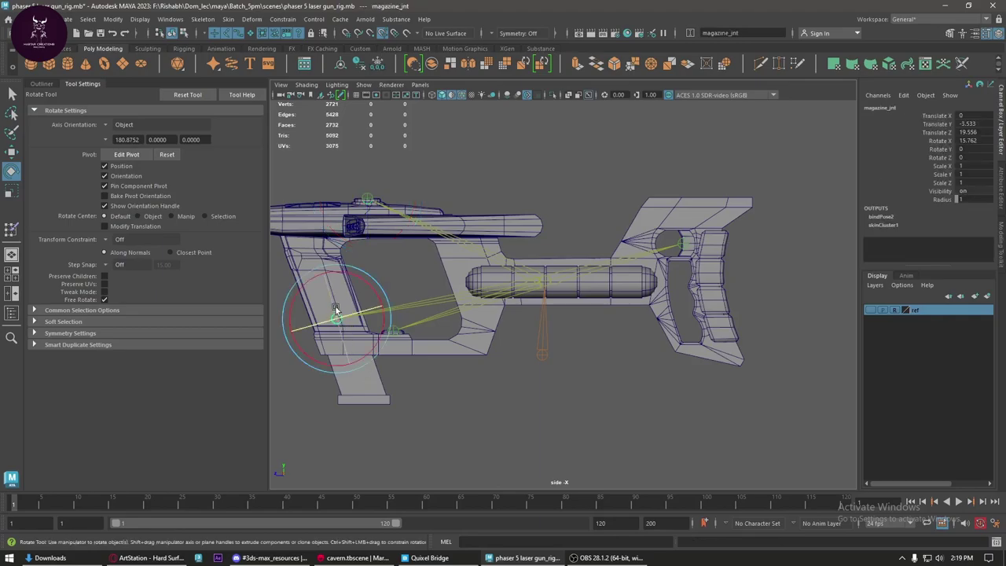
key(w)
drag(330, 297, 356, 299)
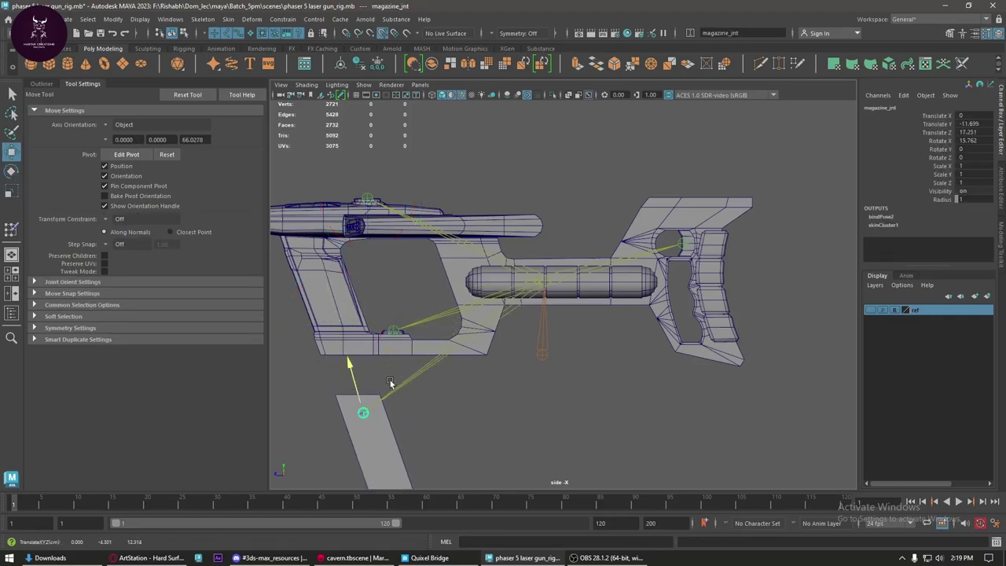
key(ctrl+z)
click(641, 379)
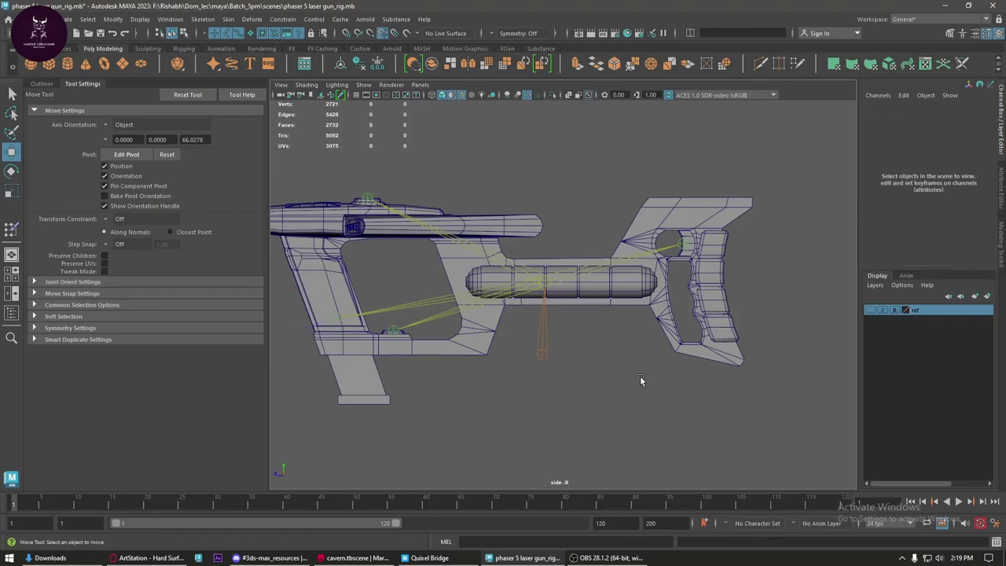
alt+right_drag(622, 394, 566, 405)
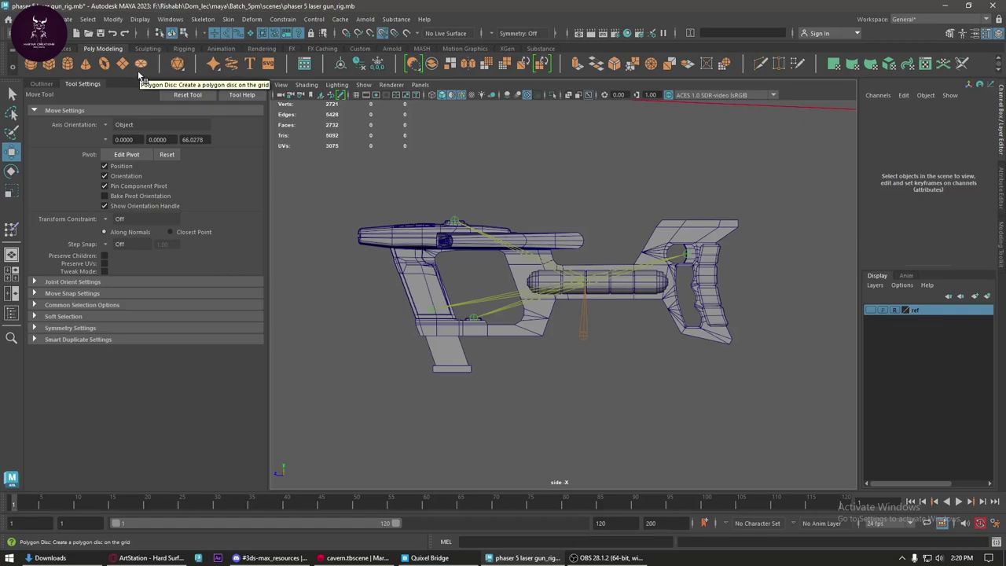
- Draw a long thin polygon plane to the right of the gun's grip
scroll(550, 299, up, 3)
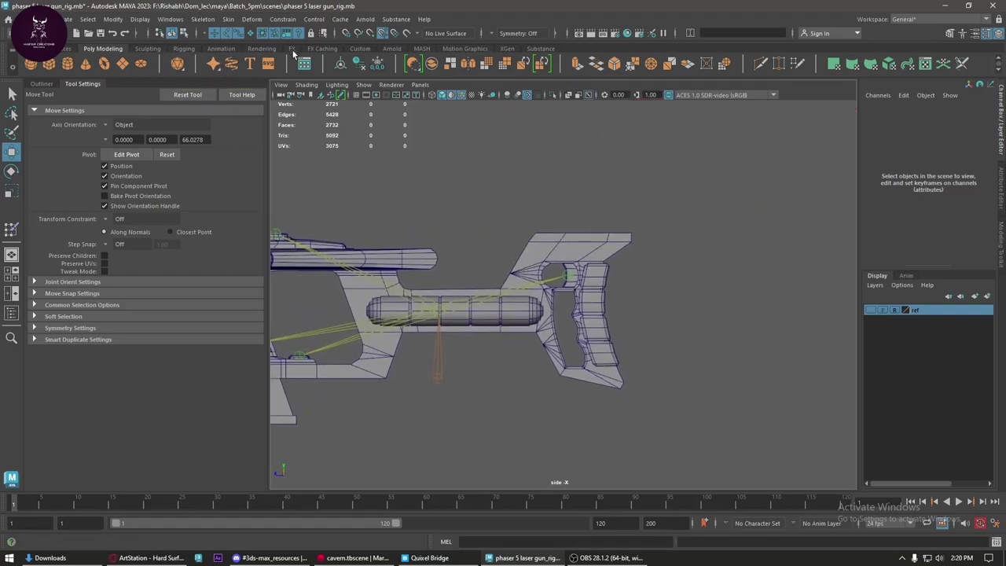
click(184, 48)
click(508, 63)
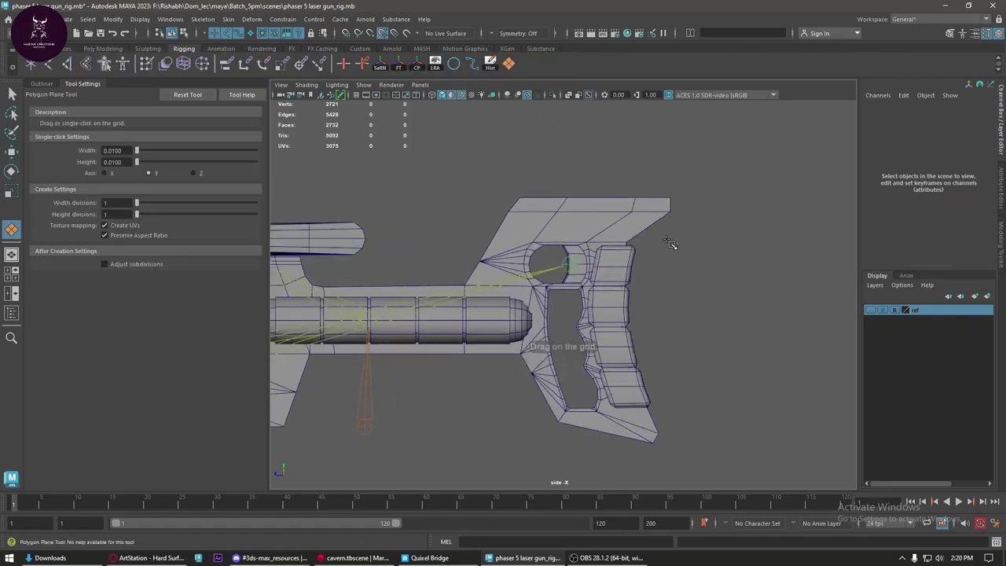
scroll(669, 267, up, 4)
drag(753, 263, 802, 266)
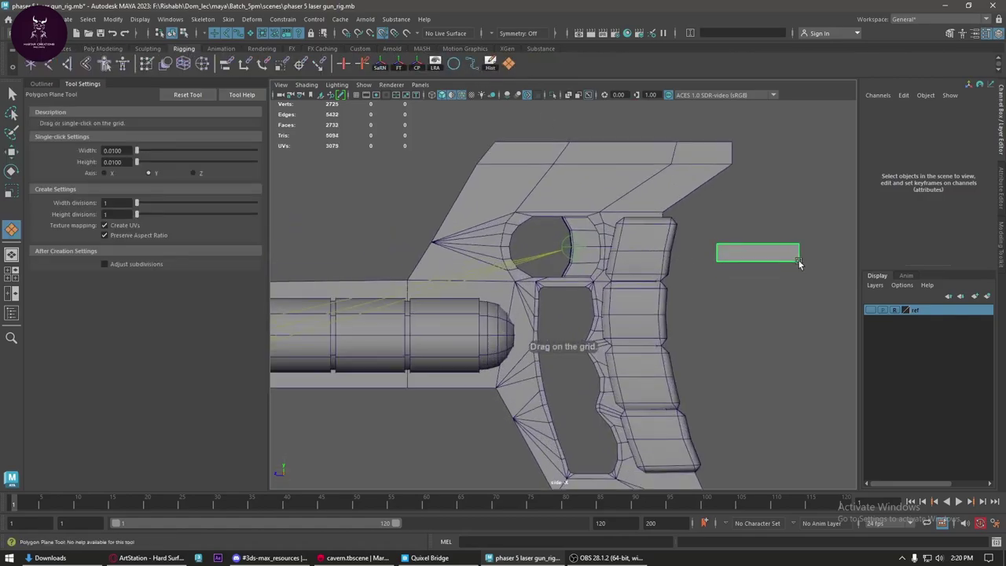
key(w)
alt+middle_drag(799, 265, 655, 273)
- Extrude the plane's right end edge twice to lengthen it for an arrowhead
right_drag(653, 250, 647, 219)
click(687, 250)
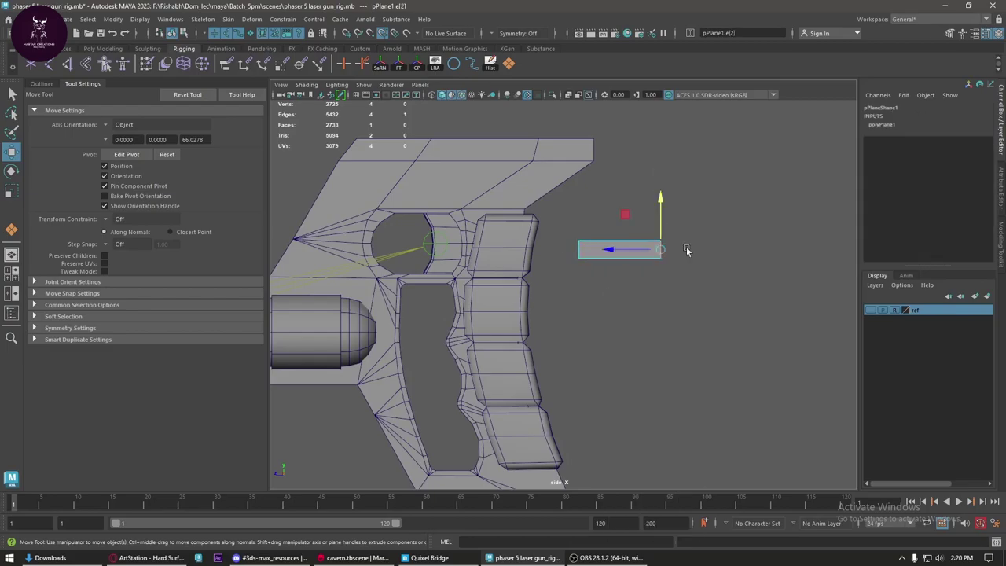
mouse_move(646, 250)
shift+mouse_down()
mouse_move(674, 234)
mouse_move(681, 131)
shift+mouse_up()
key(r)
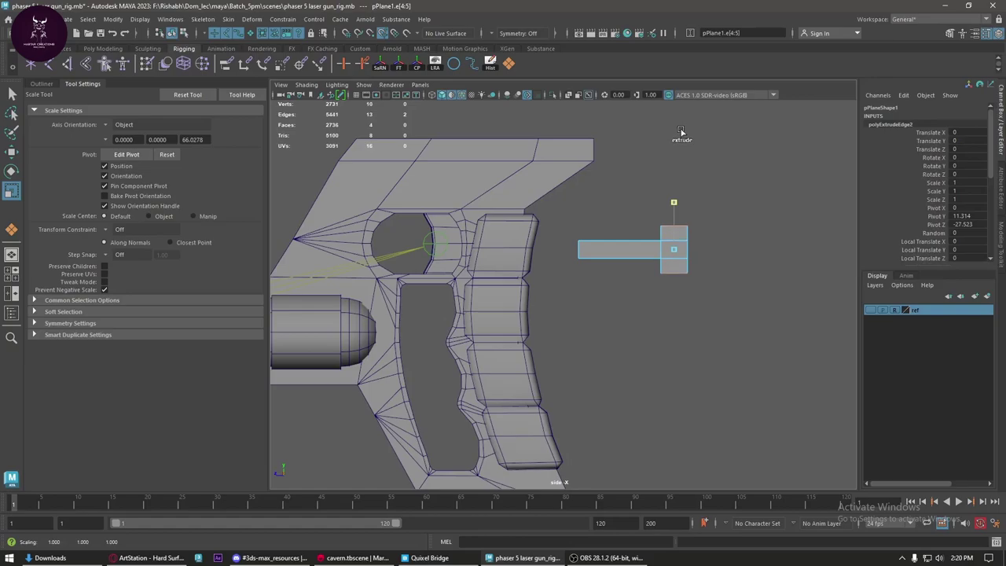
- Merge the right-end vertices into an arrow point and select the arrow's edges
right_drag(674, 236, 678, 184)
drag(736, 191, 687, 322)
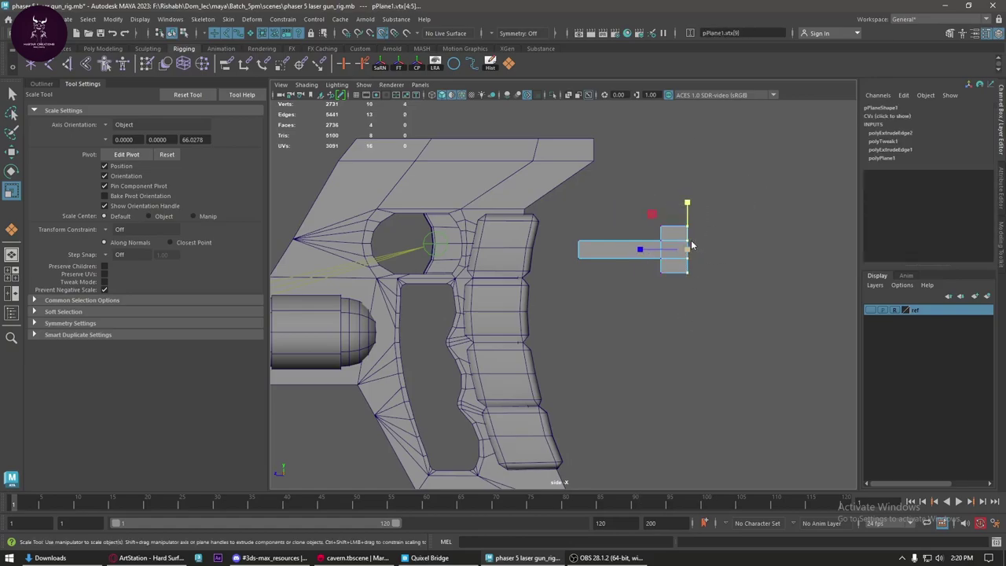
shift+right_drag(691, 240, 676, 151)
key(w)
right_drag(666, 236, 670, 160)
click(678, 242)
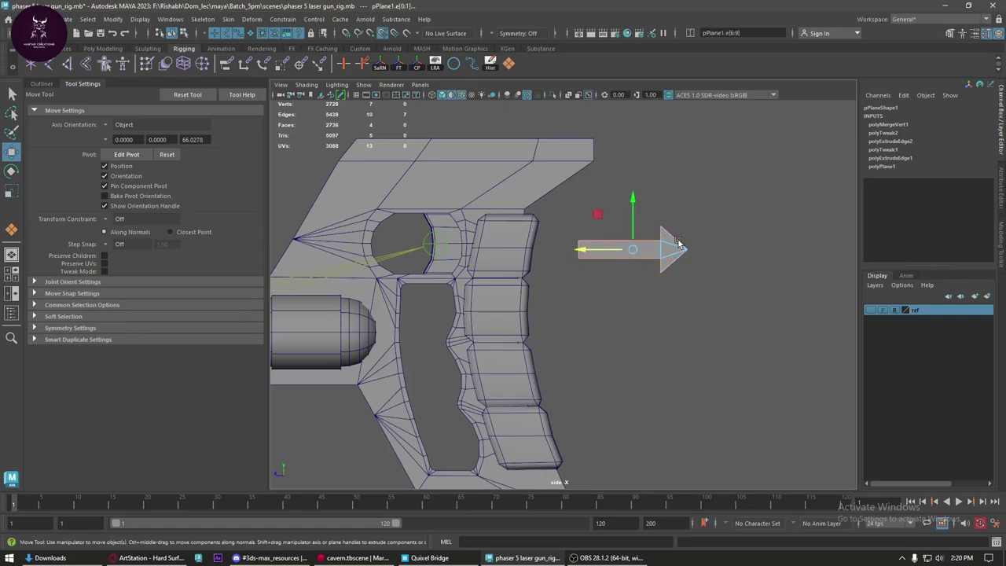
click(63, 19)
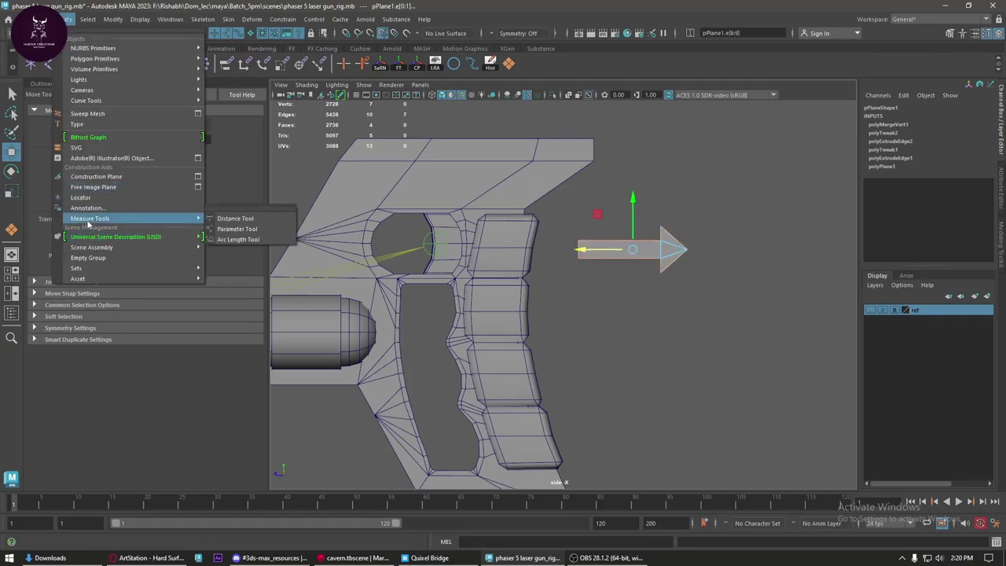
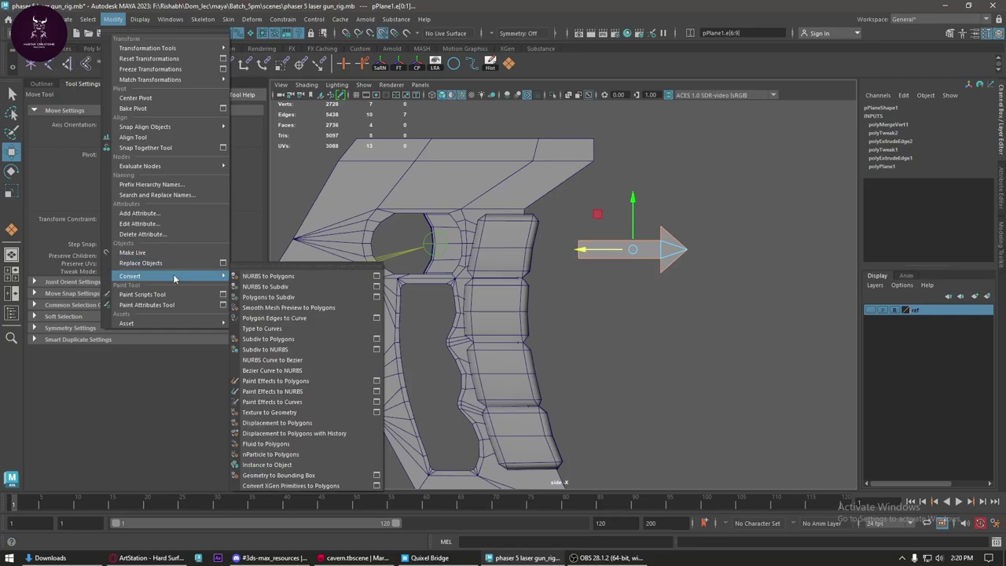
- Convert the arrow plane's border edges into a curve and delete the curve's history
click(316, 319)
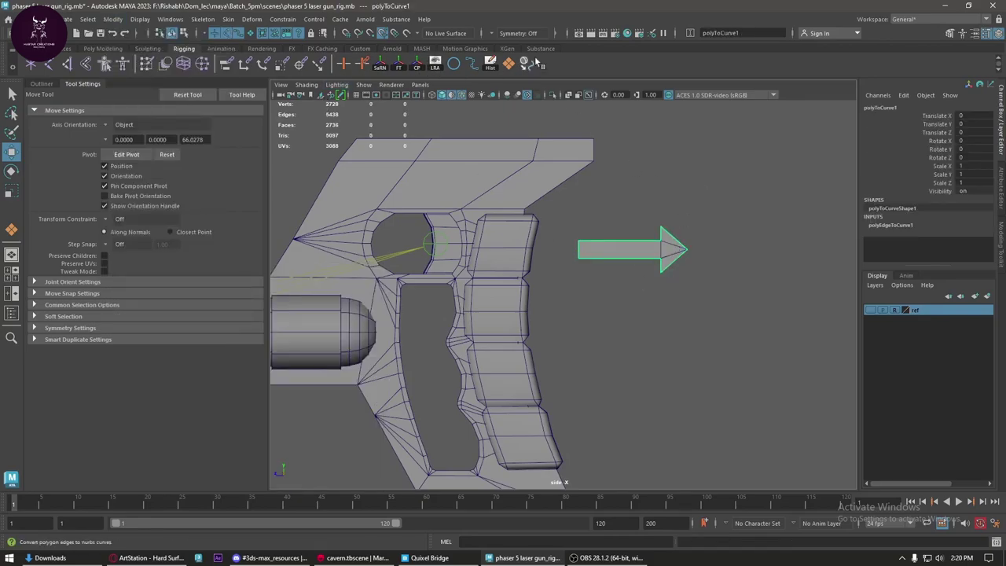
click(490, 63)
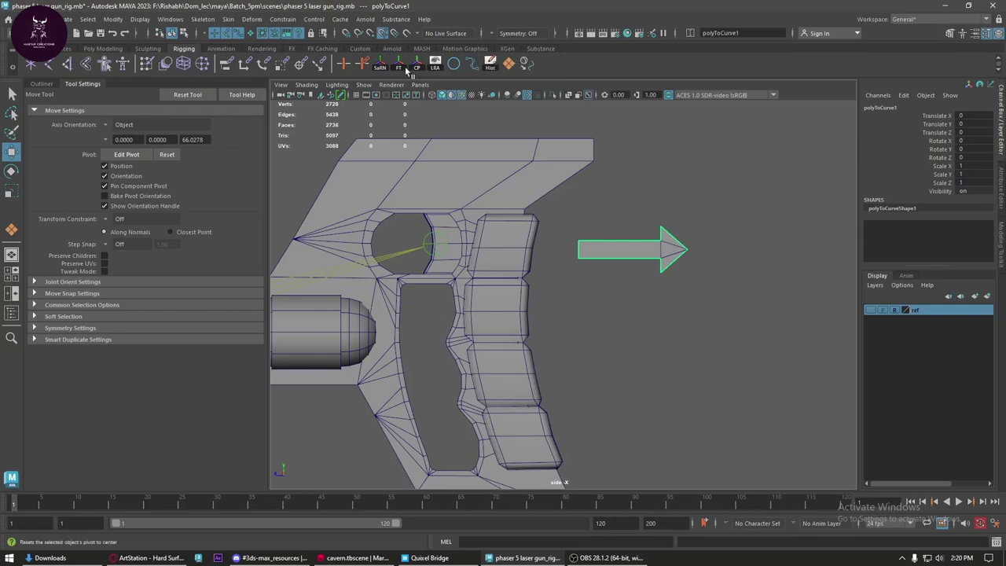
click(720, 244)
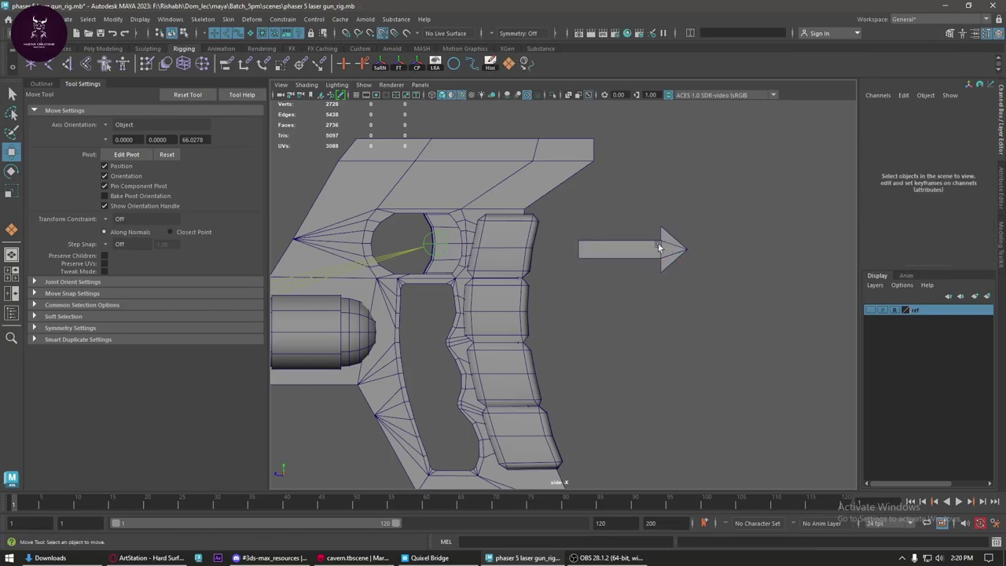
click(46, 85)
- Delete the arrow plane pPlane1 and frame the gun mesh in view
click(89, 325)
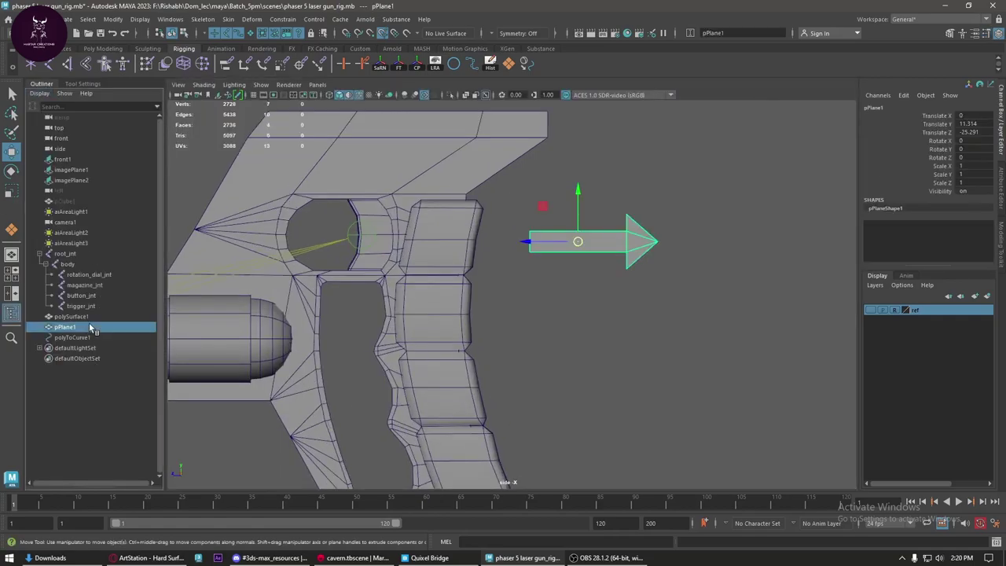
key(Delete)
click(84, 317)
key(f)
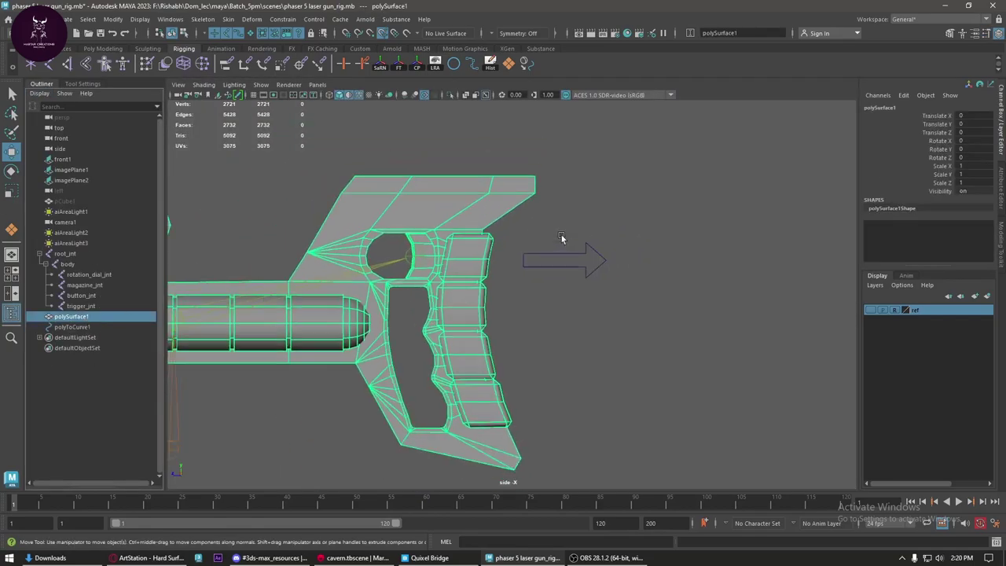
- Move the polyToCurve1 arrow curve into place beside the gun's ribbed grip
click(619, 207)
drag(651, 191, 603, 288)
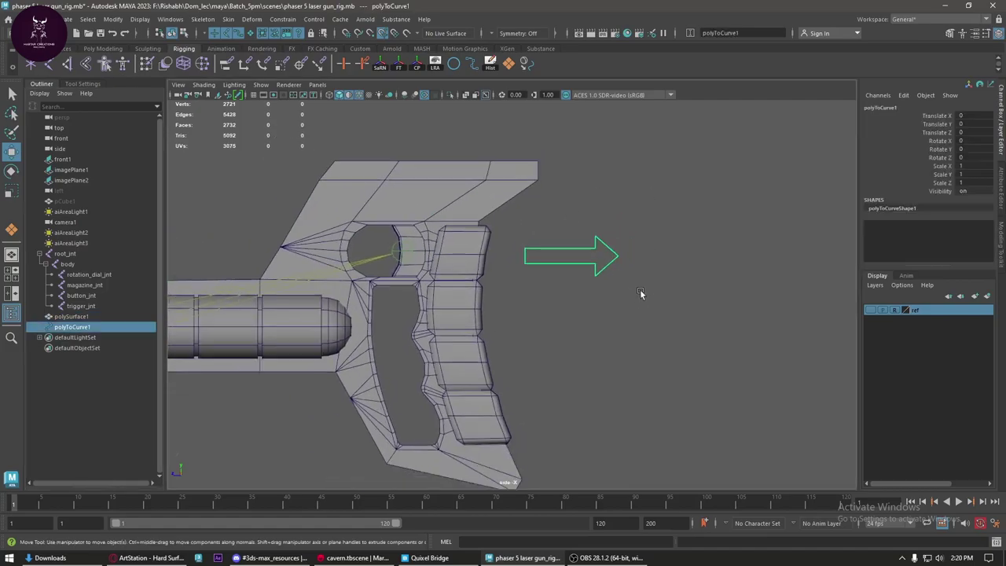
scroll(723, 283, up, 1)
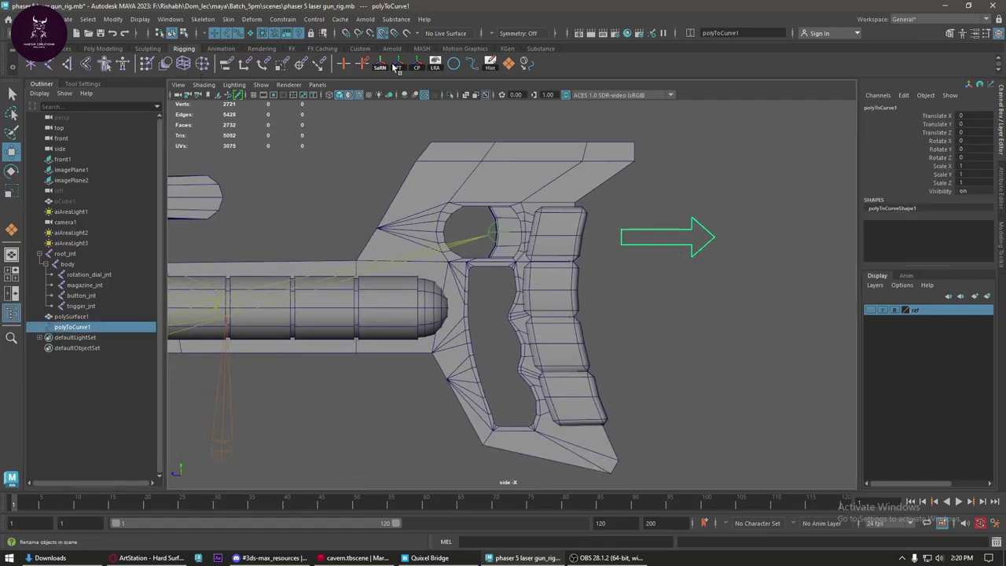
click(417, 65)
scroll(731, 235, up, 1)
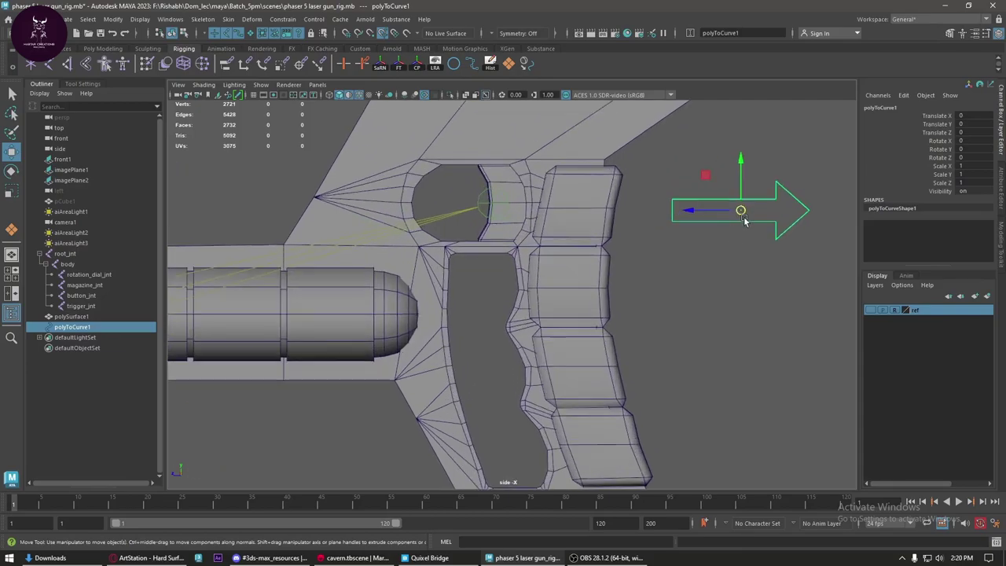
mouse_move(743, 210)
mouse_down()
mouse_move(521, 218)
mouse_move(494, 196)
mouse_move(550, 258)
mouse_up()
key(space)
scroll(511, 212, down, 3)
scroll(531, 231, up, 3)
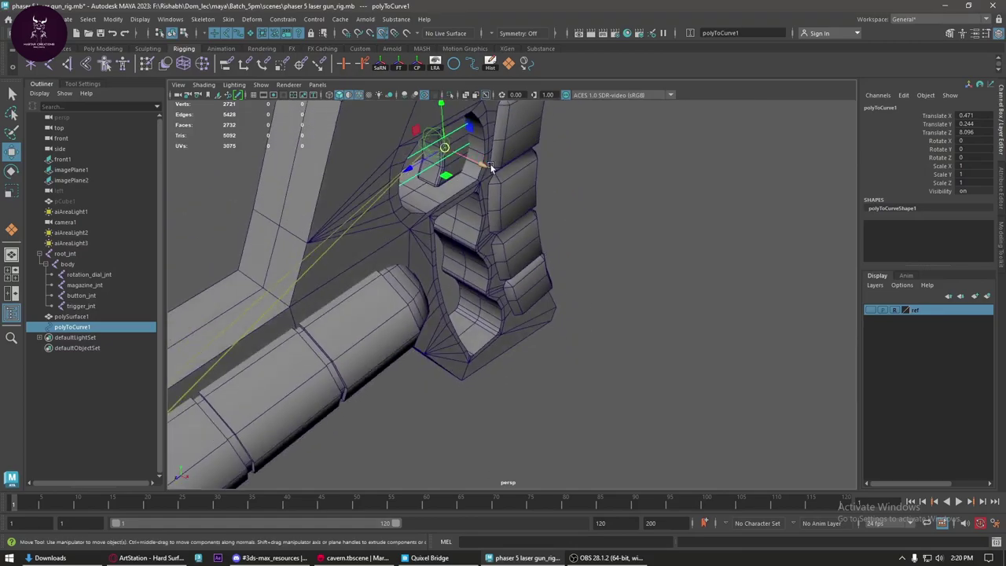
mouse_move(487, 169)
mouse_down()
mouse_move(535, 181)
mouse_move(605, 251)
mouse_move(428, 253)
mouse_up()
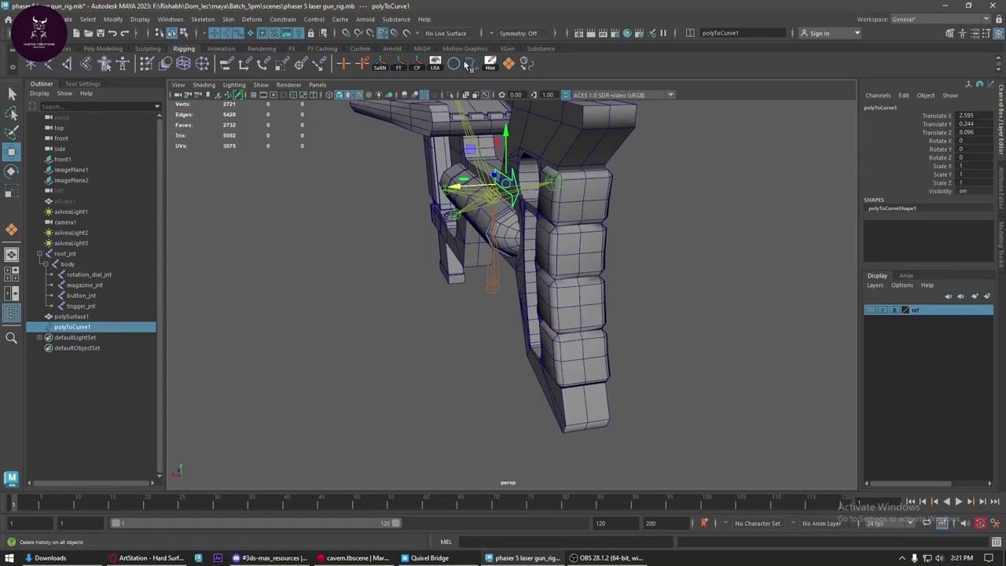
- Duplicate the arrow curve and move the copy to Translate X 7.312, Z 22.004
click(398, 69)
alt+drag(551, 244, 586, 243)
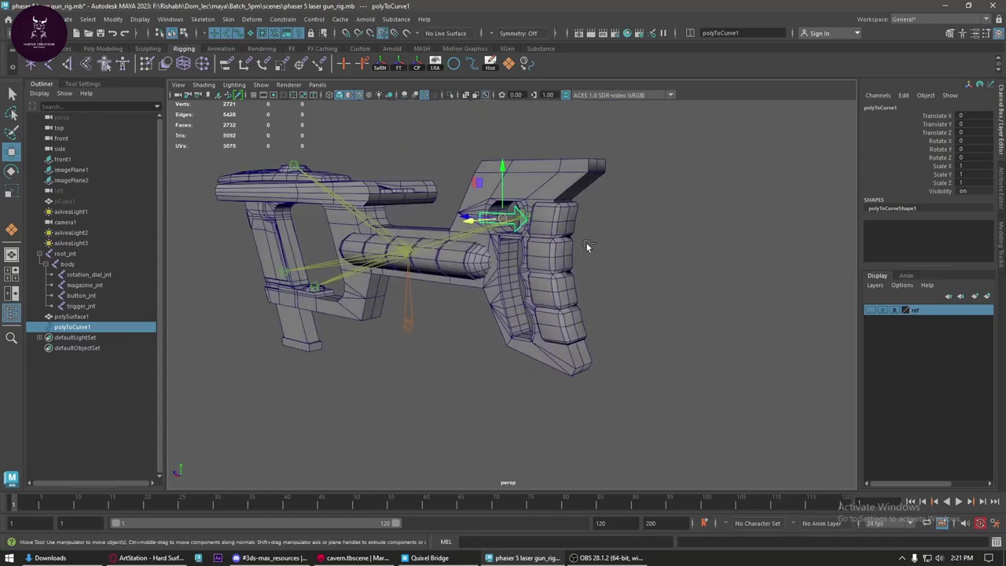
mouse_move(472, 220)
mouse_down()
mouse_move(481, 228)
mouse_move(197, 222)
mouse_move(397, 236)
mouse_move(373, 267)
mouse_move(400, 272)
mouse_up()
- Rotate polyToCurve2 -90 in X to point down and move it toward the trigger
key(space)
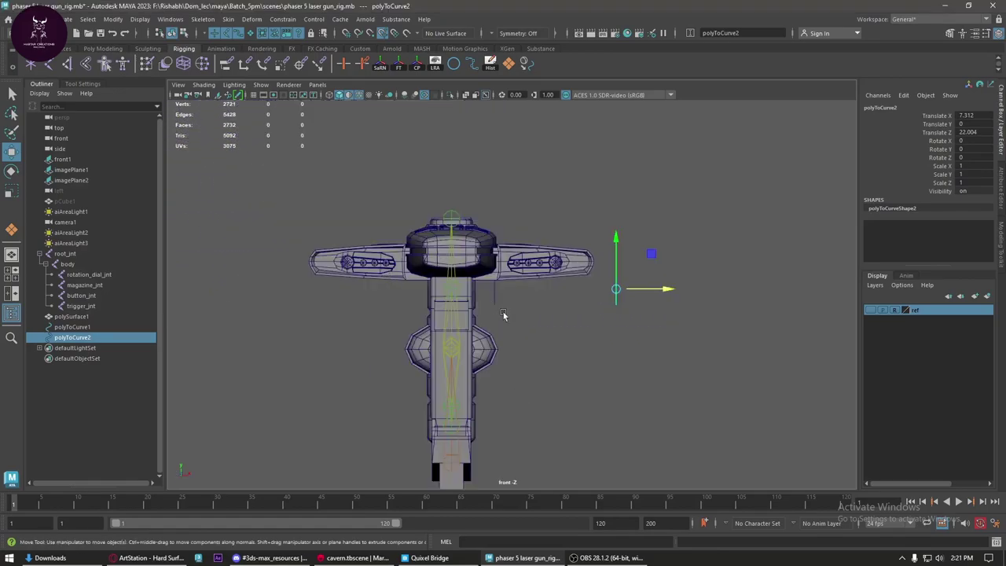
key(space)
drag(529, 331, 581, 327)
scroll(539, 327, down, 3)
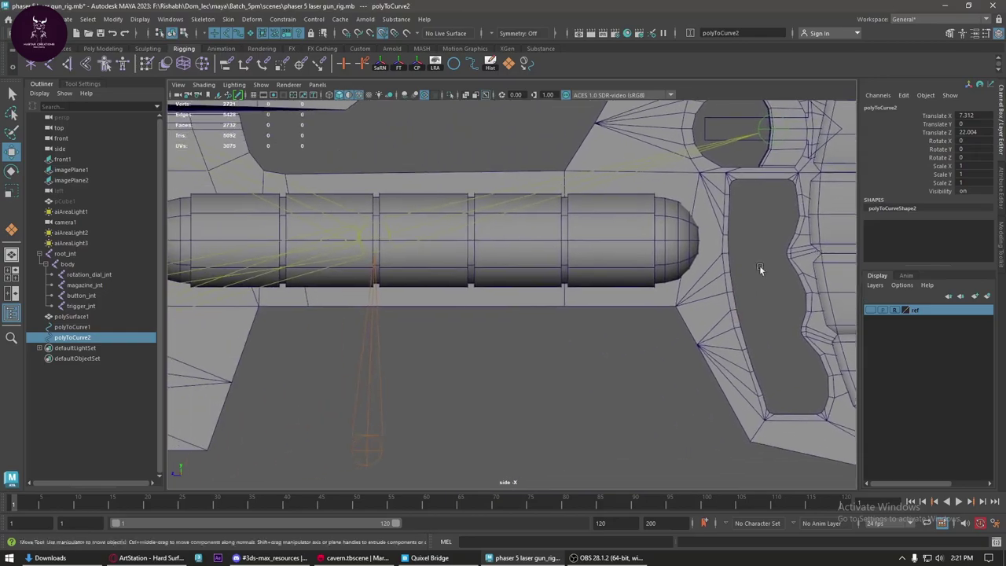
scroll(527, 311, down, 3)
scroll(539, 314, down, 2)
alt+middle_drag(539, 314, 562, 182)
key(e)
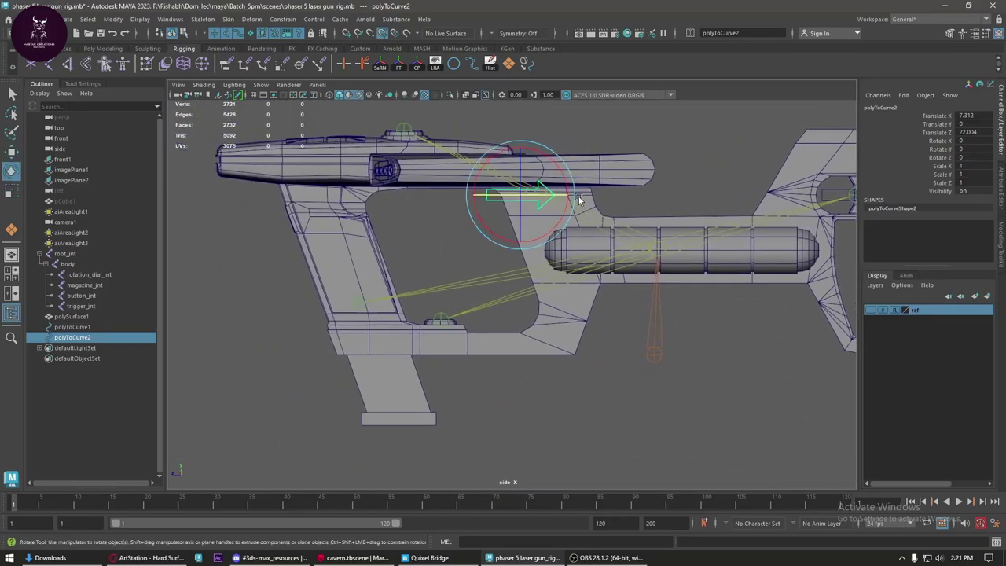
drag(562, 182, 525, 202)
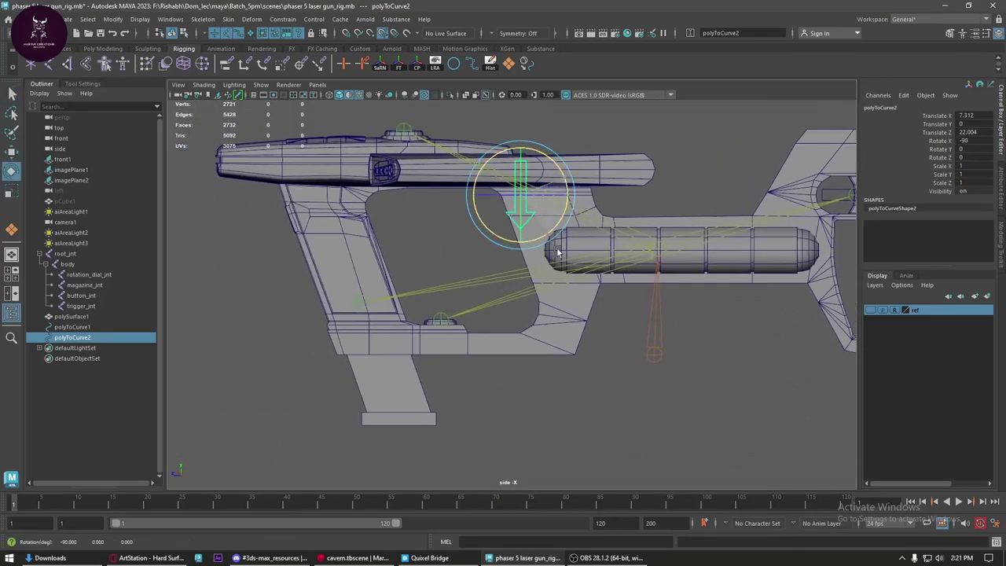
scroll(526, 202, up, 2)
key(w)
mouse_move(526, 162)
mouse_down()
mouse_move(411, 333)
mouse_move(429, 304)
mouse_move(549, 294)
mouse_up()
- Scale the arrow copy to 0.628 and slide it into position along X
key(r)
key(w)
key(space)
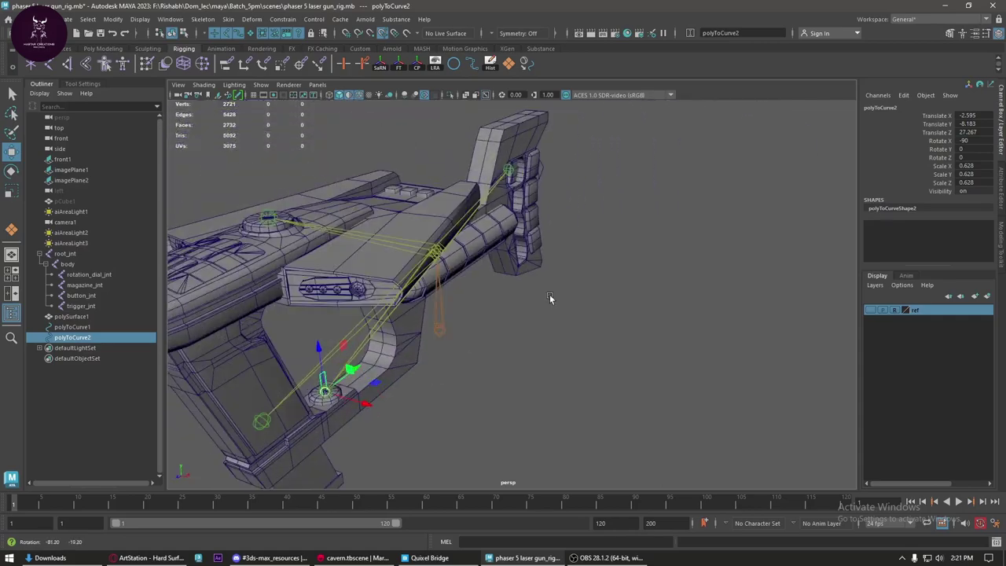
mouse_move(363, 402)
mouse_down()
mouse_move(389, 407)
mouse_move(462, 352)
mouse_up()
scroll(410, 390, up, 2)
drag(441, 318, 399, 323)
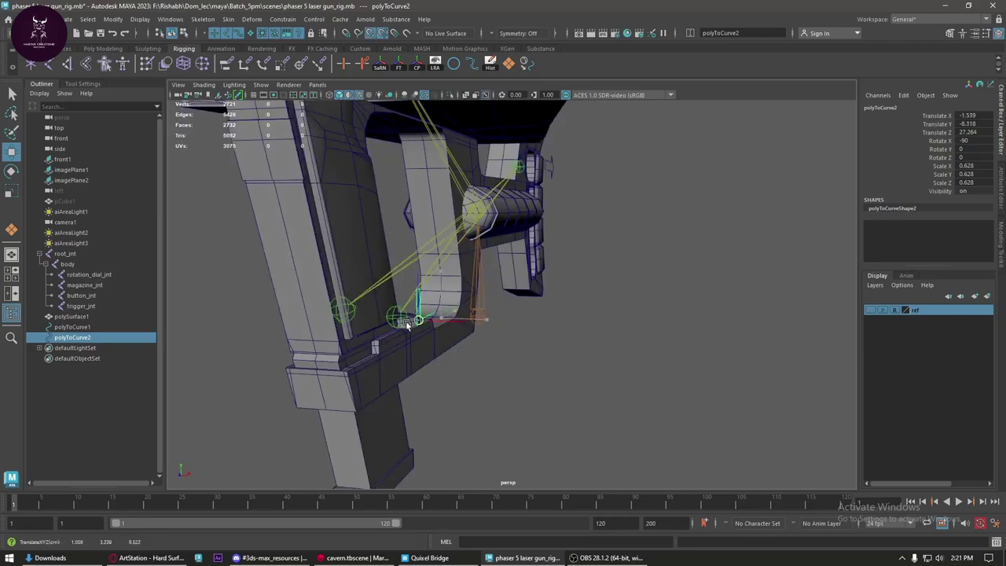
key(ctrl+z)
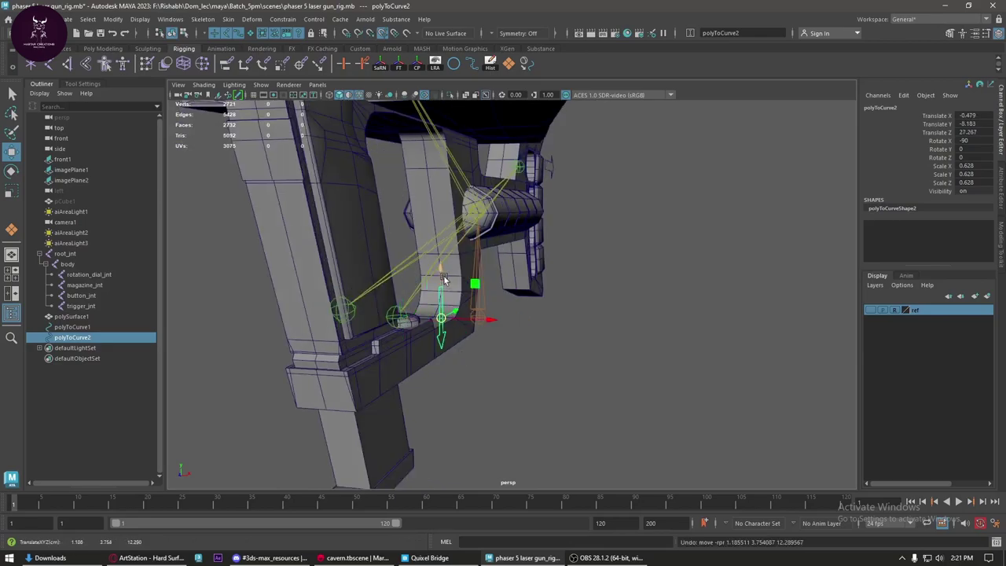
drag(439, 272, 440, 262)
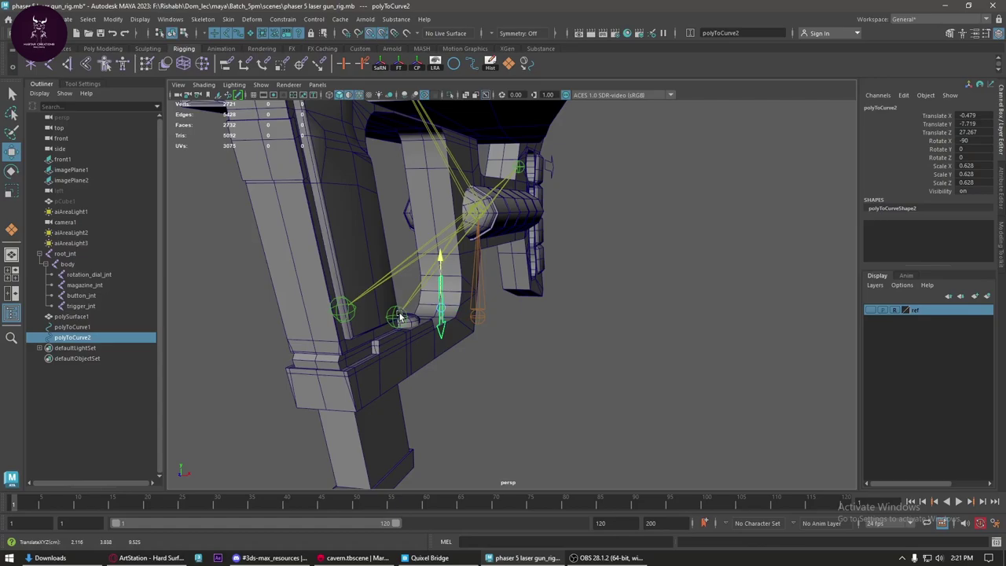
- Lower the arrow copy onto the small button and freeze its transforms
alt+drag(398, 321, 493, 330)
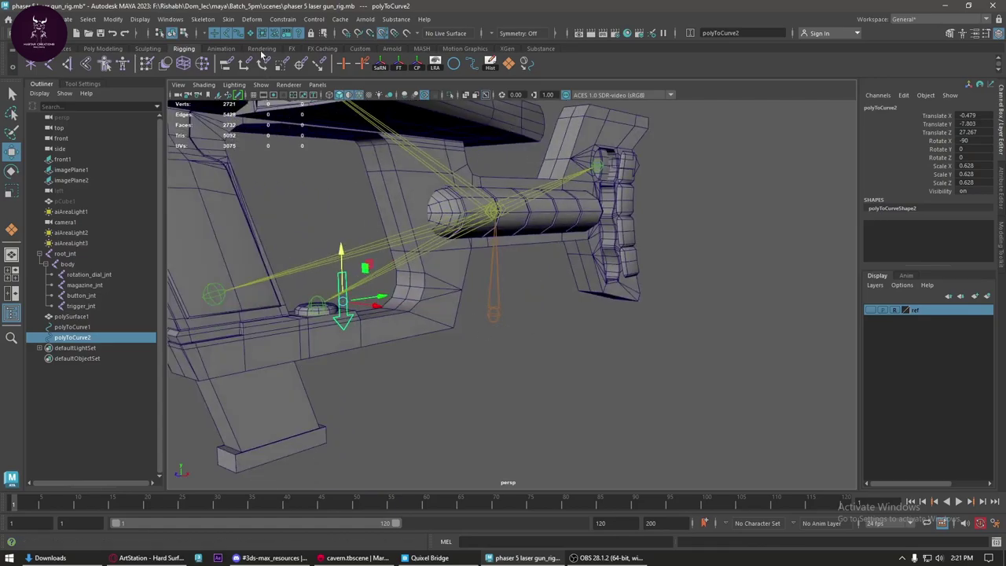
click(399, 63)
alt+drag(428, 143, 530, 269)
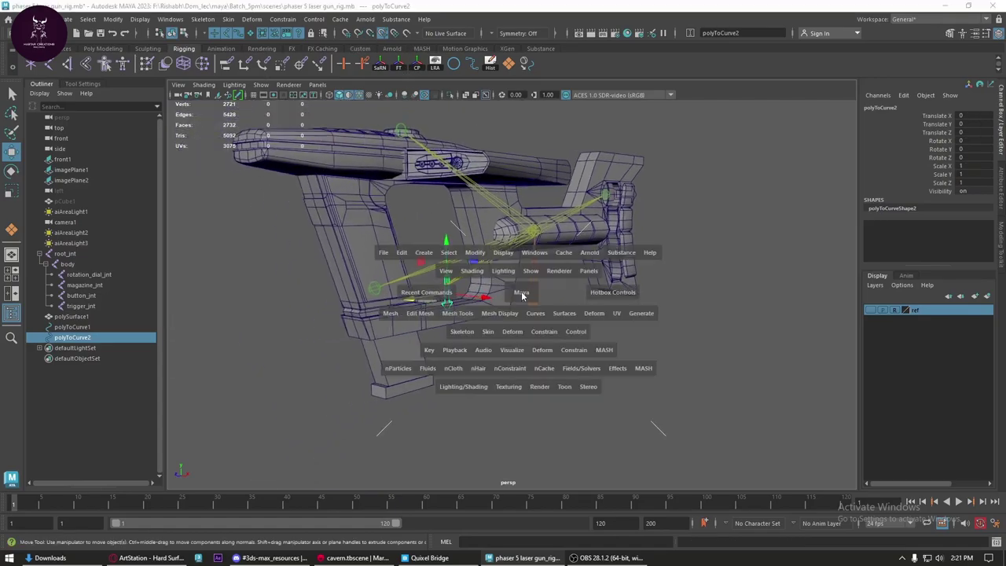
right_drag(530, 270, 548, 295)
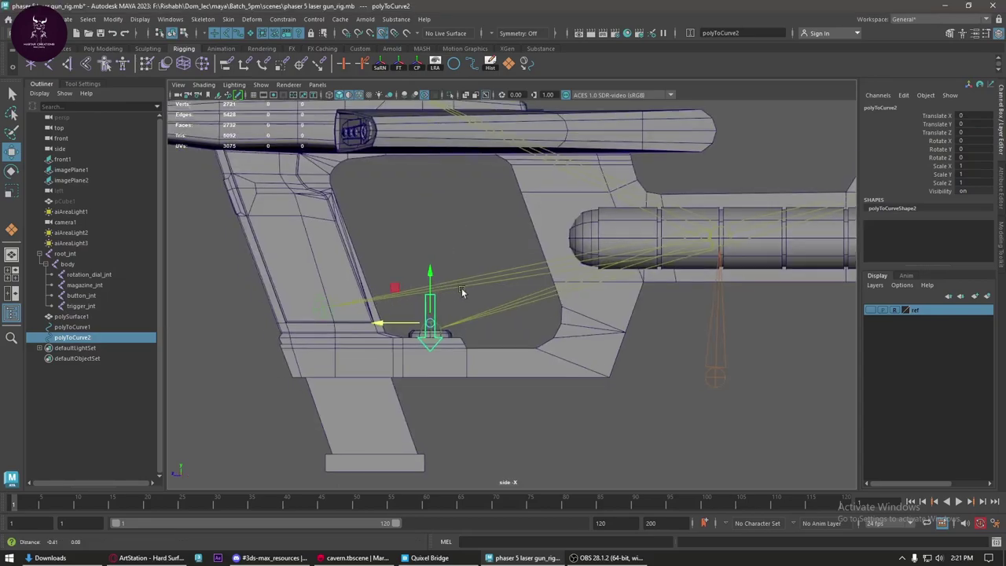
scroll(536, 306, up, 3)
drag(510, 303, 509, 311)
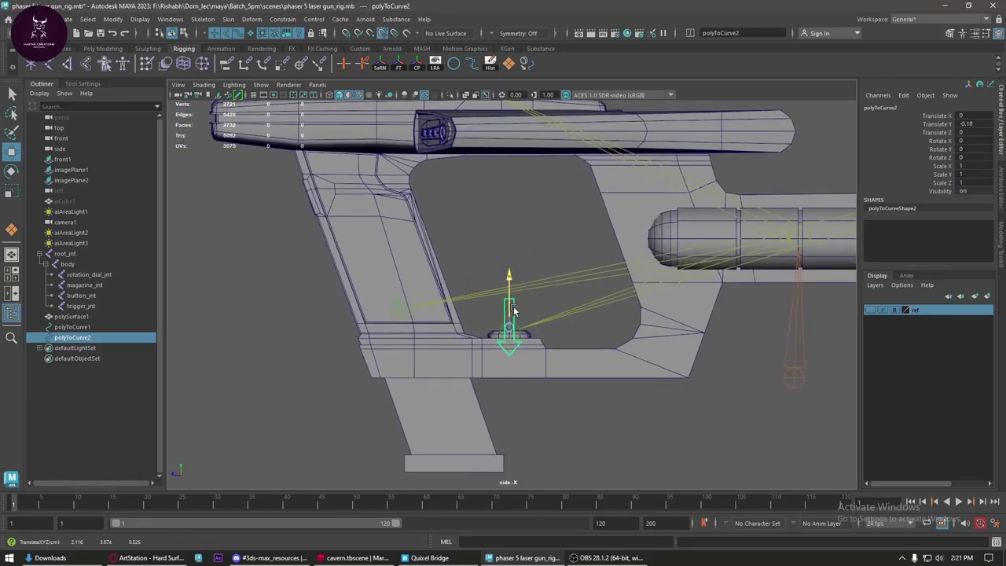
click(399, 66)
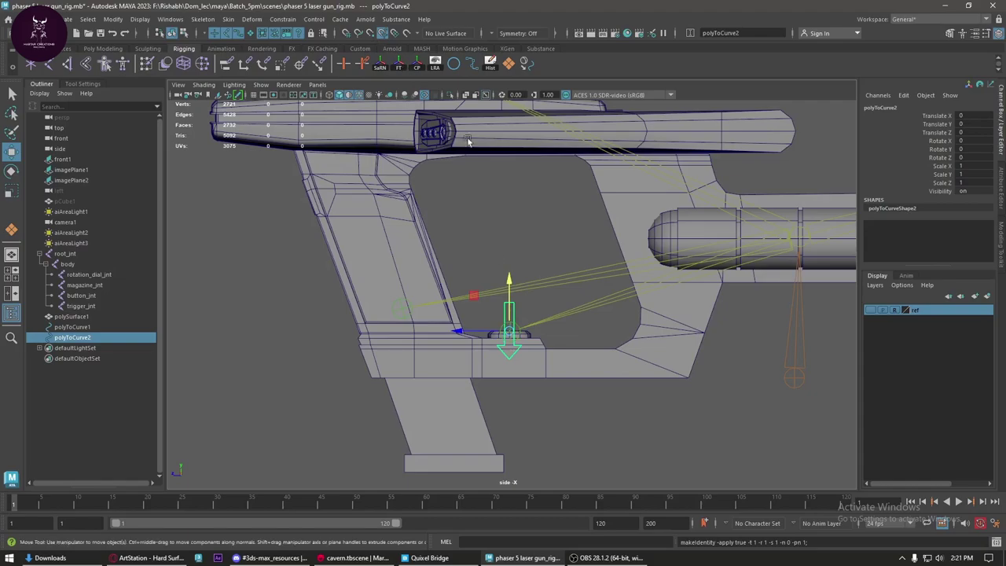
- Duplicate the arrow curve as polyToCurve3 and scale it up to 4.451
key(ctrl+d)
mouse_move(517, 318)
mouse_down()
mouse_move(397, 305)
mouse_move(428, 293)
mouse_move(482, 307)
mouse_up()
scroll(400, 308, up, 3)
scroll(393, 313, up, 3)
key(space)
key(r)
key(w)
- Tilt polyToCurve3 about 15 degrees and center it atop the gun along X
key(space)
drag(440, 267, 440, 315)
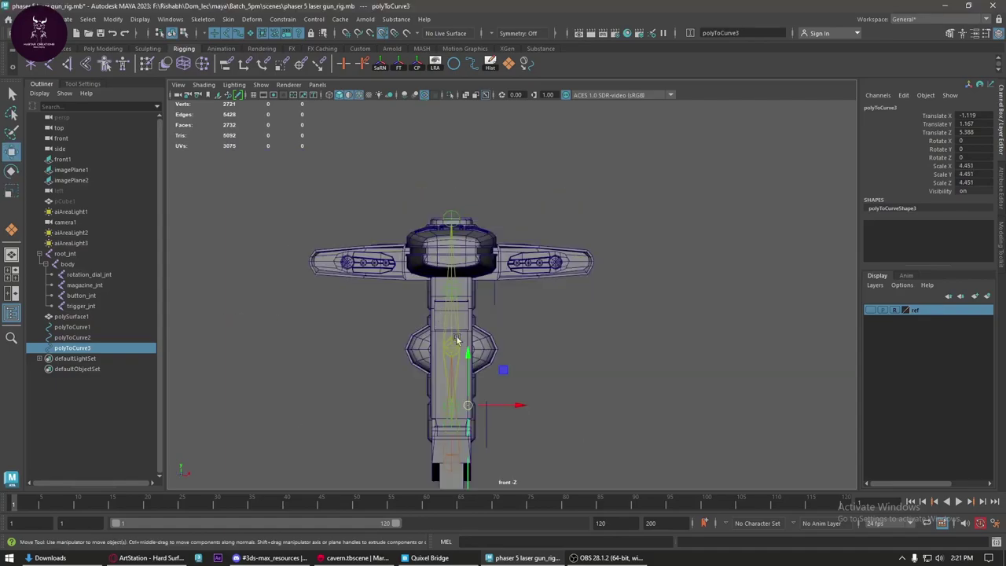
key(space)
drag(503, 367, 527, 367)
key(f)
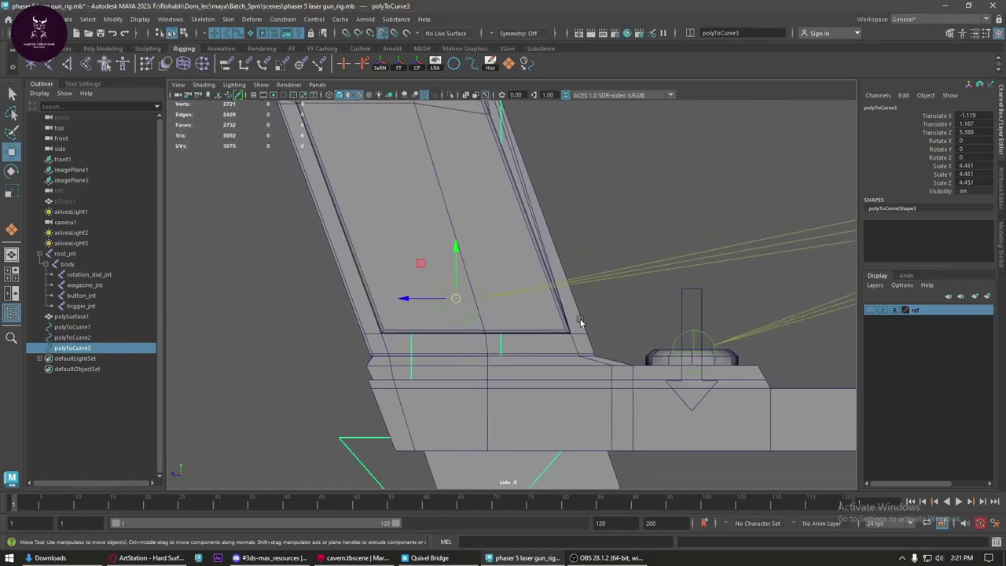
key(e)
mouse_move(496, 294)
mouse_down()
mouse_move(504, 281)
mouse_move(490, 277)
mouse_up()
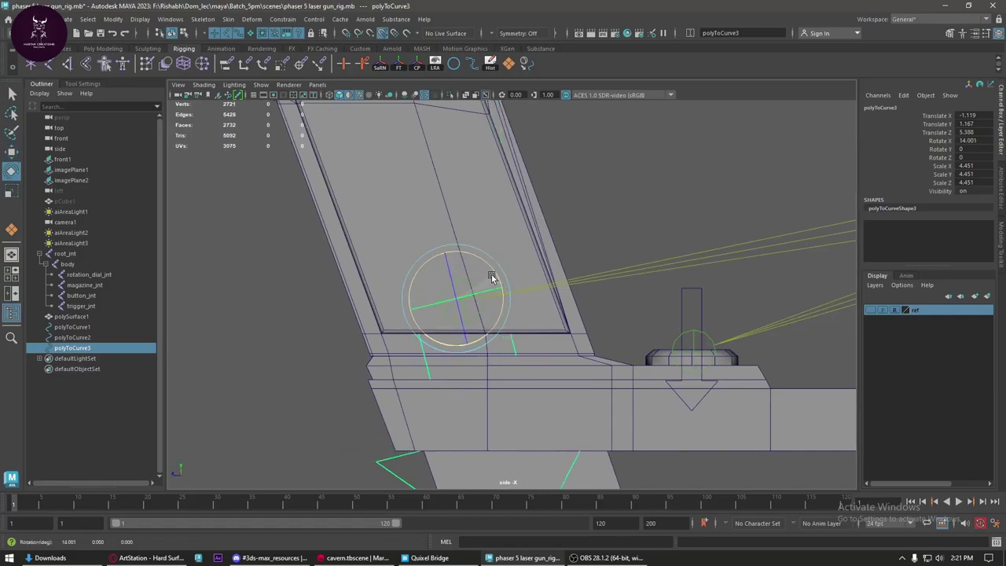
key(w)
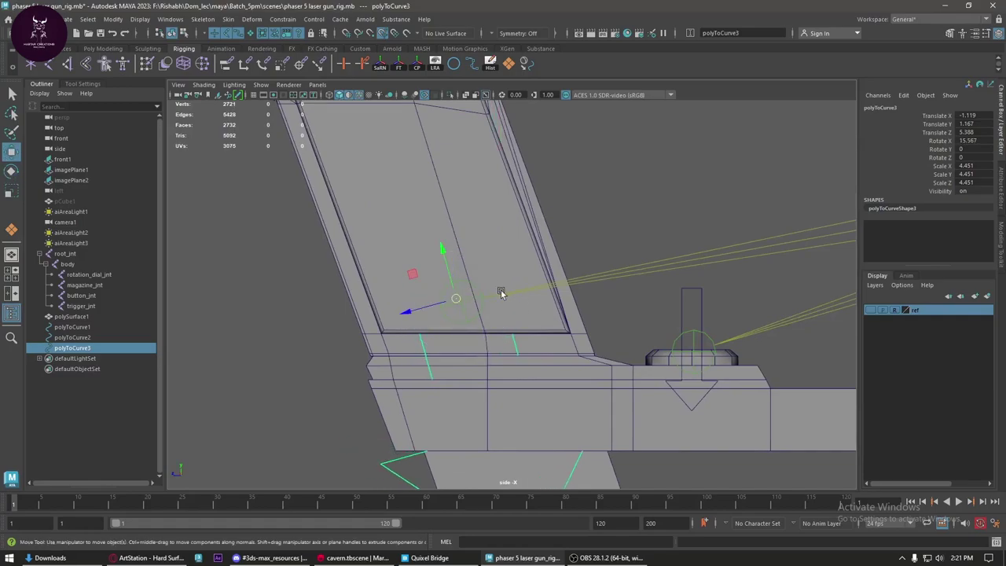
drag(428, 315, 431, 309)
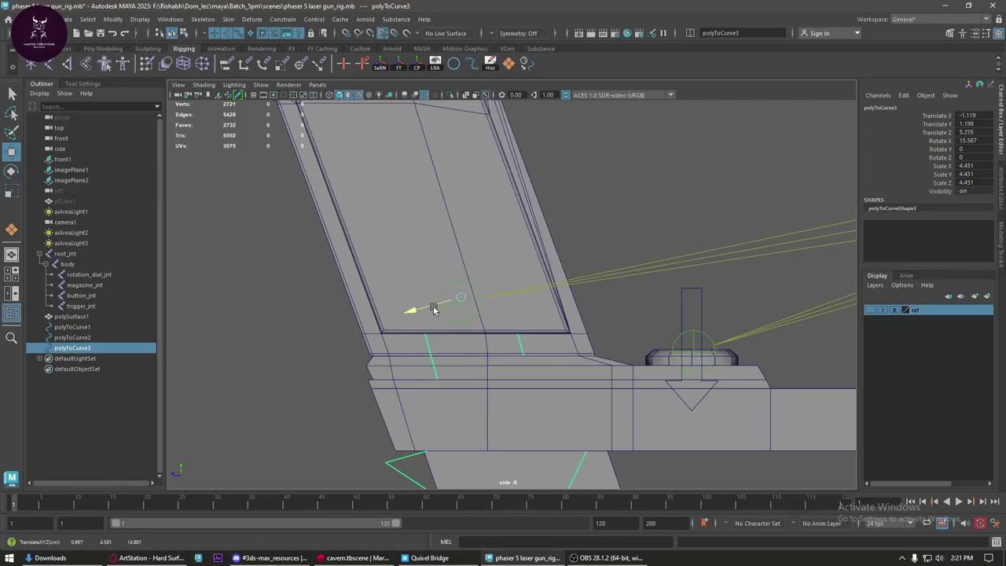
drag(452, 279, 492, 354)
key(space)
drag(508, 445, 533, 445)
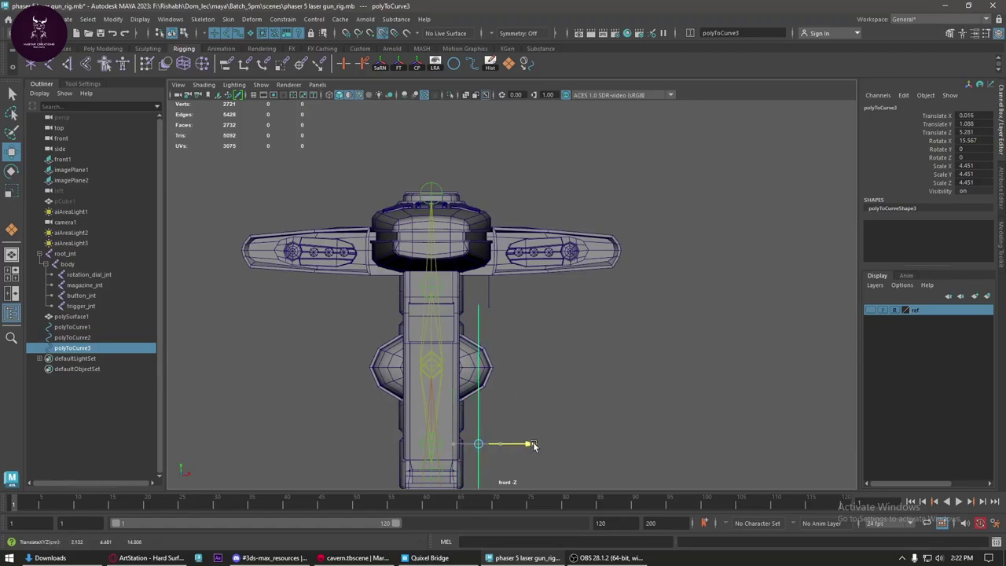
- Select polyToCurve1, switch to the perspective view and orbit to inspect the controls
click(487, 298)
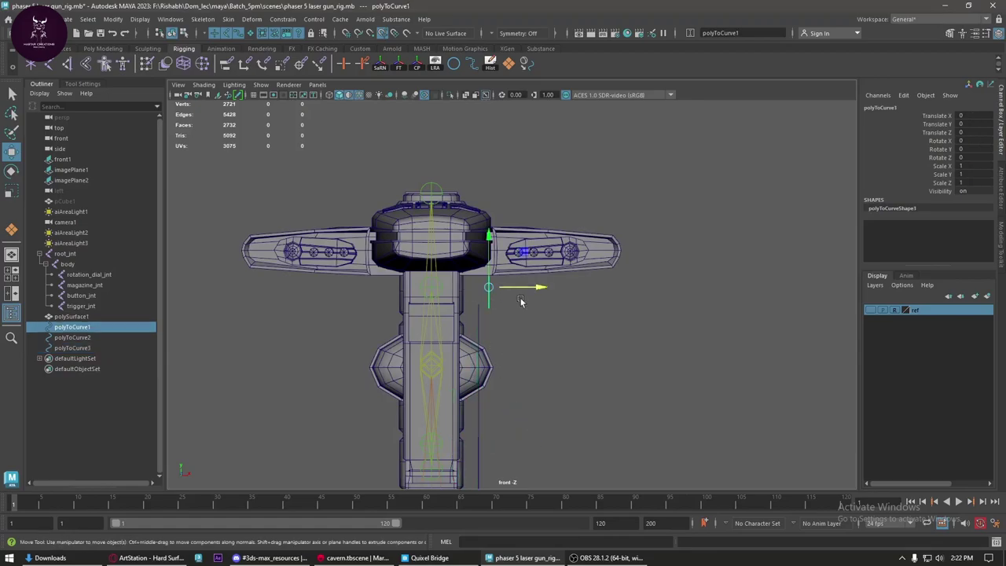
key(space)
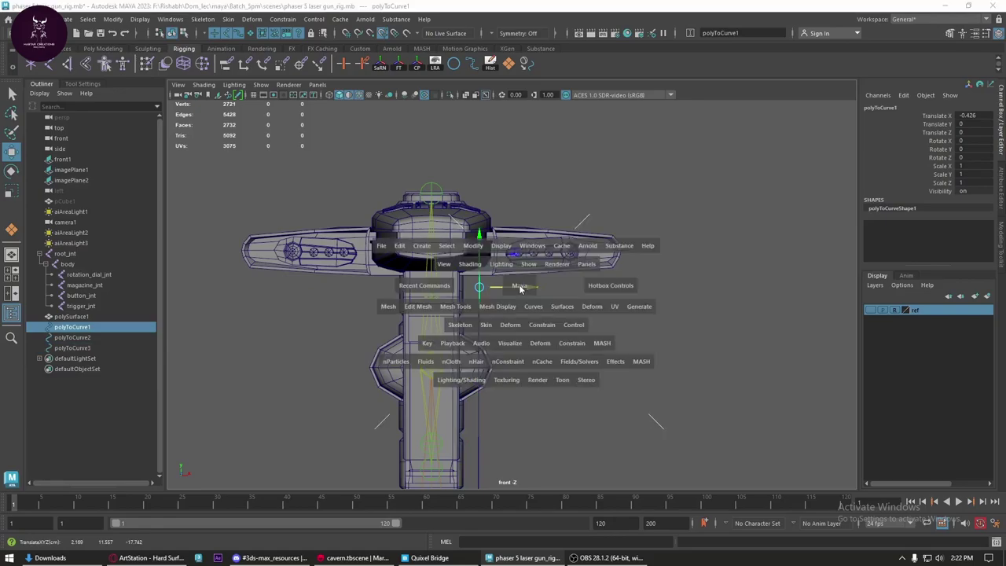
drag(520, 288, 520, 259)
mouse_move(535, 299)
alt+mouse_down()
mouse_move(568, 318)
mouse_move(508, 320)
mouse_move(578, 296)
mouse_move(585, 271)
mouse_move(614, 286)
mouse_move(572, 285)
mouse_move(503, 315)
alt+mouse_up()
scroll(472, 330, up, 2)
scroll(417, 346, up, 3)
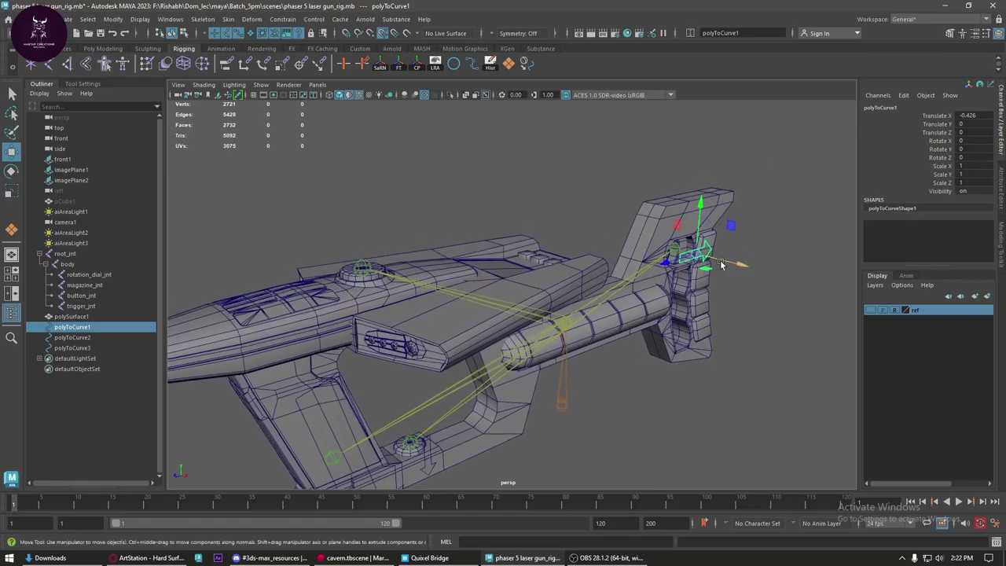
click(428, 449)
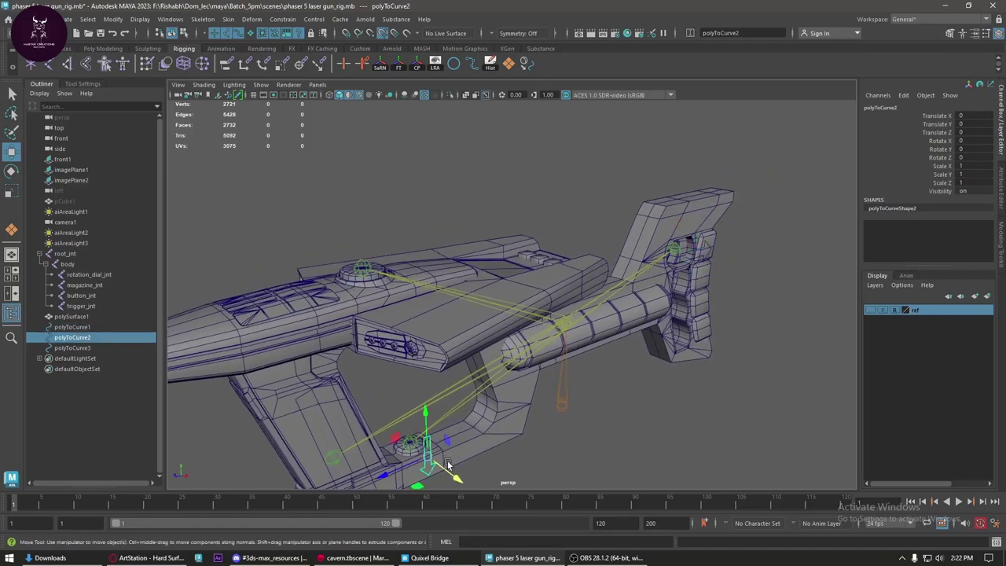
- Duplicate polyToCurve2 and position the copy over the top dial in top view
key(ctrl+d)
mouse_move(425, 436)
mouse_down()
mouse_move(403, 225)
mouse_move(346, 236)
mouse_up()
key(space)
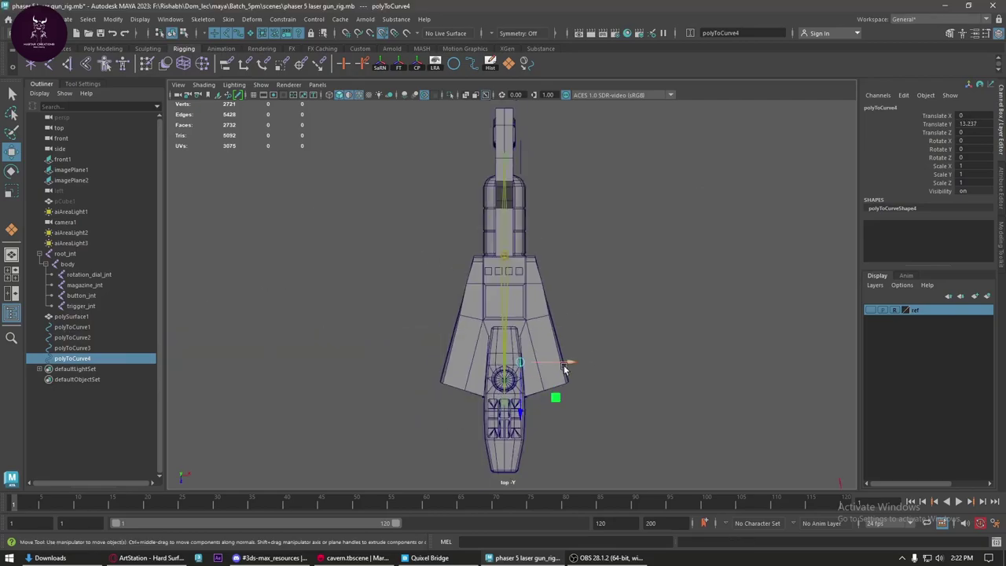
mouse_move(598, 363)
mouse_down()
mouse_move(682, 339)
mouse_move(707, 346)
mouse_up()
scroll(624, 354, up, 5)
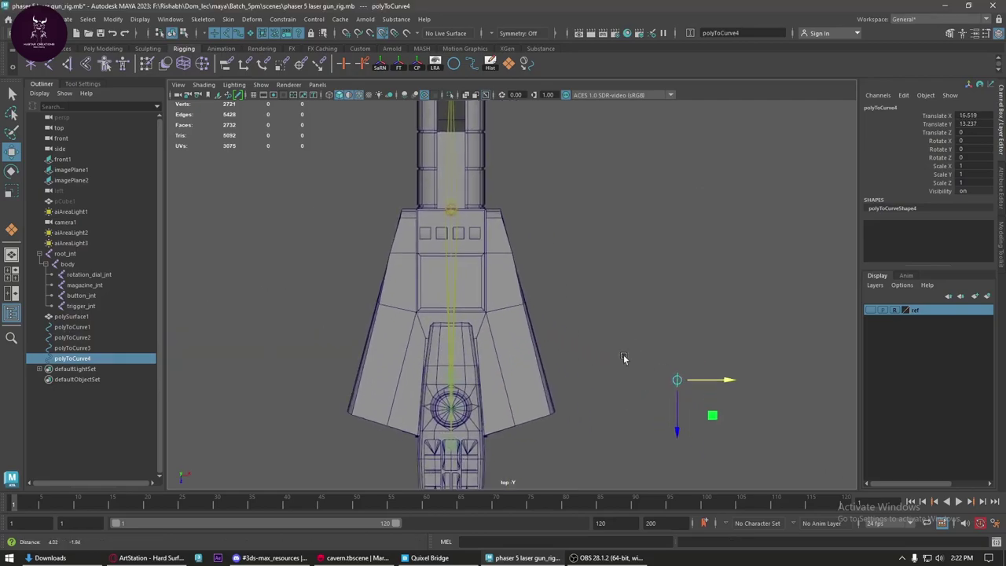
mouse_move(507, 318)
alt+middle_down()
mouse_move(448, 333)
mouse_move(537, 307)
alt+middle_up()
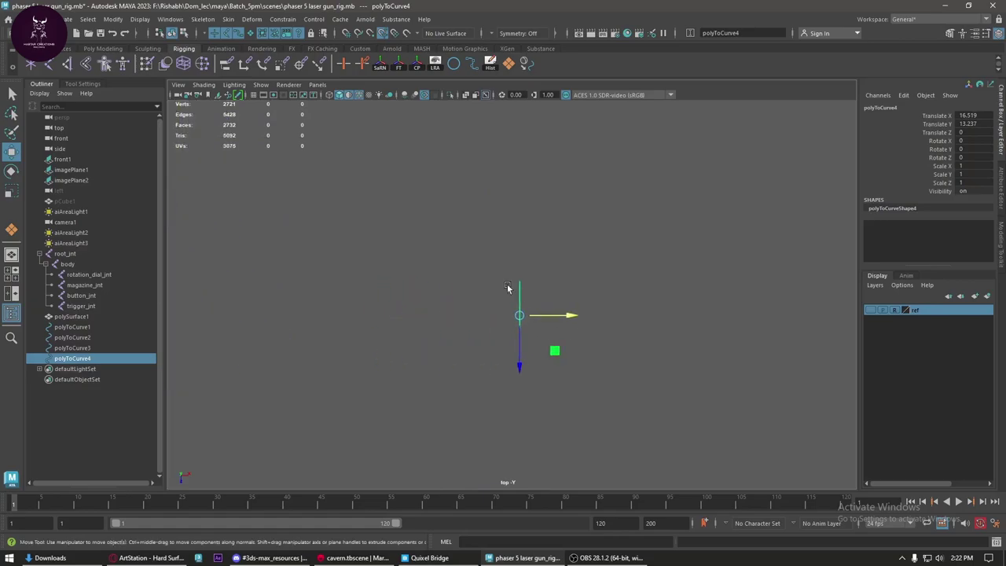
mouse_move(537, 307)
mouse_down()
mouse_move(287, 302)
mouse_move(299, 303)
mouse_move(263, 377)
mouse_move(269, 427)
mouse_up()
key(r)
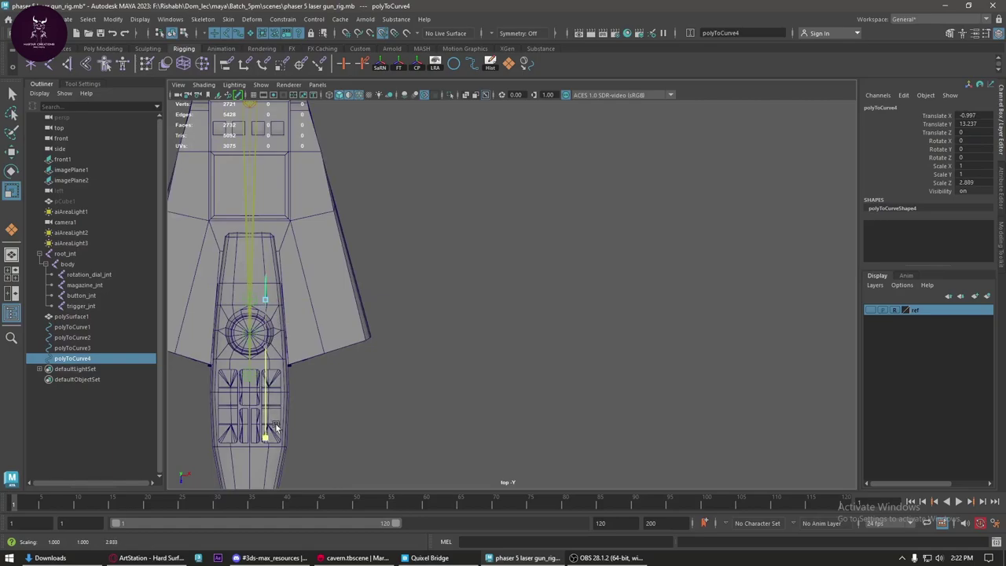
key(w)
drag(264, 338, 265, 386)
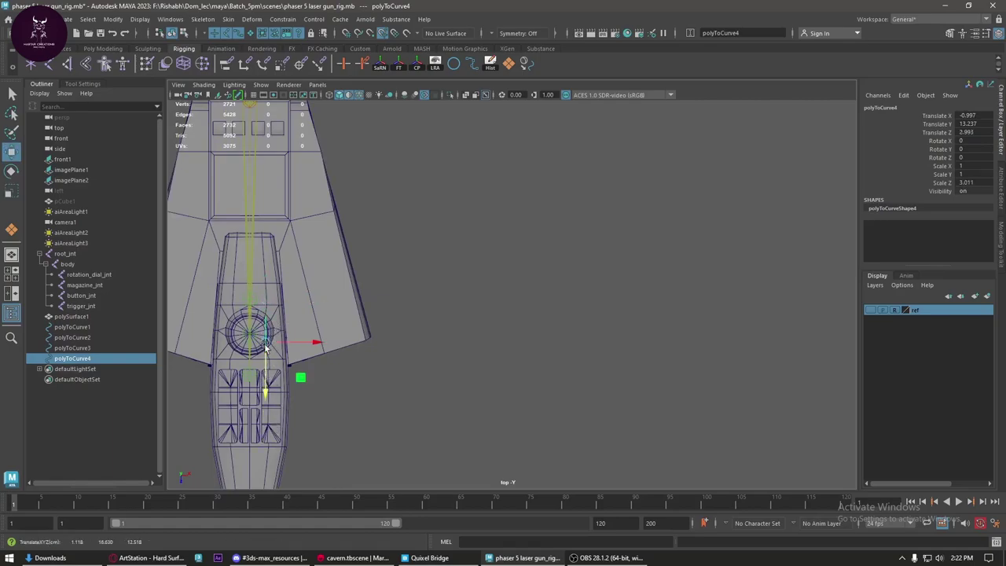
- In side view, scale and rotate the copy 90 degrees into an arrow above the dial, then freeze transforms
key(space)
drag(267, 343, 328, 338)
scroll(518, 291, down, 5)
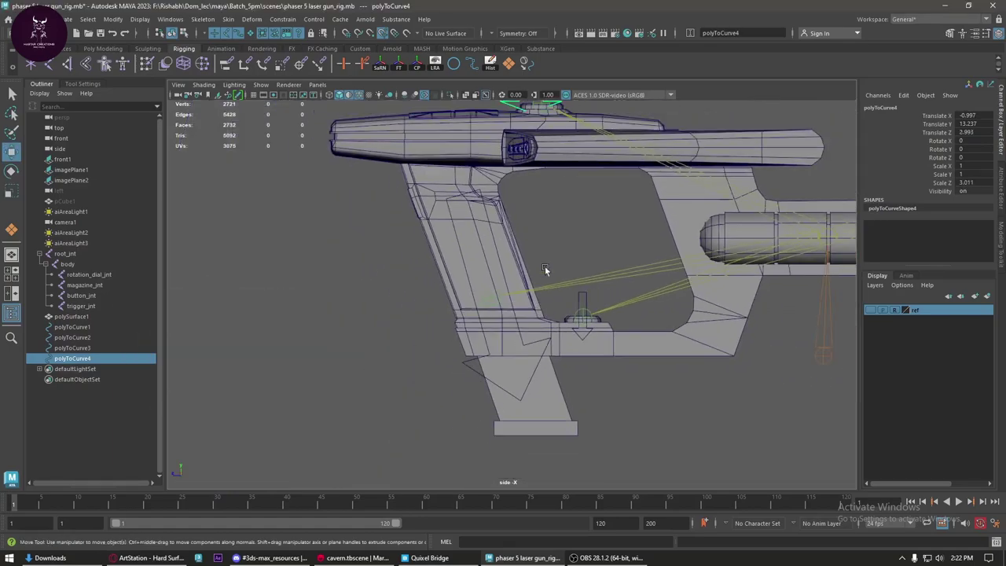
scroll(543, 267, up, 2)
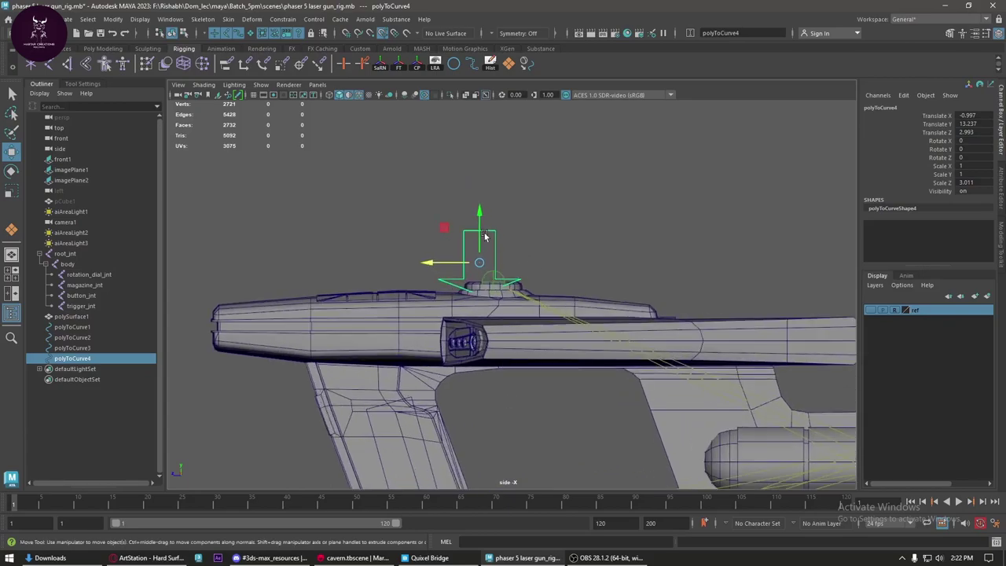
key(r)
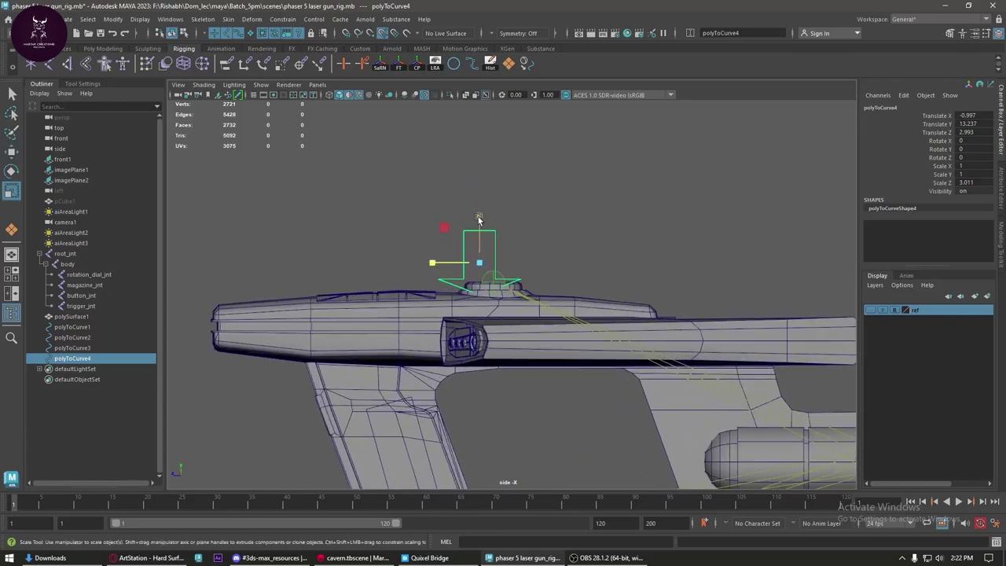
drag(480, 211, 479, 150)
key(e)
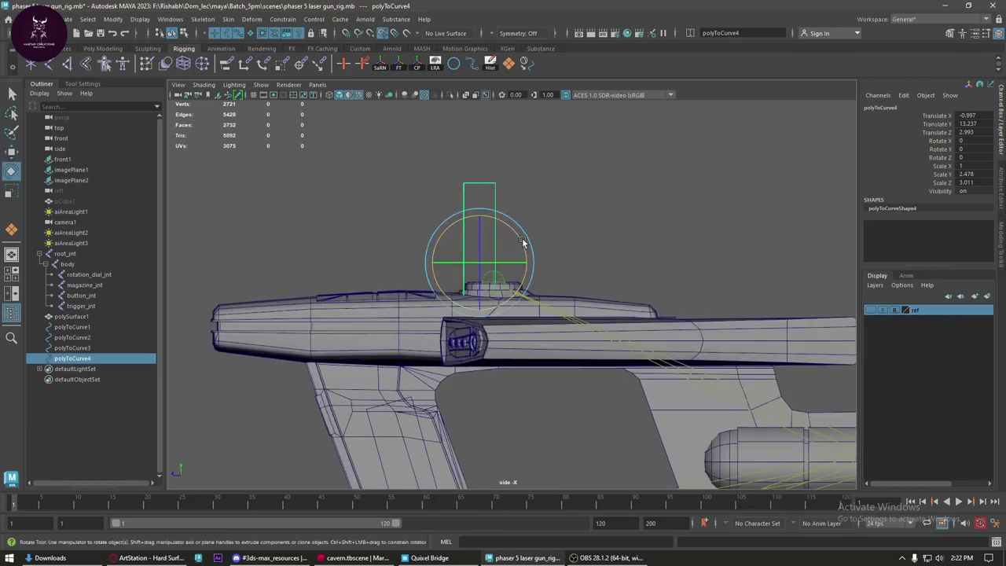
drag(523, 242, 475, 199)
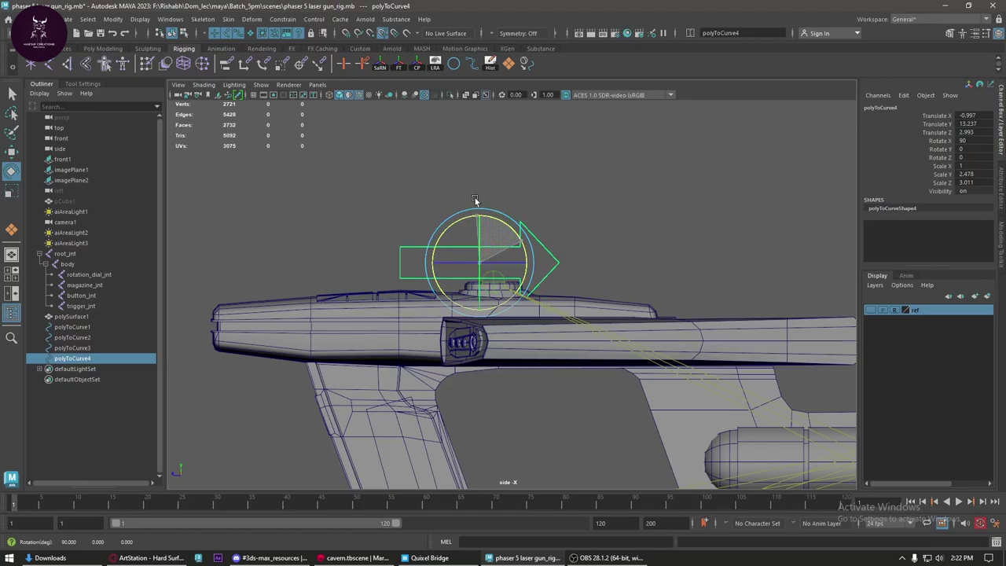
key(w)
mouse_move(462, 267)
mouse_down()
mouse_move(486, 267)
mouse_move(434, 265)
mouse_up()
key(r)
key(w)
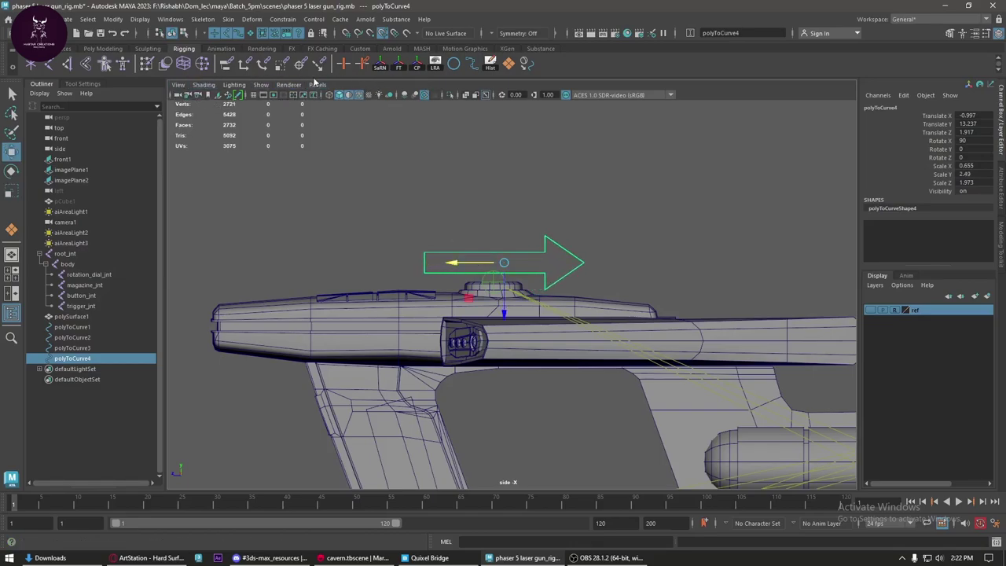
click(401, 67)
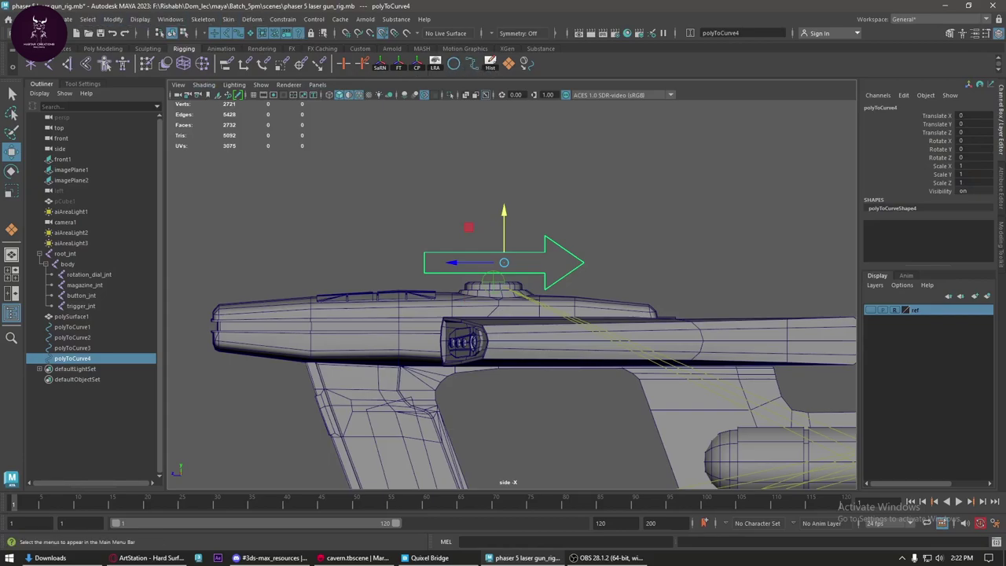
- Switch to the Modeling menu set and rebuild the arrow curve with 8 spans
click(31, 33)
click(20, 45)
click(339, 19)
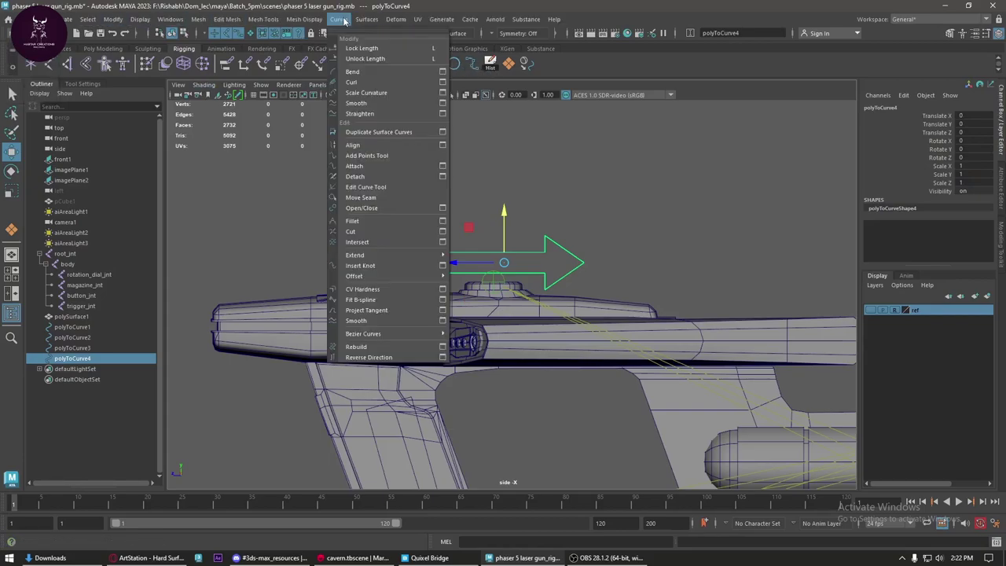
click(442, 347)
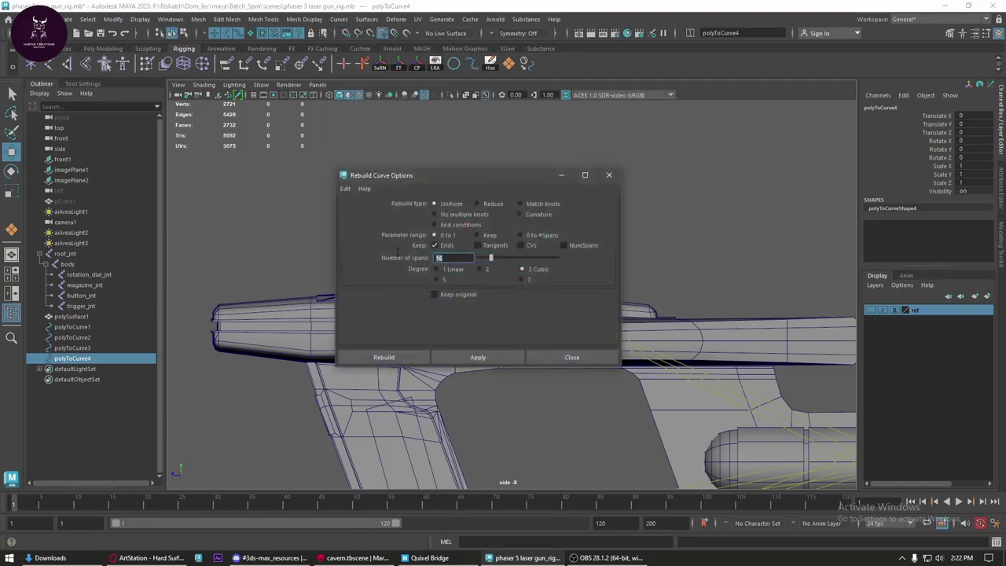
text(8)
click(407, 359)
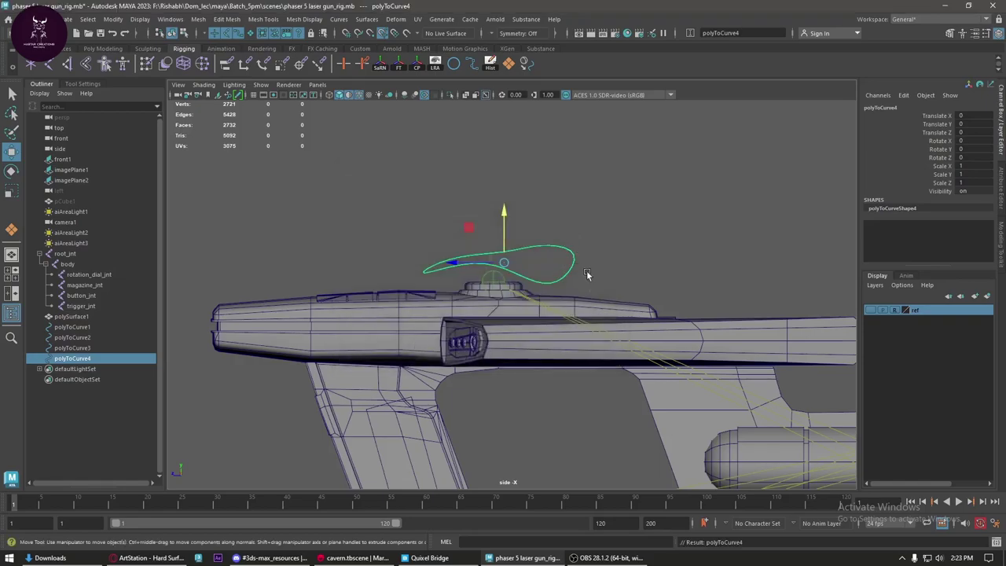
- Rebuild the curve again as degree 1 linear
click(339, 19)
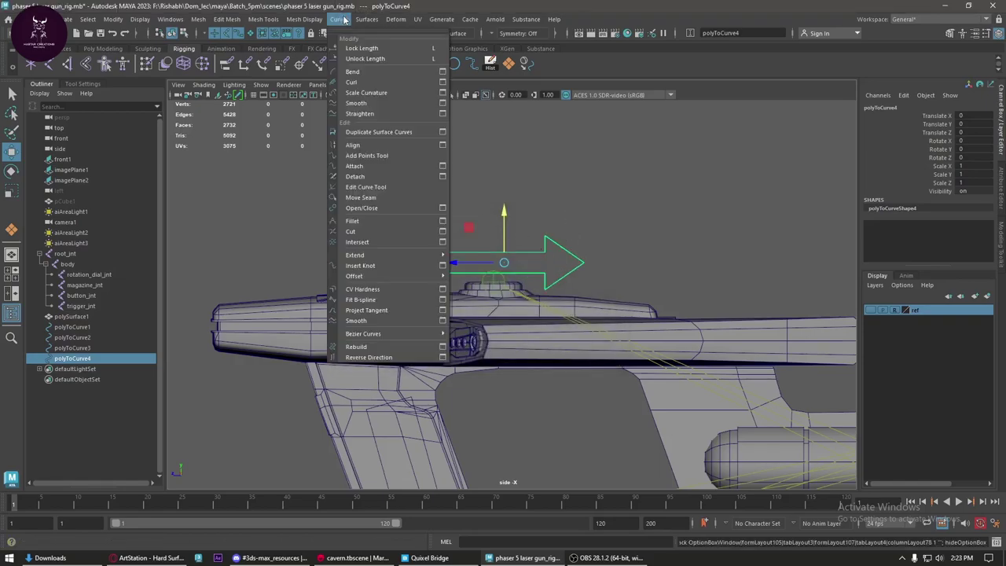
click(441, 347)
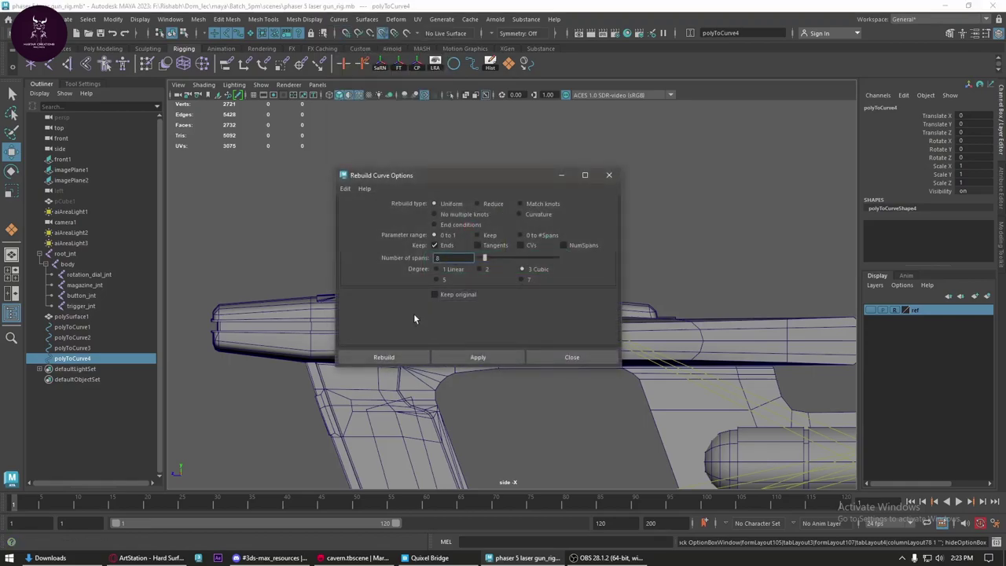
click(410, 358)
- Undo the linear rebuild to restore the arrow's original outline
key(ctrl+z)
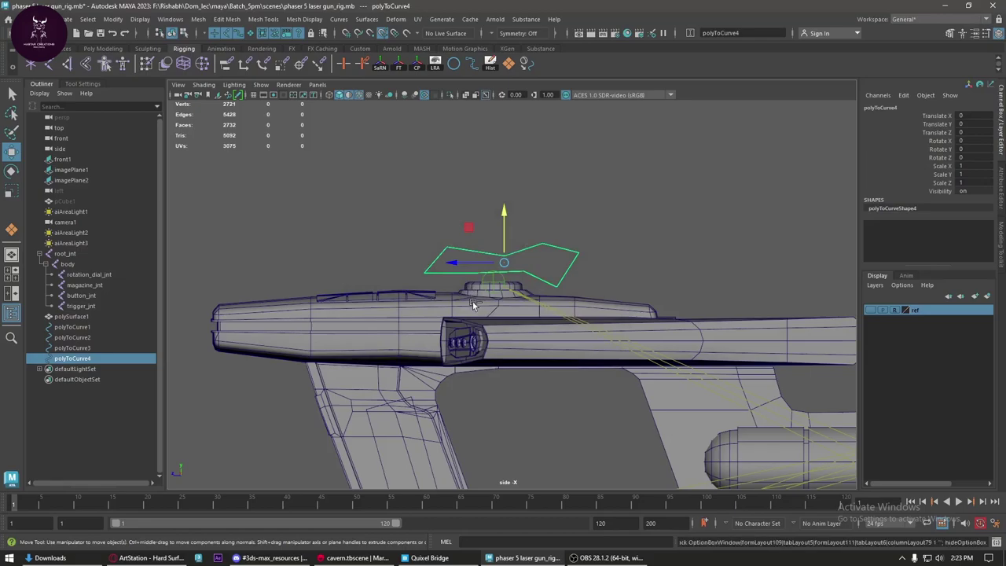
right_drag(574, 188, 551, 202)
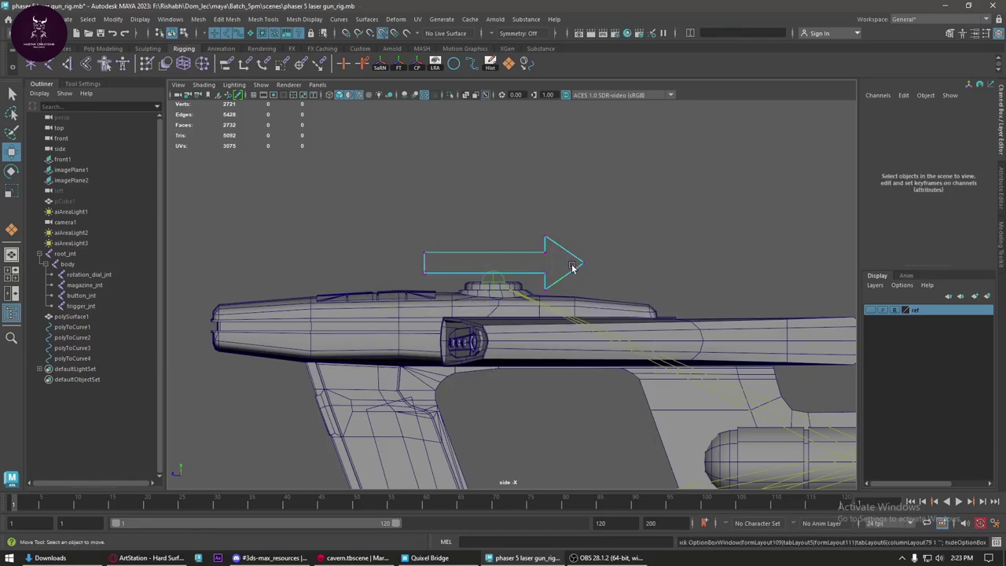
scroll(493, 268, up, 2)
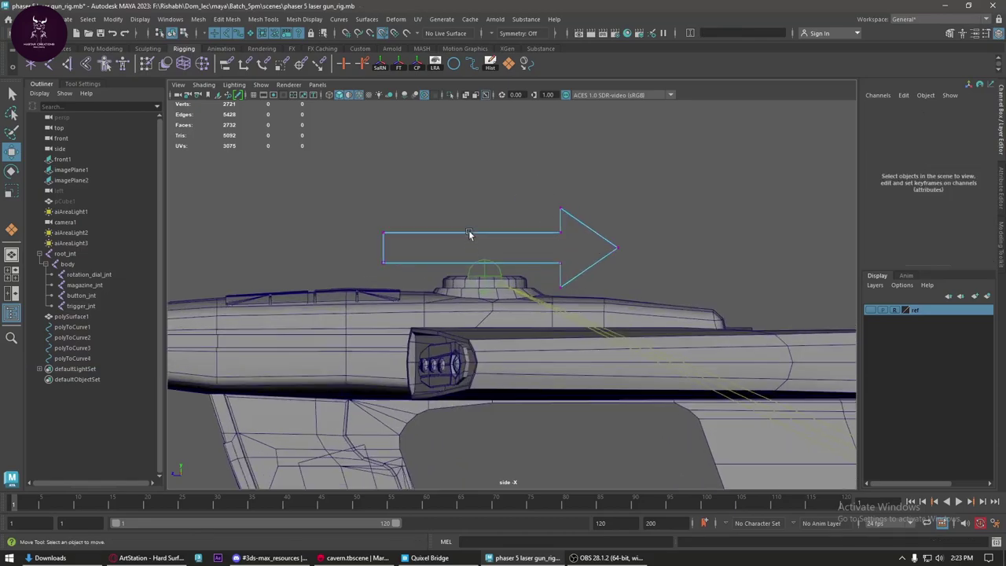
scroll(470, 234, up, 2)
right_drag(467, 212, 408, 214)
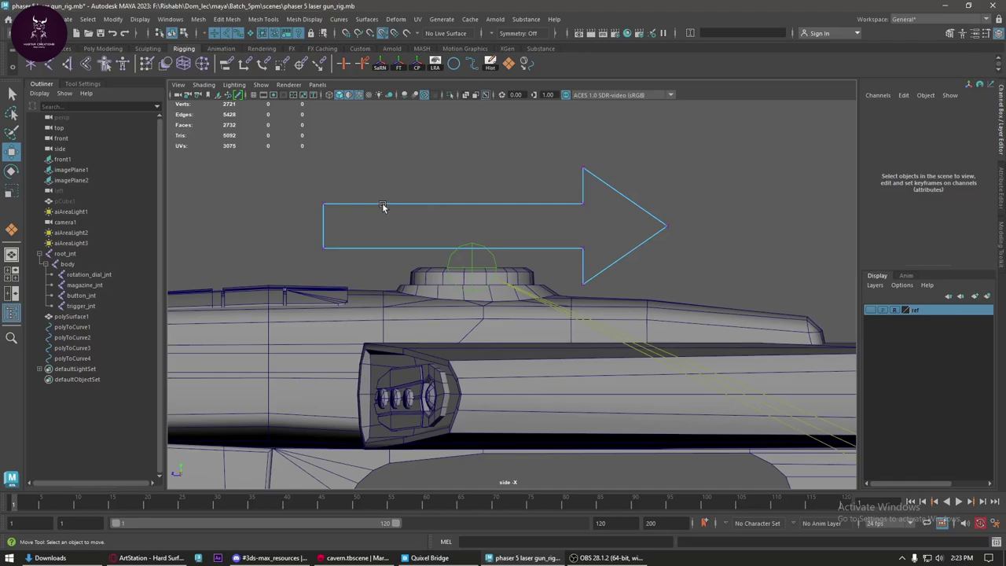
- Pick curve points along the arrow's top and bottom edges and insert knots there
right_click(378, 210)
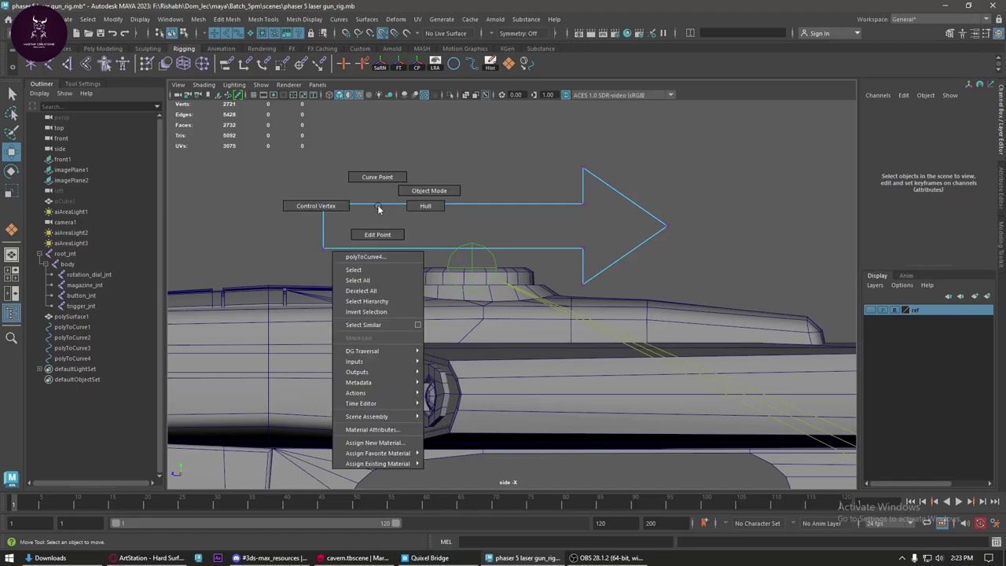
click(377, 177)
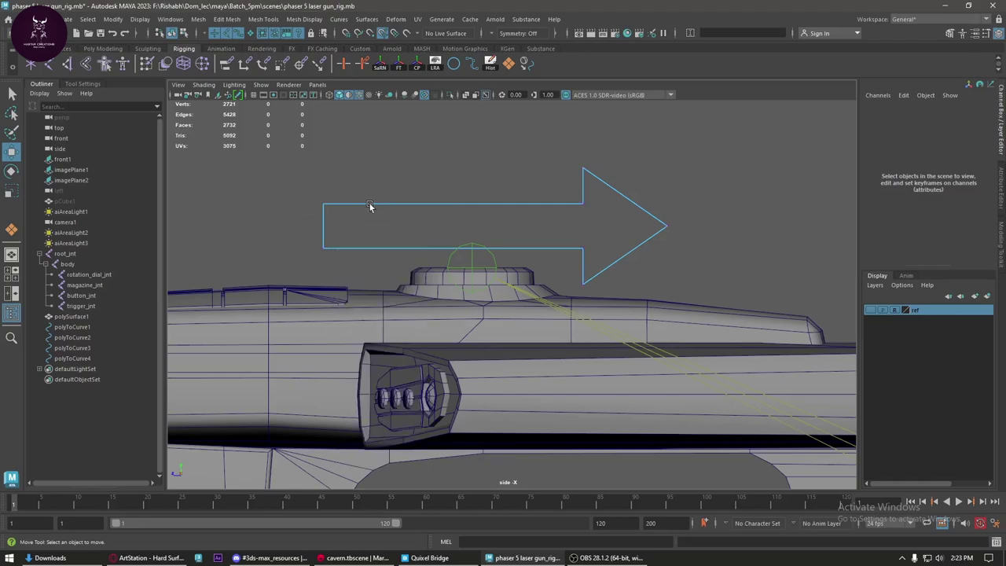
click(370, 204)
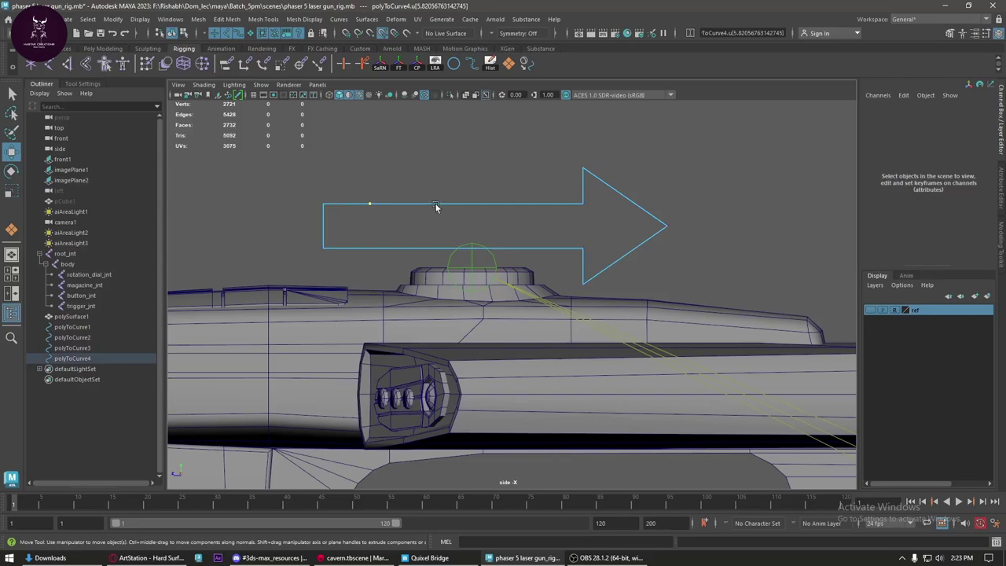
shift+click(410, 204)
shift+click(460, 203)
shift+click(366, 248)
shift+click(408, 248)
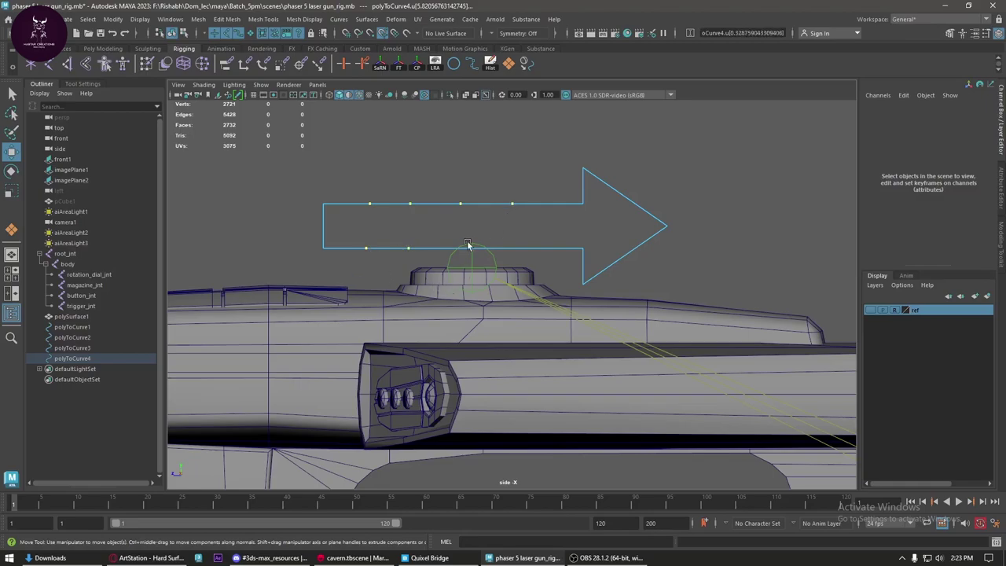
shift+click(510, 248)
shift+click(550, 249)
shift+click(548, 205)
shift+right_click(479, 190)
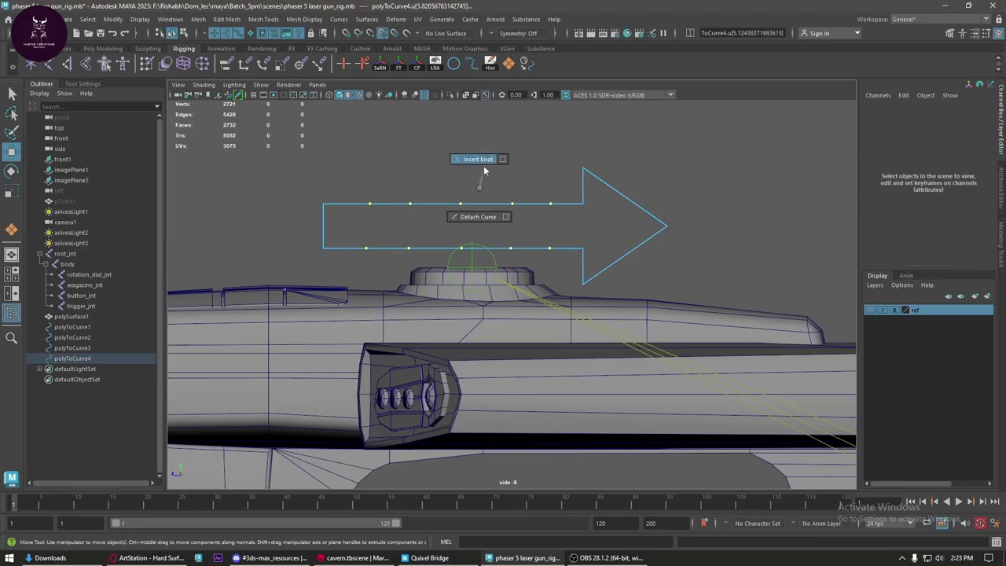
click(479, 161)
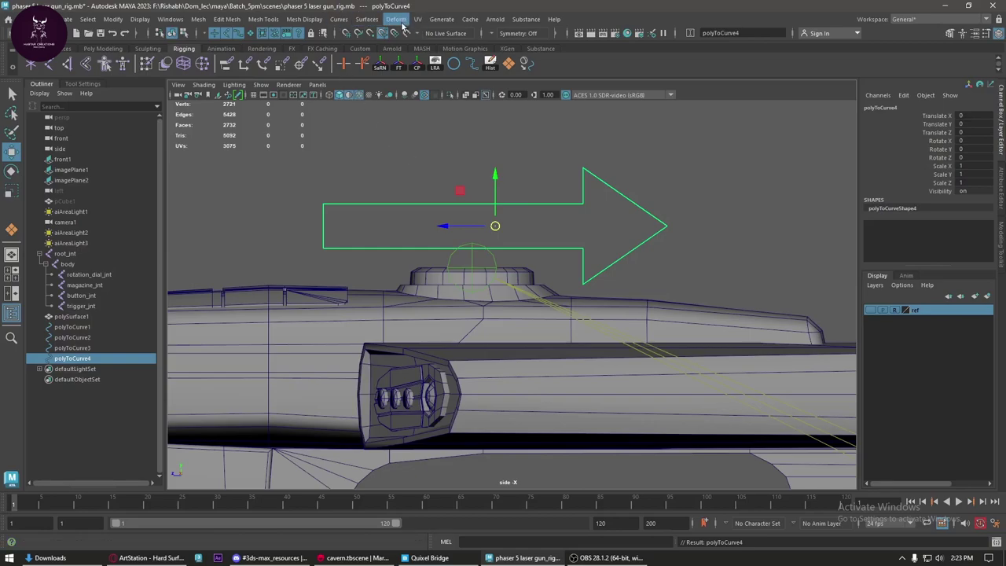
- Add a bend deformer to the arrow curve, tilt its handle -45 on X, and set Curvature to 90
click(397, 20)
mouse_move(416, 210)
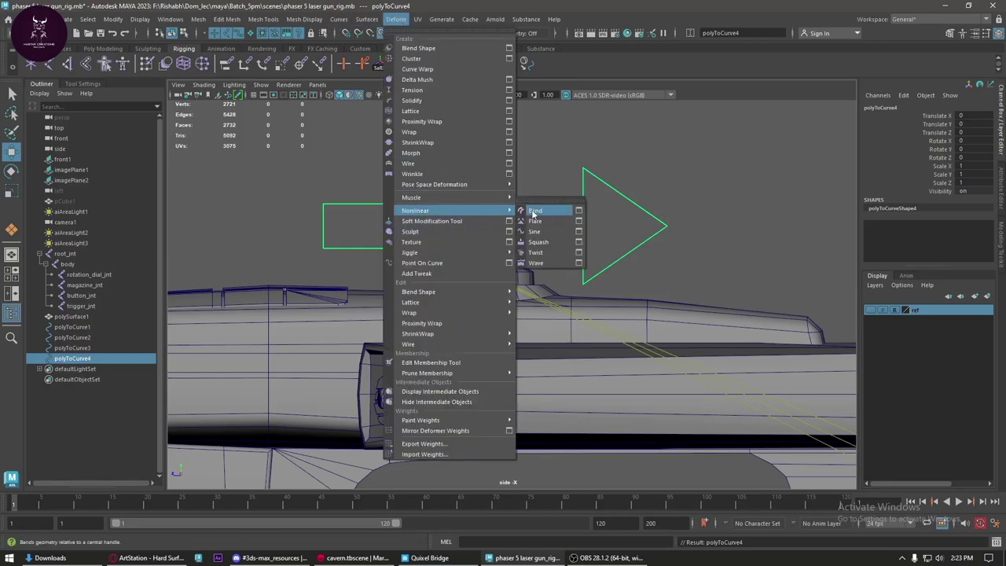
click(532, 212)
scroll(532, 212, down, 2)
key(e)
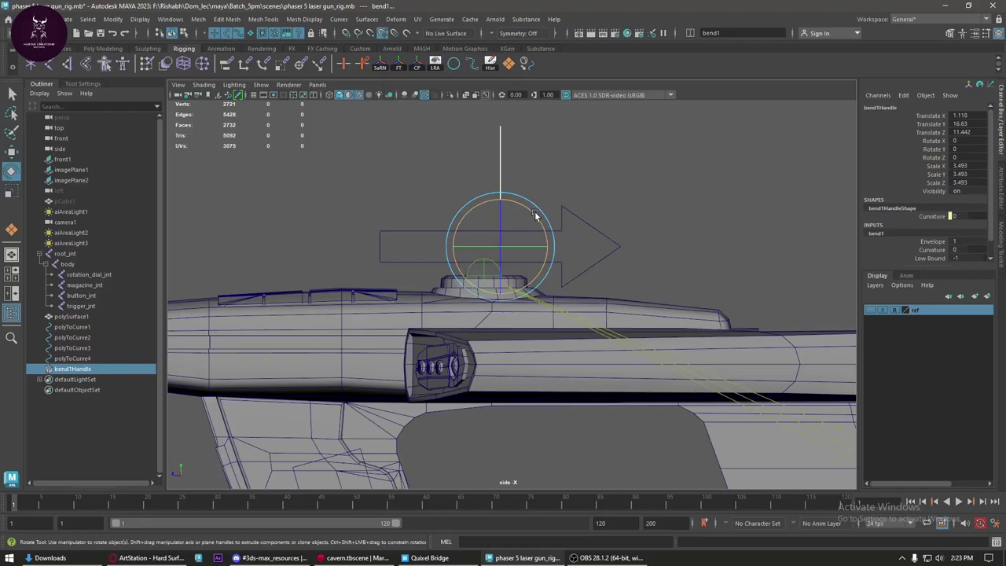
drag(535, 214, 551, 246)
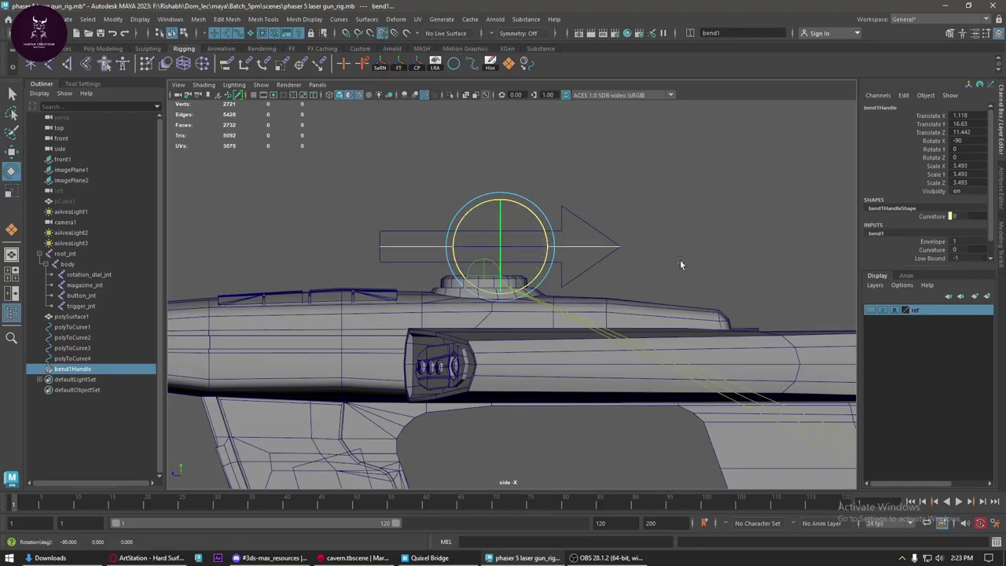
click(932, 250)
middle_drag(732, 263, 774, 276)
key(space)
drag(674, 251, 669, 224)
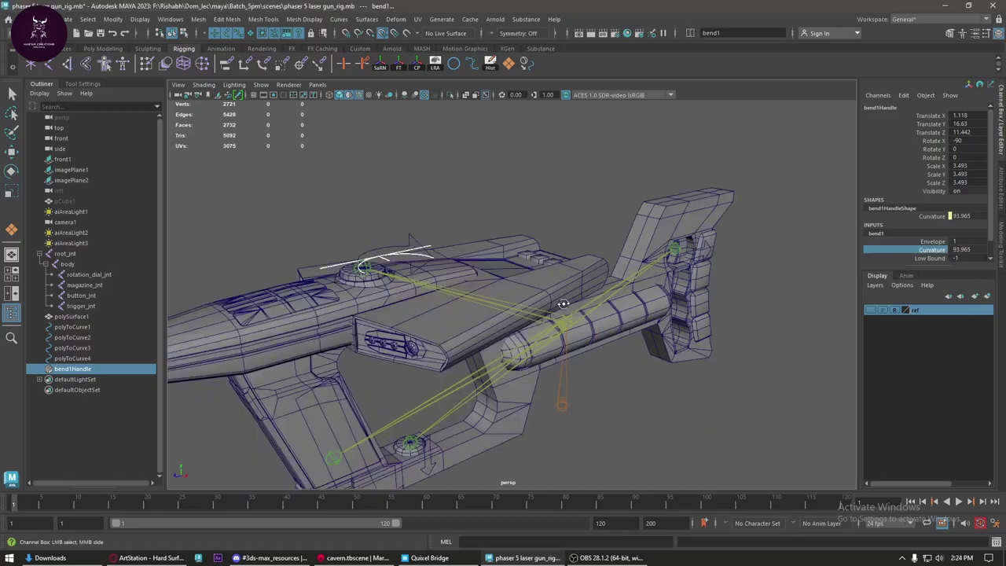
mouse_move(564, 304)
alt+mouse_down()
mouse_move(600, 316)
mouse_move(562, 386)
mouse_move(607, 291)
mouse_move(701, 353)
mouse_move(602, 359)
mouse_move(650, 367)
alt+mouse_up()
key(w)
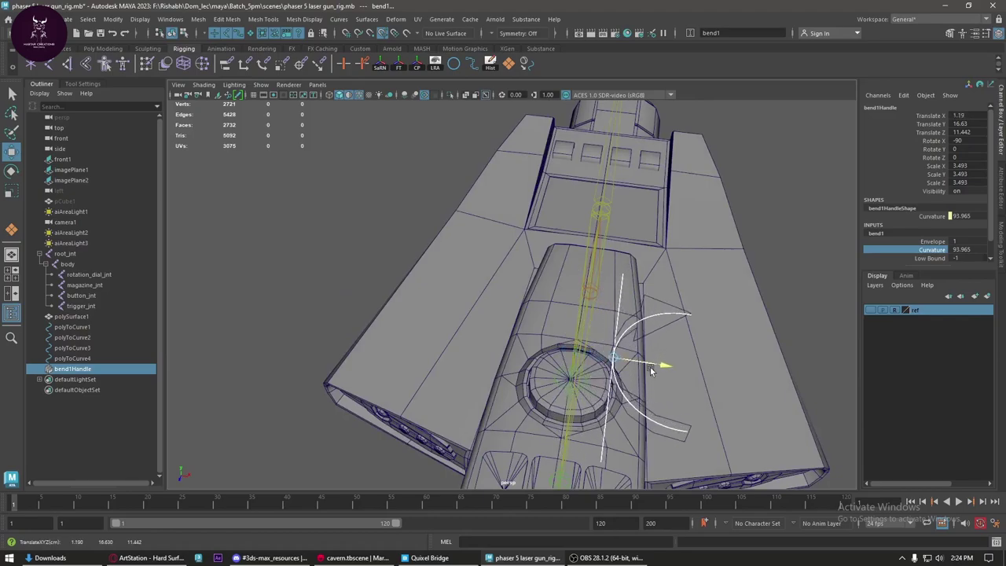
double_click(961, 249)
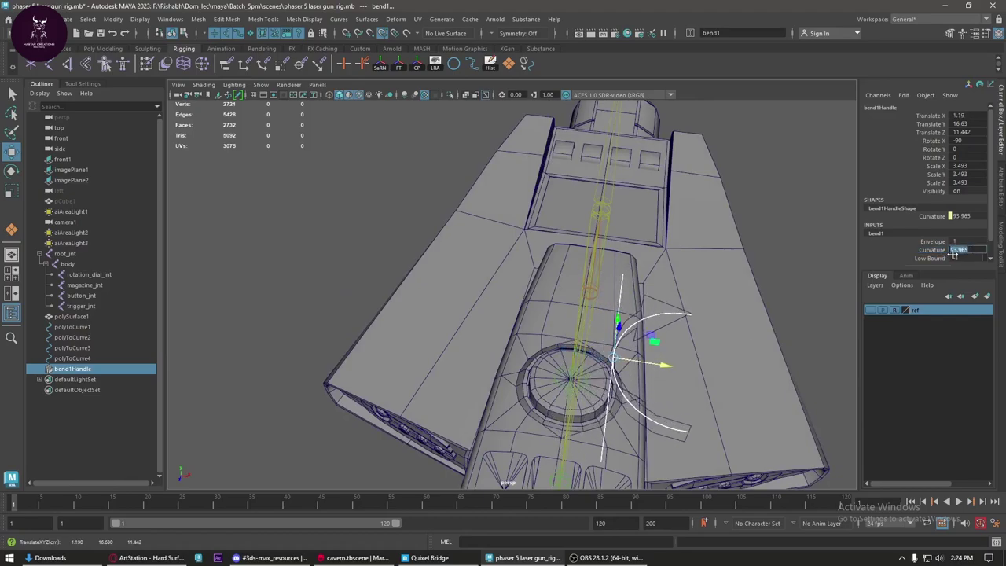
text(90)
key(Return)
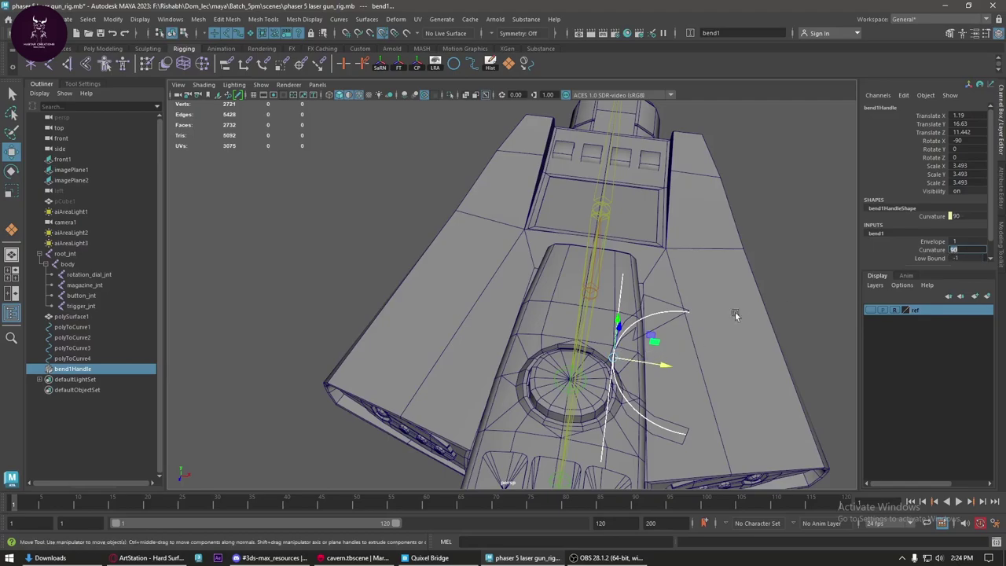
- Bake the bend by deleting polyToCurve4's history, then place it over the dial (Rotate Z -180, Translate X 1.389)
click(773, 272)
click(657, 298)
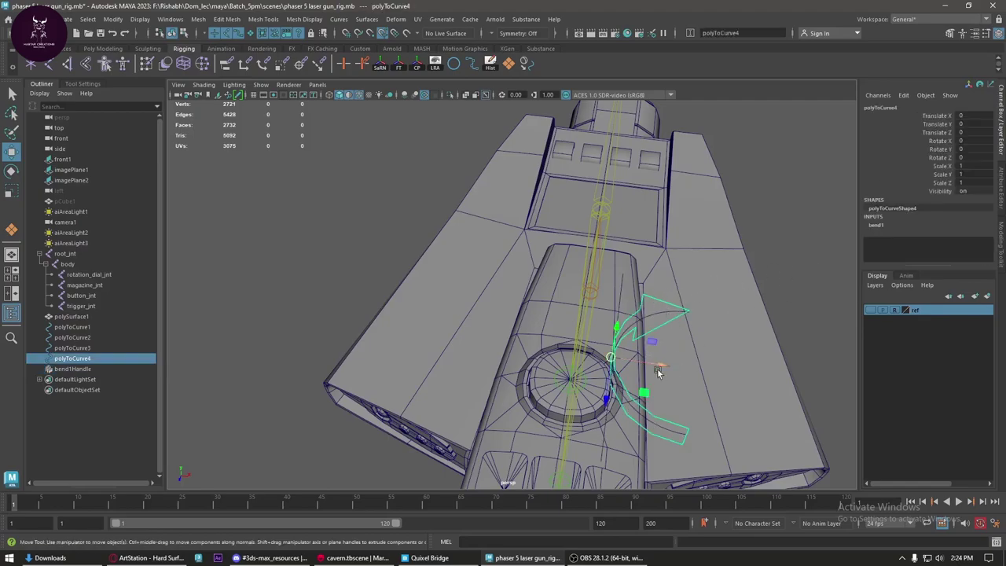
drag(663, 366, 621, 359)
key(ctrl+z)
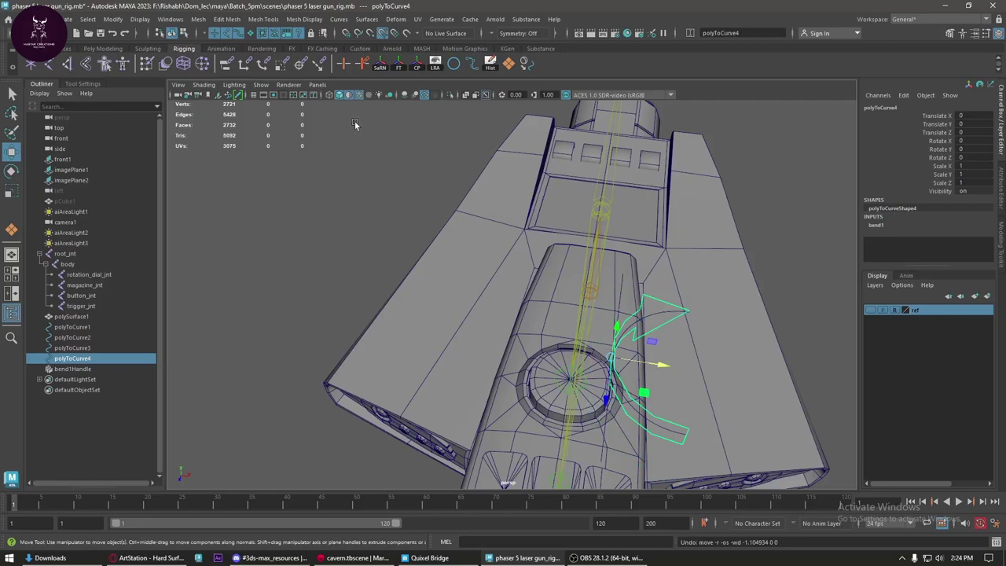
click(489, 63)
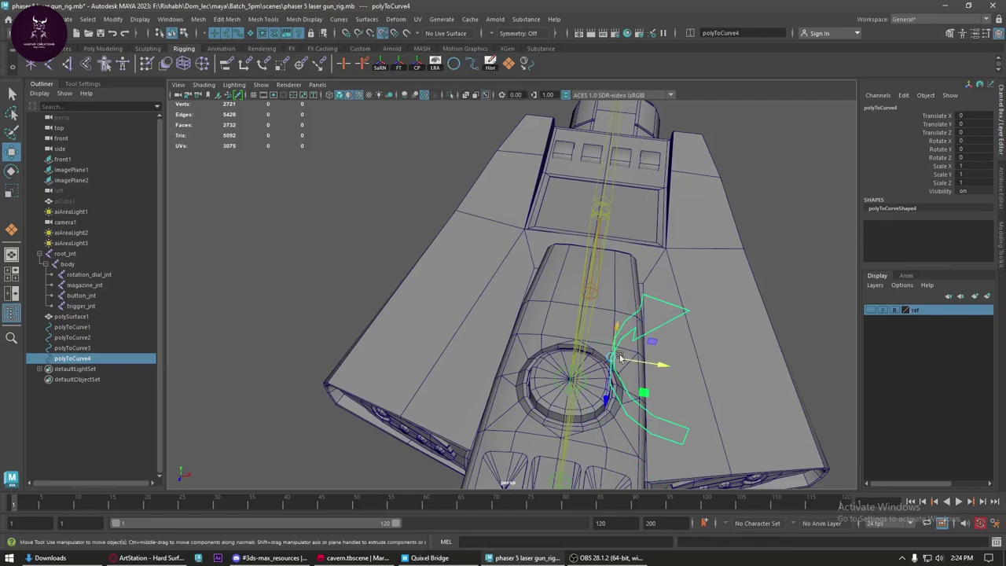
mouse_move(665, 366)
mouse_down()
mouse_move(552, 339)
mouse_move(589, 335)
mouse_move(517, 146)
mouse_move(544, 281)
mouse_up()
key(e)
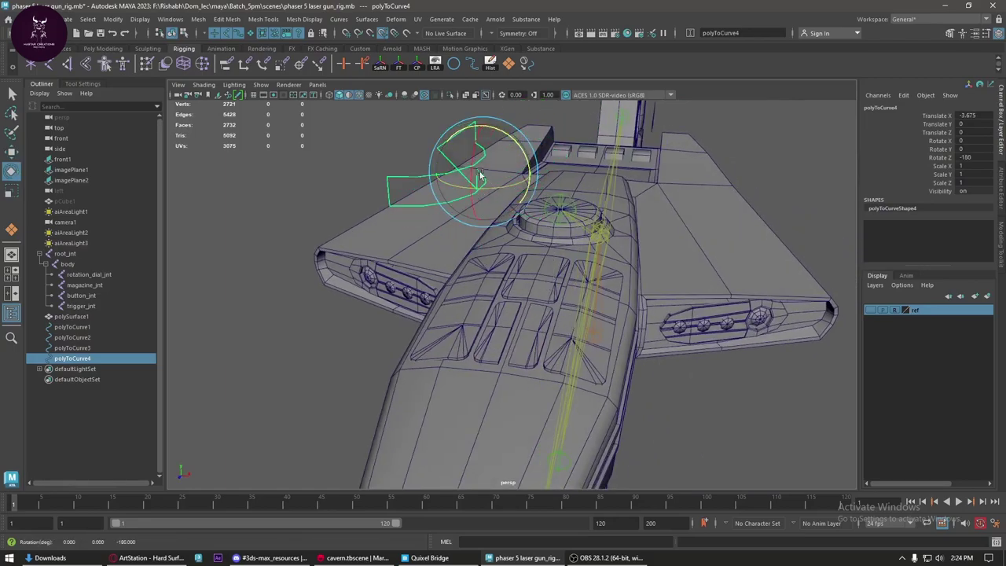
key(w)
drag(473, 198, 625, 205)
mouse_move(625, 205)
alt+mouse_down()
mouse_move(536, 249)
mouse_move(559, 253)
alt+mouse_up()
key(space)
- Freeze polyToCurve4's transforms, lower it onto the rotation dial, and freeze transforms again
scroll(559, 254, up, 1)
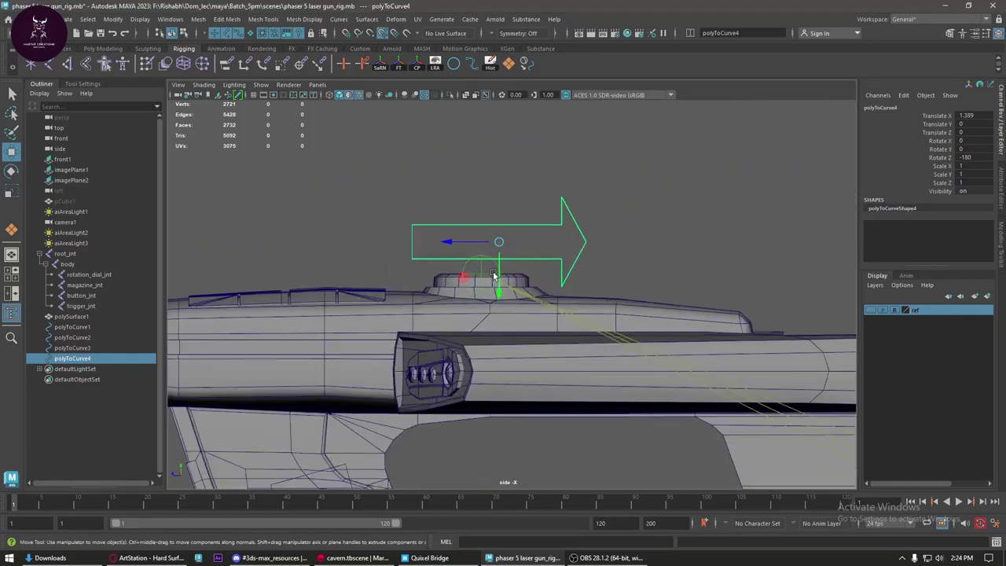
scroll(542, 250, up, 1)
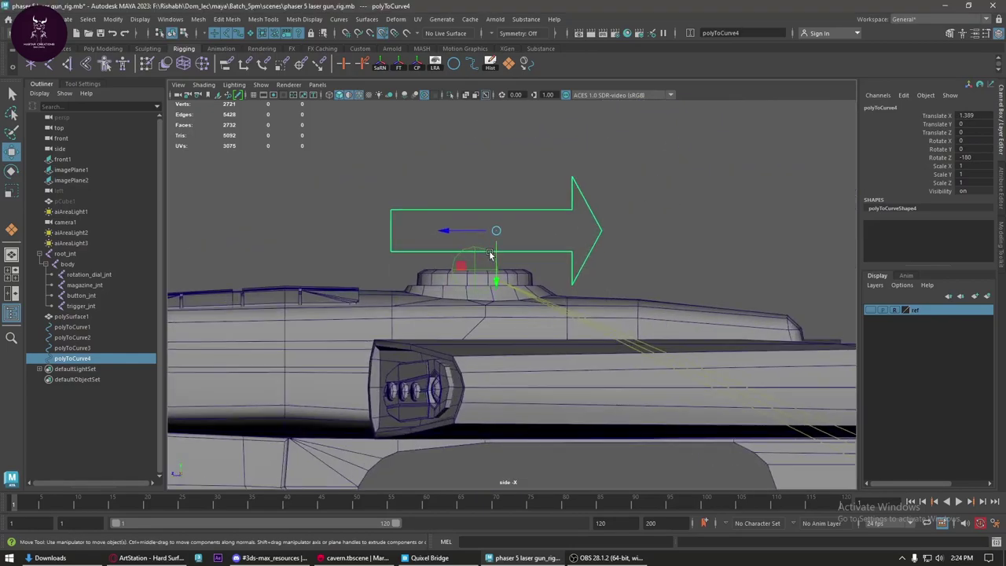
click(398, 62)
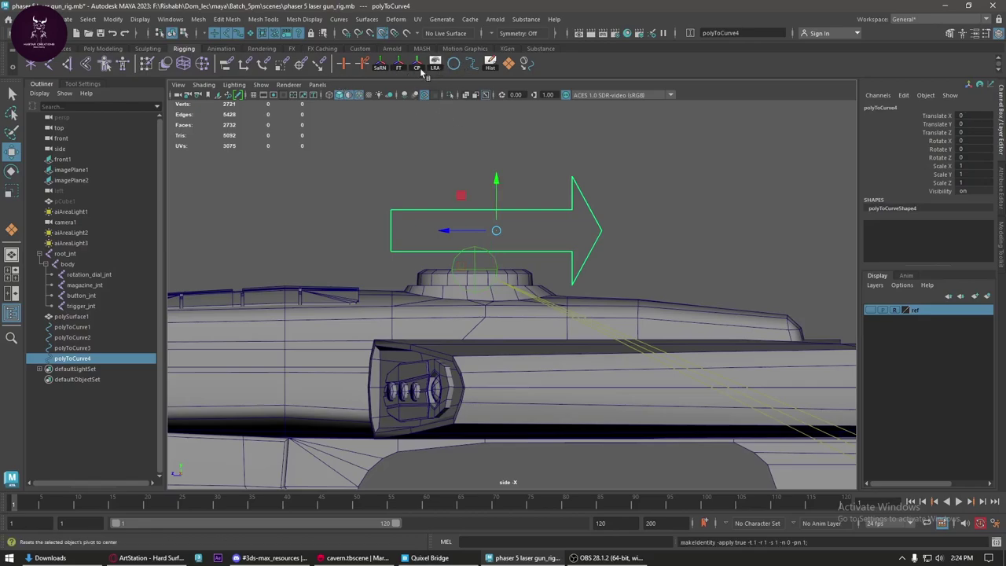
mouse_move(496, 203)
mouse_down()
mouse_move(467, 258)
mouse_move(440, 272)
mouse_up()
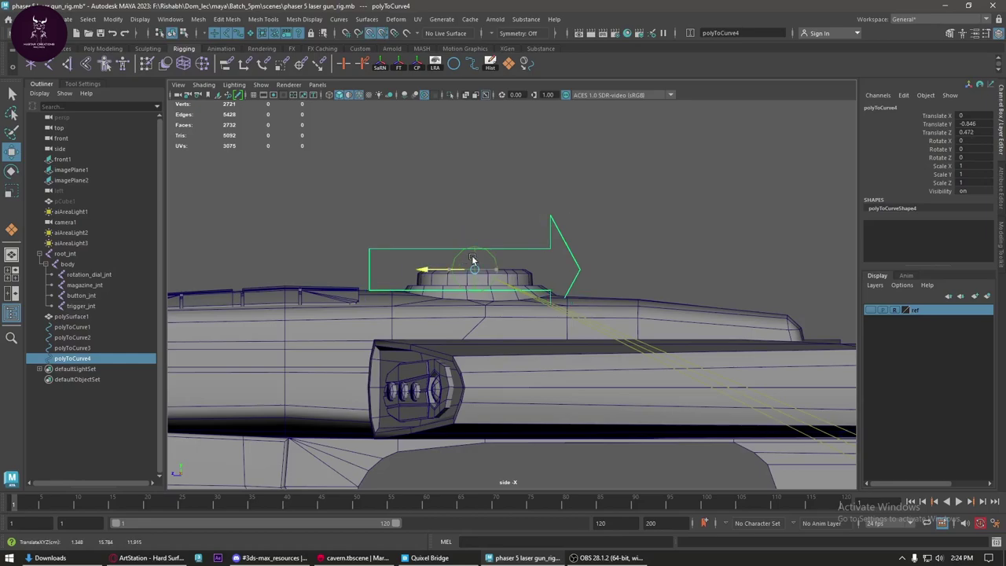
key(space)
mouse_move(536, 250)
mouse_down()
mouse_move(554, 219)
mouse_move(587, 216)
mouse_up()
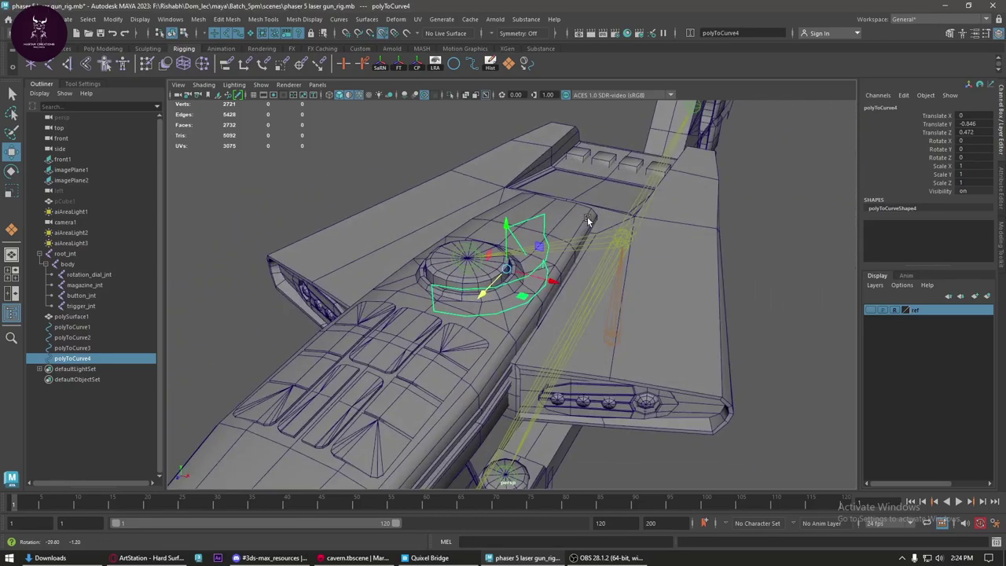
click(399, 66)
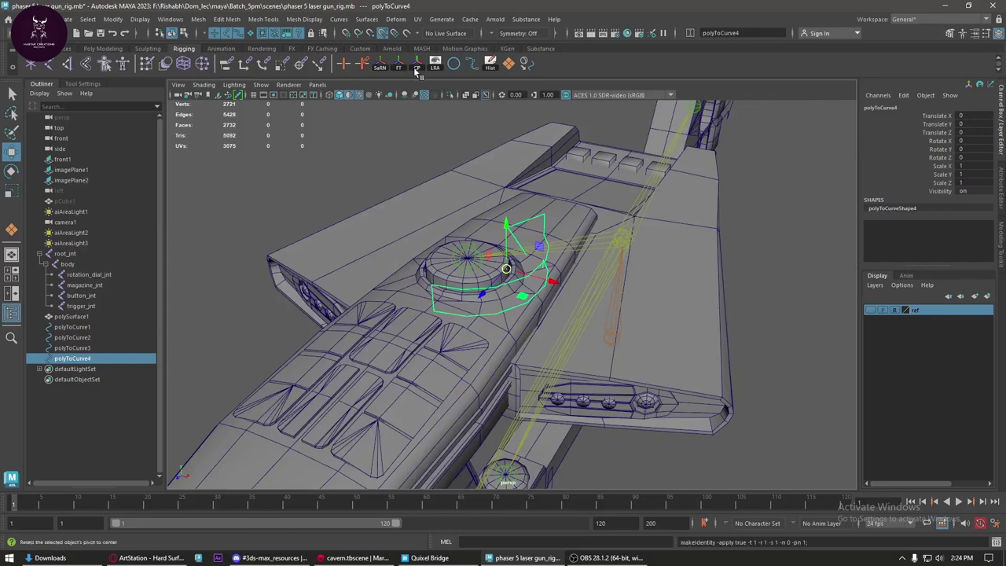
- Reframe the view to show the whole gun from the side
mouse_move(551, 283)
alt+mouse_down()
mouse_move(497, 288)
mouse_move(629, 353)
mouse_move(633, 334)
mouse_move(634, 360)
mouse_move(595, 352)
alt+mouse_up()
key(space)
key(space)
scroll(595, 352, down, 5)
scroll(607, 382, down, 2)
alt+middle_drag(662, 445, 553, 322)
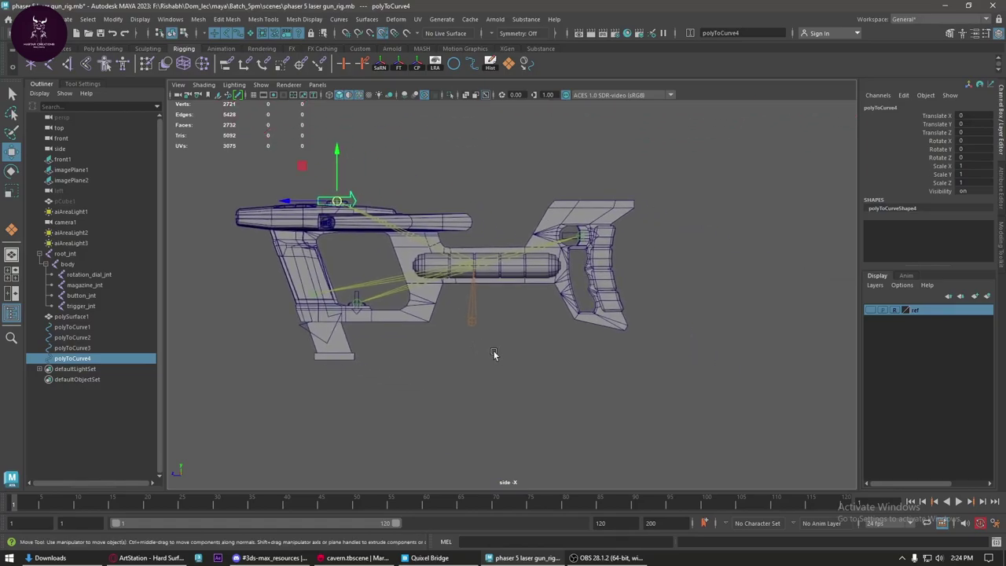
mouse_move(496, 354)
alt+middle_down()
mouse_move(565, 353)
mouse_move(520, 372)
alt+middle_up()
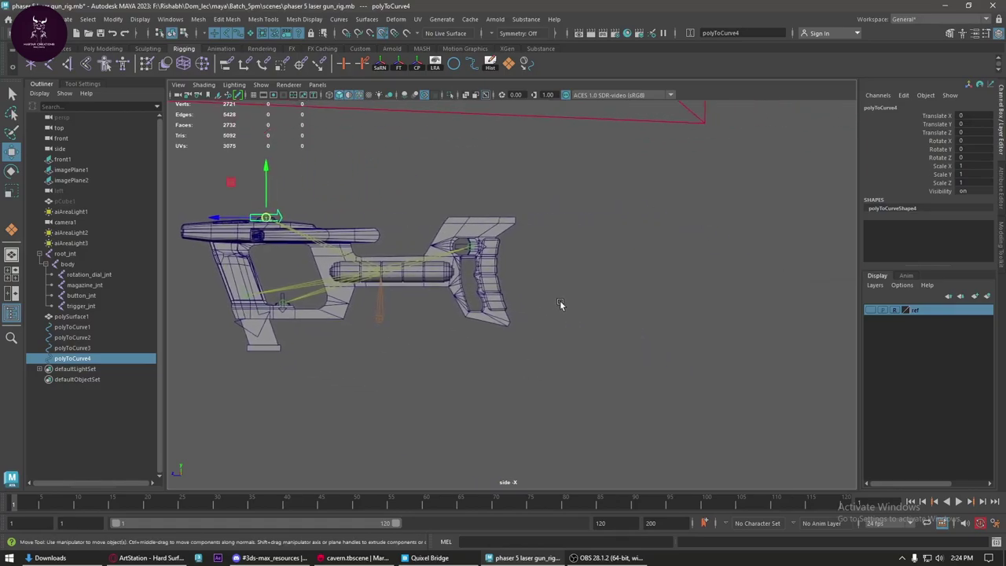
alt+middle_drag(560, 305, 603, 331)
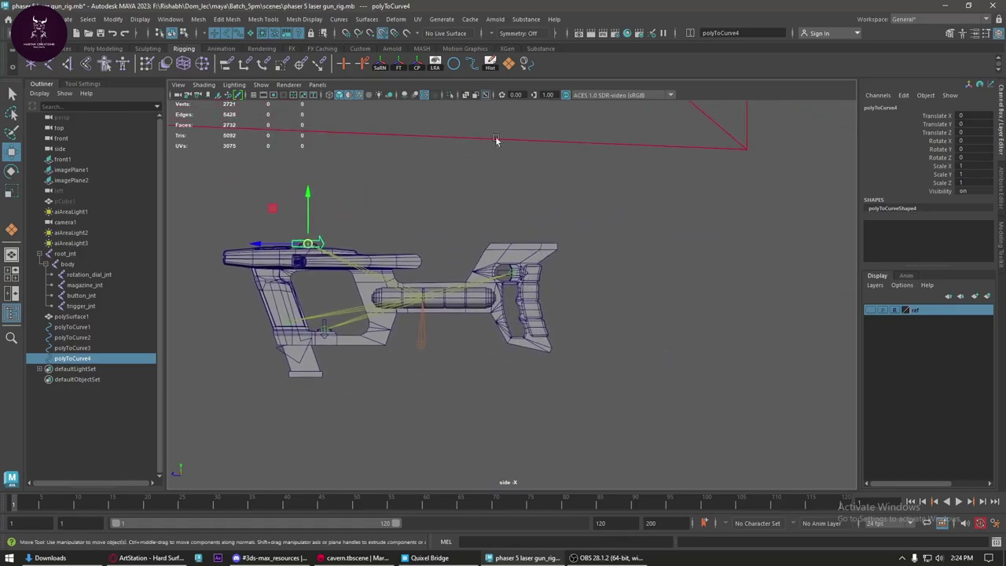
- Create a helper polygon cube sized 5 x 5 x 5 beside the gun
click(101, 48)
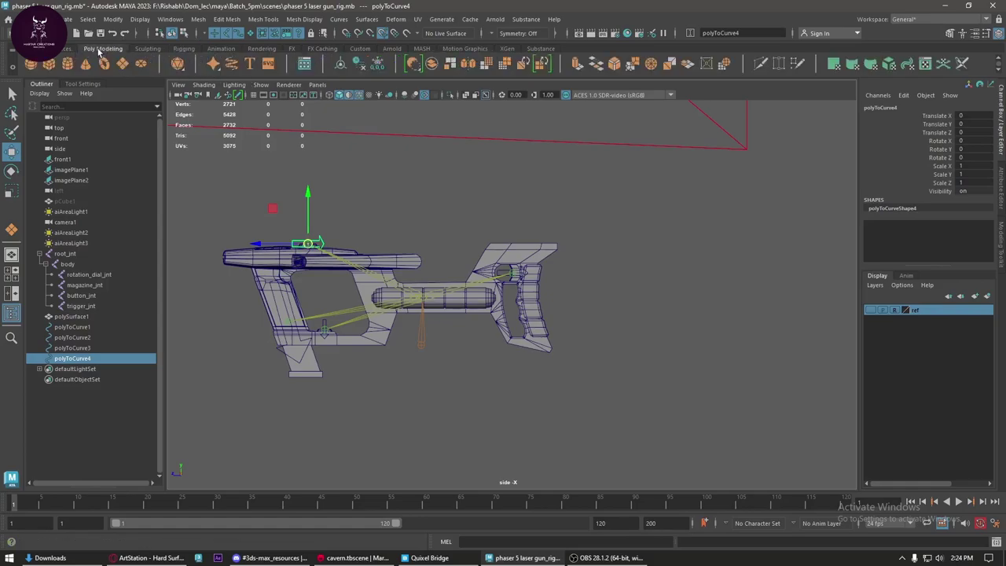
click(49, 66)
mouse_move(606, 267)
mouse_down()
mouse_move(663, 320)
mouse_move(651, 276)
mouse_up()
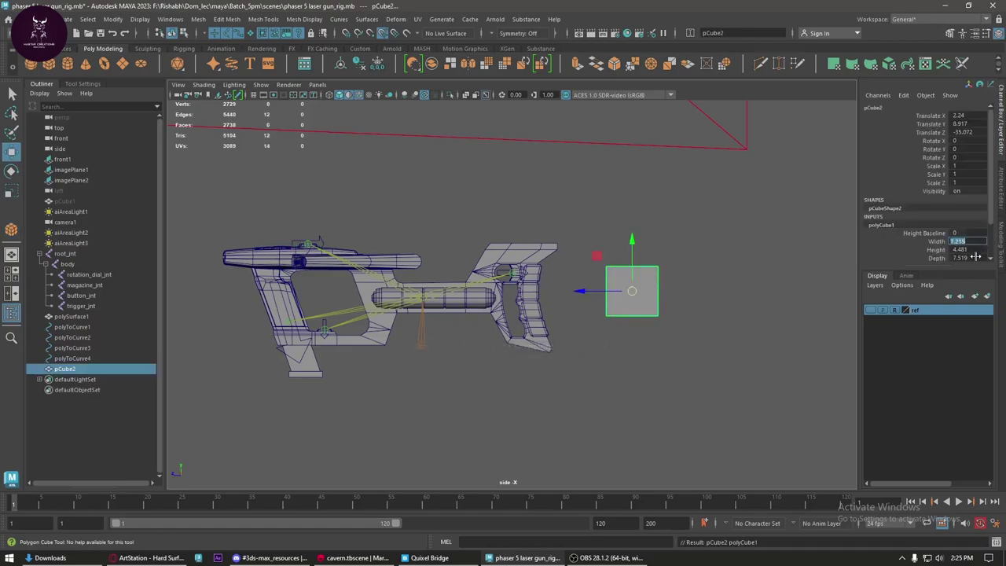
shift+click(973, 258)
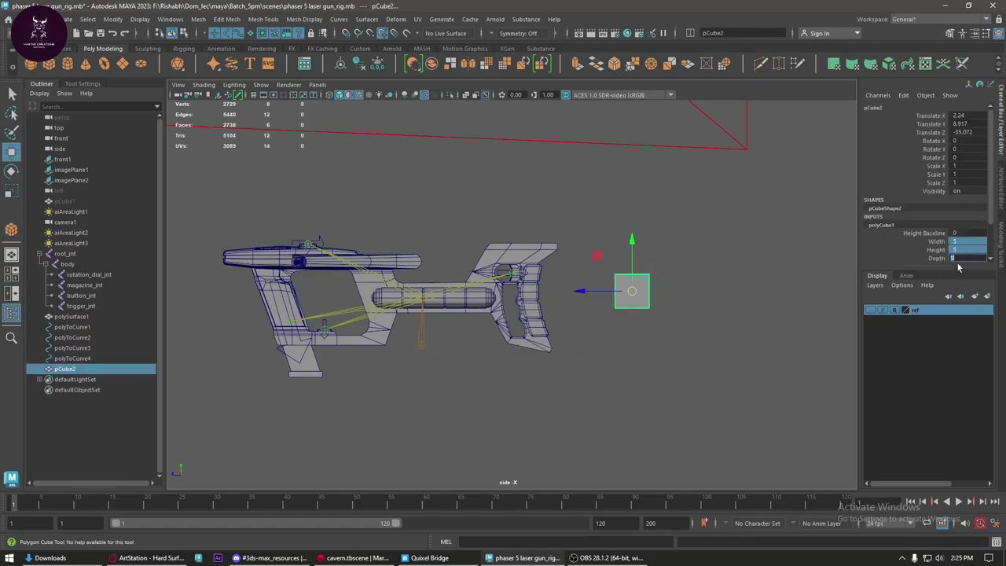
click(655, 305)
scroll(643, 301, up, 3)
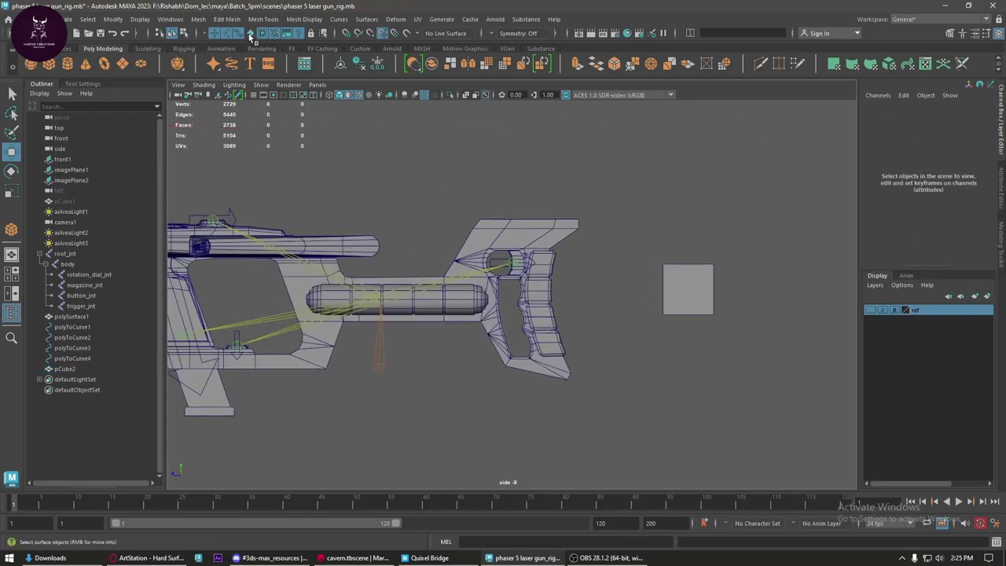
- Start a linear EP curve and snap its first points to the cube's corners
click(63, 49)
double_click(68, 64)
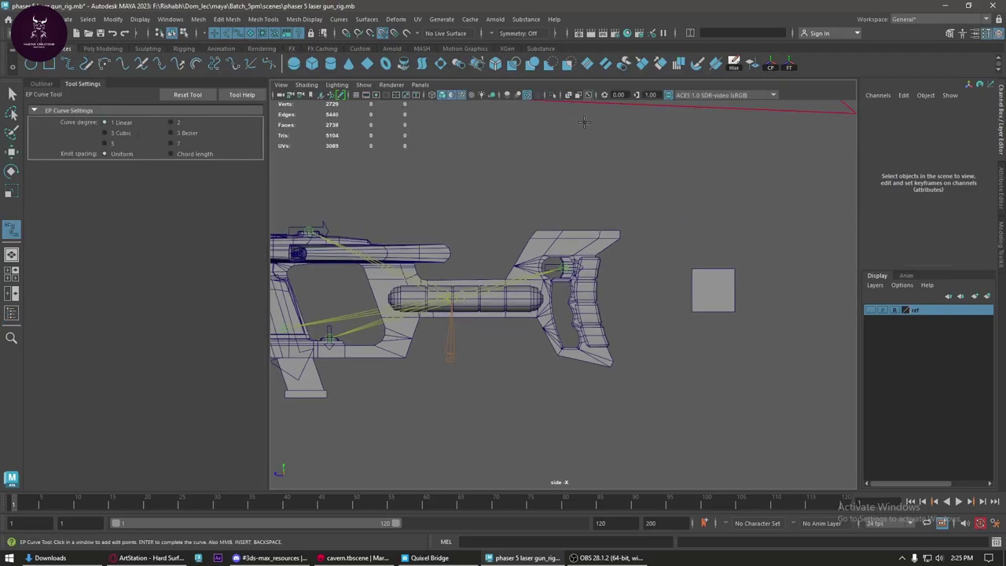
scroll(584, 121, up, 2)
alt+middle_drag(760, 275, 570, 274)
key(space)
drag(571, 274, 611, 235)
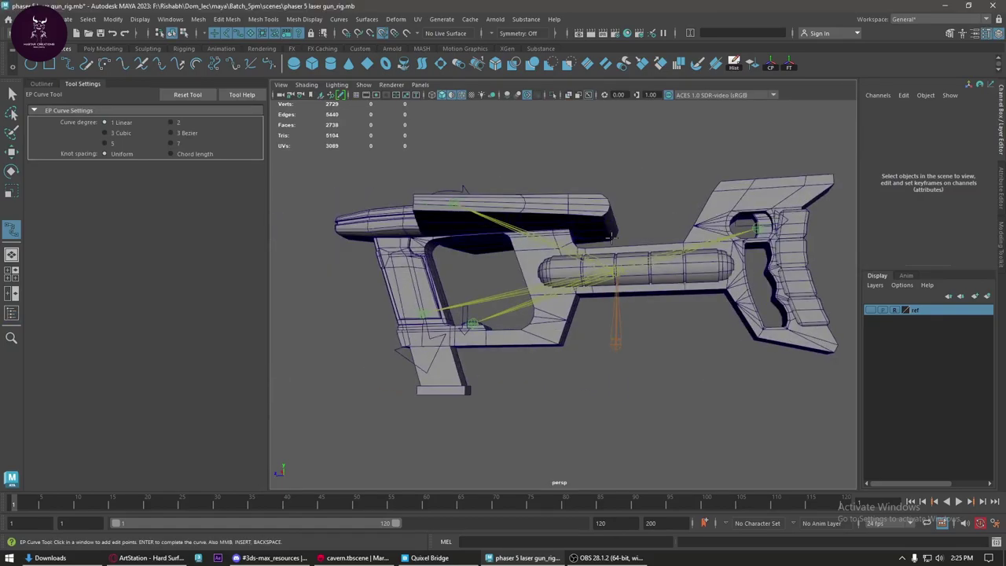
scroll(611, 236, up, 5)
scroll(477, 235, up, 5)
scroll(476, 235, up, 3)
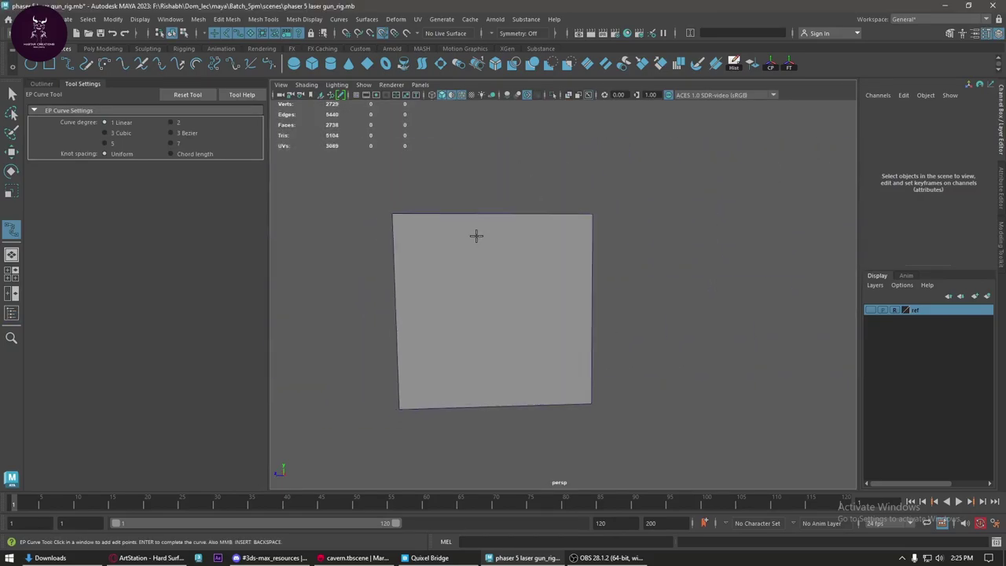
click(391, 213)
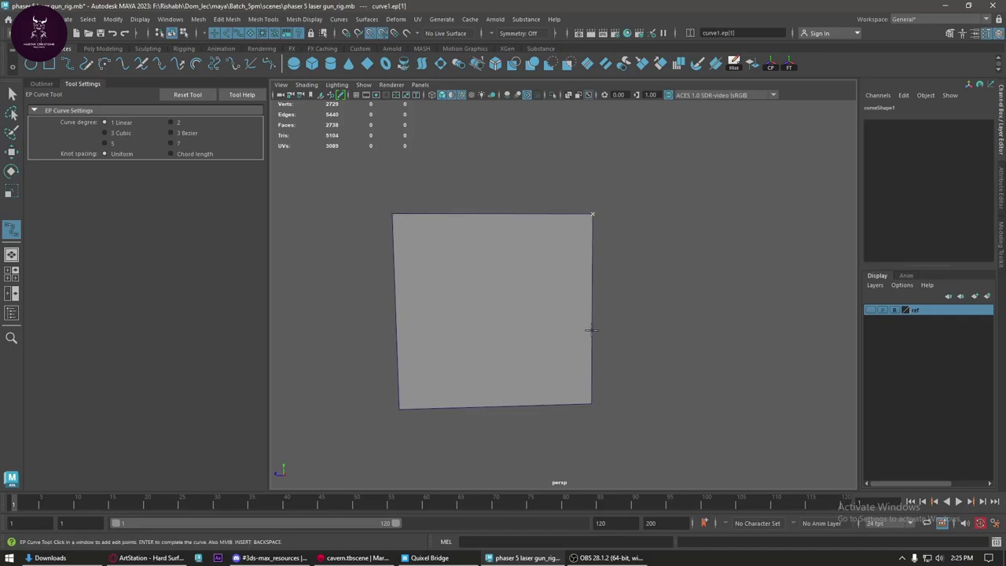
click(592, 404)
click(391, 214)
- Snap the remaining points around the cube's corners, finish curve1, and select the helper cube
scroll(447, 303, down, 5)
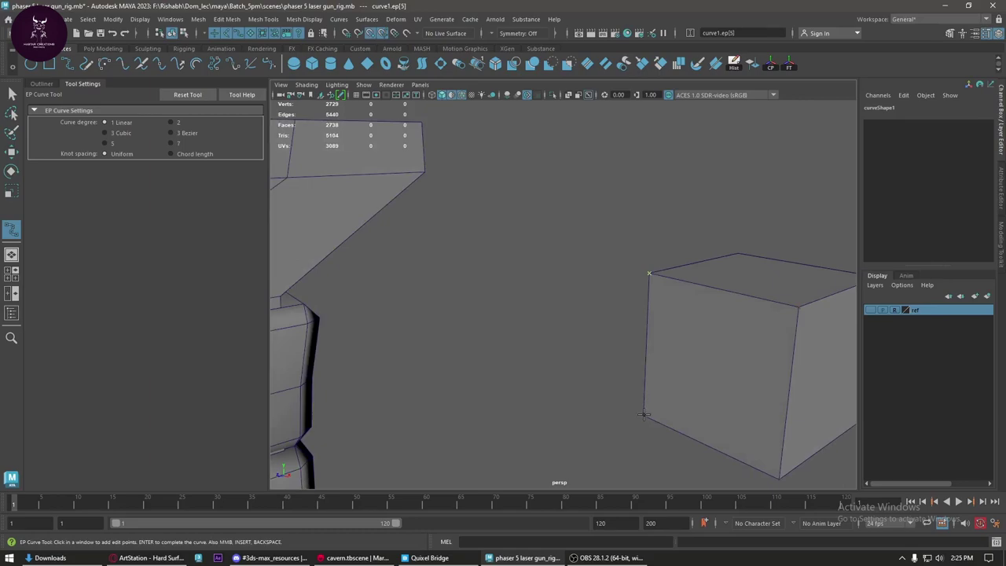
click(779, 476)
mouse_move(783, 456)
alt+mouse_down()
mouse_move(775, 371)
mouse_move(759, 335)
mouse_move(719, 442)
mouse_move(668, 273)
alt+mouse_up()
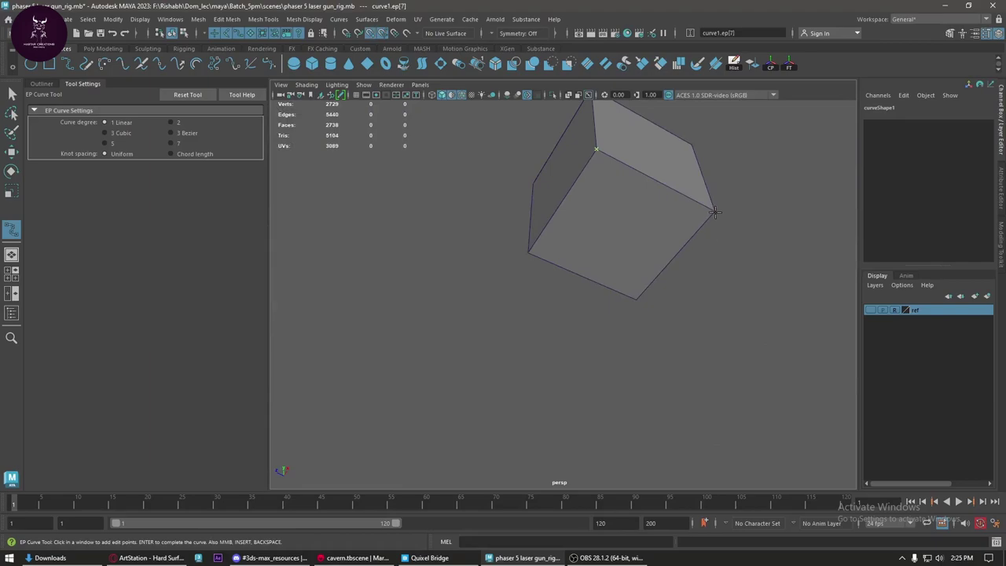
click(526, 253)
alt+drag(531, 228, 670, 268)
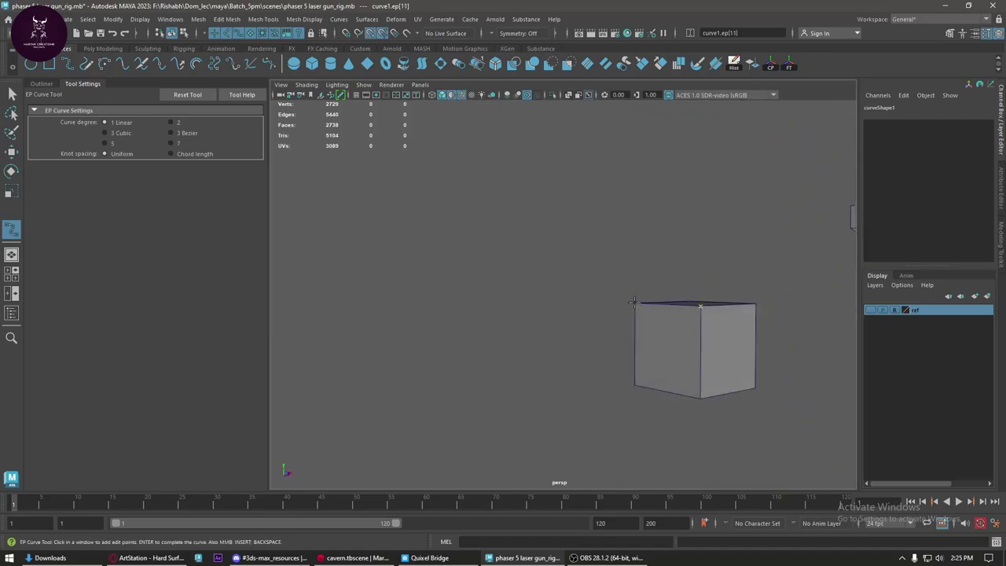
click(632, 385)
mouse_move(579, 337)
alt+mouse_down()
mouse_move(661, 357)
mouse_move(723, 330)
mouse_move(574, 359)
alt+mouse_up()
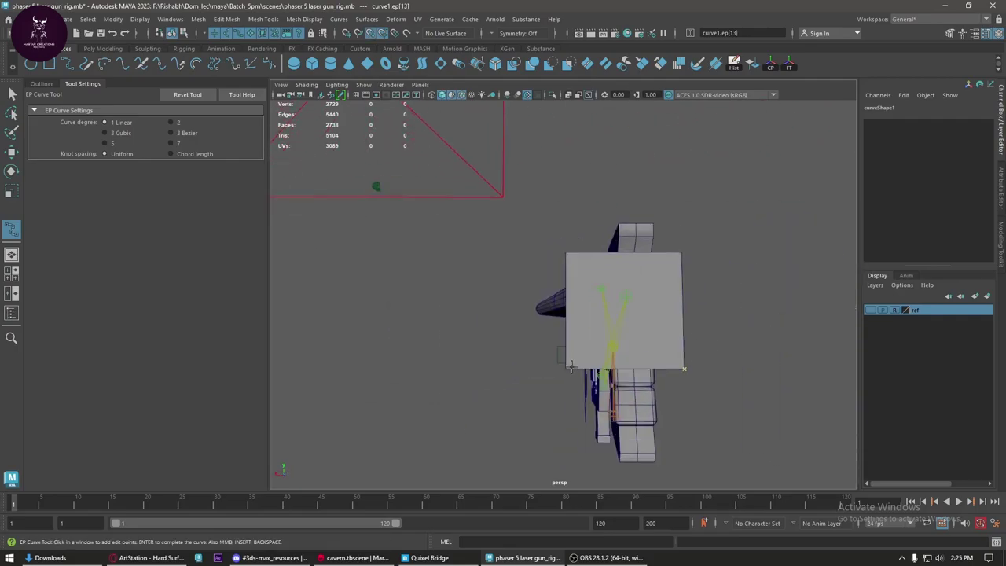
click(565, 367)
click(566, 251)
key(Return)
key(w)
click(651, 292)
- Delete the helper cube, then clear curve1's construction history from the Rigging shelf
key(Delete)
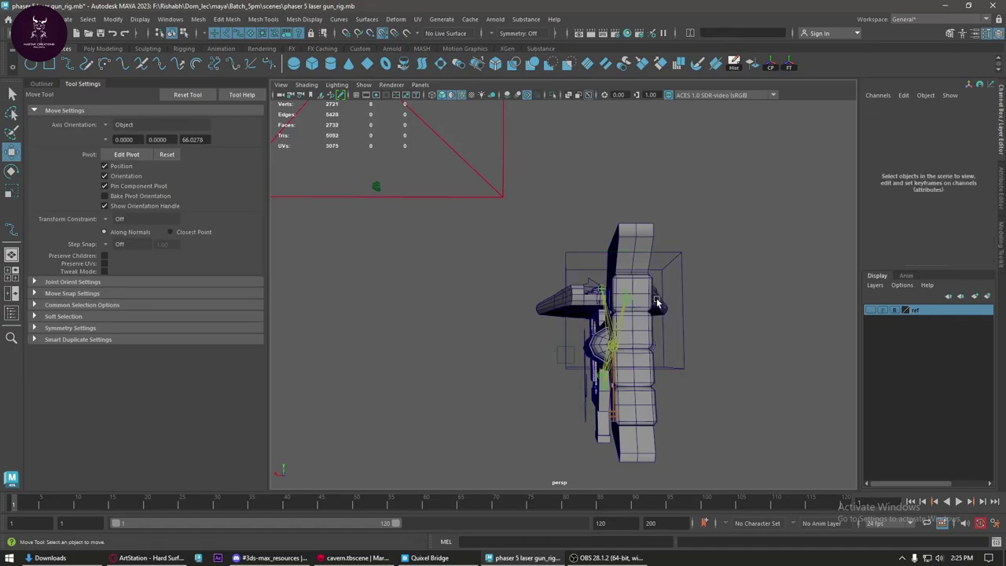
alt+drag(715, 358, 715, 317)
drag(622, 240, 553, 306)
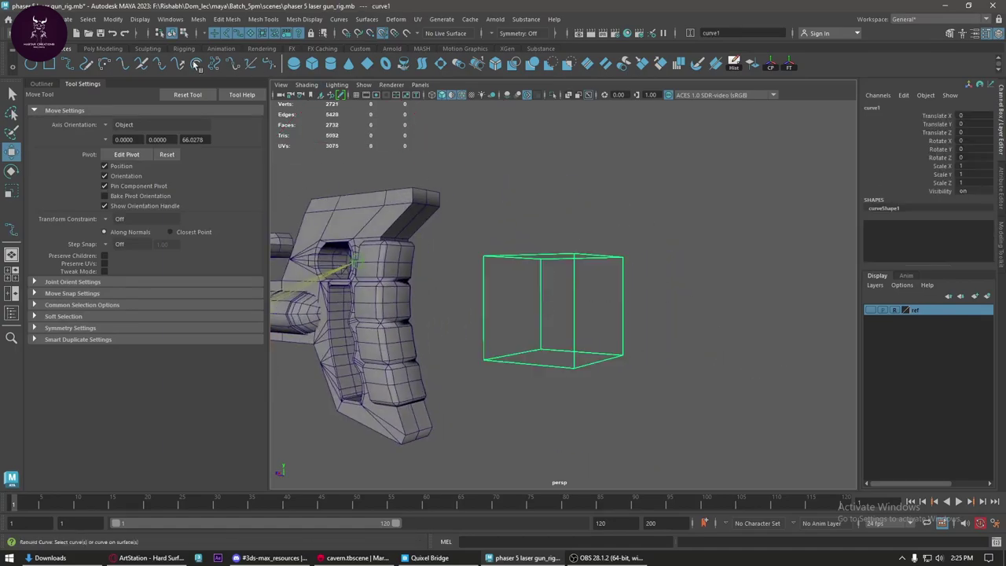
click(122, 49)
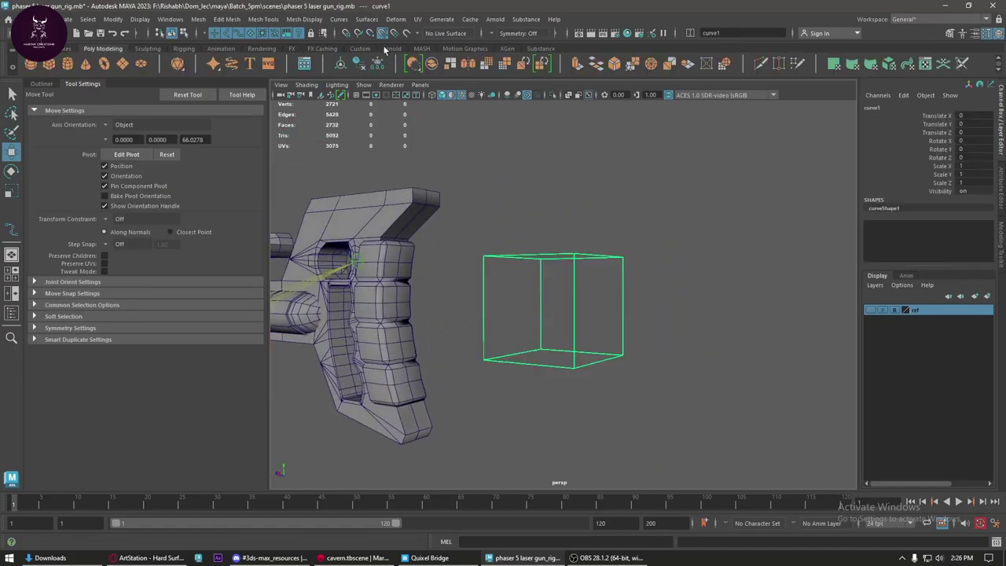
click(262, 49)
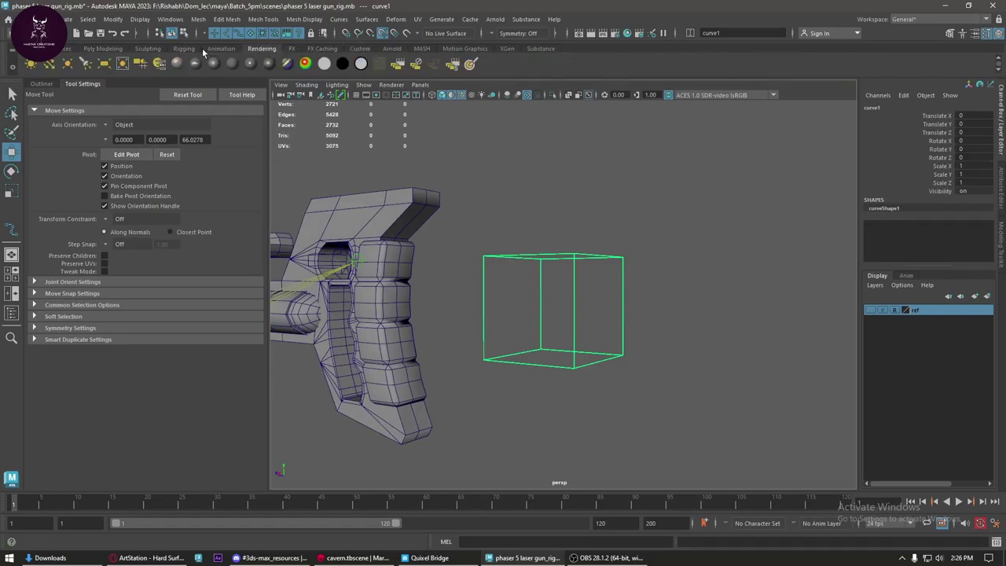
click(174, 49)
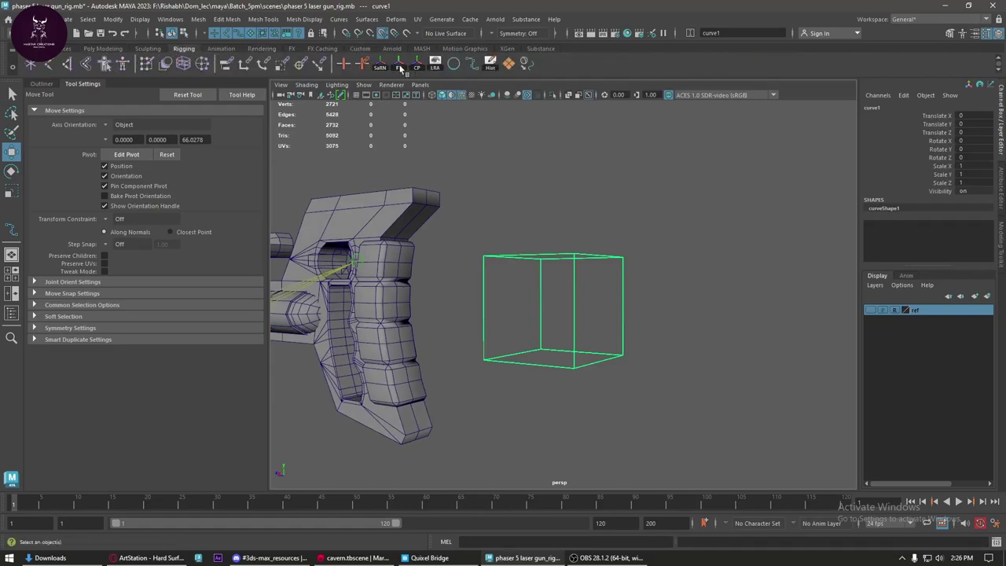
click(489, 69)
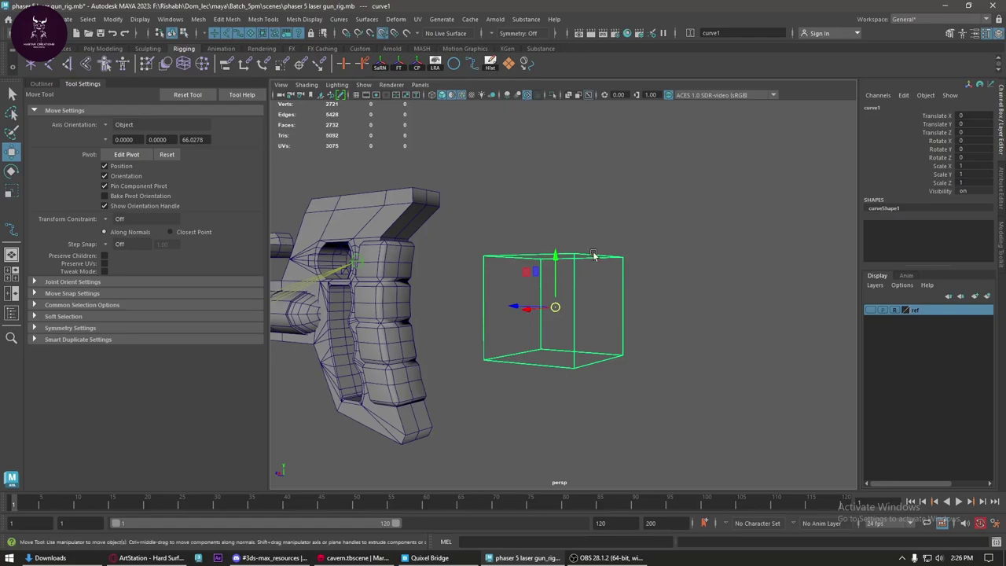
- In side view, move curve1 onto the barrel and scale it longer and taller around the body
key(space)
drag(560, 290, 566, 332)
key(space)
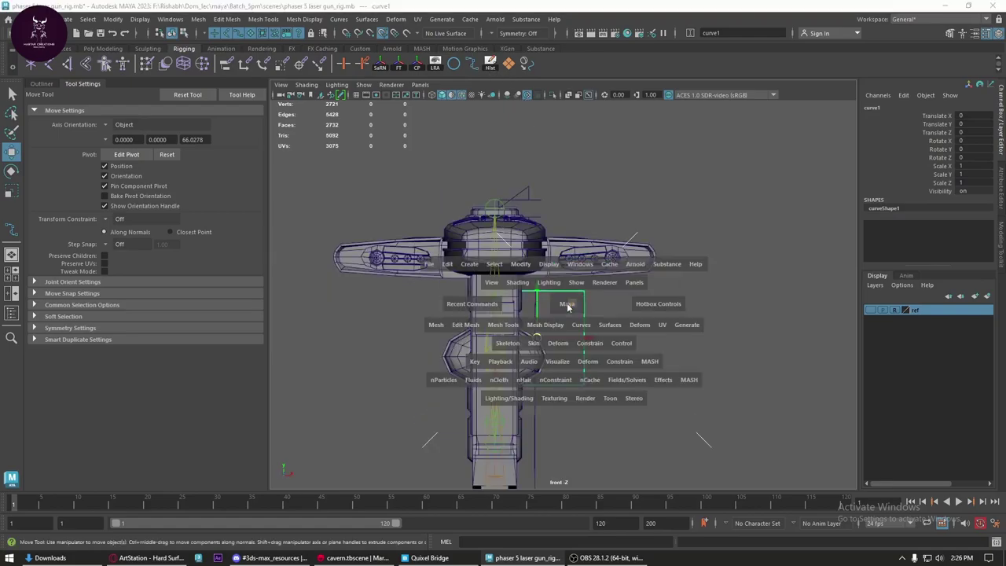
drag(574, 299, 597, 304)
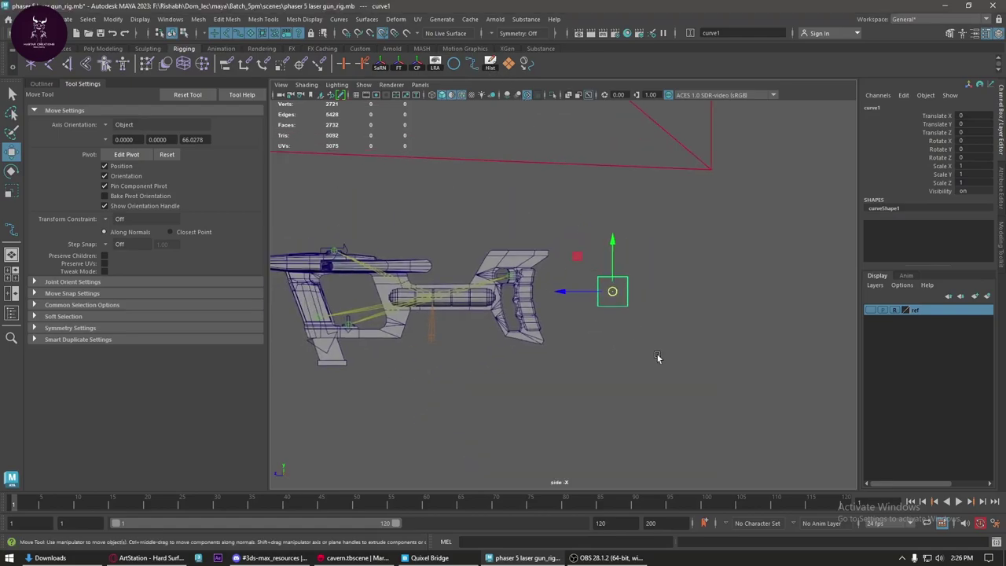
drag(612, 294, 433, 299)
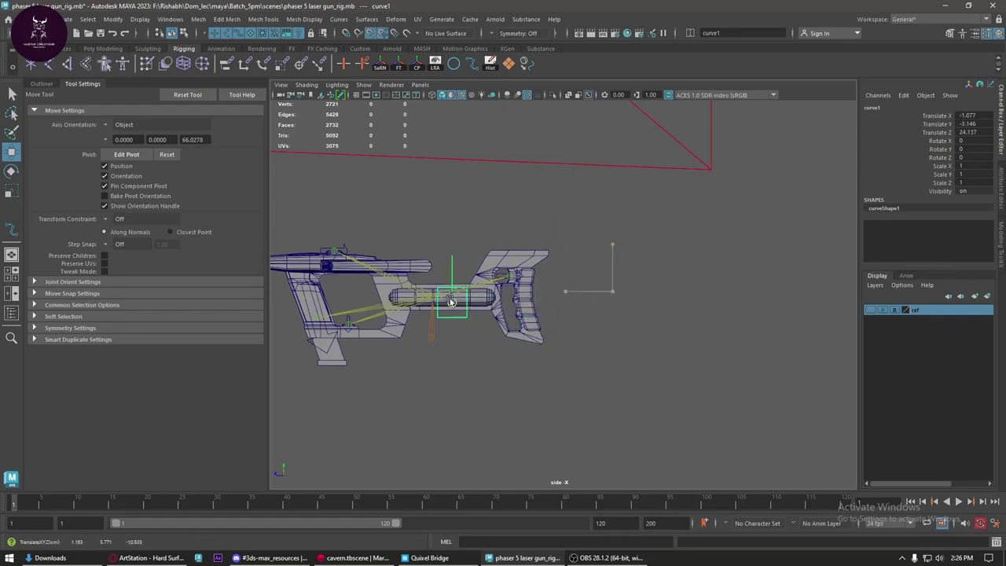
scroll(432, 299, up, 3)
scroll(420, 294, up, 2)
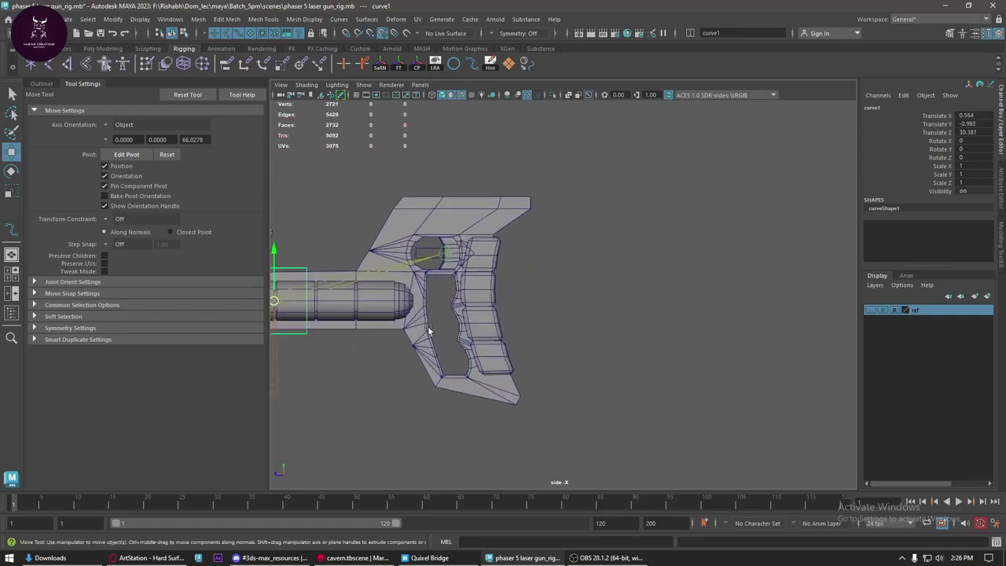
scroll(427, 326, down, 2)
scroll(509, 279, down, 1)
key(r)
mouse_move(462, 264)
mouse_down()
mouse_move(301, 237)
mouse_move(318, 236)
mouse_up()
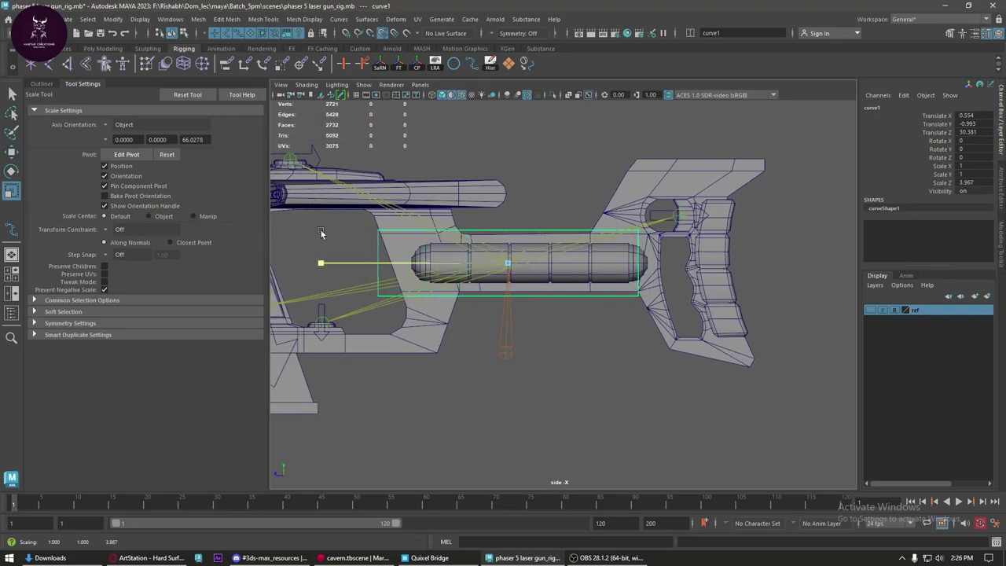
drag(508, 220, 496, 112)
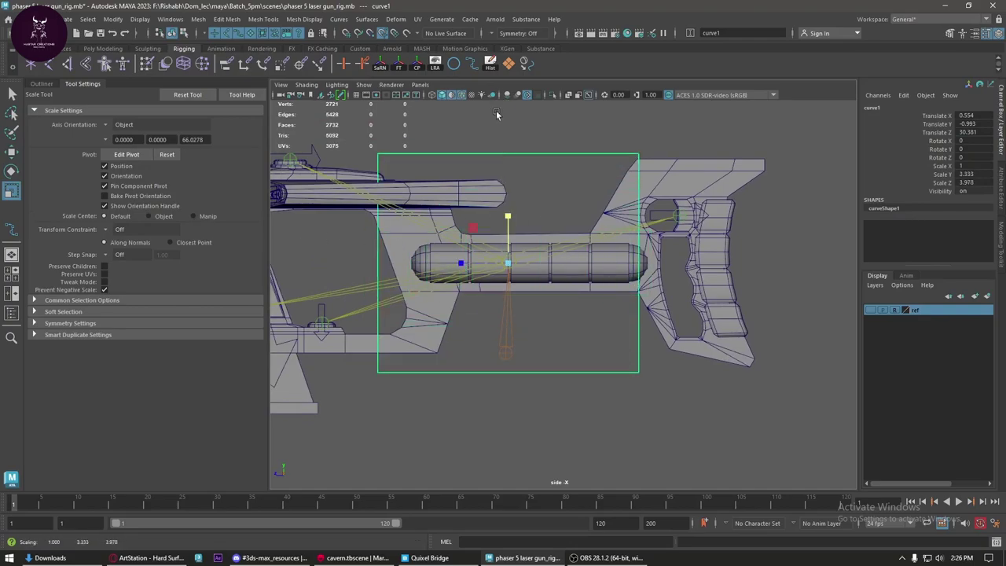
- Fine-tune curve1's position and width around the gun's middle, then freeze its transforms
key(w)
click(519, 209)
mouse_move(530, 202)
alt+mouse_down()
mouse_move(462, 305)
mouse_move(536, 308)
alt+mouse_up()
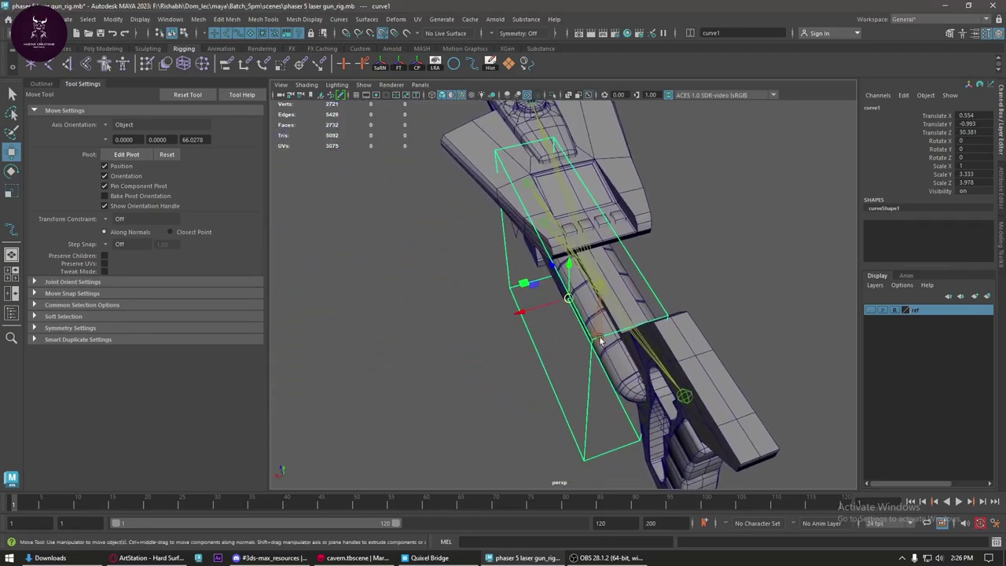
middle_drag(563, 279, 597, 283)
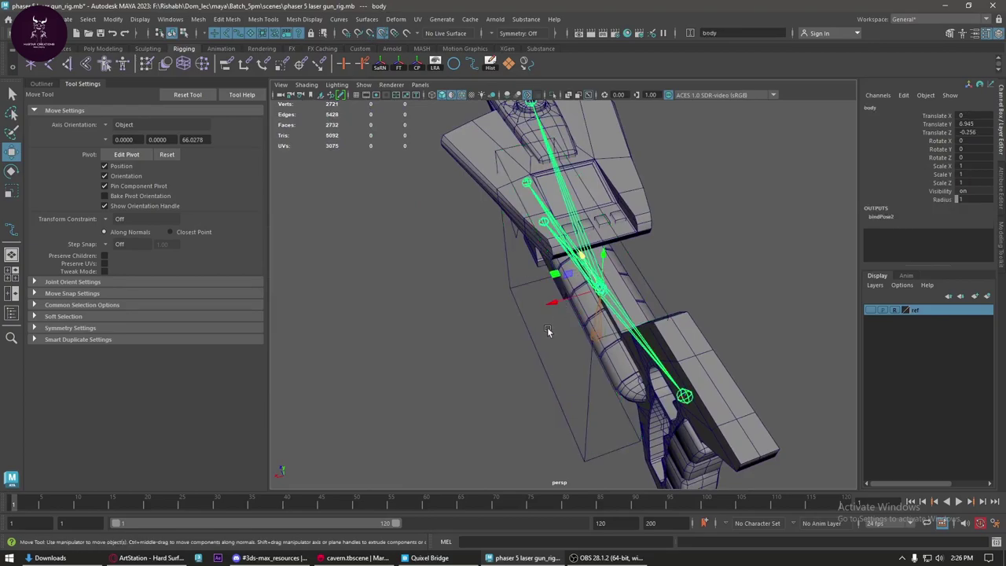
middle_drag(569, 277, 625, 301)
mouse_move(626, 301)
alt+mouse_down()
mouse_move(604, 292)
mouse_move(685, 273)
mouse_move(644, 294)
alt+mouse_up()
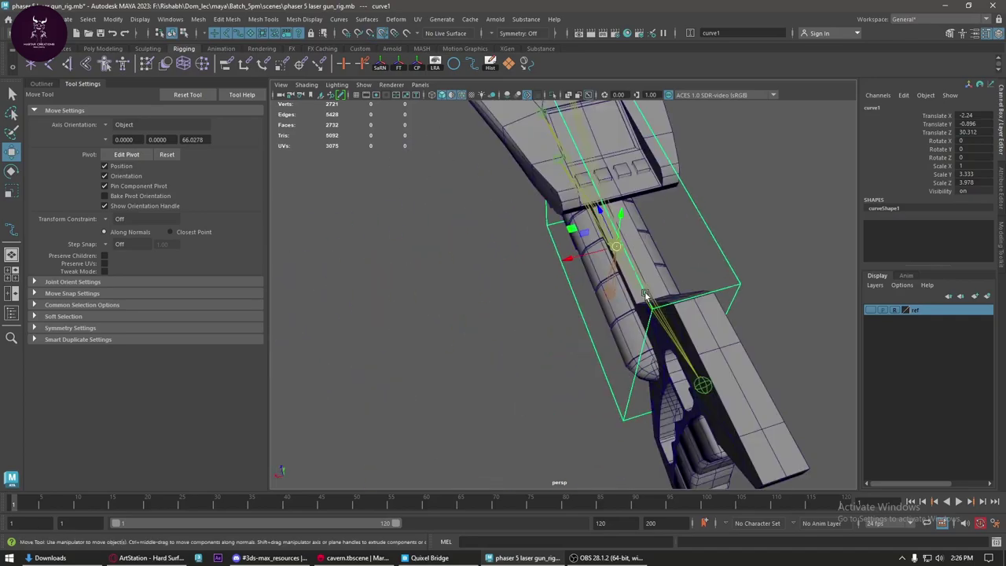
key(r)
mouse_move(568, 258)
mouse_down()
mouse_move(517, 272)
mouse_move(567, 313)
mouse_move(504, 339)
mouse_move(660, 228)
mouse_up()
key(w)
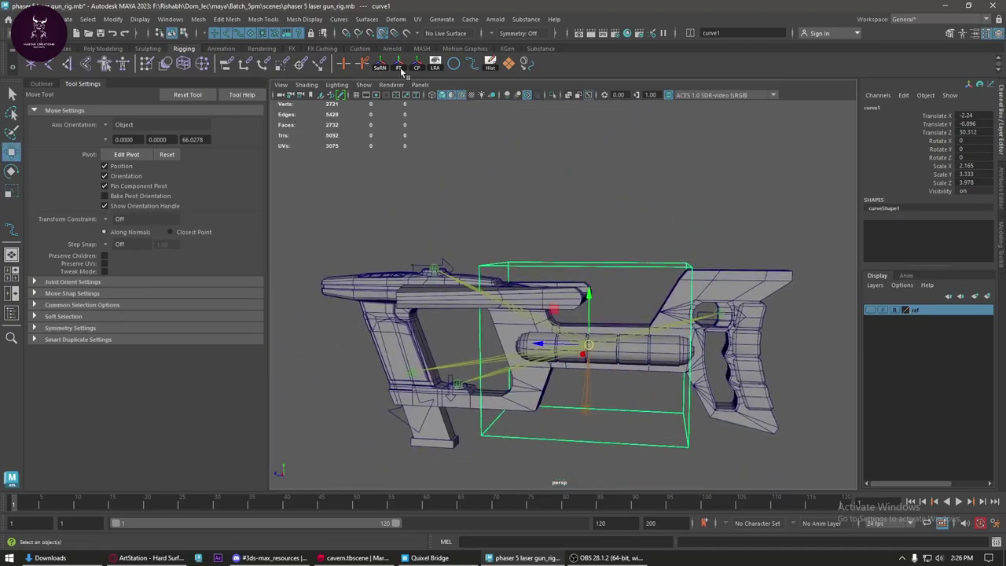
click(401, 62)
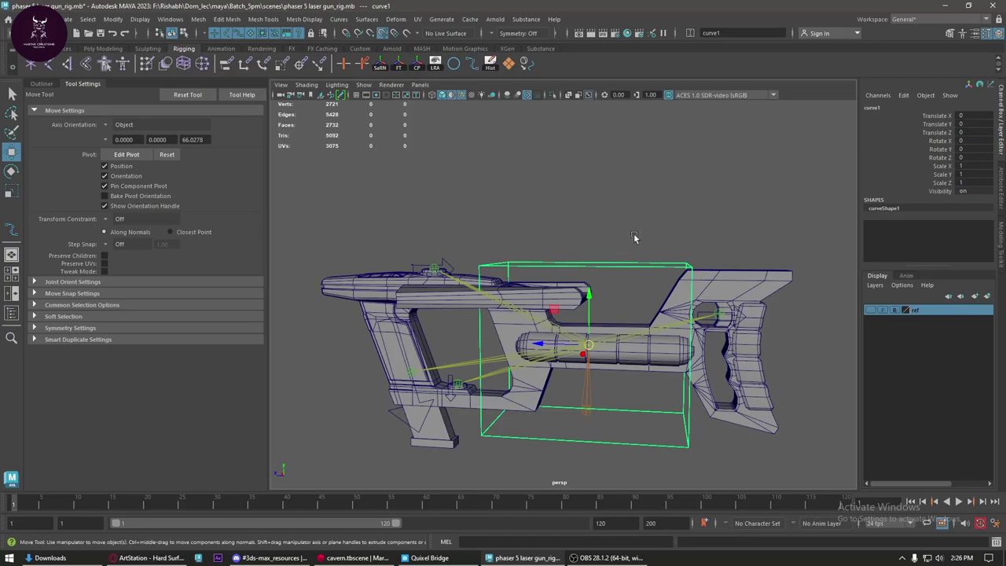
scroll(635, 238, up, 2)
- Draw nurbsCircle1 under the gun, scale it to ring the base, then delete history and freeze transforms
click(42, 83)
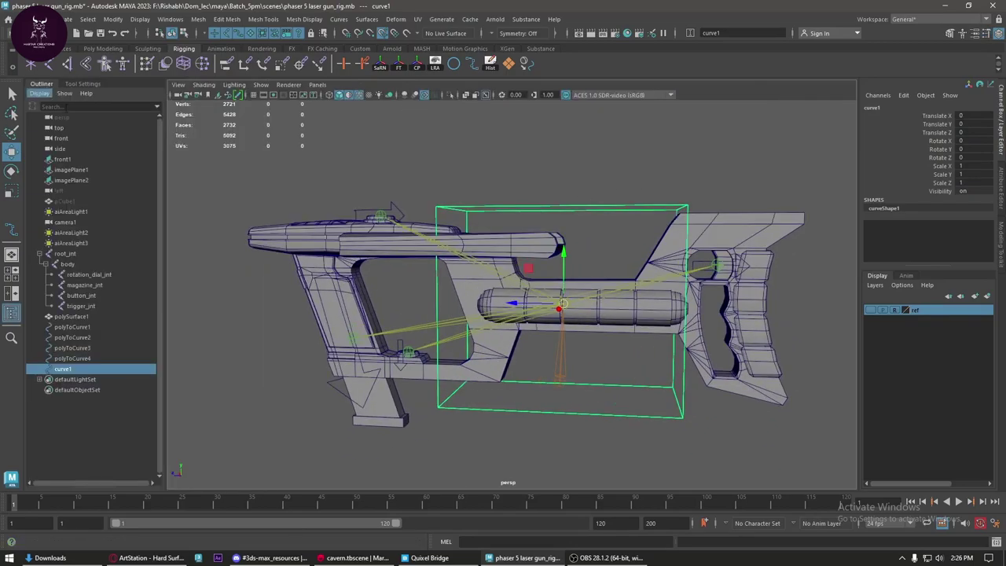
alt+middle_drag(524, 343, 488, 280)
scroll(486, 302, down, 3)
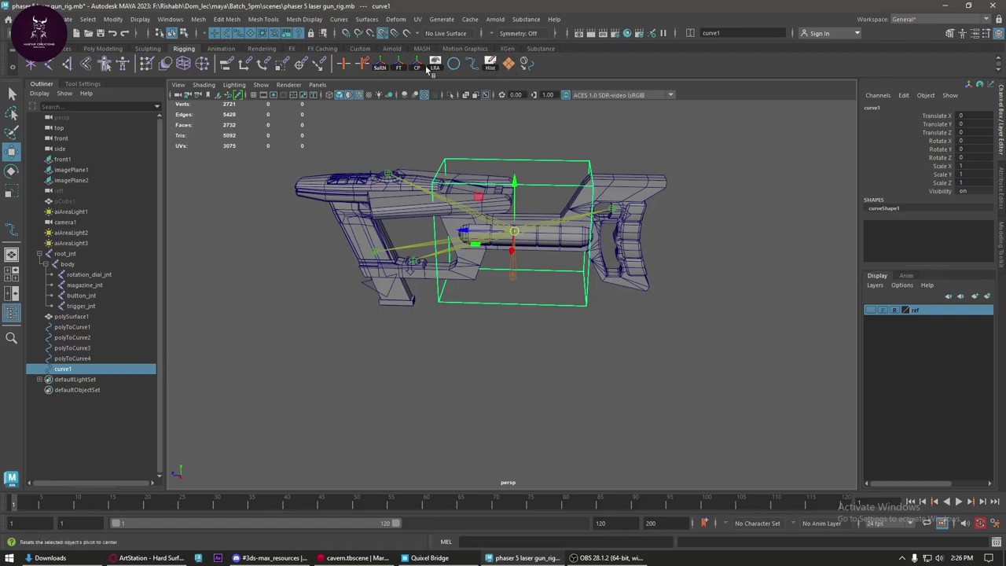
click(454, 65)
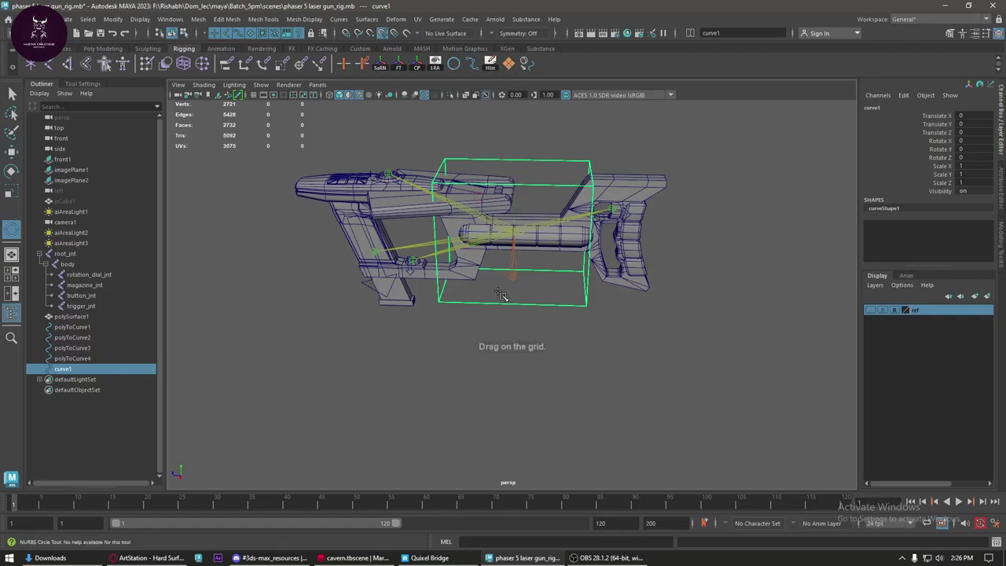
mouse_move(499, 292)
mouse_down()
mouse_move(527, 307)
mouse_move(511, 280)
mouse_move(652, 280)
mouse_move(694, 306)
mouse_up()
key(r)
key(w)
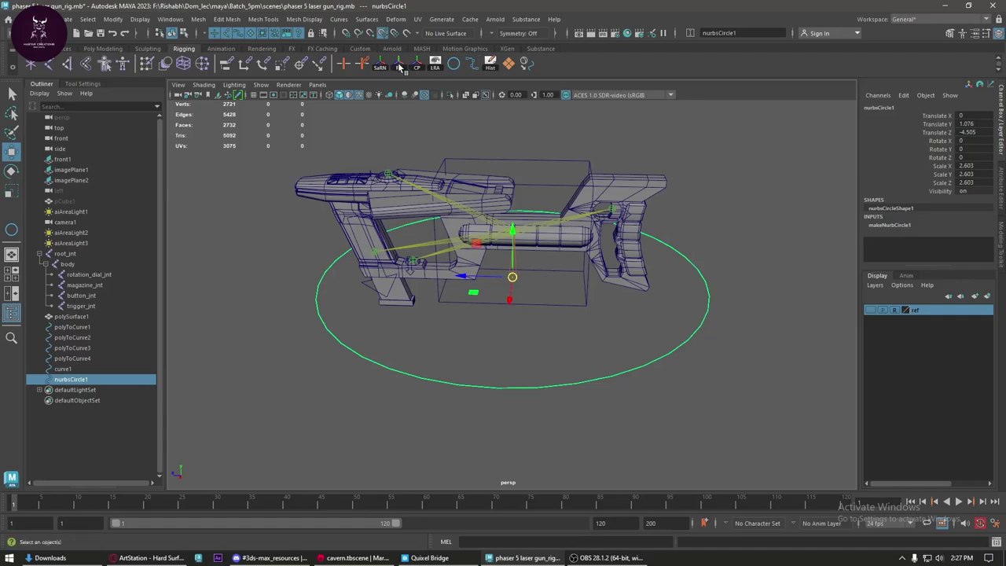
click(490, 62)
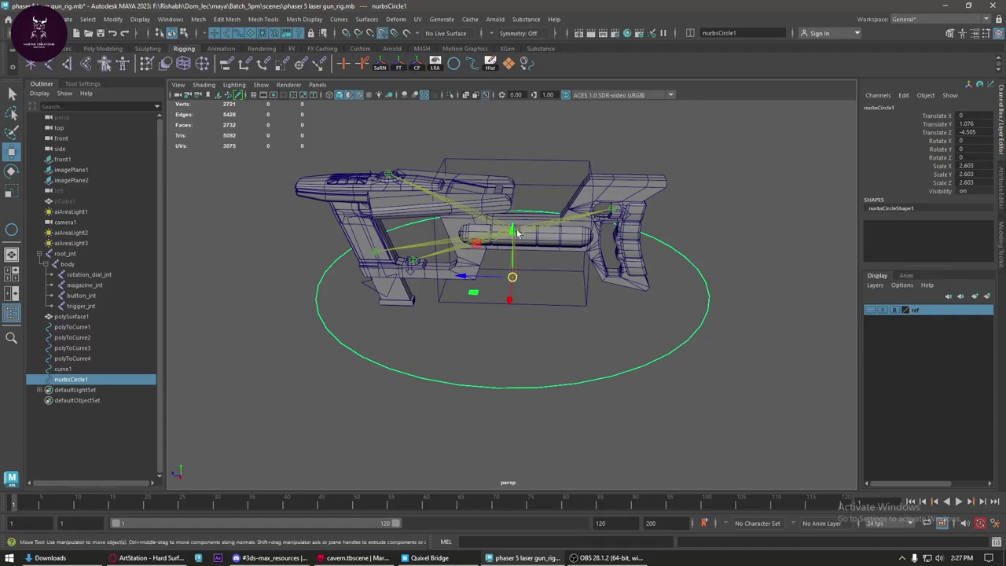
click(400, 63)
alt+drag(550, 251, 508, 258)
- Rename the circle root_ctrl, curve1 body_ctrl, and polyToCurve4 rotation_dial_ctrl
double_click(74, 381)
text(root ctrl)
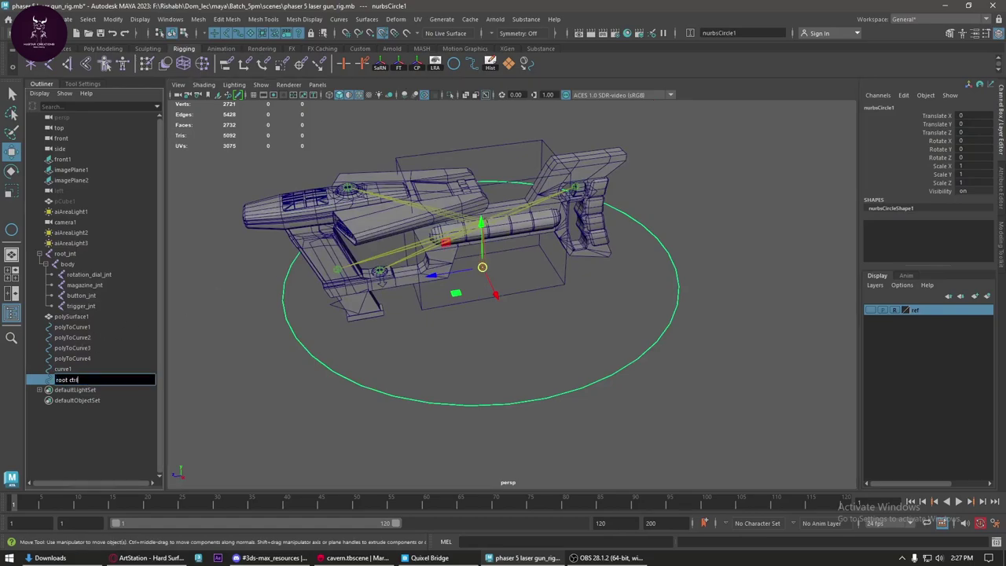
key(Return)
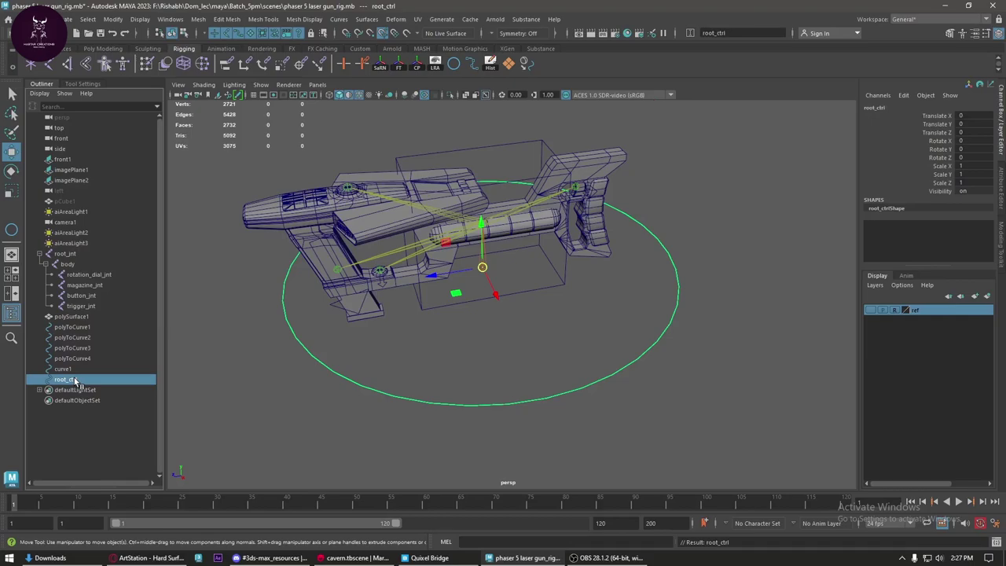
click(80, 367)
double_click(76, 369)
text(body_ctrl)
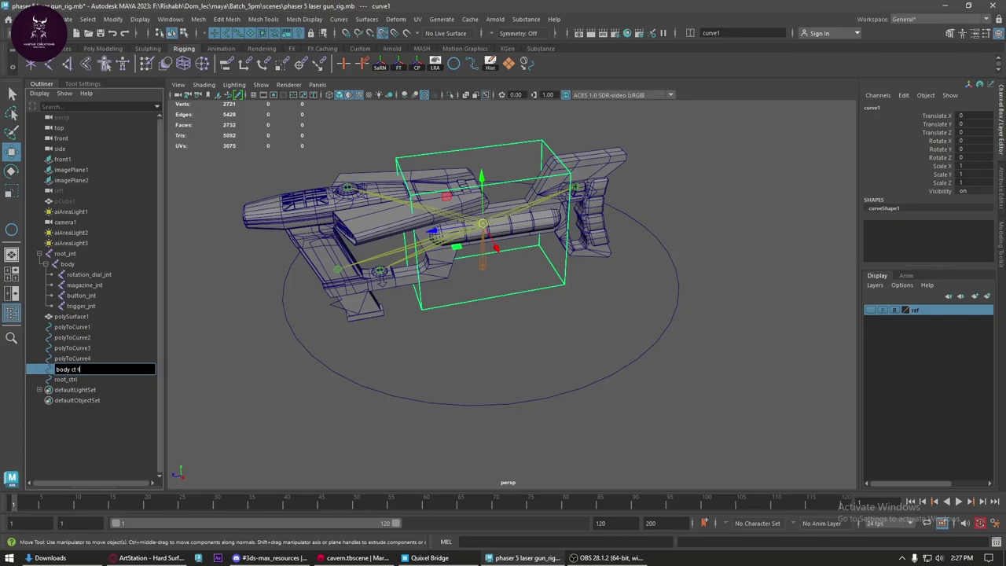
key(Return)
click(92, 358)
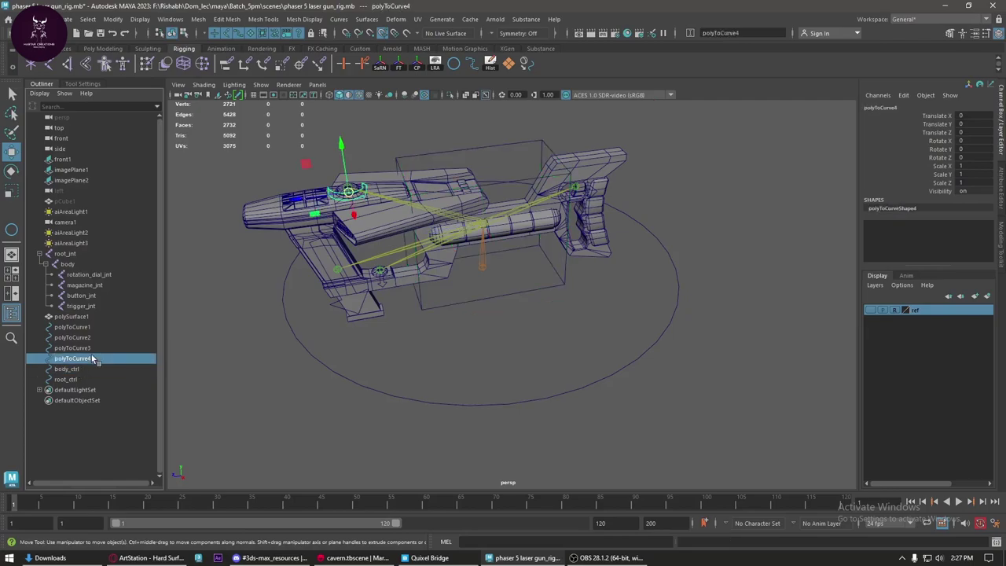
double_click(93, 358)
text(rotation dial ctrl)
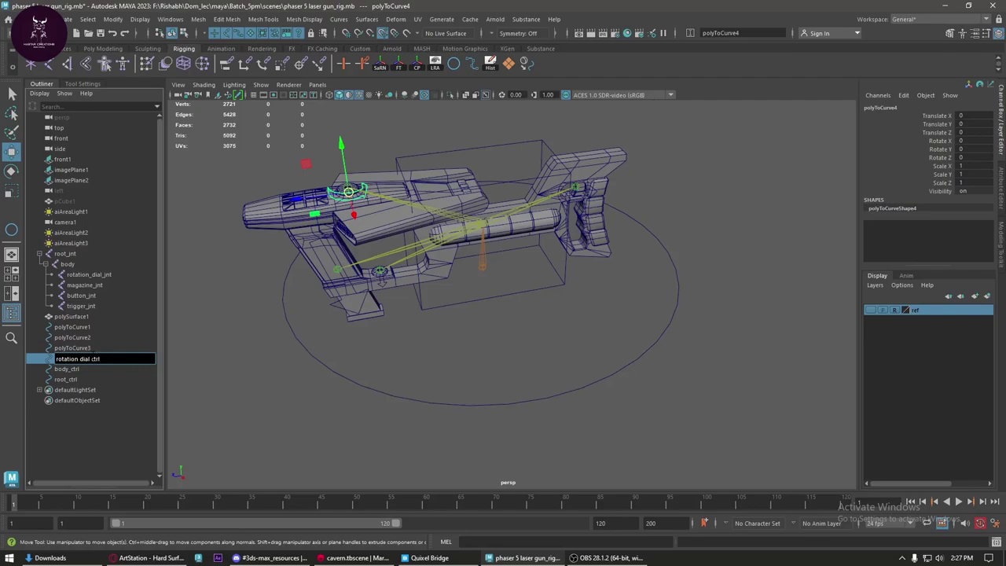
key(Return)
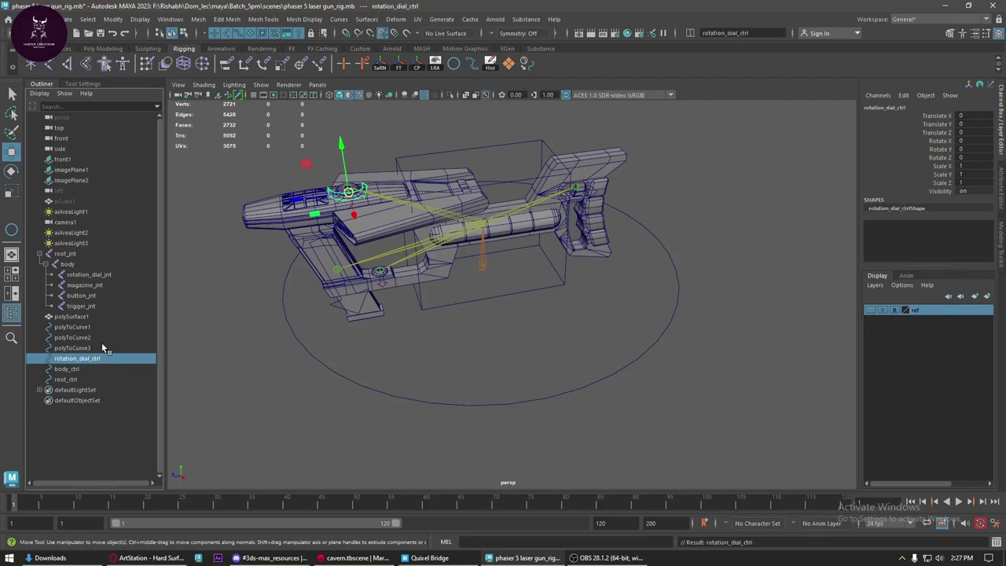
- Rename polyToCurve3 to magazine_ctrl, polyToCurve2 to button_ctrl, and polyToCurve1 to trigger_ctrl
click(102, 344)
double_click(101, 344)
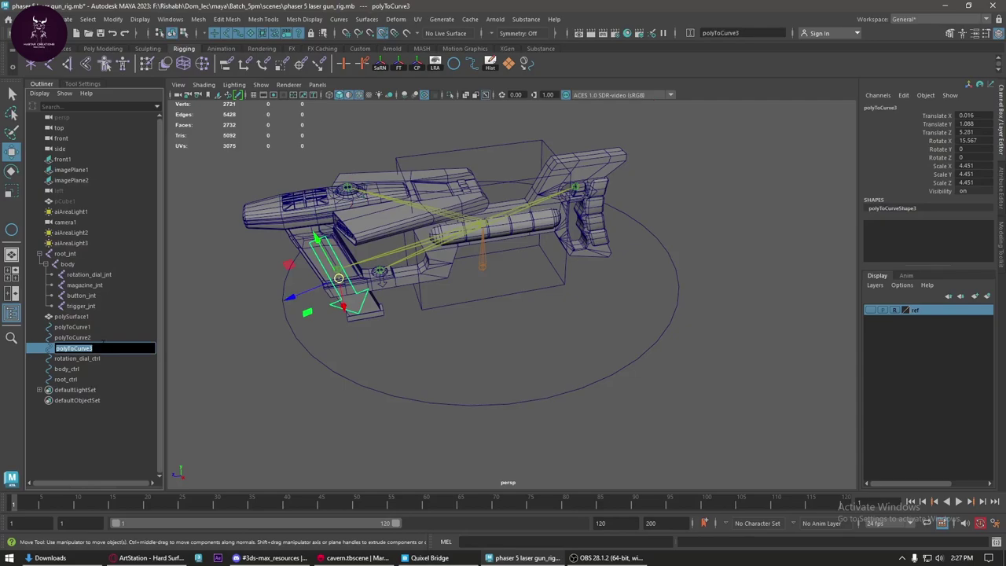
text(magazine_ctrl)
click(86, 337)
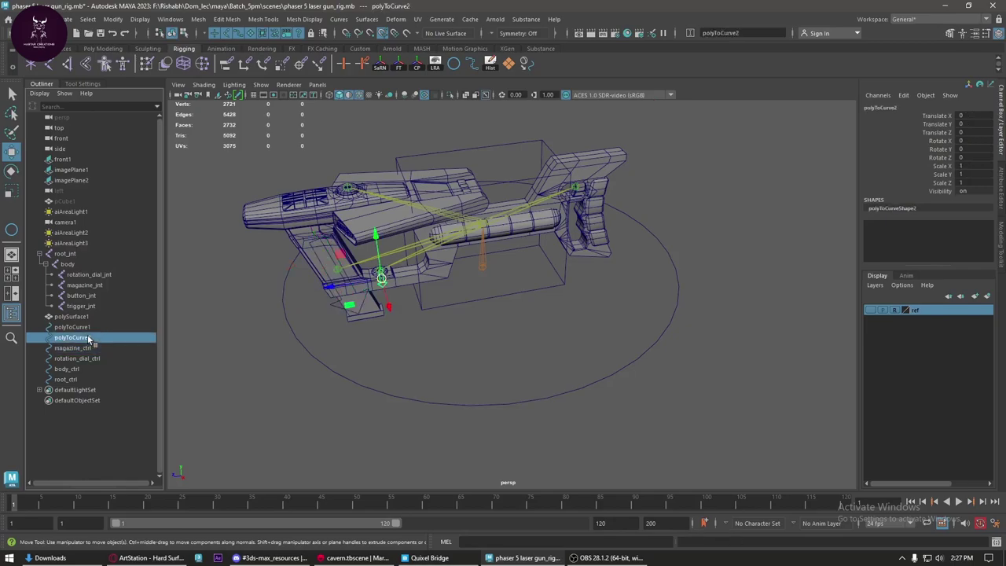
drag(90, 338, 39, 336)
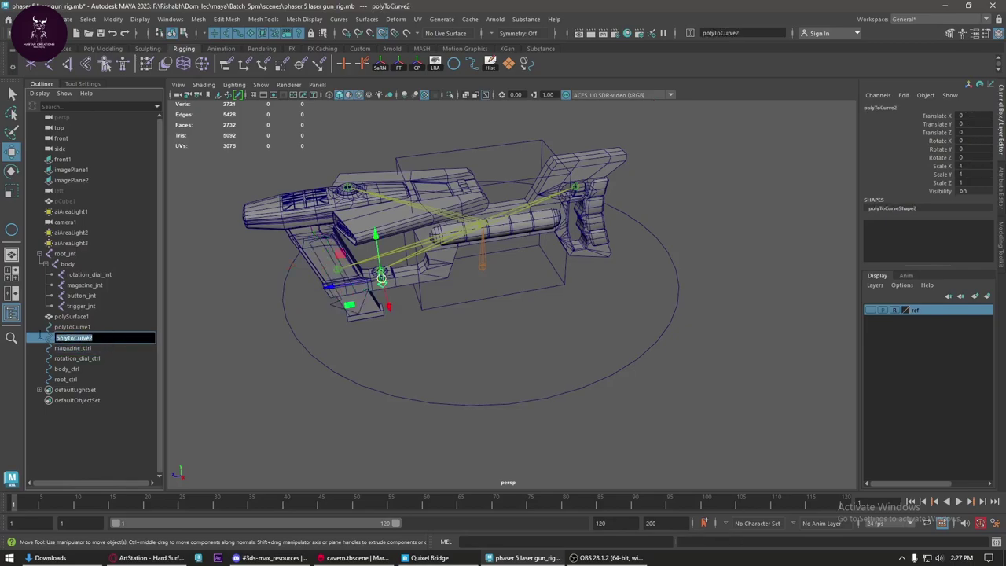
text(butto)
text(n_ctrl)
key(Return)
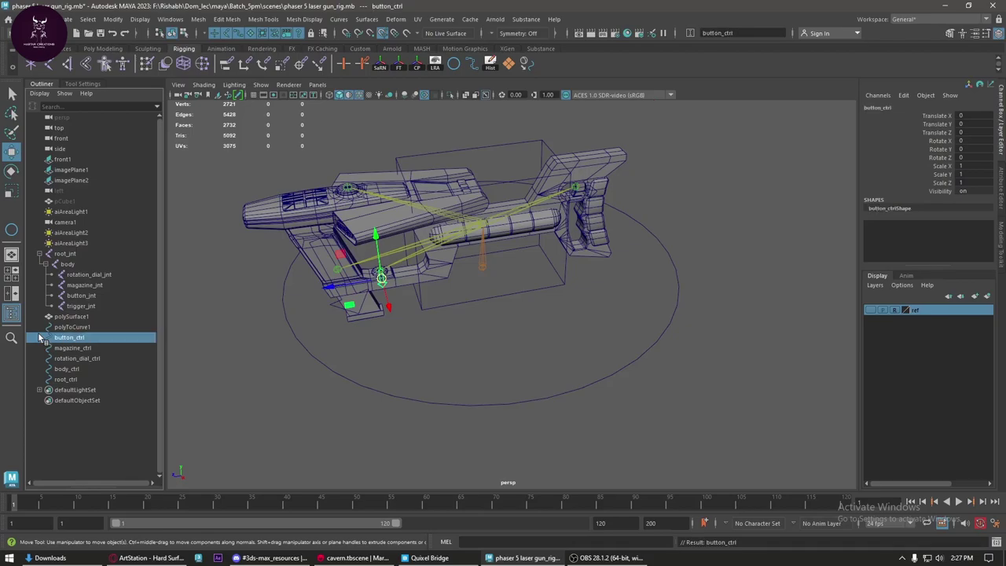
double_click(70, 327)
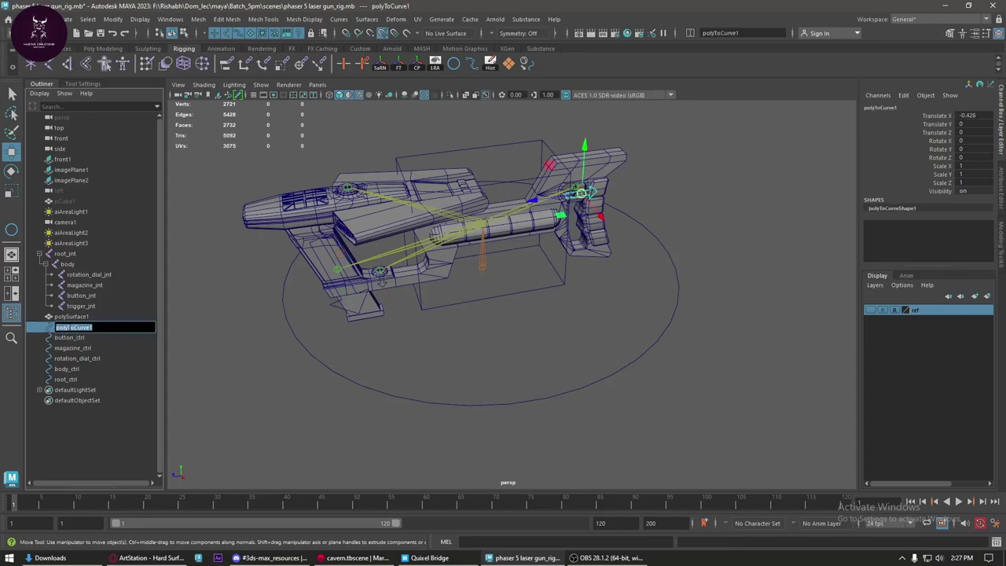
text(trigger_ctrl)
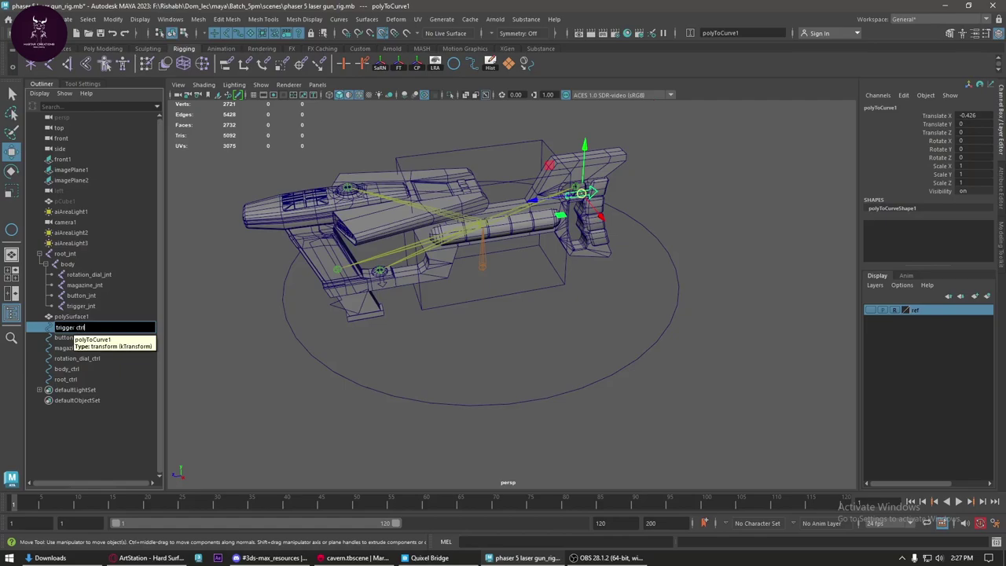
key(Return)
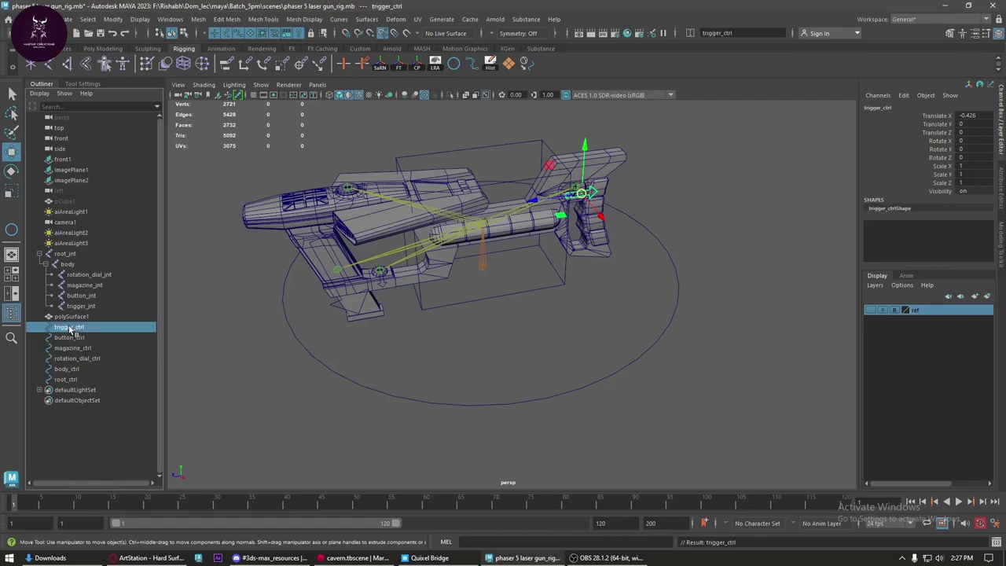
- Select body_ctrl and then root_ctrl in the Outliner for parenting
click(66, 379)
click(100, 372)
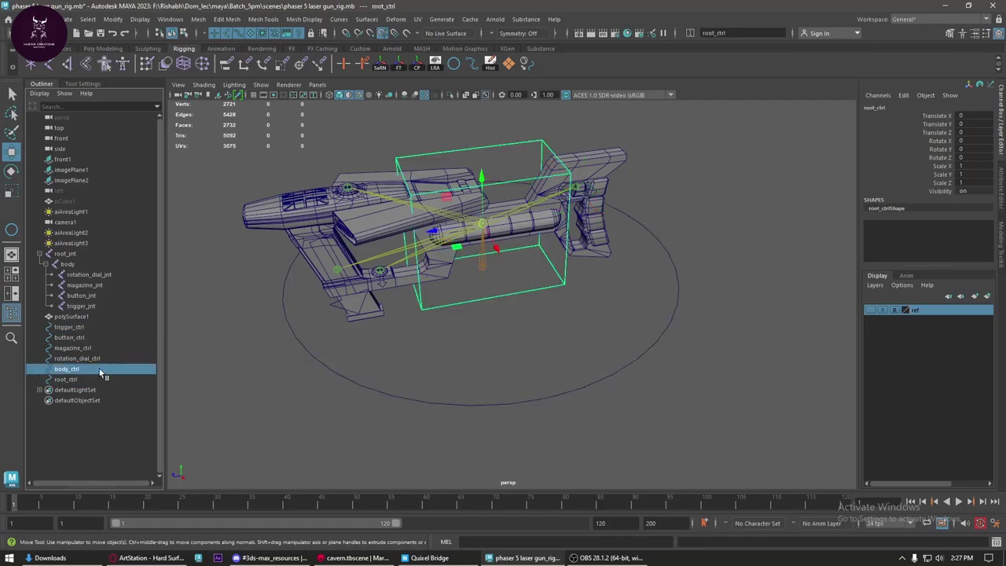
ctrl+click(100, 375)
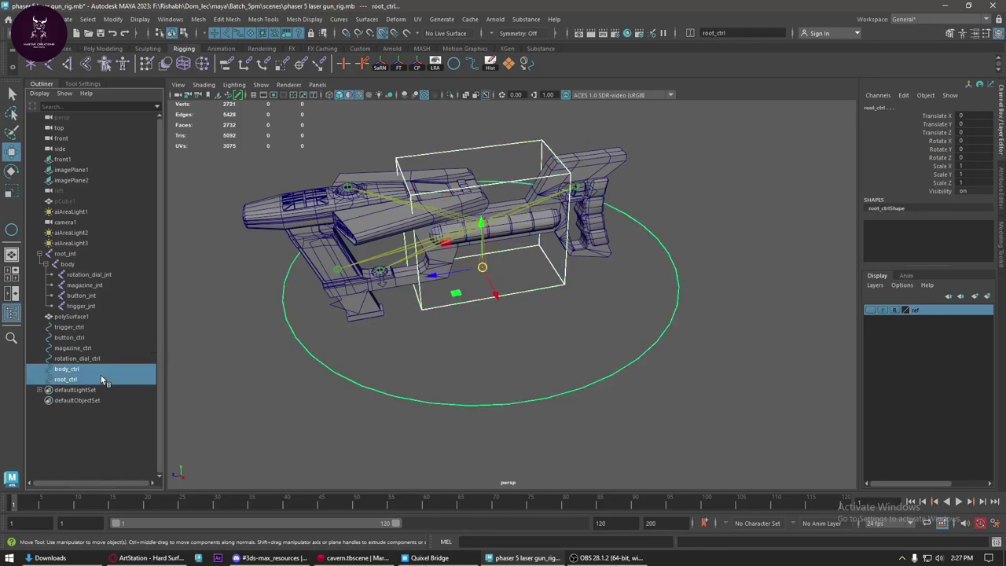
- Parent body_ctrl under root_ctrl, then the rotation dial, magazine, button and trigger controls under body_ctrl
key(p)
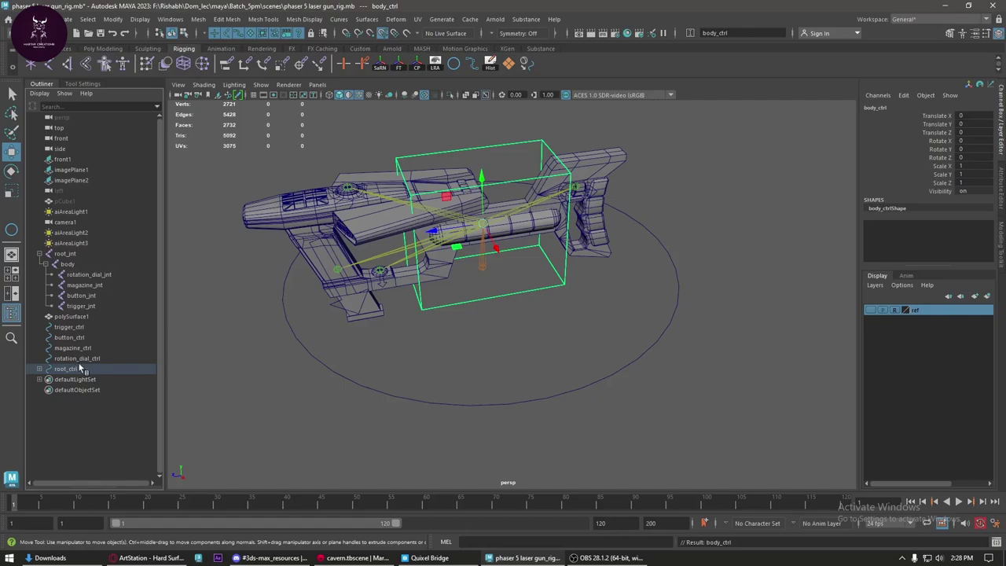
click(83, 359)
shift+click(81, 327)
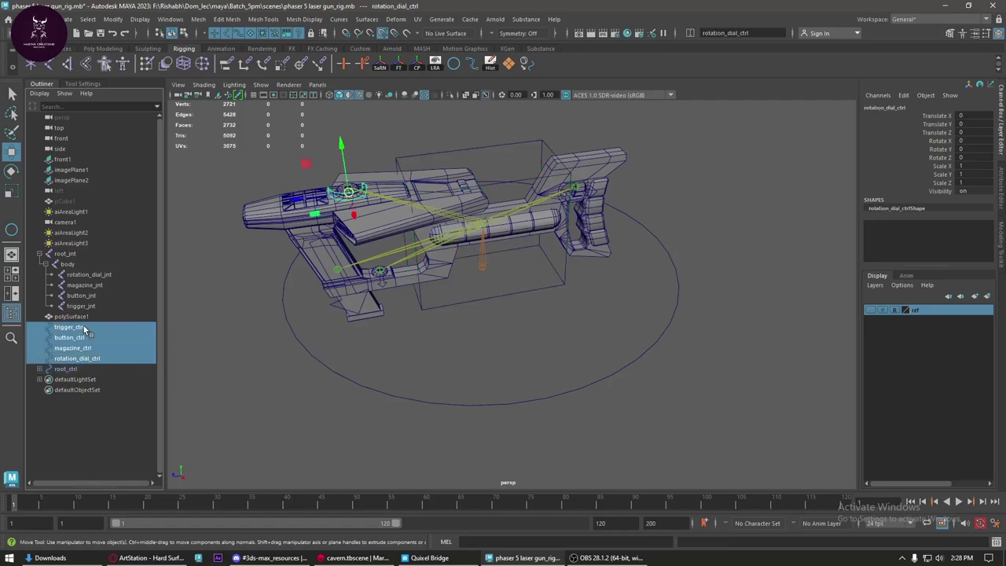
click(39, 370)
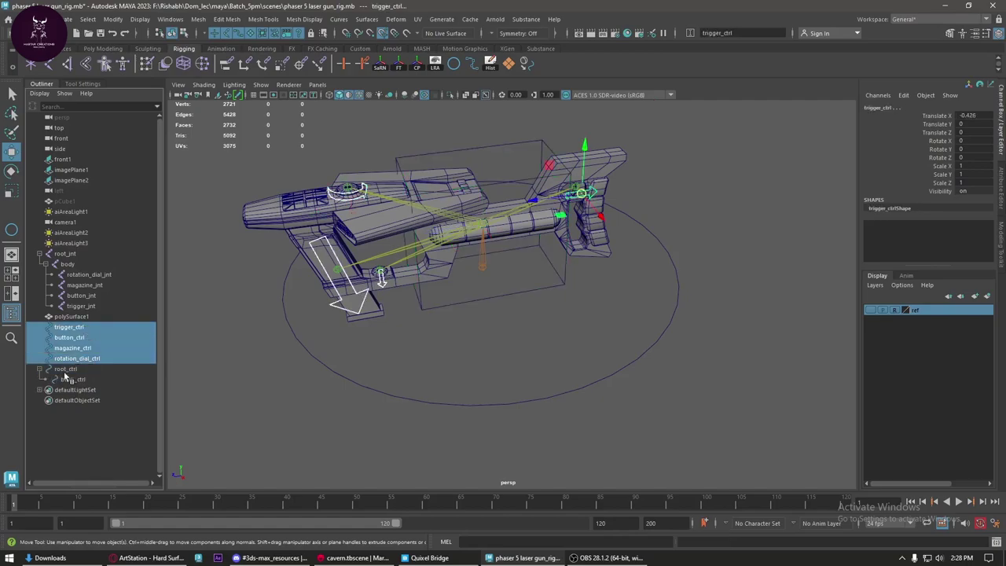
ctrl+click(74, 380)
key(p)
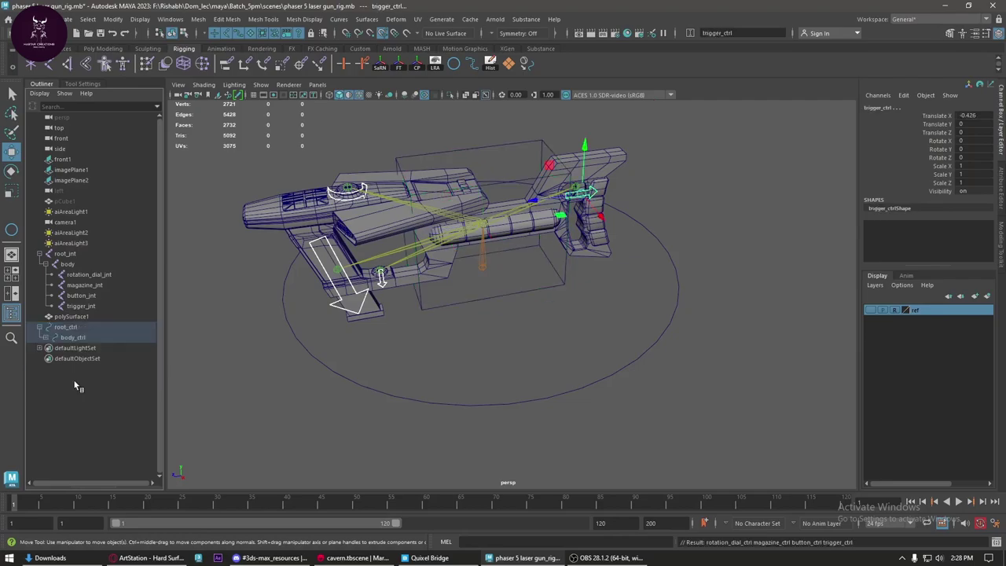
click(45, 337)
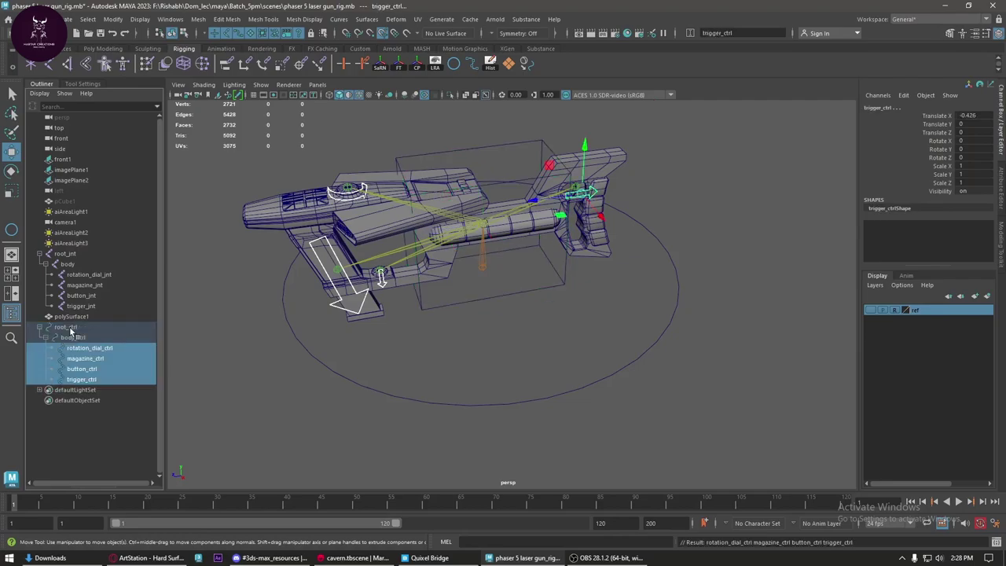
click(71, 327)
alt+drag(544, 295, 566, 259)
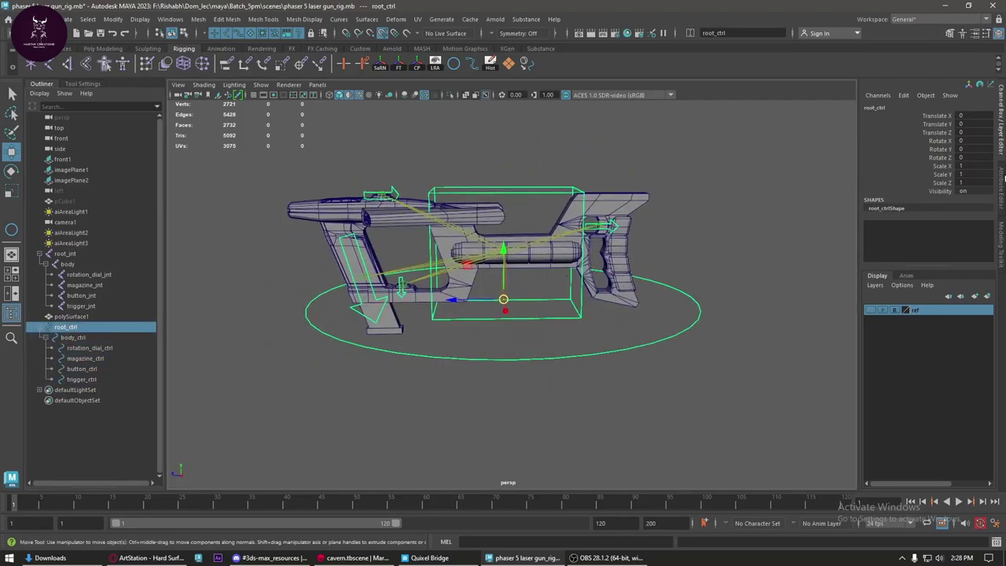
- Enable drawing overrides on root_ctrl and set its colour to yellow
click(1002, 196)
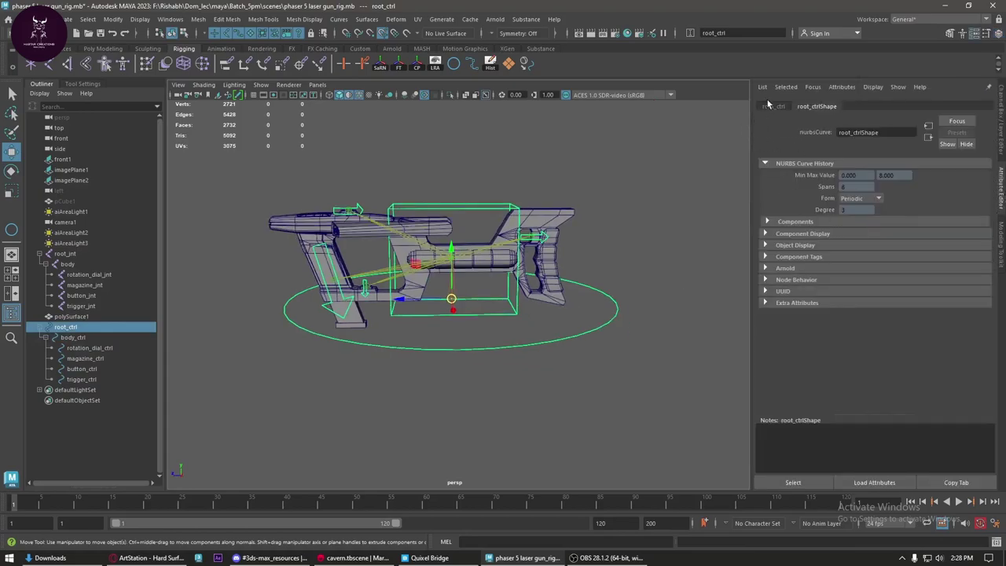
click(773, 106)
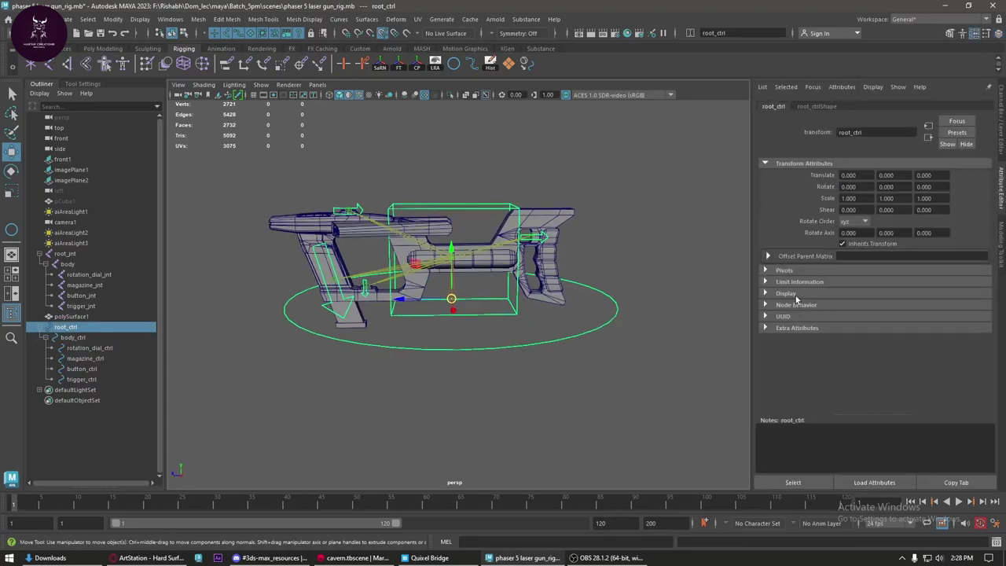
click(786, 293)
scroll(864, 354, down, 3)
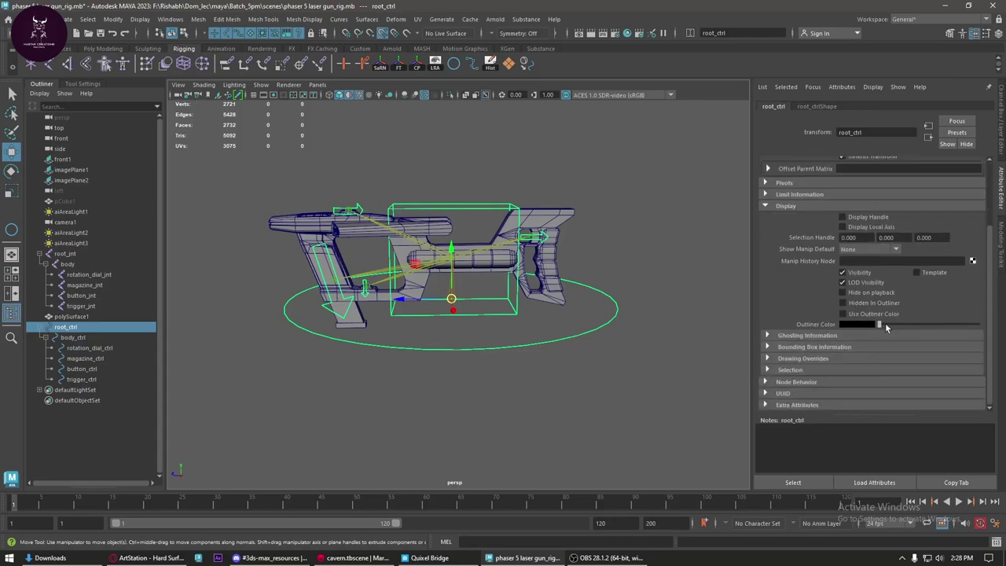
click(801, 359)
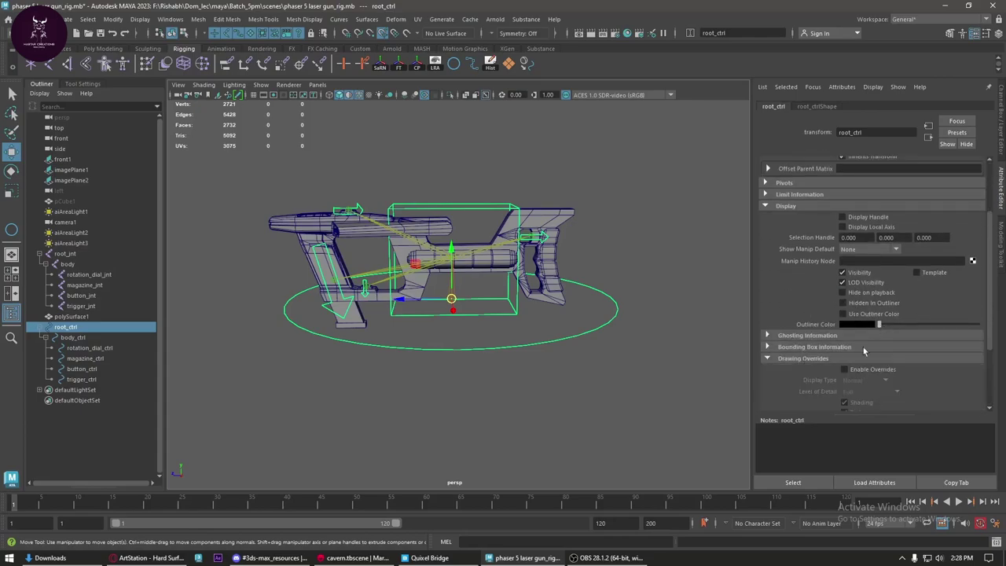
scroll(833, 330, down, 3)
drag(881, 363, 933, 362)
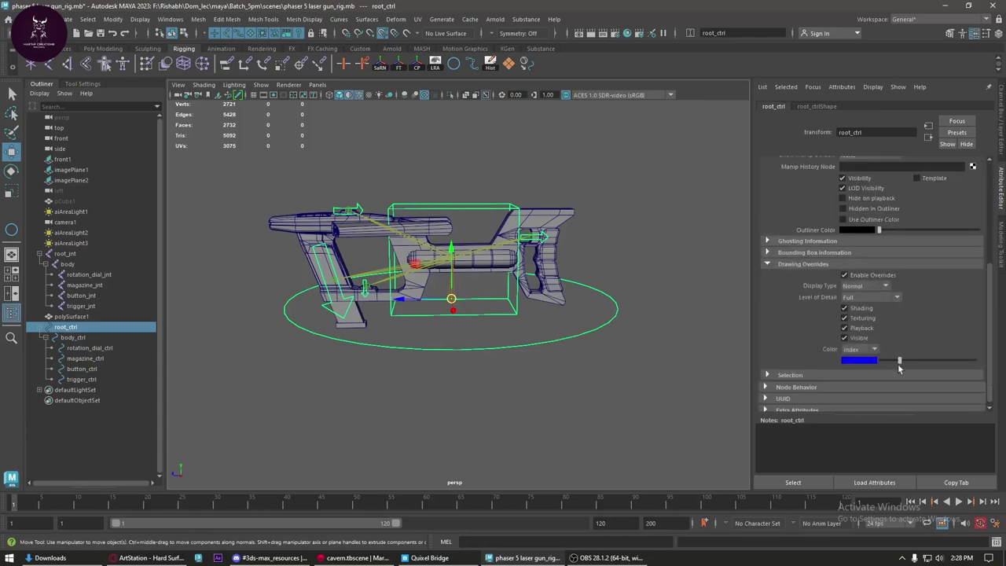
click(564, 384)
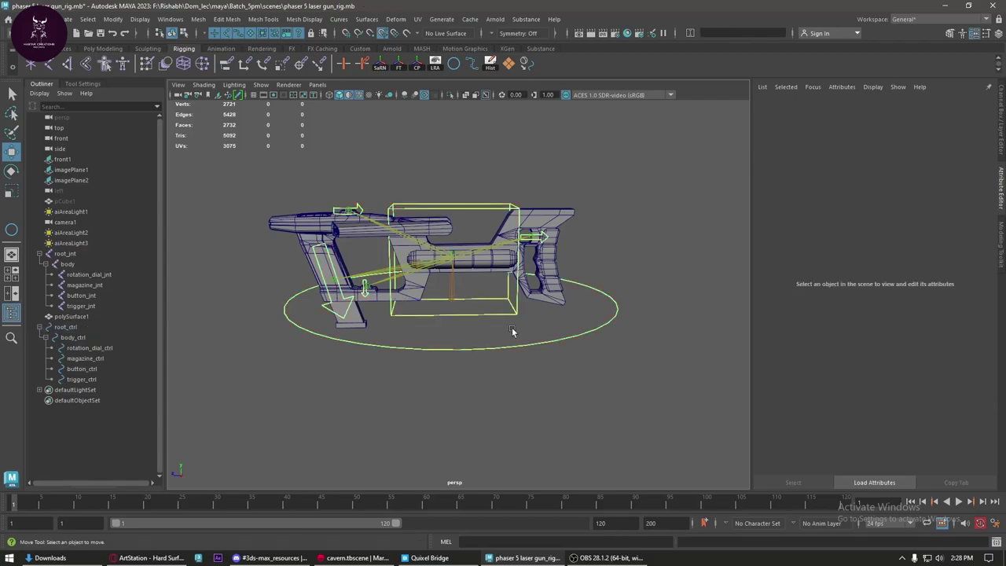
- Enable drawing overrides on body_ctrl and colour it light cyan
scroll(517, 324, up, 3)
click(525, 313)
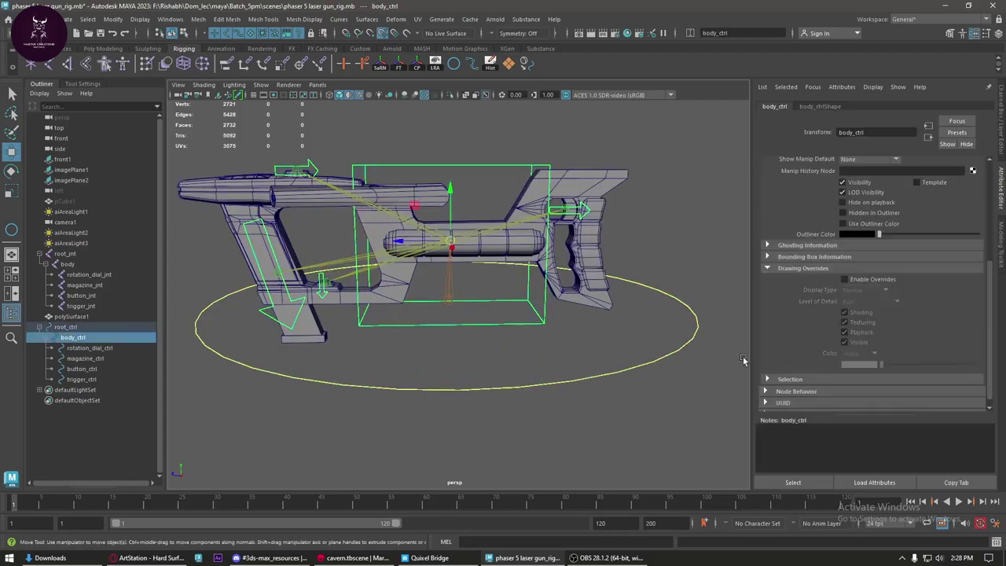
click(870, 280)
drag(881, 364, 927, 366)
click(602, 351)
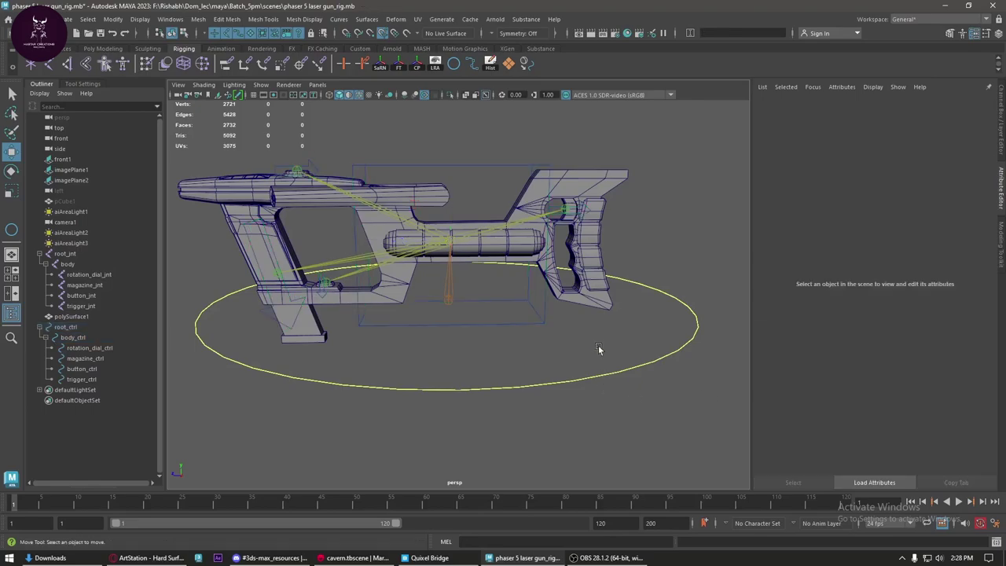
scroll(582, 206, up, 2)
scroll(607, 189, up, 2)
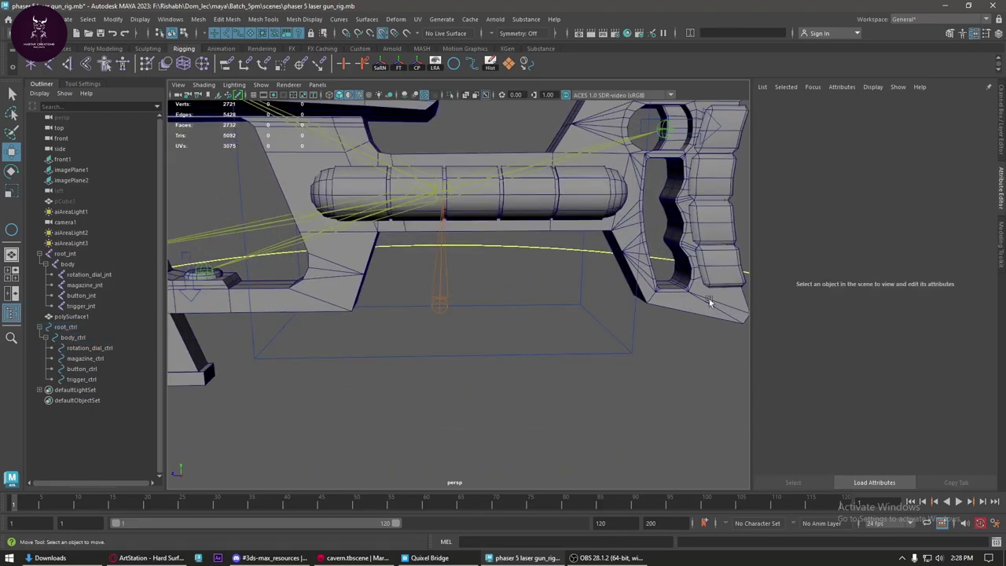
click(550, 353)
drag(929, 365, 936, 366)
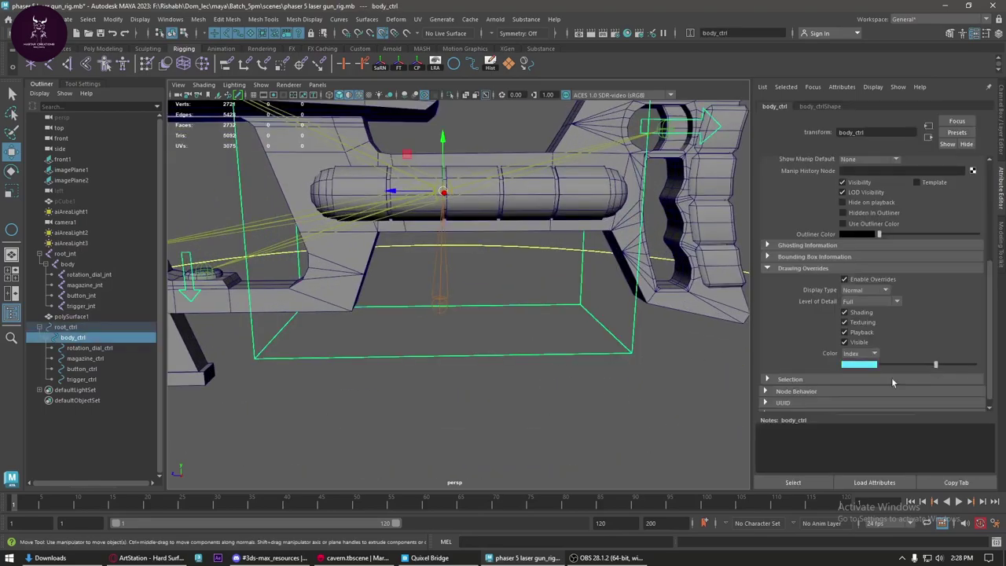
click(612, 393)
scroll(625, 382, down, 4)
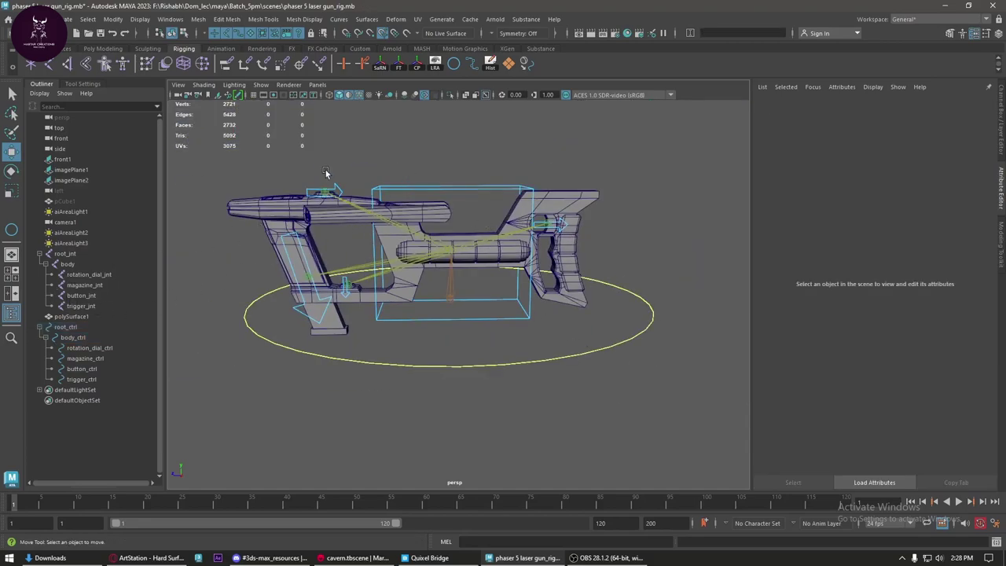
drag(555, 352, 524, 337)
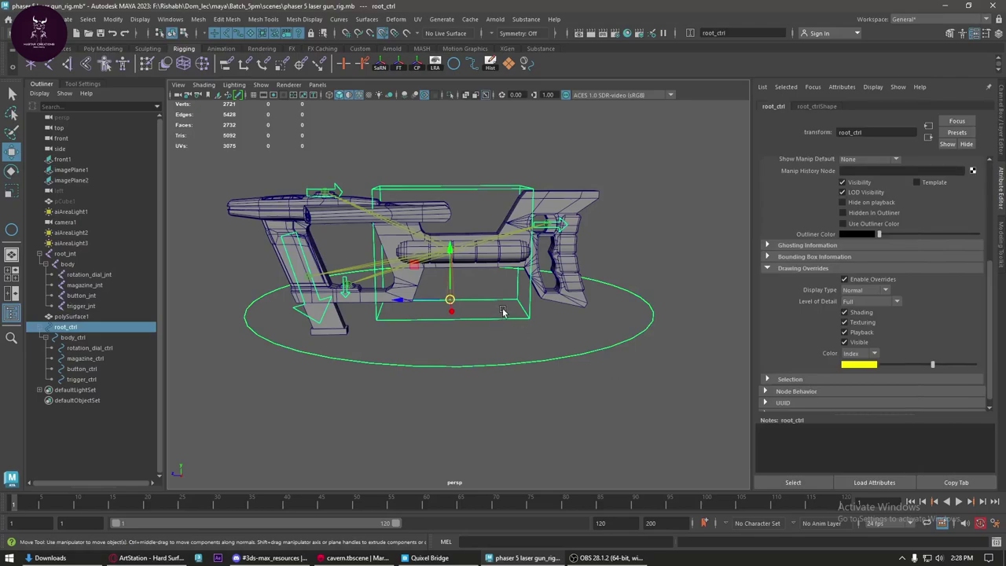
- Colour rotation_dial_ctrl and magazine_ctrl green with drawing overrides
click(98, 348)
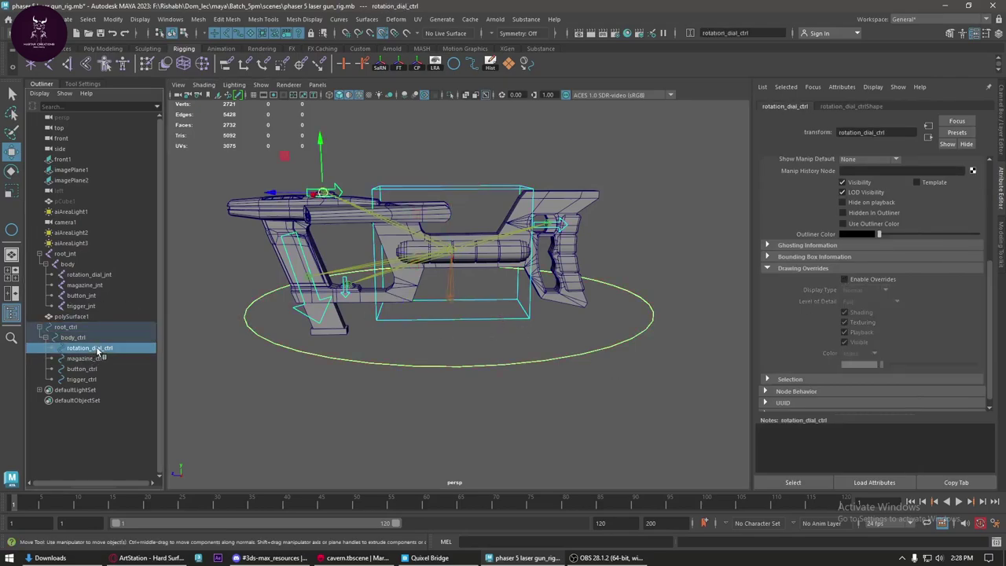
click(844, 279)
drag(881, 364, 923, 367)
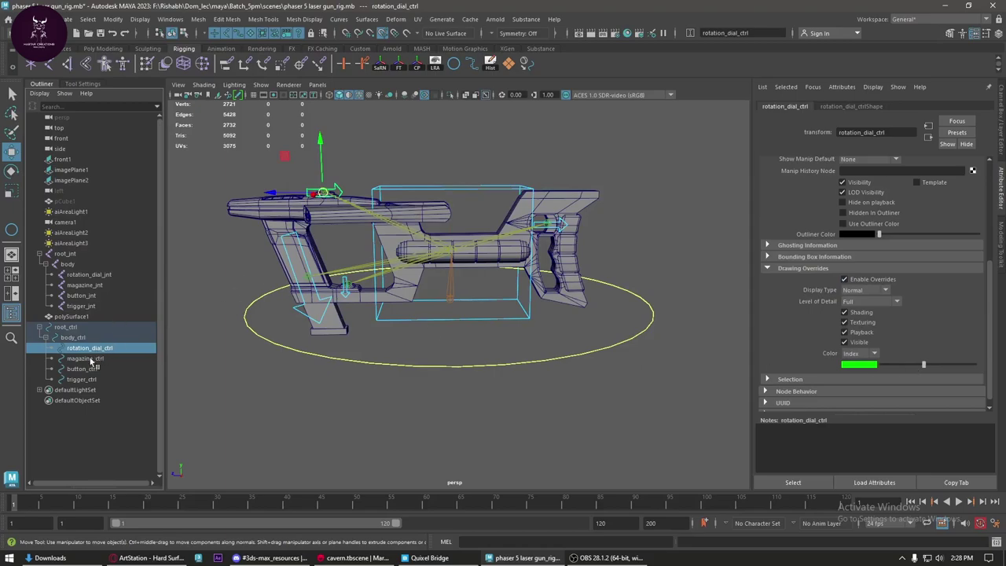
click(95, 359)
click(872, 280)
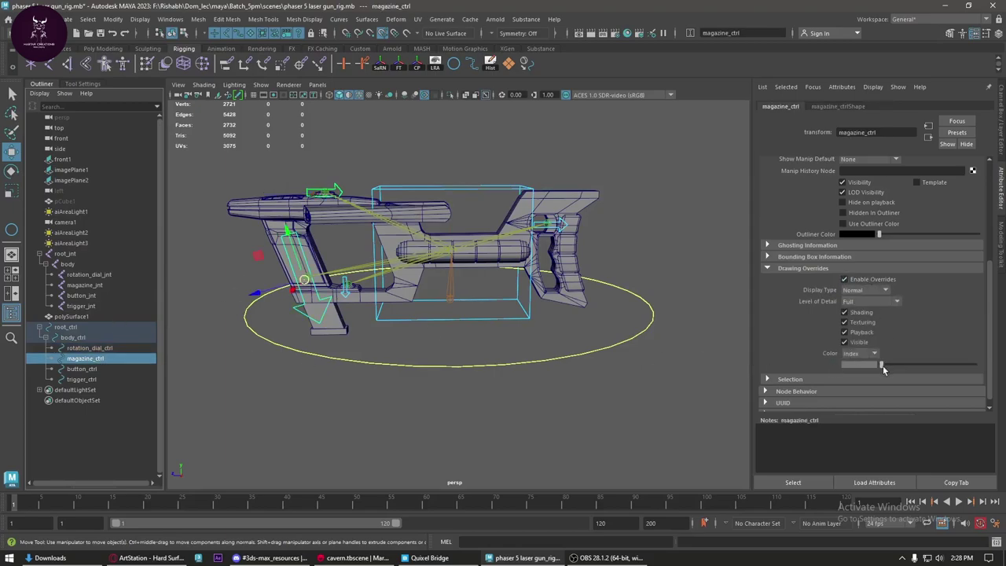
drag(881, 365, 923, 366)
- Colour button_ctrl and trigger_ctrl green with drawing overrides
click(134, 369)
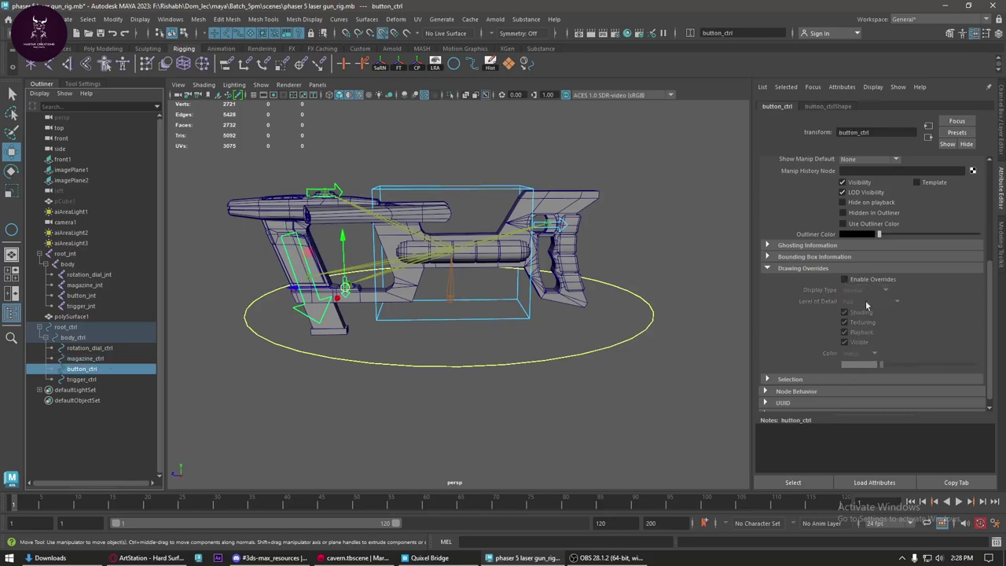
click(846, 279)
drag(881, 366, 925, 368)
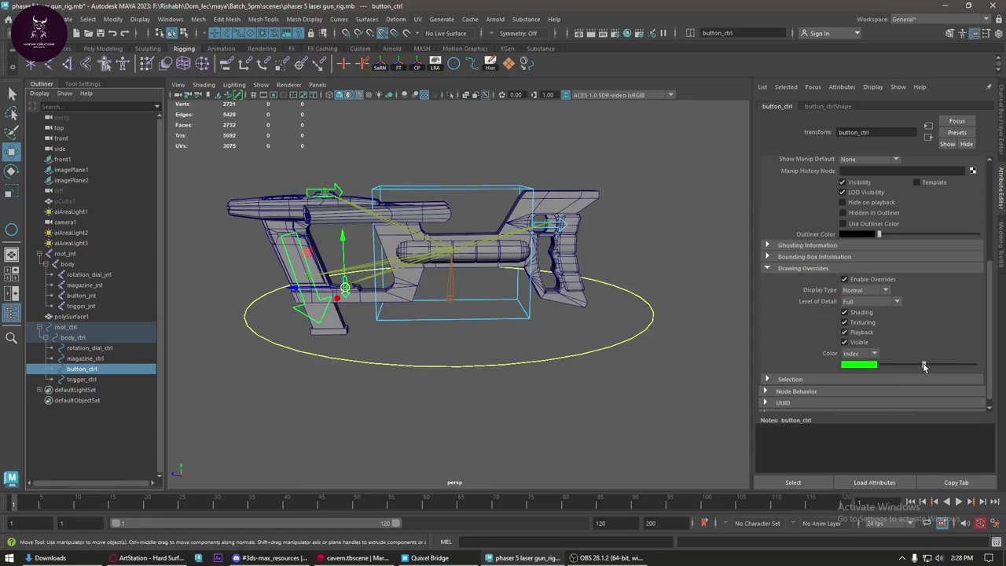
click(109, 380)
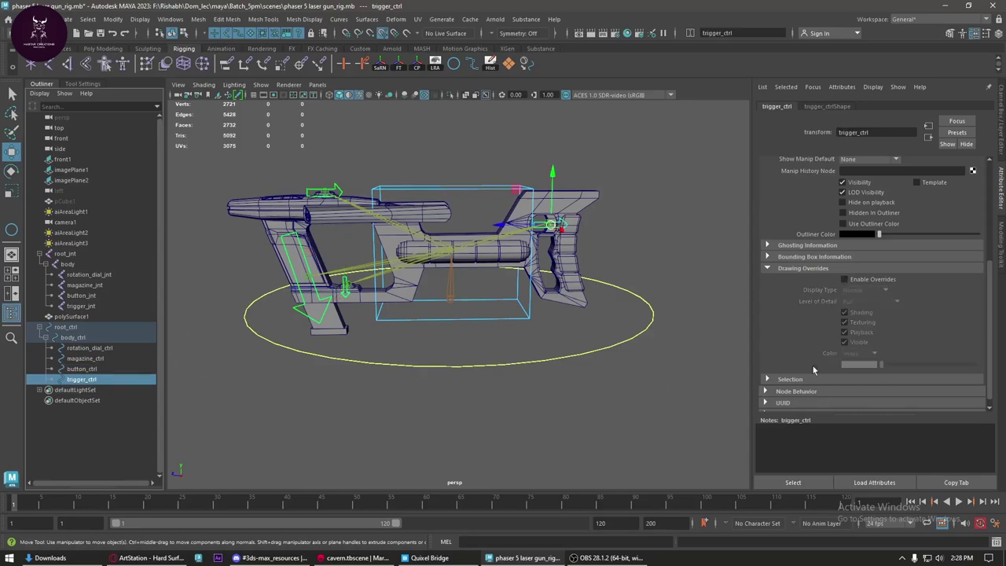
click(865, 280)
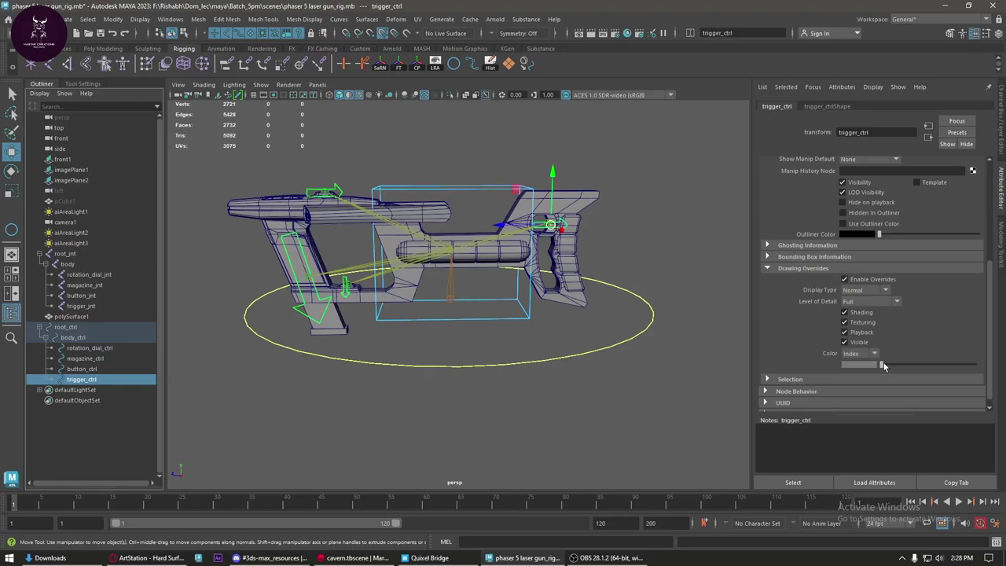
drag(883, 367, 925, 367)
click(585, 382)
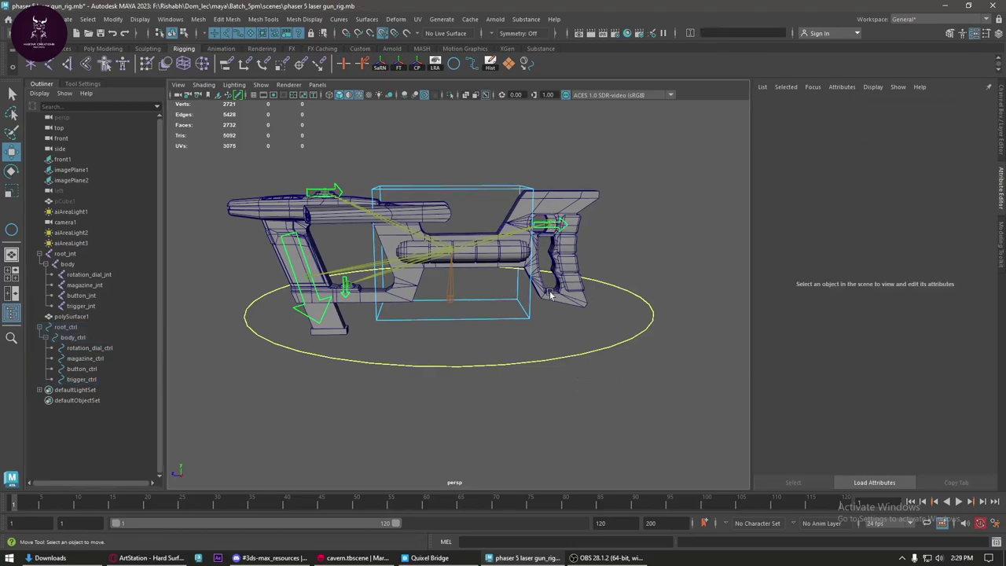
- Point-constrain the trigger joint to the trigger control from the Rigging menu set
mouse_move(550, 294)
alt+mouse_down()
mouse_move(431, 315)
mouse_move(370, 307)
alt+mouse_up()
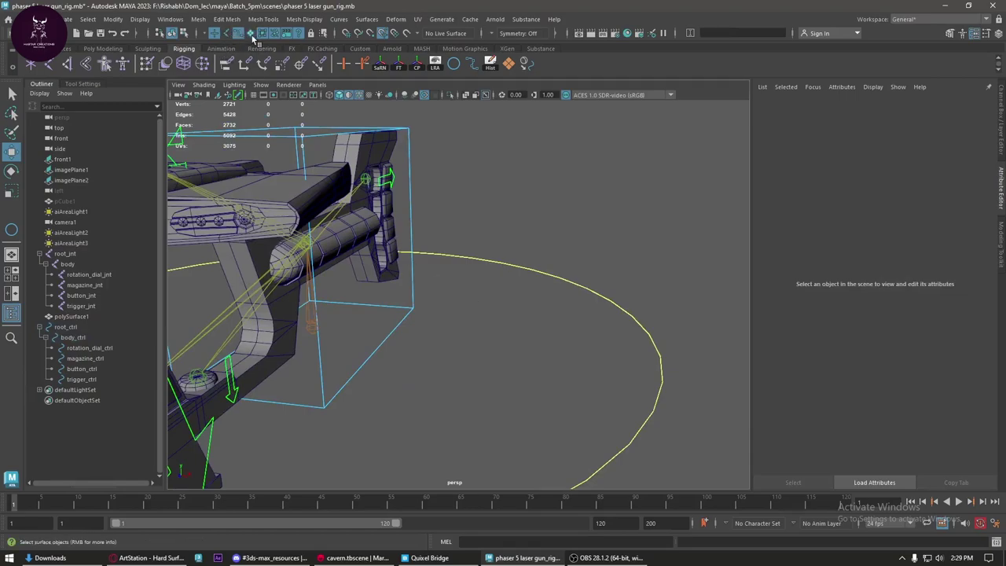
mouse_move(440, 299)
alt+mouse_down()
mouse_move(472, 307)
mouse_move(533, 278)
mouse_move(477, 303)
mouse_move(472, 281)
alt+mouse_up()
scroll(480, 312, up, 5)
click(542, 271)
scroll(542, 271, up, 5)
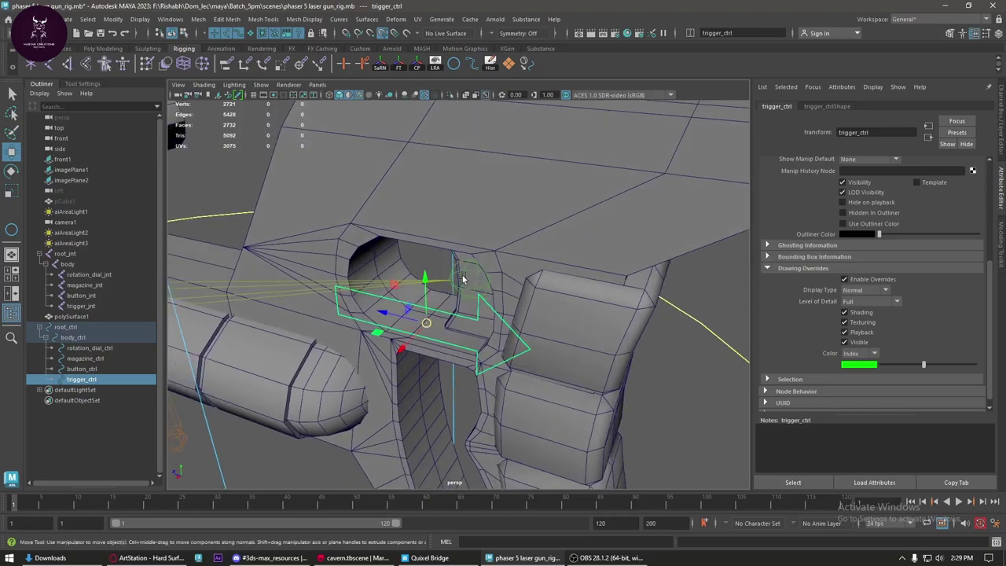
shift+click(465, 279)
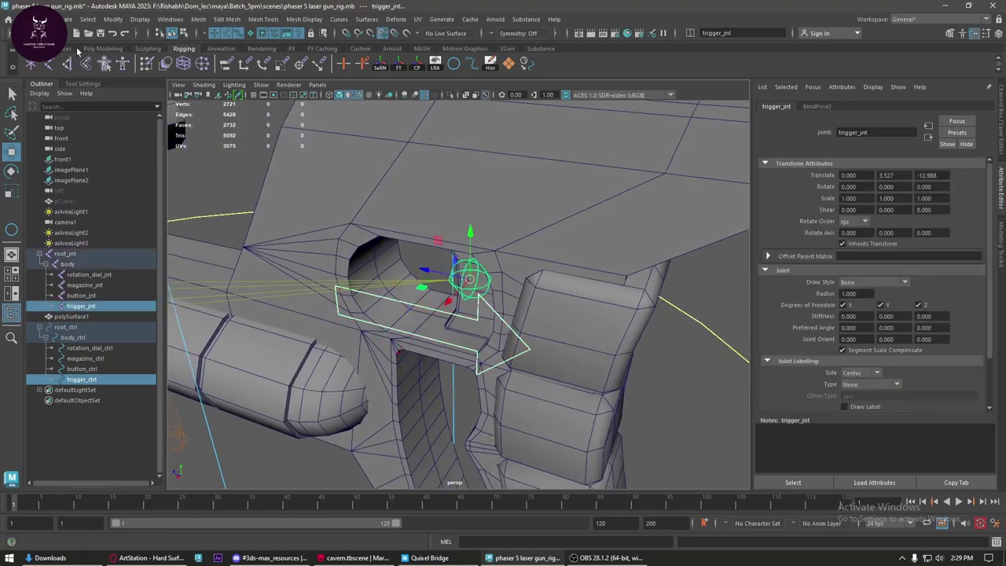
click(31, 32)
click(24, 55)
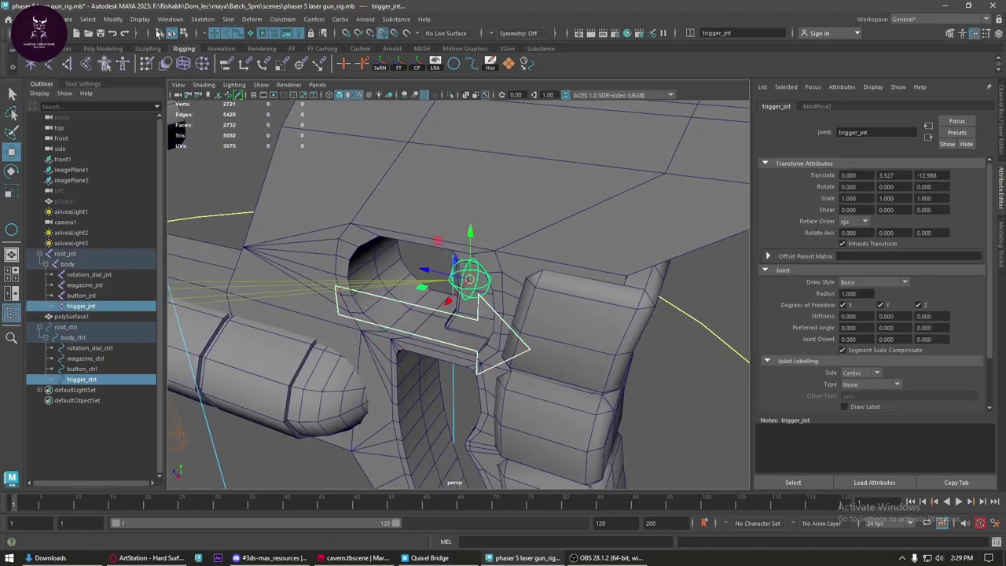
click(283, 19)
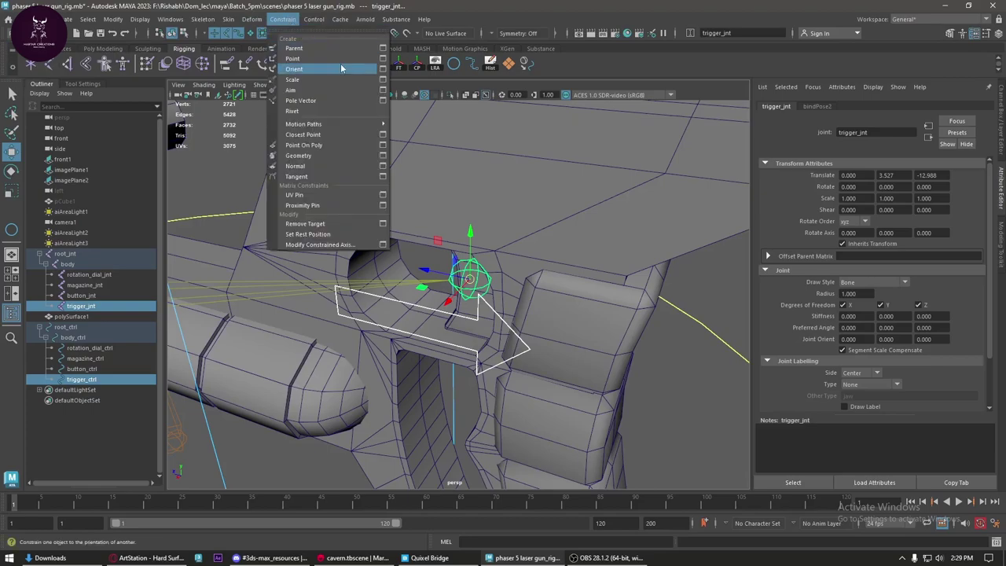
click(383, 59)
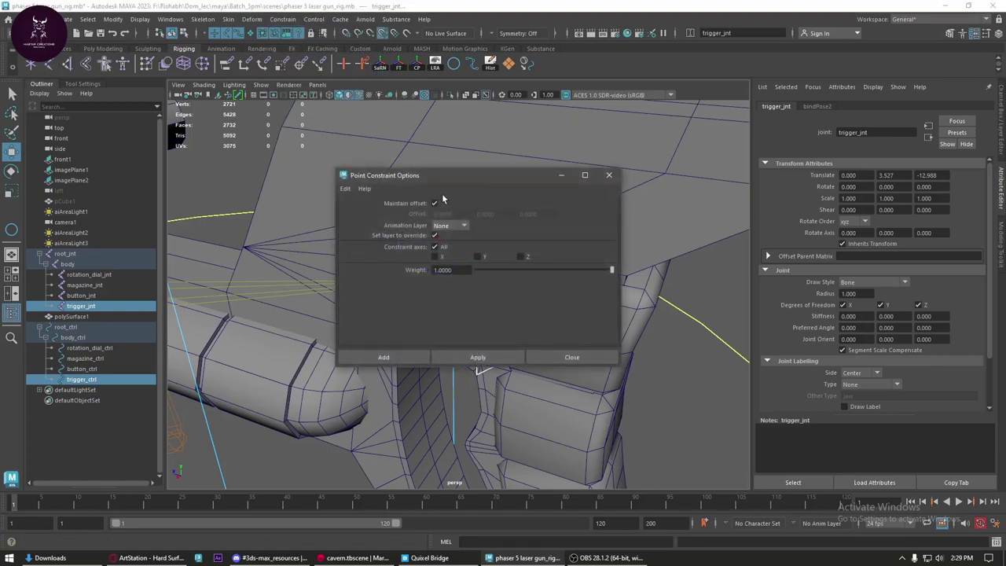
click(477, 356)
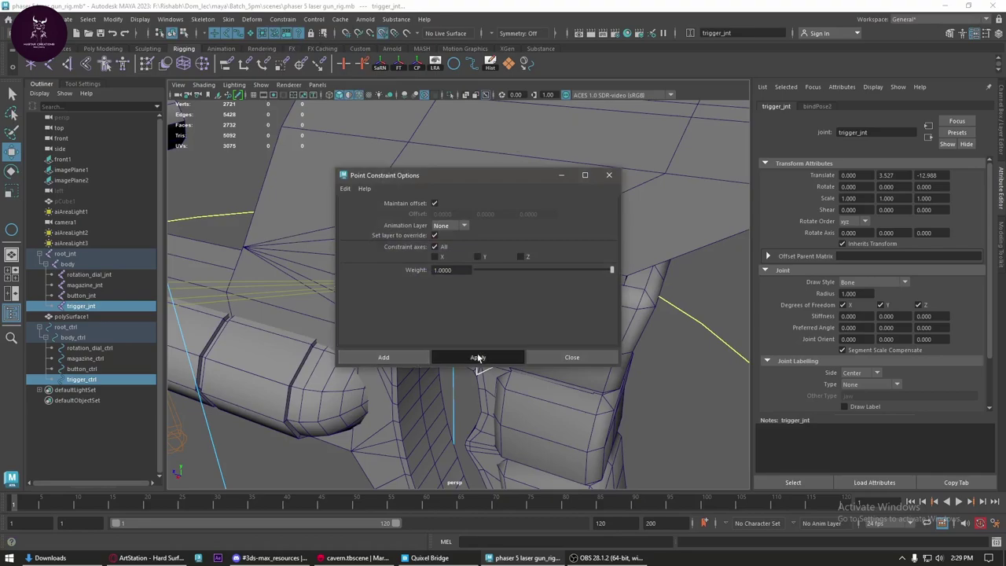
click(610, 178)
- Point-constrain the magazine and button joints to their controls
scroll(433, 292, down, 10)
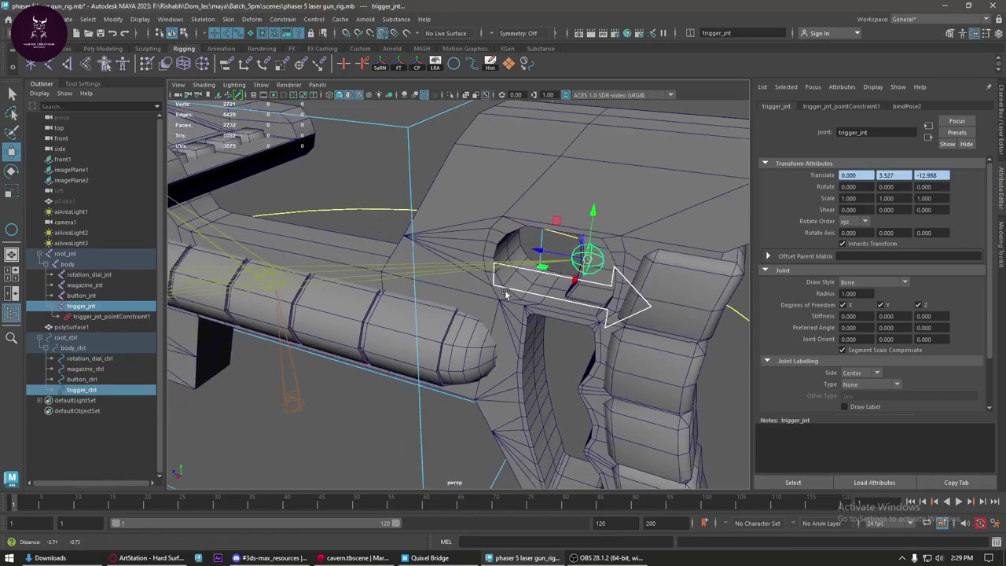
alt+drag(267, 317, 374, 350)
scroll(374, 351, up, 5)
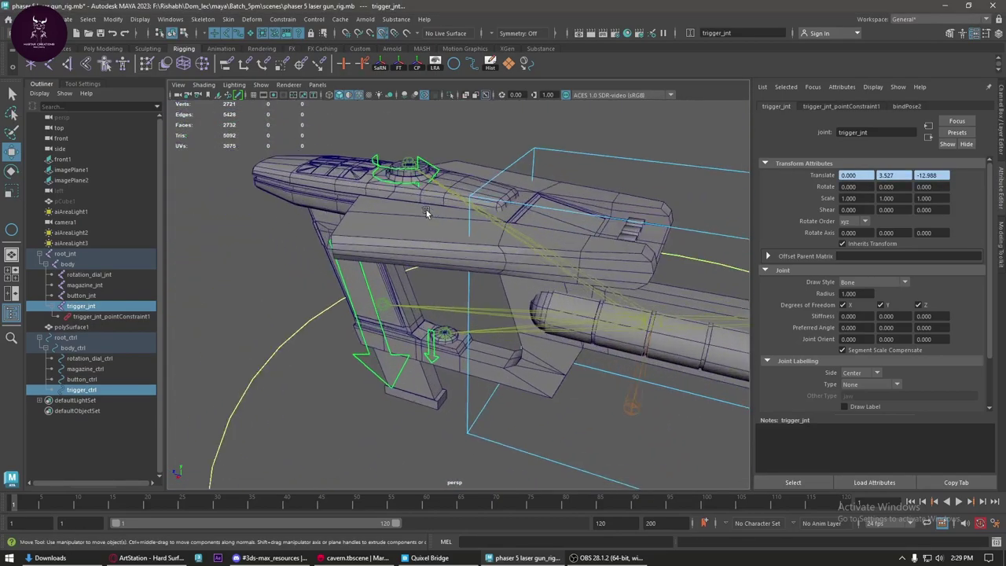
click(376, 343)
scroll(356, 314, up, 2)
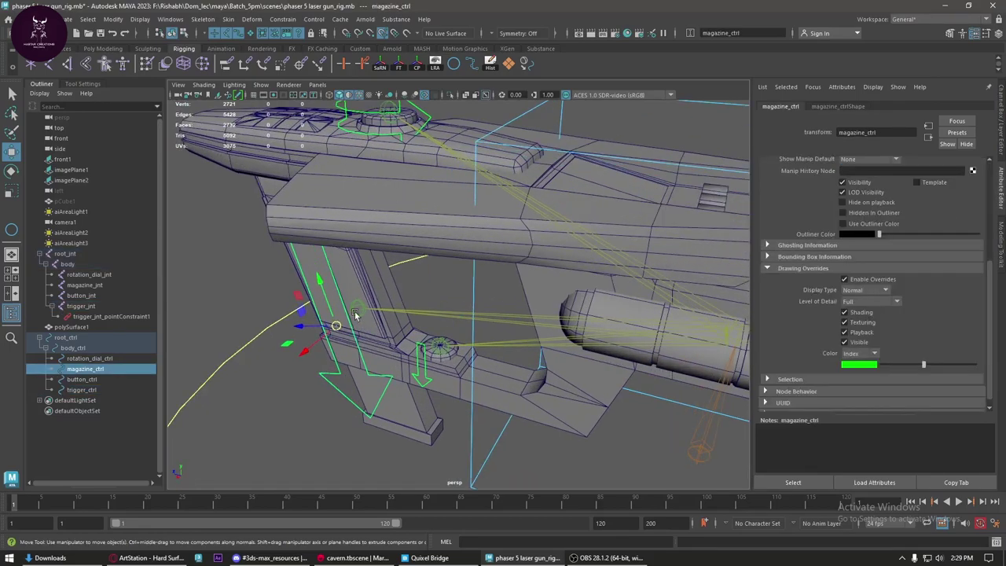
shift+click(357, 311)
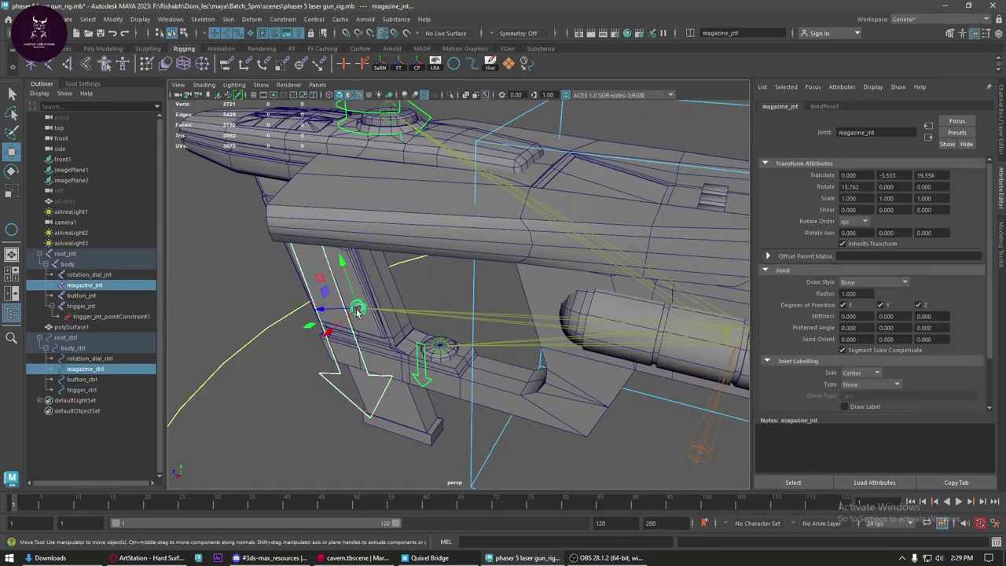
click(420, 360)
shift+click(440, 346)
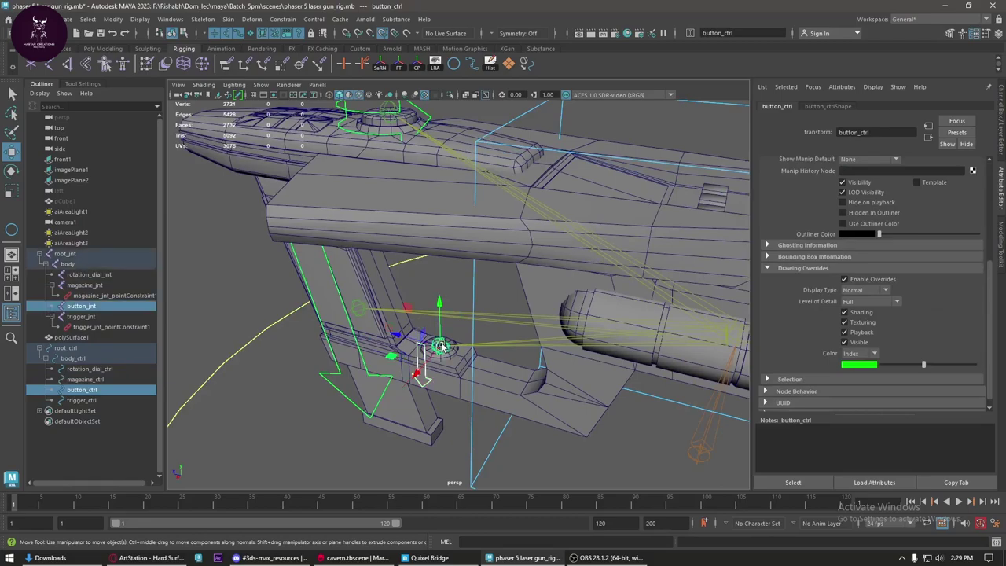
key(g)
- Orient-constrain the rotation dial joint to the rotation dial control
mouse_move(438, 342)
alt+mouse_down()
mouse_move(430, 308)
mouse_move(331, 177)
alt+mouse_up()
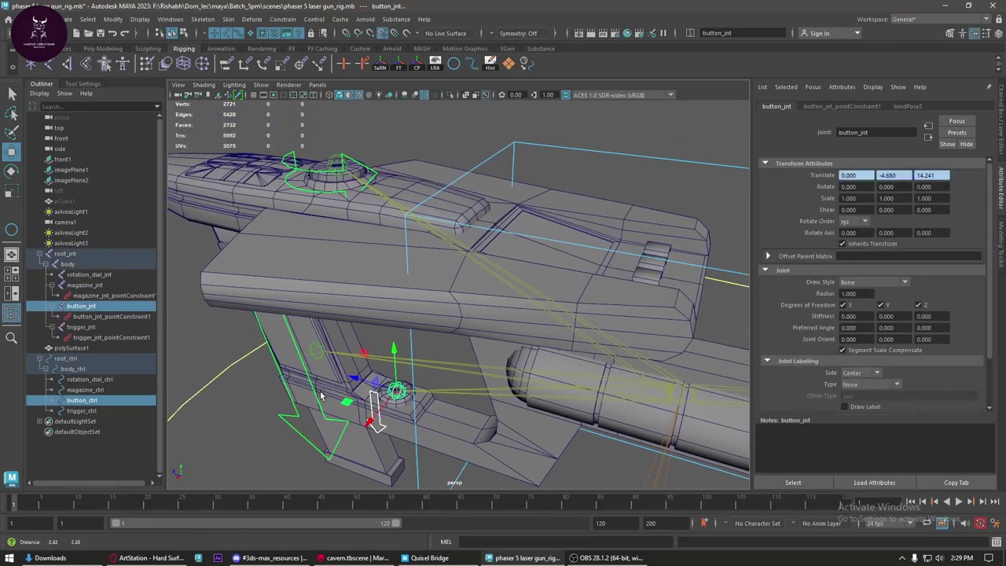
click(346, 158)
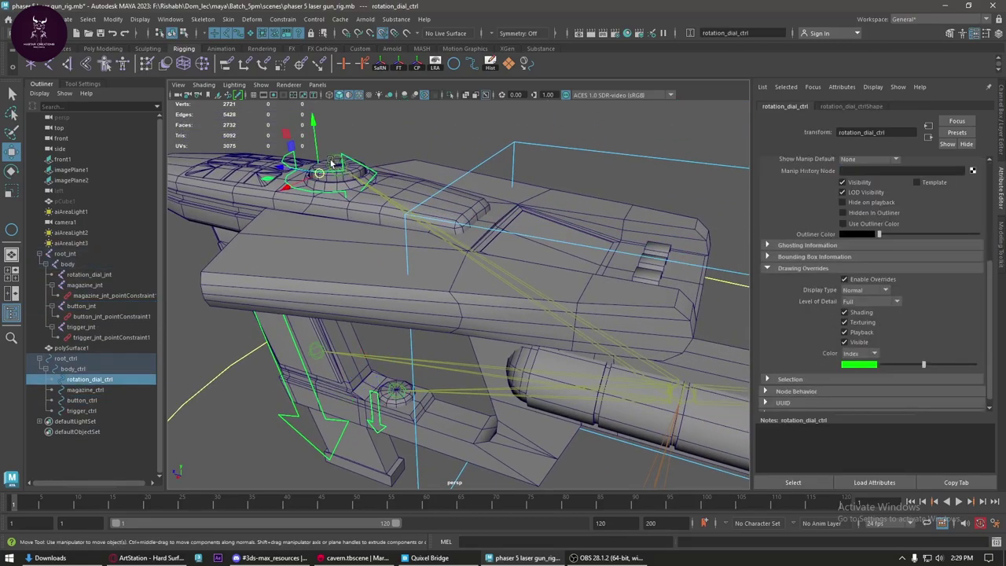
shift+click(335, 163)
click(277, 20)
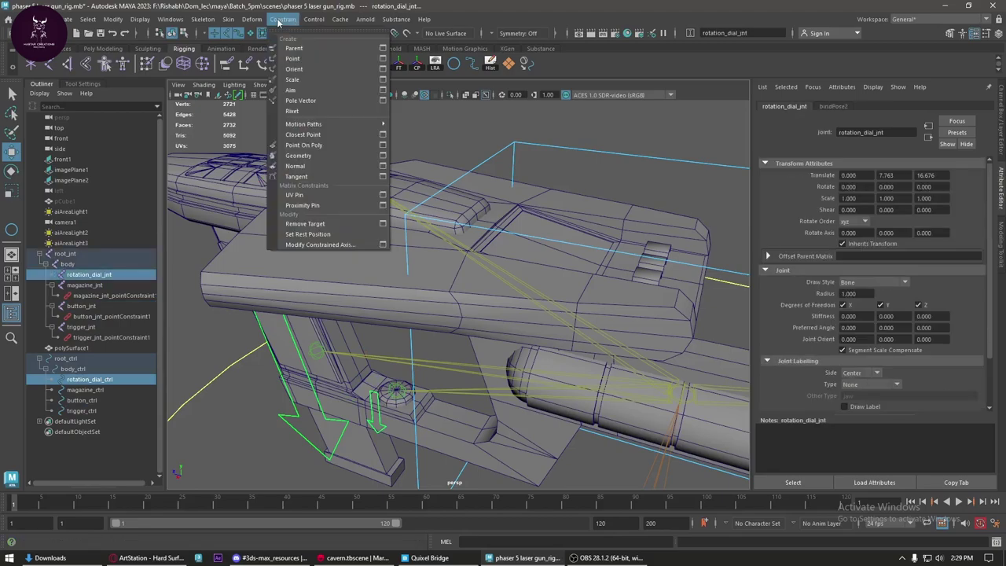
click(383, 69)
click(457, 356)
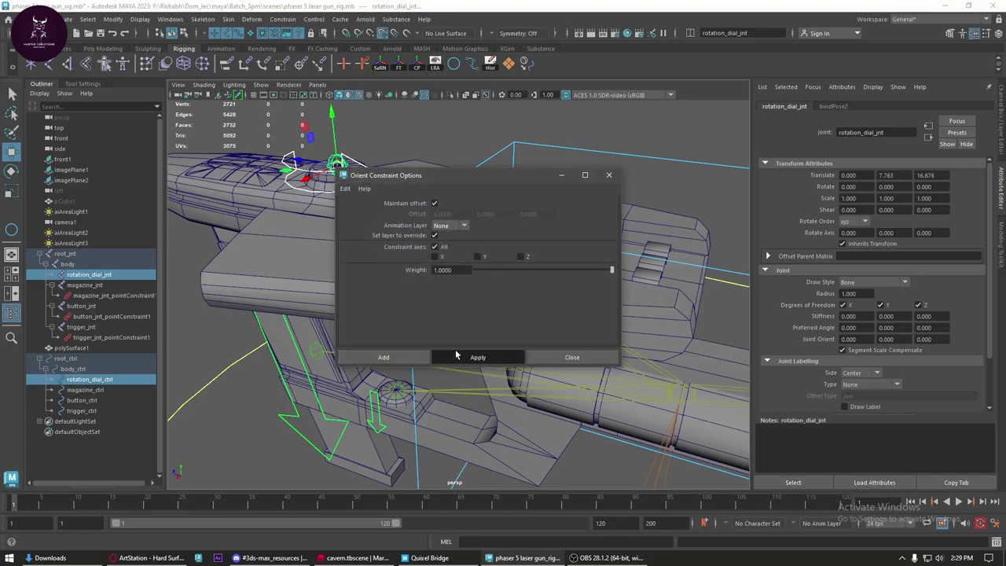
click(609, 174)
- Parent-constrain the body joint to body_ctrl
alt+drag(582, 314, 582, 141)
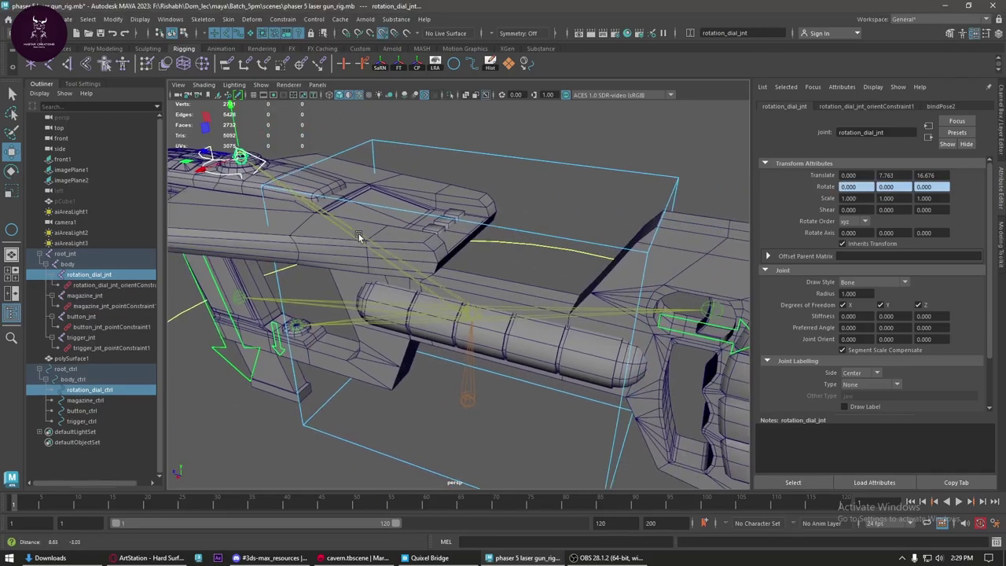
click(542, 160)
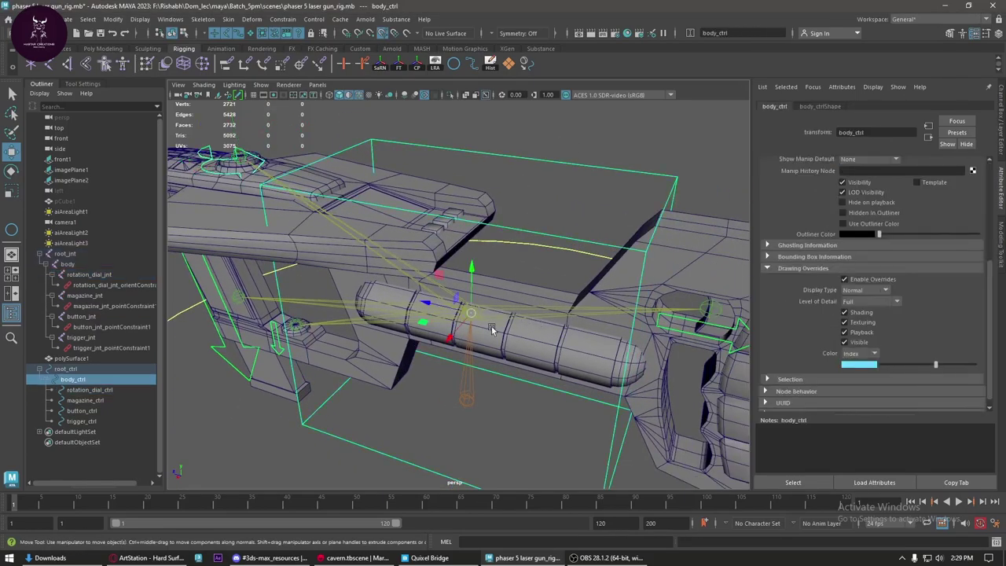
scroll(524, 338, up, 3)
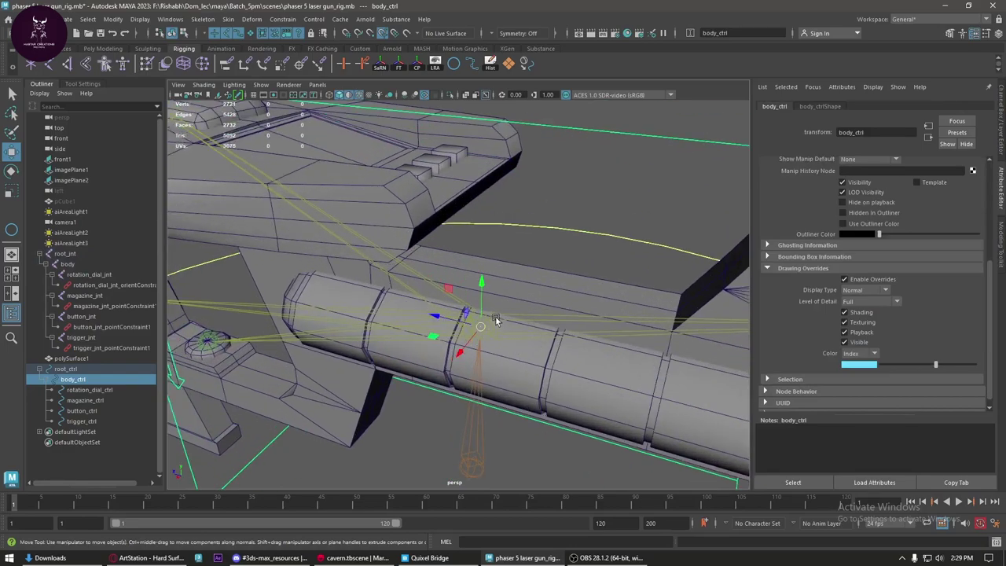
shift+click(495, 320)
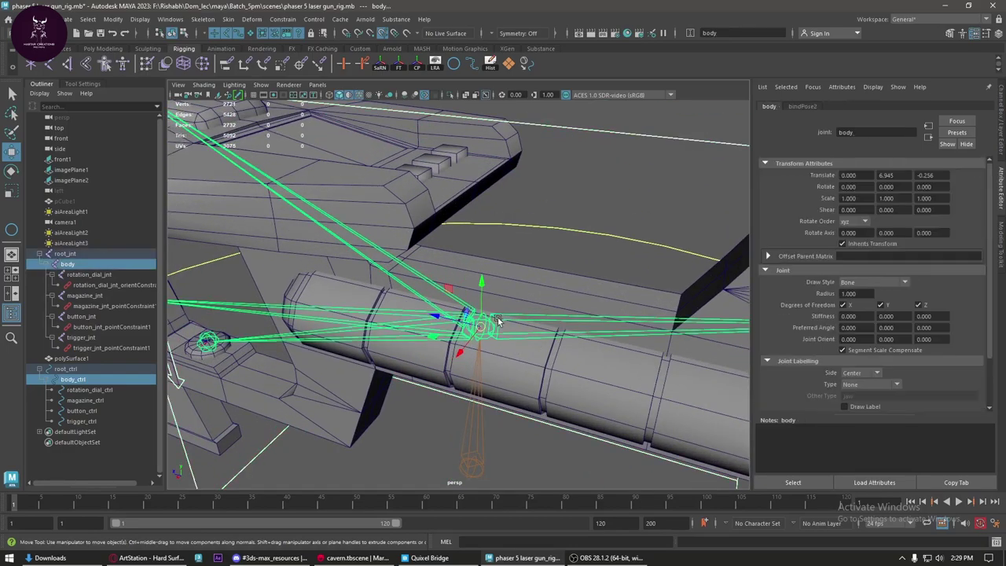
mouse_move(495, 320)
alt+mouse_down()
mouse_move(522, 395)
mouse_move(551, 357)
alt+mouse_up()
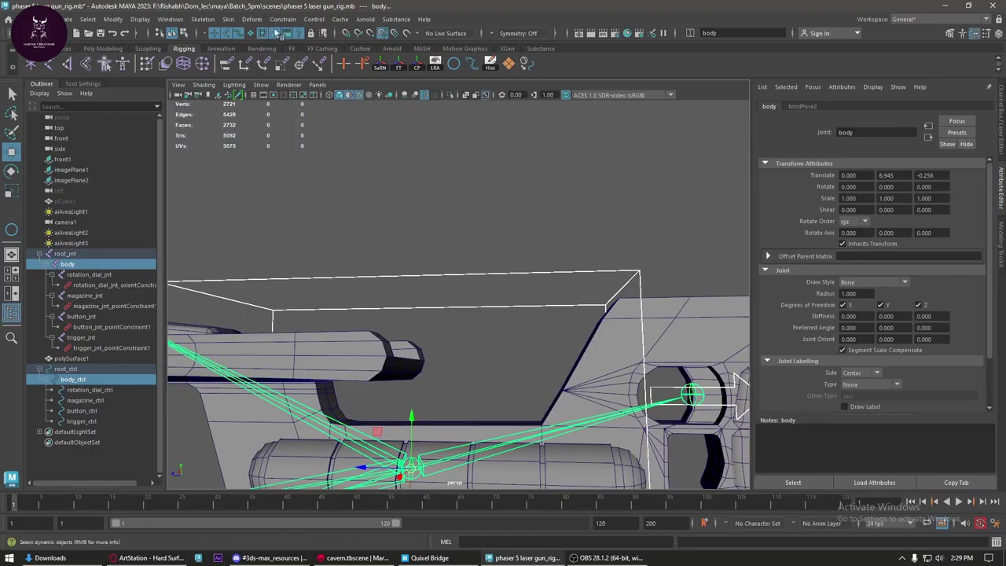
click(282, 19)
click(298, 47)
- Parent-constrain root_jnt to root_ctrl
key(f)
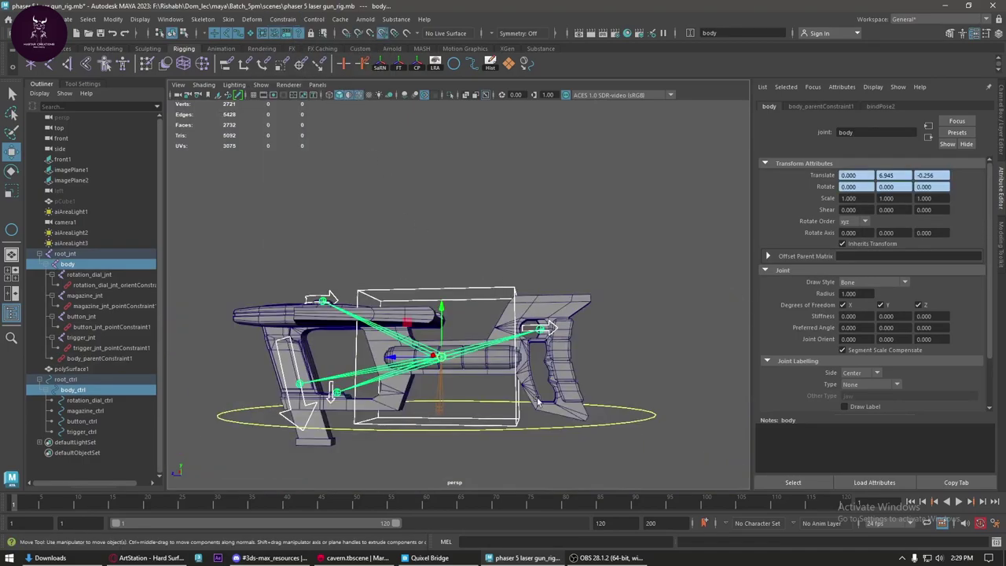
alt+drag(598, 330, 712, 326)
click(704, 343)
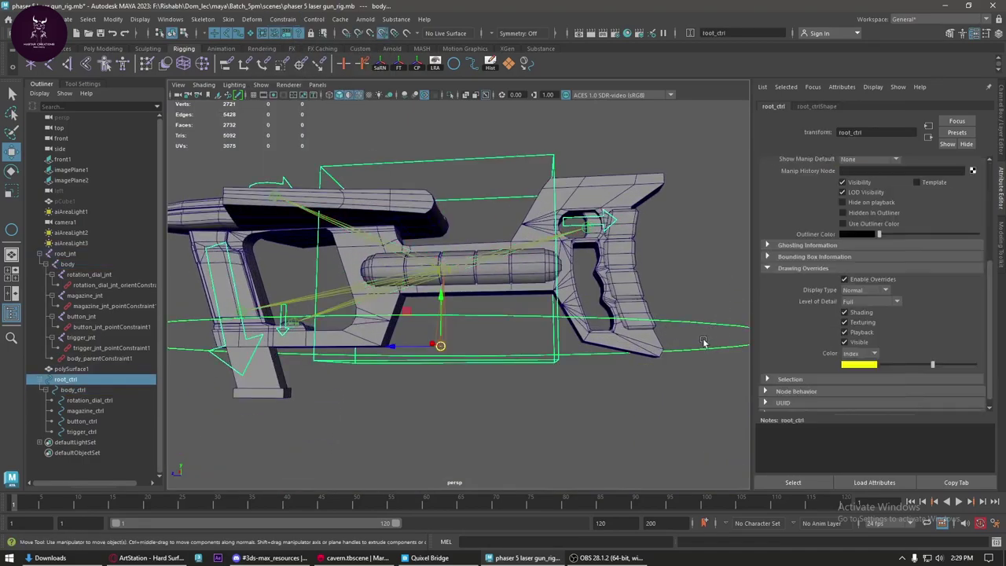
shift+click(440, 345)
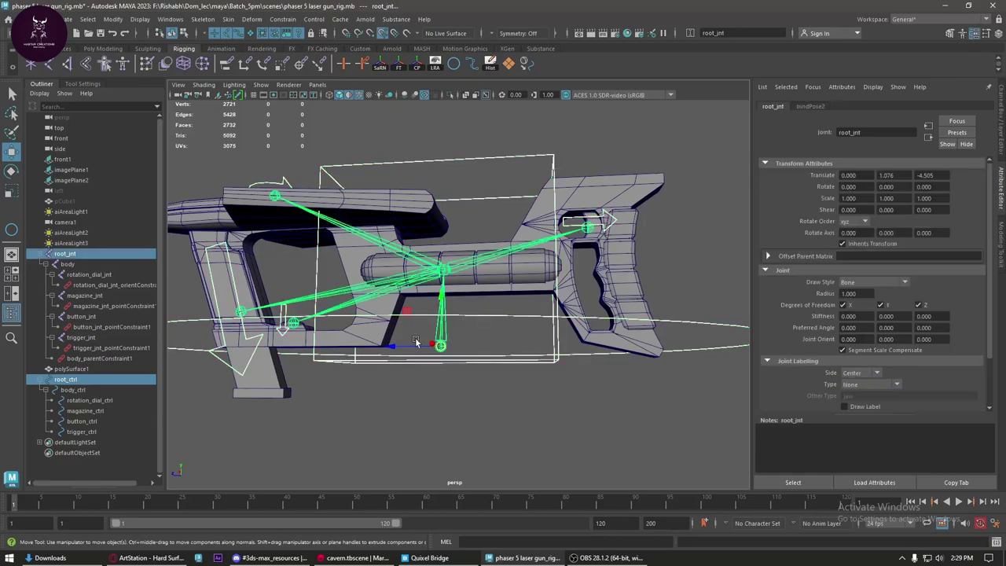
click(282, 19)
click(292, 49)
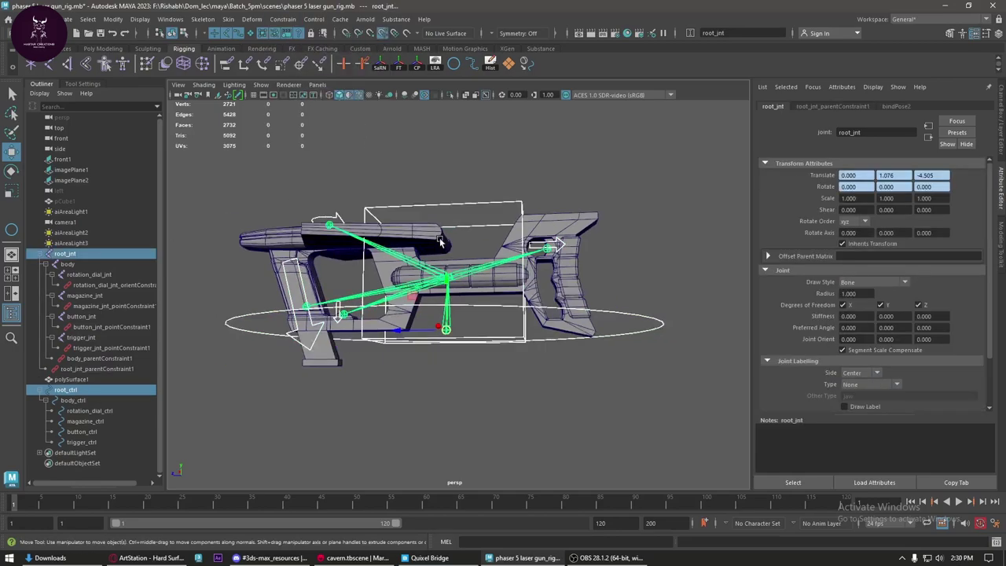
mouse_move(330, 259)
alt+mouse_down()
mouse_move(430, 394)
mouse_move(314, 470)
alt+mouse_up()
- Try moving root_ctrl, then reselect the root joint and reapply its parent constraint
click(430, 394)
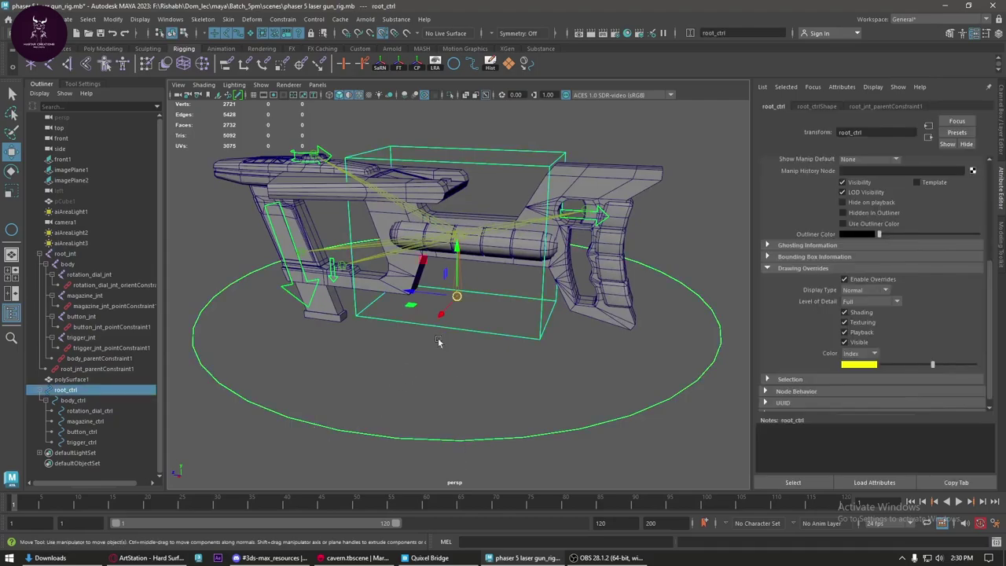
mouse_move(450, 291)
mouse_down()
mouse_move(449, 265)
mouse_move(472, 299)
mouse_up()
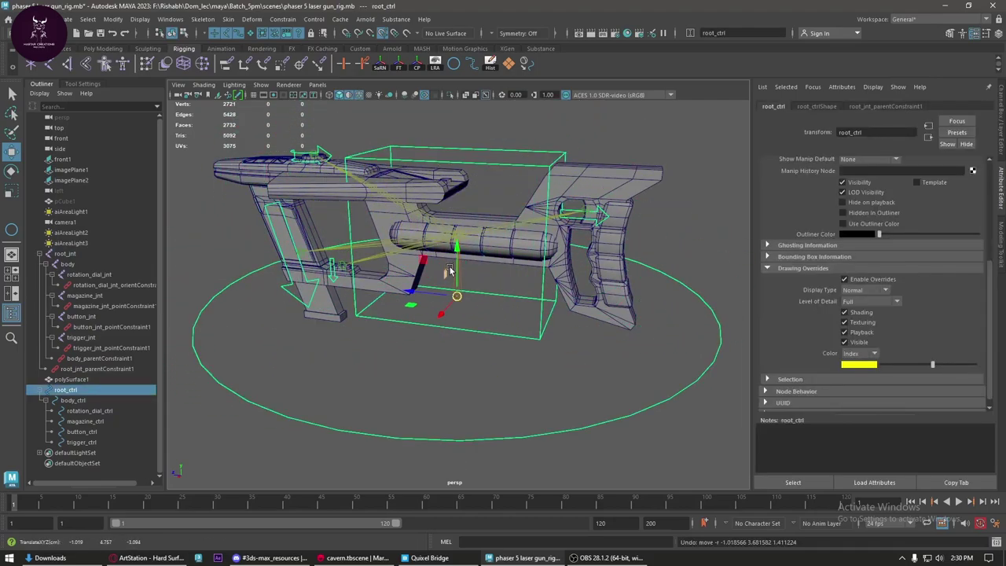
scroll(471, 298, up, 3)
scroll(546, 349, down, 5)
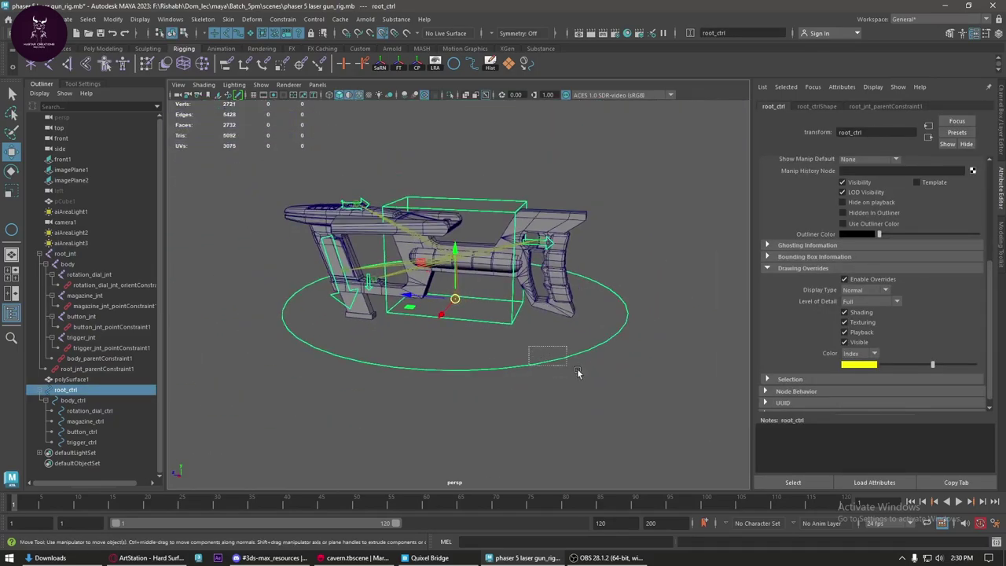
scroll(518, 352, up, 3)
click(458, 277)
click(460, 282)
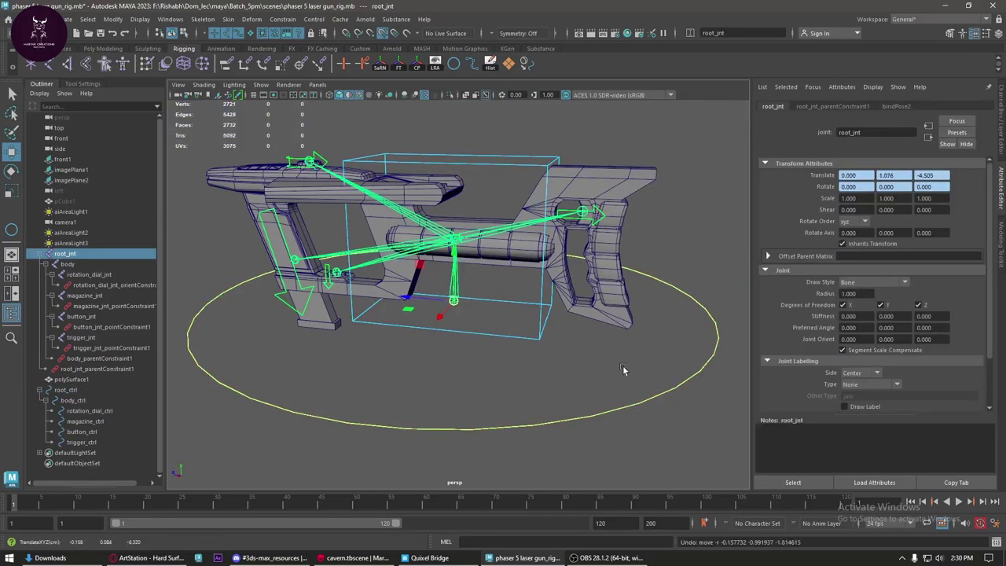
click(460, 316)
scroll(460, 316, up, 2)
click(419, 277)
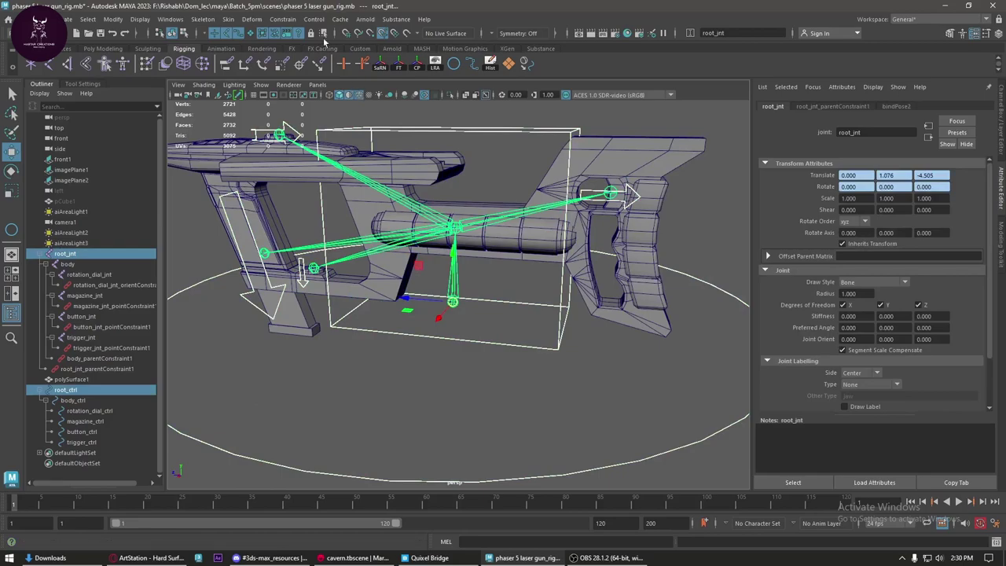
click(283, 19)
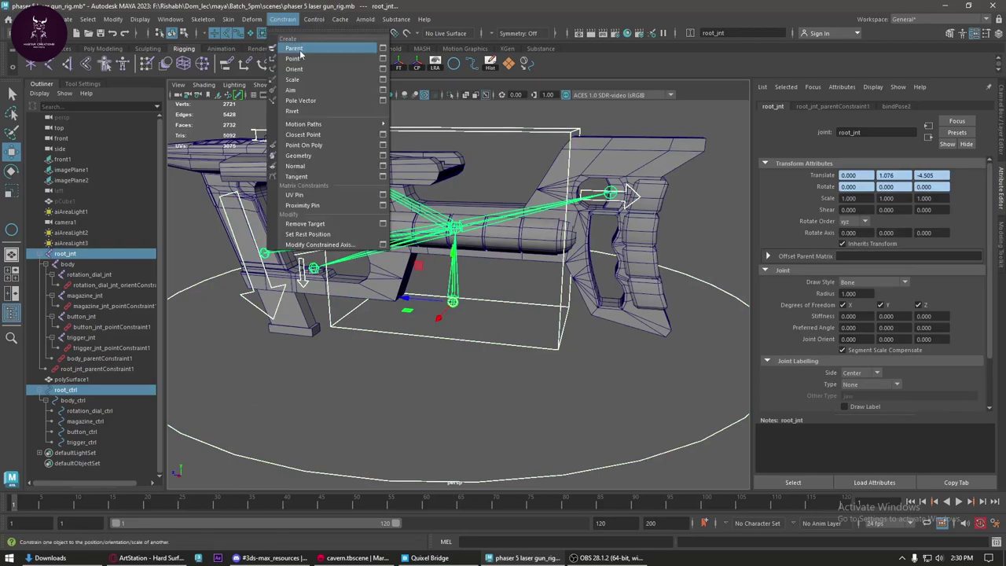
click(295, 49)
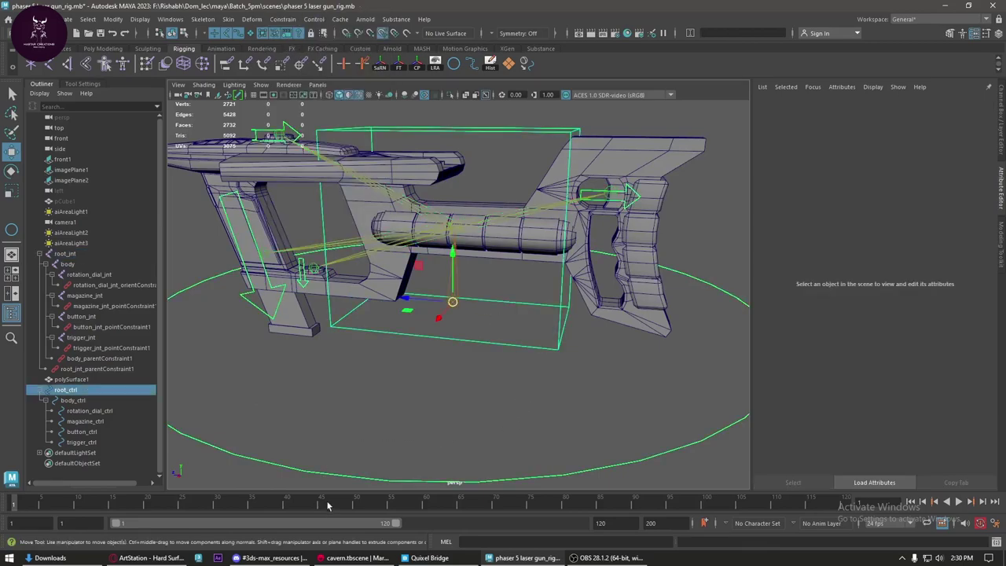
- Drag root_ctrl to confirm the rig follows, undo the move, and reframe the gun
alt+drag(440, 315, 523, 281)
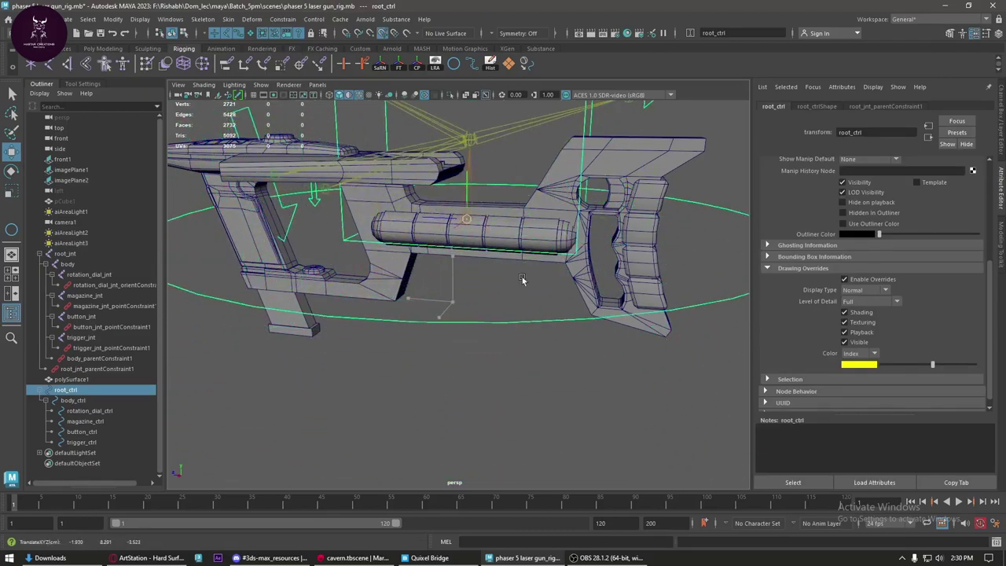
key(ctrl+z)
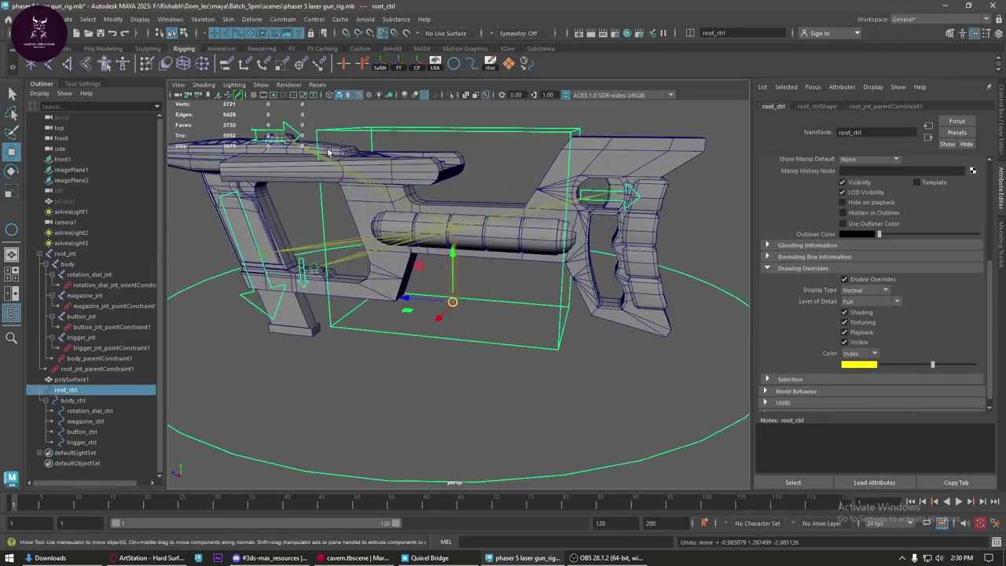
key(f)
mouse_move(329, 151)
alt+mouse_down()
mouse_move(430, 249)
mouse_move(479, 236)
alt+mouse_up()
- Select the gun mesh polySurface1, frame it and check its channel values
scroll(534, 205, up, 3)
scroll(550, 188, up, 3)
click(579, 165)
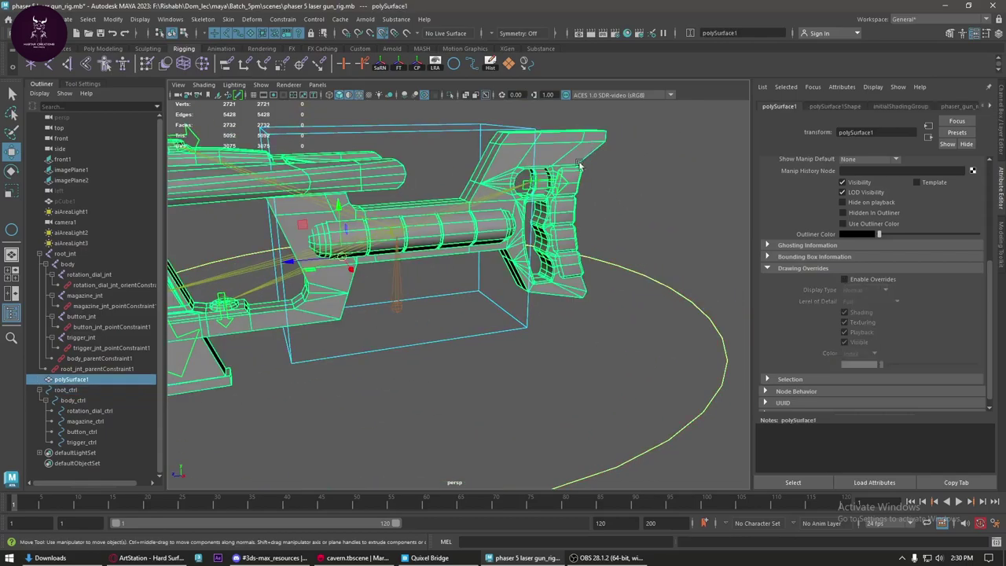
key(f)
click(1002, 110)
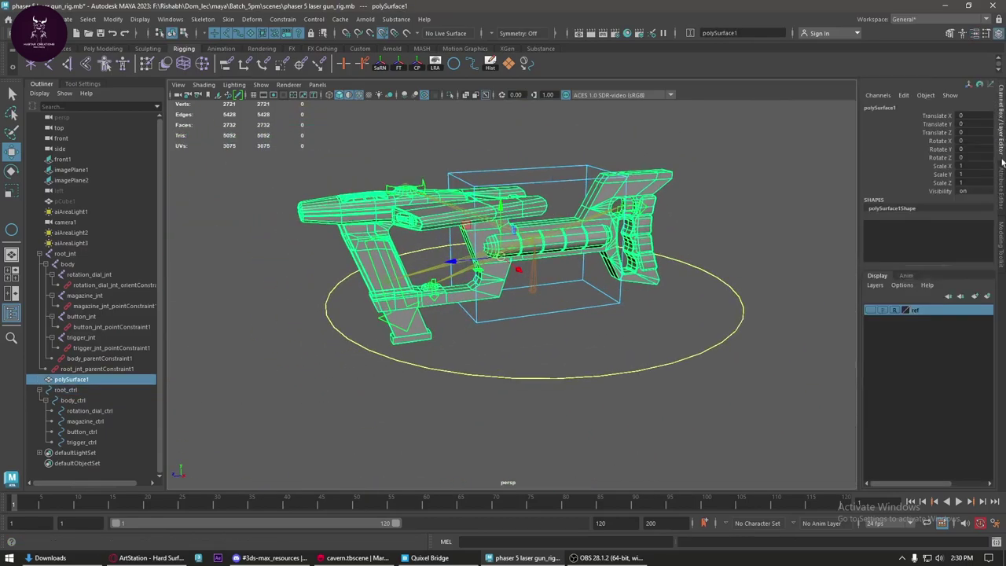
scroll(562, 289, up, 5)
alt+drag(562, 290, 627, 308)
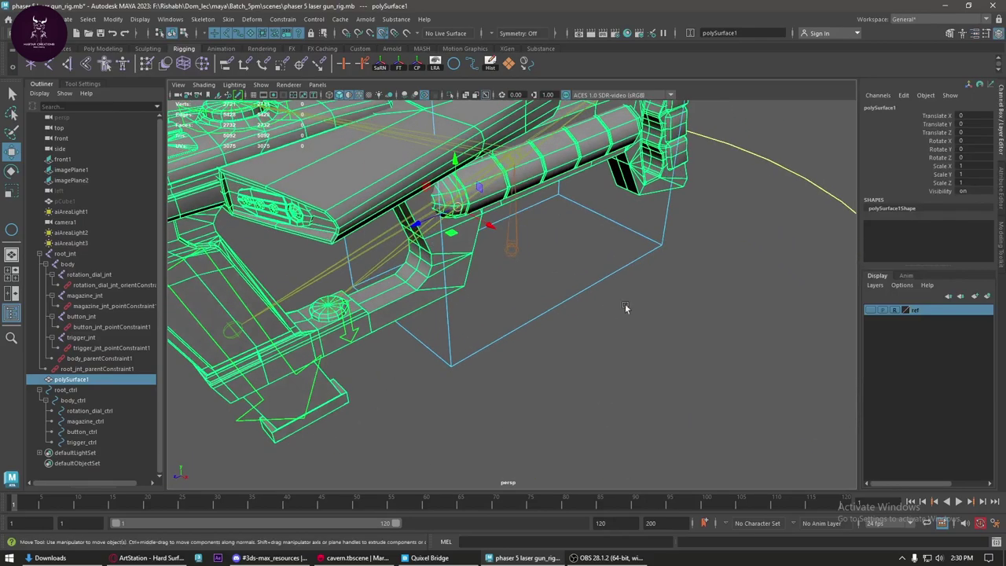
scroll(701, 336, down, 5)
scroll(550, 252, up, 2)
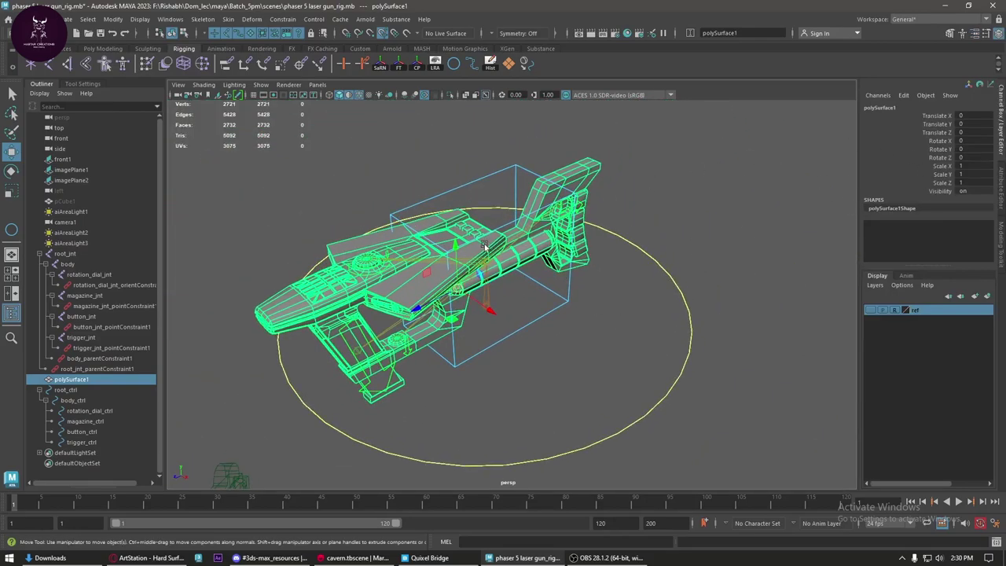
scroll(460, 208, up, 3)
alt+drag(460, 208, 515, 214)
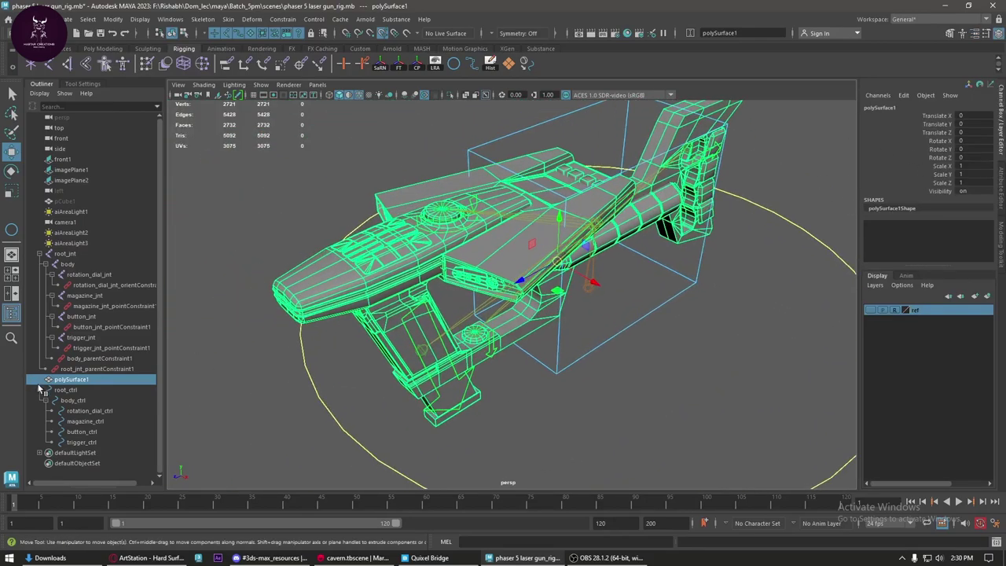
- Rename polySurface1 to gun_geo and review the gun from several angles
double_click(85, 381)
text(gungeo)
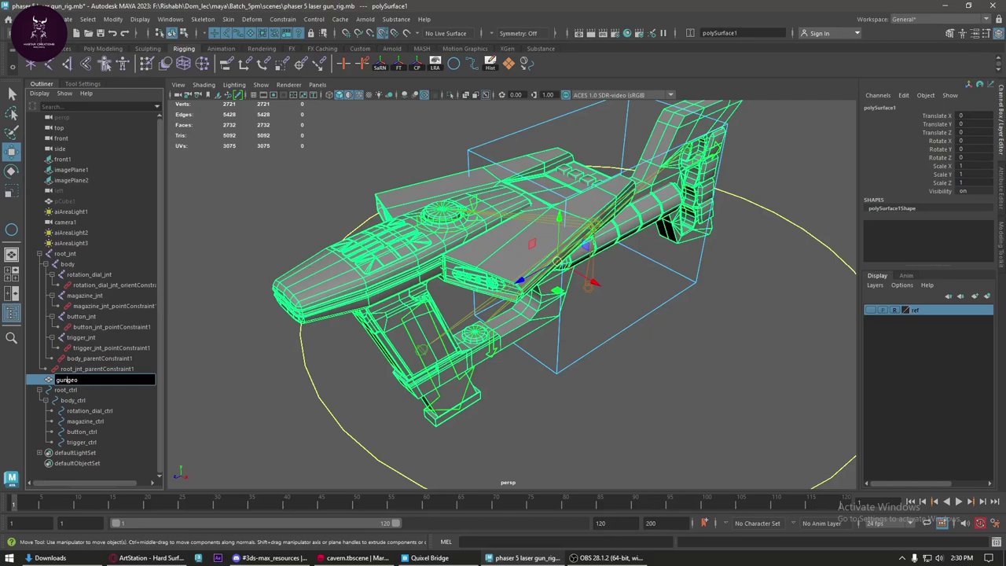
text(_)
key(Return)
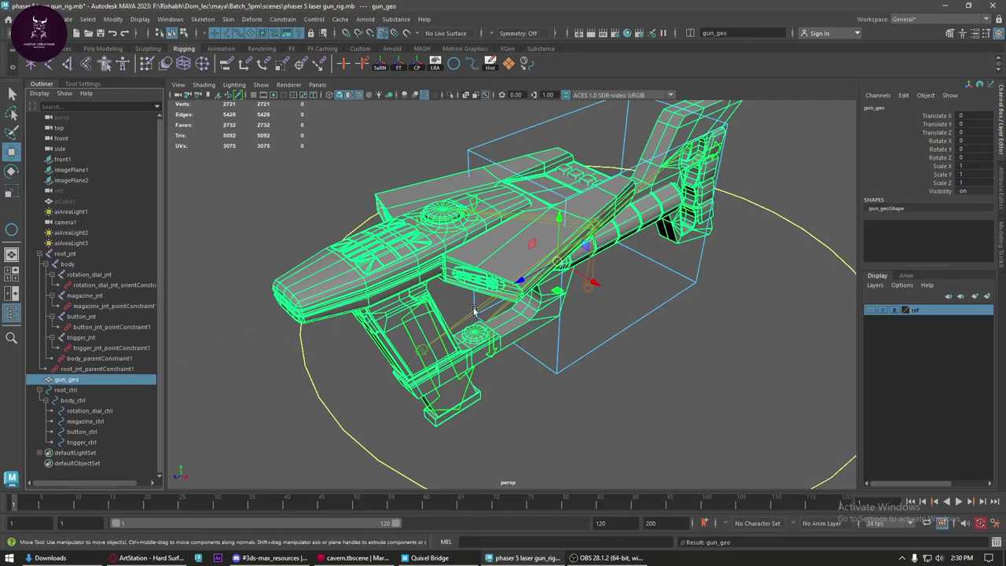
mouse_move(625, 305)
alt+mouse_down()
mouse_move(598, 314)
mouse_move(277, 155)
mouse_move(610, 330)
alt+mouse_up()
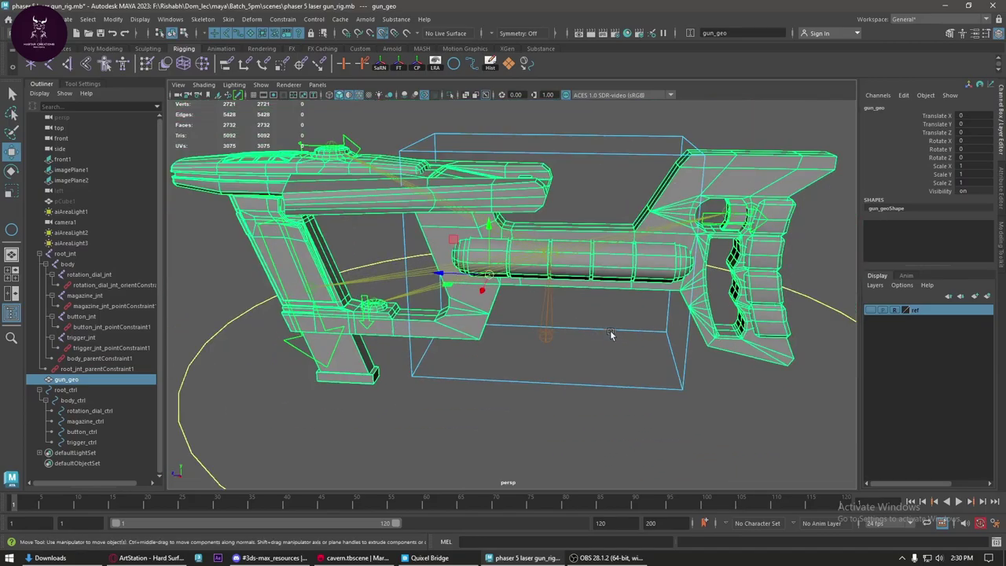
alt+right_drag(471, 341, 599, 322)
alt+drag(599, 321, 577, 312)
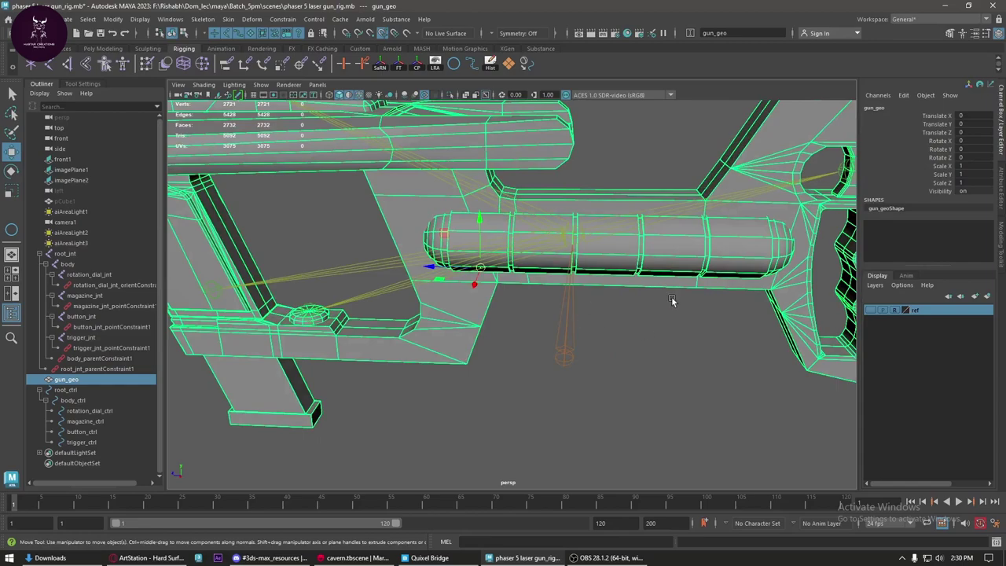
key(f)
alt+drag(651, 372, 664, 226)
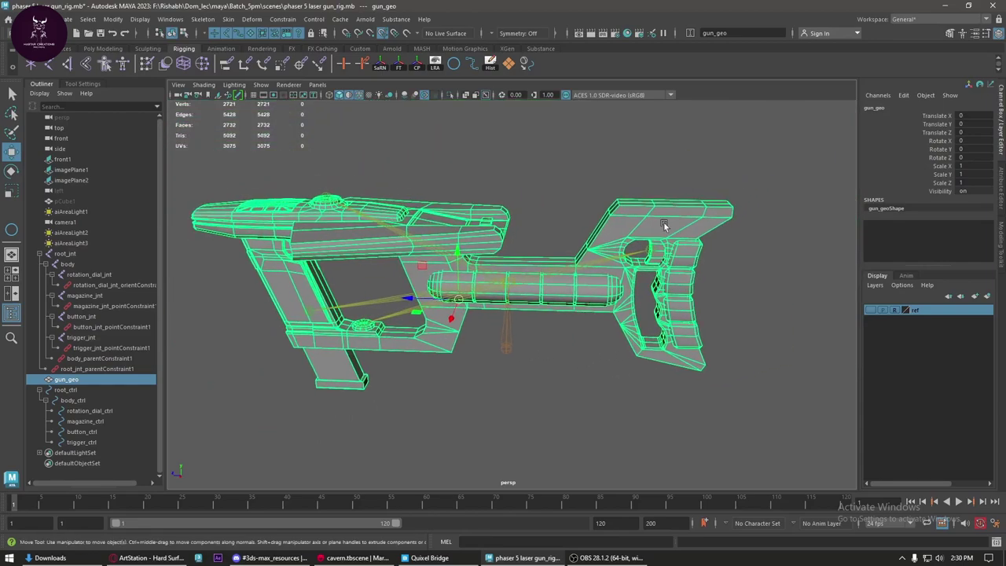
click(506, 287)
- Bind gun_geo's skin to the root_jnt joint chain
click(538, 351)
click(508, 340)
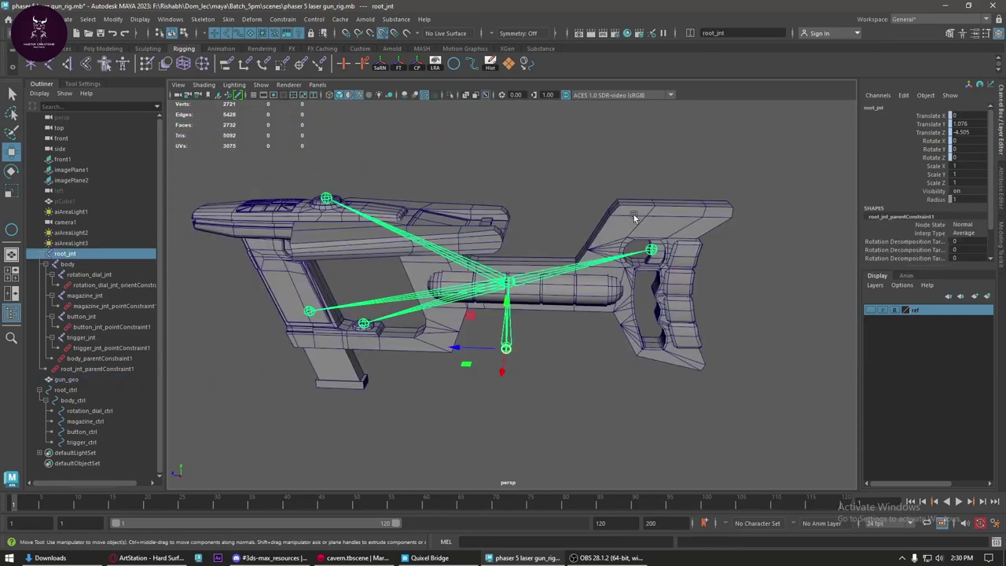
shift+click(634, 218)
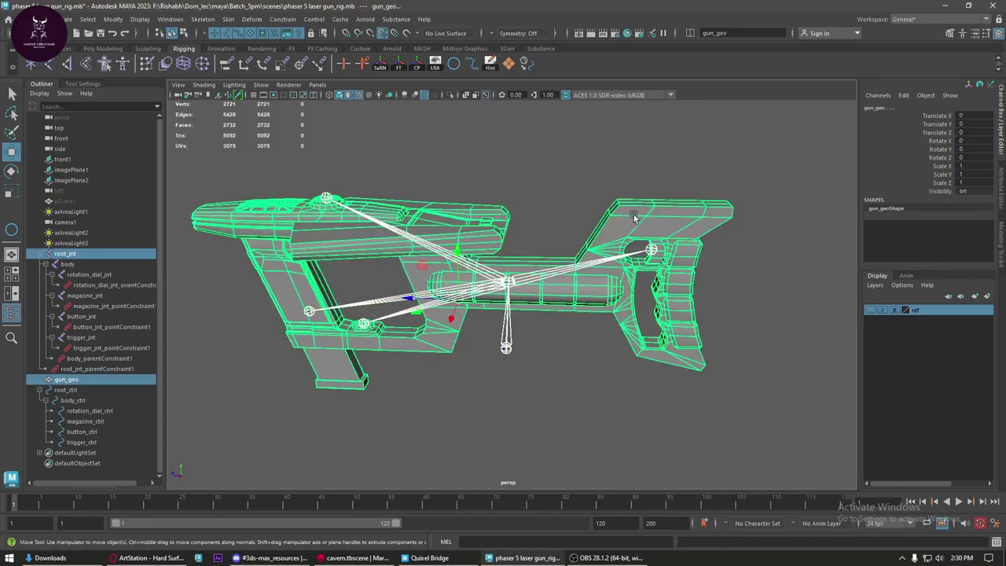
click(227, 19)
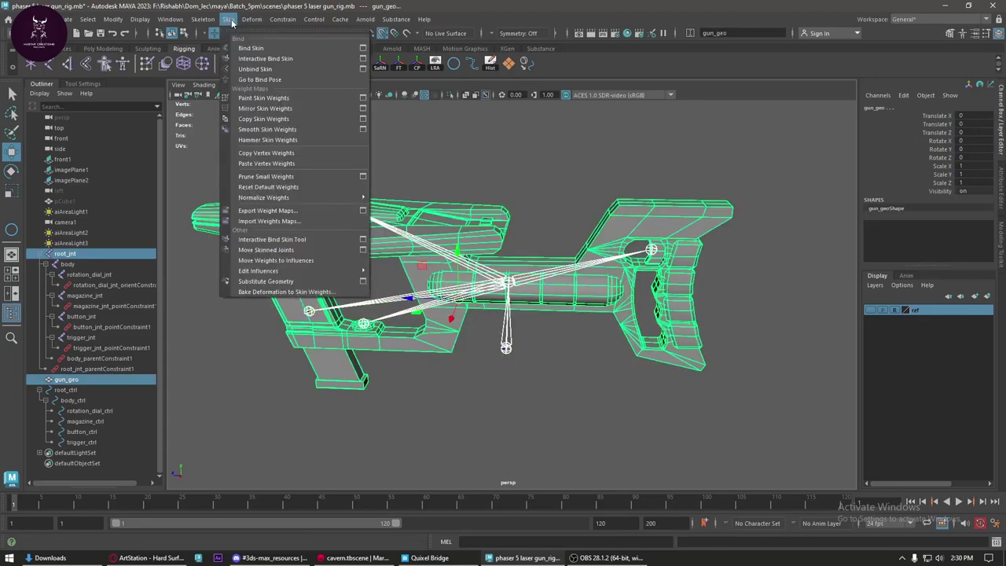
click(259, 49)
click(550, 143)
- Select gun_geo's main body faces by picking the rear ring, magazine and top ring, then inverting
click(673, 224)
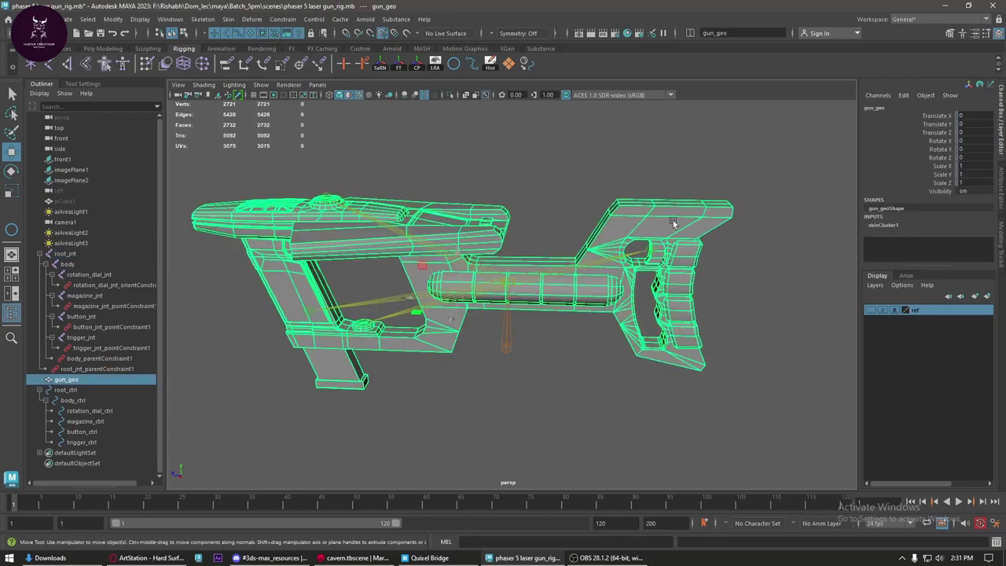
right_drag(673, 224, 677, 233)
scroll(681, 227, up, 5)
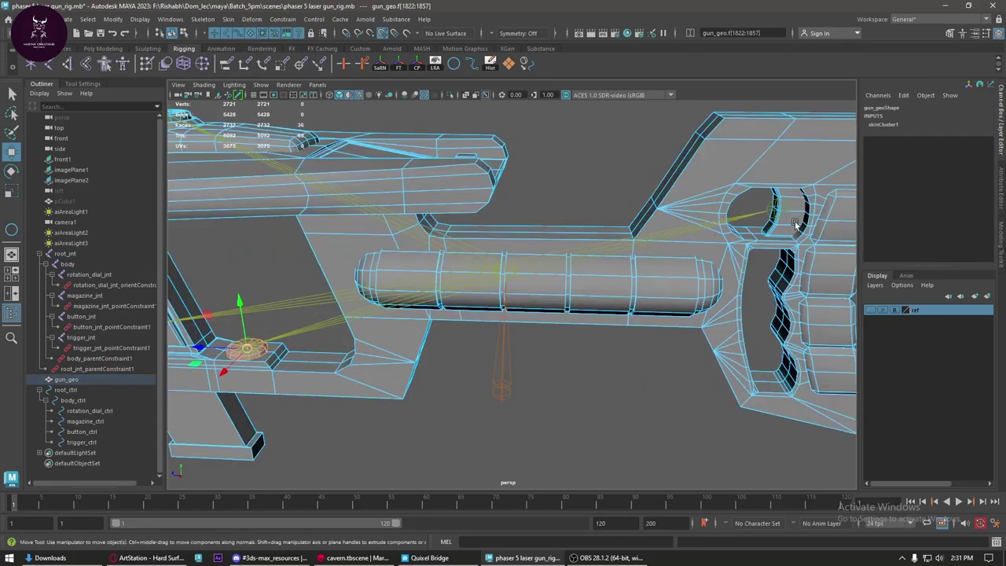
double_click(796, 224)
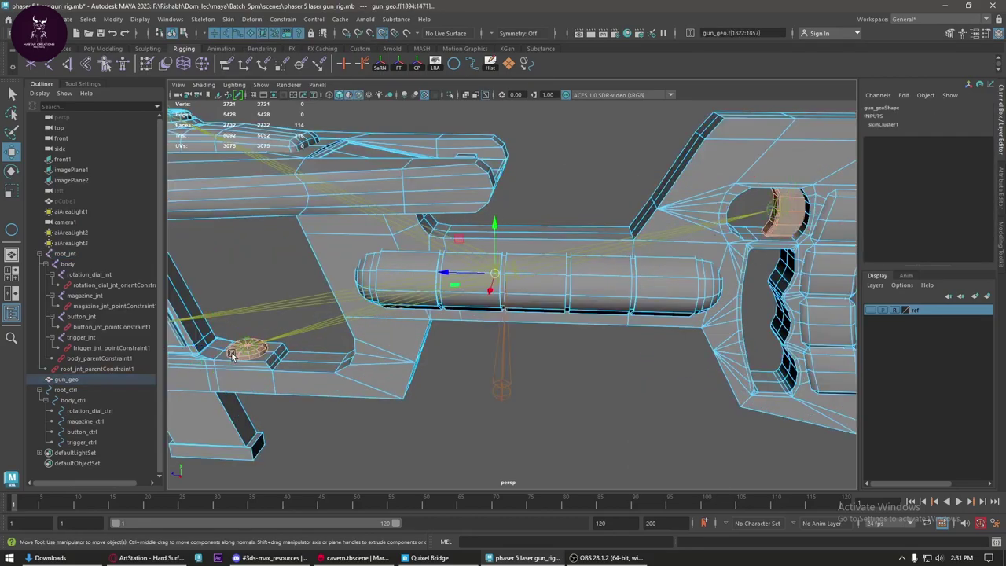
scroll(328, 410, down, 3)
shift+double_click(321, 411)
scroll(475, 414, down, 3)
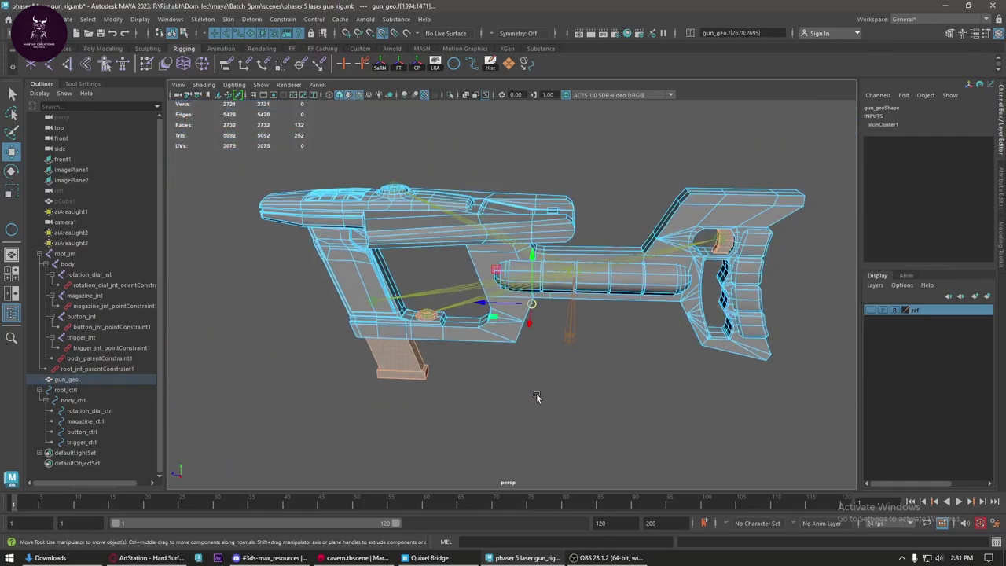
alt+middle_drag(674, 366, 670, 429)
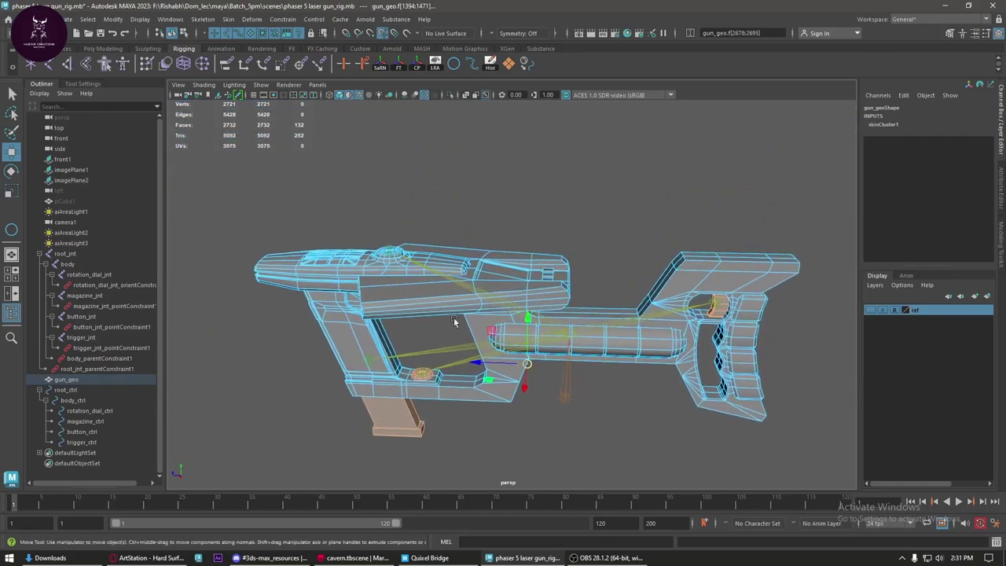
shift+double_click(378, 252)
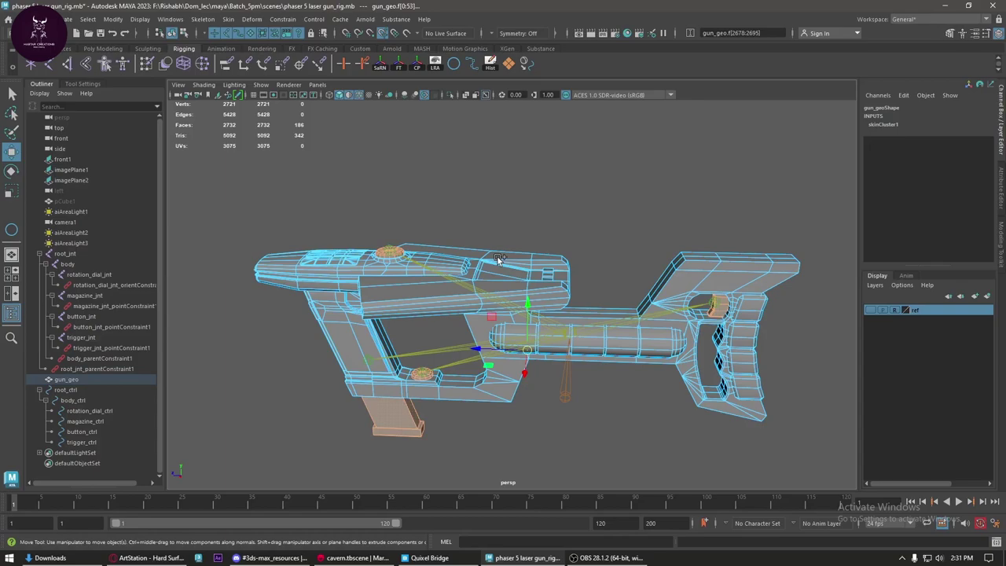
key(ctrl+shift+i)
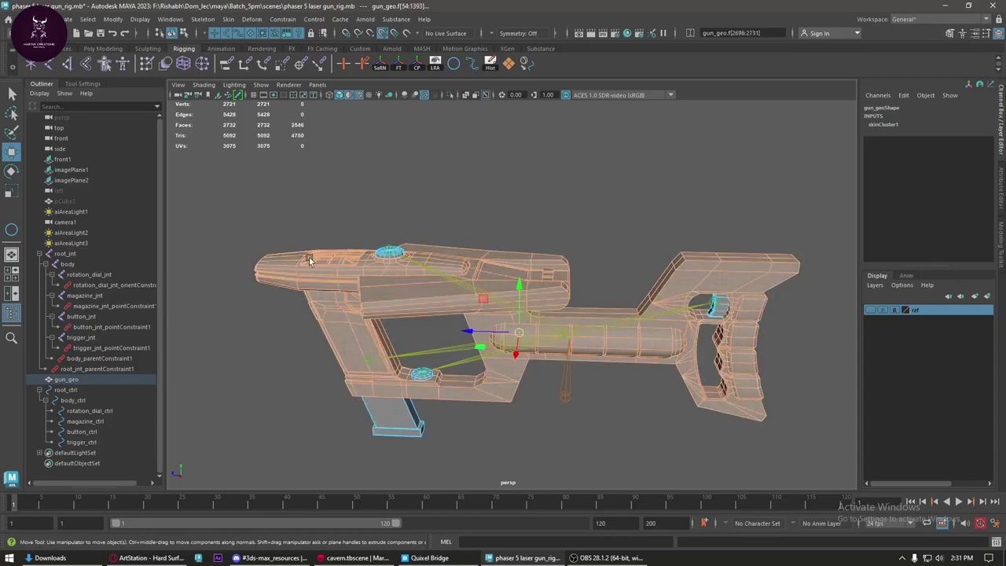
right_click(309, 254)
- In Paint Skin Weights, flood the selected body faces with weight 1 on the body joint
click(256, 237)
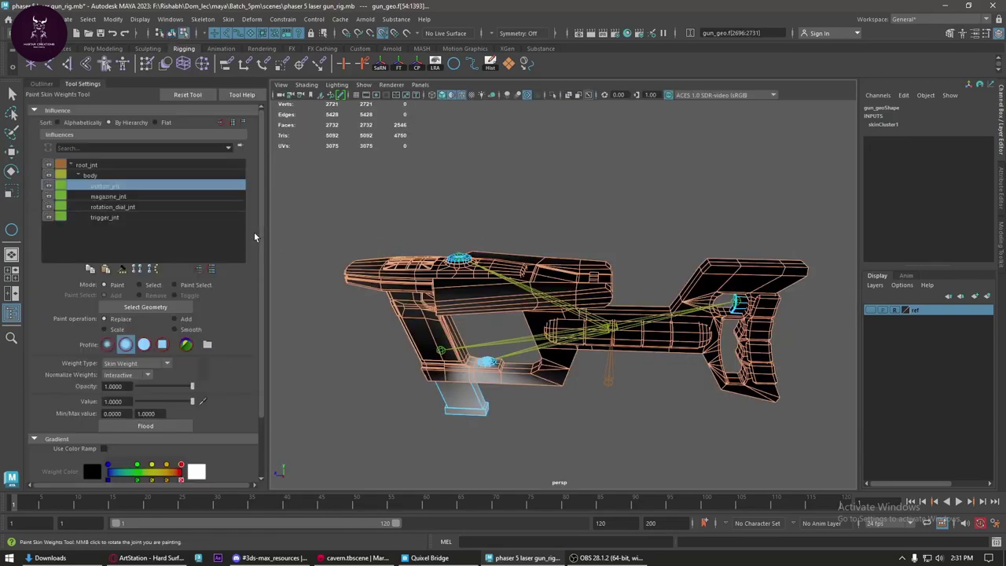
click(118, 176)
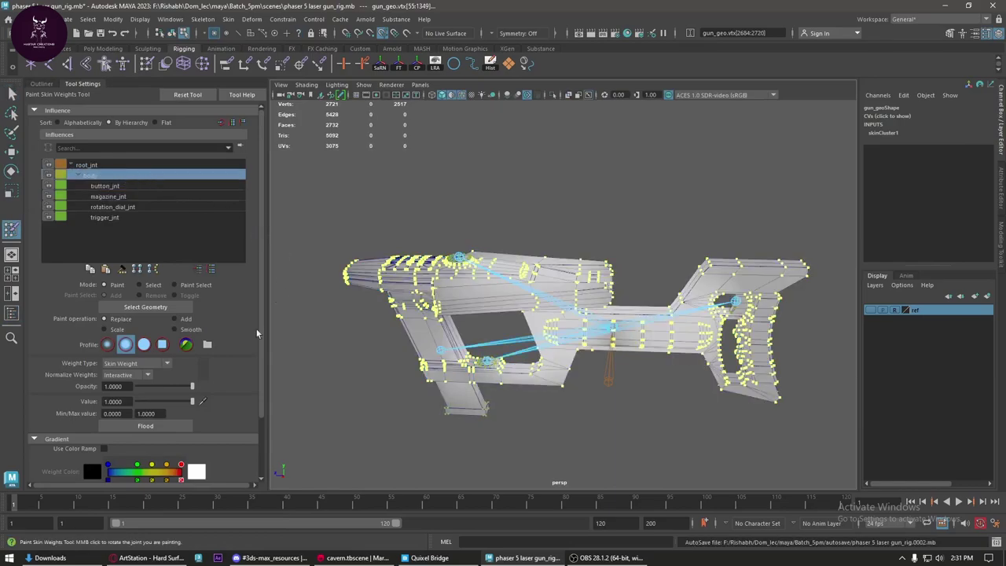
click(169, 428)
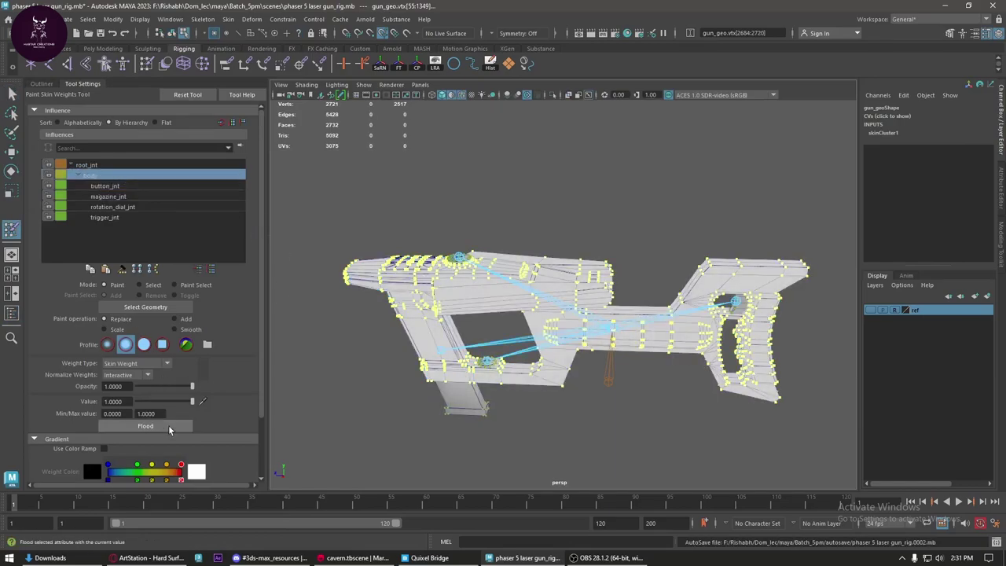
- Choose button_jnt as the paint influence, clear the selection and orbit to the button dome
click(140, 187)
scroll(409, 225, up, 3)
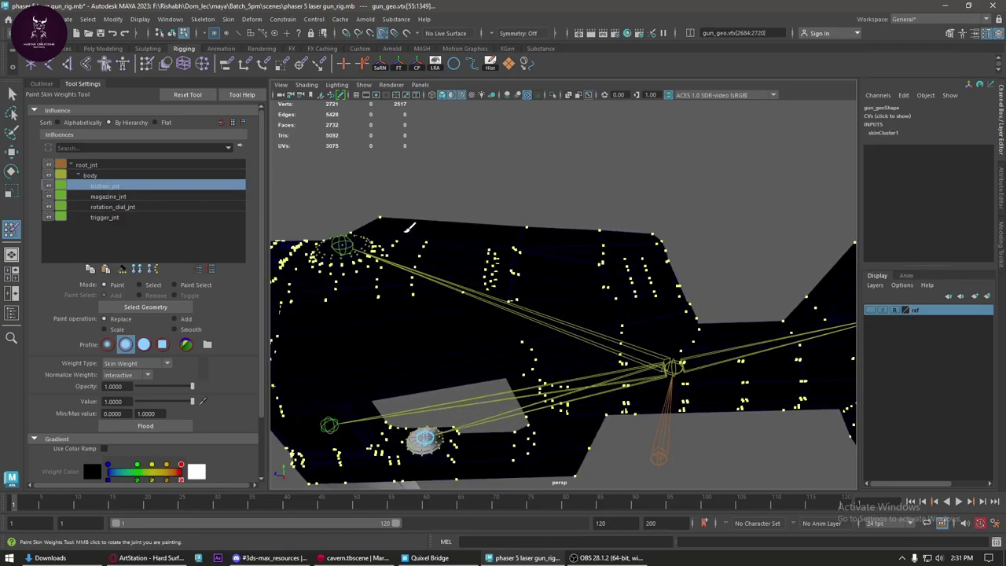
key(w)
alt+drag(397, 236, 419, 215)
alt+drag(542, 288, 546, 223)
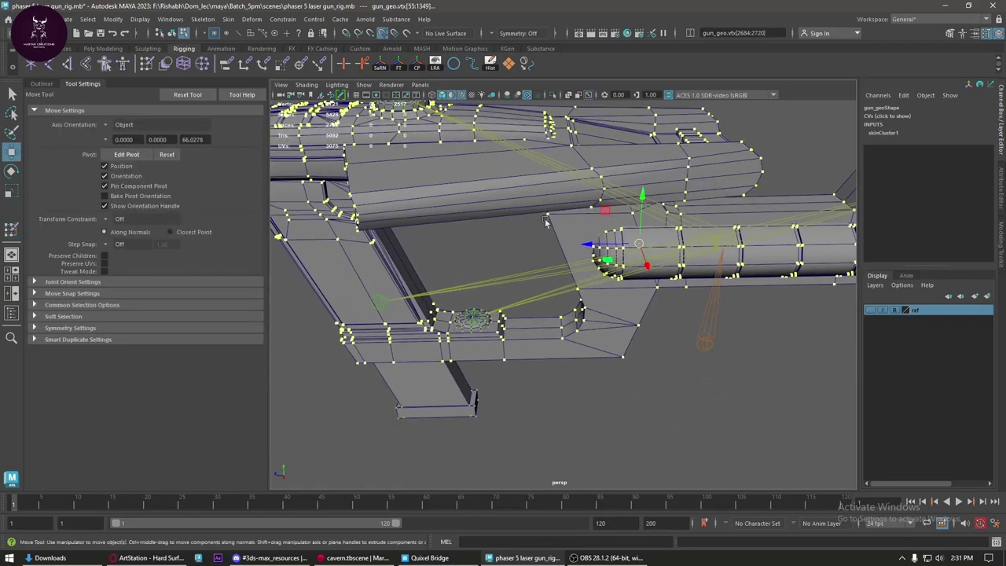
click(695, 397)
scroll(515, 344, up, 2)
alt+drag(404, 346, 529, 264)
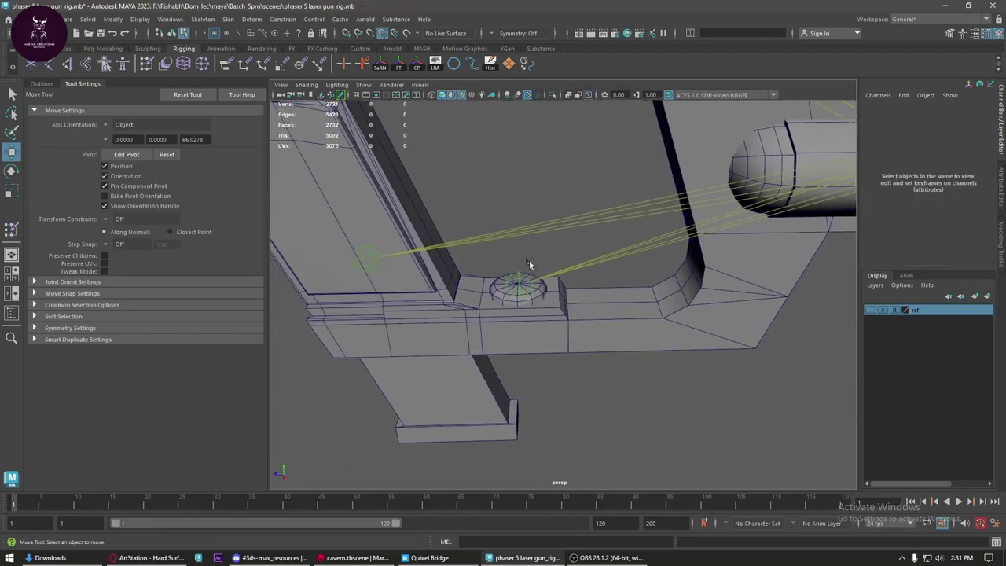
- Select the button dome's faces and flood them with weight 1 to button_jnt
click(517, 177)
click(493, 157)
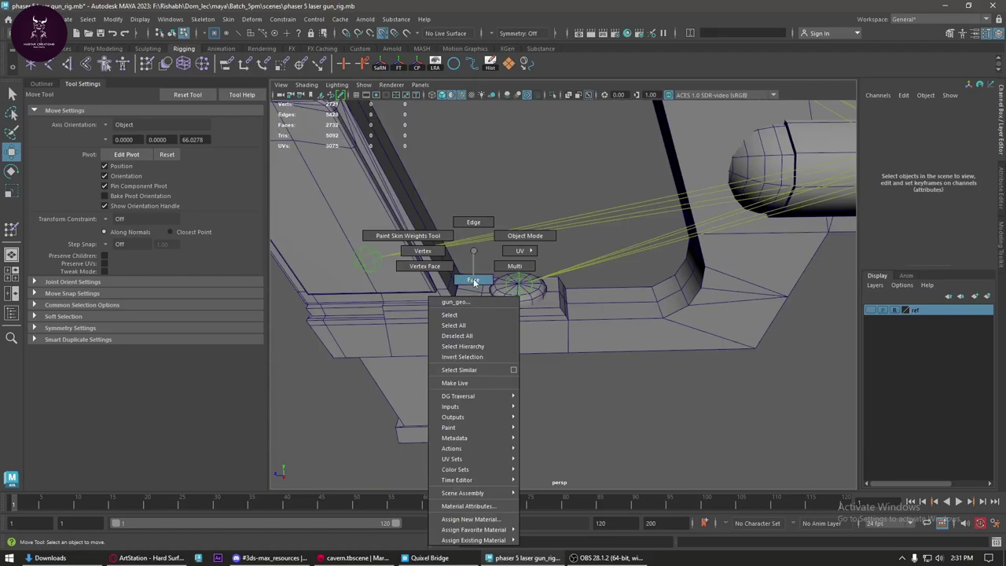
right_drag(474, 301, 477, 281)
click(498, 294)
right_drag(498, 169, 507, 338)
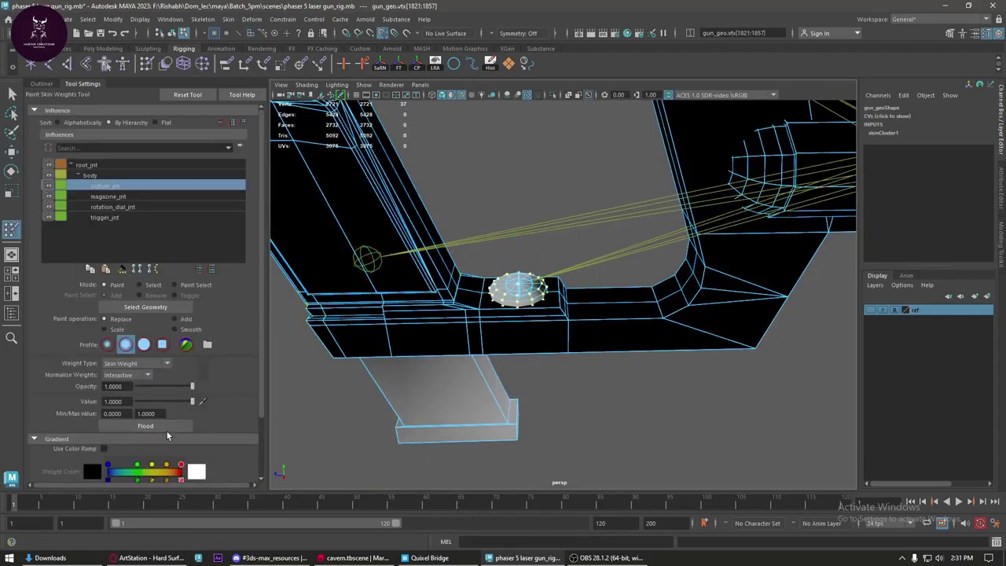
click(188, 425)
- Orbit toward the magazine and bring up component selection options on the mesh
alt+drag(465, 315, 588, 307)
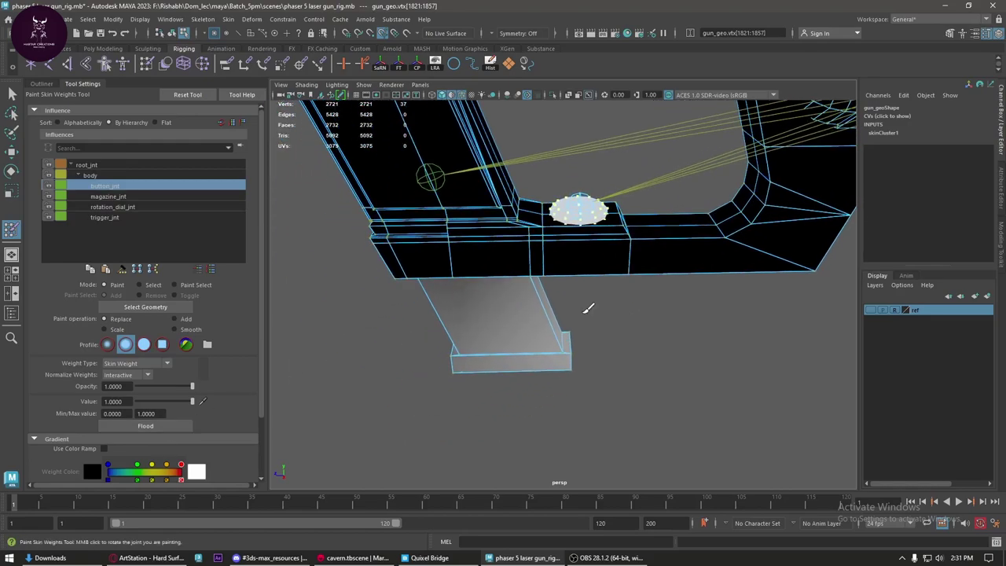
right_click(545, 329)
key(w)
right_click(526, 317)
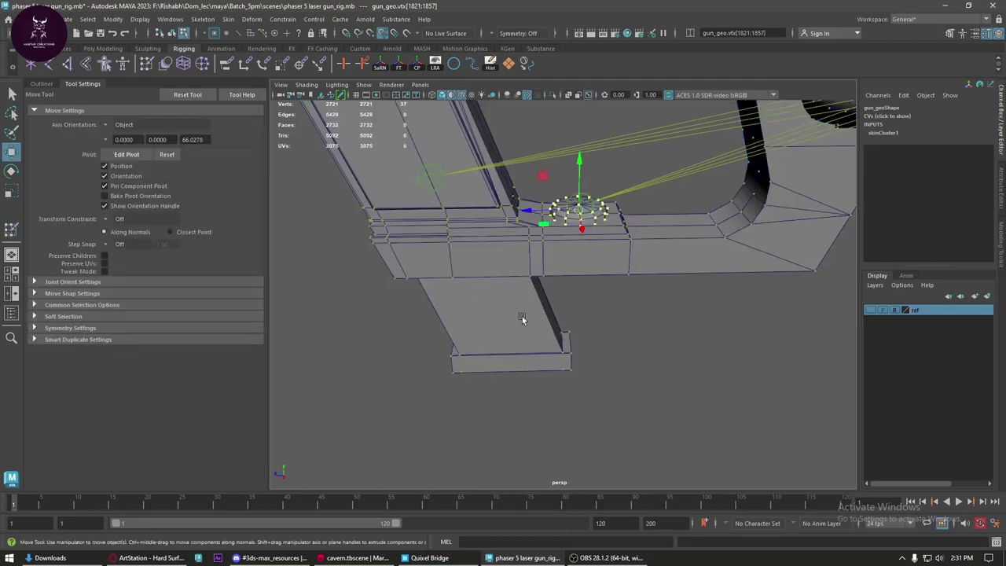
- Flood the magazine's faces with full weight to magazine_jnt
click(520, 321)
right_click(495, 314)
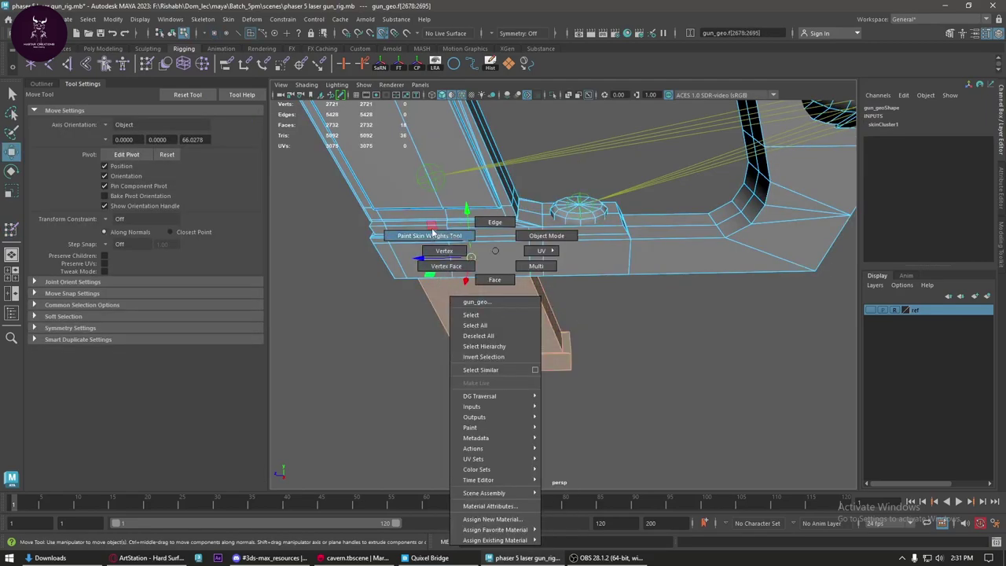
right_drag(495, 311, 429, 236)
click(107, 197)
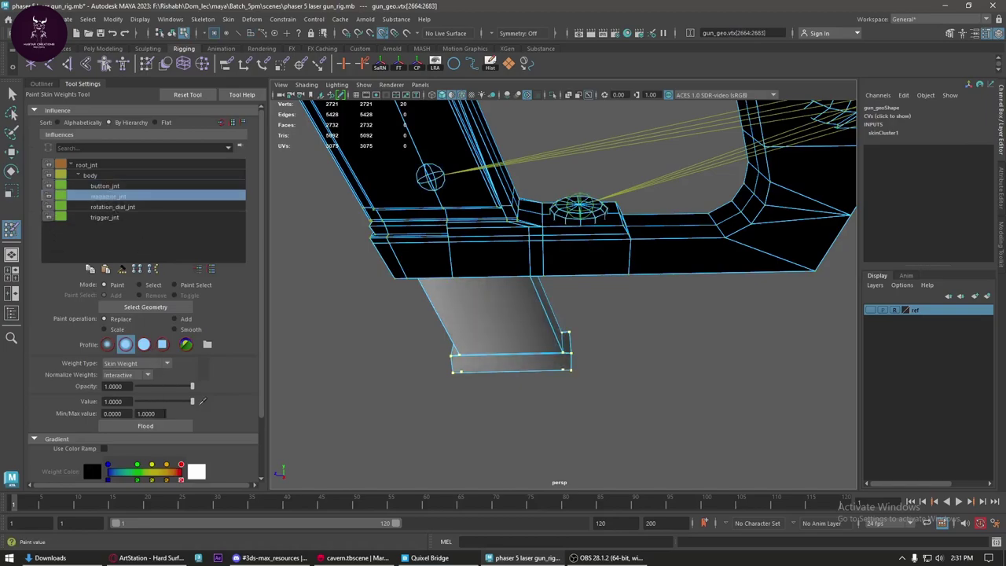
click(161, 429)
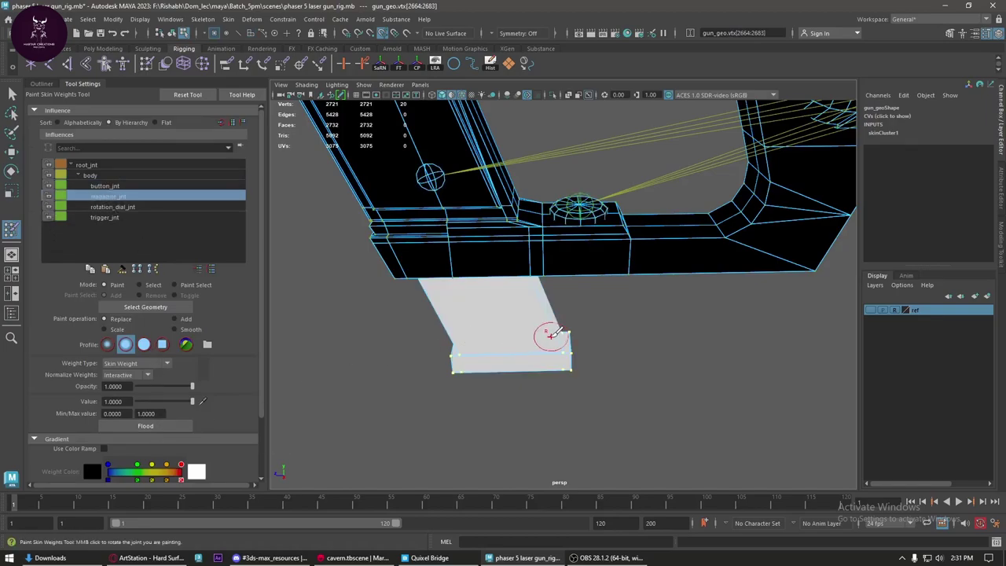
- Select the rotation dial's top cap faces and flood them fully to rotation_dial_jnt
scroll(545, 333, down, 5)
alt+drag(551, 330, 539, 288)
scroll(537, 305, up, 5)
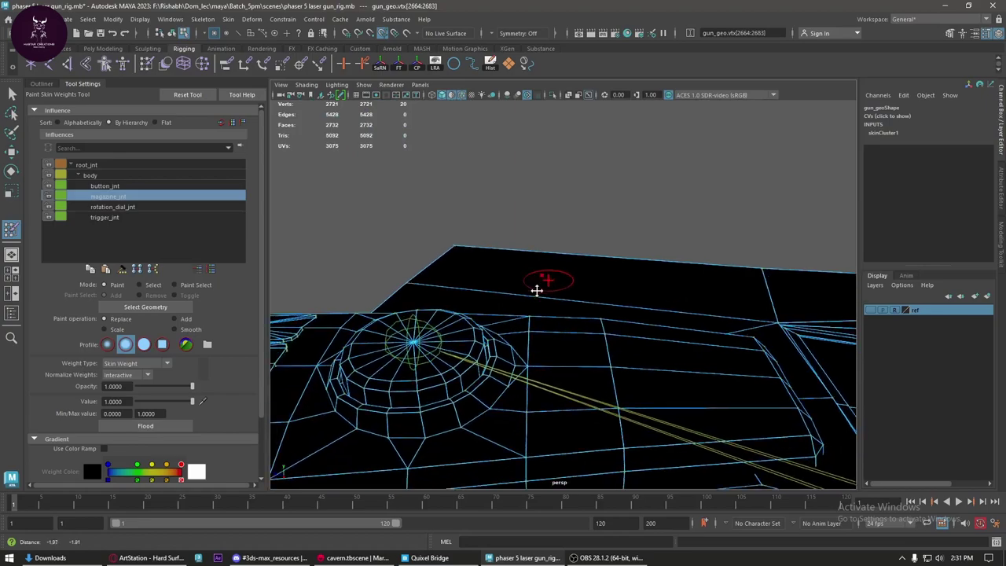
right_drag(555, 206, 632, 116)
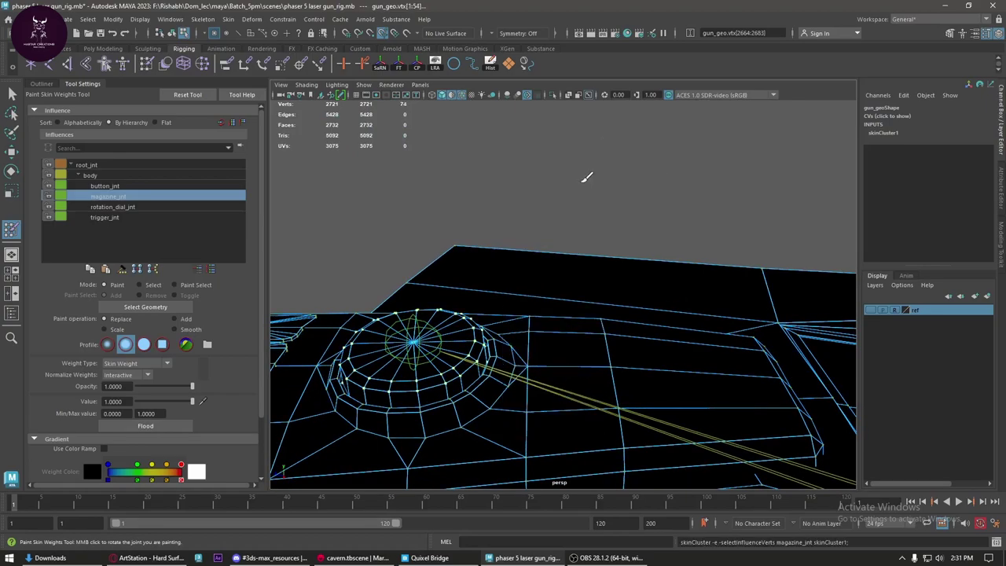
key(w)
mouse_move(577, 186)
alt+mouse_down()
mouse_move(545, 197)
mouse_move(563, 200)
alt+mouse_up()
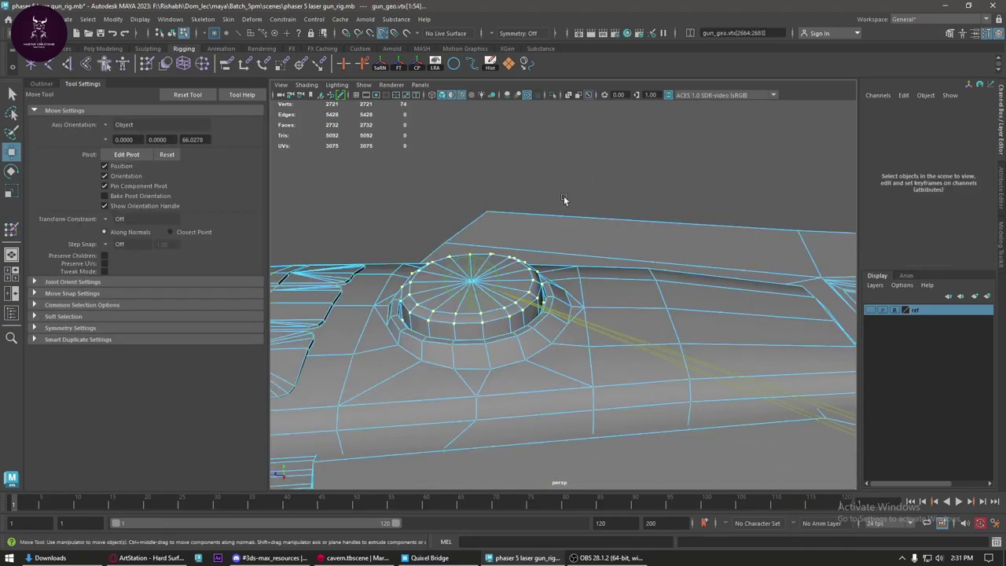
right_drag(564, 196, 565, 225)
click(446, 316)
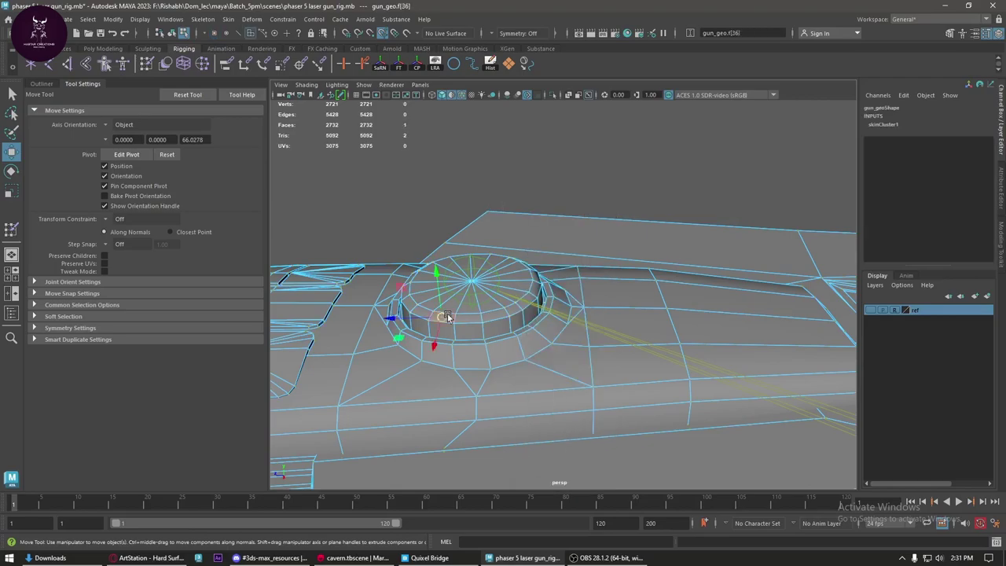
drag(446, 316, 380, 277)
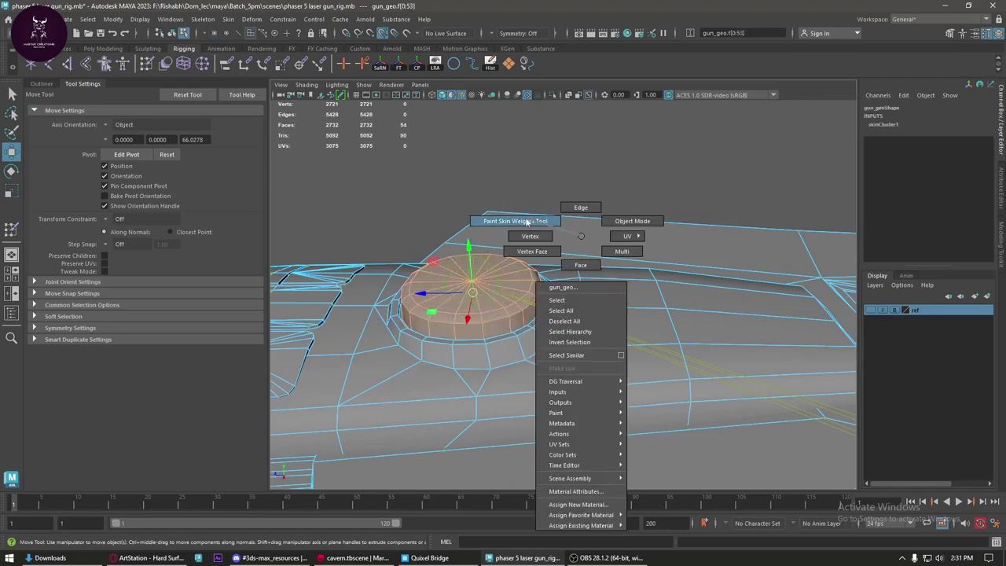
right_drag(584, 240, 598, 299)
click(130, 208)
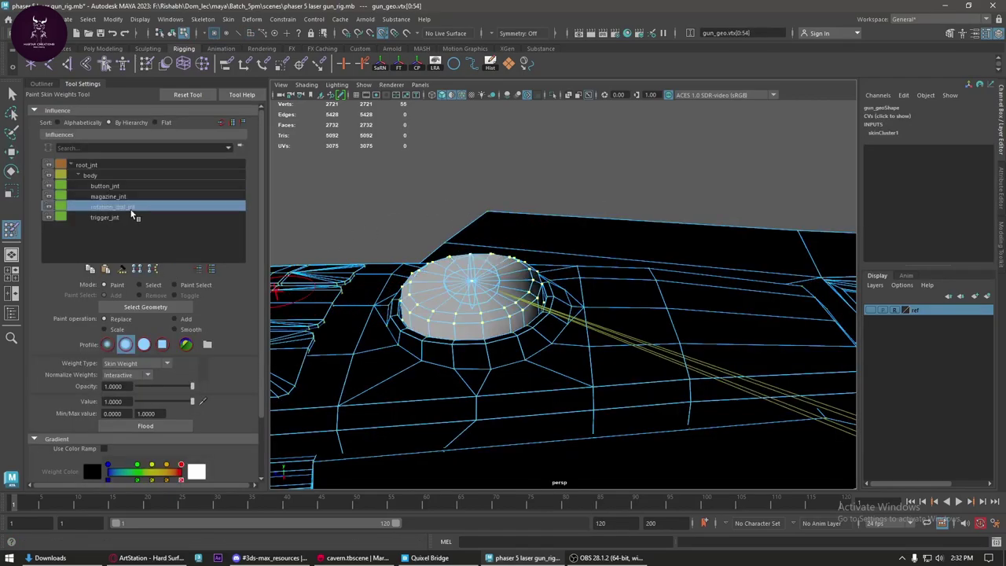
click(146, 428)
- Select the trigger's faces and weight them to trigger_jnt in Paint Skin Weights
scroll(503, 298, down, 5)
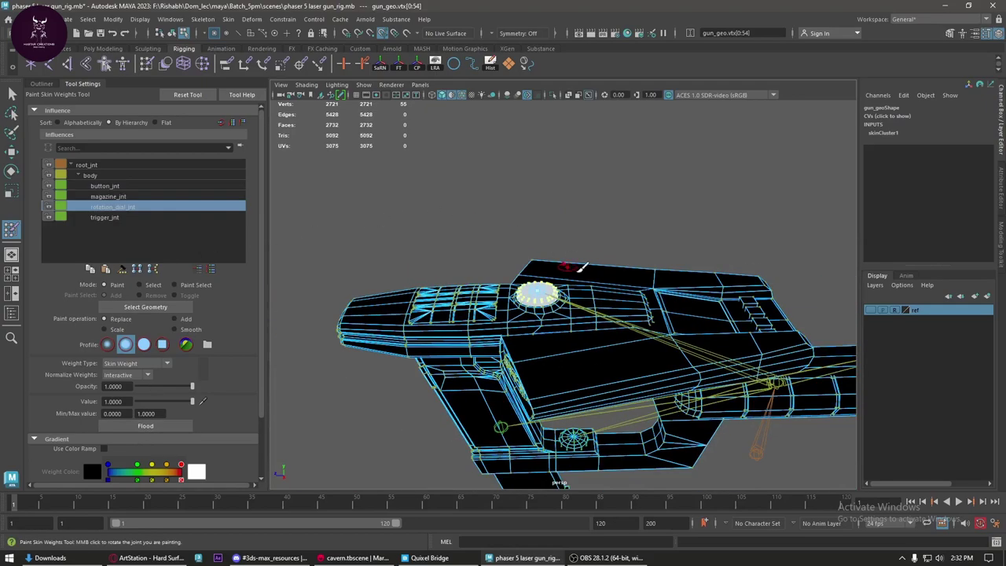
alt+drag(472, 260, 531, 245)
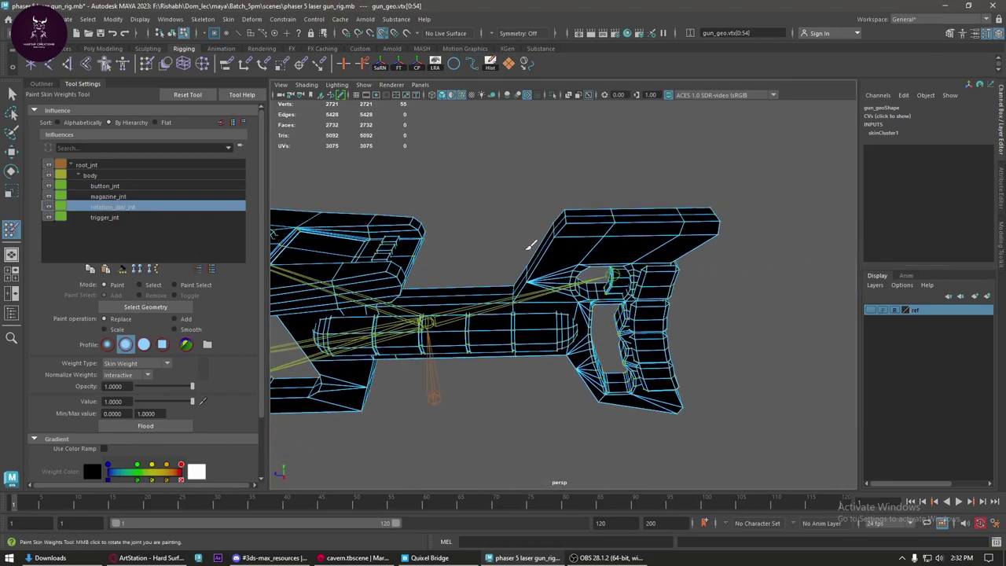
alt+right_drag(531, 245, 715, 303)
key(w)
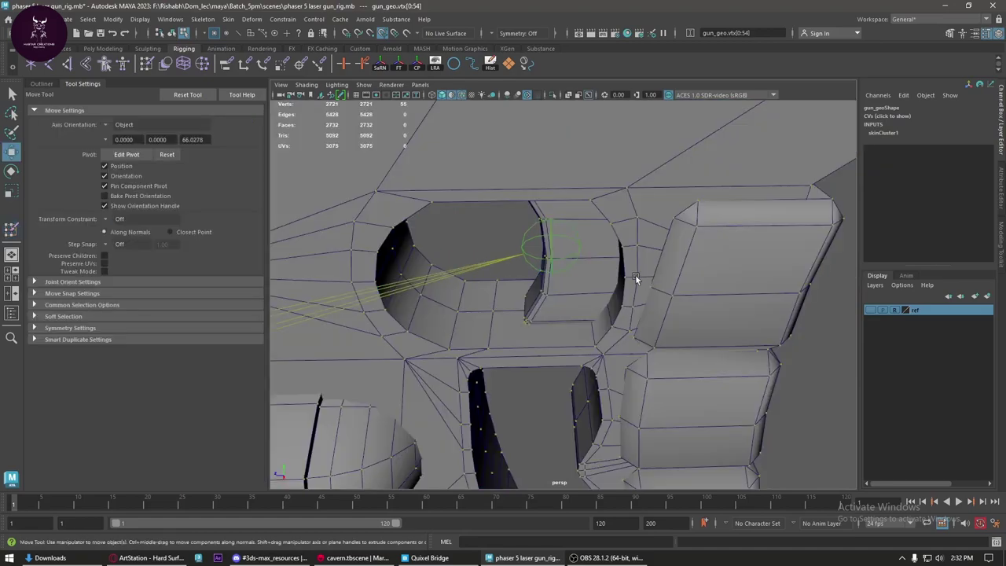
click(821, 314)
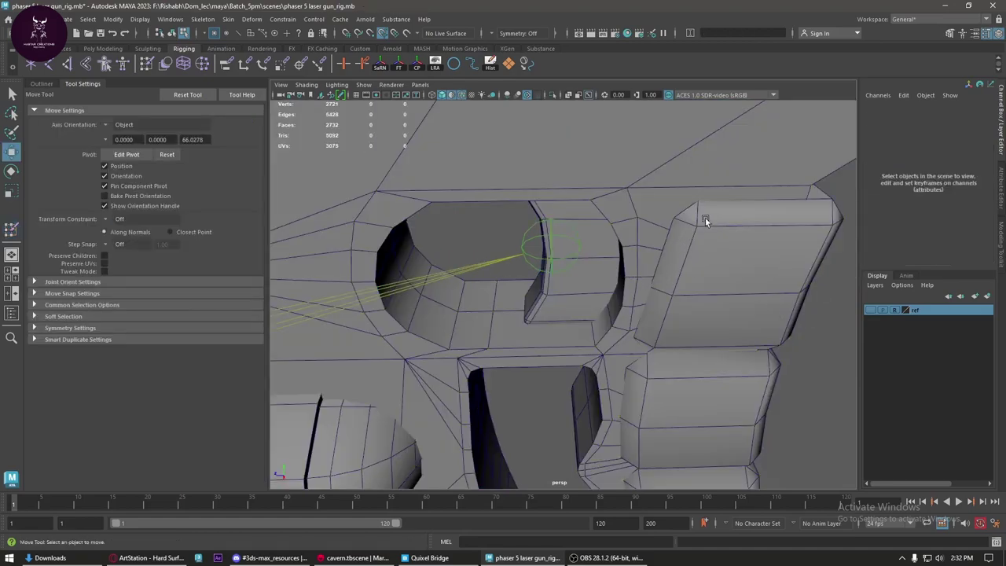
right_drag(705, 220, 553, 269)
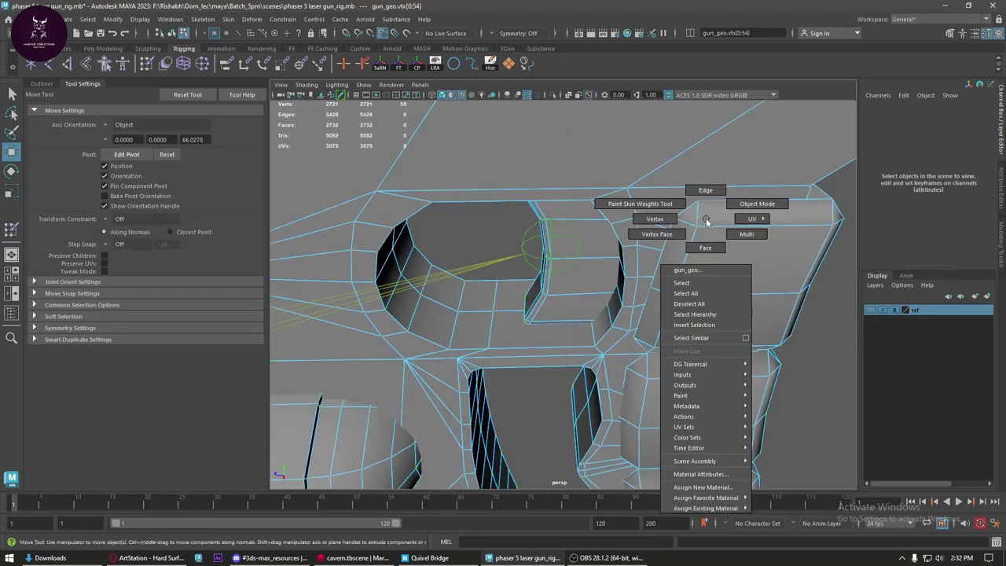
double_click(560, 288)
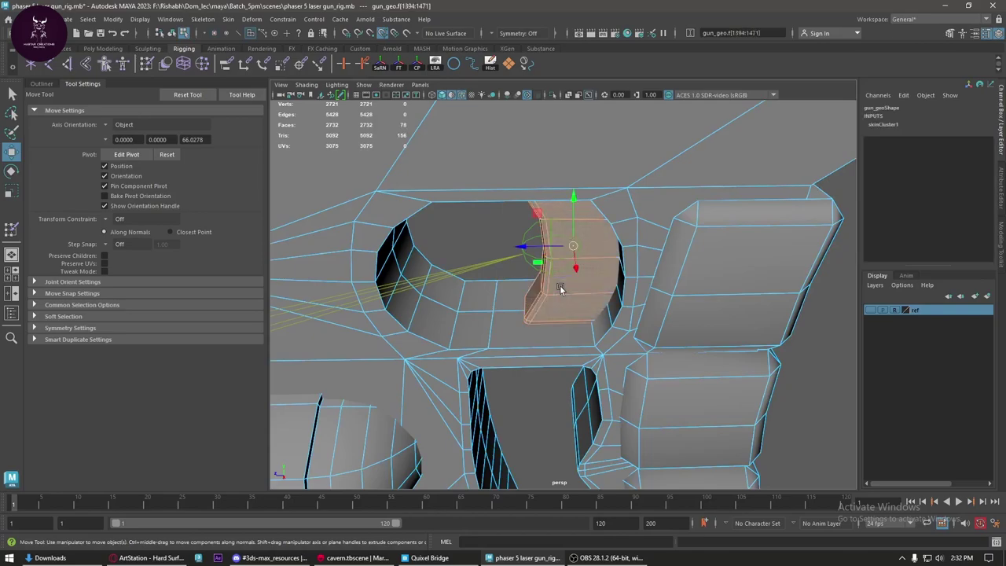
right_click(561, 289)
click(489, 235)
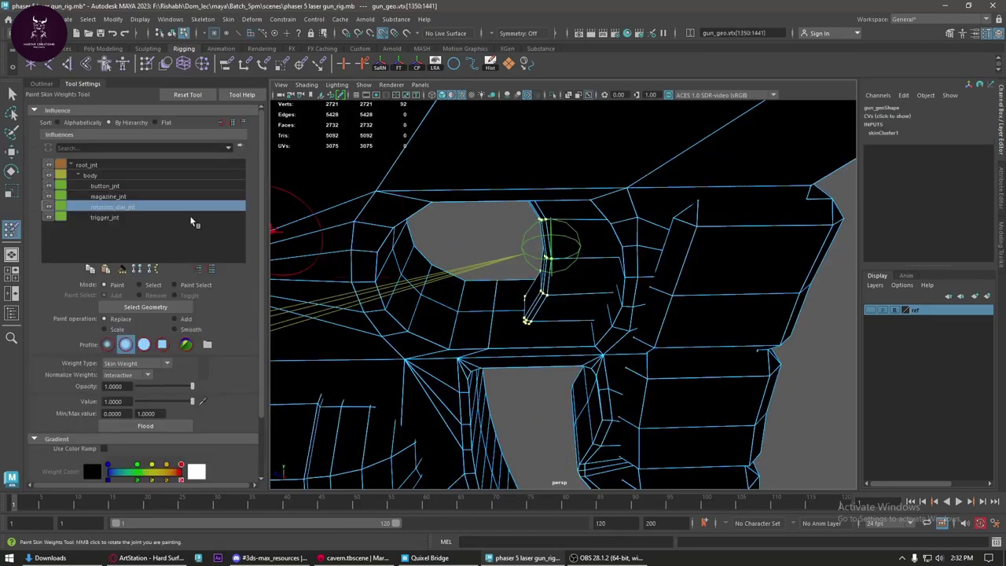
click(121, 220)
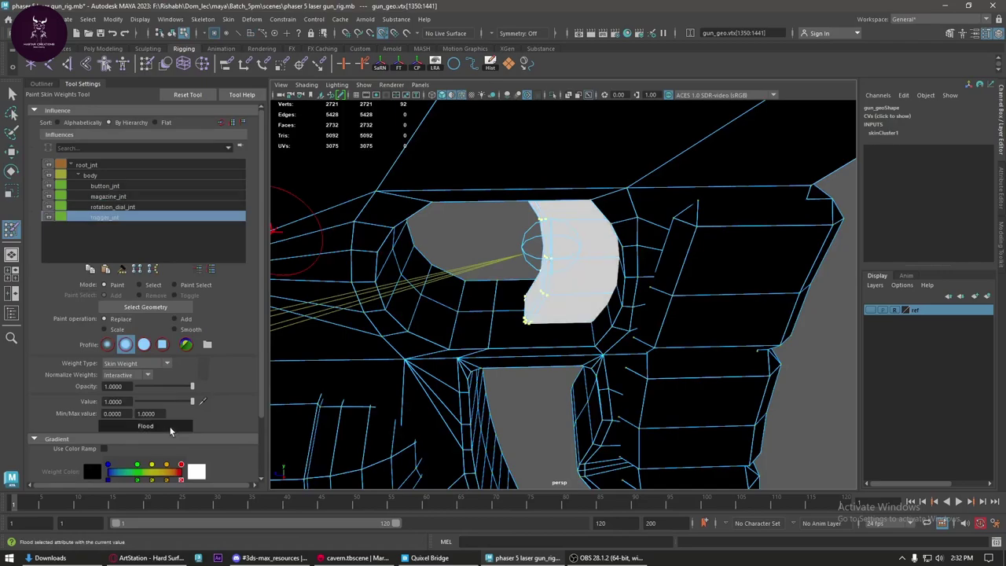
- Pull back to the whole gun and return to object selection
scroll(640, 288, down, 5)
scroll(636, 294, down, 3)
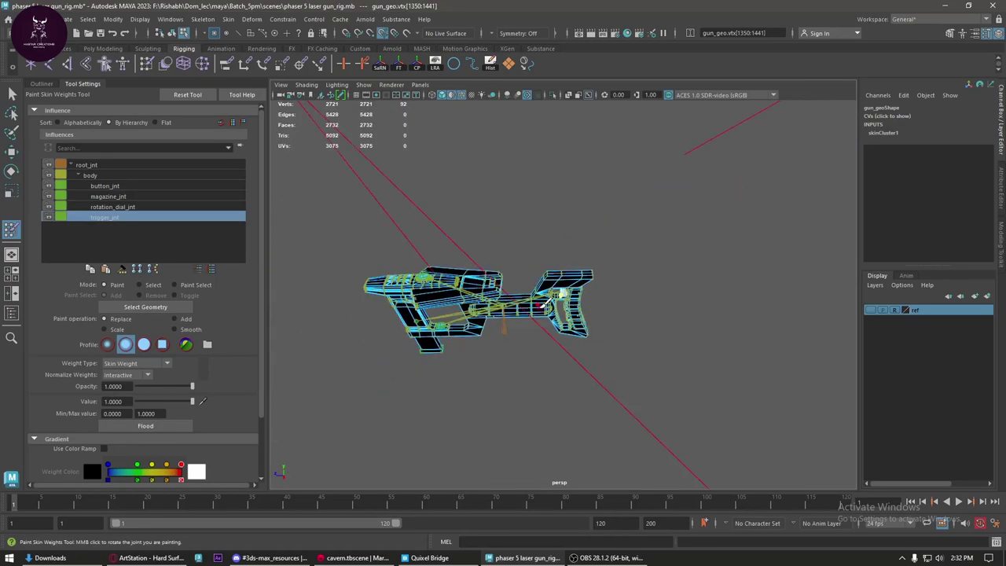
alt+drag(636, 294, 524, 265)
key(w)
right_drag(529, 225, 595, 151)
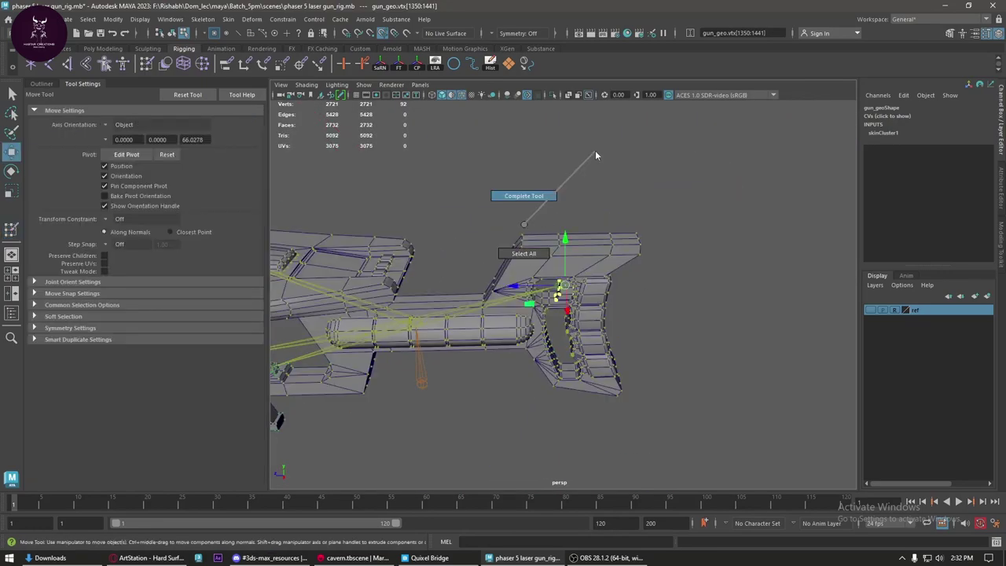
mouse_move(595, 150)
alt+mouse_down()
mouse_move(627, 334)
mouse_move(646, 283)
alt+mouse_up()
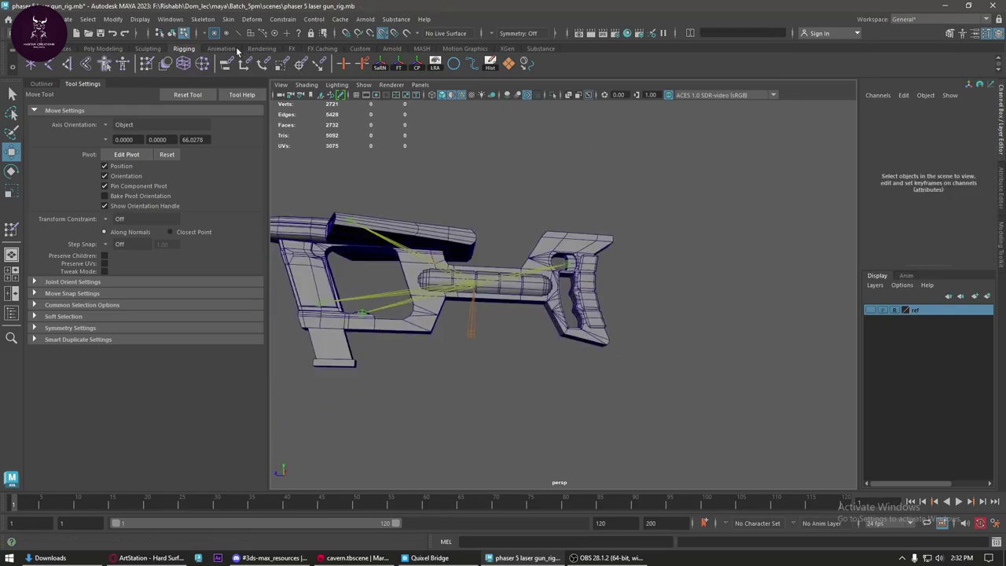
- Frame the gun and test-rotate the body control, then undo the rotation
key(ctrl+z)
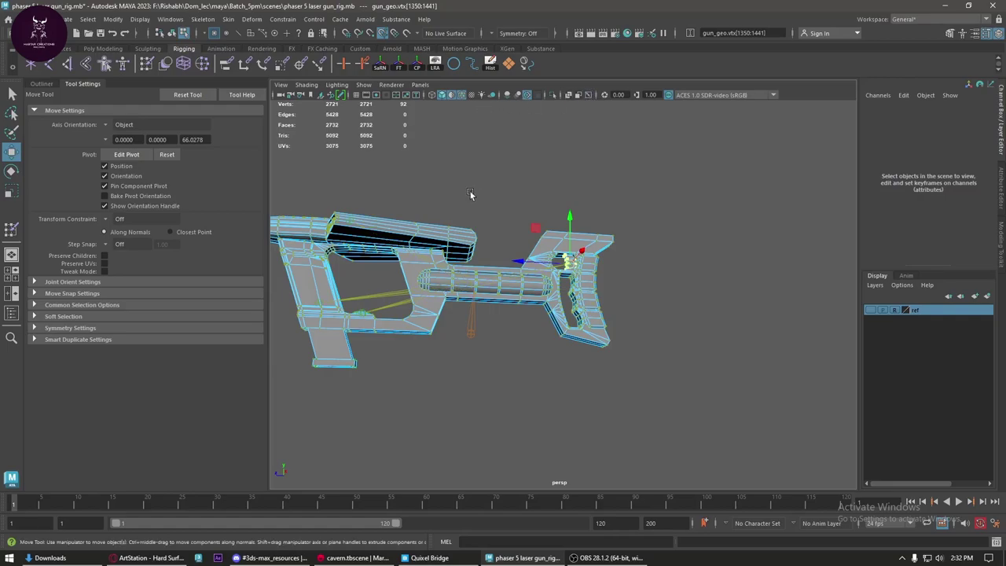
alt+drag(470, 191, 420, 224)
right_drag(420, 224, 466, 183)
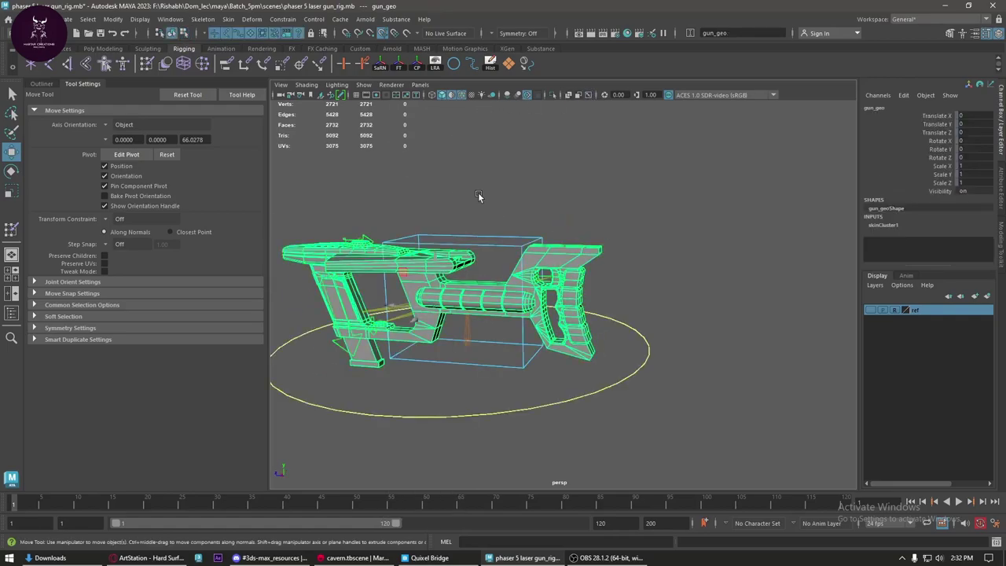
scroll(478, 196, up, 3)
key(f)
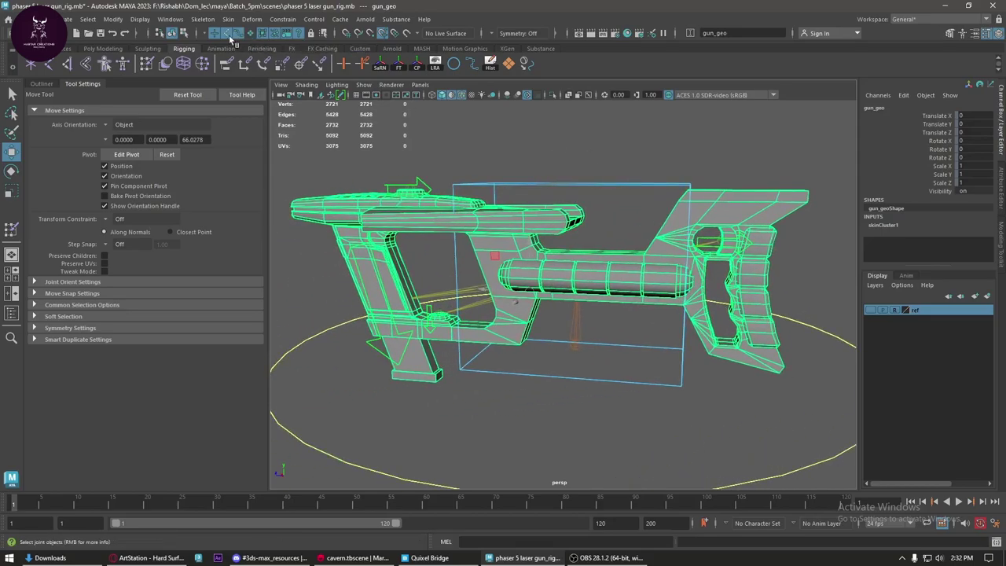
click(532, 176)
alt+drag(470, 300, 550, 283)
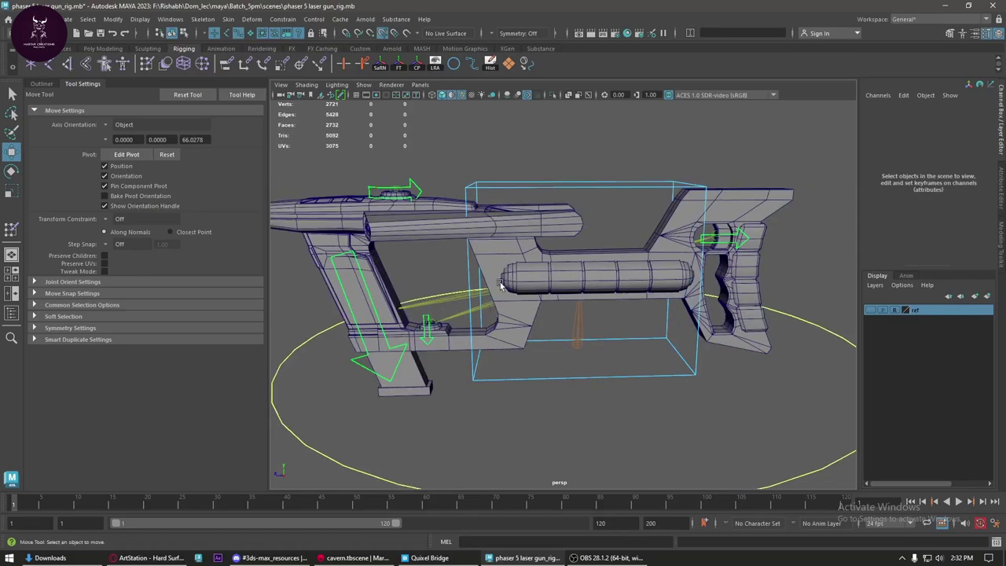
click(602, 264)
key(e)
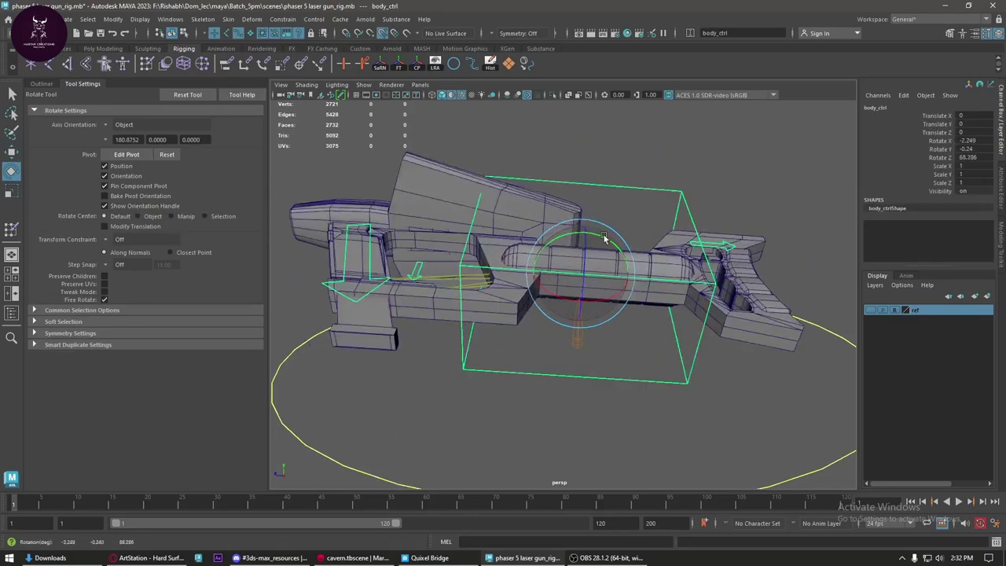
drag(602, 264, 574, 239)
key(ctrl+z)
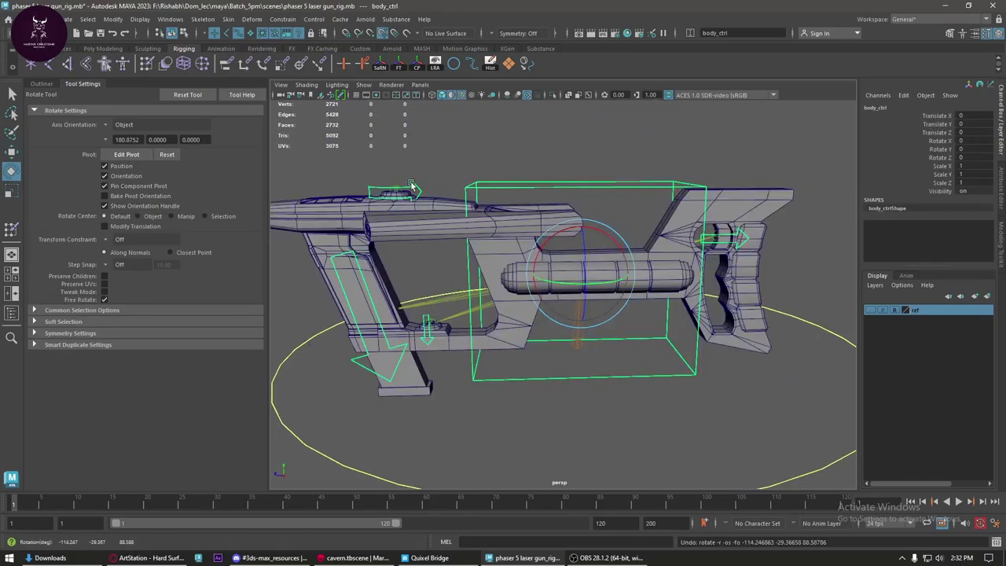
- Select trigger_ctrl and test-slide it along Z, undoing the move
click(407, 189)
alt+drag(407, 193, 438, 282)
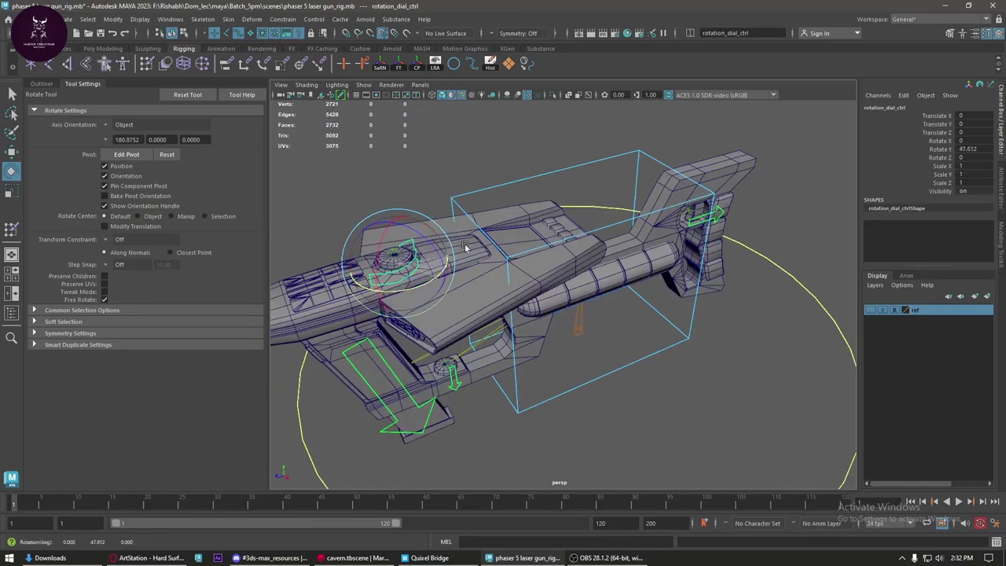
scroll(586, 227, up, 3)
alt+drag(586, 227, 688, 208)
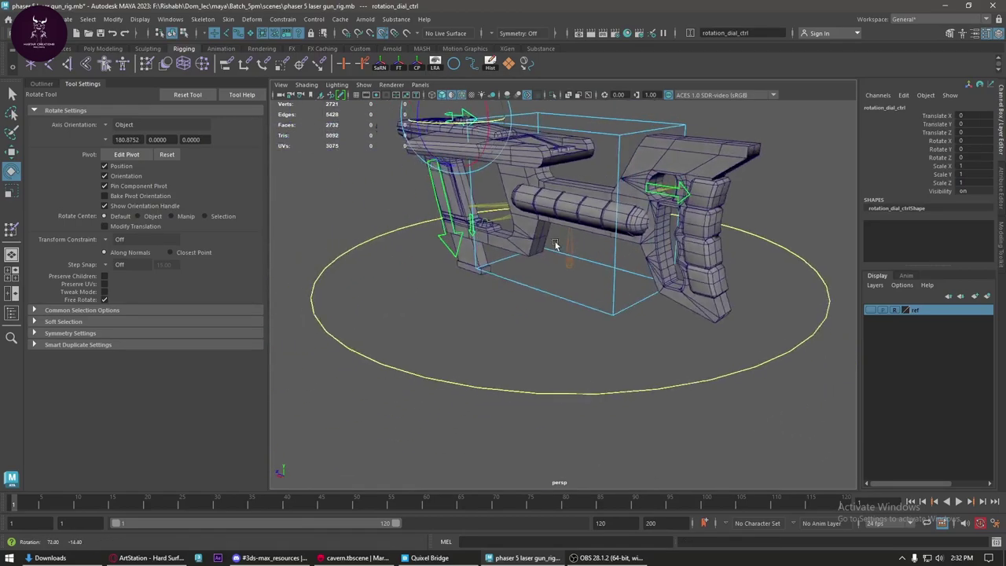
click(681, 185)
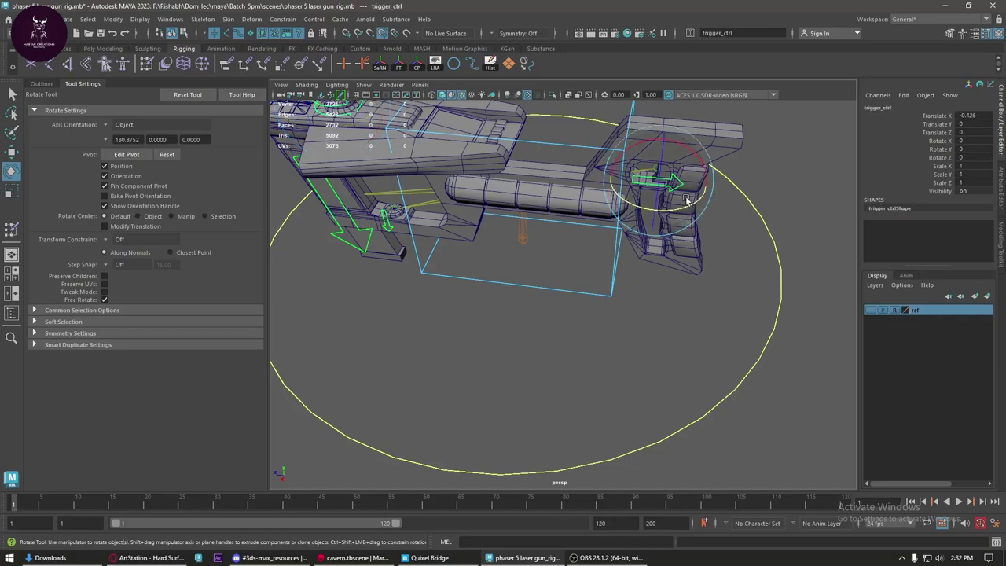
key(w)
mouse_move(647, 183)
mouse_down()
mouse_move(632, 180)
mouse_move(503, 400)
mouse_move(537, 309)
mouse_up()
key(ctrl+z)
- Test the trigger slide again, then set trigger_ctrl's Translate X to 0
scroll(537, 309, up, 2)
scroll(530, 291, up, 2)
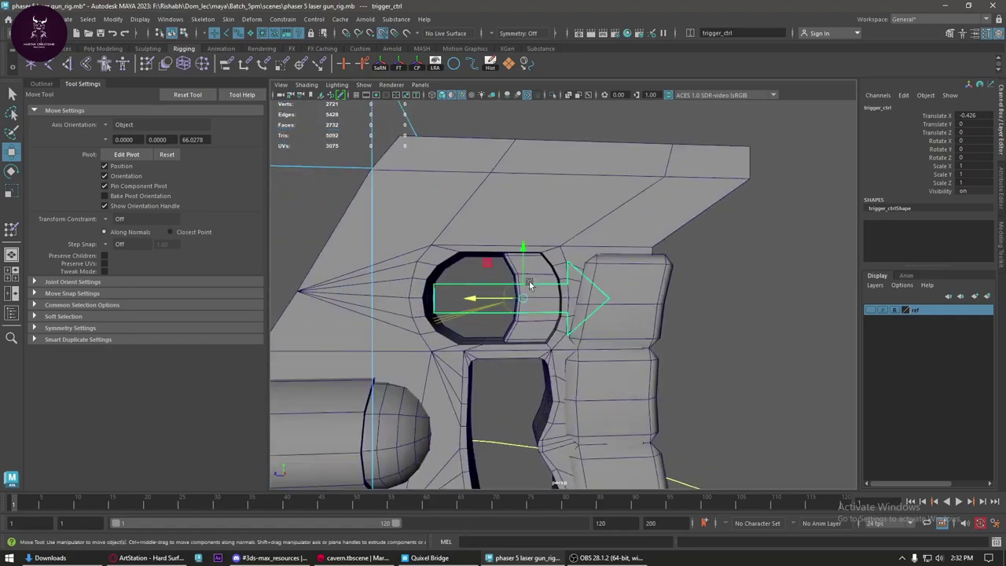
scroll(529, 280, up, 2)
drag(455, 296, 480, 301)
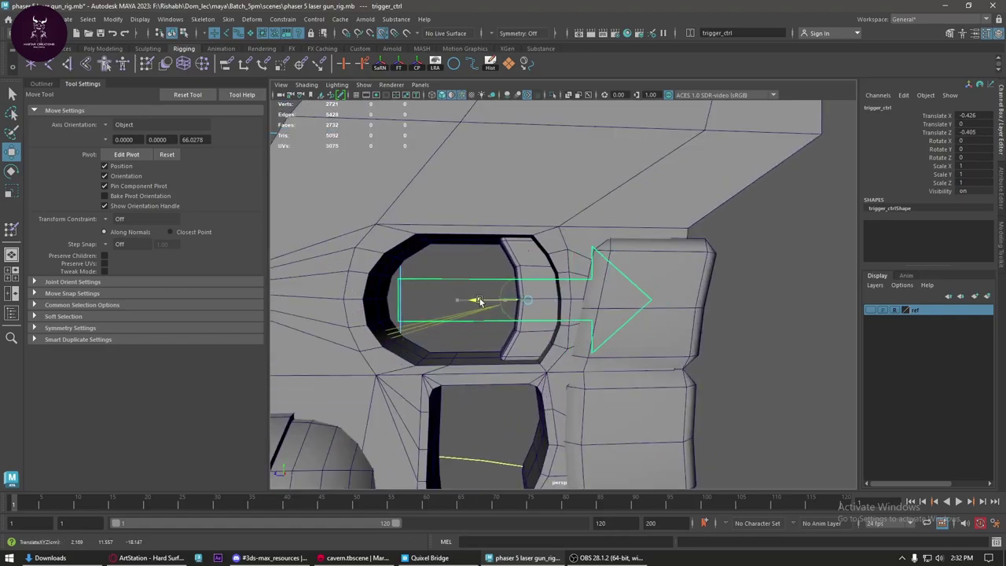
key(ctrl+z)
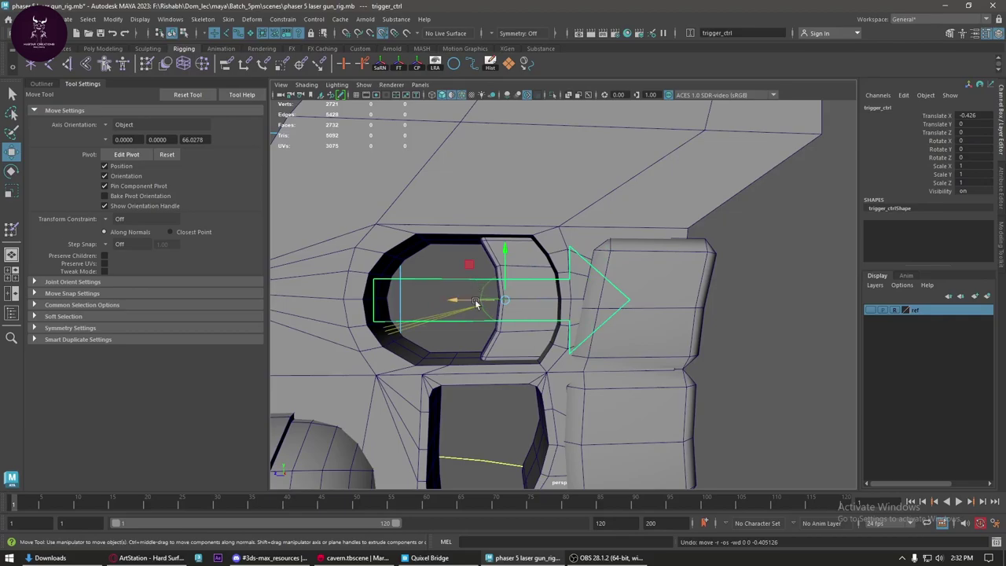
double_click(982, 114)
text(0)
key(Return)
alt+drag(850, 167, 701, 325)
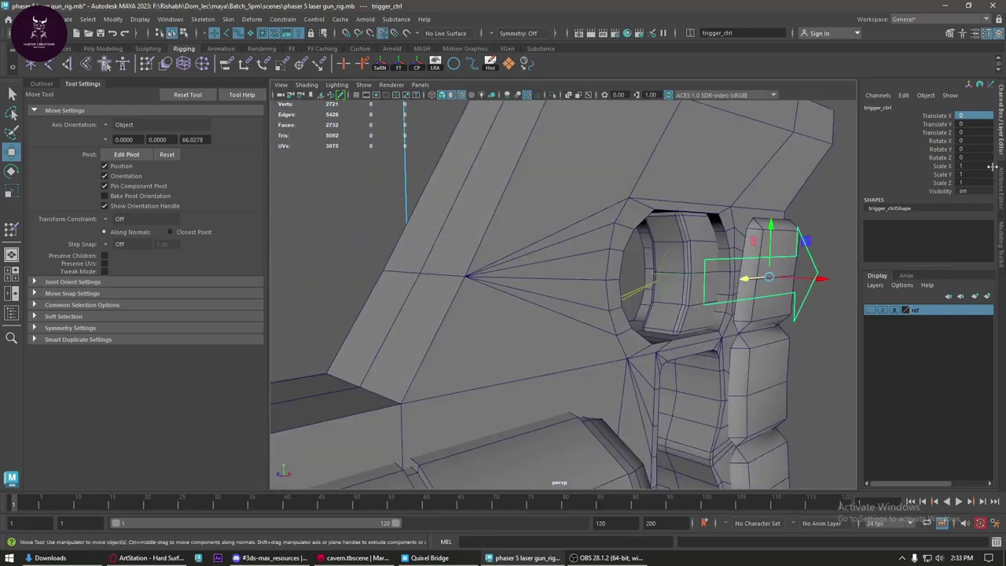
- Lock and hide trigger_ctrl's Translate X through Scale Z, leaving Translate Z exposed
middle_drag(788, 205, 786, 213)
mouse_move(728, 282)
alt+mouse_down()
mouse_move(743, 271)
mouse_move(731, 292)
mouse_move(794, 153)
alt+mouse_up()
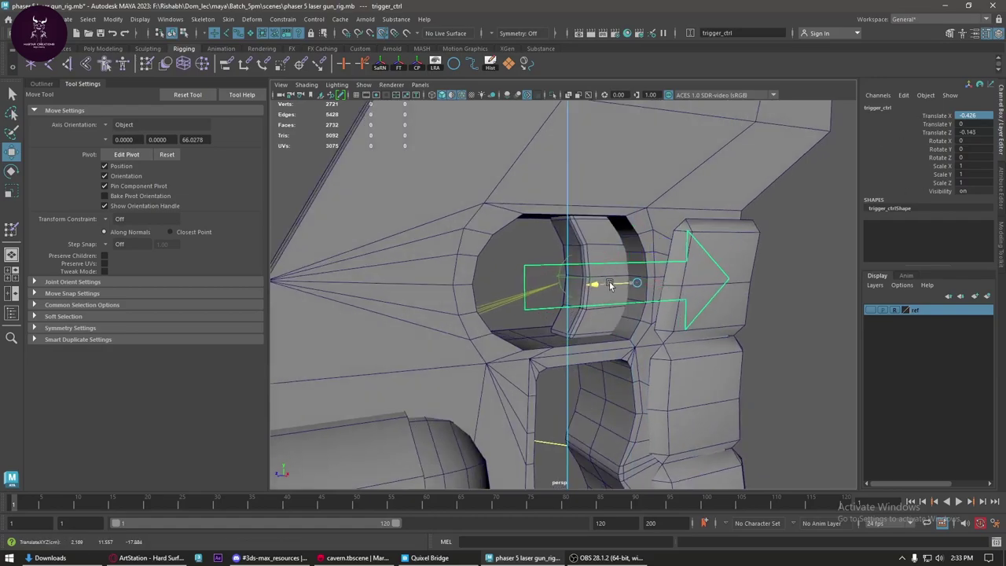
key(ctrl+z)
click(935, 116)
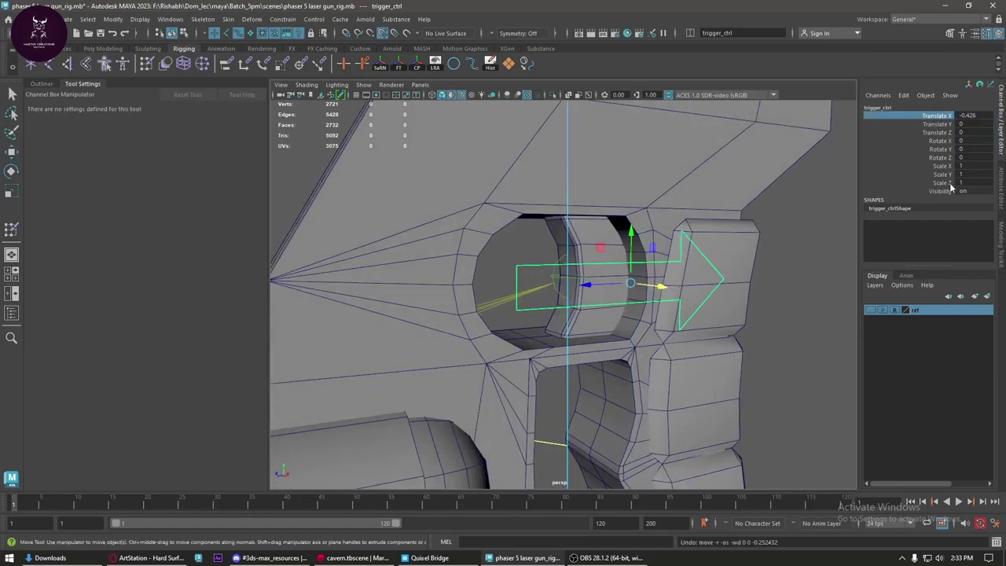
shift+click(951, 187)
ctrl+click(942, 134)
right_click(933, 165)
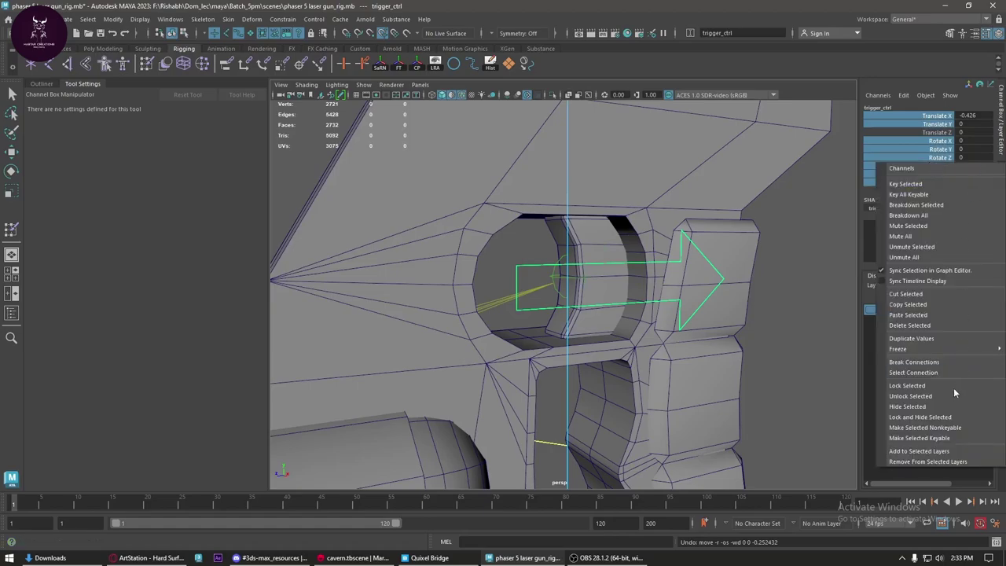
click(920, 417)
- Reselect the trigger control and confirm it slides only along Z, undoing the test
key(w)
click(680, 305)
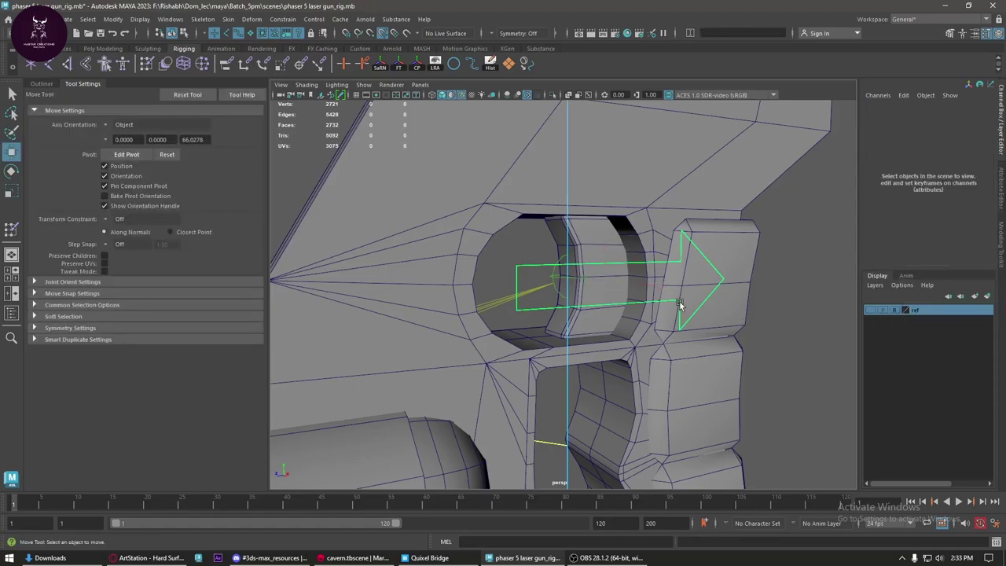
click(680, 303)
drag(598, 284, 640, 284)
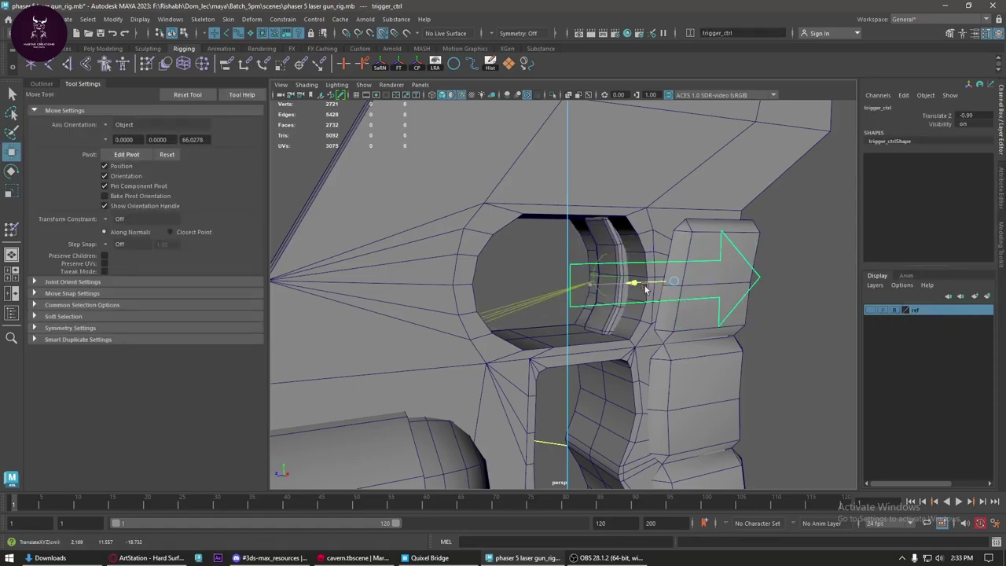
key(ctrl+z)
- Enable a minimum Translate Z limit on trigger_ctrl and test the slide
click(1002, 197)
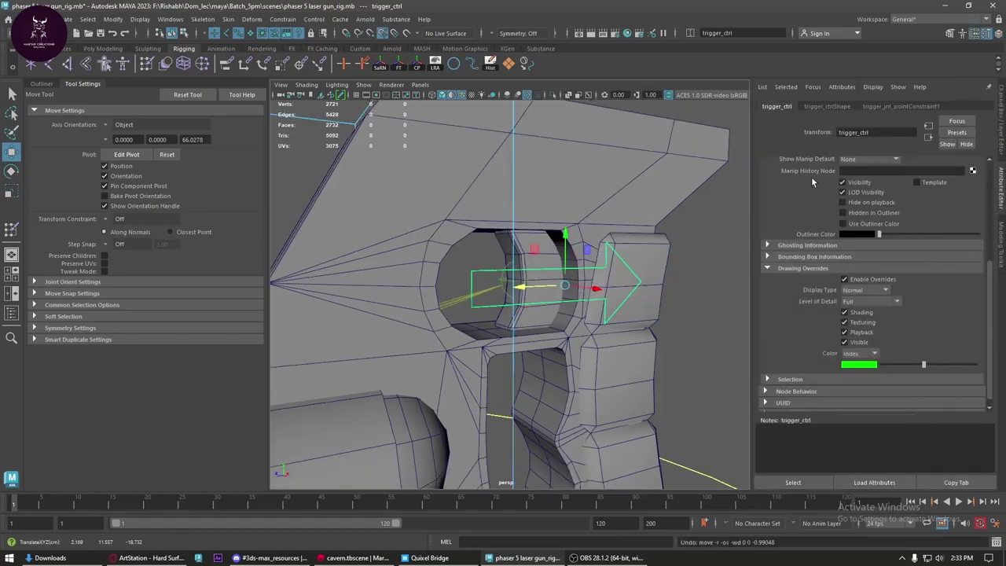
scroll(863, 223, up, 2)
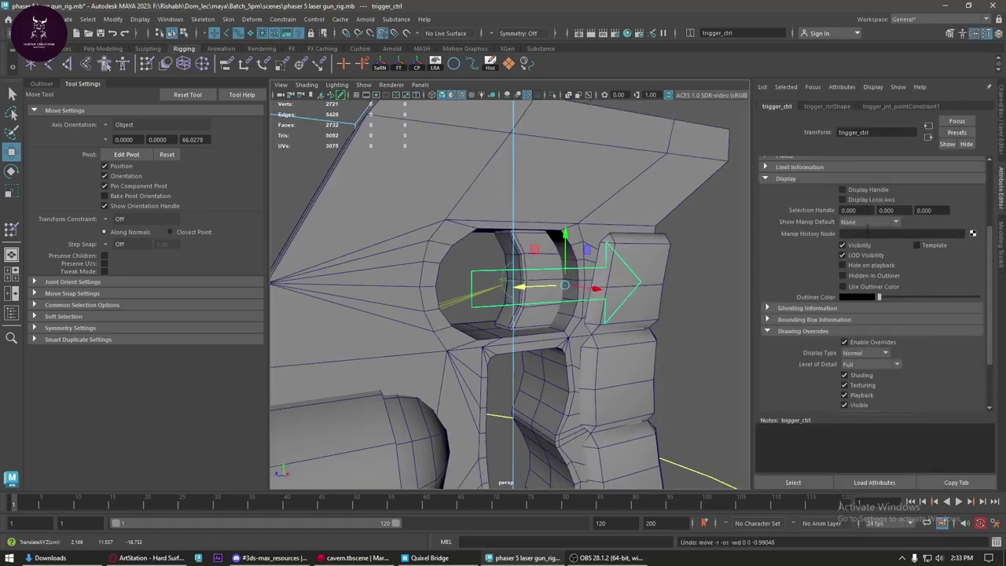
scroll(790, 230, up, 2)
click(796, 231)
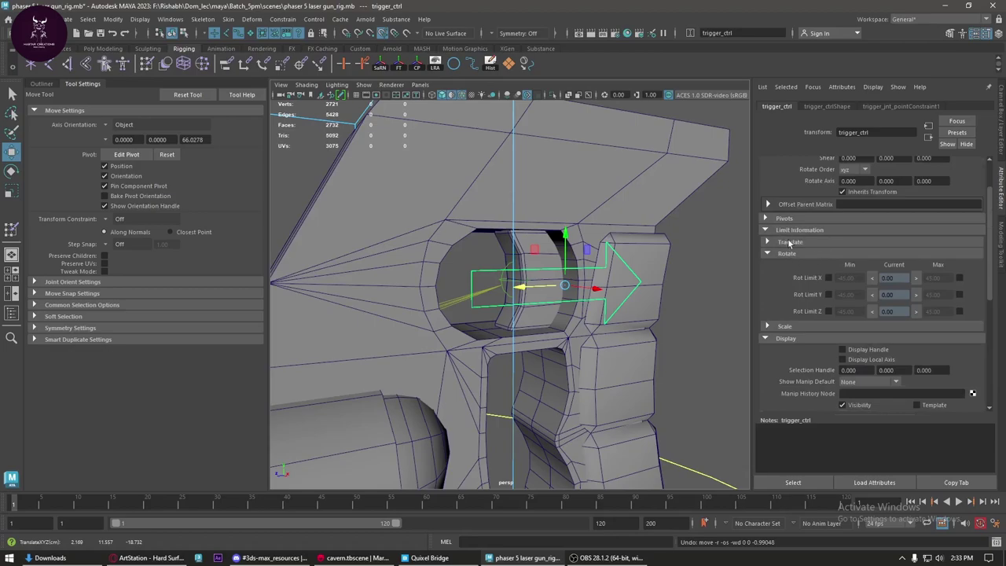
click(790, 243)
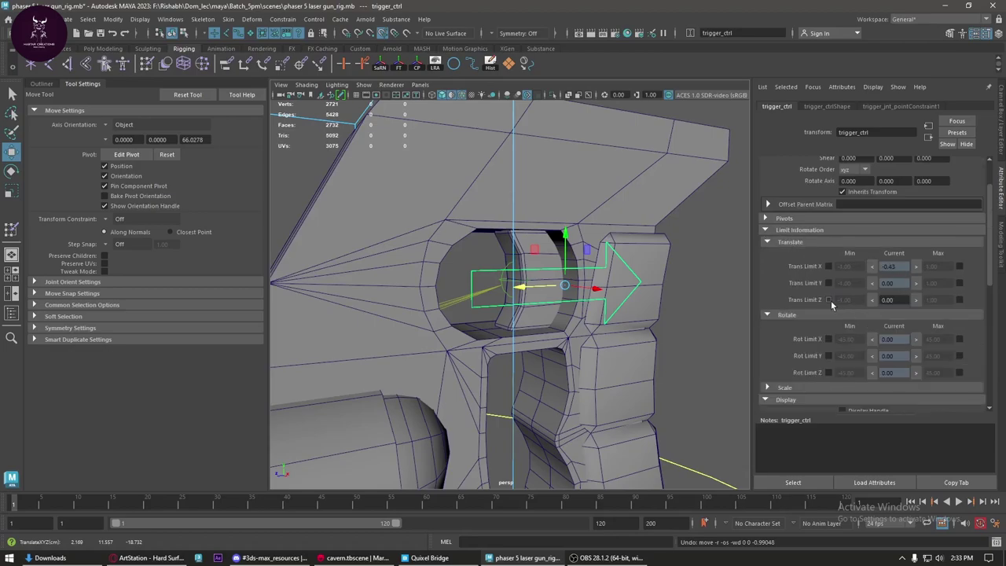
click(829, 299)
click(1001, 142)
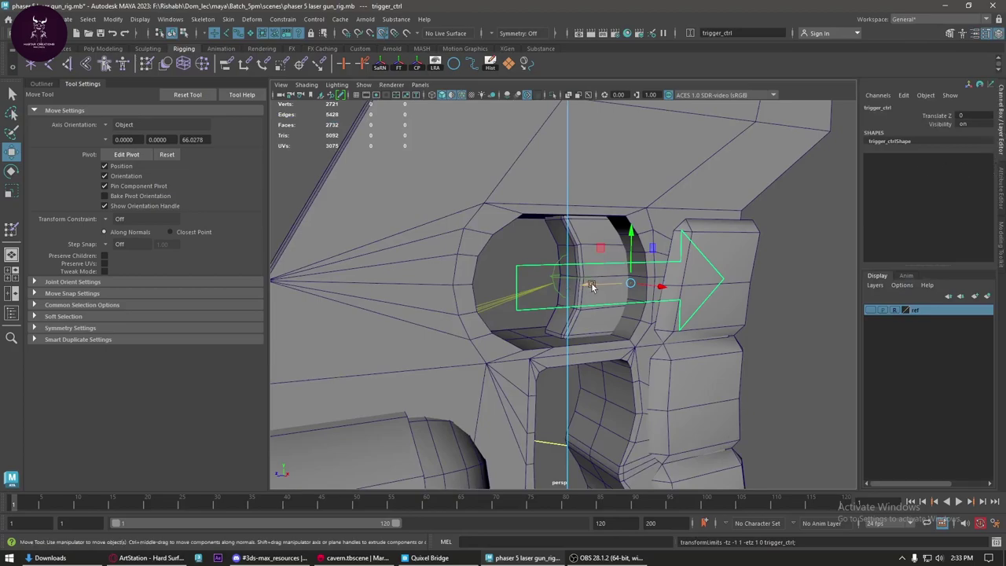
drag(592, 282, 629, 296)
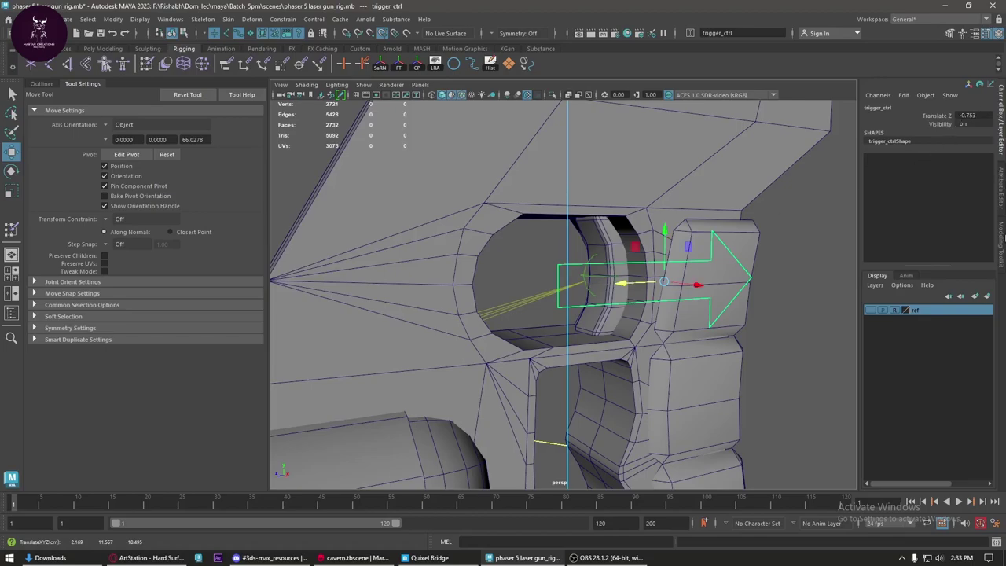
- Enable the maximum Z limit at 0, set the minimum to -0.75, and test the travel
click(1002, 190)
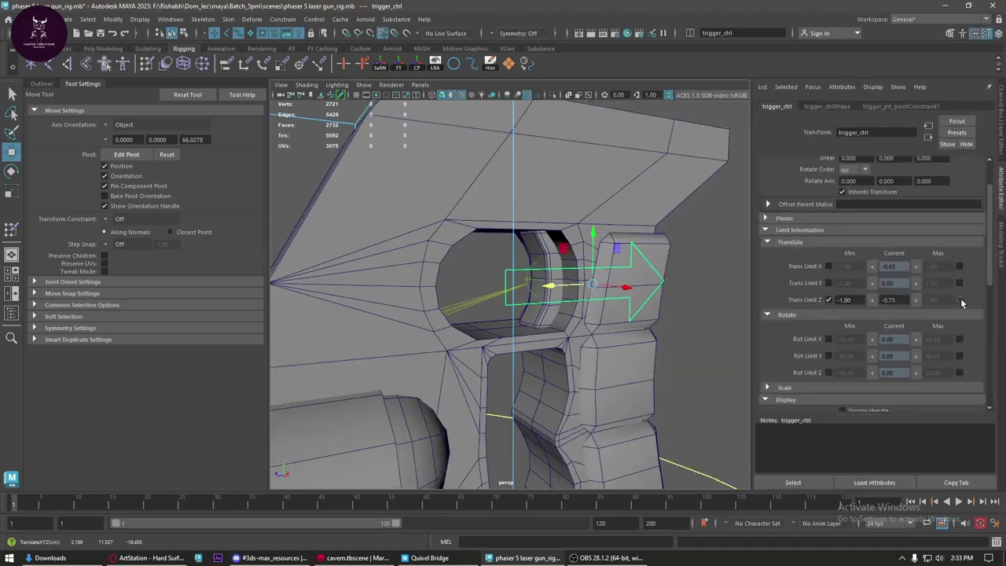
click(960, 300)
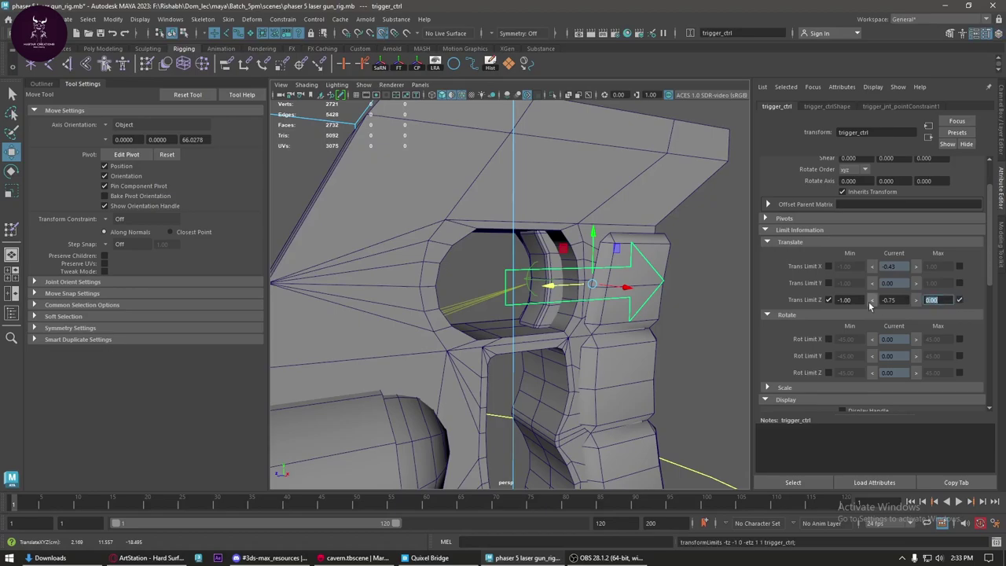
click(841, 300)
text(-.75)
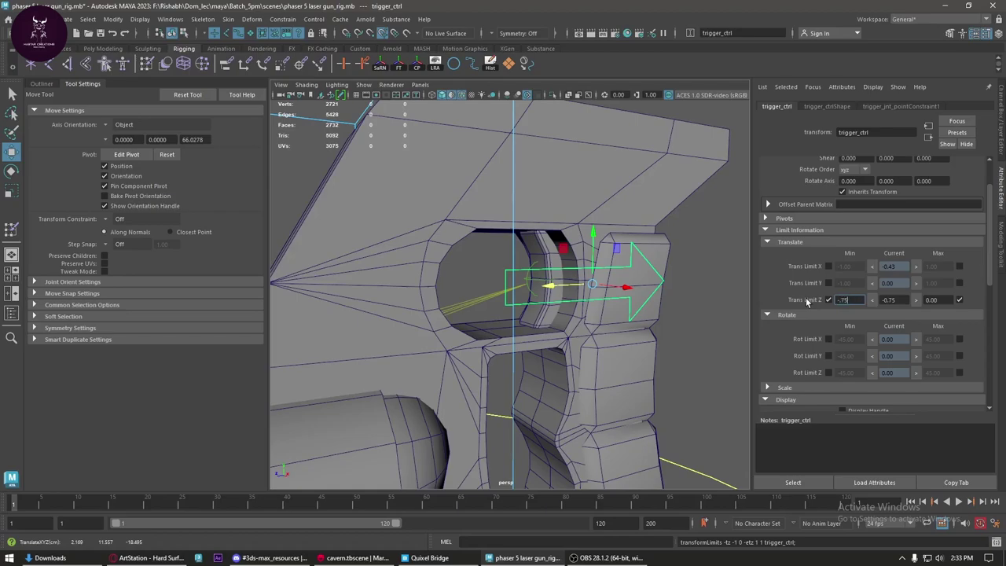
key(Return)
key(ctrl+a)
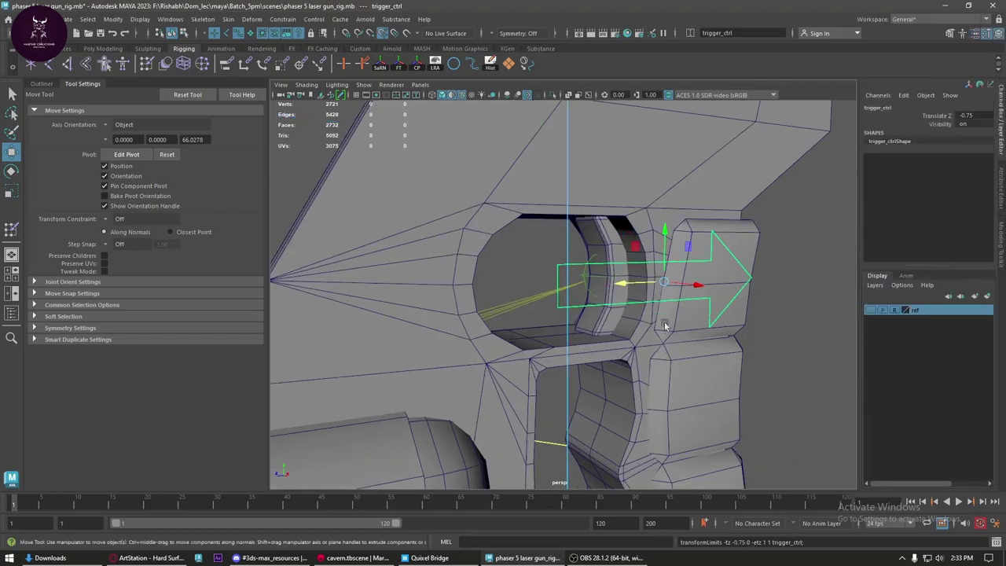
drag(657, 283, 501, 267)
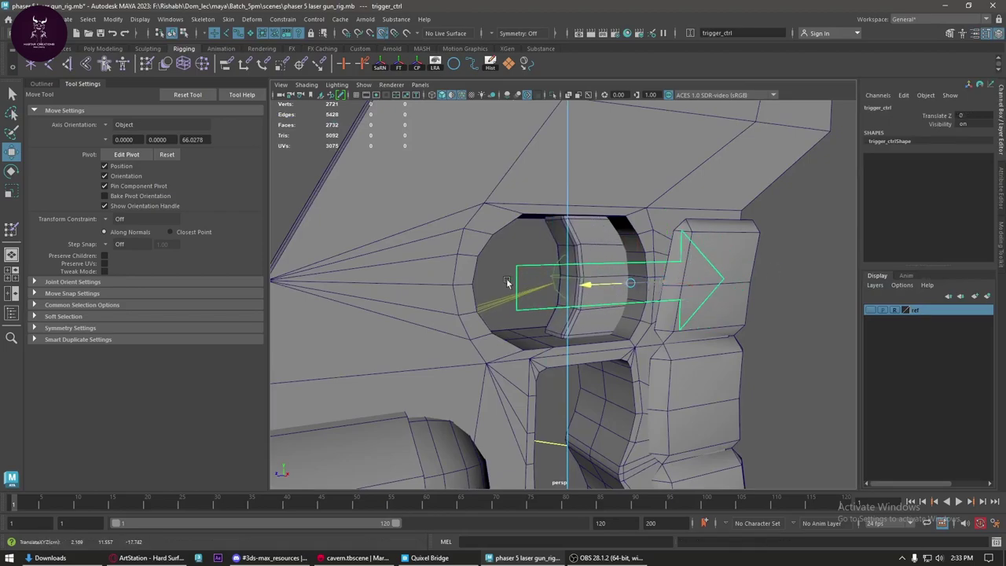
scroll(720, 364, down, 3)
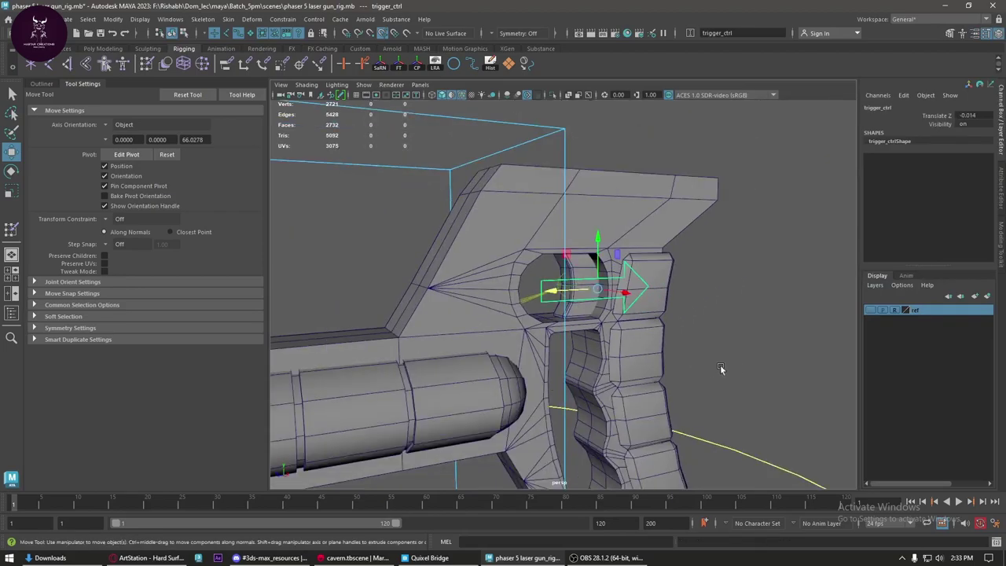
scroll(708, 354, down, 2)
- Orbit to the top button, select button_ctrl and test-push it downward
click(702, 348)
scroll(438, 385, down, 1)
alt+drag(438, 385, 440, 369)
scroll(512, 359, up, 5)
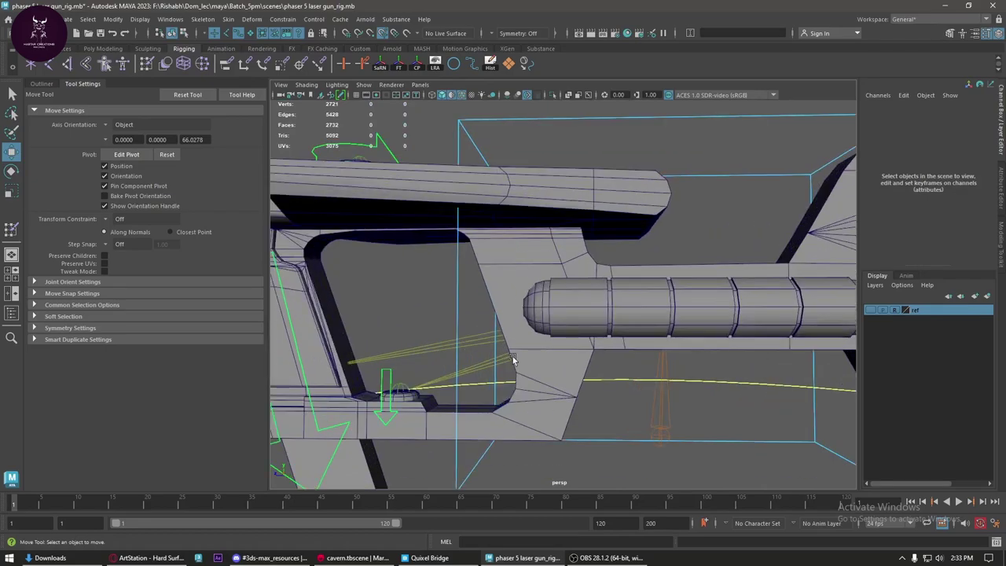
mouse_move(512, 360)
alt+mouse_down()
mouse_move(543, 337)
mouse_move(480, 310)
mouse_move(459, 272)
alt+mouse_up()
scroll(505, 350, up, 4)
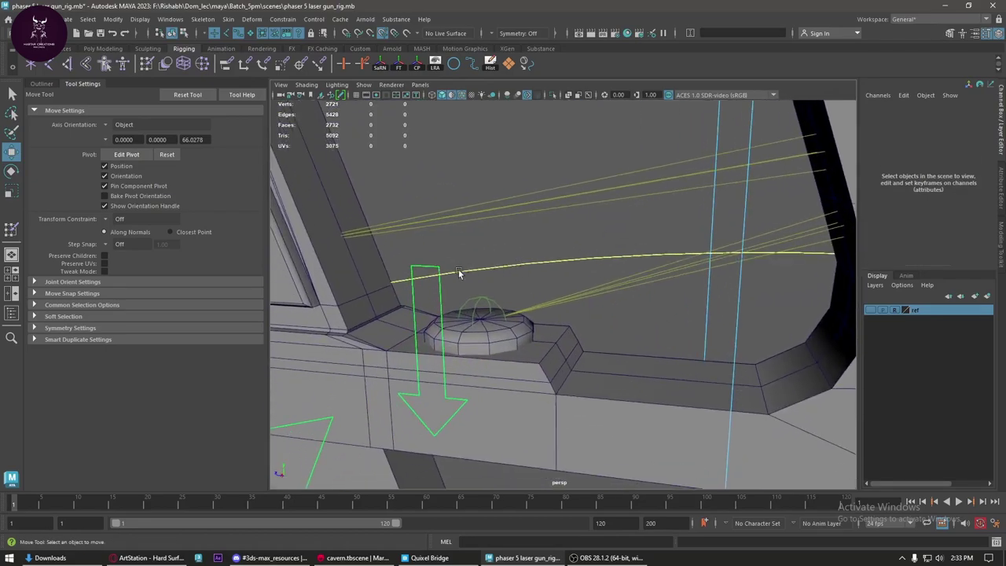
click(430, 271)
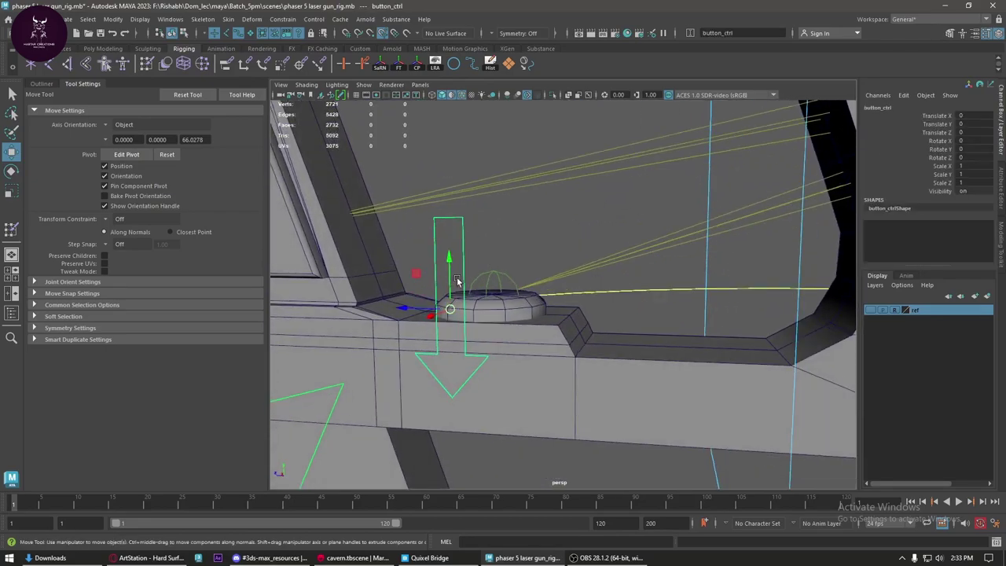
drag(450, 277, 455, 289)
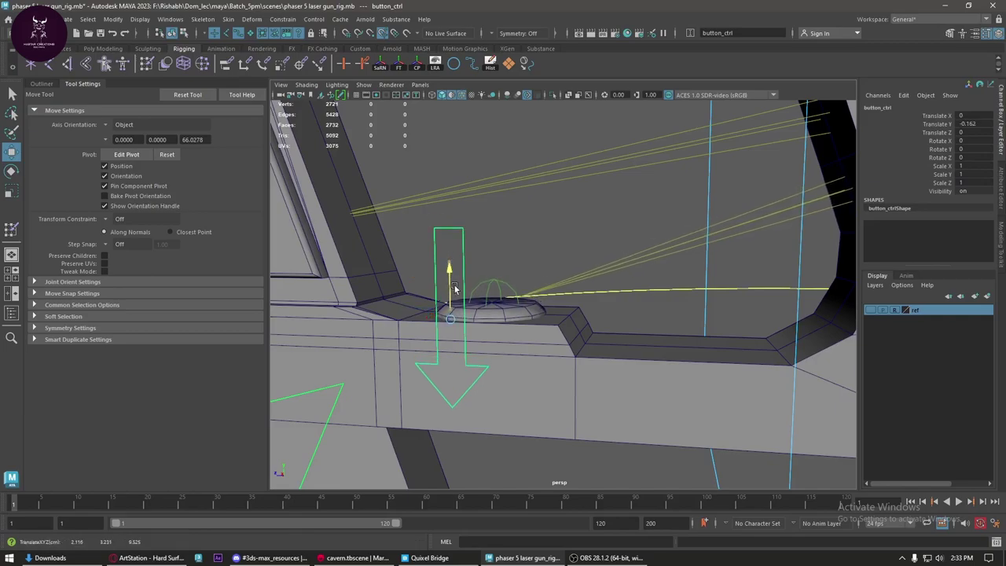
- Lock and hide every button_ctrl channel except Translate Y
click(942, 116)
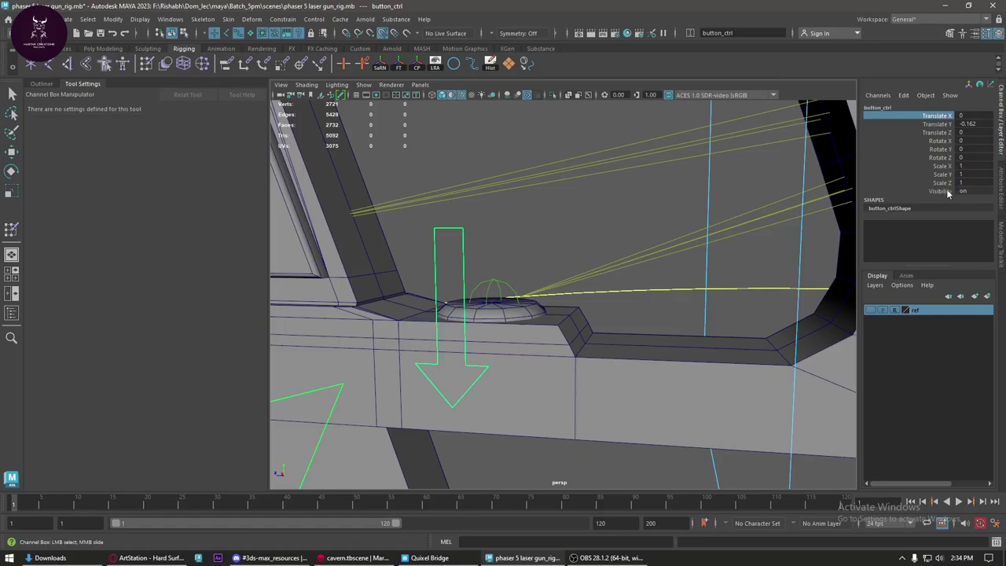
shift+click(947, 189)
ctrl+click(949, 125)
right_click(929, 150)
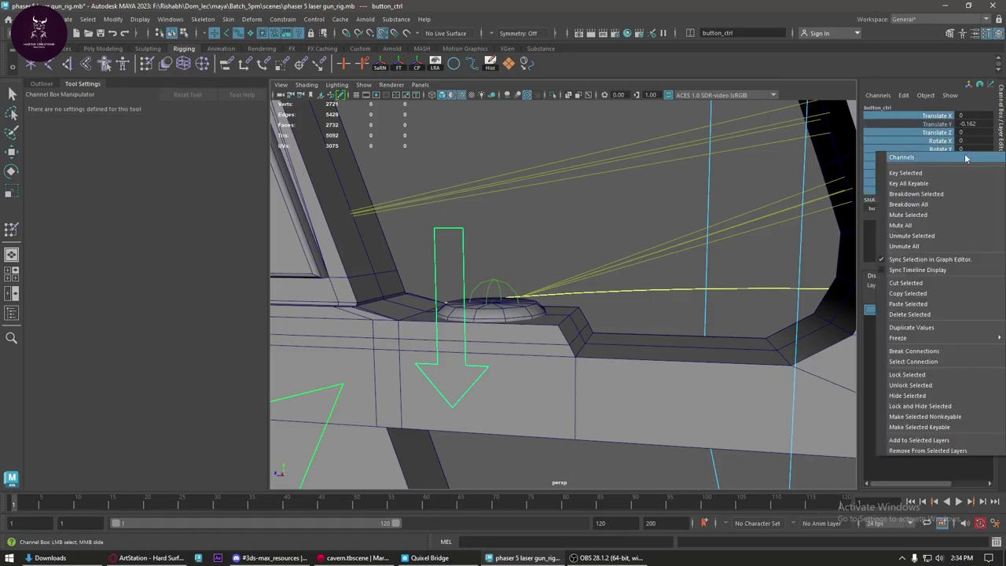
click(920, 406)
- Set button_ctrl's minimum Translate Y limit to -0.15 and enable the maximum limit
click(991, 198)
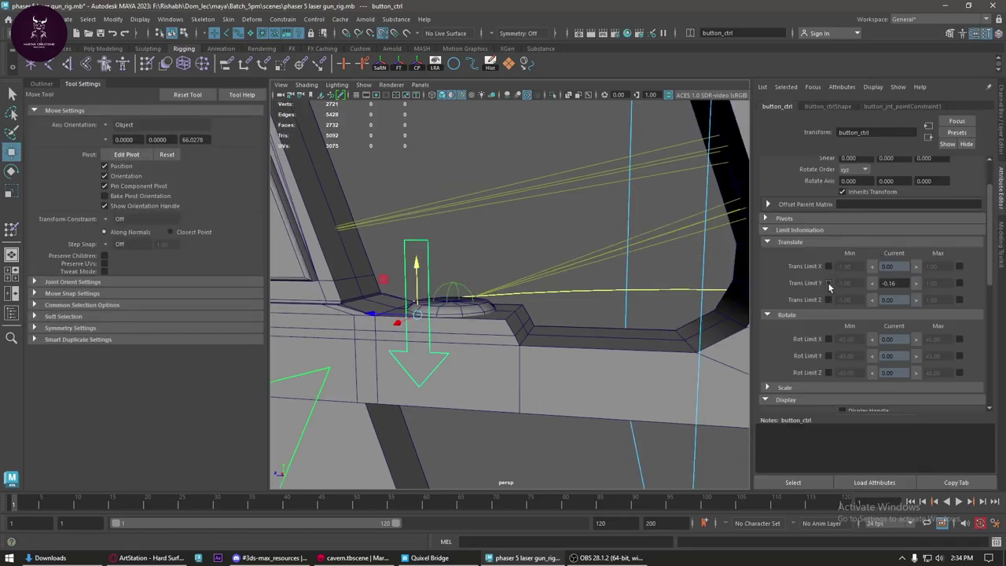
click(829, 283)
click(845, 283)
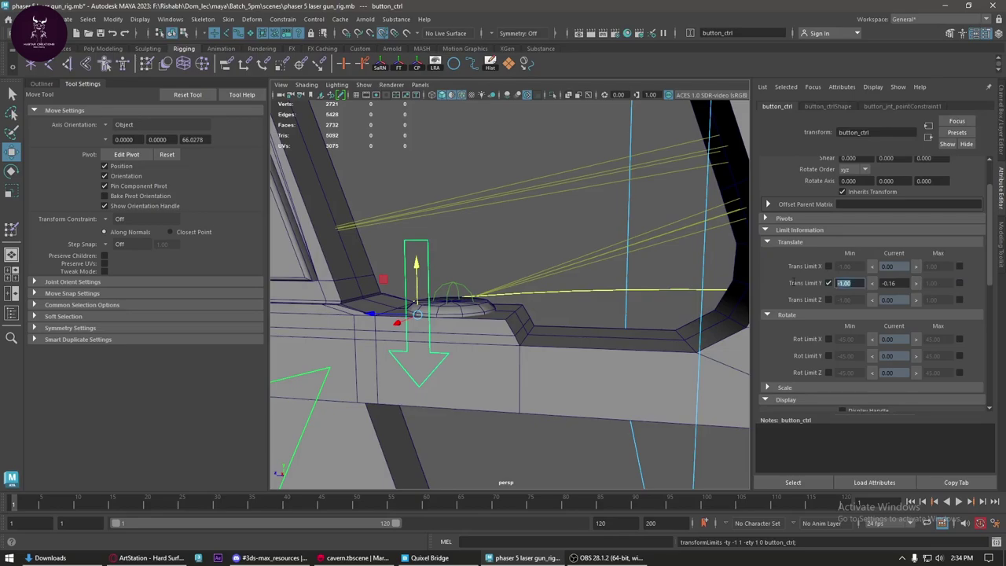
text(-.15)
key(Return)
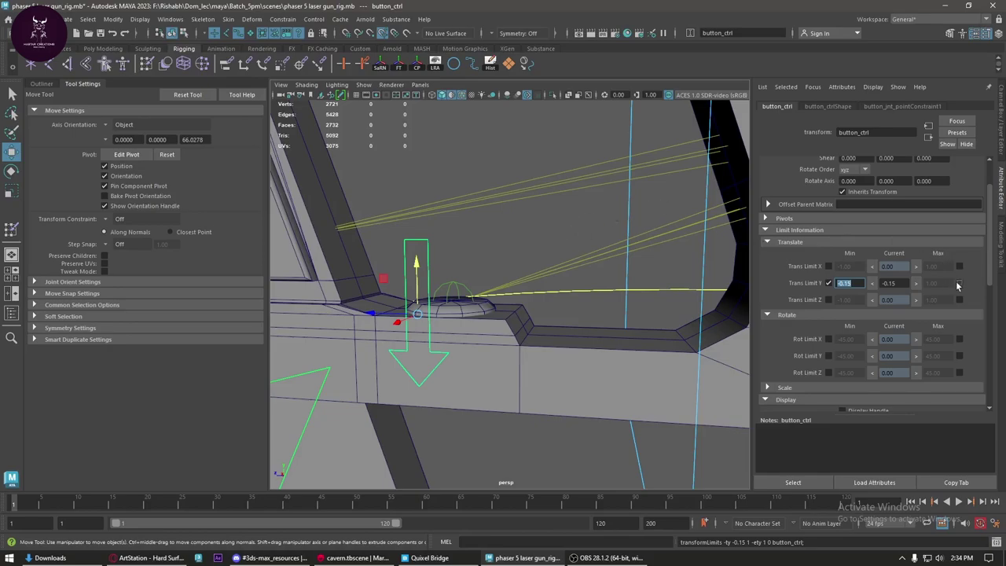
click(959, 283)
- Set the maximum Translate Y limit to 0 and test the button's press range
click(534, 248)
click(420, 262)
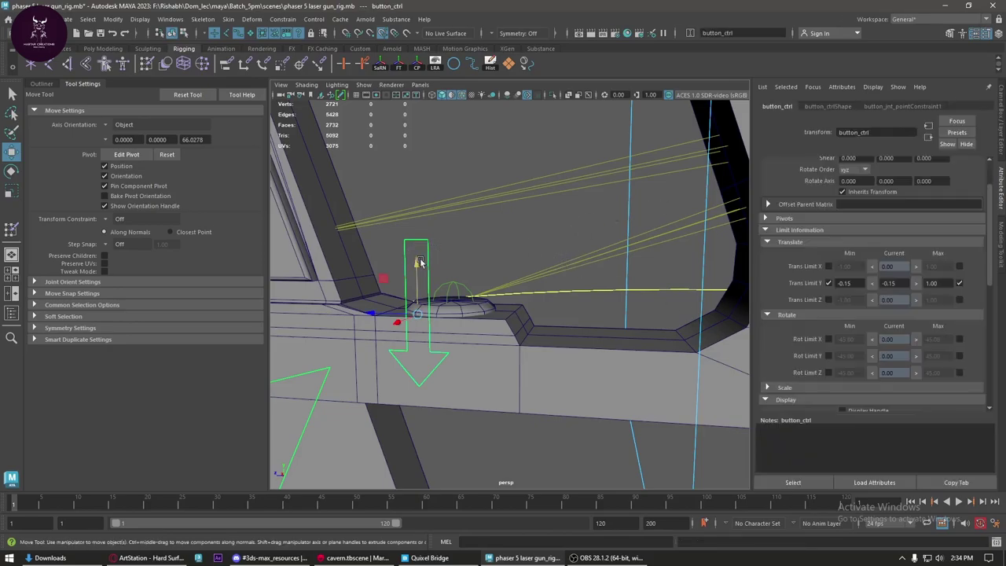
mouse_move(419, 262)
mouse_down()
mouse_move(418, 241)
mouse_move(418, 306)
mouse_up()
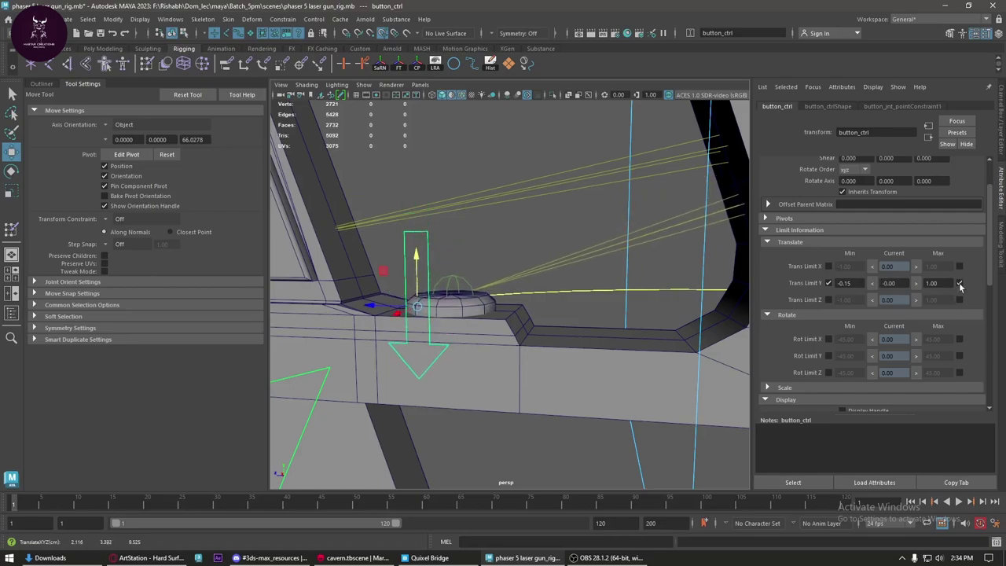
click(940, 283)
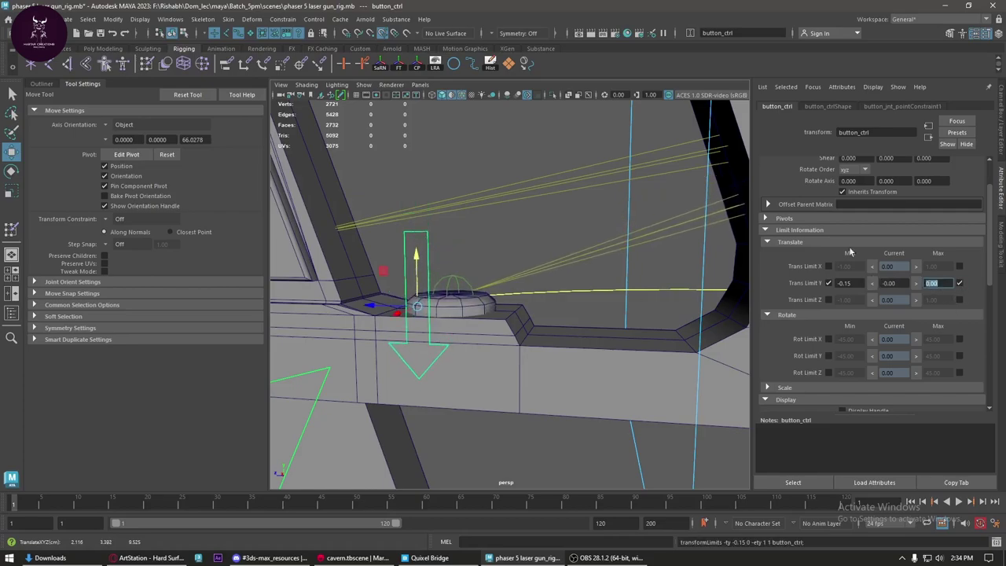
drag(418, 265, 420, 310)
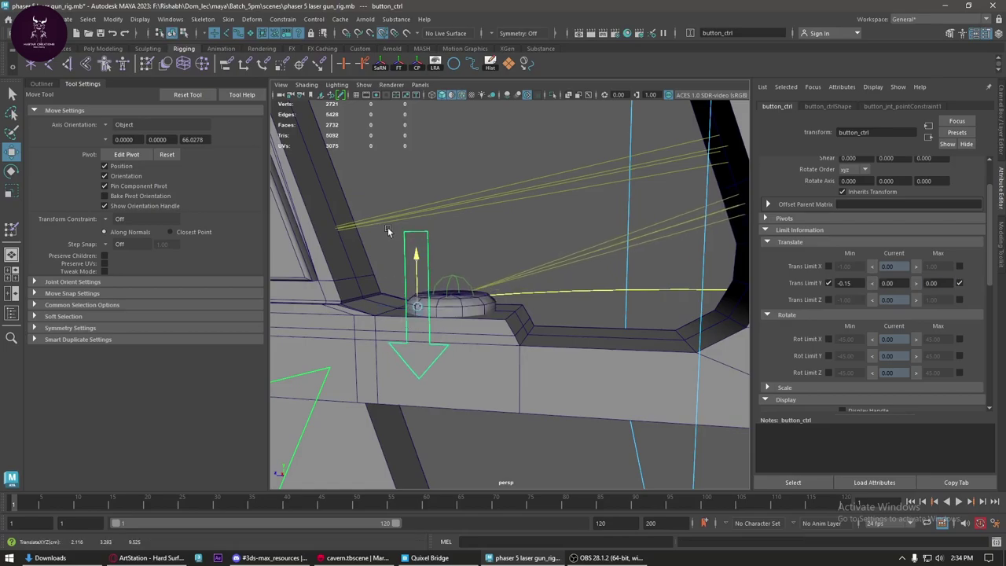
click(507, 248)
- Select magazine_ctrl on the grip and check its channel values
scroll(507, 249, down, 5)
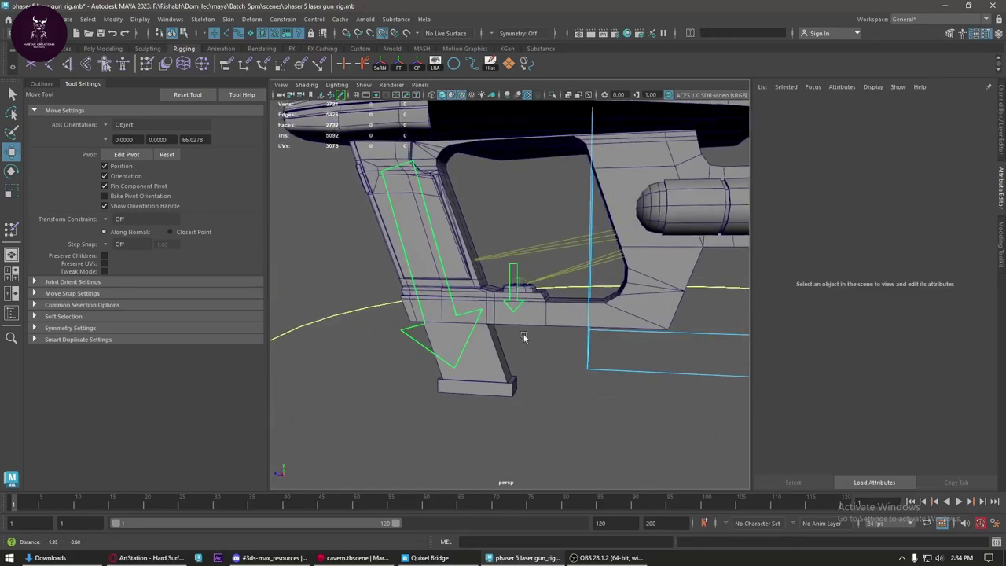
scroll(518, 346, down, 2)
click(518, 346)
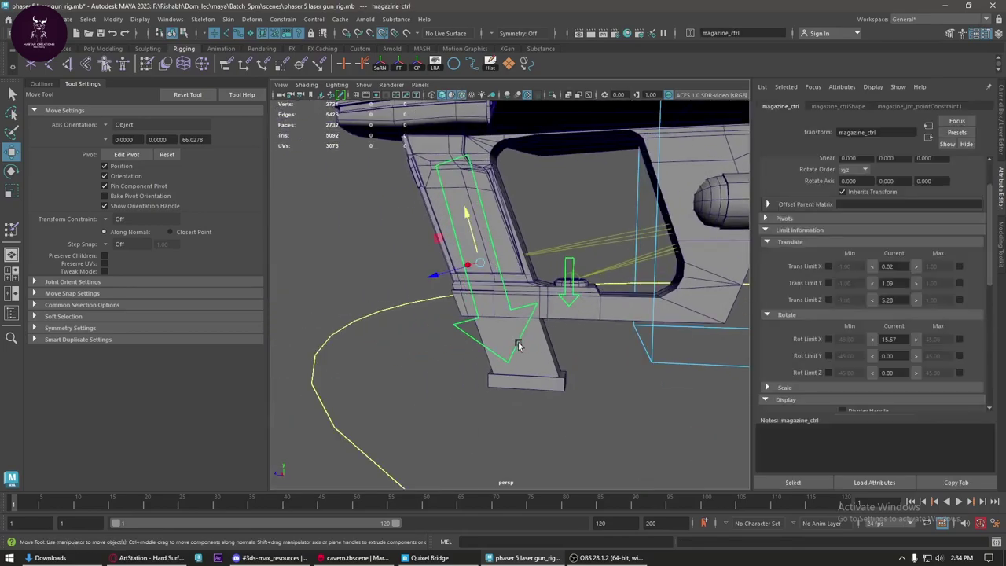
click(470, 227)
click(1002, 130)
mouse_move(515, 299)
alt+mouse_down()
mouse_move(595, 313)
mouse_move(549, 315)
alt+mouse_up()
- Delete magazine_jnt_pointConstraint1 from the Outliner
click(41, 83)
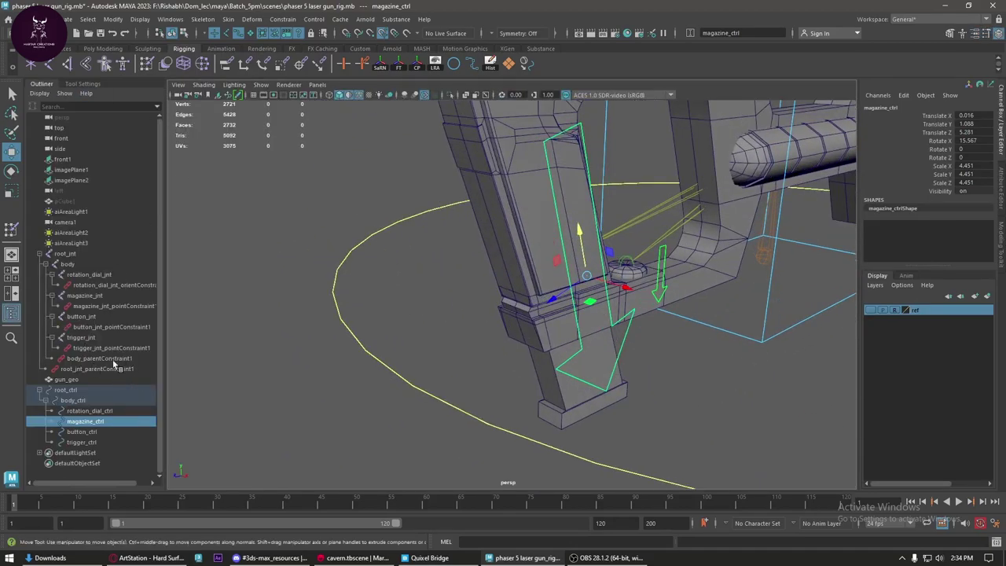
click(104, 306)
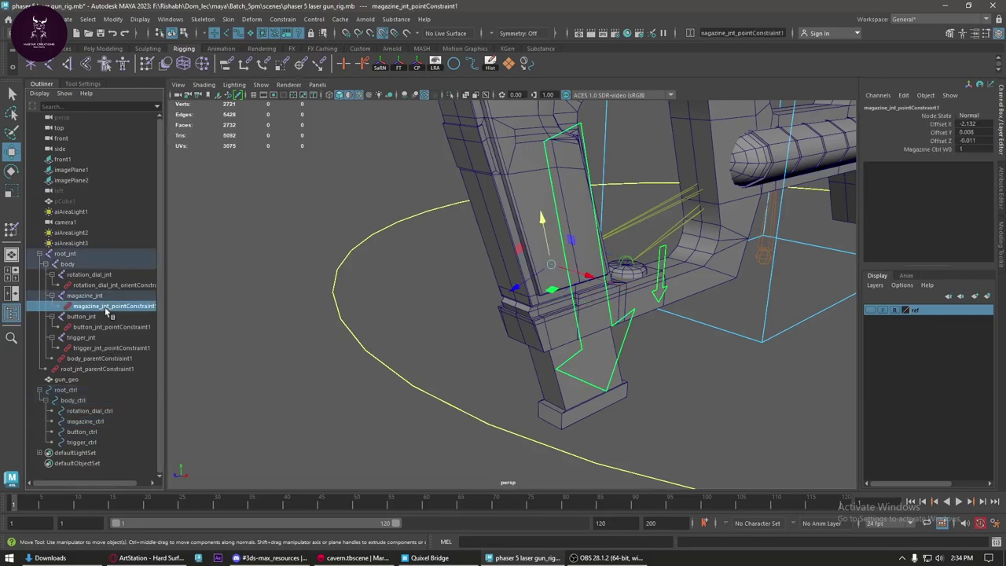
key(Delete)
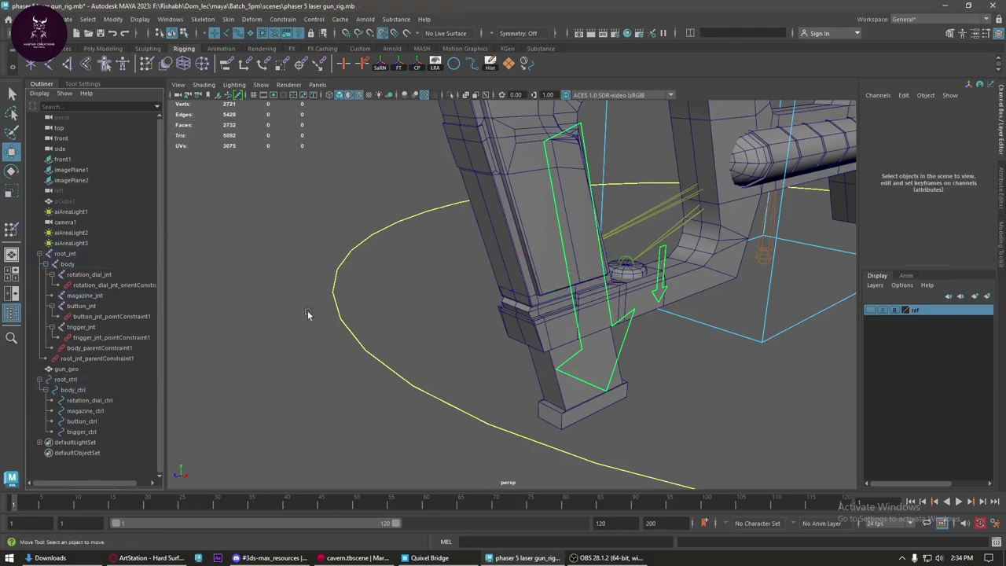
- Freeze magazine_ctrl's transforms to zero, then add magazine_jnt to the selection
click(626, 337)
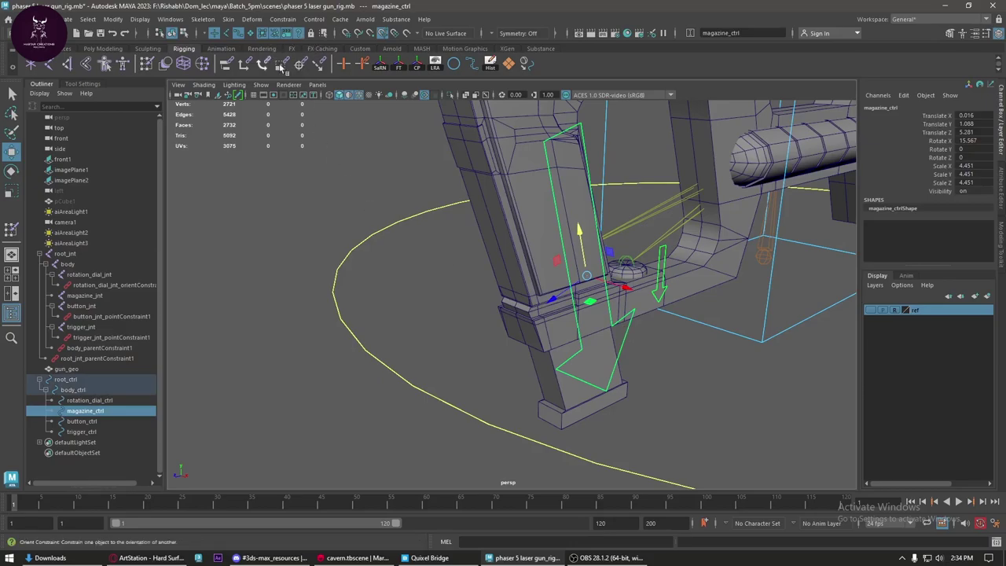
click(399, 67)
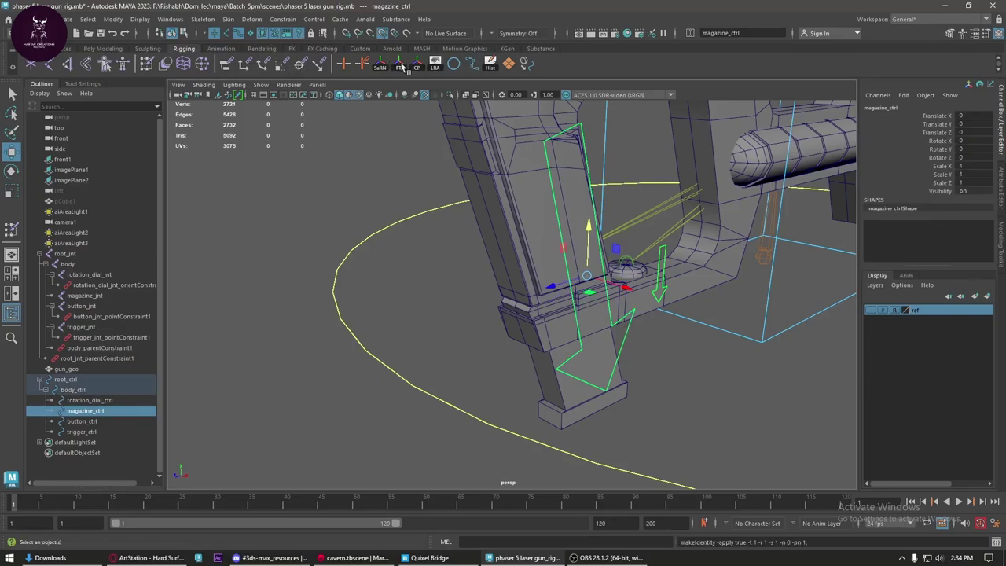
alt+drag(559, 252, 535, 236)
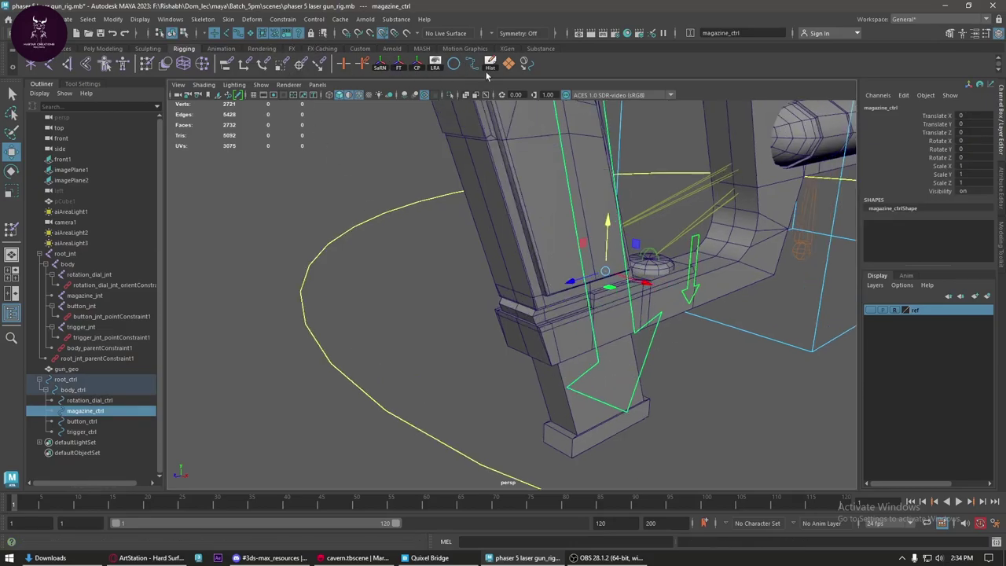
ctrl+click(87, 296)
- Point-constrain magazine_jnt to magazine_ctrl with Constrain > Point, then reselect magazine_ctrl alone
click(283, 19)
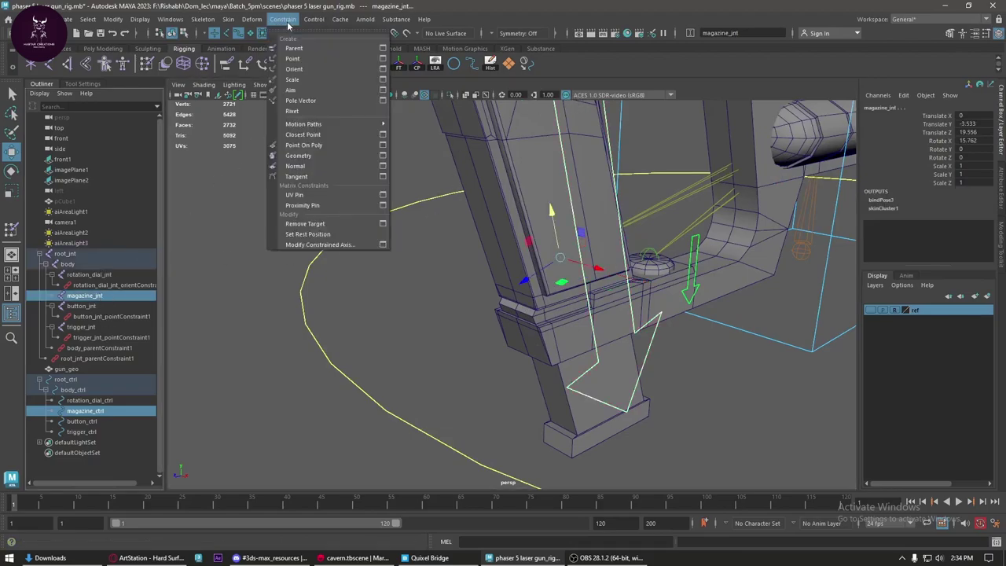
click(308, 60)
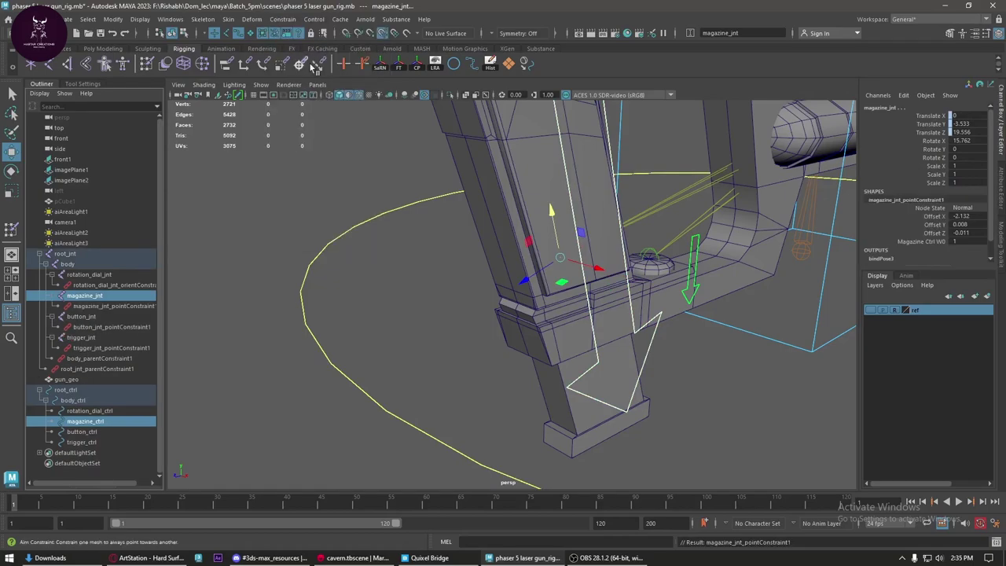
click(597, 346)
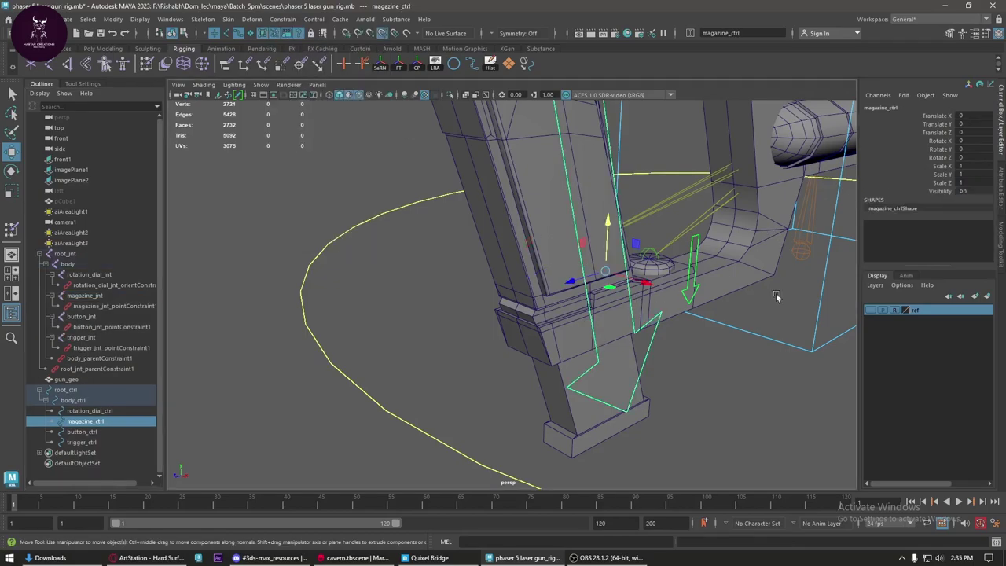
- Switch the viewport to side view, framed on the grip and magazine
right_click(393, 268)
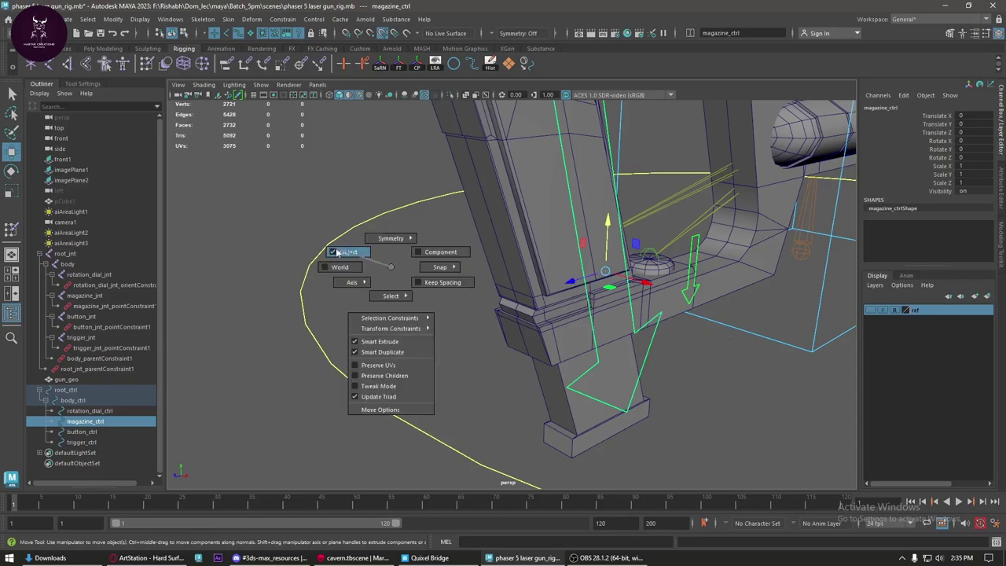
mouse_move(422, 291)
alt+mouse_down()
mouse_move(391, 290)
mouse_move(393, 280)
mouse_move(532, 206)
mouse_move(541, 265)
alt+mouse_up()
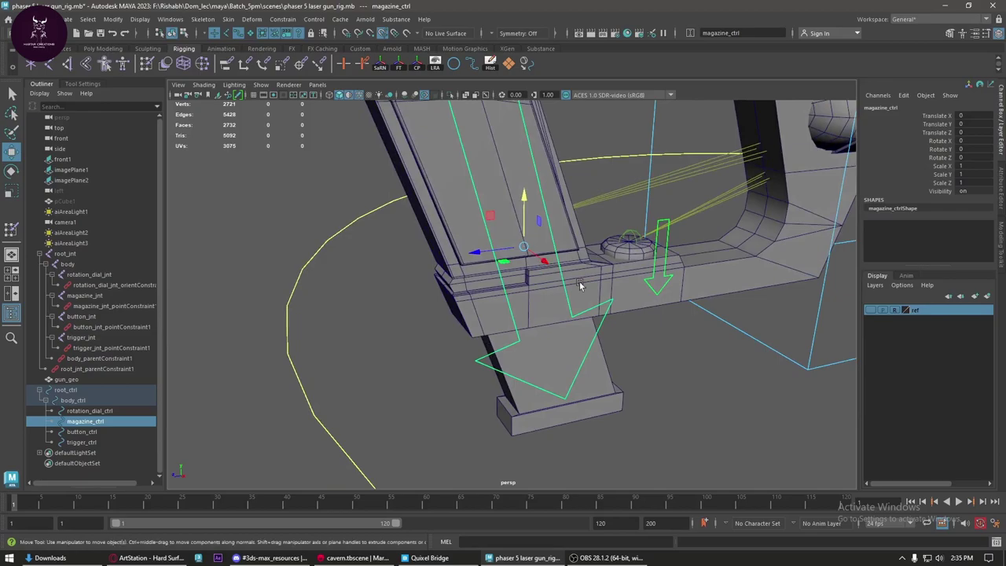
key(space)
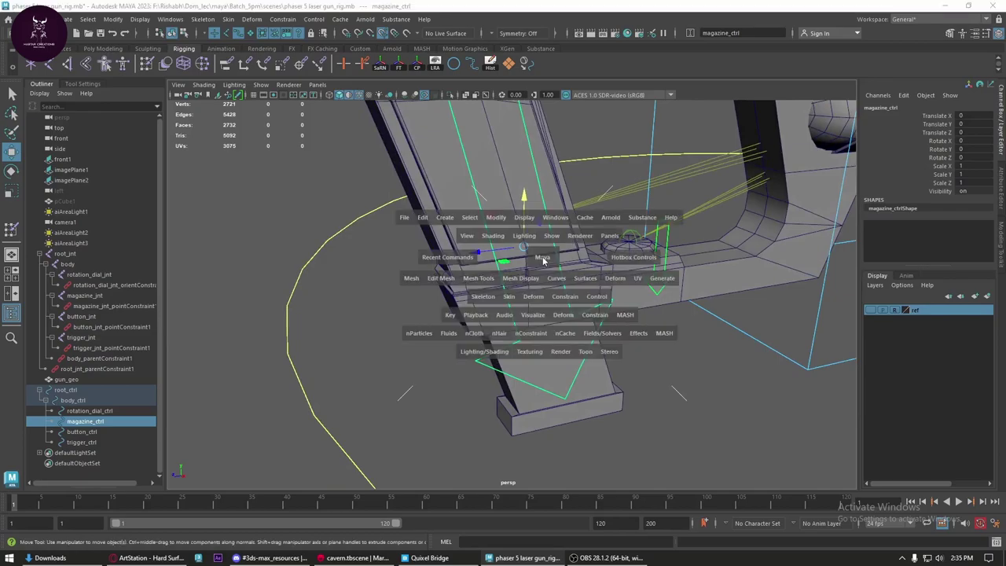
drag(582, 264, 396, 269)
alt+middle_drag(396, 269, 461, 231)
scroll(464, 232, up, 3)
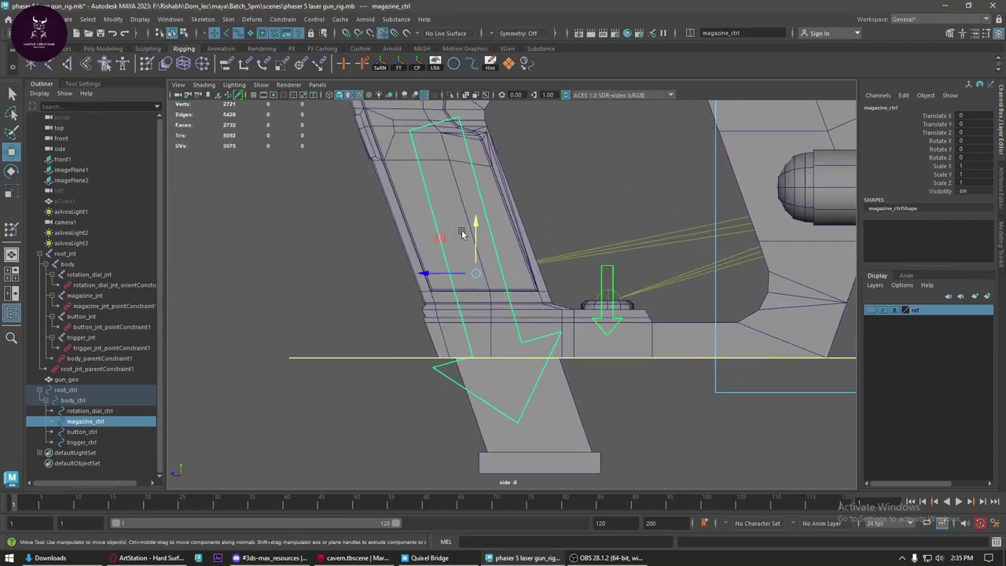
scroll(472, 270, up, 3)
- Tilt magazine_ctrl's pivot to the magazine slant, testing rotate and move and undoing each
key(e)
drag(492, 242, 492, 227)
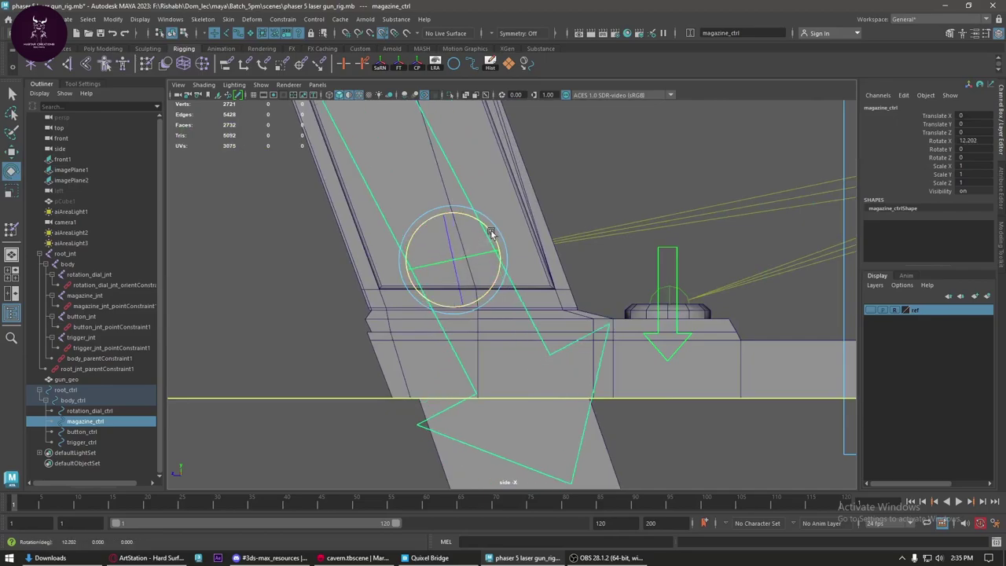
key(ctrl+z)
key(d)
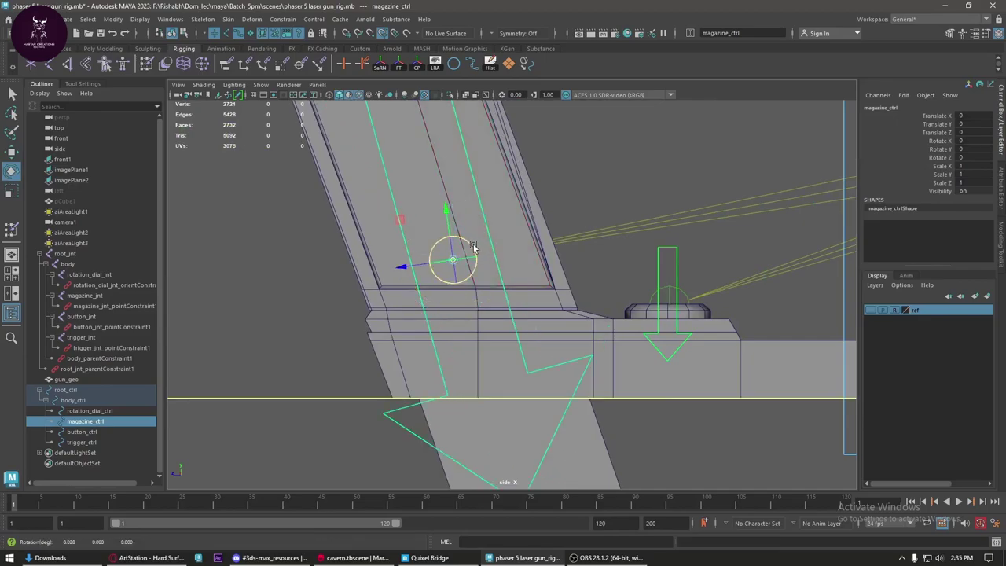
drag(475, 252, 474, 245)
key(w)
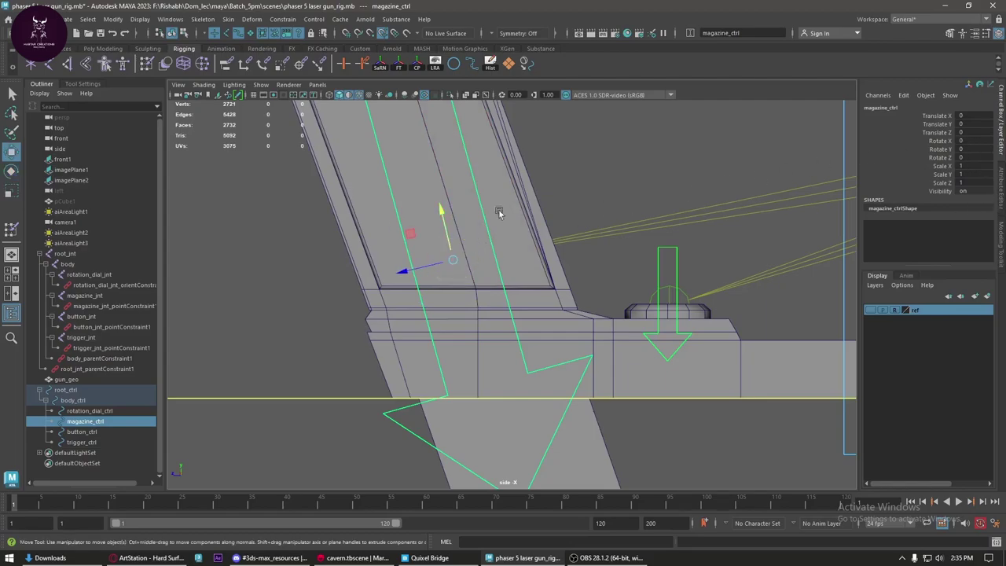
drag(440, 217, 472, 311)
key(ctrl+z)
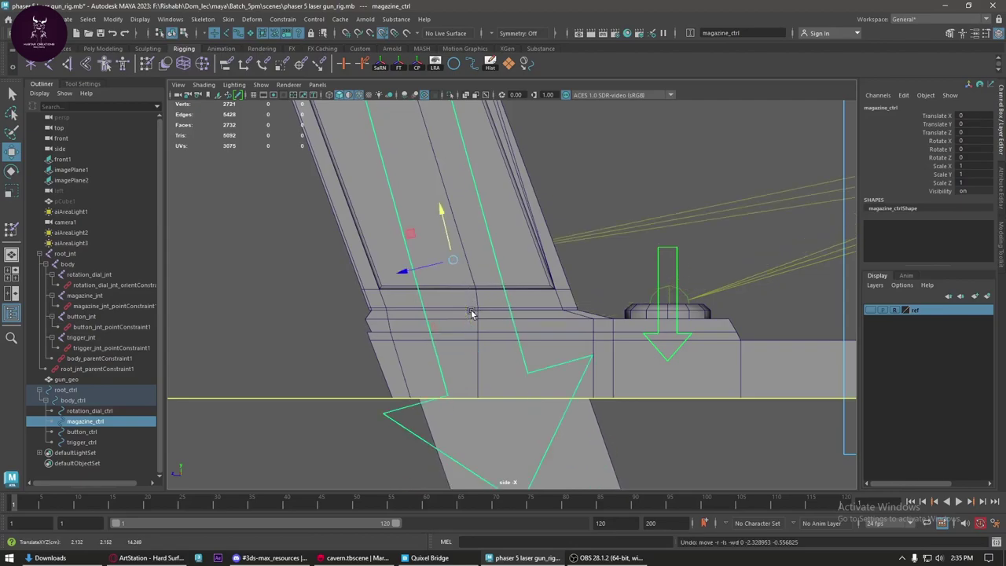
- Lock and hide magazine_ctrl's Translate X, rotate and scale channels
click(937, 117)
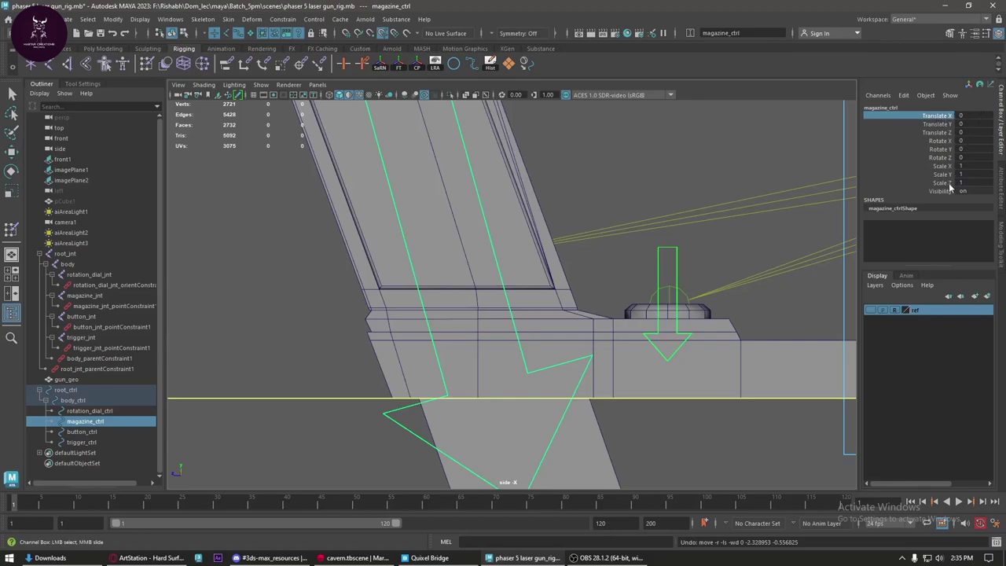
shift+click(949, 183)
ctrl+click(948, 124)
ctrl+click(949, 132)
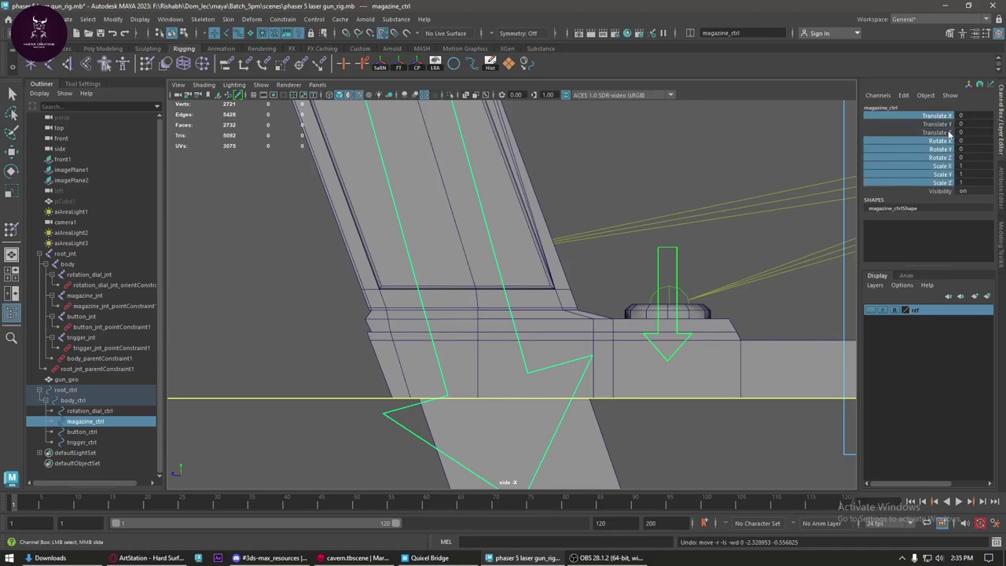
right_click(924, 173)
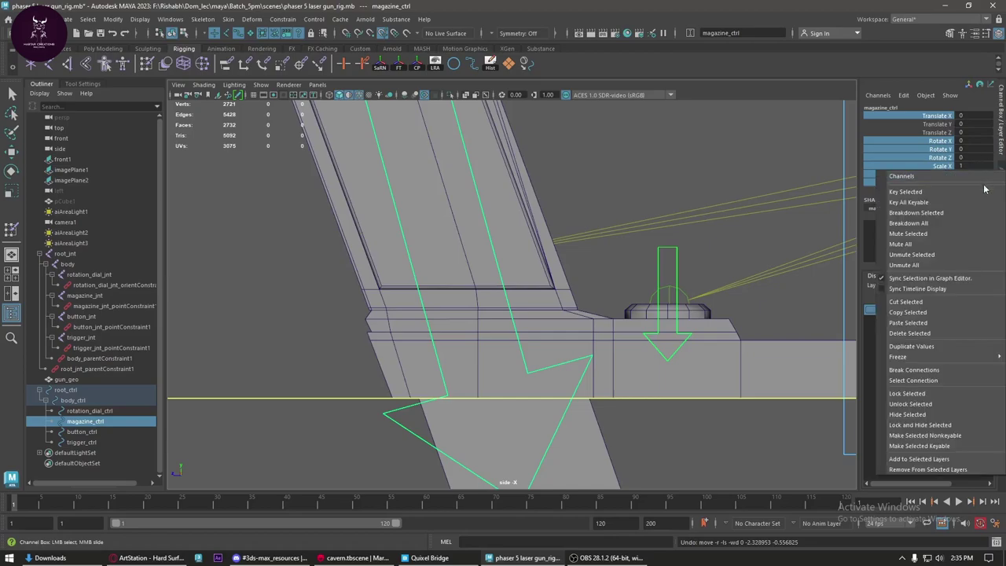
click(950, 425)
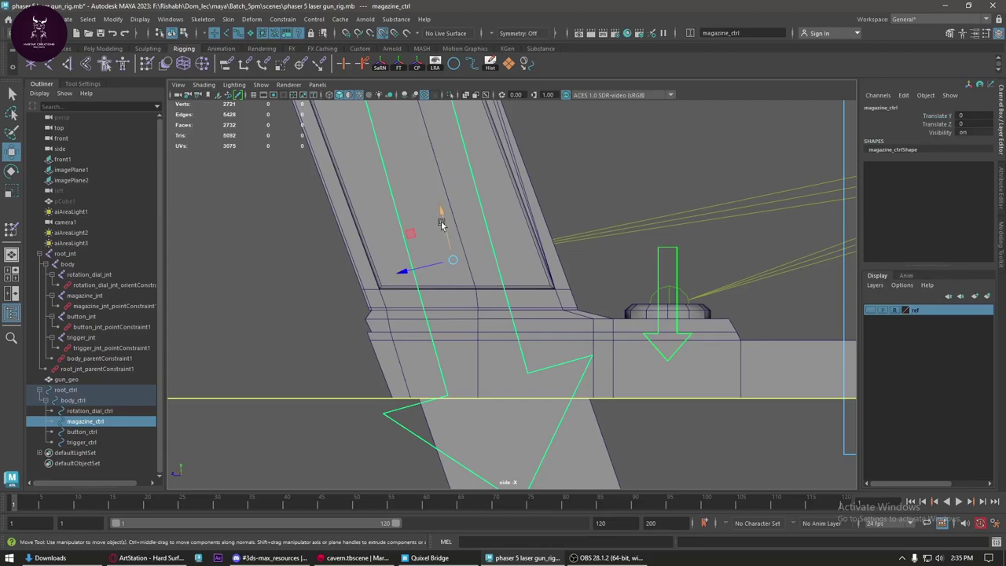
- Enable Translate Y and Z min and max limits, set to -1 and 0
key(ctrl+a)
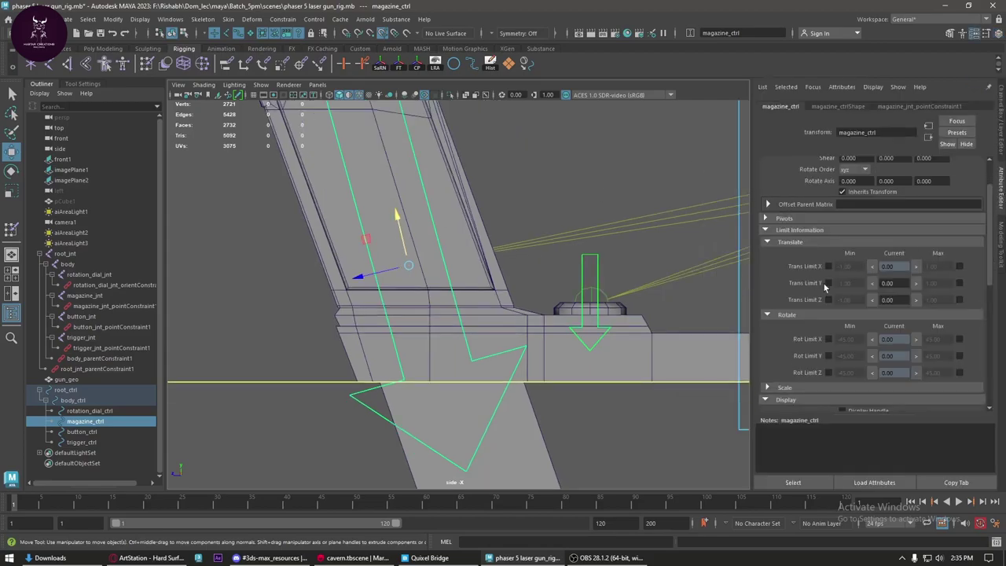
click(828, 282)
click(827, 299)
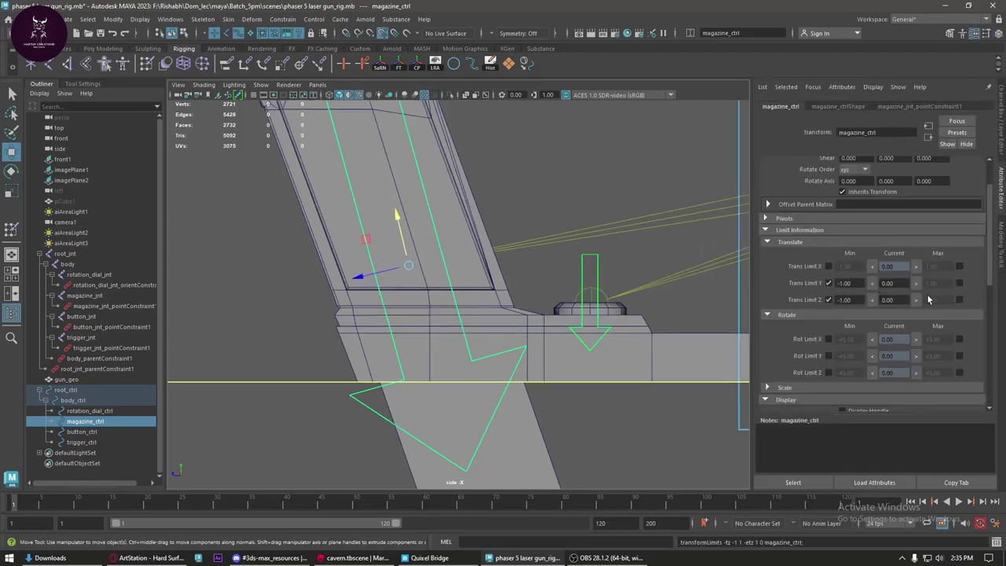
click(959, 282)
click(959, 300)
double_click(932, 283)
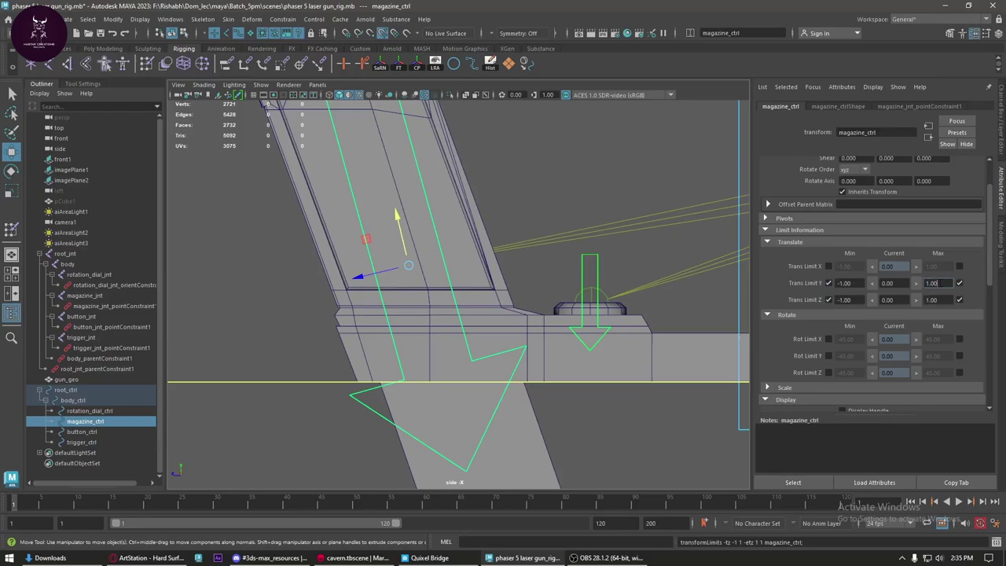
double_click(932, 299)
double_click(931, 283)
- Test-slide magazine_ctrl down and back up, then undo the move
key(ctrl+a)
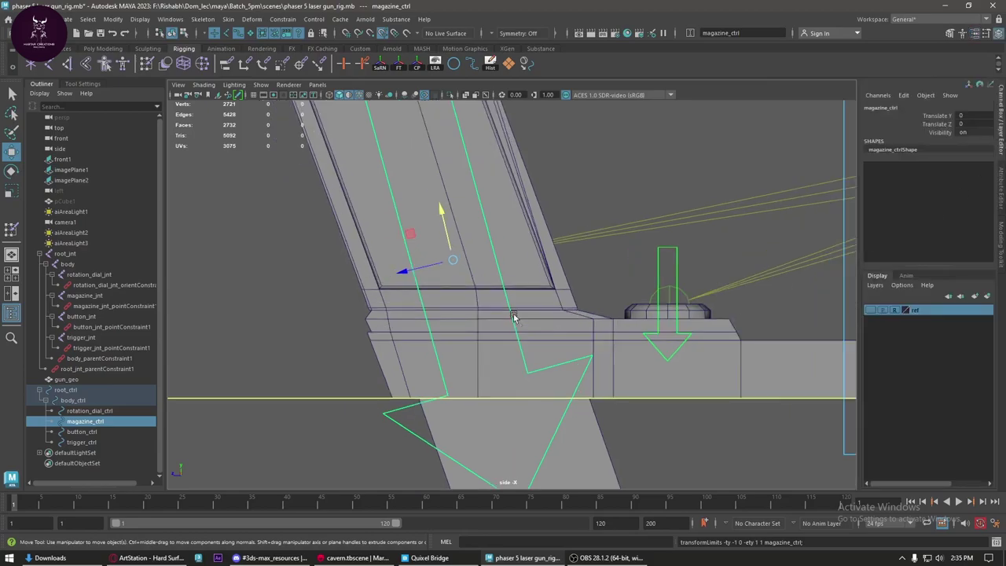
scroll(421, 253, down, 2)
drag(467, 243, 495, 378)
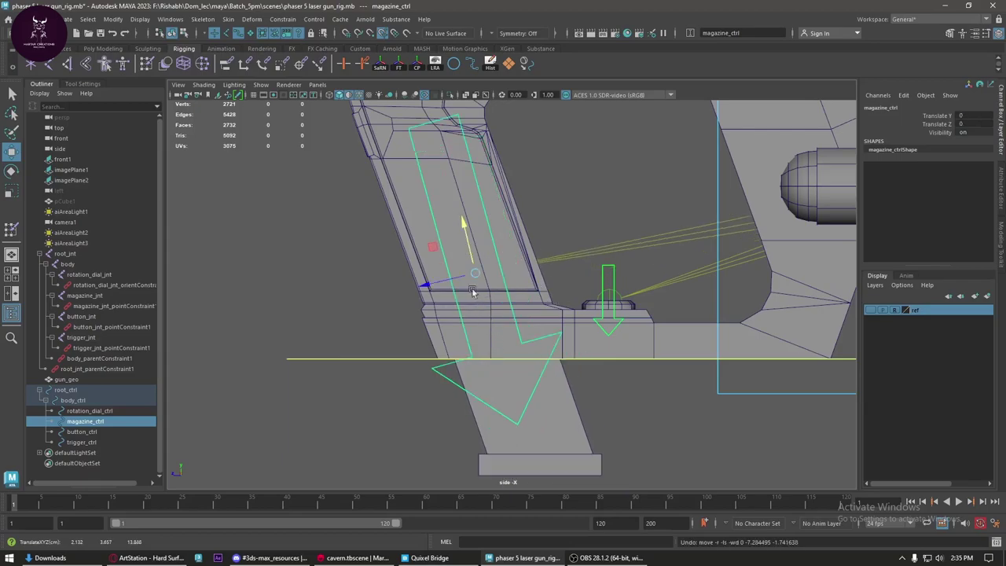
mouse_move(449, 325)
mouse_down()
mouse_move(414, 291)
mouse_move(360, 314)
mouse_up()
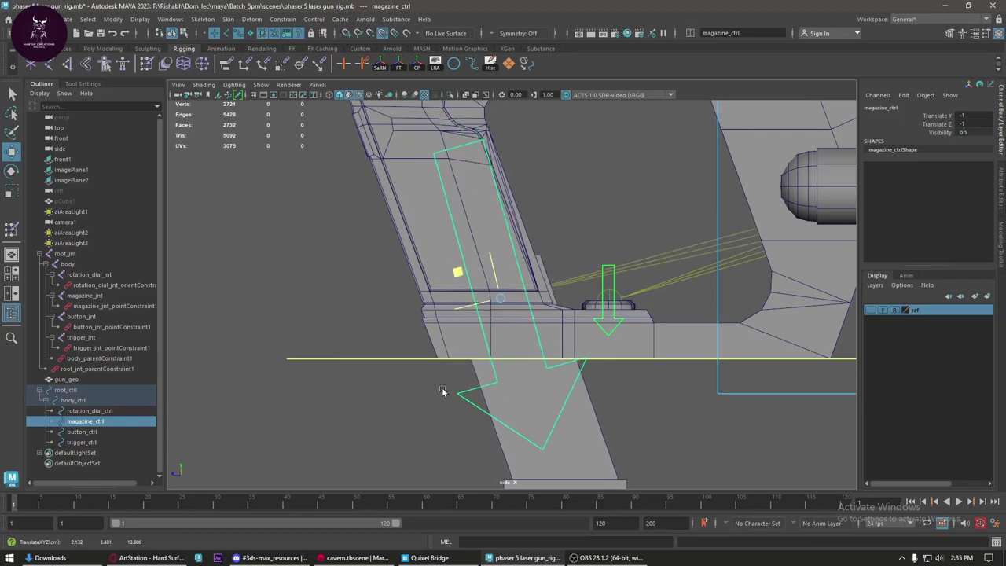
key(ctrl+z)
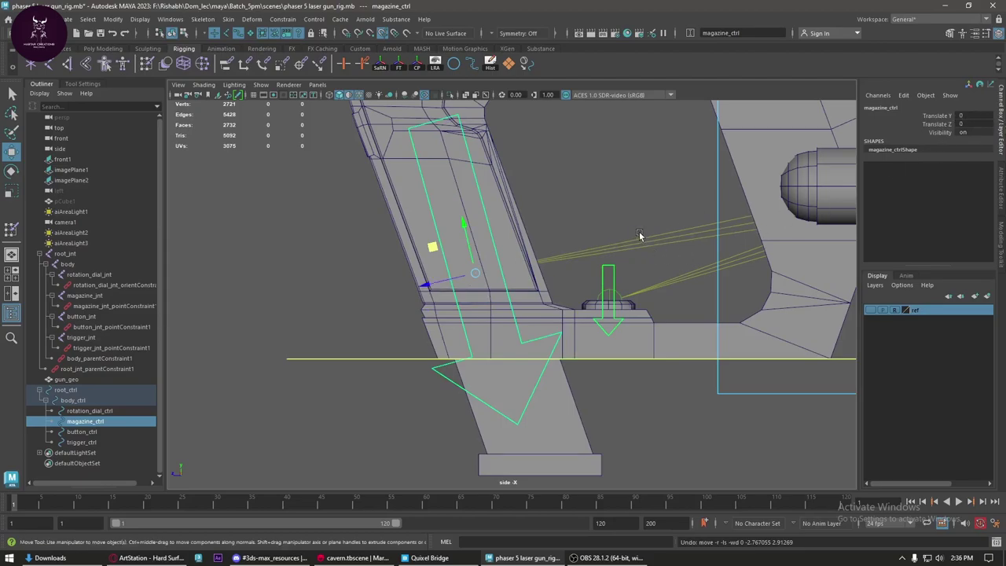
- Open the Channel Box Edit menu for magazine_ctrl's channels
click(932, 96)
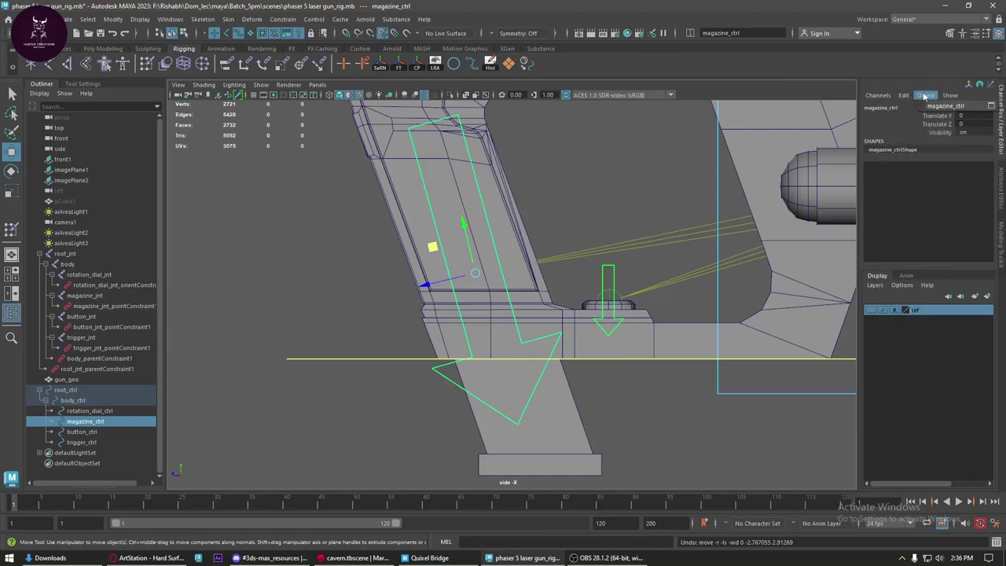
click(973, 107)
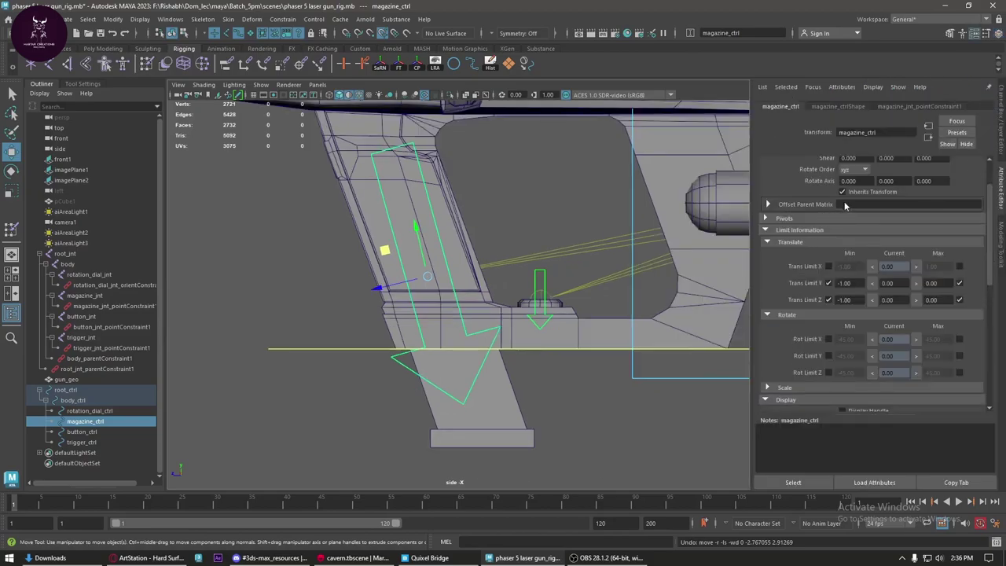
click(1004, 135)
click(904, 95)
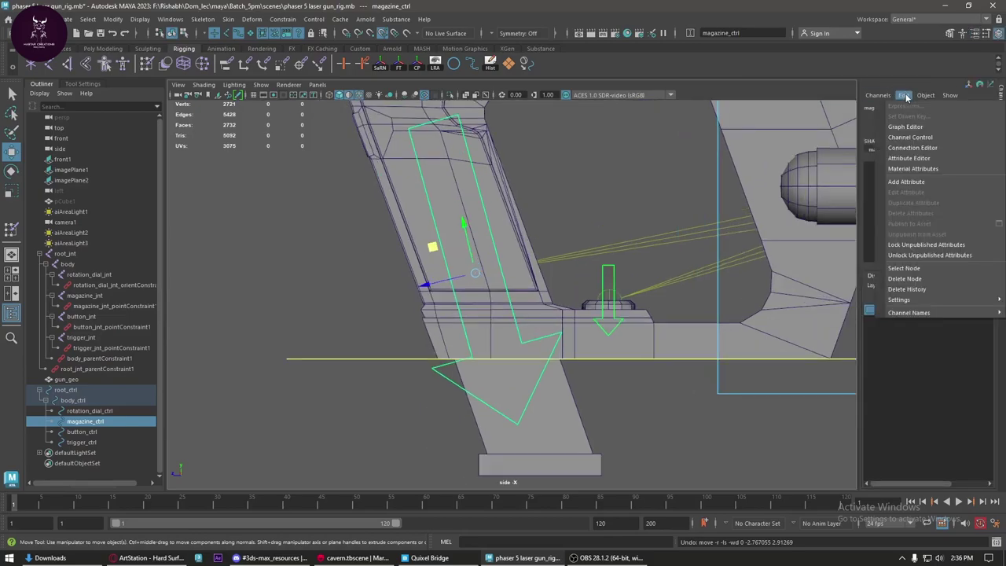
- In Channel Control, move Translate X from Nonkeyable Hidden to Keyable
click(913, 147)
click(596, 191)
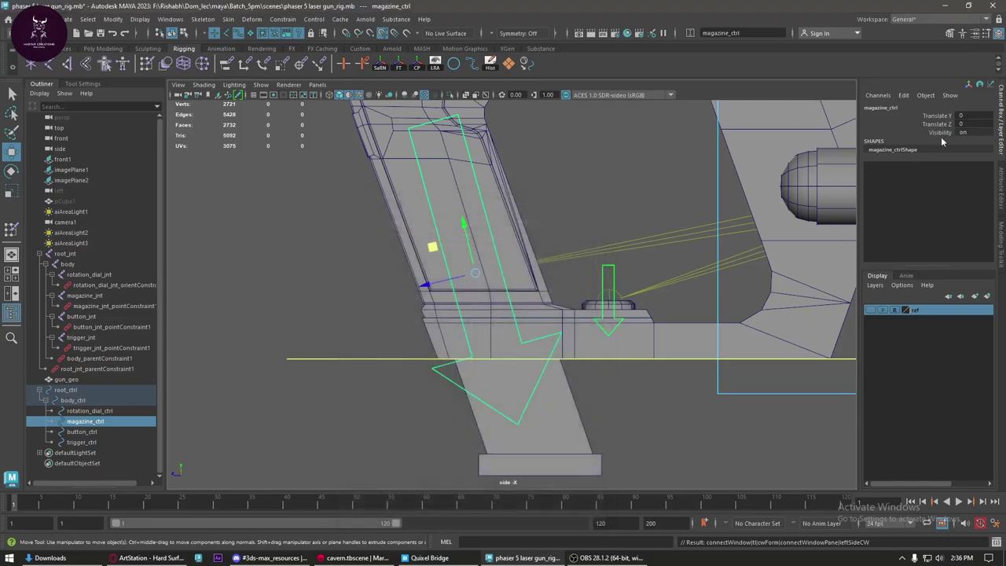
click(904, 95)
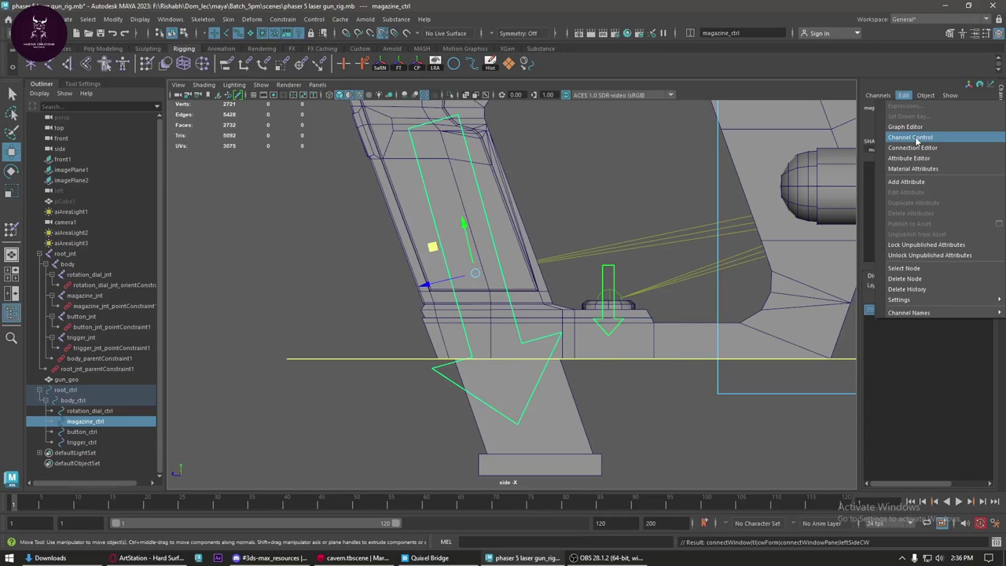
click(910, 137)
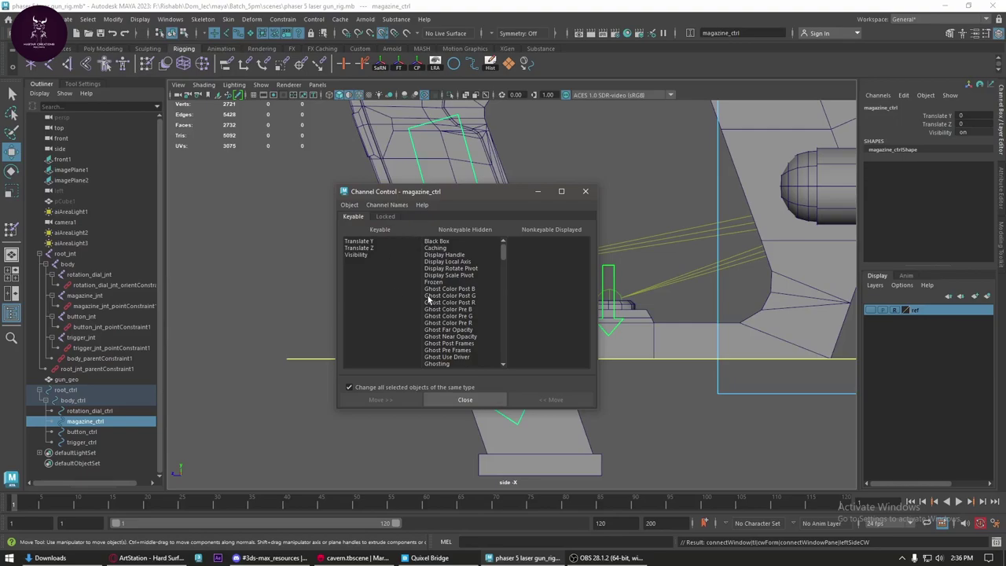
scroll(446, 305, down, 5)
scroll(456, 321, down, 5)
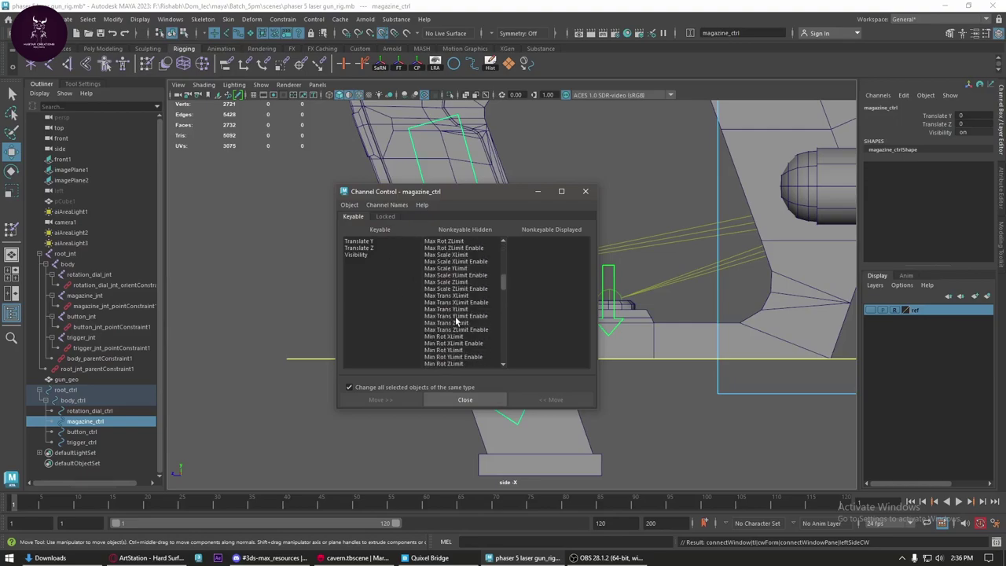
scroll(456, 321, down, 5)
scroll(460, 321, down, 5)
scroll(460, 321, down, 5)
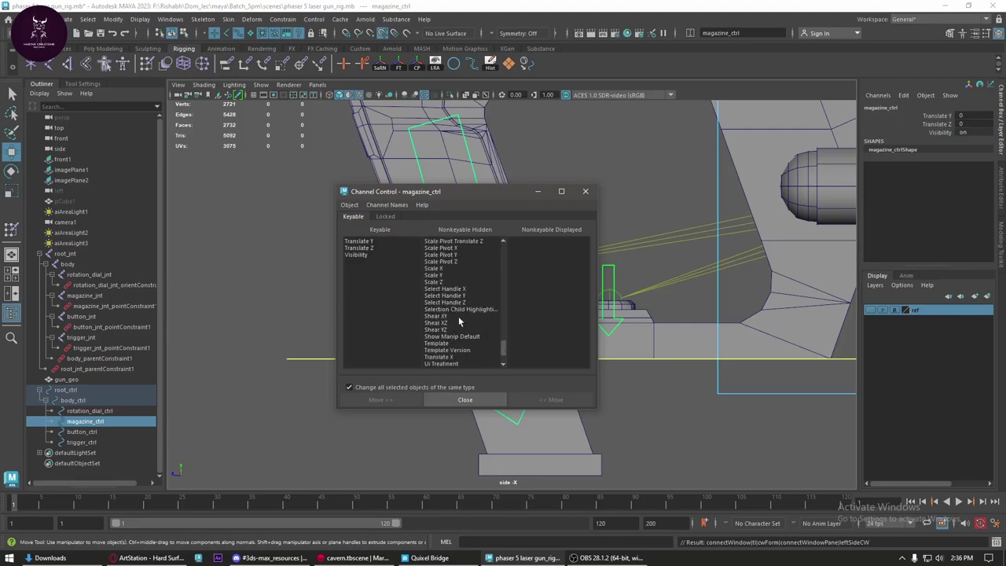
scroll(462, 337, down, 2)
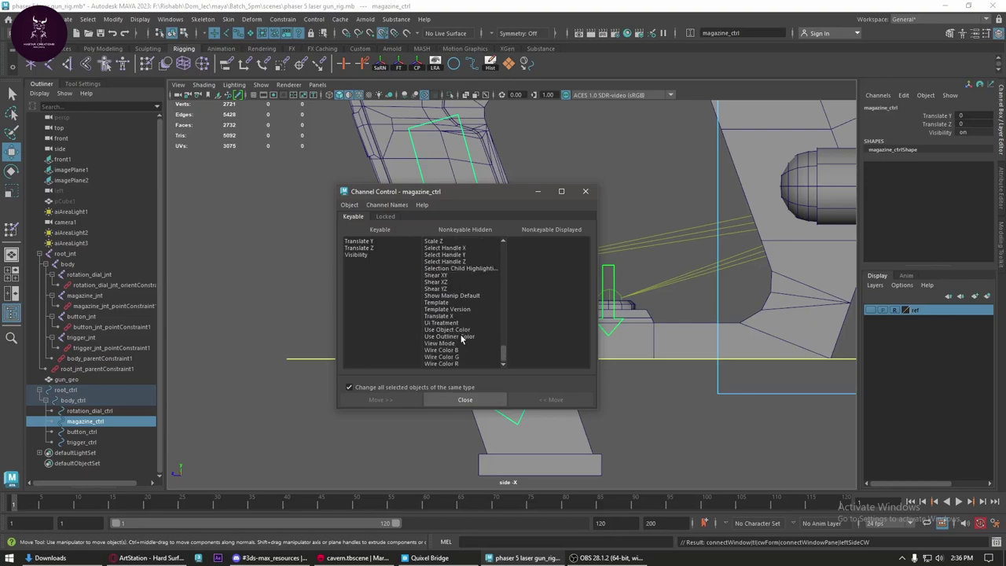
click(451, 316)
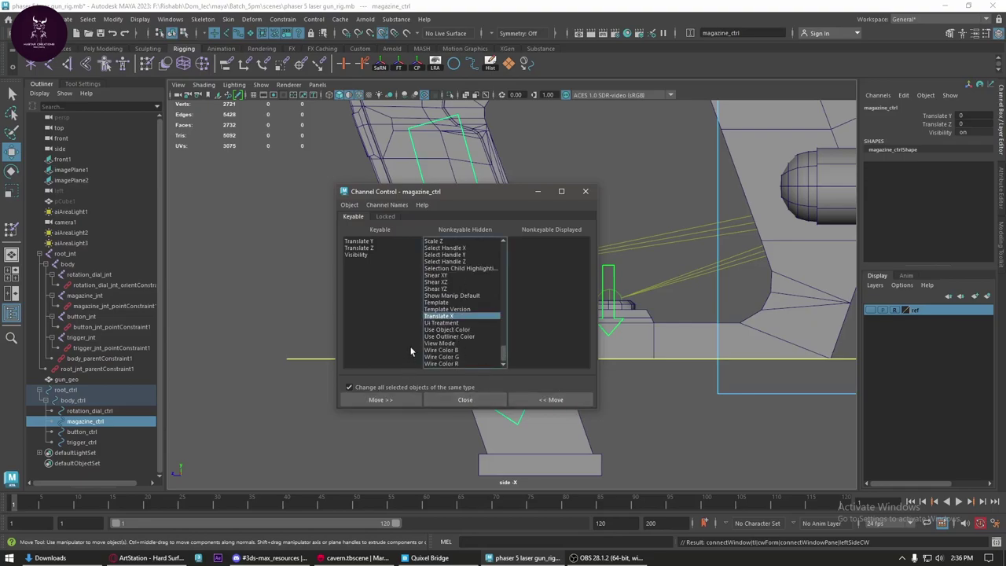
click(548, 399)
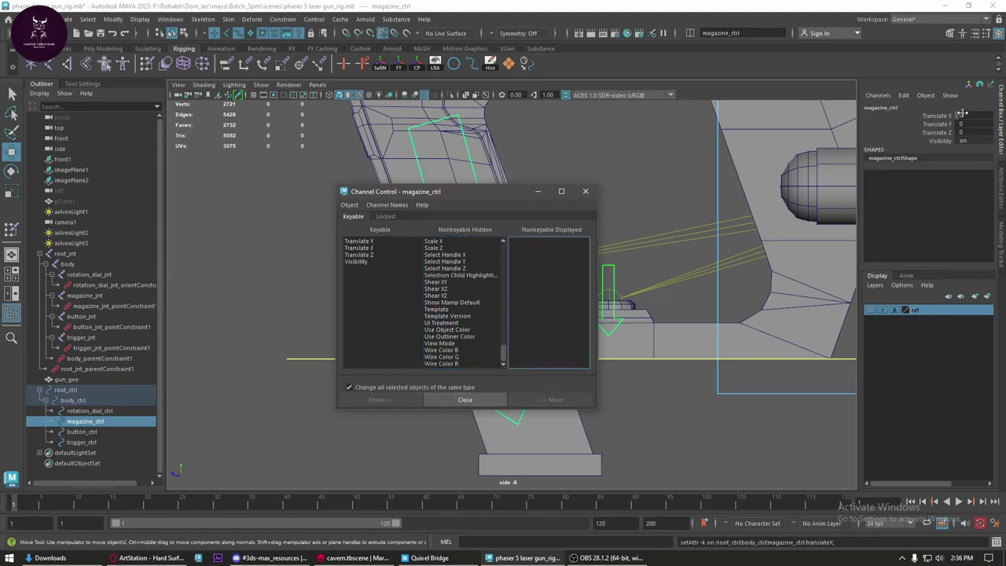
- Unlock Translate X on the Locked tab and close Channel Control
click(387, 216)
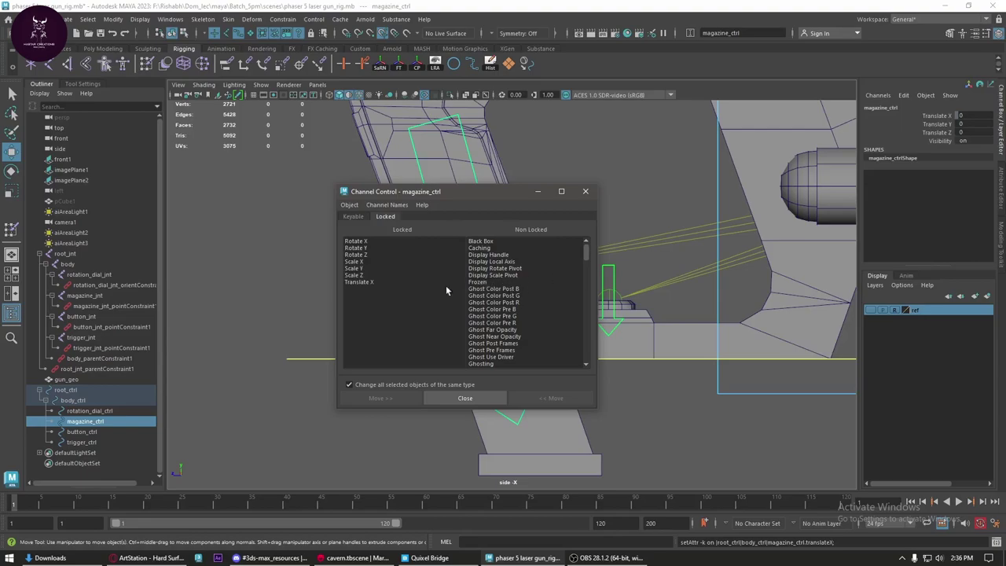
click(374, 281)
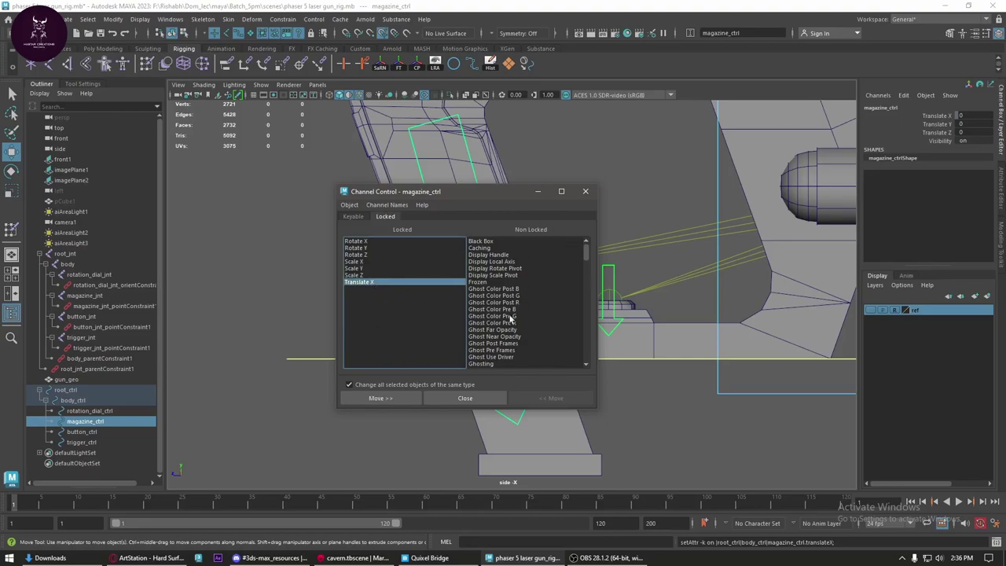
click(388, 399)
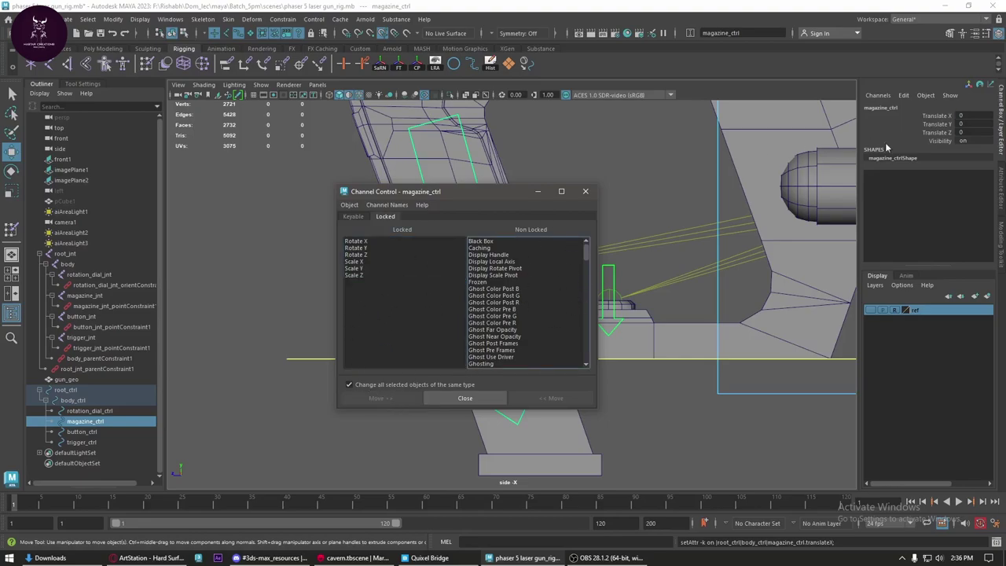
click(586, 193)
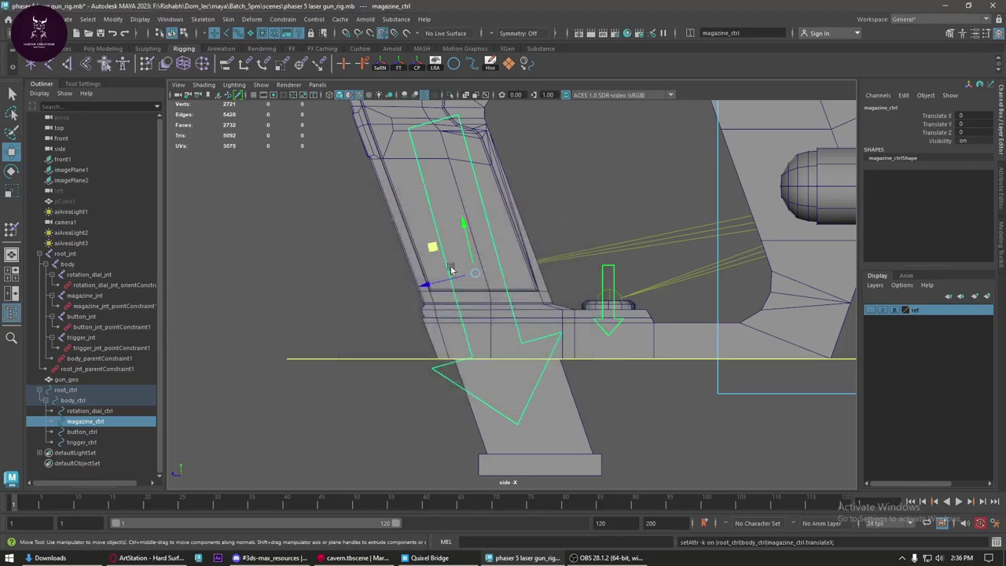
- Set magazine_ctrl's Translate Y and Z minimum limits to -30
mouse_move(462, 240)
mouse_down()
mouse_move(472, 330)
mouse_move(446, 405)
mouse_move(494, 274)
mouse_move(360, 354)
mouse_up()
click(1002, 199)
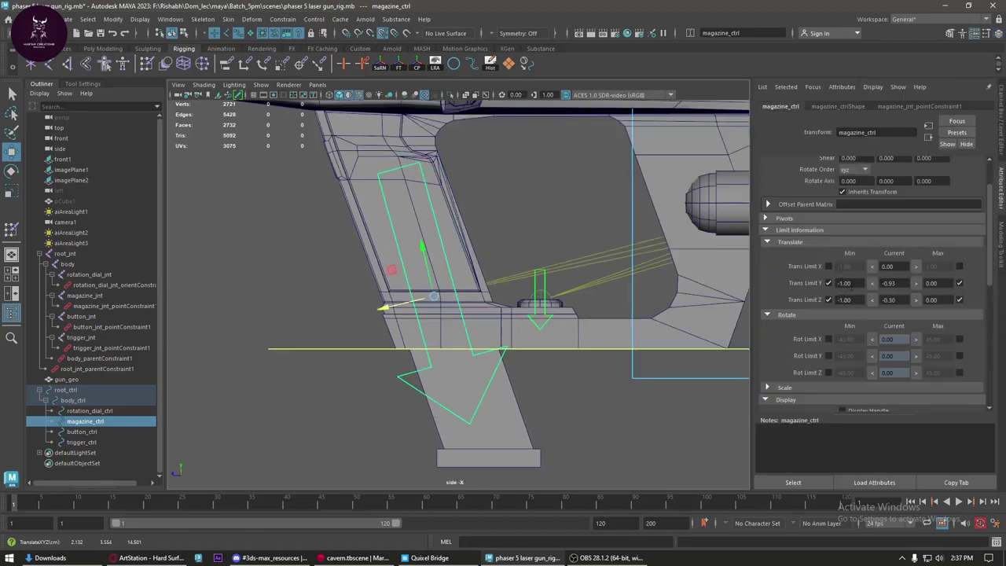
click(846, 283)
text(0)
key(Tab)
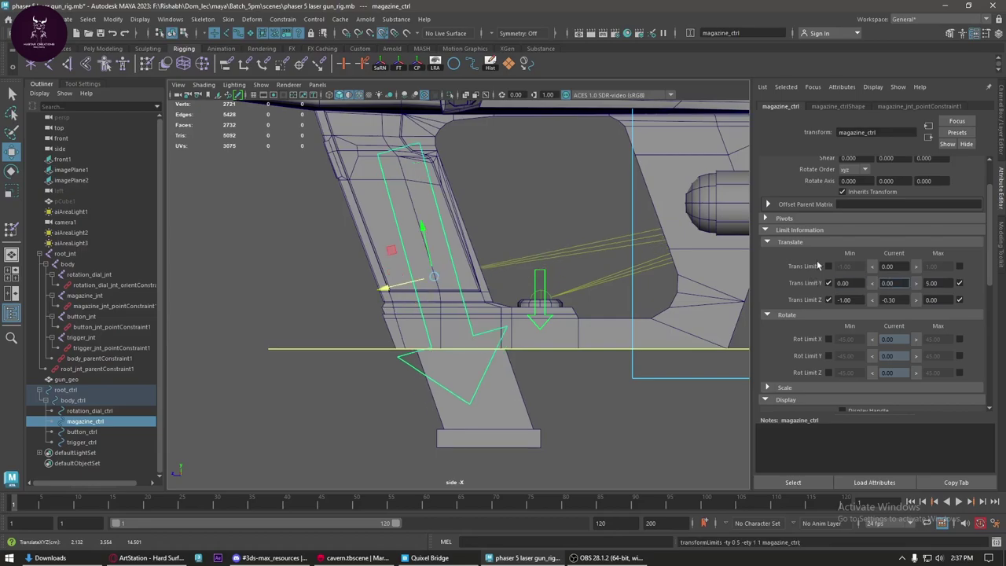
click(842, 285)
text(5)
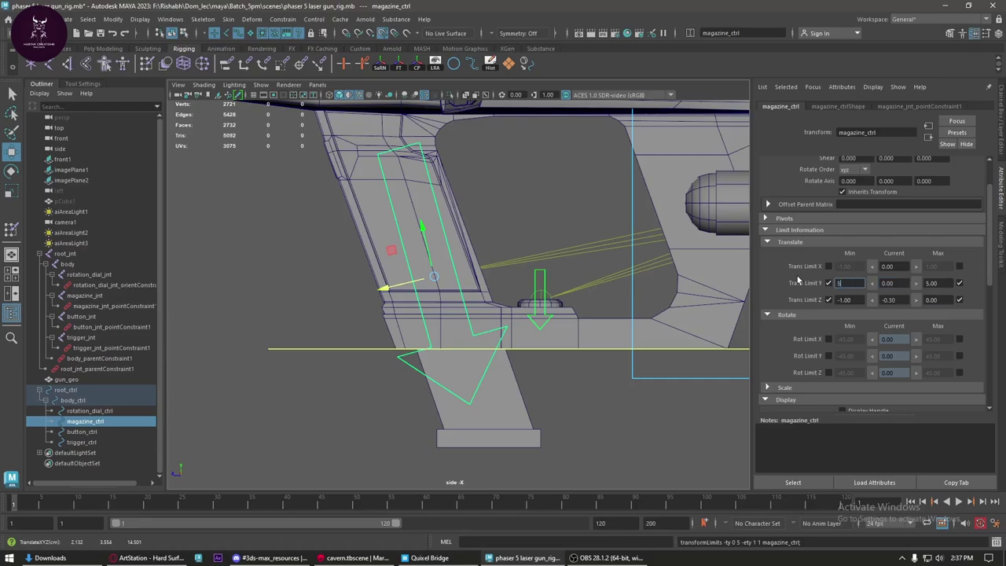
key(Return)
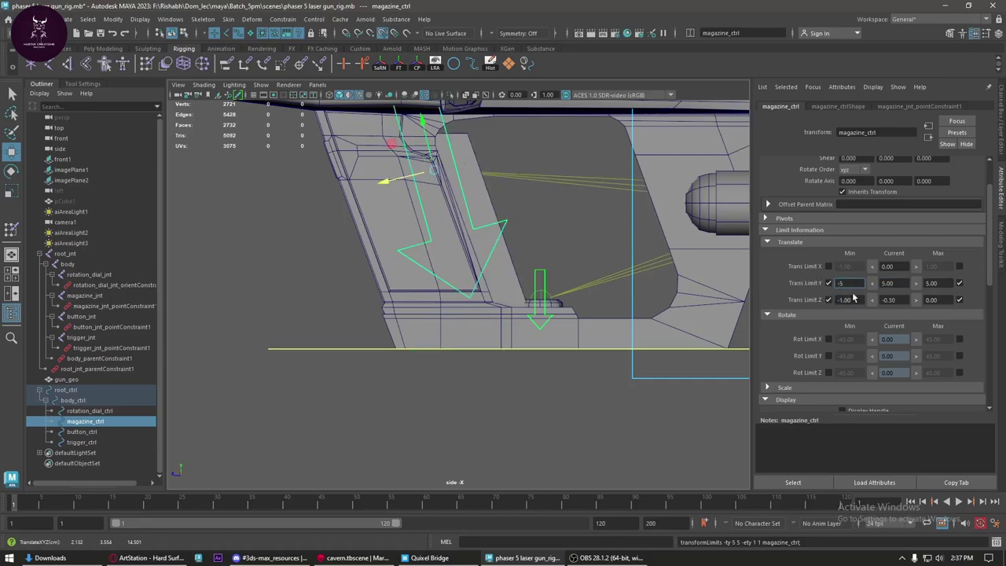
click(855, 299)
text(-5)
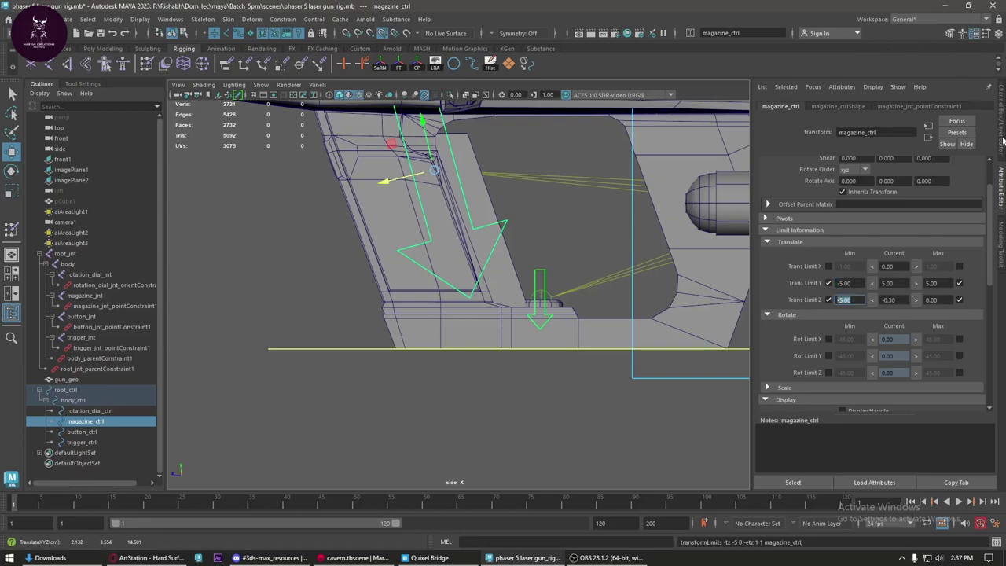
- Set the Translate Y and Z maximum limits to 0 and test the magazine's slide
click(932, 283)
text(0)
key(Return)
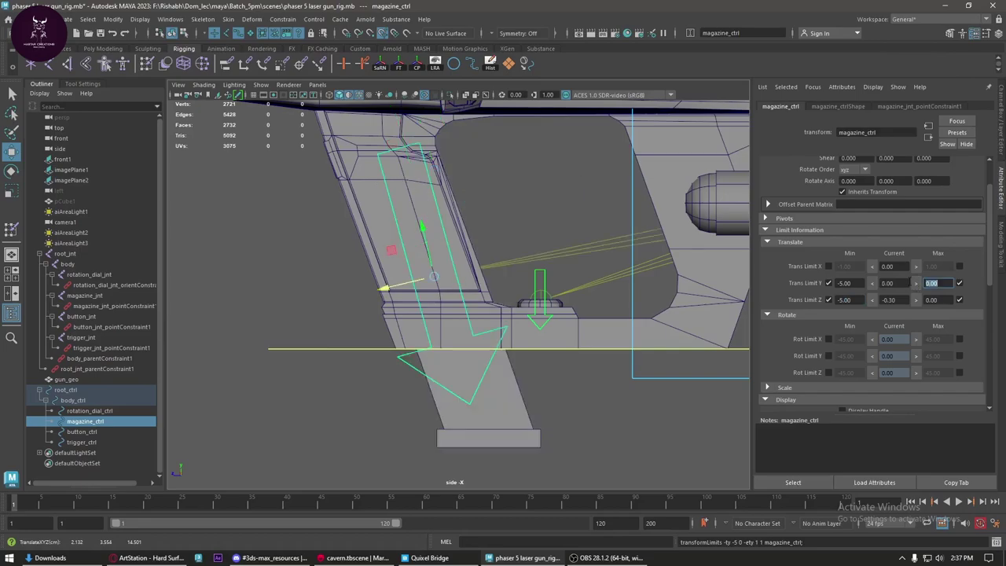
drag(425, 242, 446, 451)
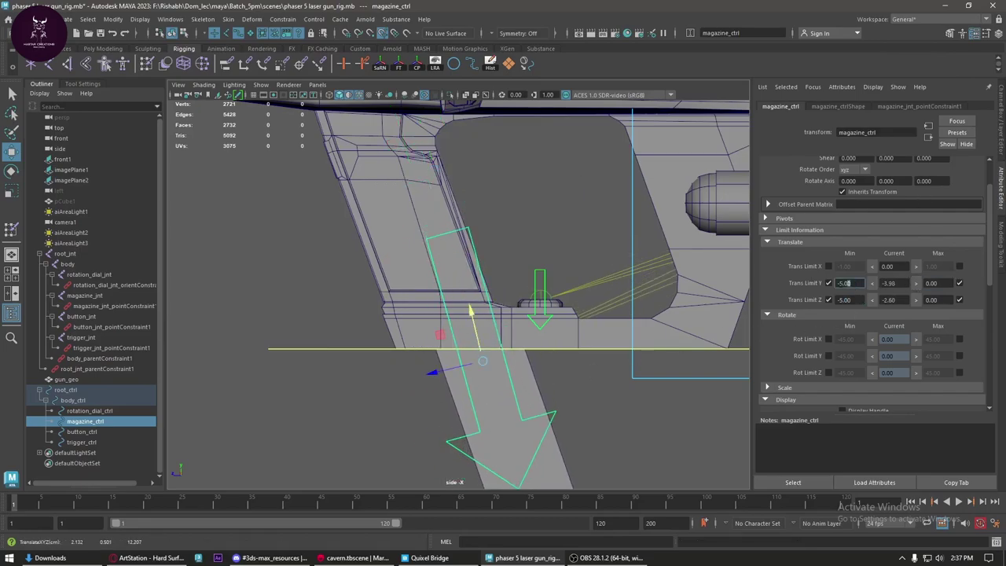
click(850, 283)
text(30)
key(Tab)
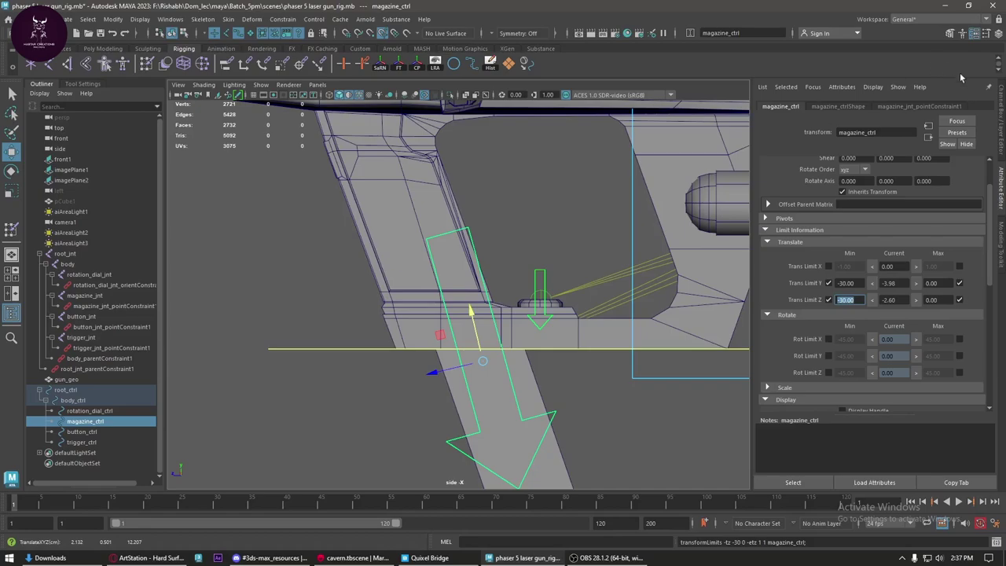
click(1003, 126)
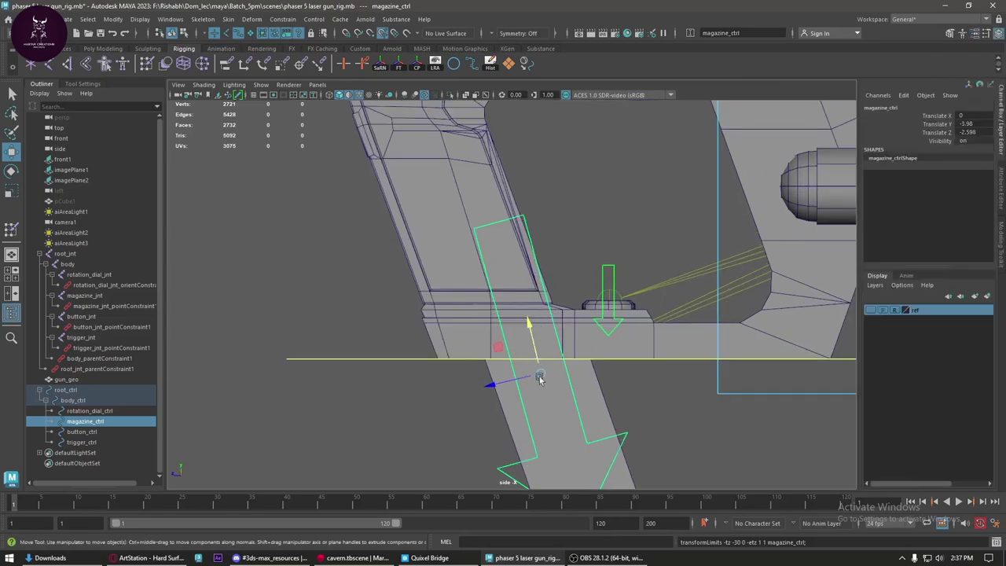
- Test-slide the magazine and set its Translate X to 0
mouse_move(500, 348)
mouse_down()
mouse_move(557, 471)
mouse_move(480, 289)
mouse_move(528, 435)
mouse_move(541, 464)
mouse_move(461, 261)
mouse_move(535, 456)
mouse_move(487, 300)
mouse_up()
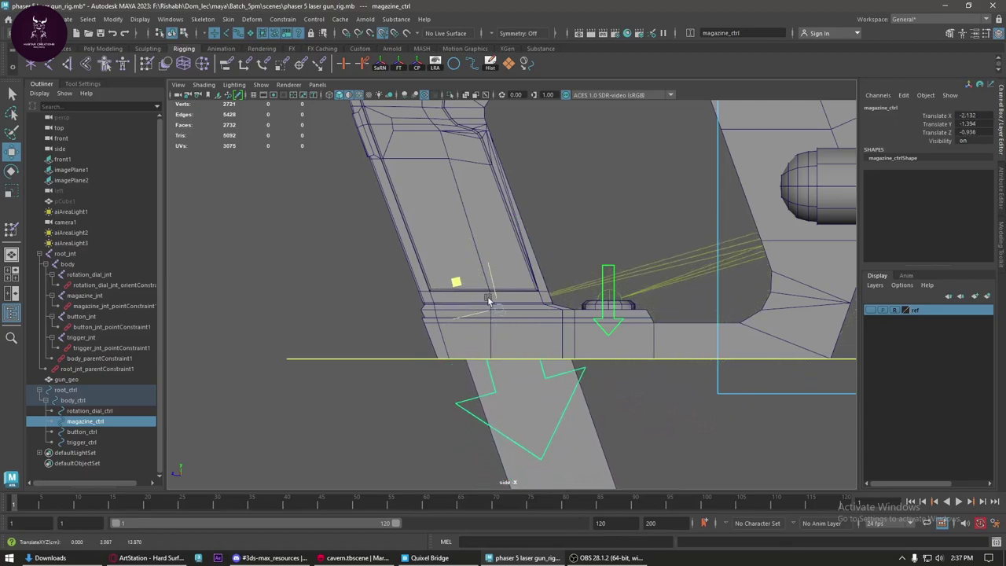
click(980, 115)
text(0)
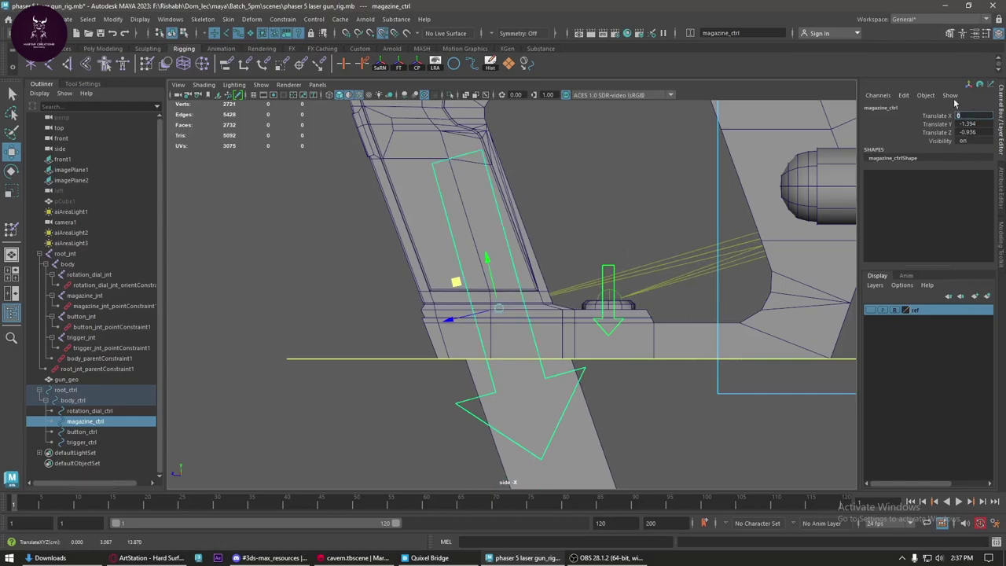
mouse_move(488, 263)
mouse_down()
mouse_move(530, 440)
mouse_move(433, 176)
mouse_move(482, 221)
mouse_move(440, 239)
mouse_up()
drag(449, 285, 432, 283)
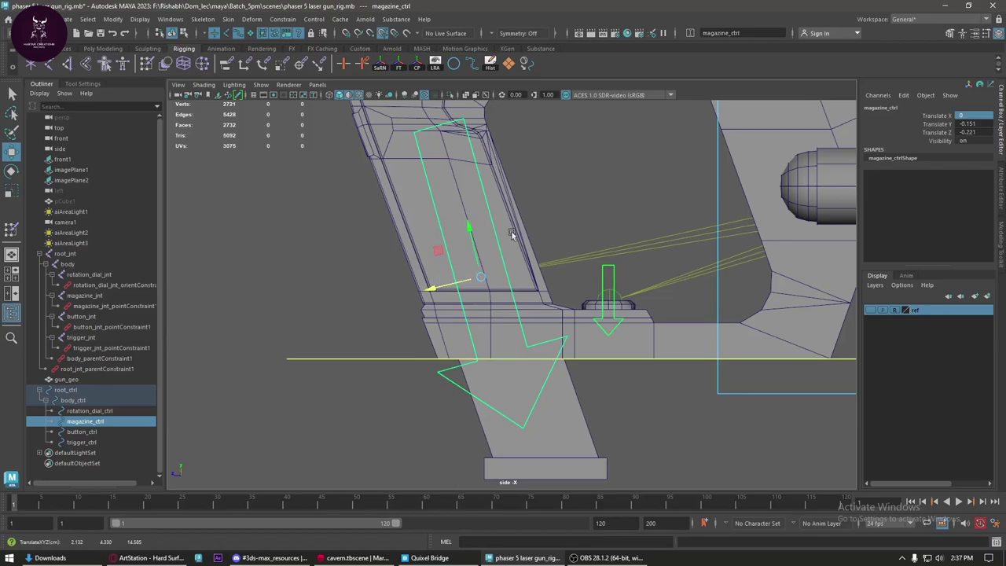
- Hide Translate X again, reset Translate Y and Z to 0, and deselect
click(947, 118)
right_click(947, 118)
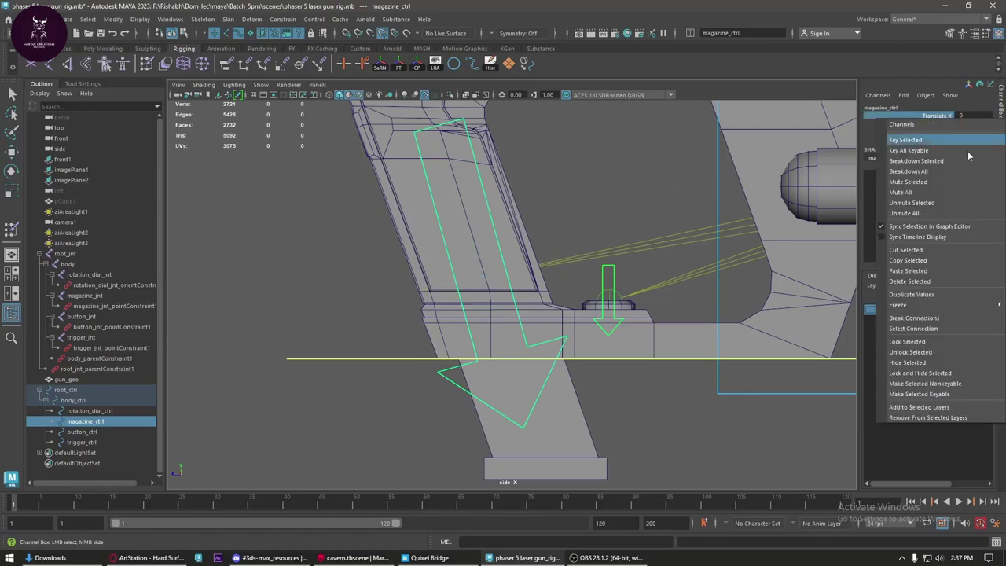
click(948, 374)
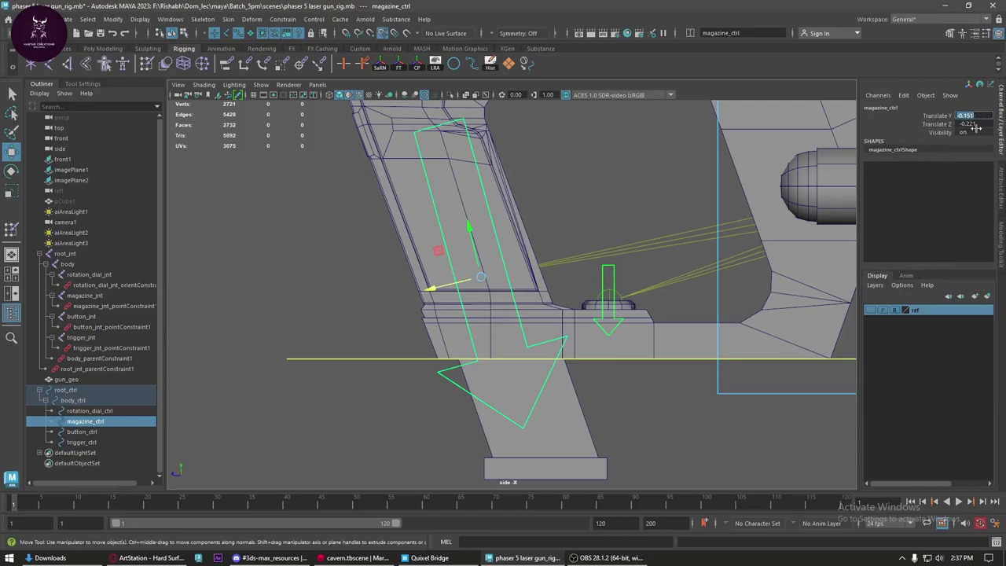
text(0)
key(Return)
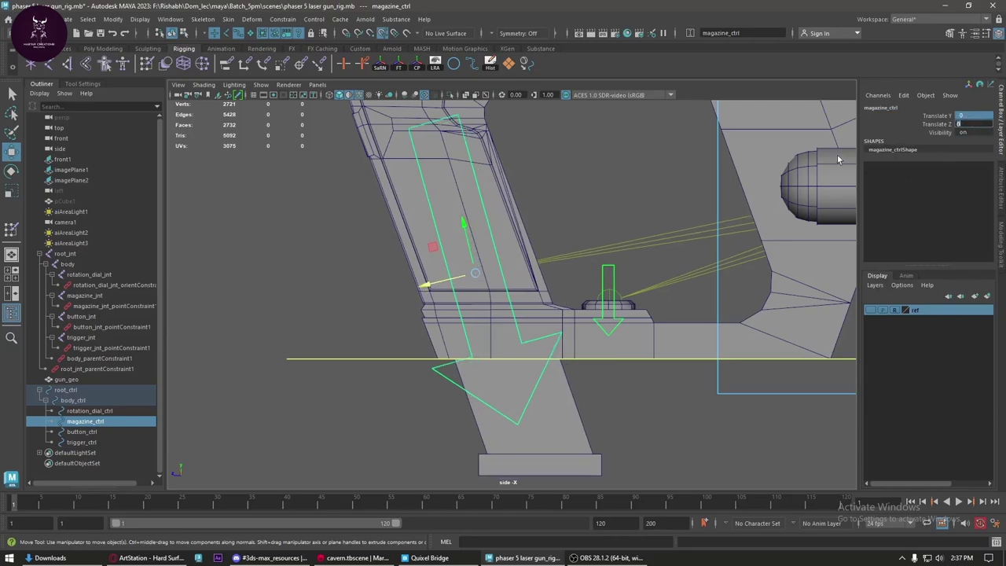
click(586, 202)
scroll(588, 196, down, 3)
alt+middle_drag(575, 245, 551, 381)
scroll(527, 206, up, 2)
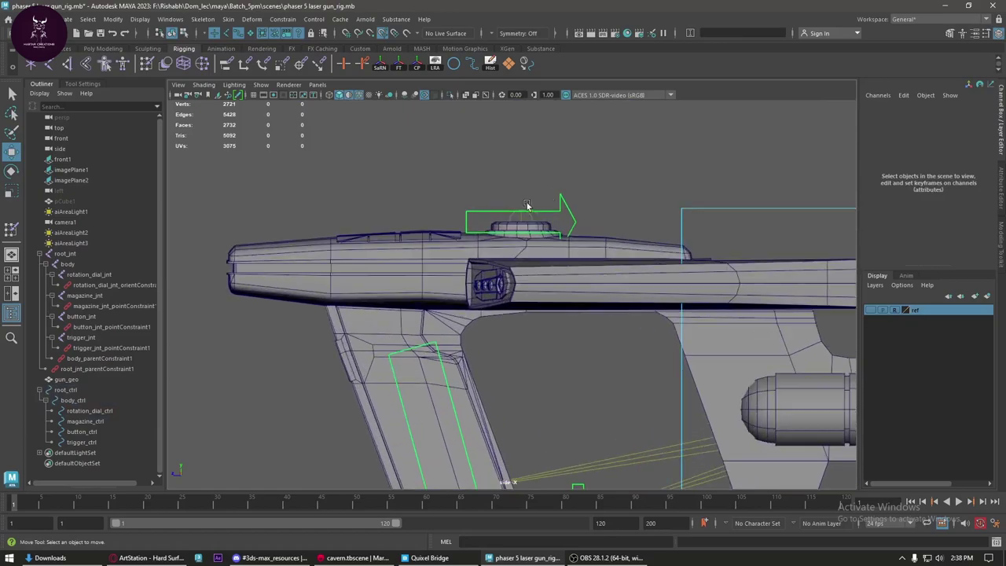
- Select rotation_dial_ctrl and frame the dial in the perspective view
click(561, 208)
key(space)
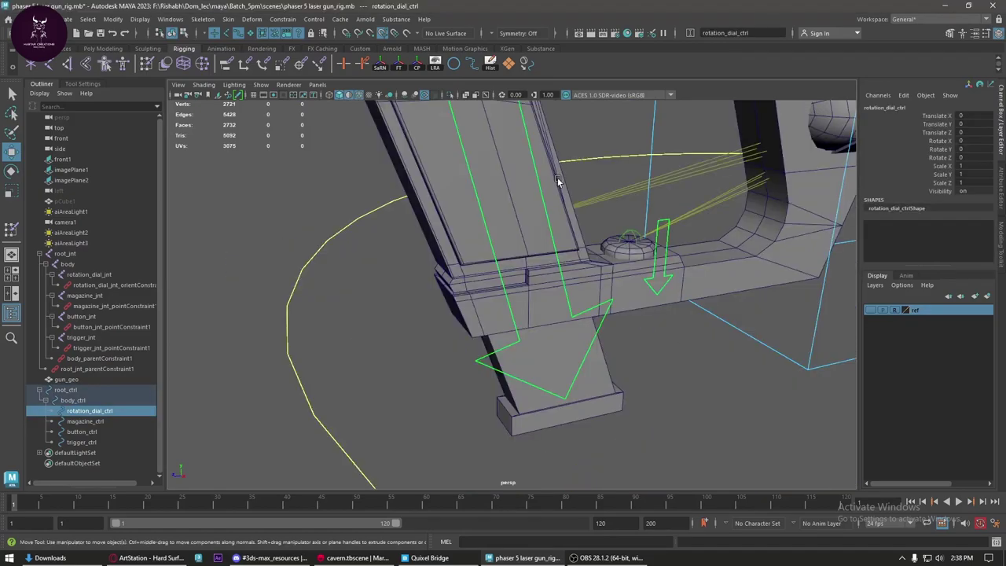
scroll(593, 240, down, 3)
alt+drag(594, 240, 621, 228)
scroll(622, 220, up, 3)
key(space)
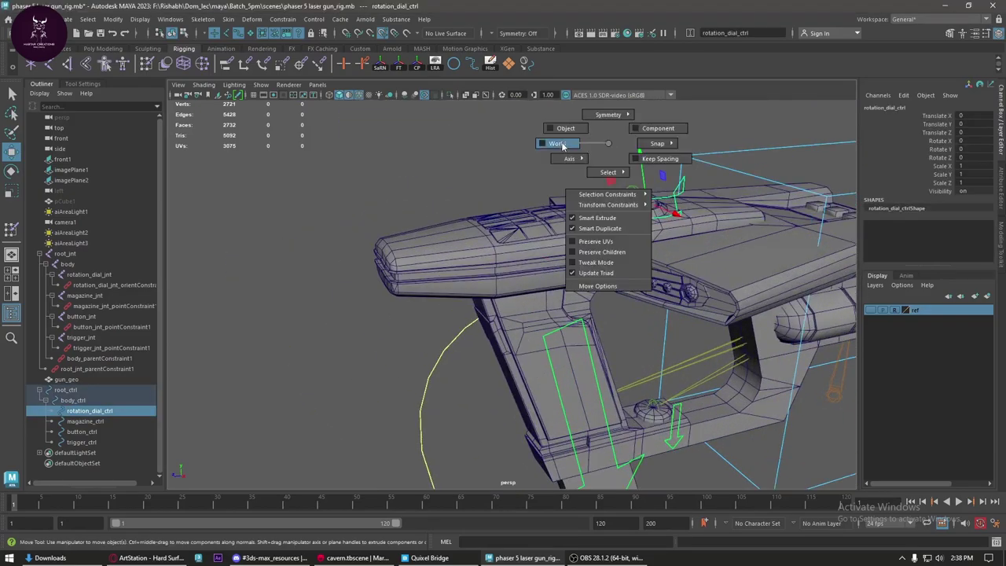
alt+middle_drag(621, 212, 680, 218)
mouse_move(681, 218)
alt+mouse_down()
mouse_move(597, 307)
mouse_move(666, 315)
mouse_move(674, 349)
alt+mouse_up()
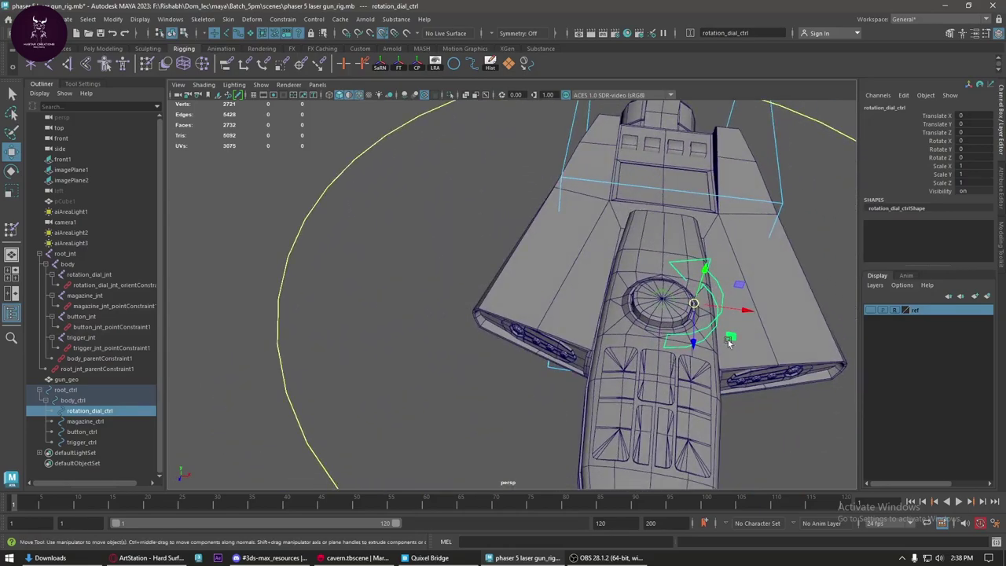
scroll(793, 338, up, 3)
key(f)
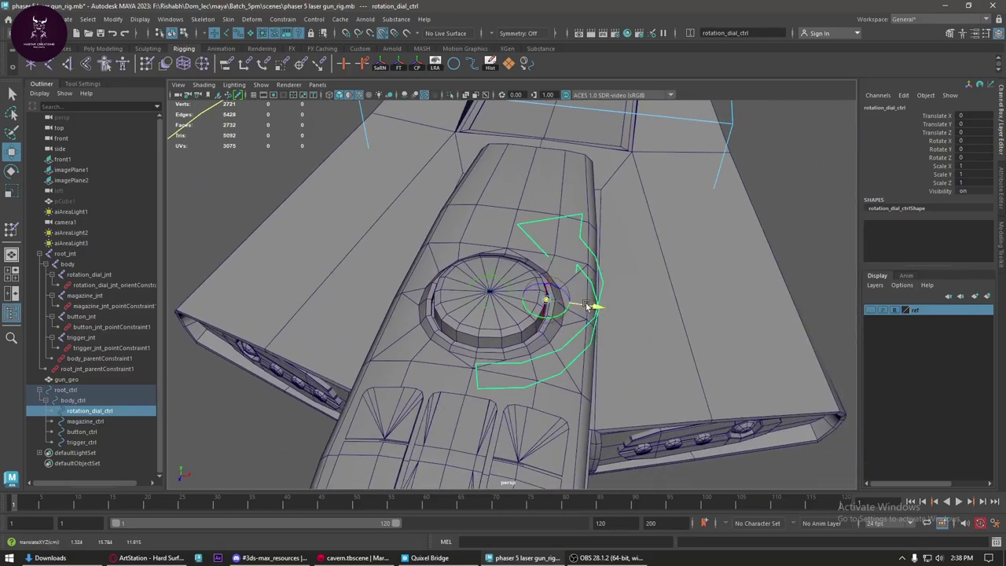
- Test-spin the dial, then lock and hide every channel except Rotate Y and Visibility
key(e)
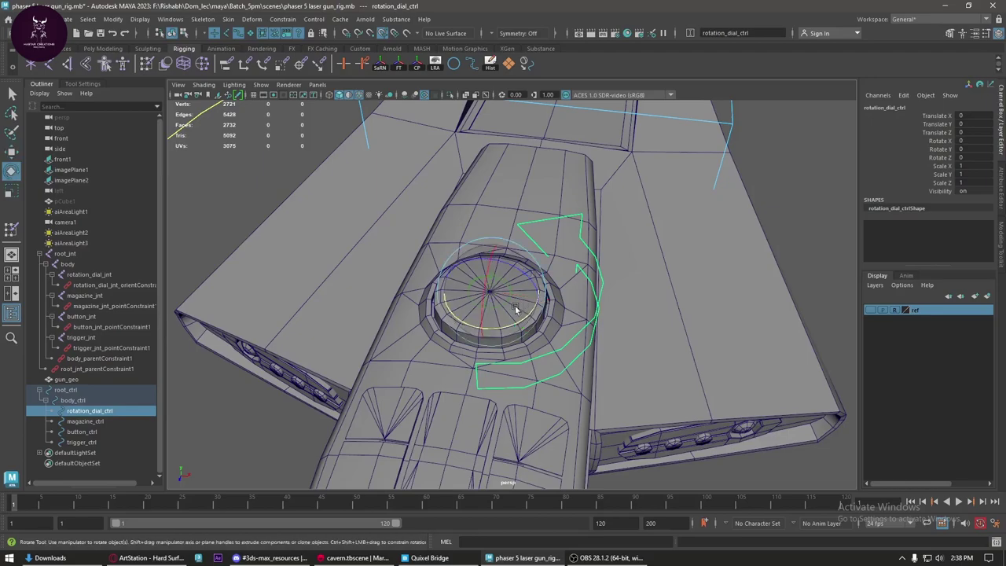
mouse_move(523, 324)
mouse_down()
mouse_move(463, 140)
mouse_move(515, 366)
mouse_move(600, 342)
mouse_move(510, 318)
mouse_move(589, 262)
mouse_up()
key(ctrl+z)
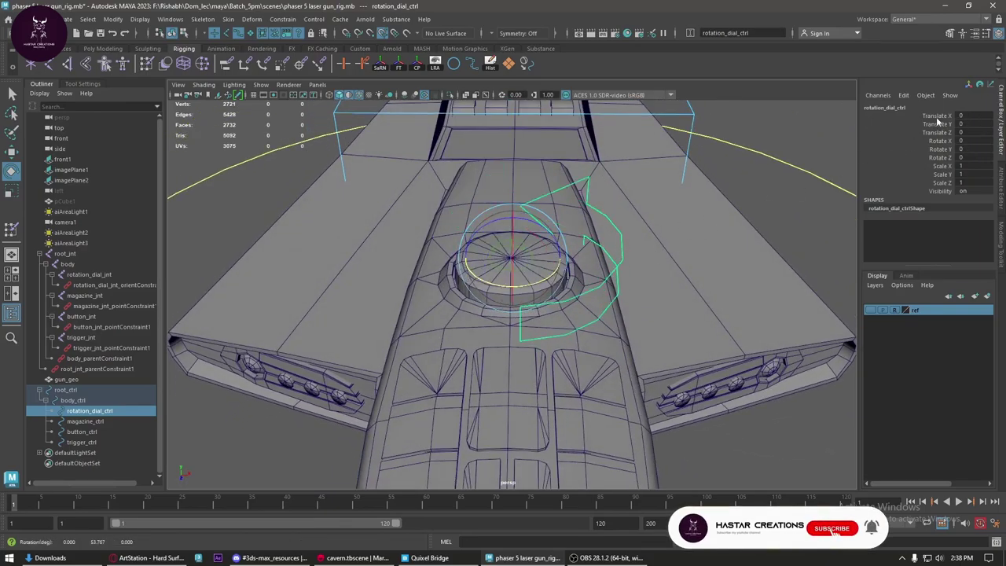
click(941, 116)
shift+click(948, 183)
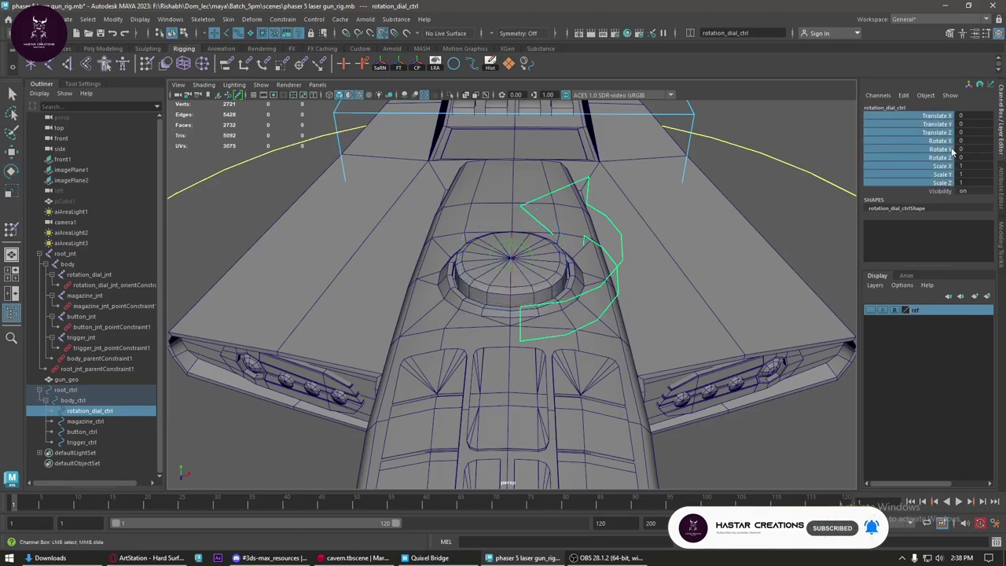
ctrl+click(952, 150)
right_click(942, 179)
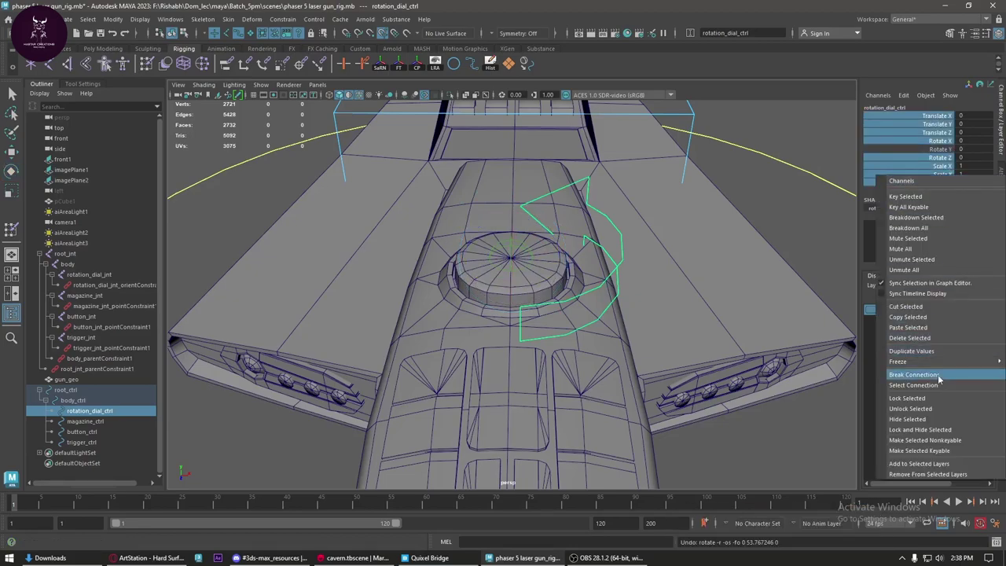
click(951, 429)
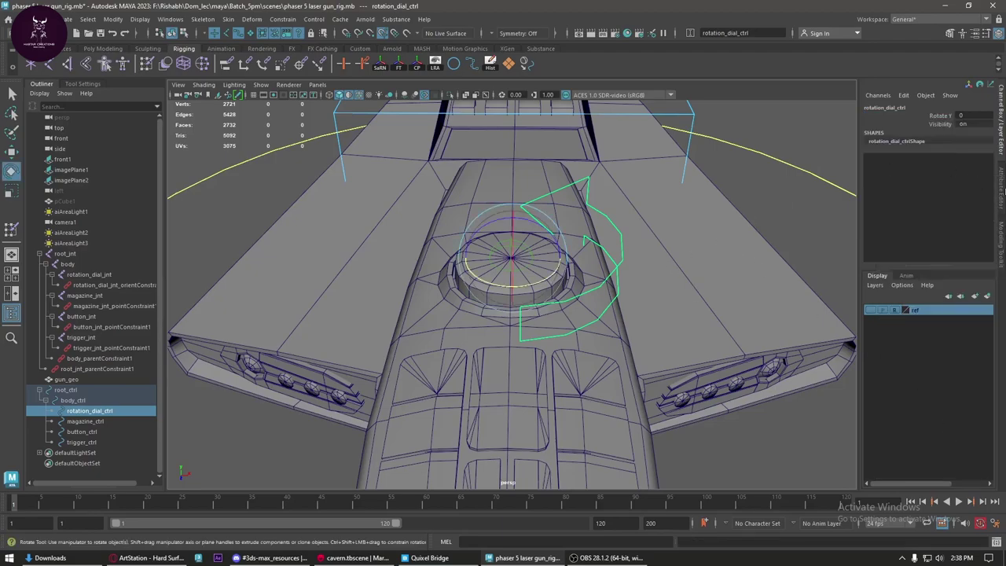
click(1002, 197)
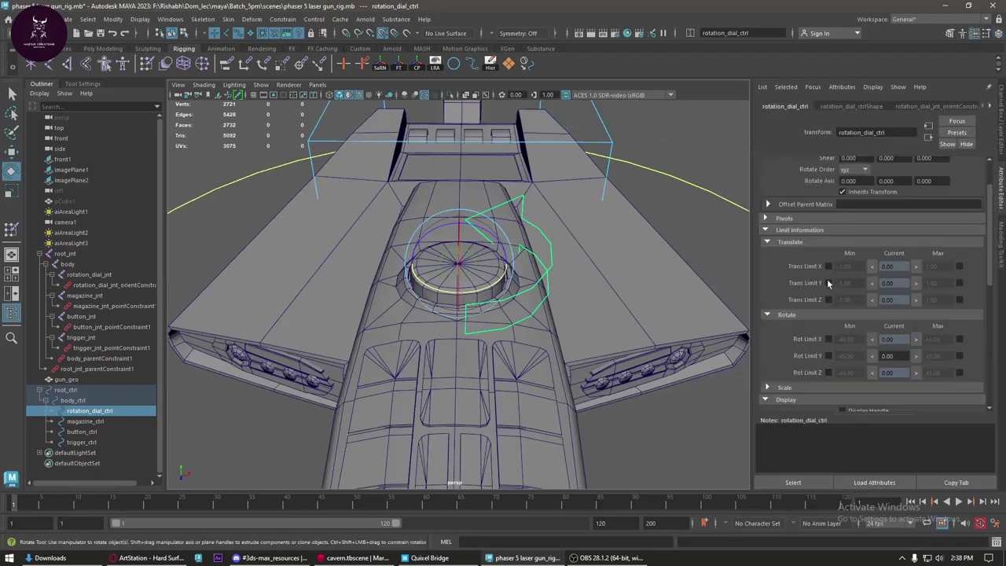
- Enable Rotate Y limits with minimum 0 and maximum 180, testing the dial's spin
click(829, 355)
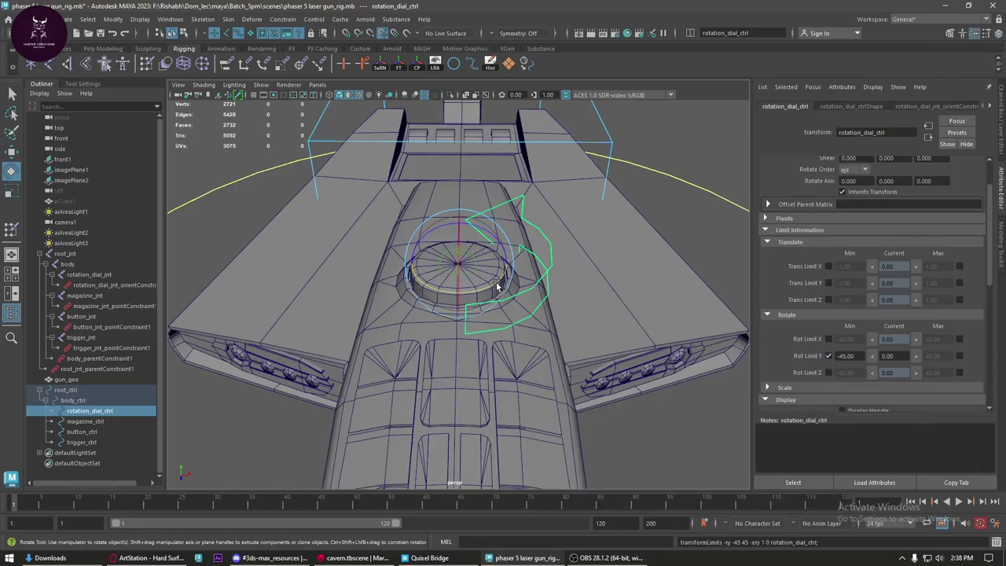
drag(489, 283, 563, 240)
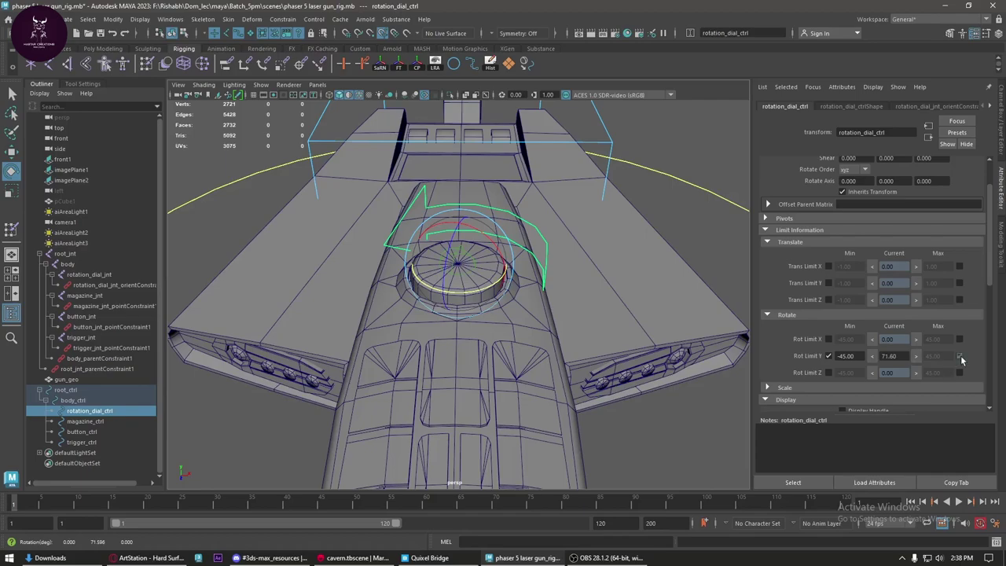
click(959, 355)
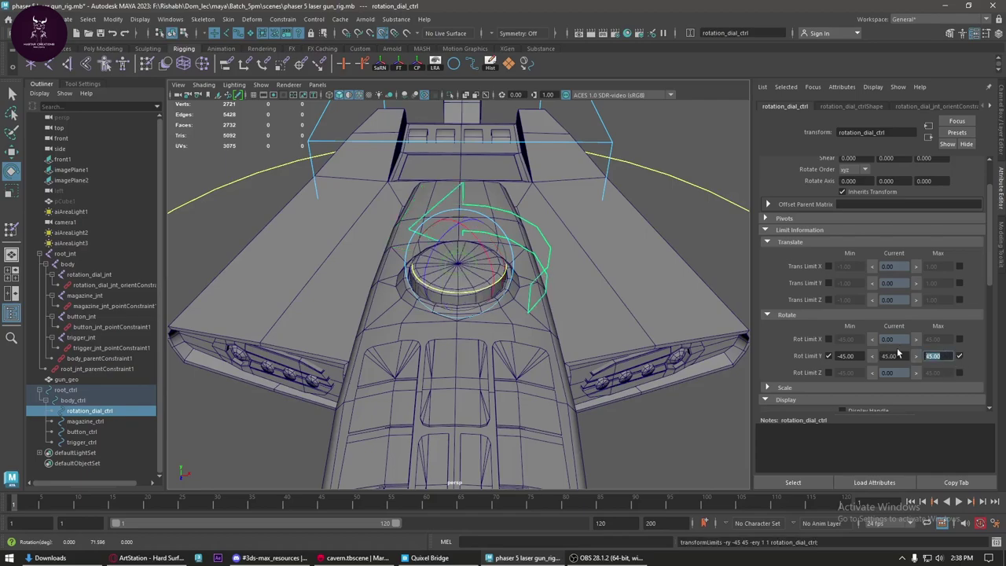
text(180)
key(Return)
drag(862, 358, 791, 355)
key(Return)
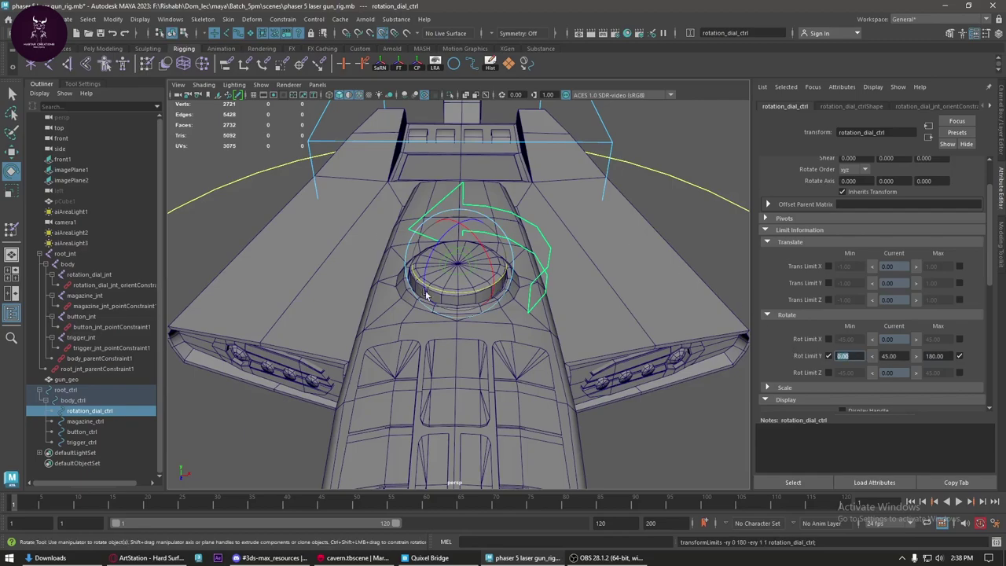
mouse_move(472, 303)
mouse_down()
mouse_move(510, 285)
mouse_move(471, 289)
mouse_move(599, 300)
mouse_move(286, 284)
mouse_up()
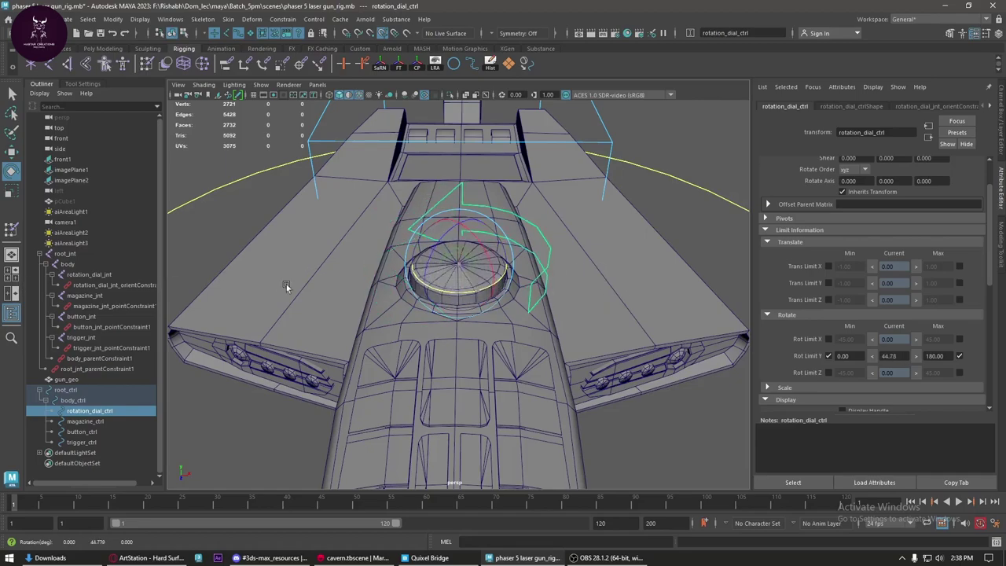
click(1001, 148)
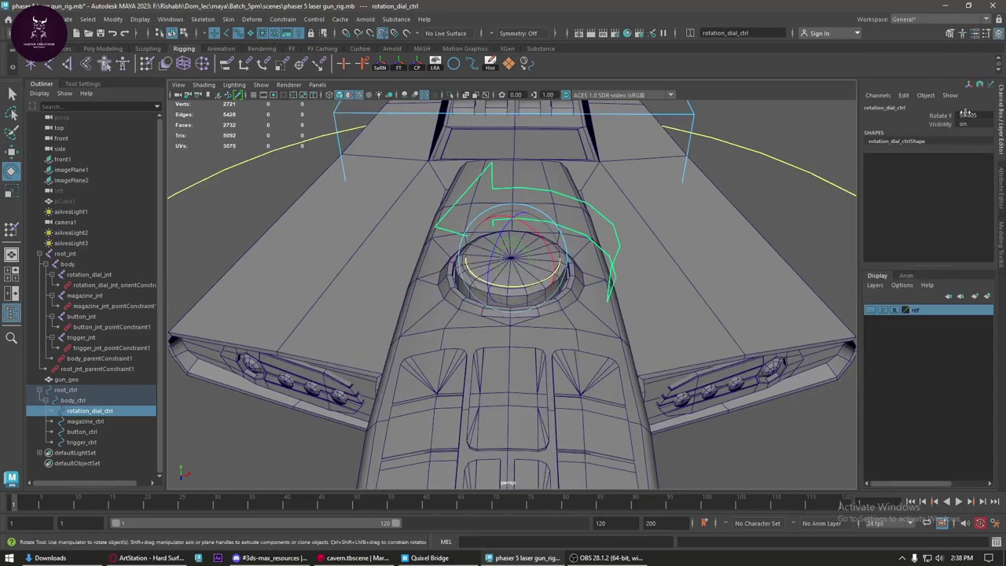
text(0)
- Commit the dial control's Rotate Y at 0 and deselect it
key(Return)
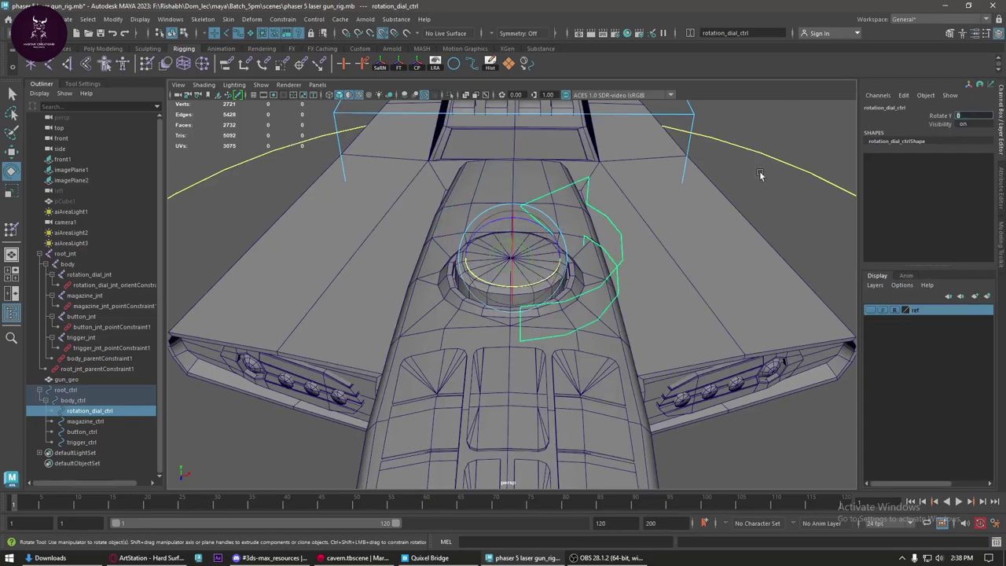
click(726, 225)
mouse_move(727, 225)
alt+mouse_down()
mouse_move(632, 381)
mouse_move(691, 328)
alt+mouse_up()
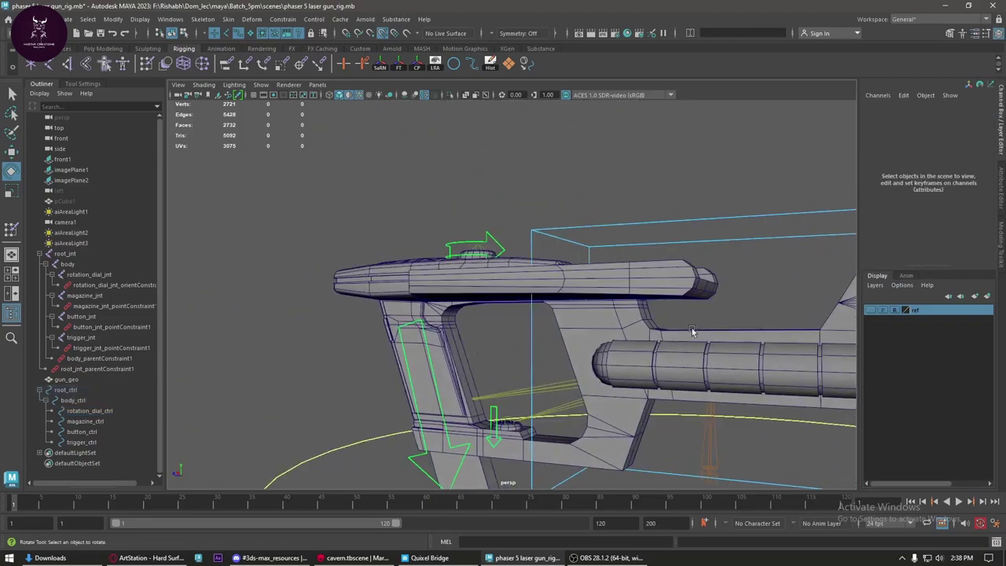
- Select body_ctrl and test-rotate the whole laser gun rig
click(745, 214)
scroll(745, 214, down, 5)
mouse_move(551, 314)
alt+mouse_down()
mouse_move(617, 328)
mouse_move(629, 287)
mouse_move(595, 325)
mouse_move(602, 335)
alt+mouse_up()
key(r)
key(e)
mouse_move(617, 282)
alt+mouse_down()
mouse_move(626, 283)
mouse_move(606, 326)
mouse_move(487, 322)
alt+mouse_up()
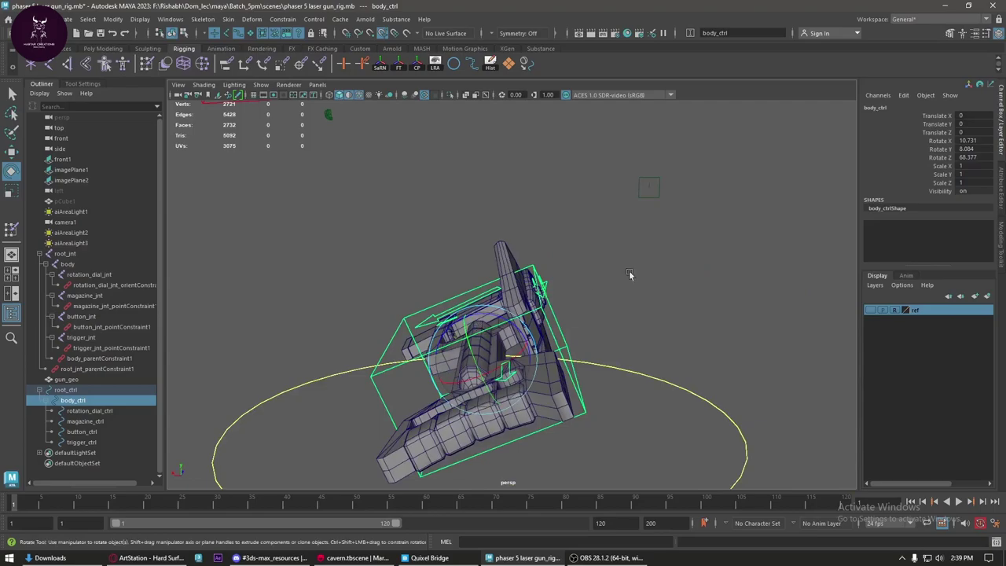
- Reset body_ctrl's Rotate X, Y and Z to 0, then deselect it
click(969, 139)
shift+click(983, 158)
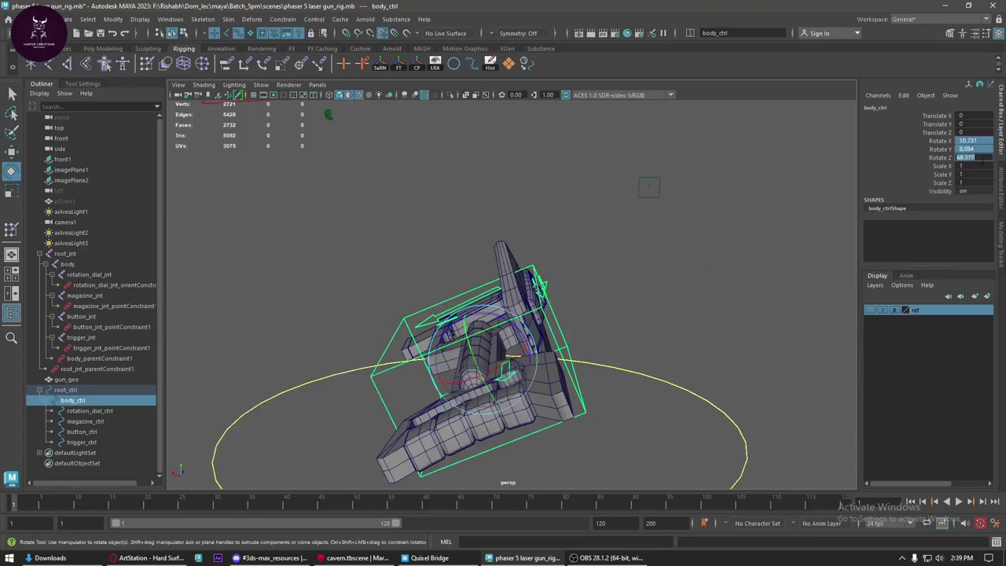
text(0)
key(Return)
click(596, 190)
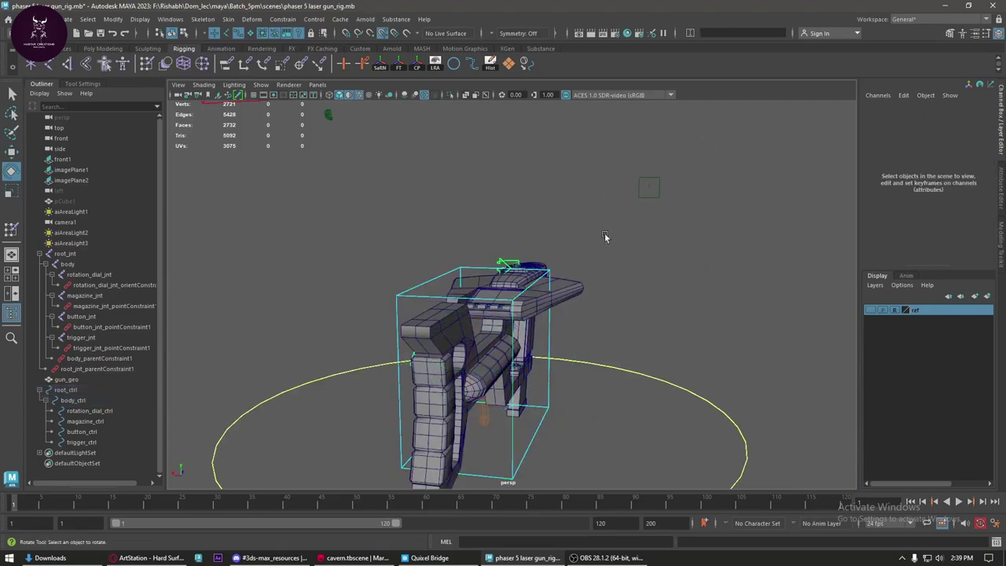
- Check the gun from the side and save the scene as phaser 5 laser gun_rig.mb
mouse_move(605, 233)
alt+mouse_down()
mouse_move(616, 339)
mouse_move(601, 342)
alt+mouse_up()
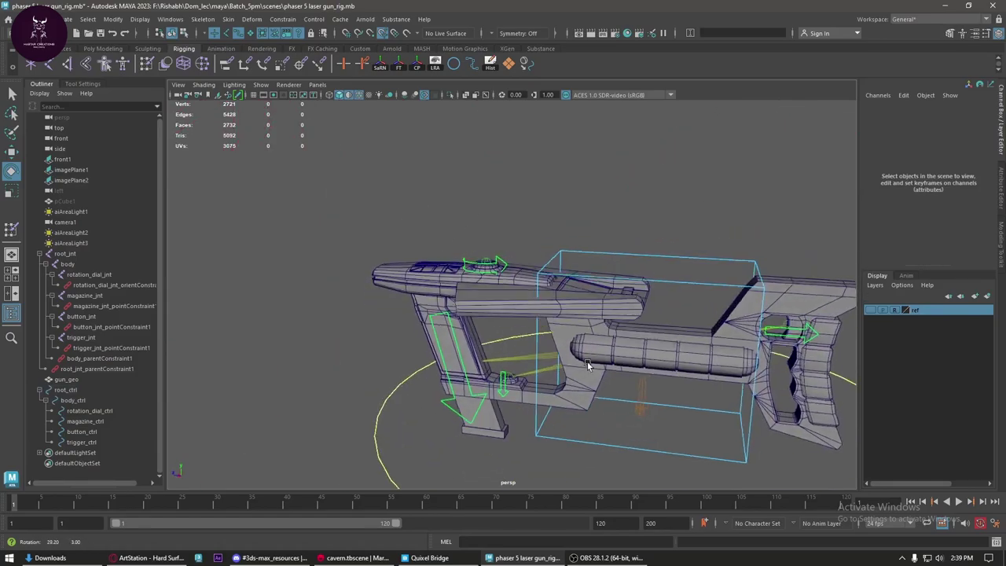
alt+right_drag(601, 342, 603, 320)
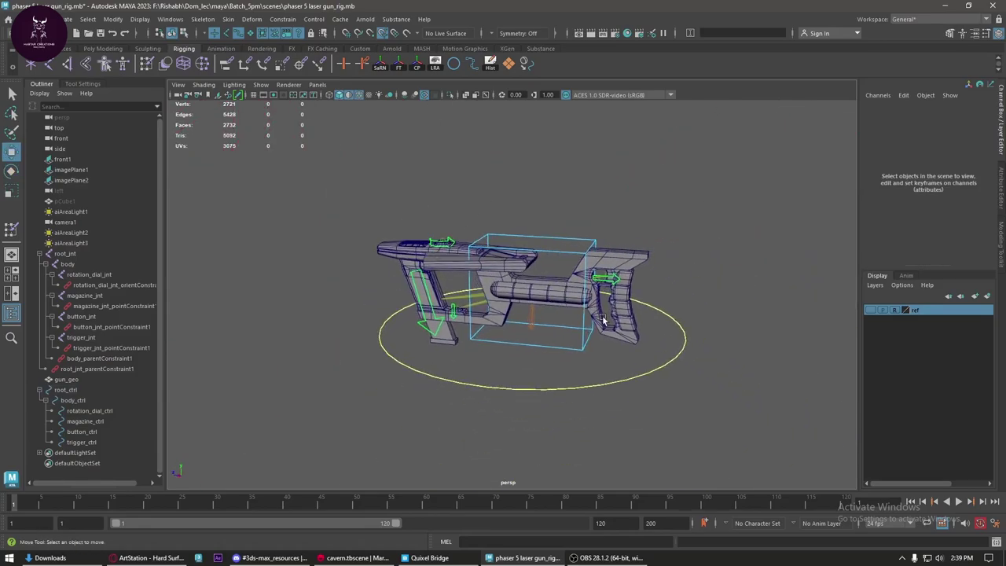
mouse_move(533, 129)
alt+mouse_down()
mouse_move(615, 207)
mouse_move(616, 312)
mouse_move(690, 342)
mouse_move(668, 365)
mouse_move(625, 364)
mouse_move(723, 208)
mouse_move(686, 280)
mouse_move(535, 356)
mouse_move(634, 359)
mouse_move(566, 385)
alt+mouse_up()
scroll(615, 208, up, 3)
scroll(668, 365, up, 3)
scroll(534, 356, down, 2)
scroll(565, 385, up, 1)
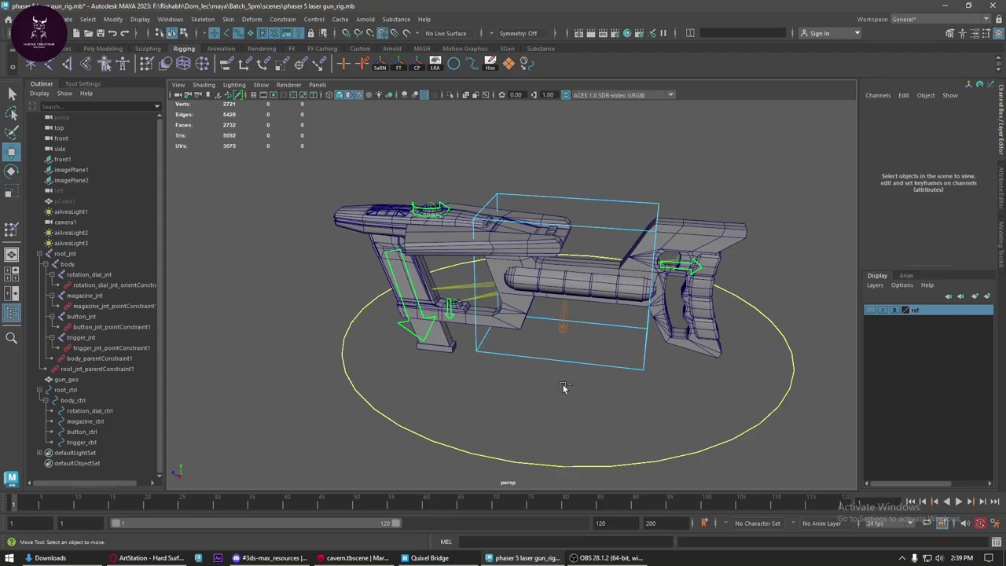
key(ctrl+s)
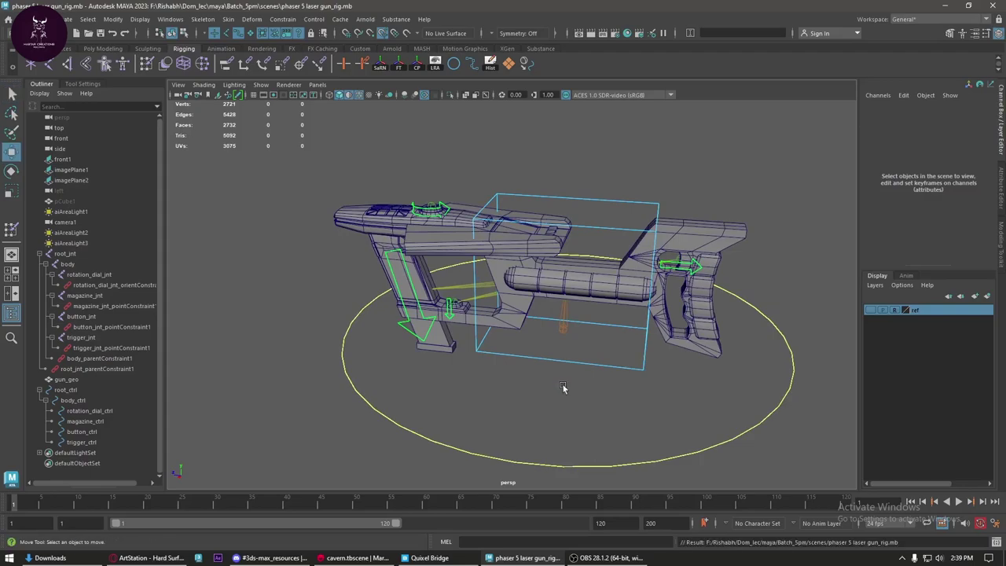